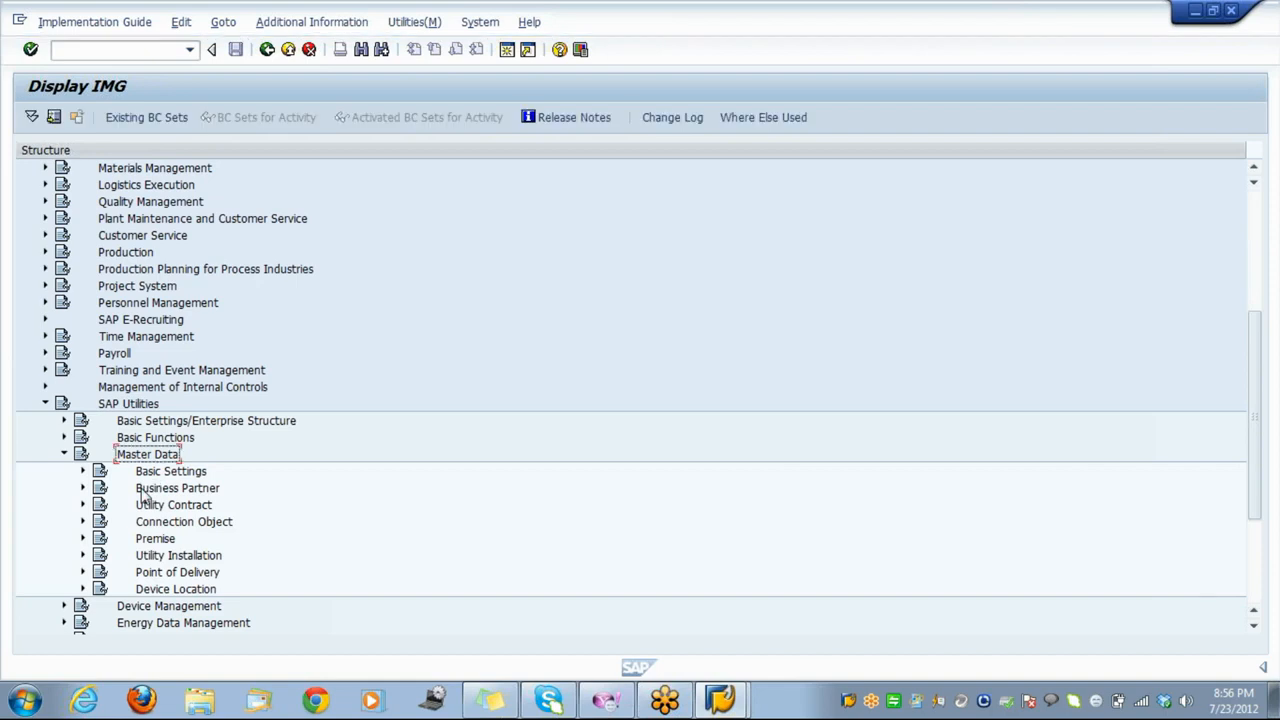
Collapse Master Data under SAP Utilities and look over the sub-nodes of Basic Functions, collapsing that node again.
{"action": "key", "text": "XF86AudioRaiseVolume"}
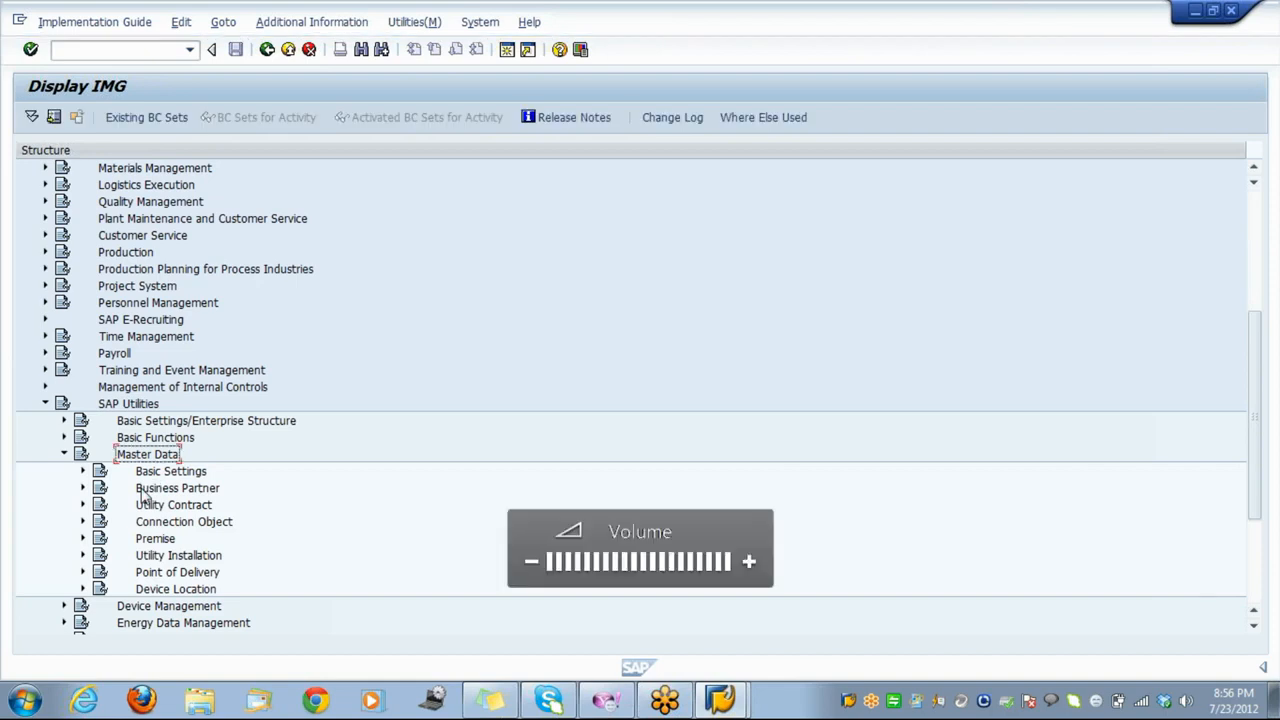
{"action": "key", "text": "Left"}
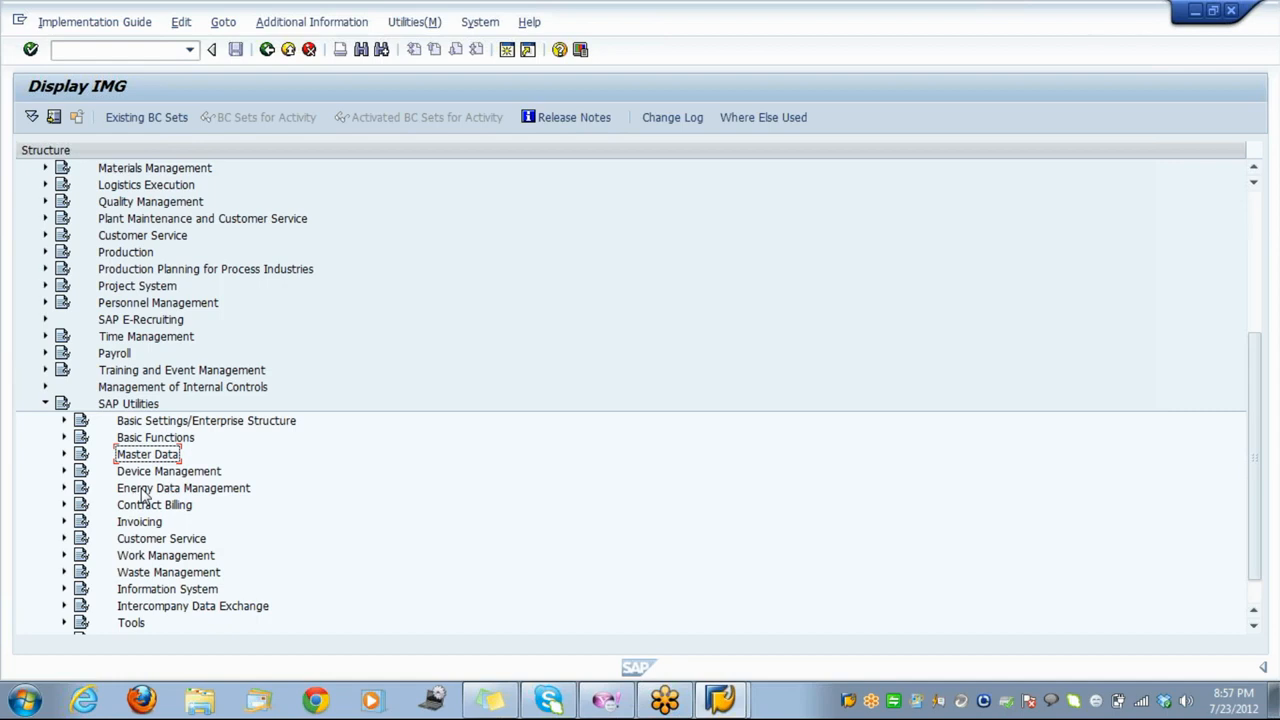
{"action": "key", "text": "Up"}
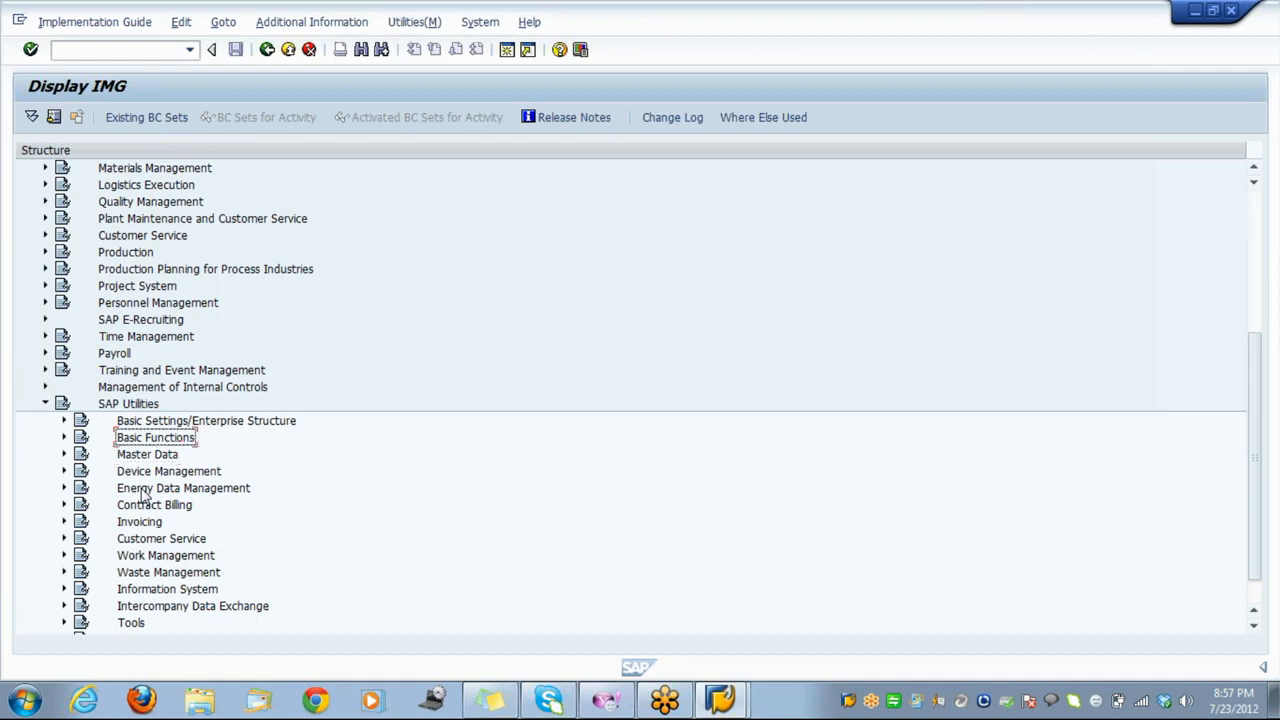
{"action": "key", "text": "Right"}
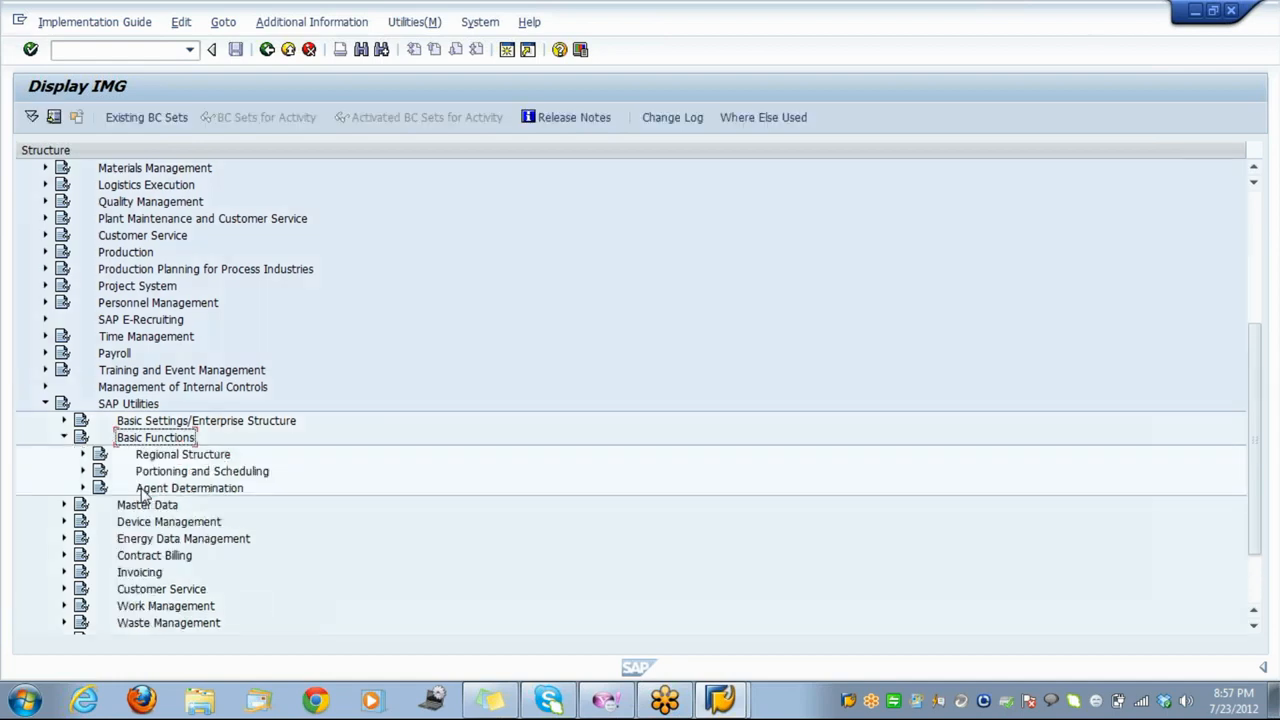
{"action": "key", "text": "Left"}
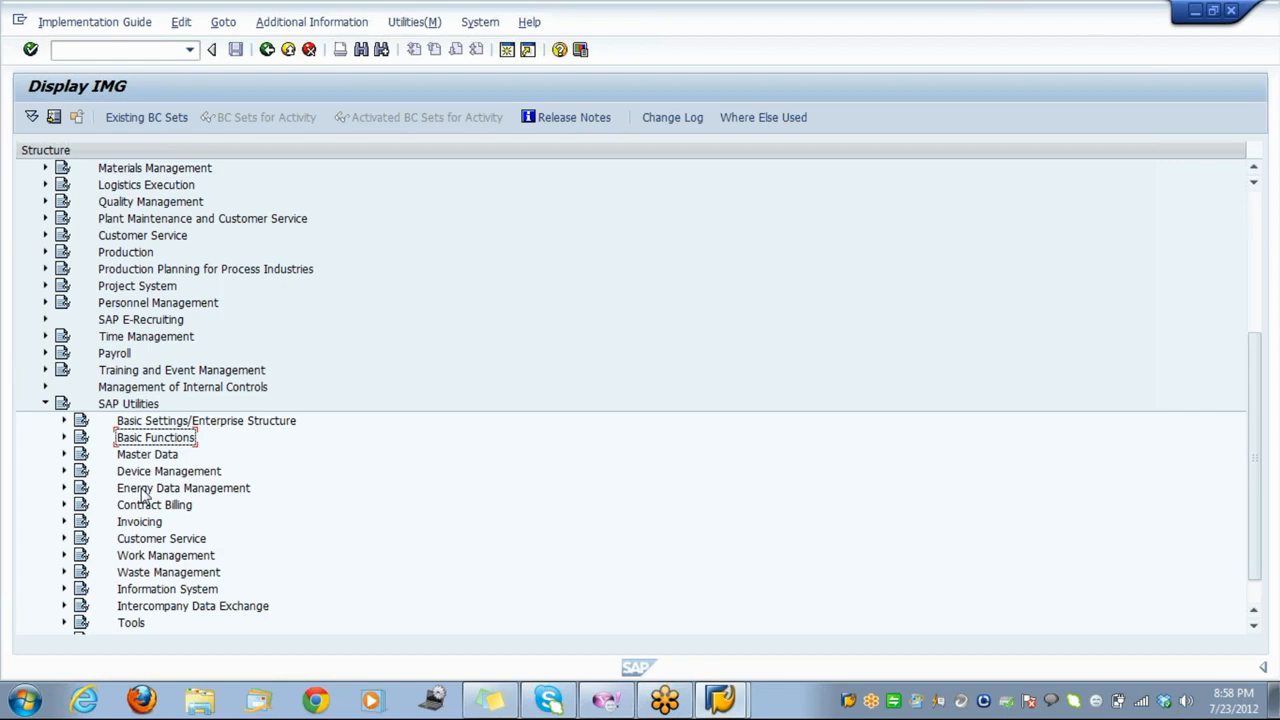
View the Define Structure Indicator and Category of Functional Locations activity under Master Data > Basic Settings and return to the IMG structure.
{"action": "key", "text": "Down"}
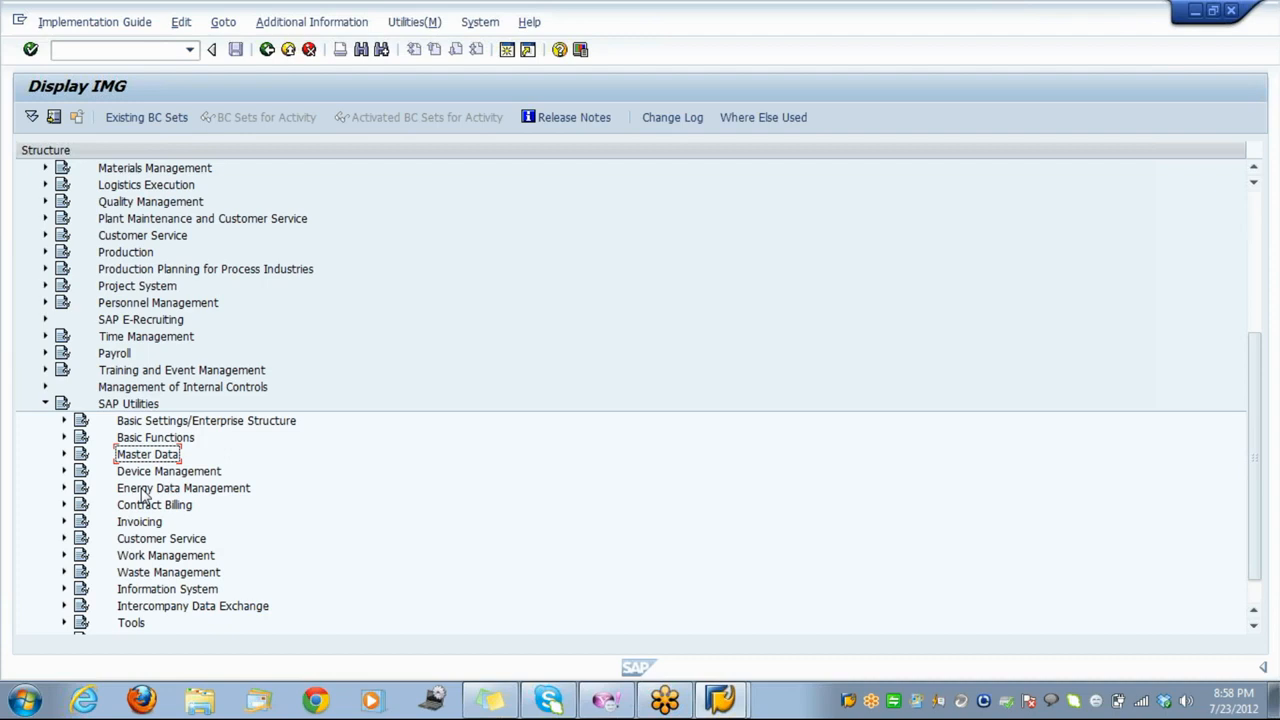
{"action": "key", "text": "Right"}
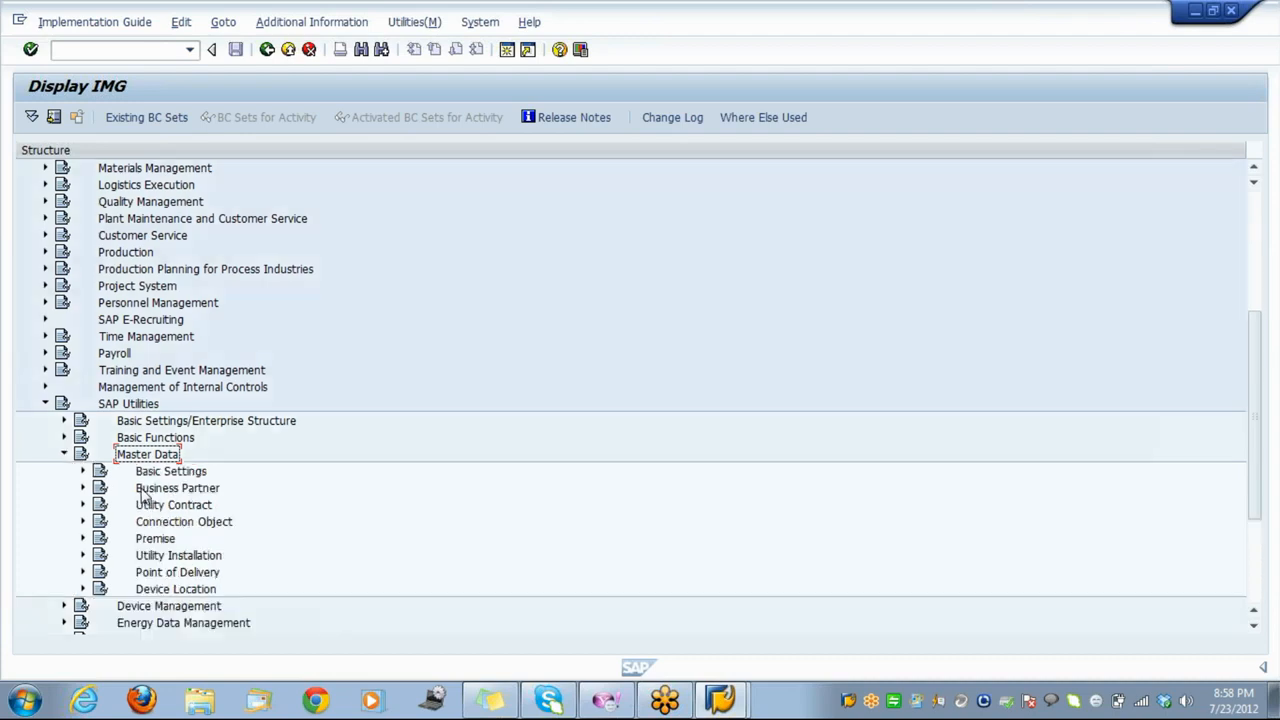
{"action": "key", "text": "Down"}
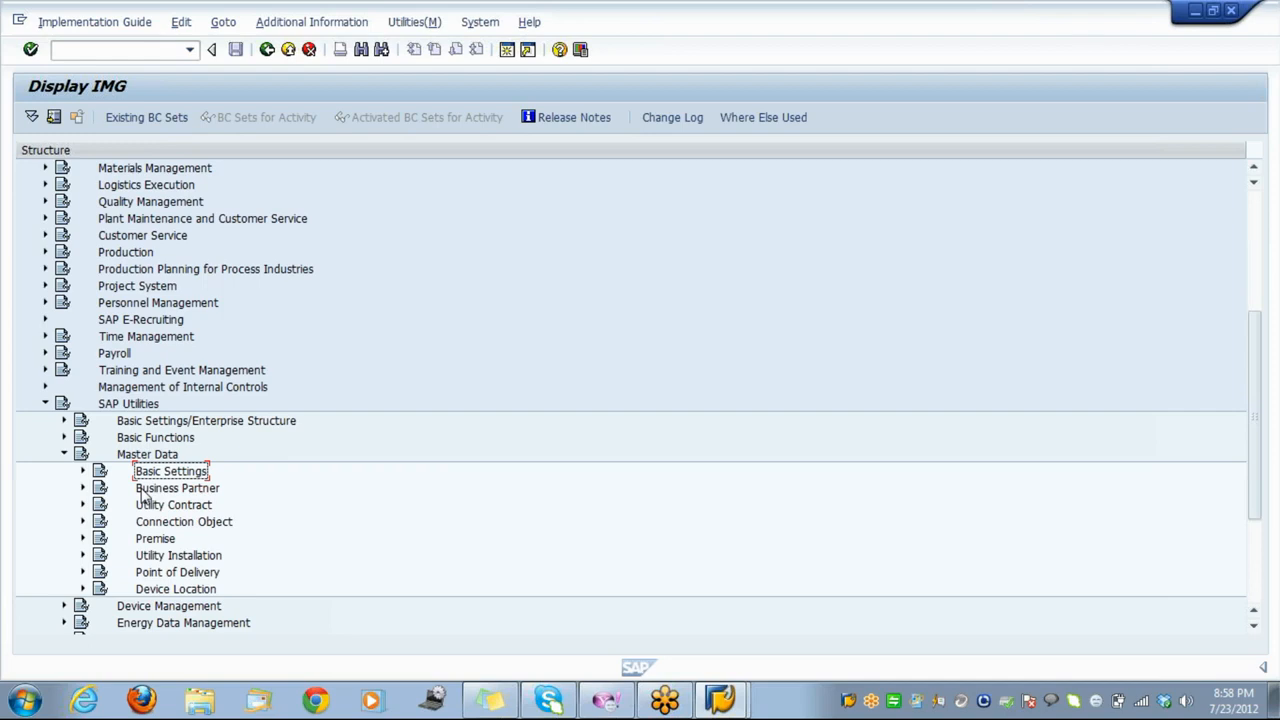
{"action": "key", "text": "Right"}
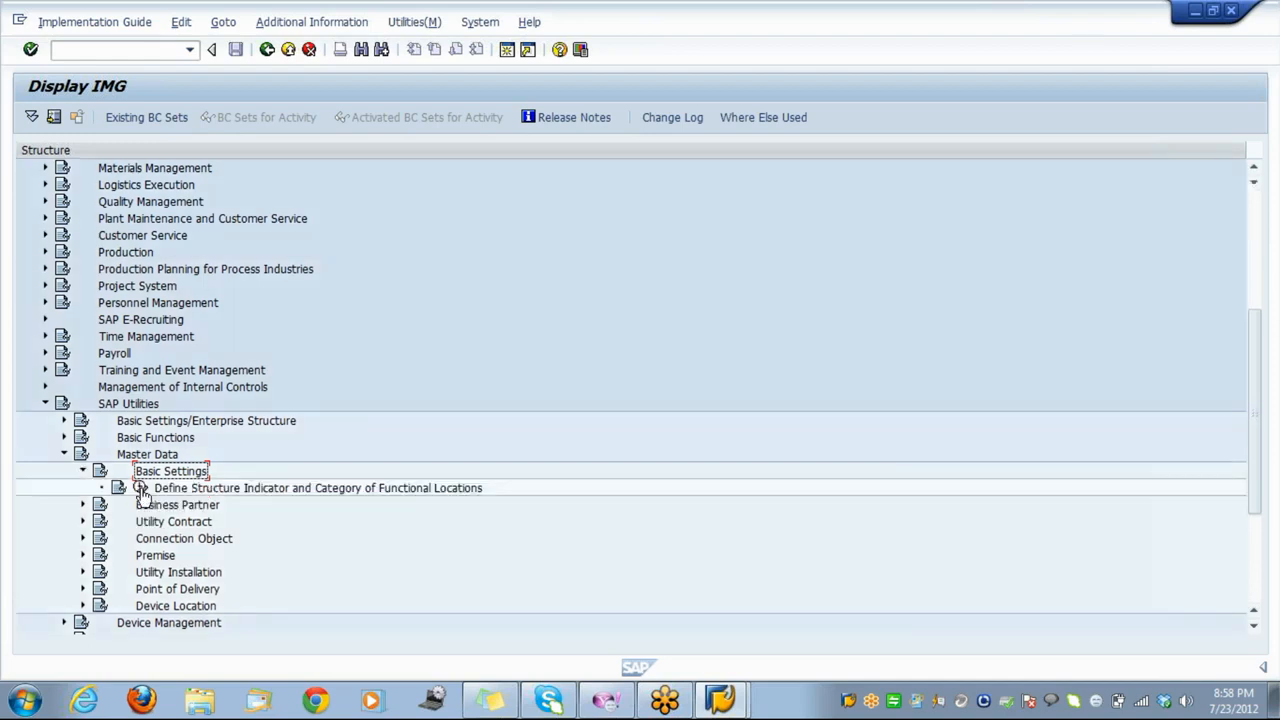
{"action": "key", "text": "Down"}
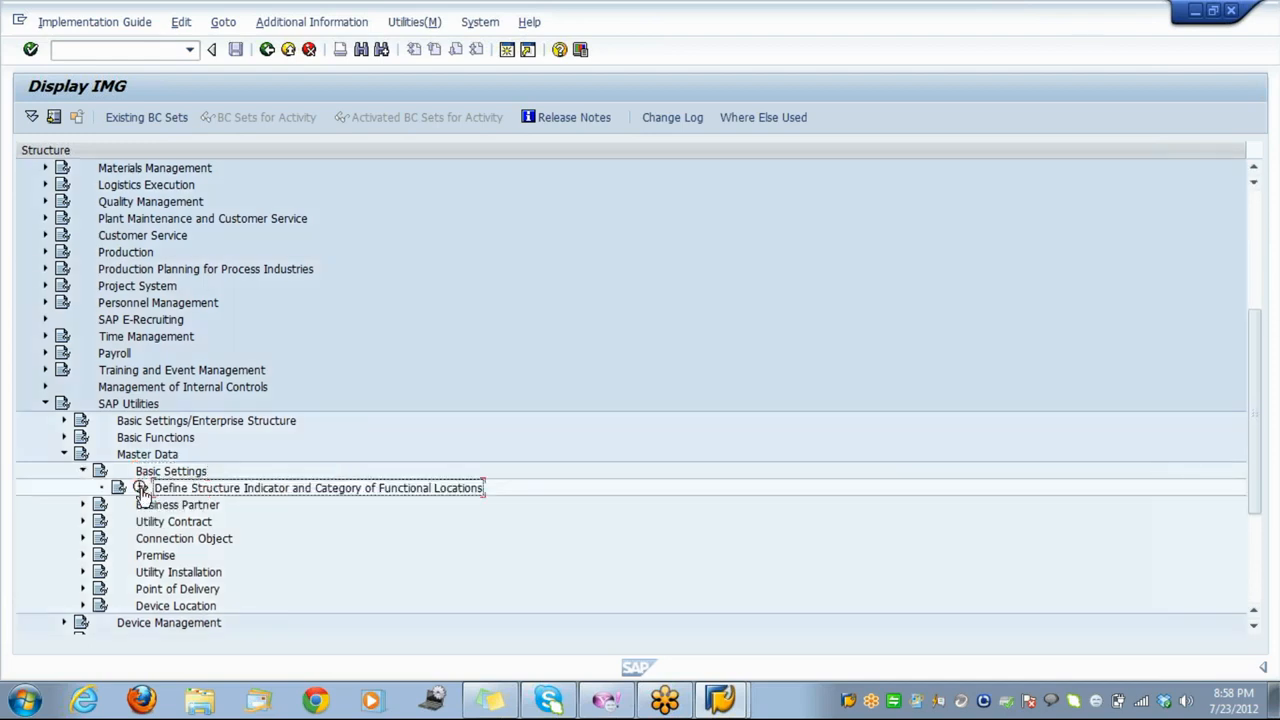
{"action": "key", "text": "Left"}
{"action": "key", "text": "Return"}
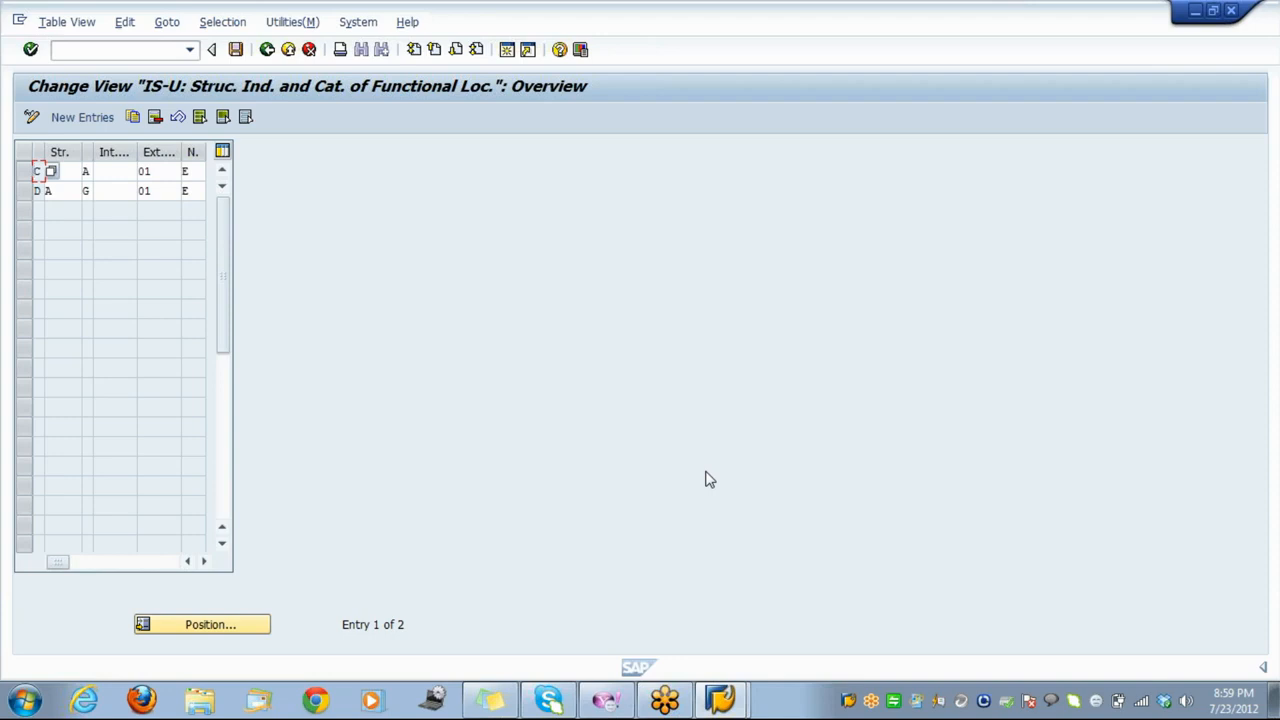
{"action": "left_click", "coordinate": [272, 54]}
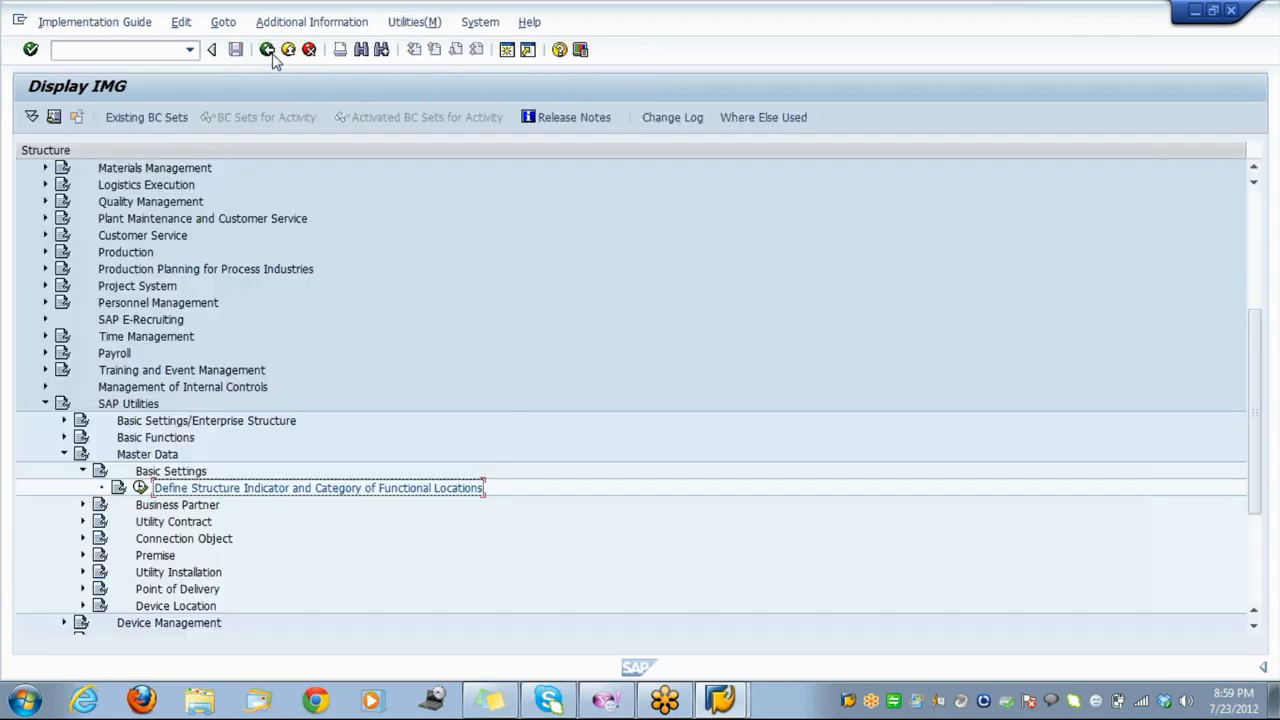
Go back up the IMG structure and expand the Plant Maintenance and Customer Service node.
{"action": "key", "text": "Up"}
{"action": "key", "text": "Up"}
{"action": "key", "text": "Up"}
{"action": "key", "text": "Up"}
{"action": "key", "text": "Up"}
{"action": "key", "text": "Up"}
{"action": "key", "text": "Up"}
{"action": "key", "text": "Up"}
{"action": "key", "text": "Up"}
{"action": "key", "text": "Up"}
{"action": "key", "text": "Up"}
{"action": "key", "text": "Up"}
{"action": "key", "text": "Up"}
{"action": "key", "text": "Up"}
{"action": "key", "text": "Up"}
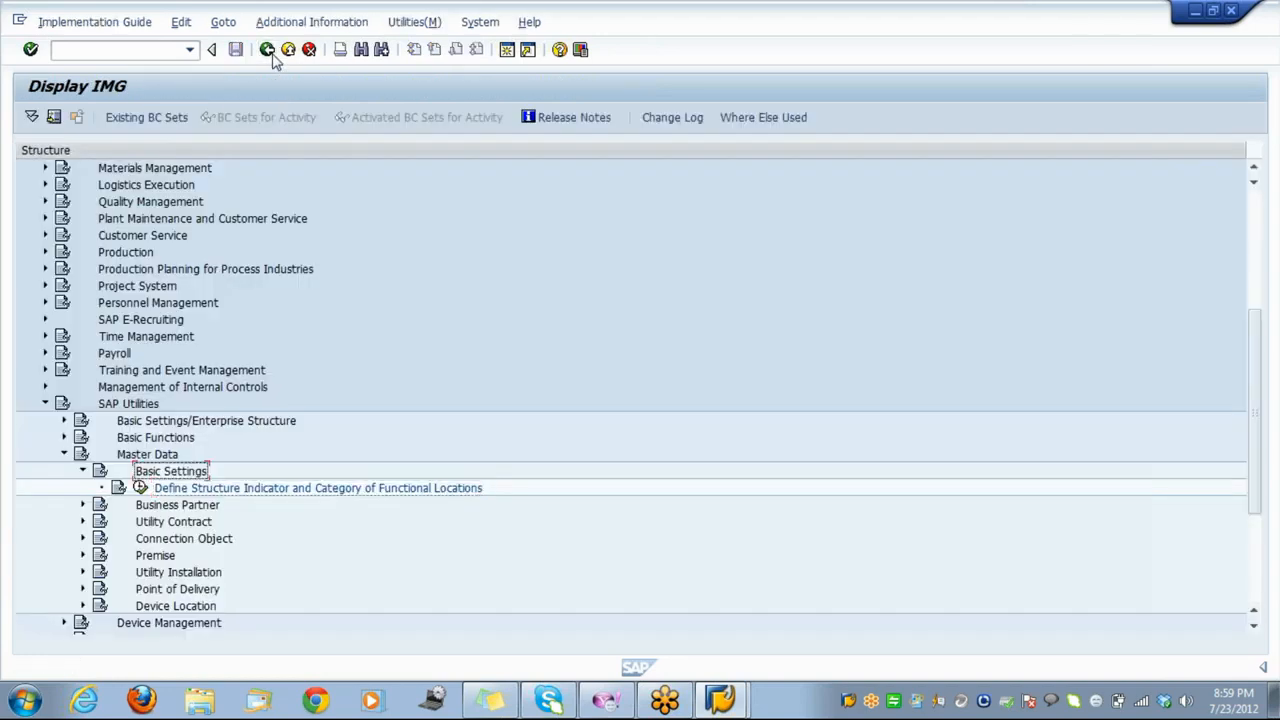
{"action": "key", "text": "Up"}
{"action": "key", "text": "Up"}
{"action": "key", "text": "Up"}
{"action": "key", "text": "Up"}
{"action": "key", "text": "Up"}
{"action": "key", "text": "Up"}
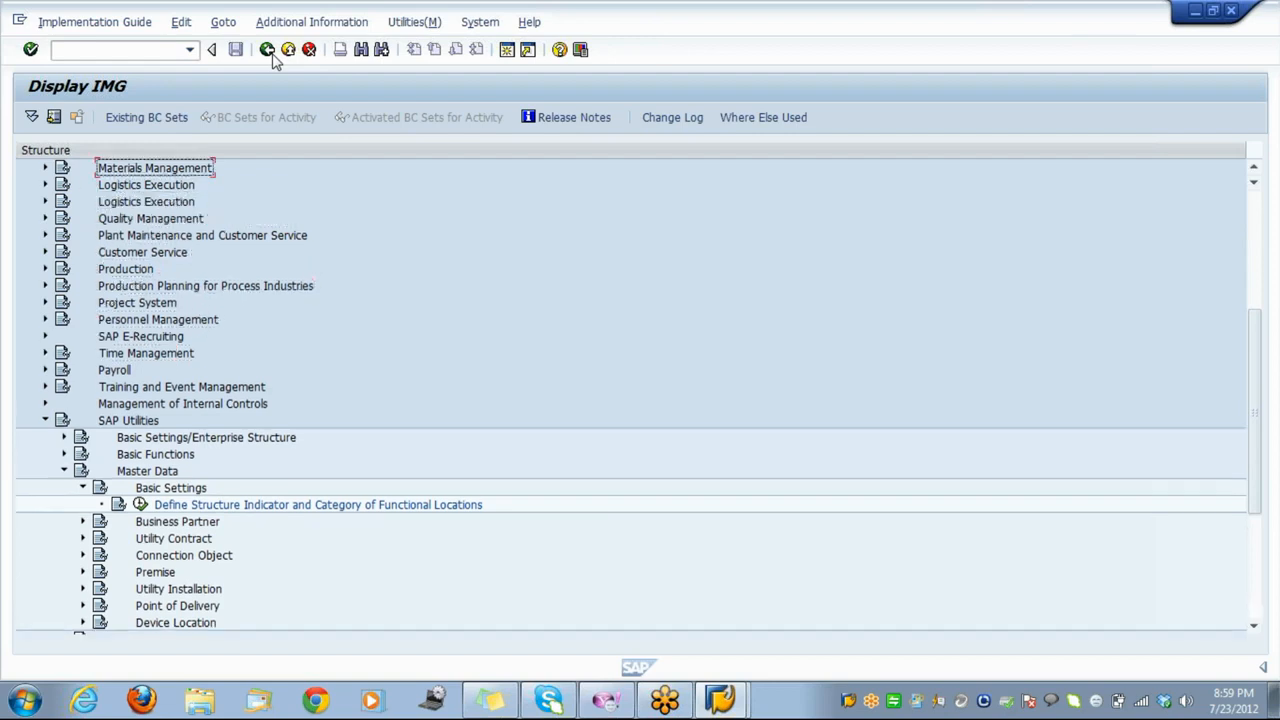
{"action": "key", "text": "Down"}
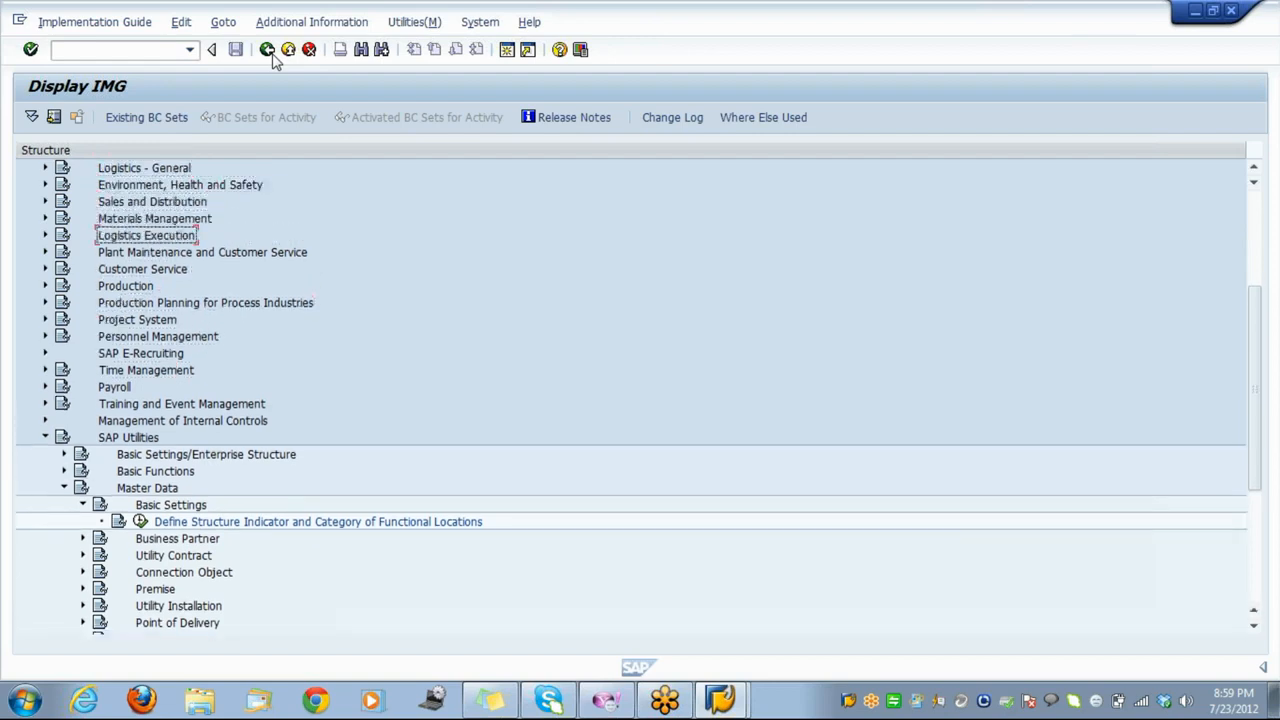
{"action": "key", "text": "Down"}
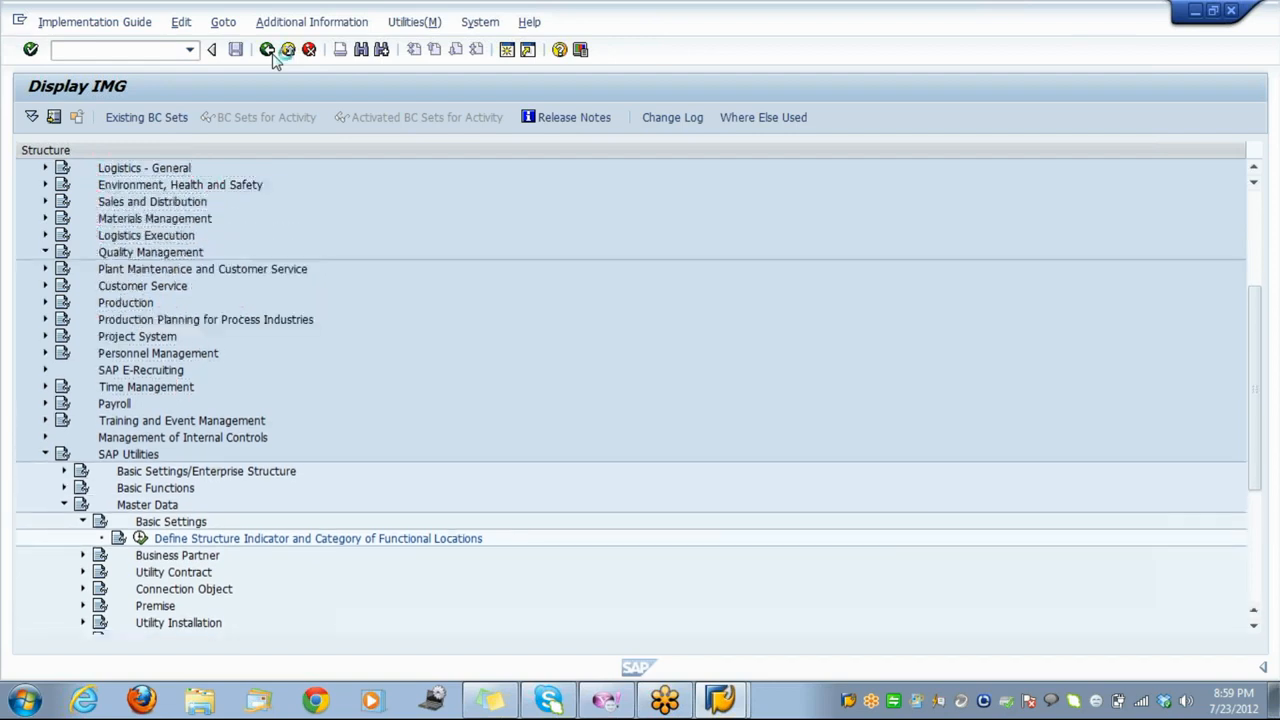
{"action": "key", "text": "Right"}
{"action": "key", "text": "Left"}
{"action": "key", "text": "Down"}
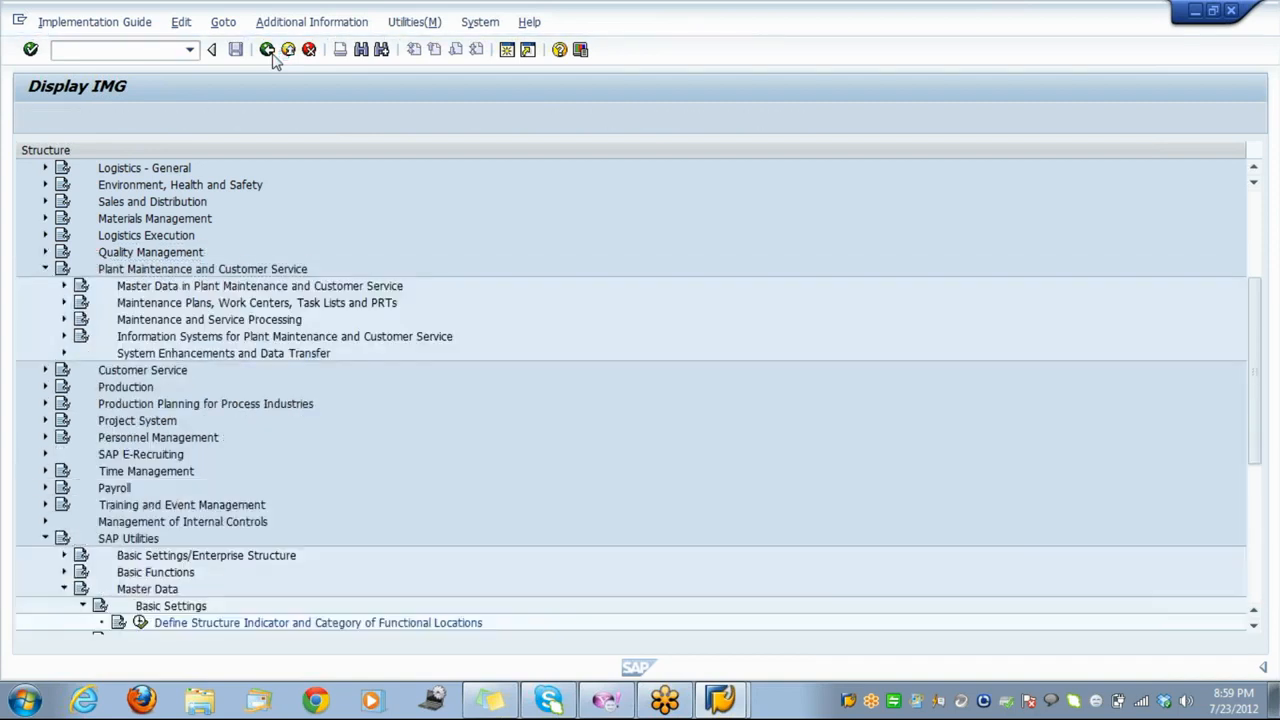
Expand Master Data in Plant Maintenance and Customer Service, check its Basic Settings and show the contents of Technical Objects.
{"action": "key", "text": "Down"}
{"action": "key", "text": "Down"}
{"action": "key", "text": "Down"}
{"action": "key", "text": "Up"}
{"action": "key", "text": "Up"}
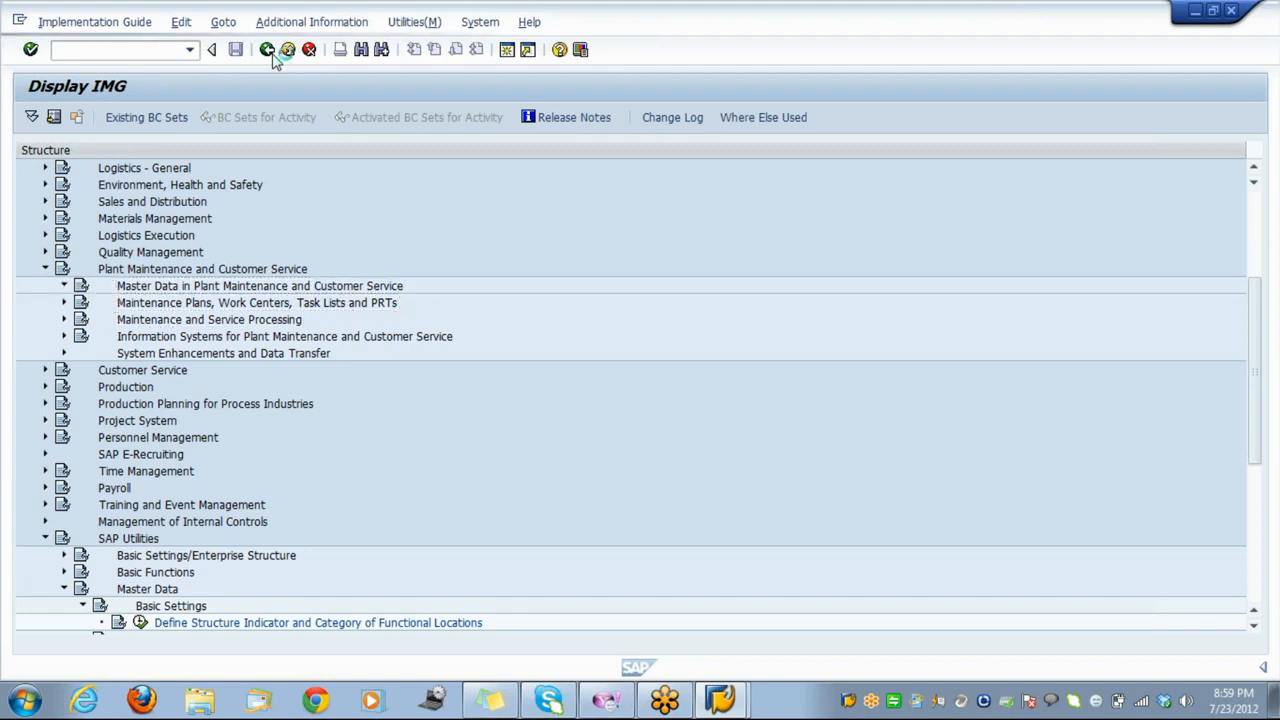
{"action": "key", "text": "Right"}
{"action": "key", "text": "Down"}
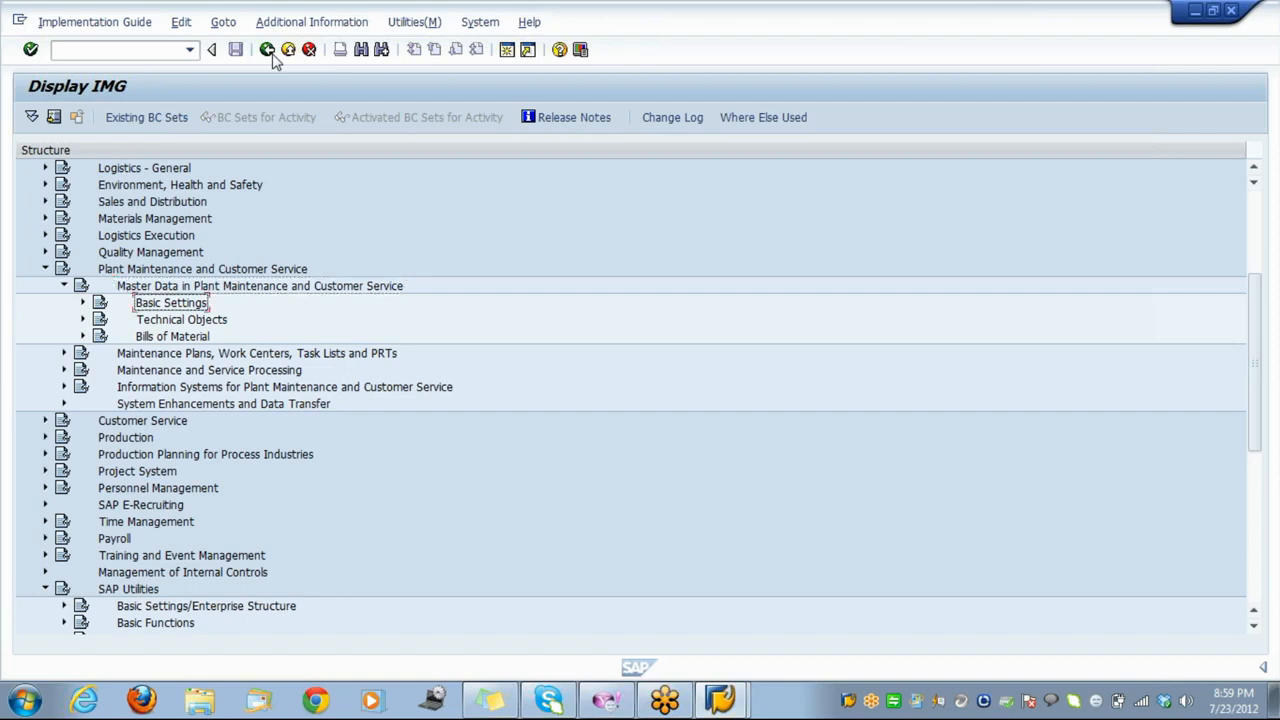
{"action": "key", "text": "Right"}
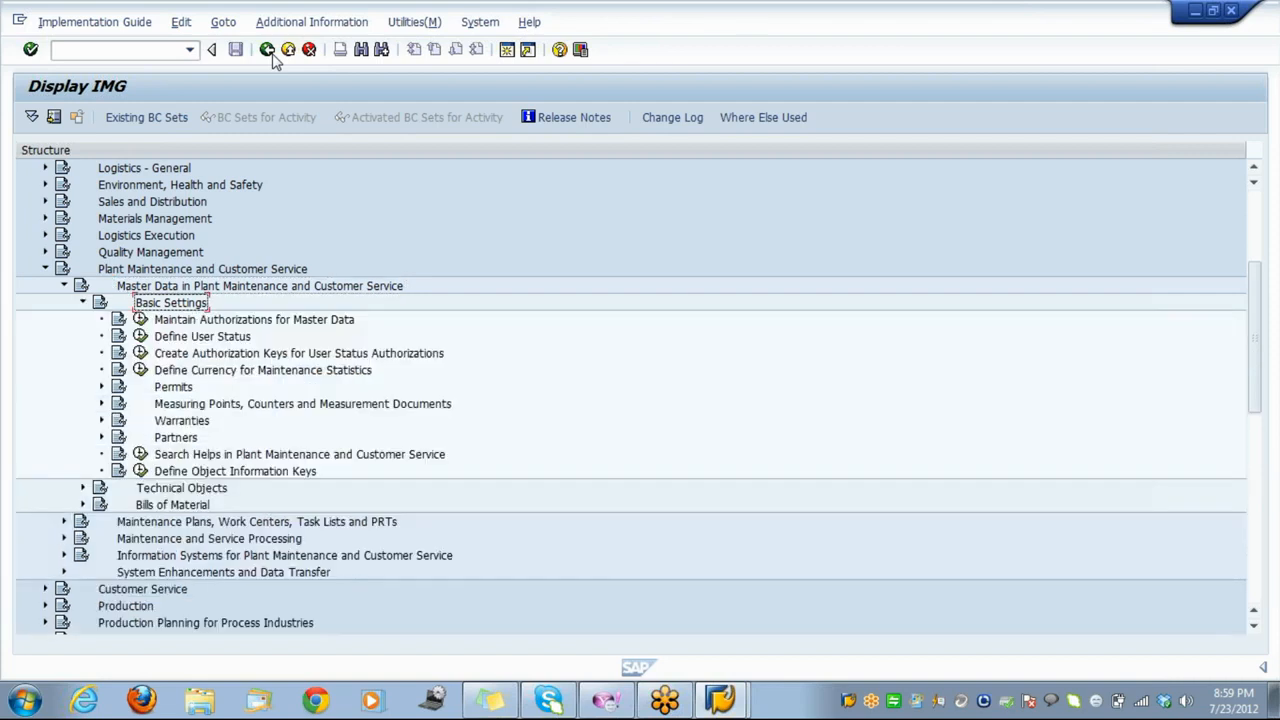
{"action": "key", "text": "Left"}
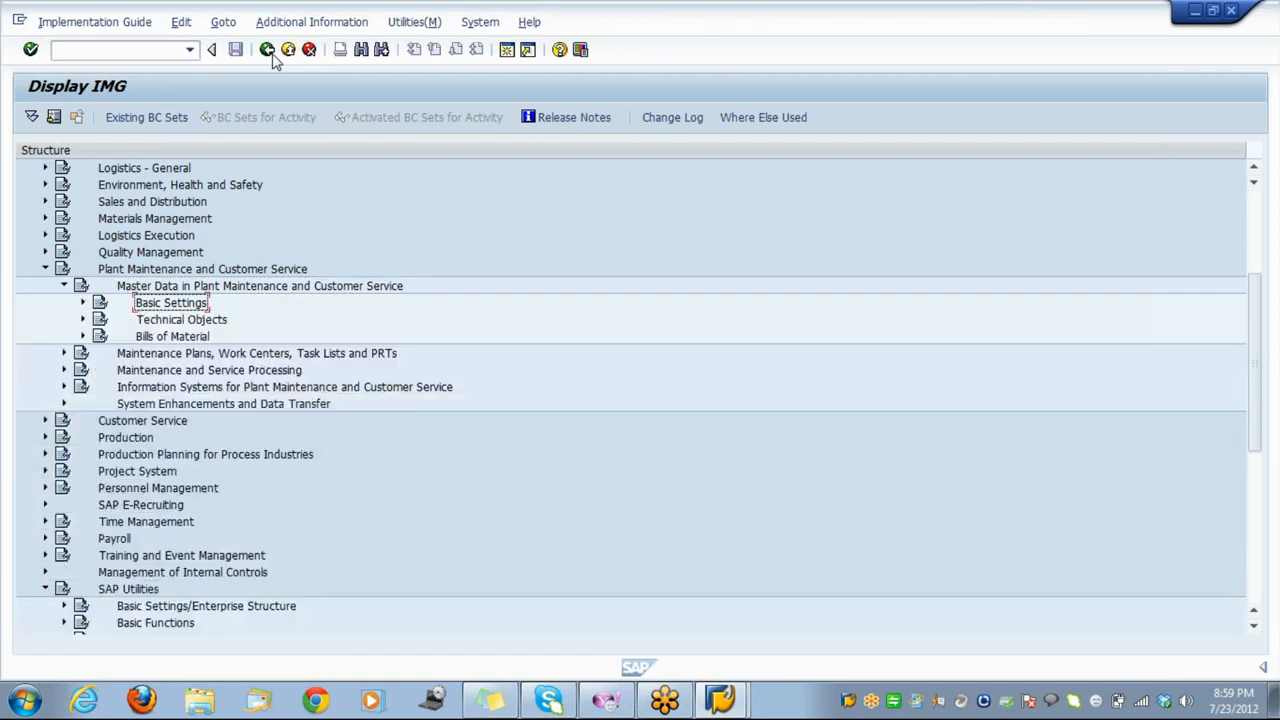
{"action": "key", "text": "Down"}
{"action": "key", "text": "Right"}
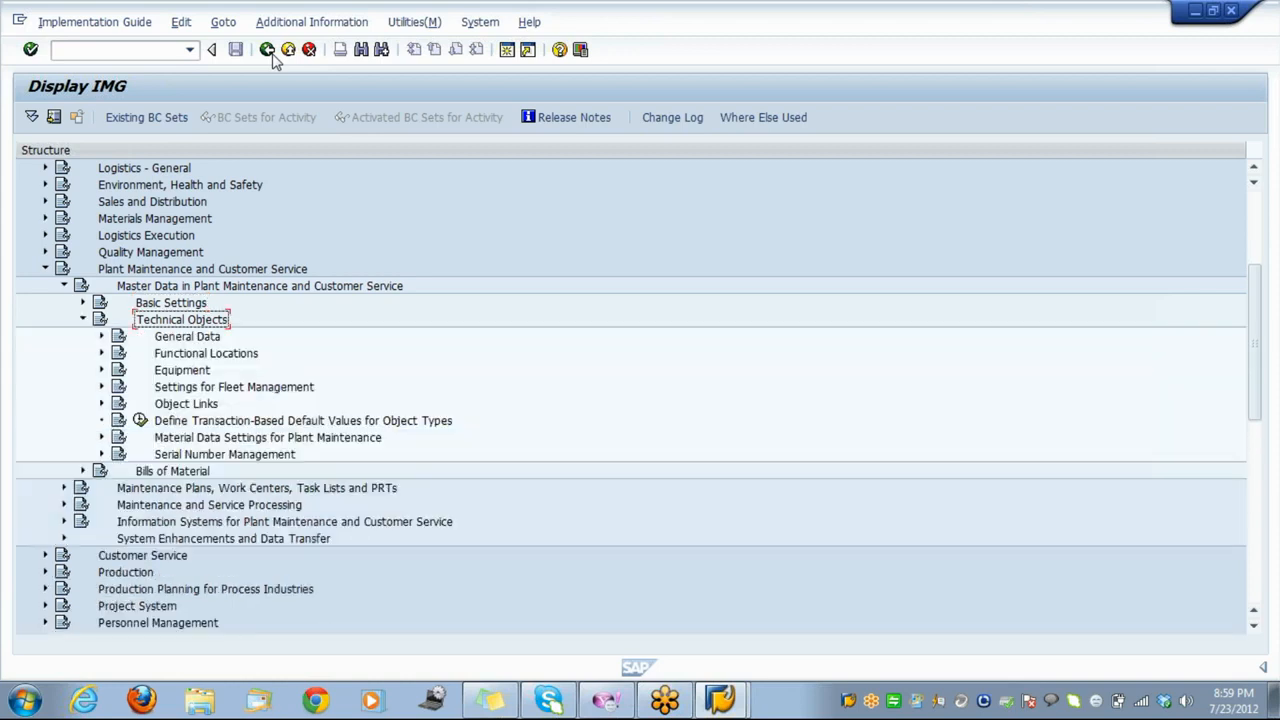
Expand Information Systems for Plant Maintenance and Customer Service to view its activities.
{"action": "left_click", "coordinate": [199, 506]}
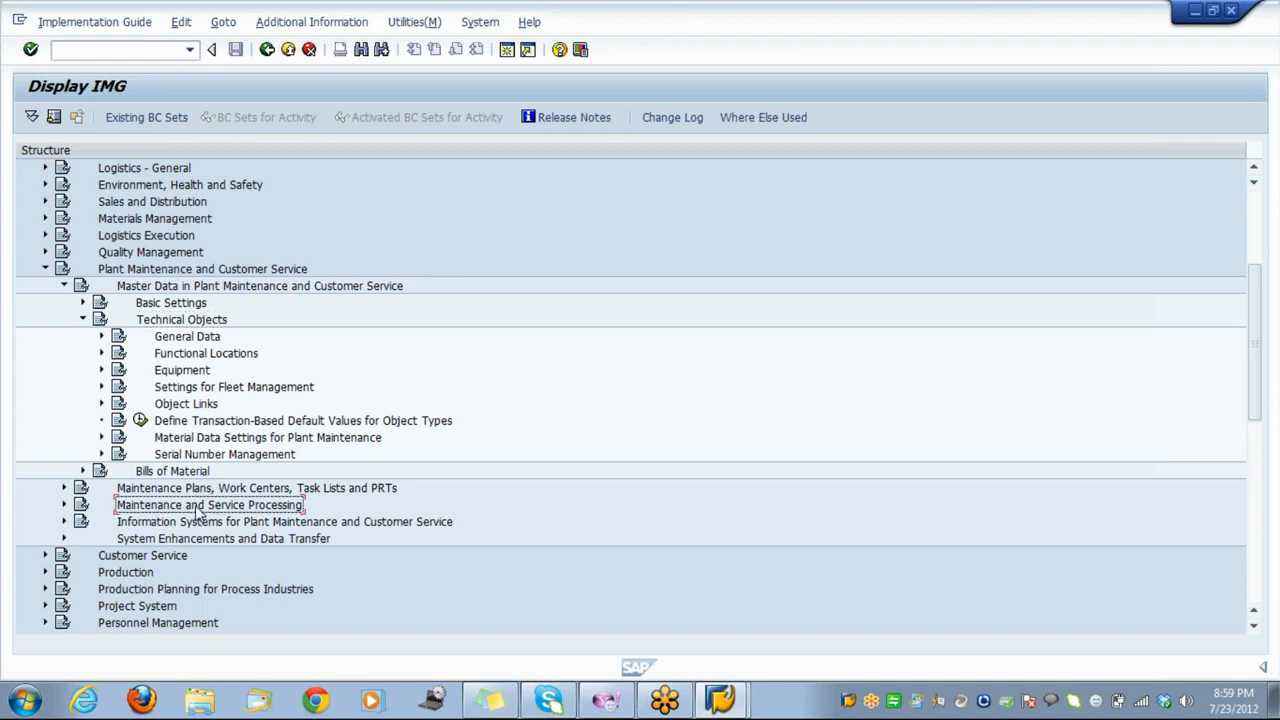
{"action": "key", "text": "Down"}
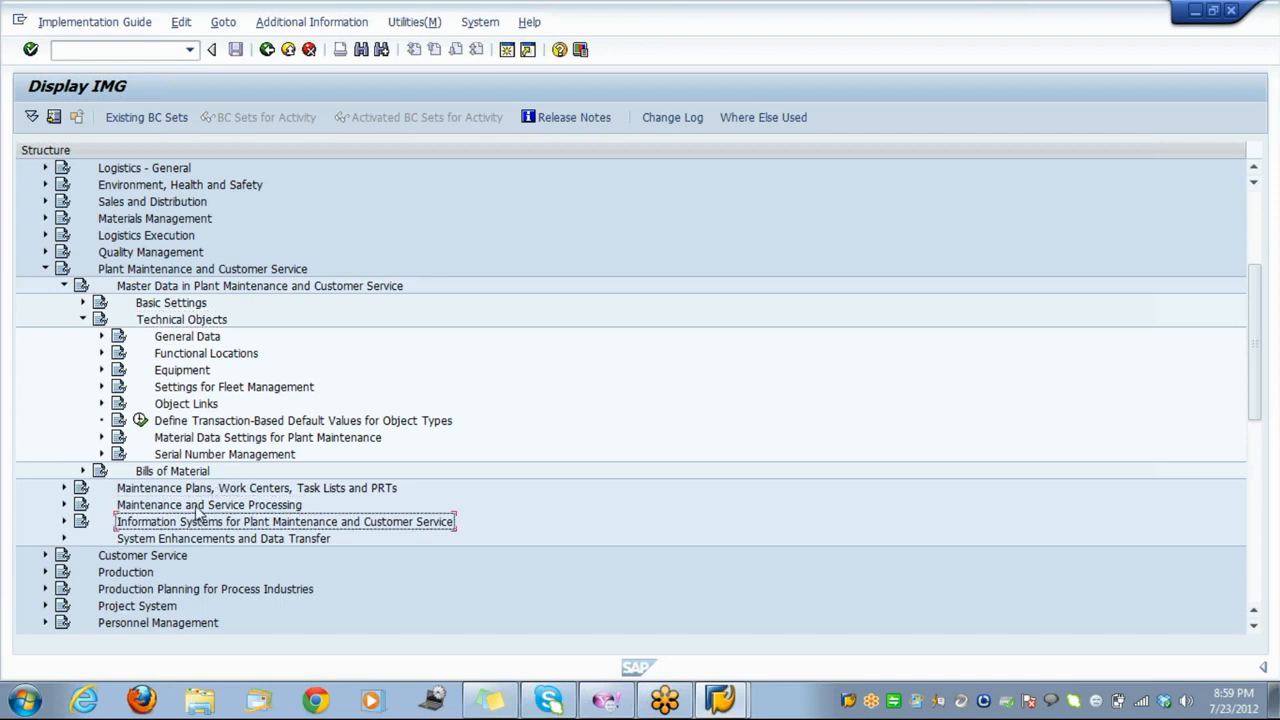
{"action": "key", "text": "Right"}
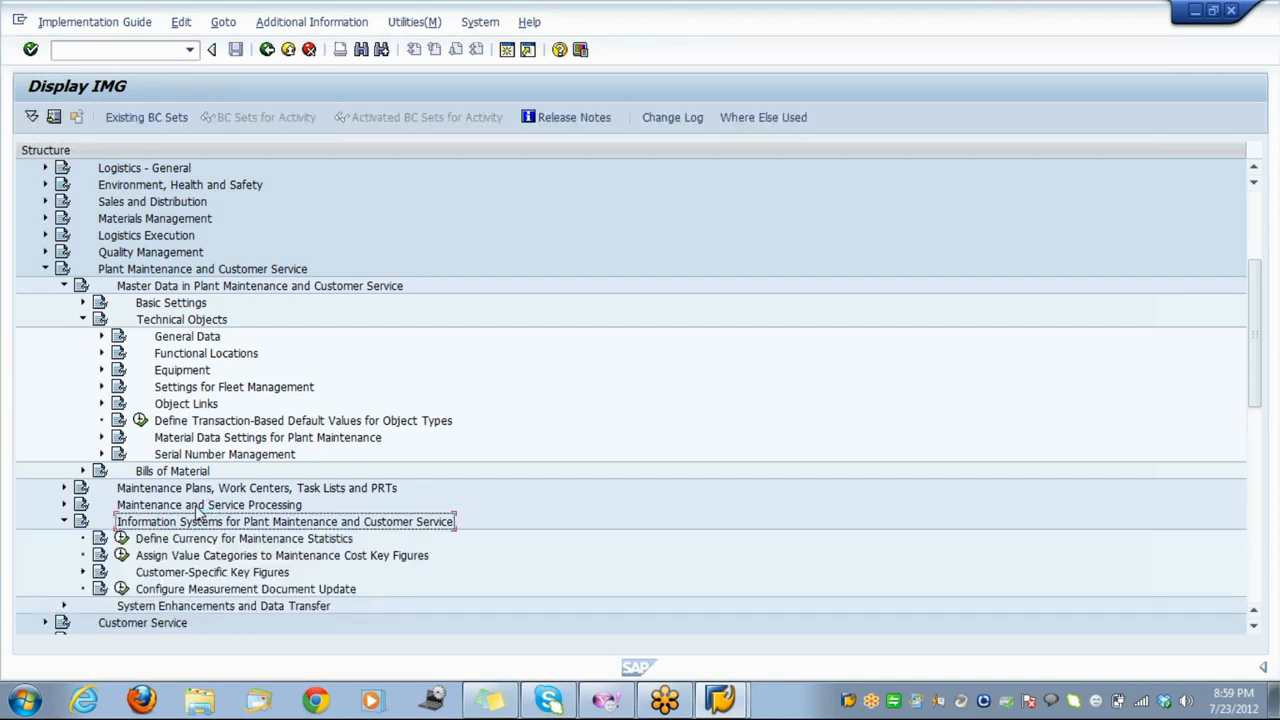
Return to SAP Utilities > Master Data > Basic Settings and execute Define Structure Indicator and Category of Functional Locations.
{"action": "key", "text": "Down"}
{"action": "key", "text": "Down"}
{"action": "key", "text": "Down"}
{"action": "key", "text": "Down"}
{"action": "key", "text": "Down"}
{"action": "key", "text": "Down"}
{"action": "key", "text": "Down"}
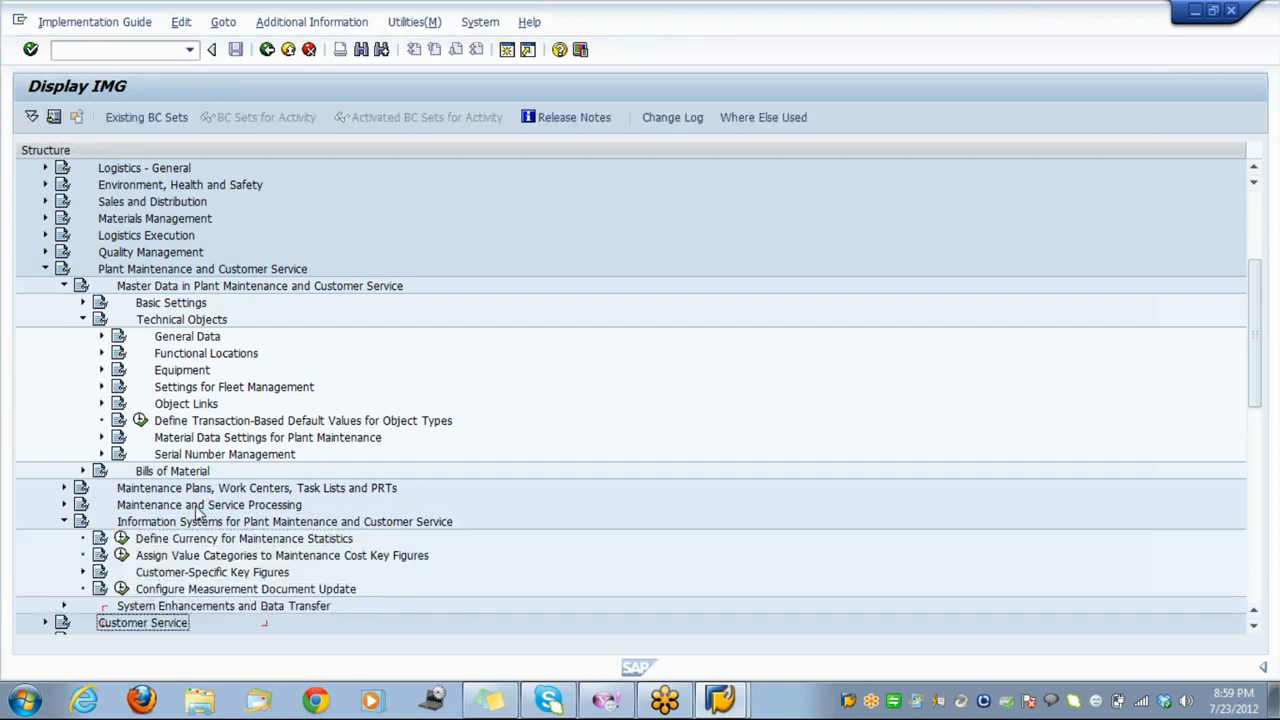
{"action": "key", "text": "Down"}
{"action": "key", "text": "Down"}
{"action": "key", "text": "Down"}
{"action": "key", "text": "Down"}
{"action": "key", "text": "Down"}
{"action": "key", "text": "Down"}
{"action": "key", "text": "Down"}
{"action": "key", "text": "Down"}
{"action": "key", "text": "Down"}
{"action": "key", "text": "Down"}
{"action": "key", "text": "Down"}
{"action": "key", "text": "Down"}
{"action": "key", "text": "Down"}
{"action": "key", "text": "Down"}
{"action": "key", "text": "Down"}
{"action": "key", "text": "Down"}
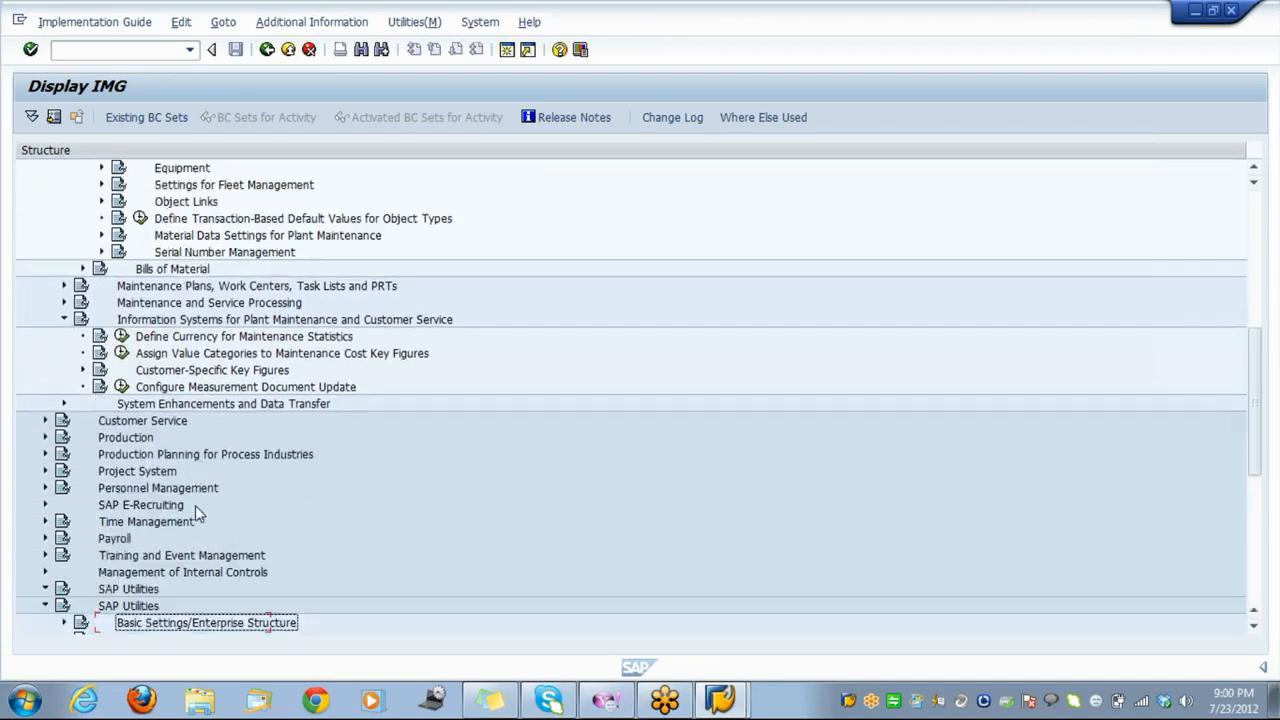
{"action": "key", "text": "Down"}
{"action": "key", "text": "Down"}
{"action": "key", "text": "Down"}
{"action": "key", "text": "Down"}
{"action": "key", "text": "Down"}
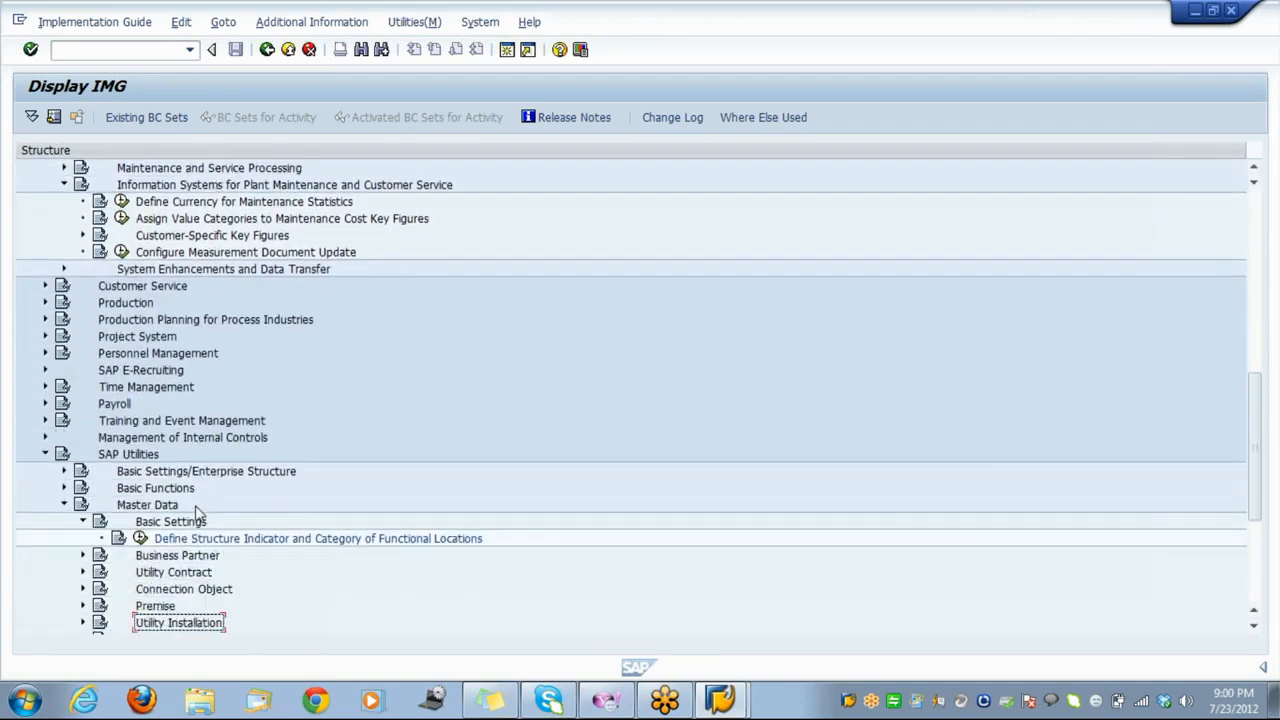
{"action": "key", "text": "Up"}
{"action": "key", "text": "Up"}
{"action": "key", "text": "Up"}
{"action": "key", "text": "Up"}
{"action": "key", "text": "Up"}
{"action": "key", "text": "Up"}
{"action": "key", "text": "Up"}
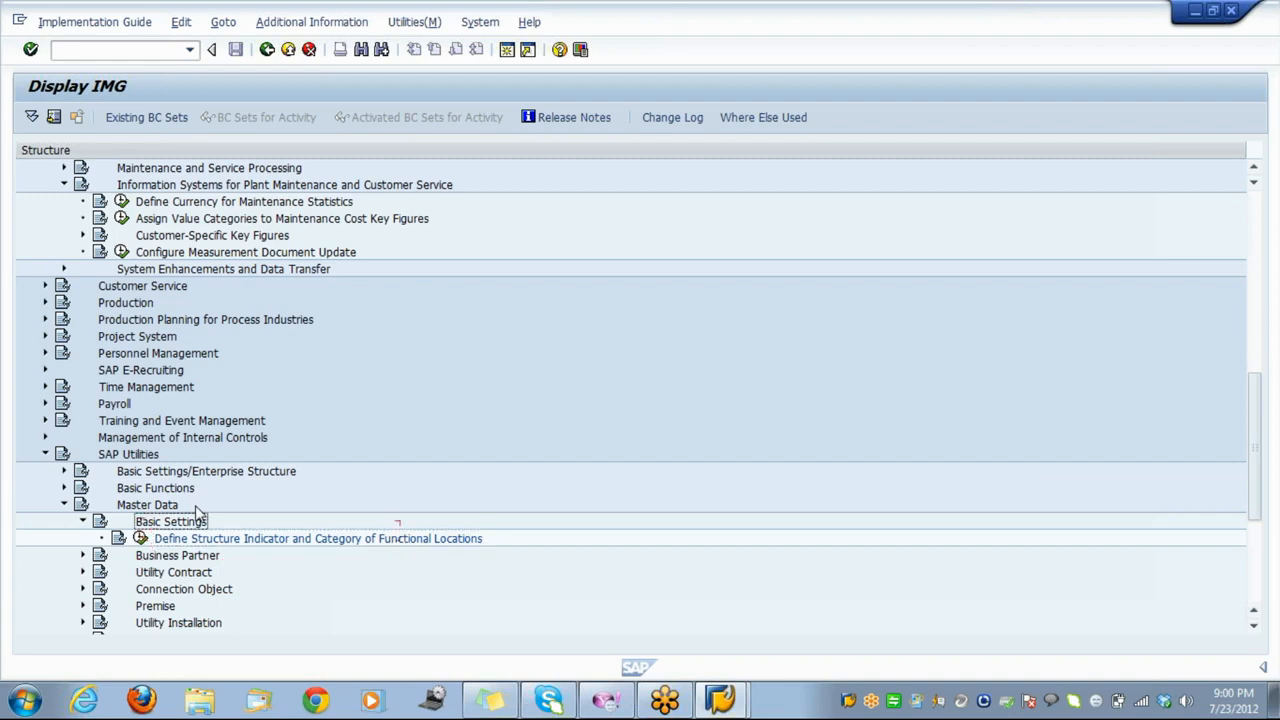
{"action": "key", "text": "Down"}
{"action": "key", "text": "Down"}
{"action": "key", "text": "Return"}
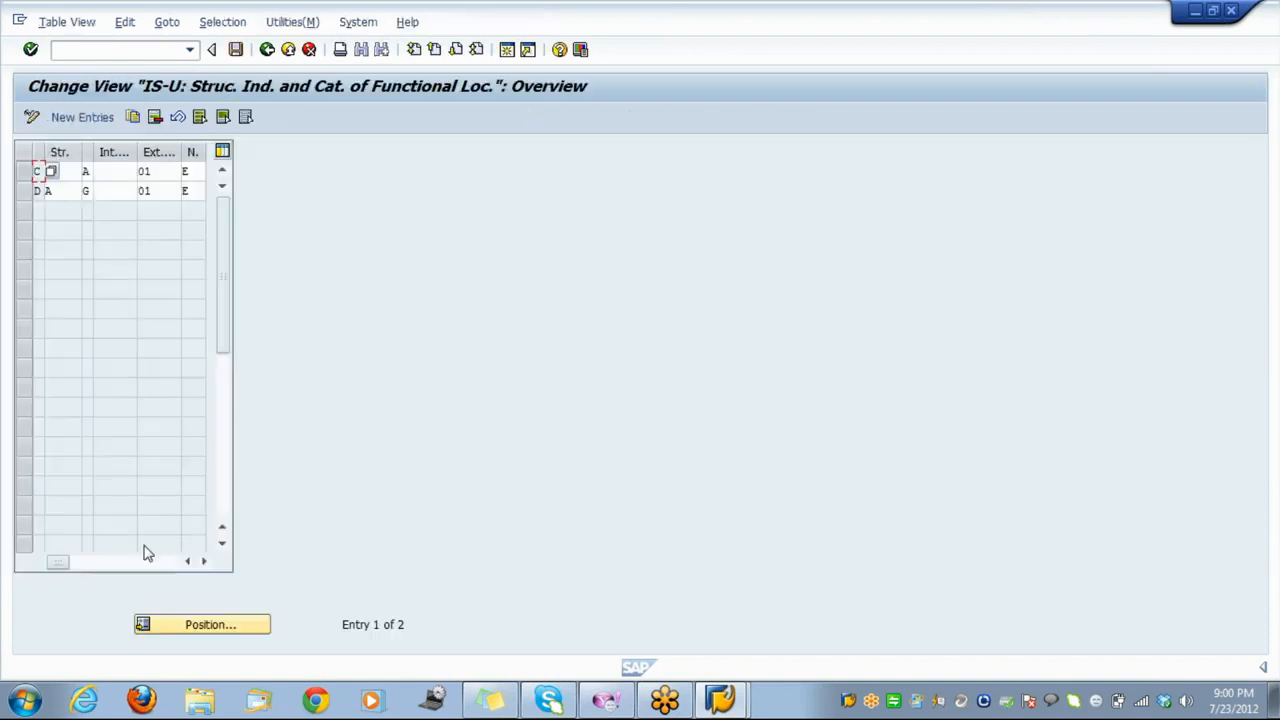
View the available structure indicators for the C entry without choosing one, and open the field's help in a window moved over the table.
{"action": "left_click", "coordinate": [66, 172]}
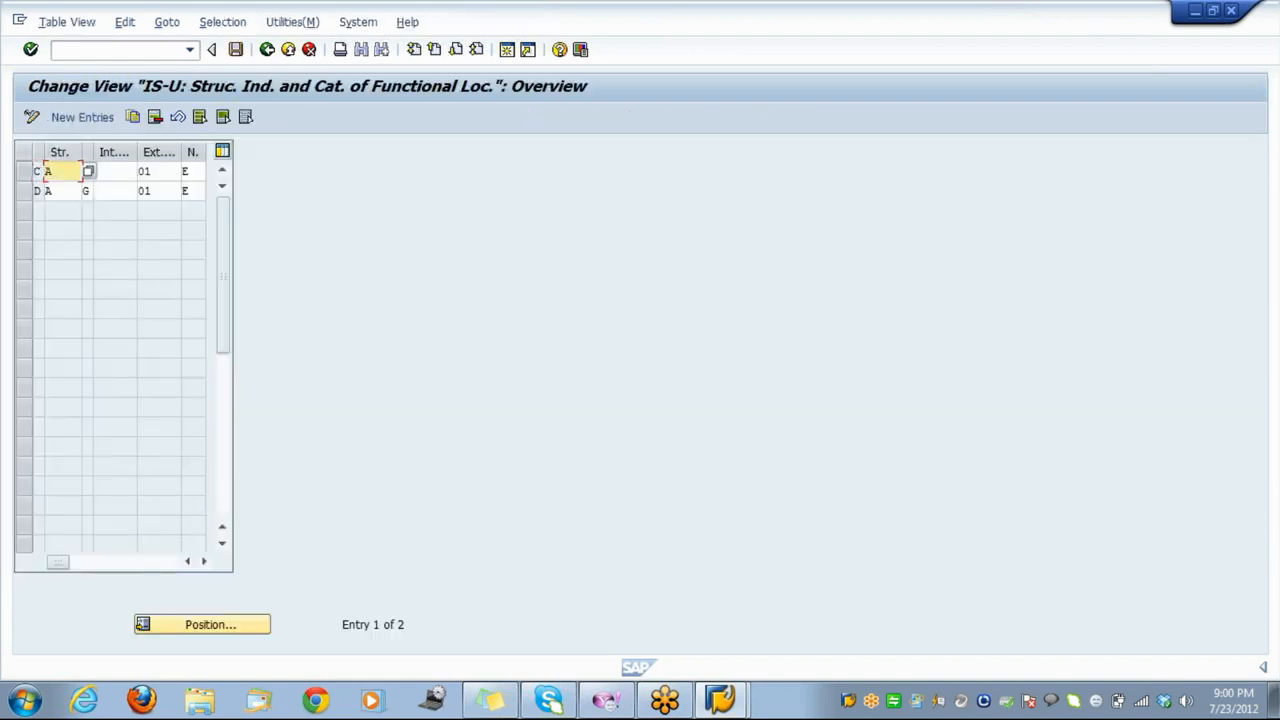
{"action": "left_click", "coordinate": [88, 173]}
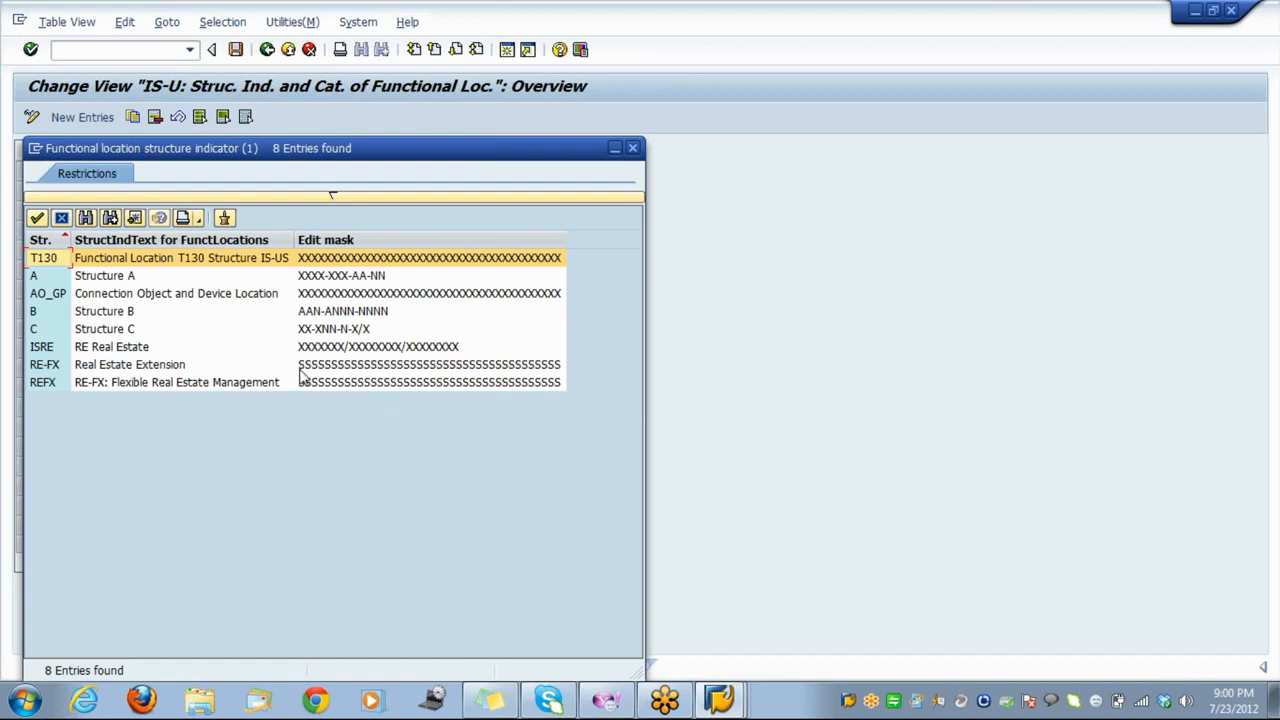
{"action": "left_click", "coordinate": [634, 149]}
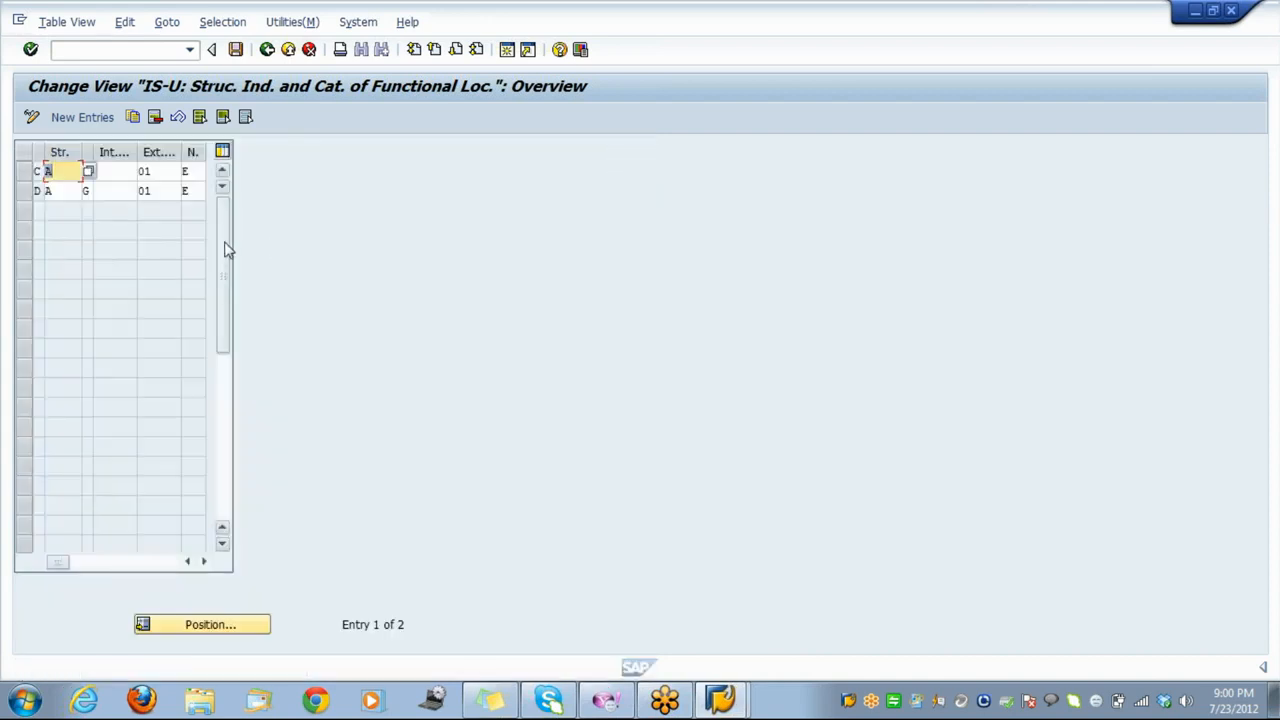
{"action": "key", "text": "Return"}
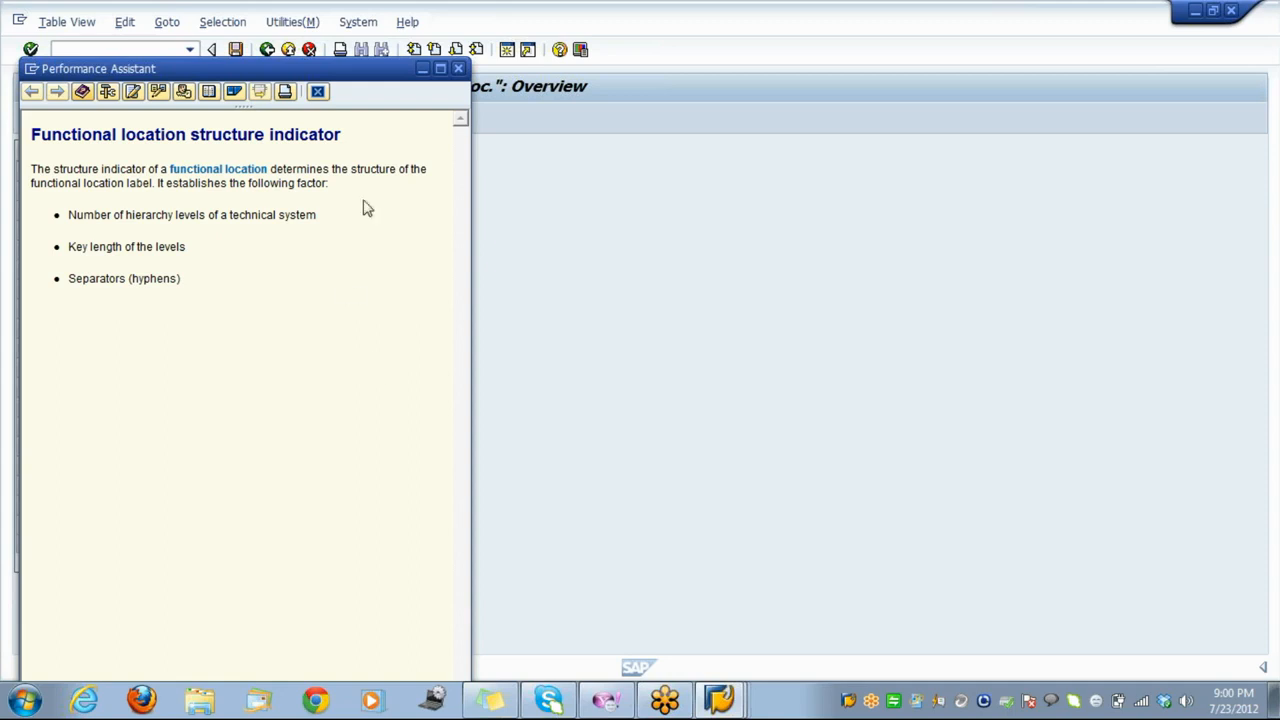
{"action": "left_click_drag", "start_coordinate": [313, 69], "coordinate": [500, 173]}
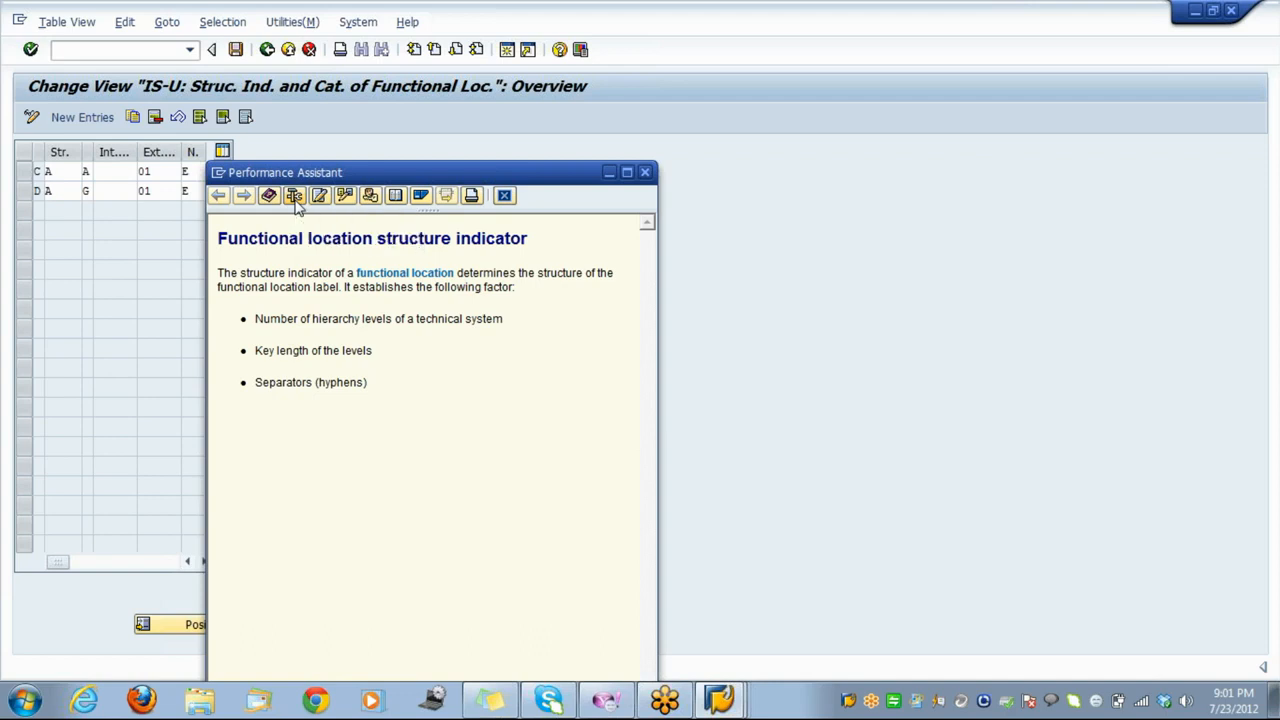
Jump from the structure indicator help to its customizing activity in the IMG, continuing without specifying a project.
{"action": "left_click", "coordinate": [372, 196]}
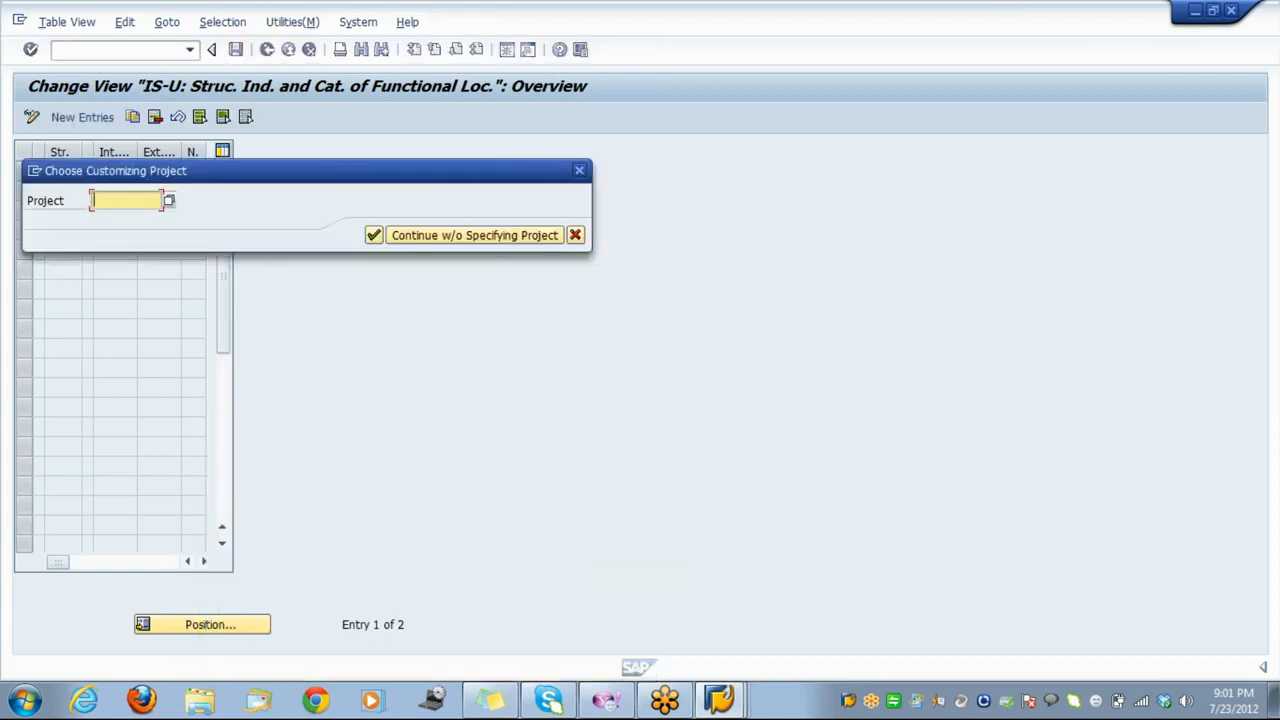
{"action": "left_click", "coordinate": [527, 238]}
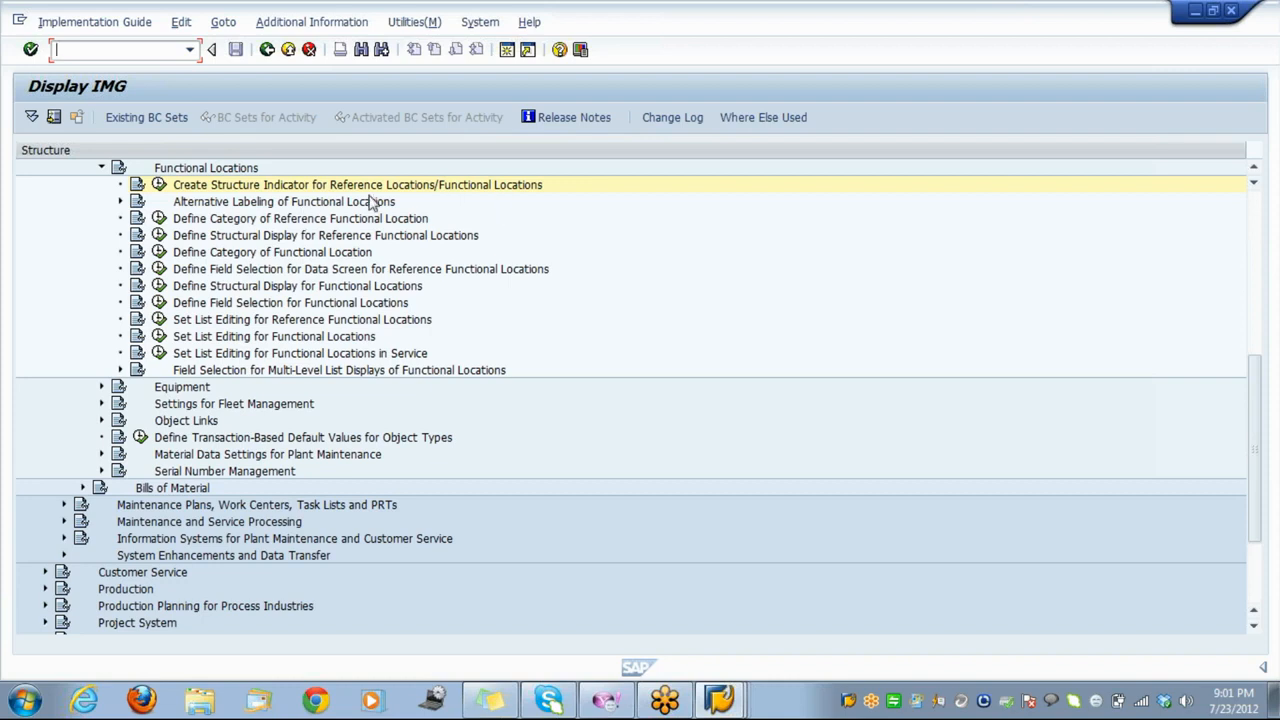
{"action": "key", "text": "Down"}
{"action": "left_click", "coordinate": [358, 189]}
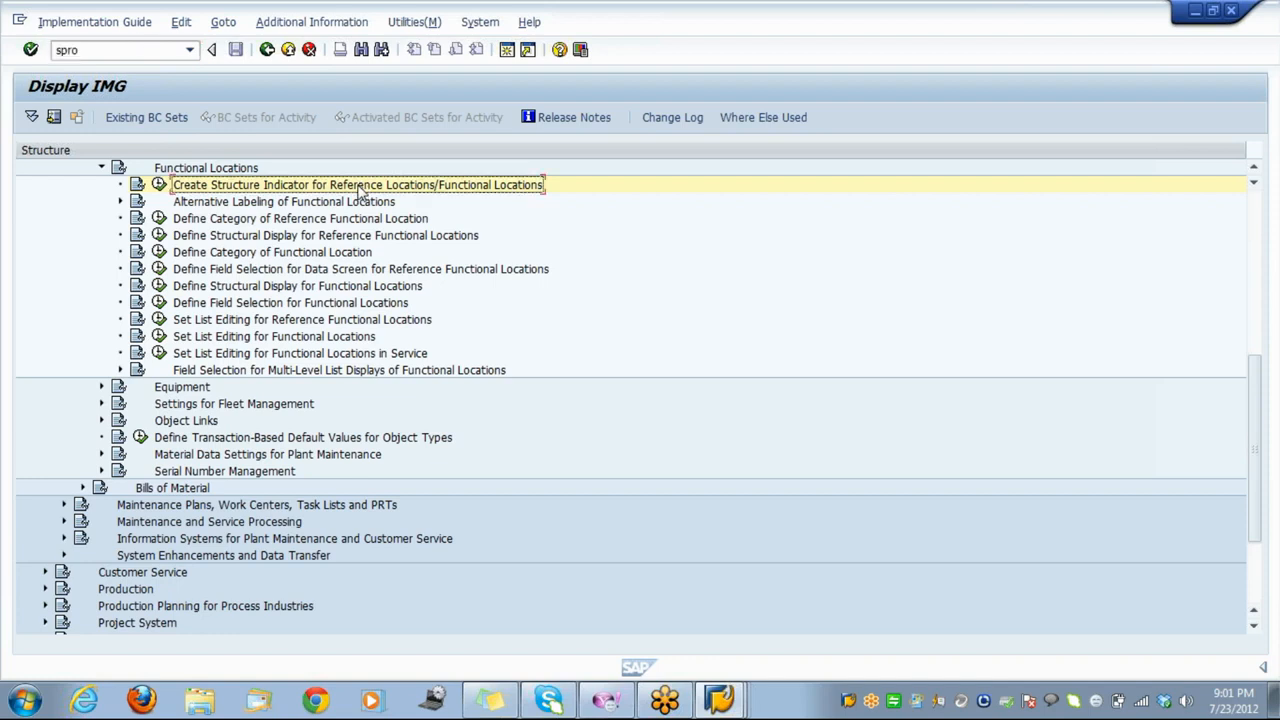
Trace where Create Structure Indicator for Reference Locations/Functional Locations sits in the IMG, from Plant Maintenance and Customer Service down to Functional Locations.
{"action": "key", "text": "Up"}
{"action": "key", "text": "Up"}
{"action": "key", "text": "Up"}
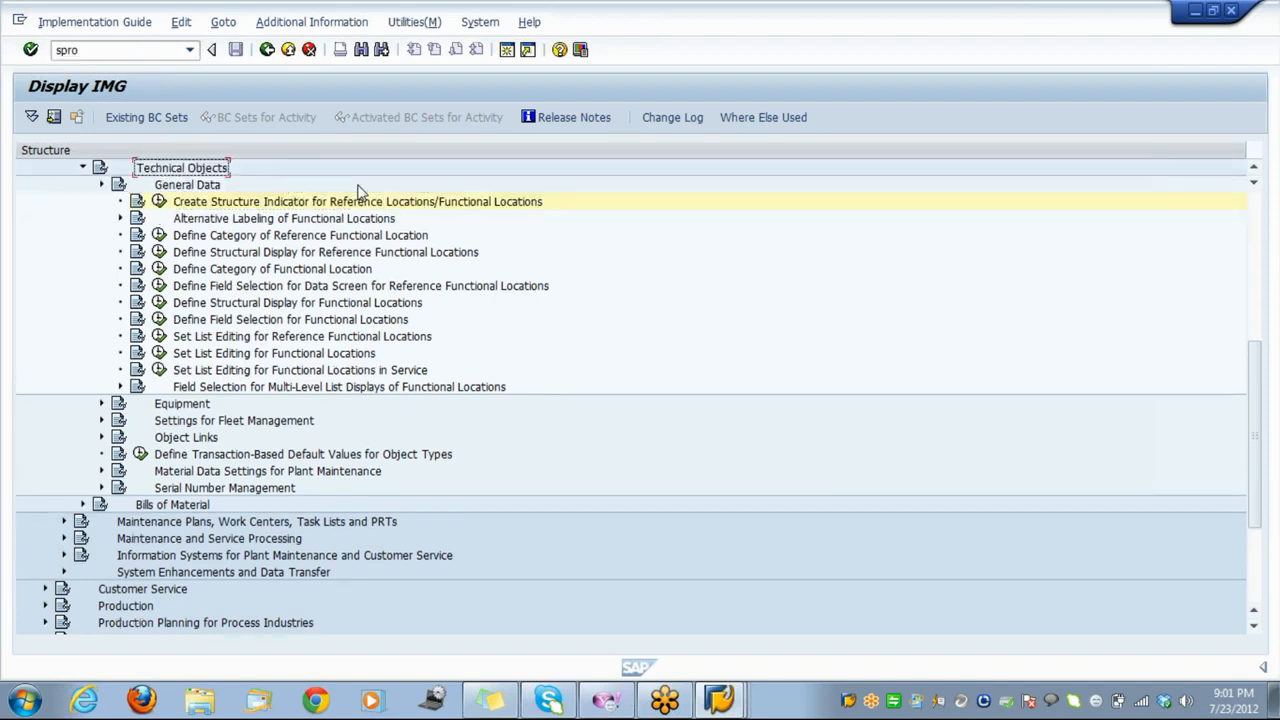
{"action": "key", "text": "Up"}
{"action": "key", "text": "Up"}
{"action": "key", "text": "Up"}
{"action": "key", "text": "Up"}
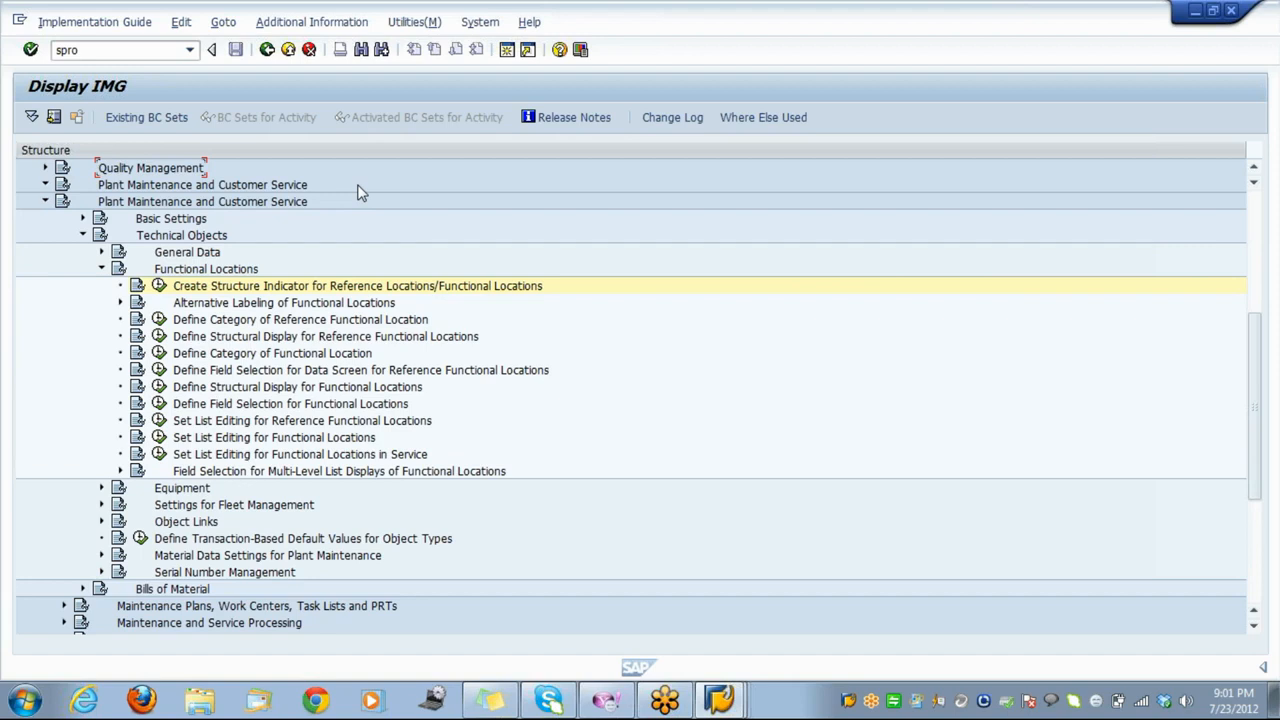
{"action": "key", "text": "Up"}
{"action": "key", "text": "Up"}
{"action": "key", "text": "Up"}
{"action": "key", "text": "Up"}
{"action": "key", "text": "Up"}
{"action": "key", "text": "Up"}
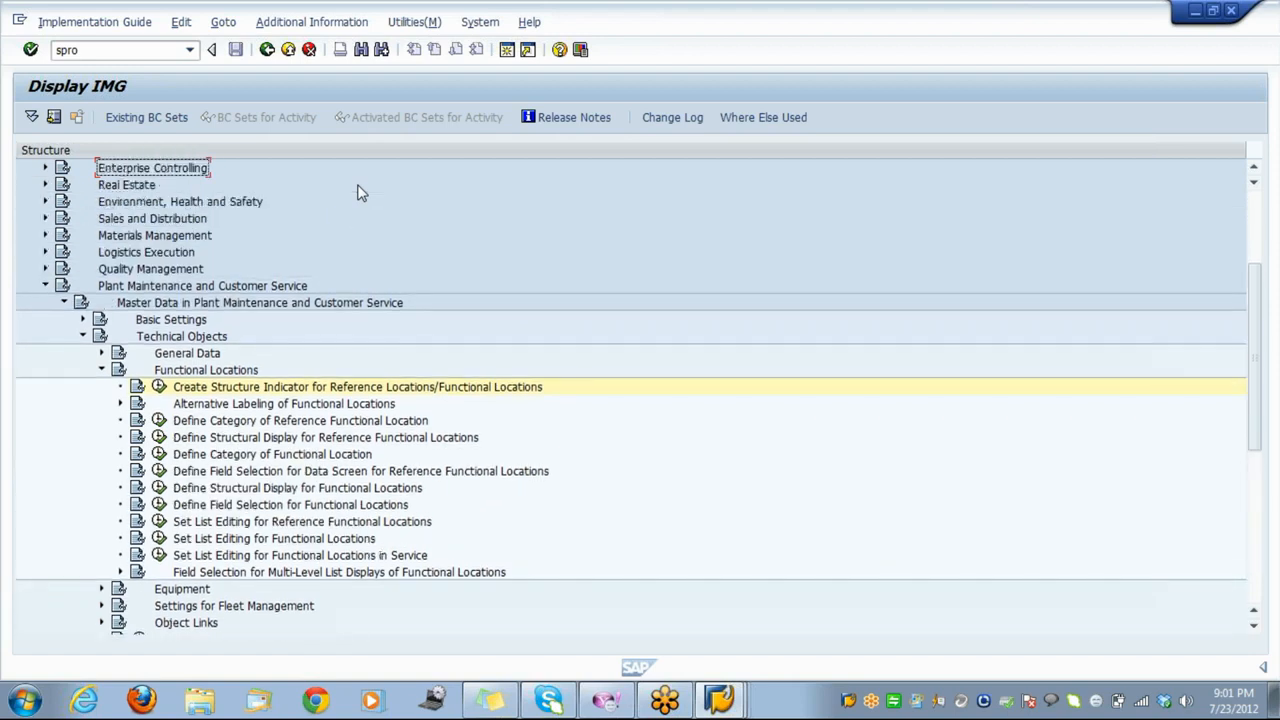
{"action": "key", "text": "Down"}
{"action": "key", "text": "Down"}
{"action": "key", "text": "Down"}
{"action": "key", "text": "Down"}
{"action": "key", "text": "Down"}
{"action": "key", "text": "Down"}
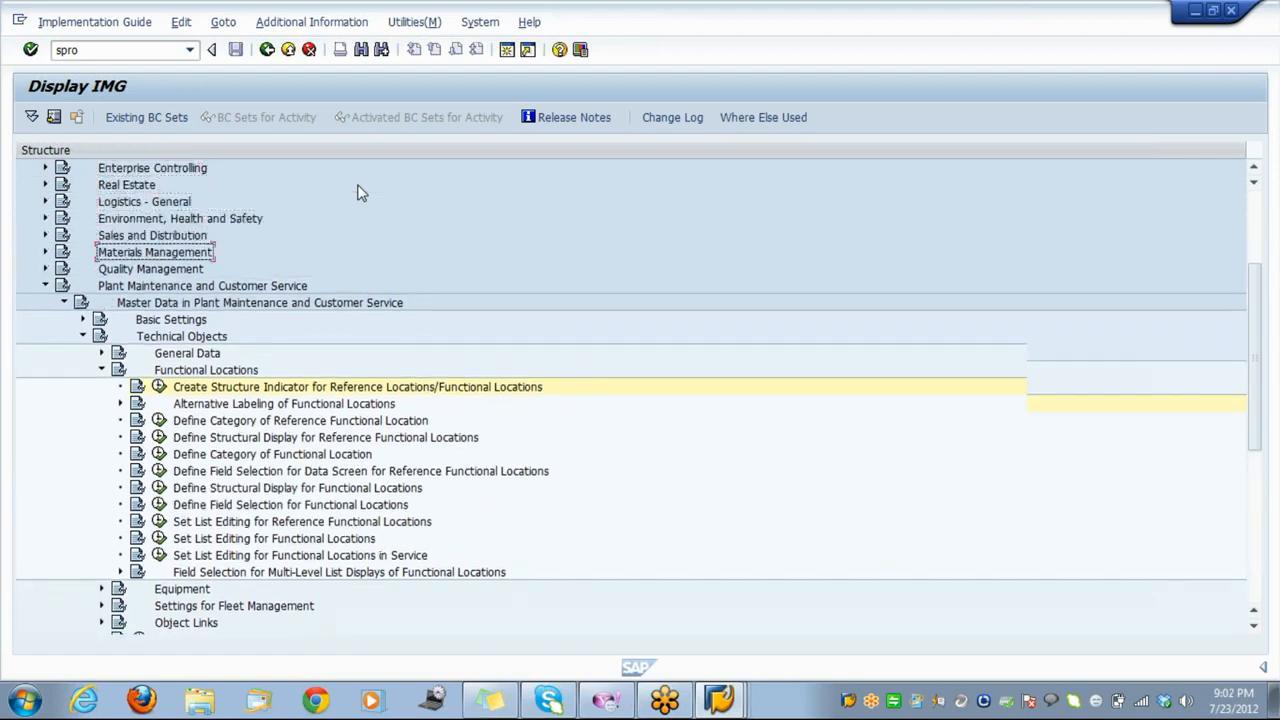
{"action": "key", "text": "Down"}
{"action": "key", "text": "Down"}
{"action": "key", "text": "Down"}
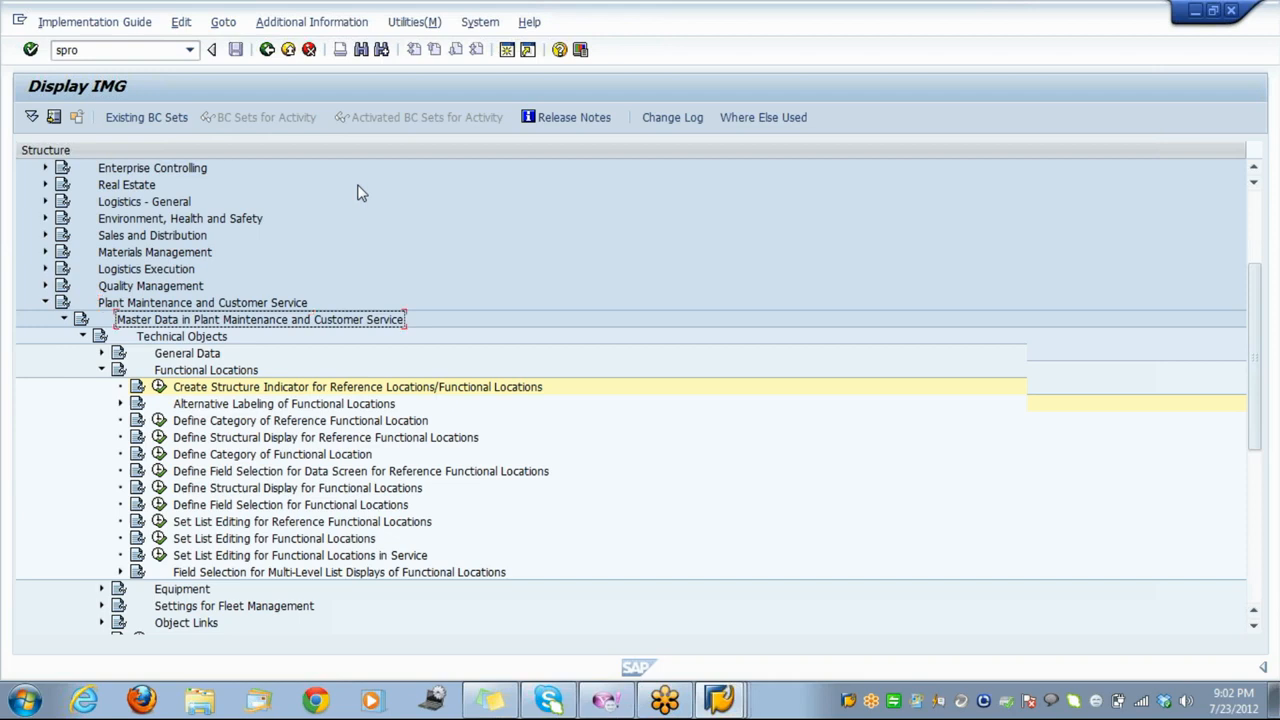
{"action": "key", "text": "Down"}
{"action": "key", "text": "Down"}
{"action": "key", "text": "Down"}
{"action": "key", "text": "Down"}
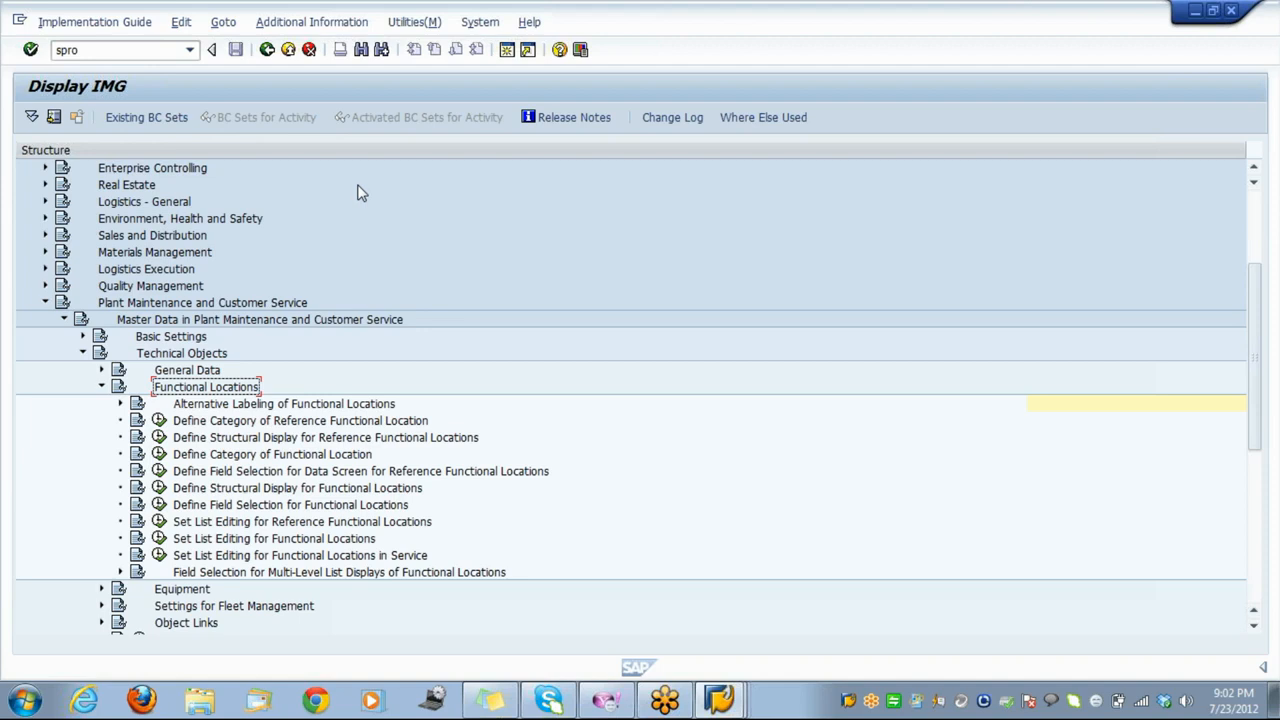
Execute Create Structure Indicator for Reference Locations/Functional Locations, examine the Connection Object and Device Location entry, and leave the table.
{"action": "left_click", "coordinate": [278, 404]}
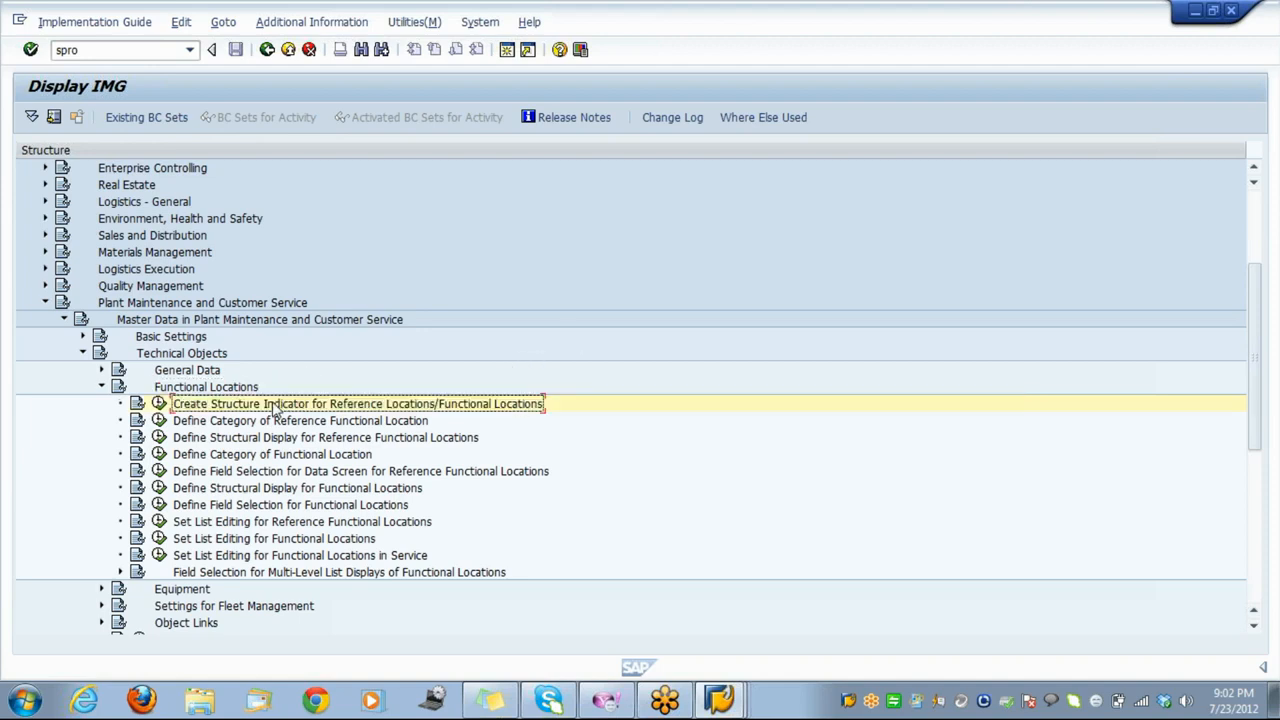
{"action": "left_click", "coordinate": [159, 404]}
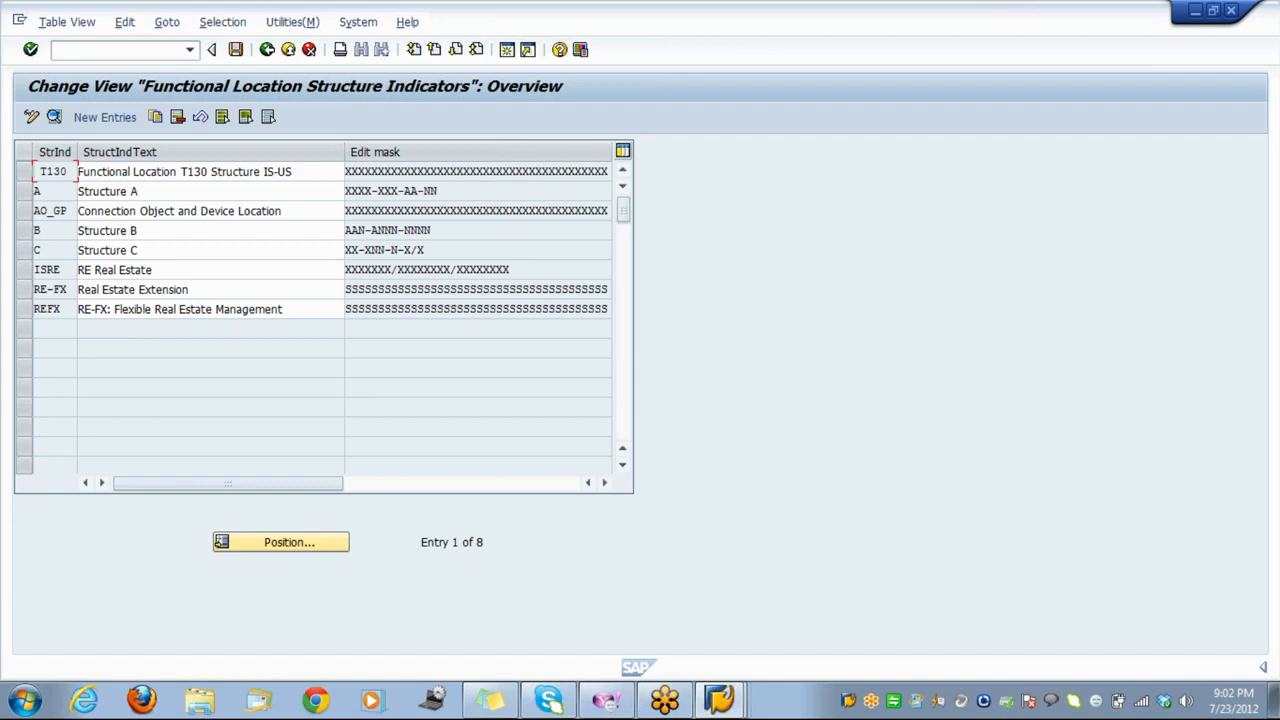
{"action": "left_click_drag", "start_coordinate": [284, 211], "coordinate": [78, 211]}
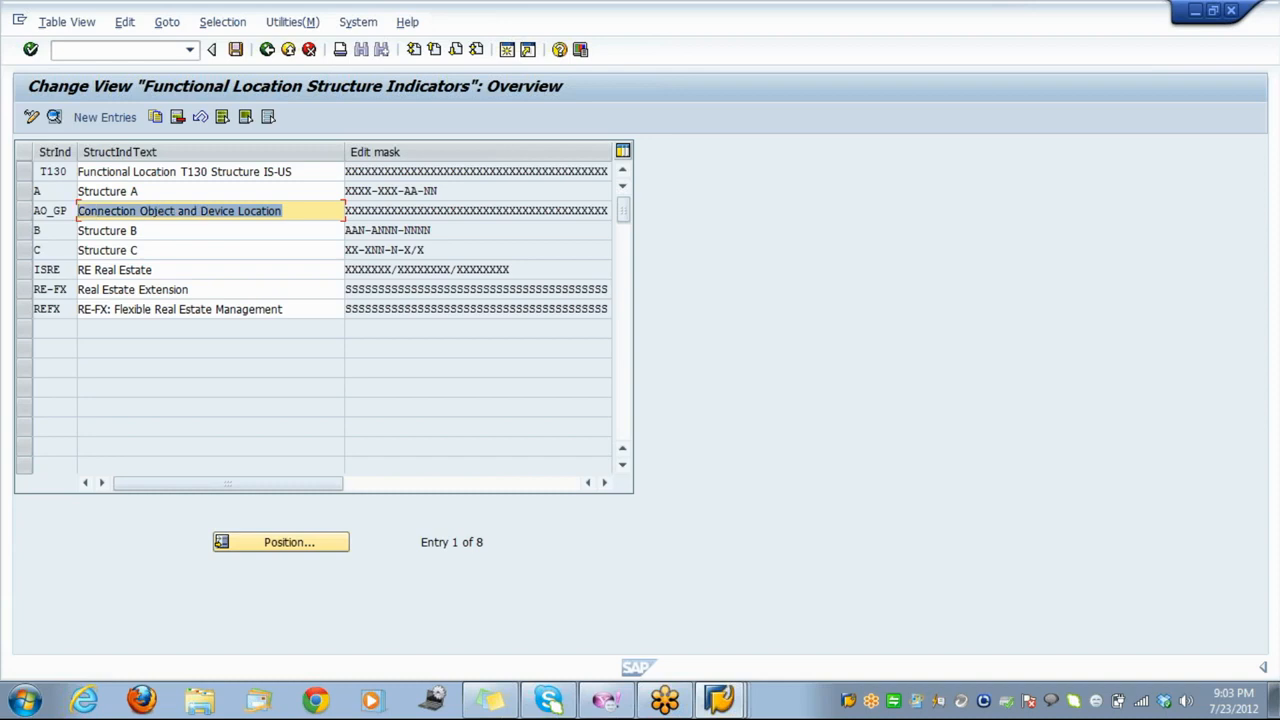
{"action": "left_click", "coordinate": [67, 211]}
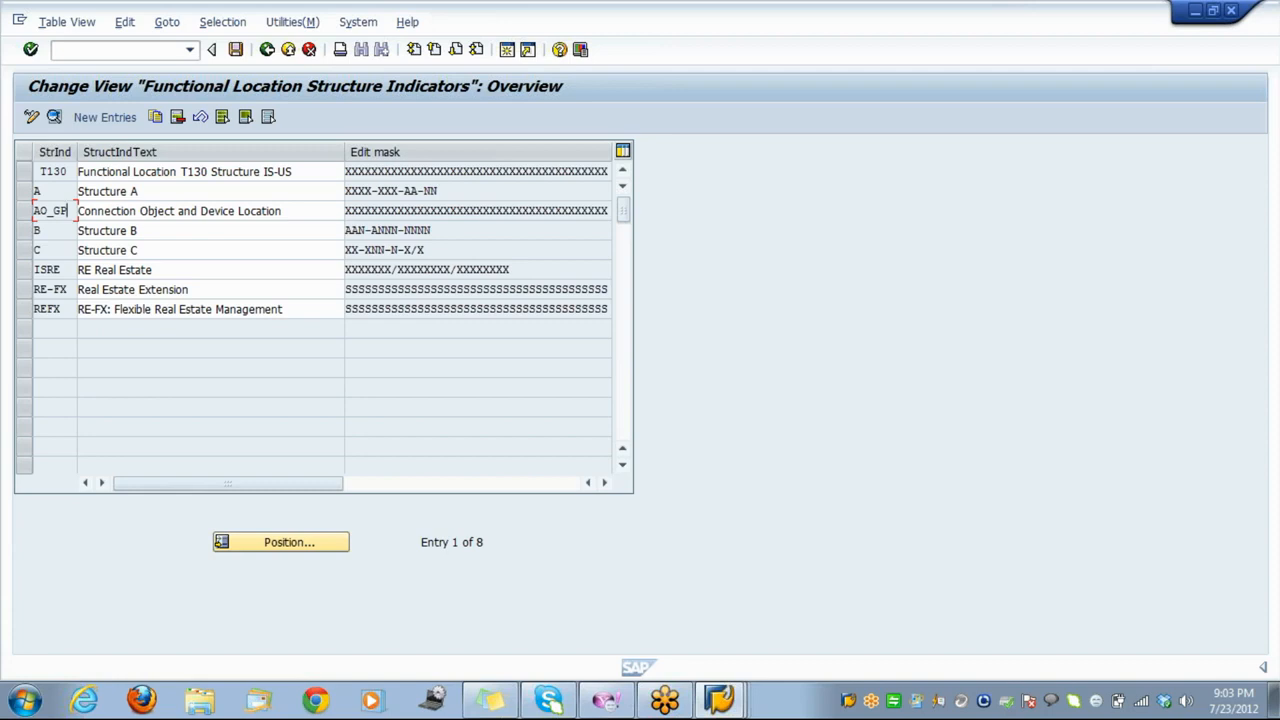
{"action": "left_click", "coordinate": [268, 52]}
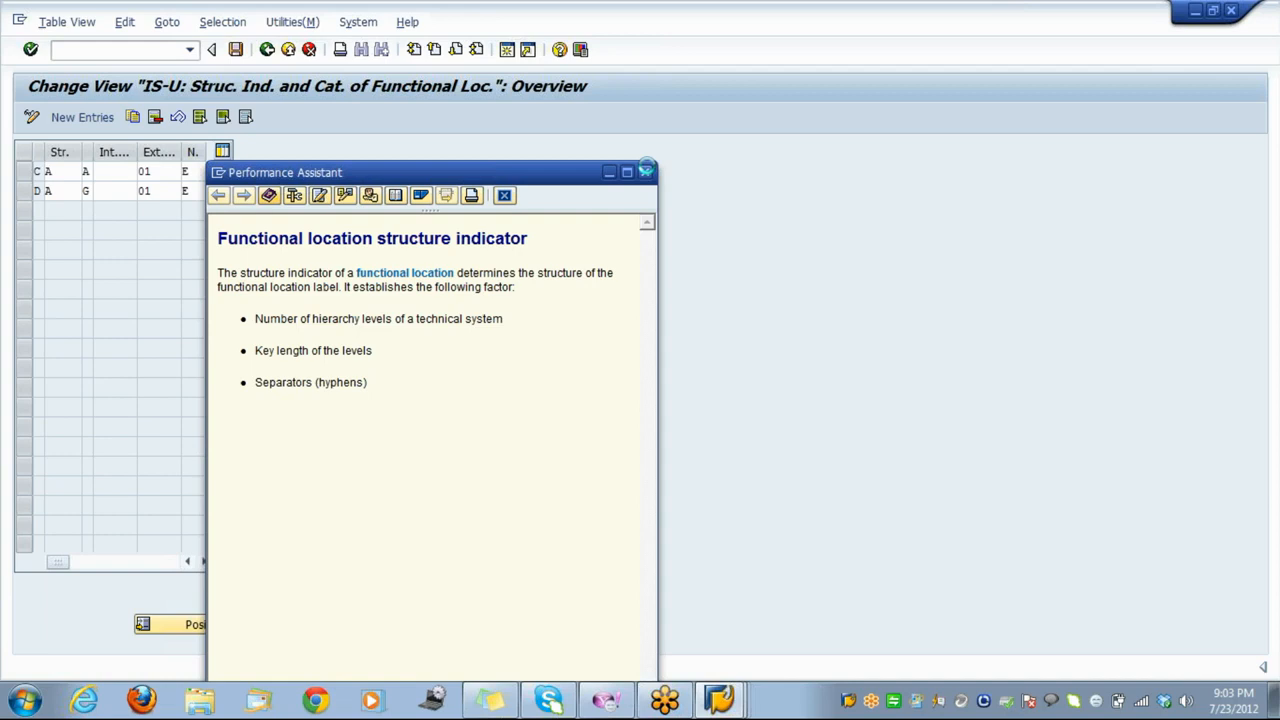
Close the help window and set the C entry's structure indicator to AO_GP, Connection Object and Device Location.
{"action": "left_click", "coordinate": [646, 171]}
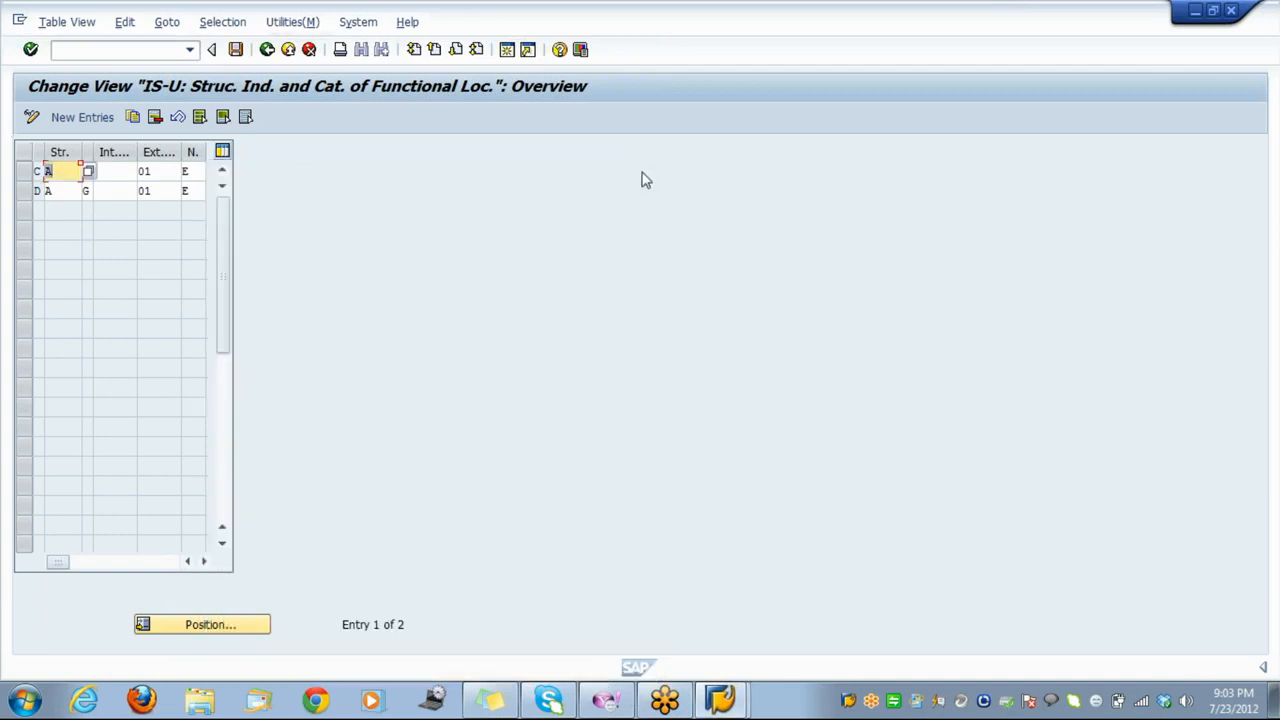
{"action": "left_click", "coordinate": [89, 173]}
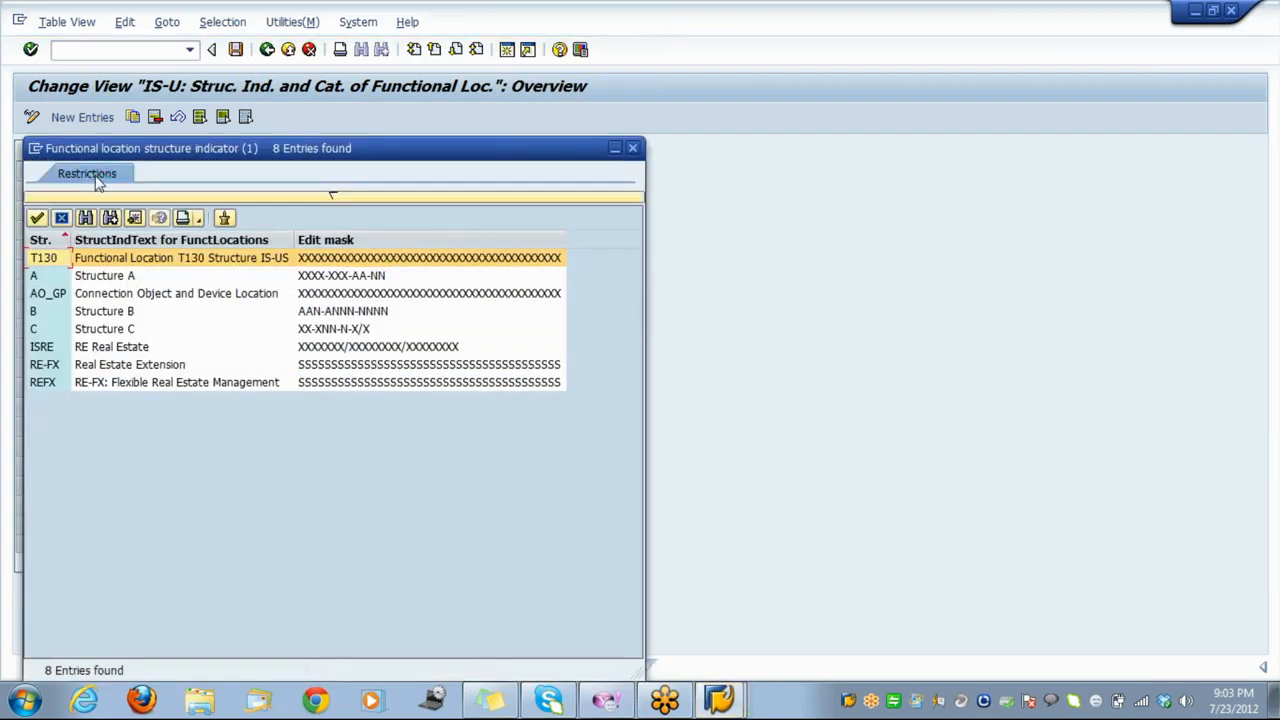
{"action": "left_click", "coordinate": [135, 296]}
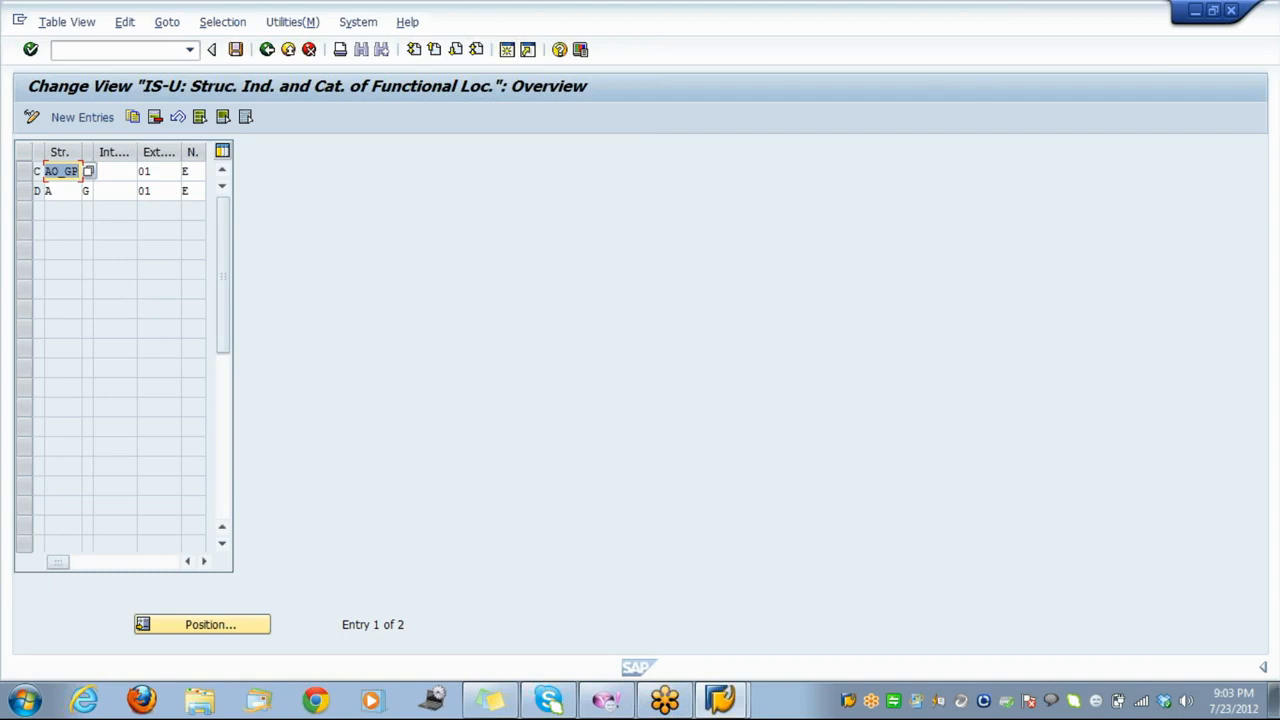
Widen the table's first column and copy structure indicator AO_GP from the C entry into the D entry.
{"action": "left_click_drag", "start_coordinate": [42, 148], "coordinate": [64, 148]}
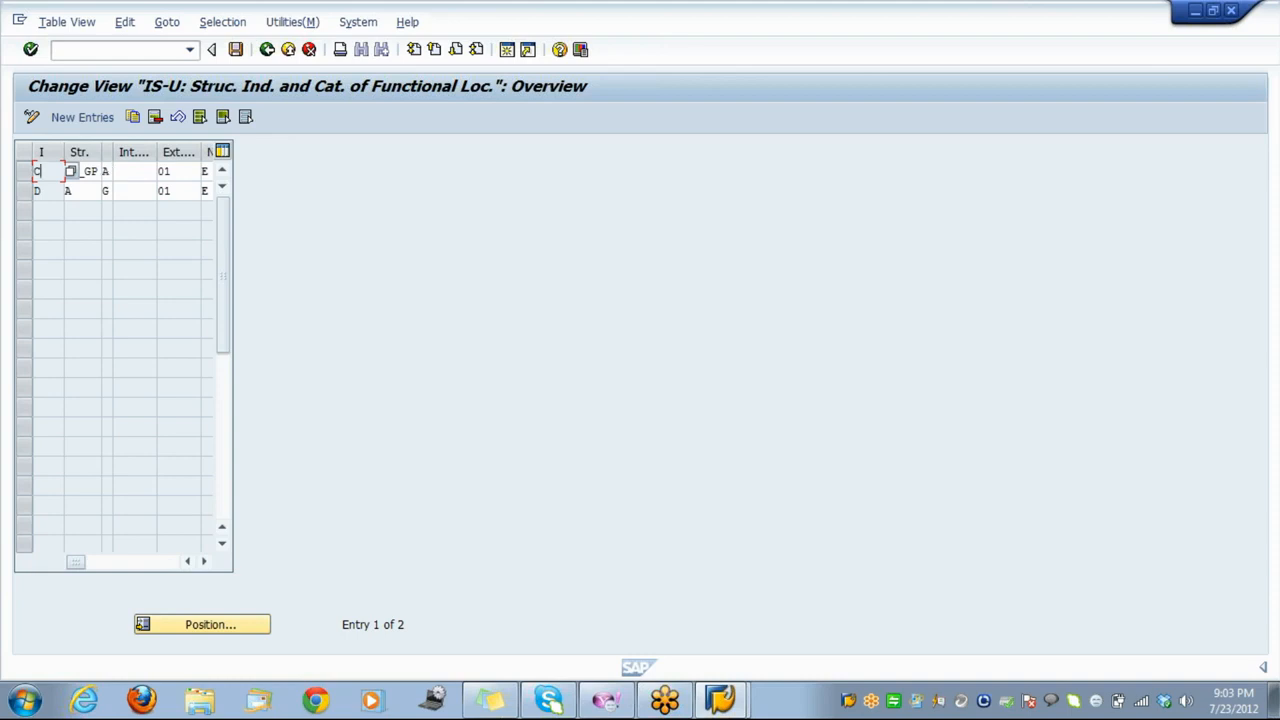
{"action": "left_click", "coordinate": [73, 191]}
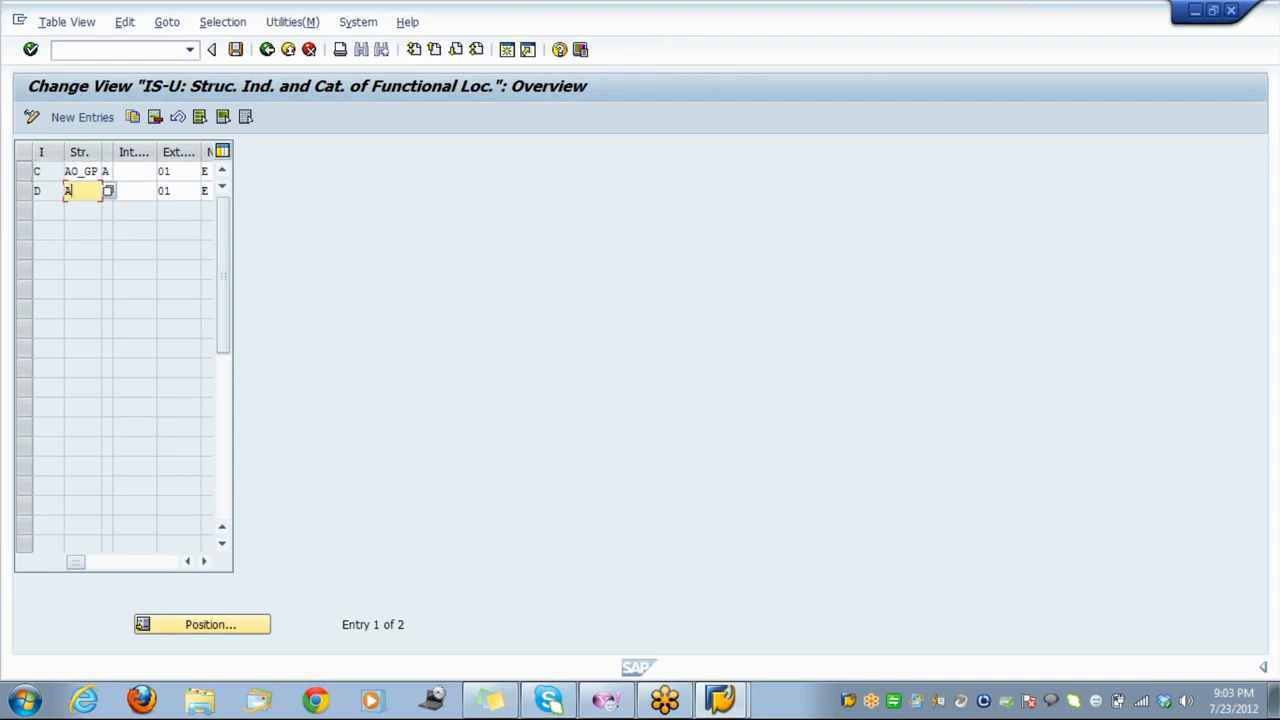
{"action": "double_click", "coordinate": [82, 171]}
{"action": "key", "text": "ctrl+c"}
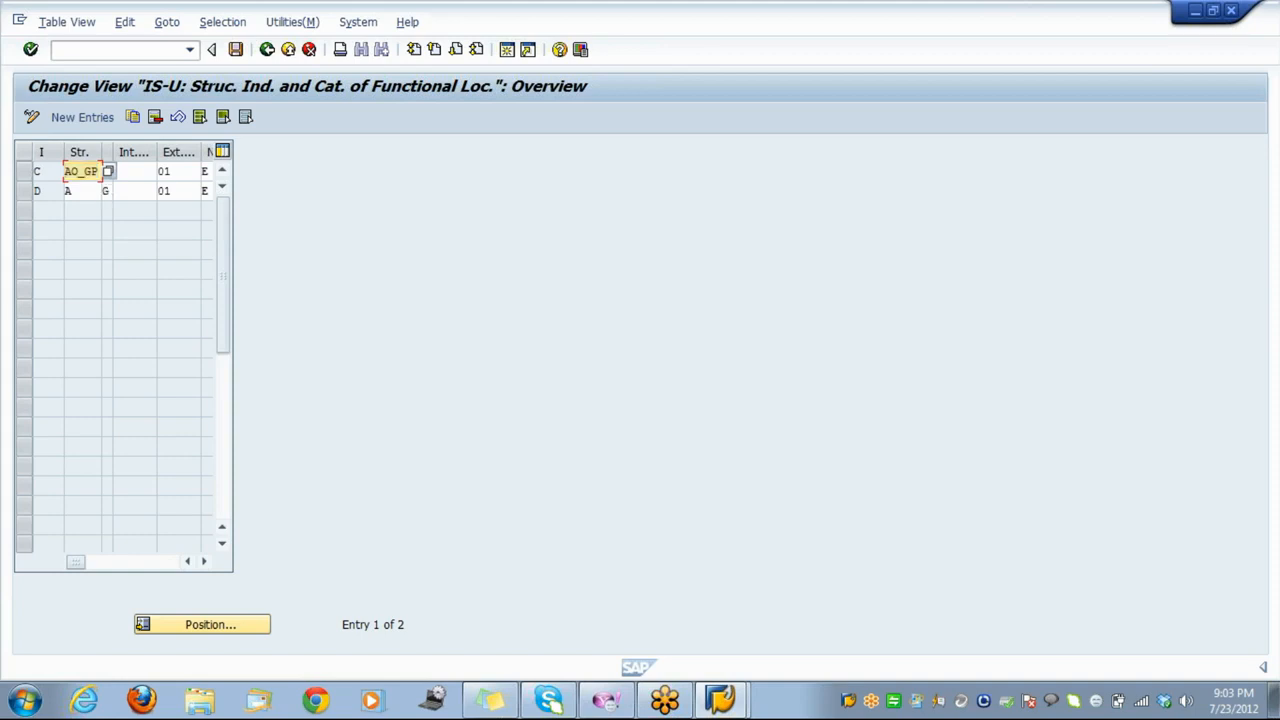
{"action": "left_click", "coordinate": [69, 191]}
{"action": "key", "text": "BackSpace"}
{"action": "key", "text": "ctrl+v"}
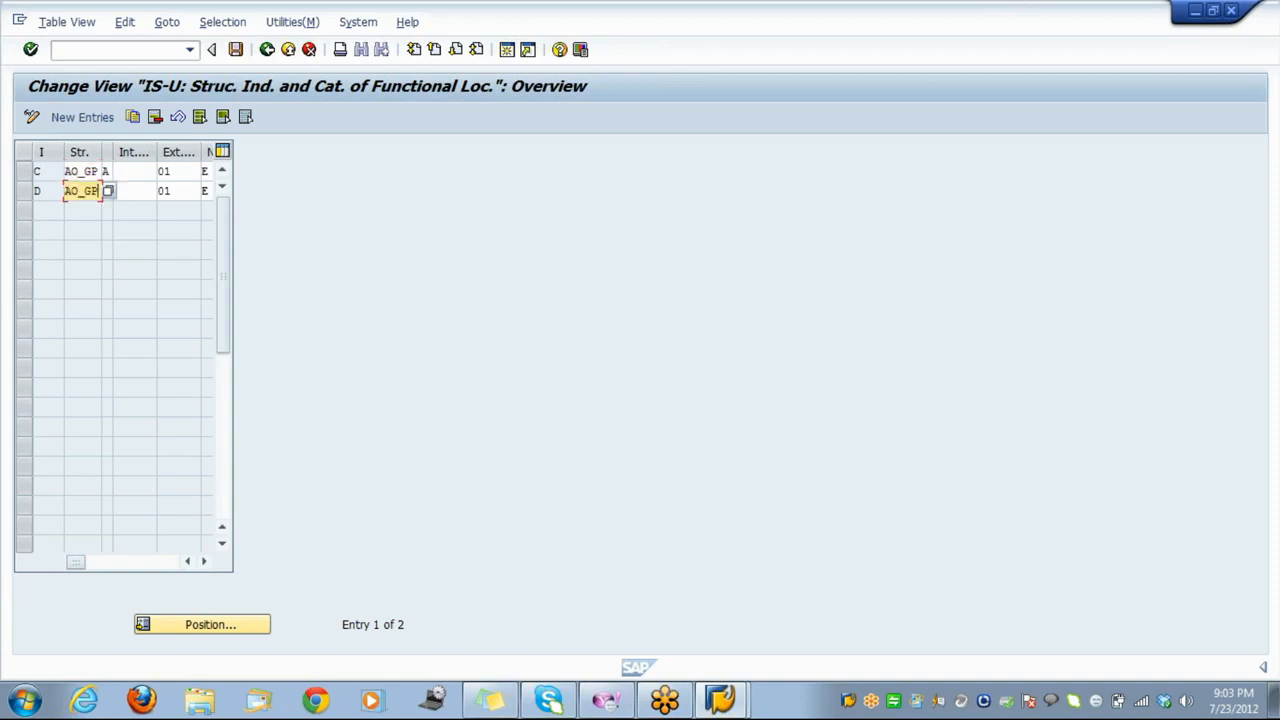
Choose functional location category A, Connection Object, for the C entry.
{"action": "double_click", "coordinate": [84, 191]}
{"action": "double_click", "coordinate": [106, 191]}
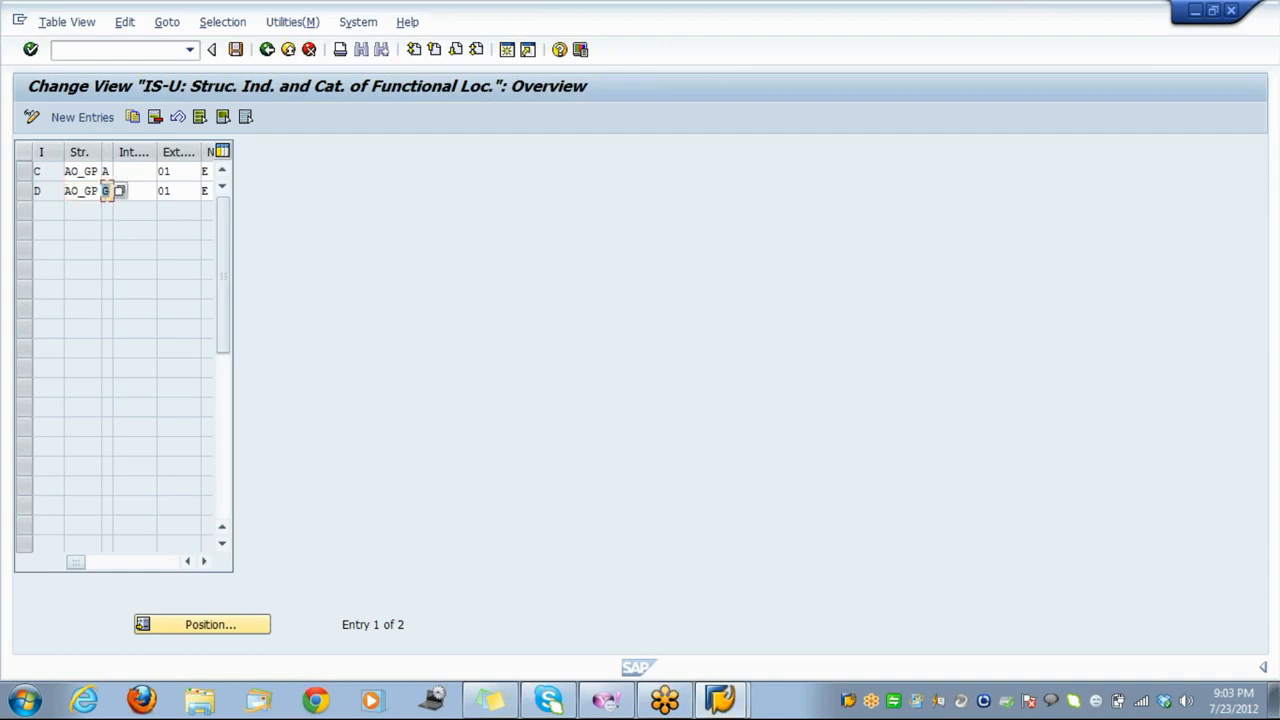
{"action": "left_click", "coordinate": [106, 172]}
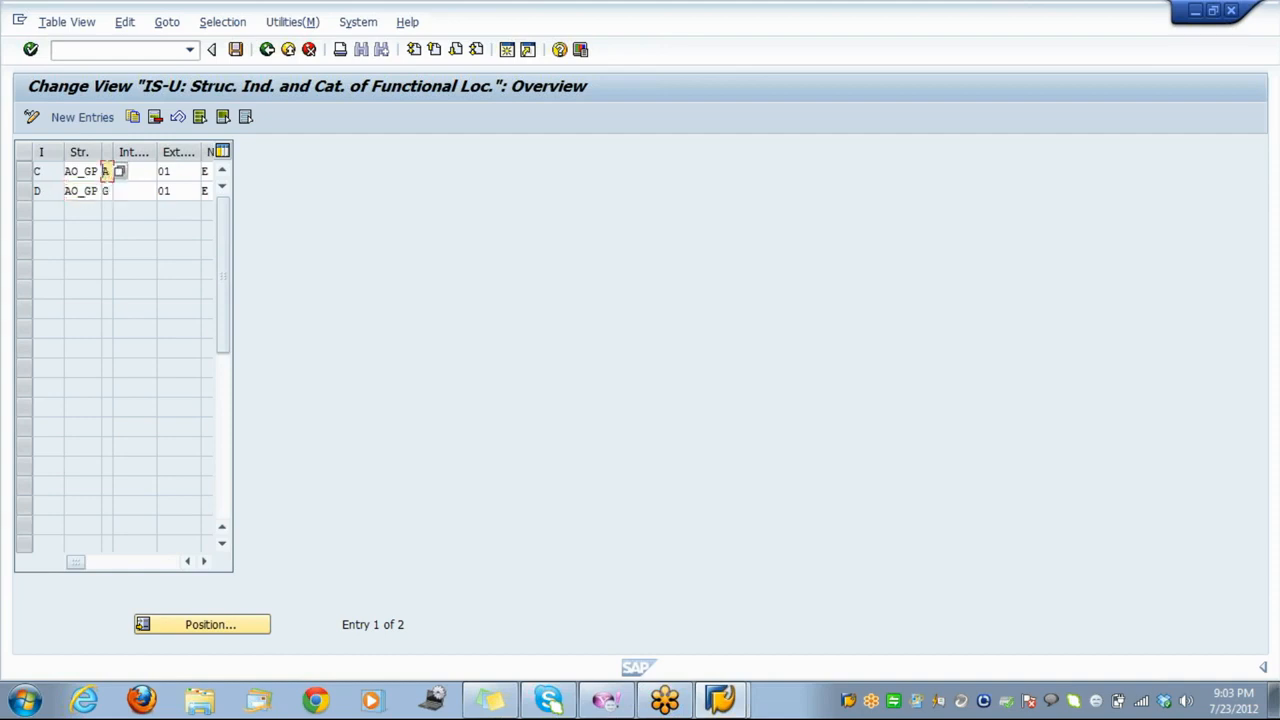
{"action": "left_click", "coordinate": [119, 173]}
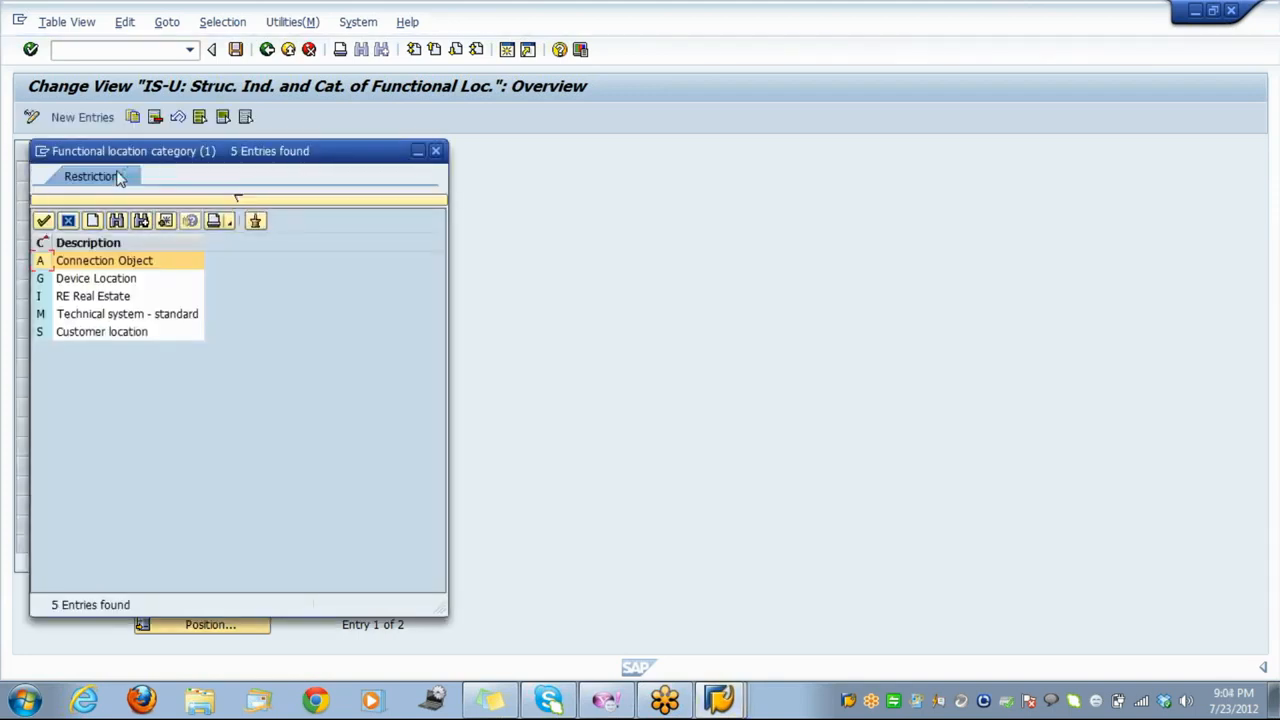
{"action": "double_click", "coordinate": [137, 267]}
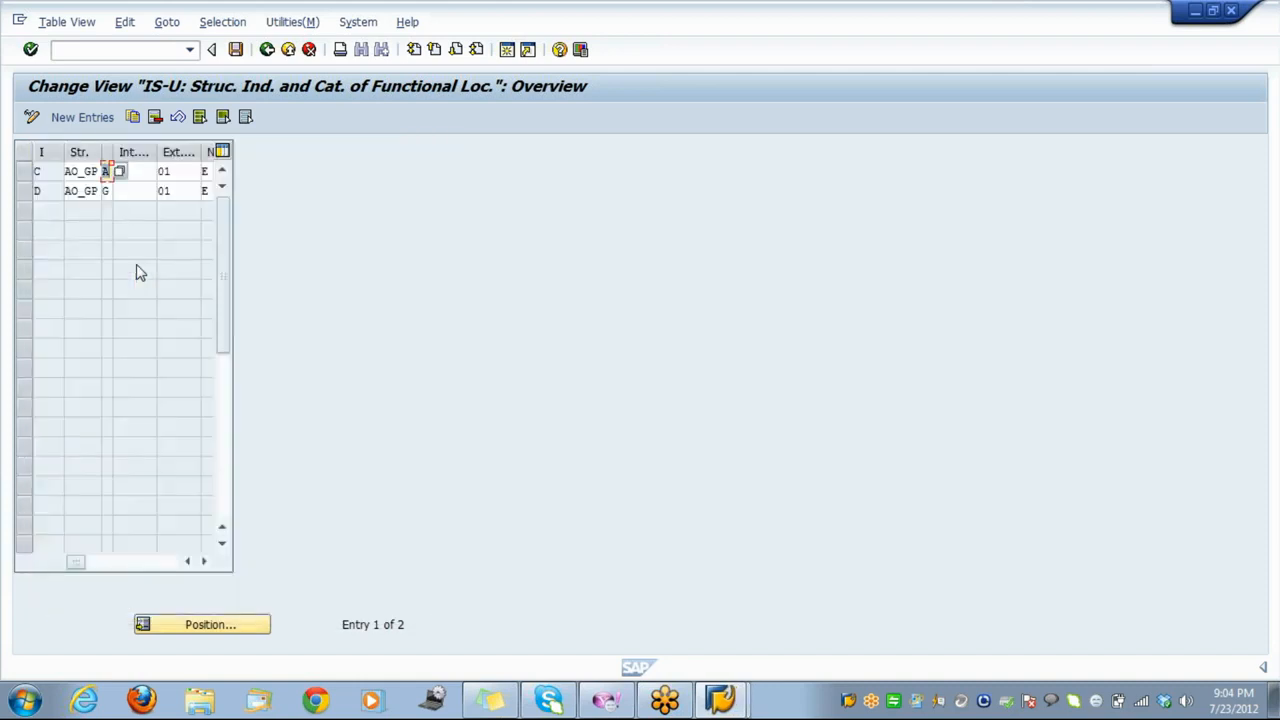
Choose functional location category G, Device Location, for the D entry.
{"action": "key", "text": "Down"}
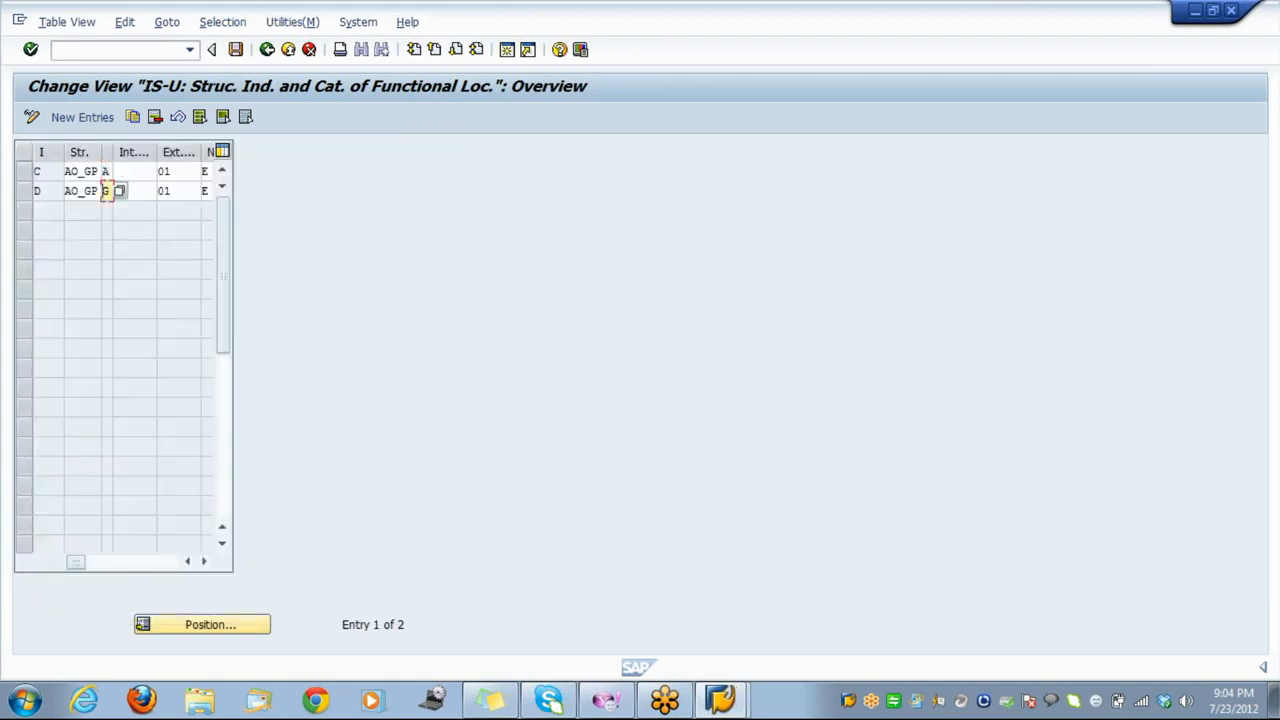
{"action": "left_click", "coordinate": [119, 191]}
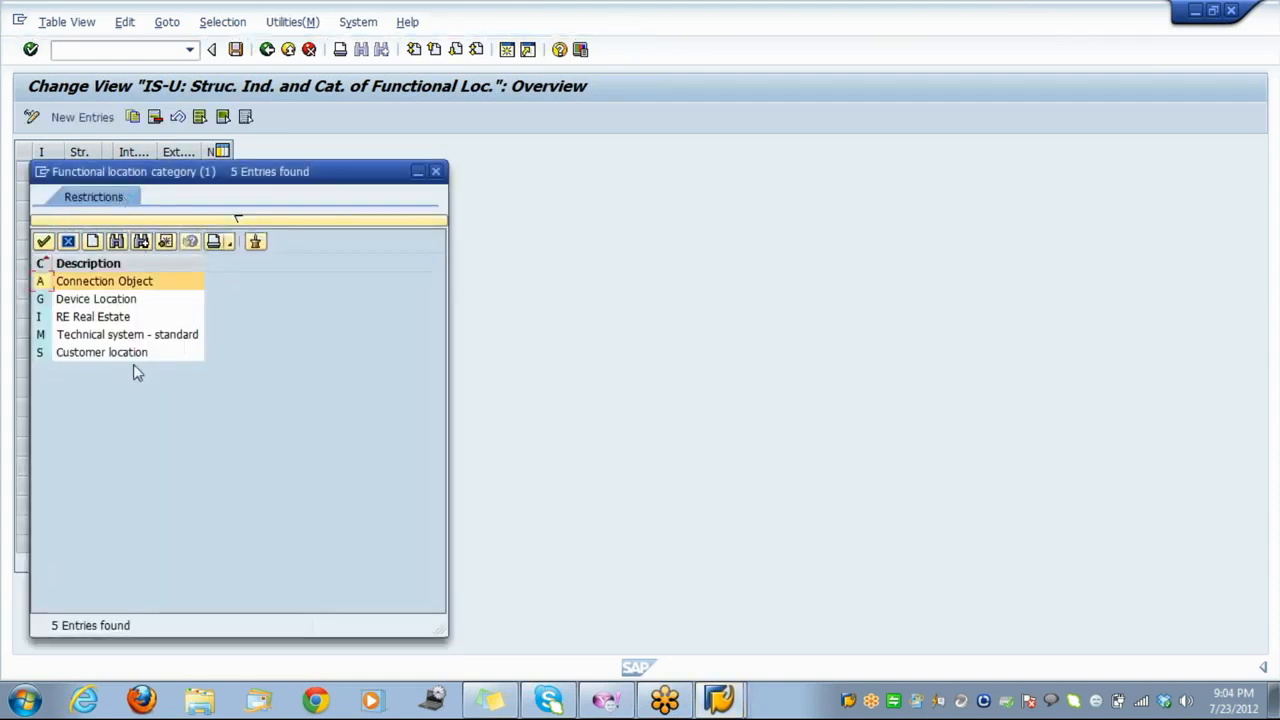
{"action": "left_click", "coordinate": [127, 304]}
{"action": "double_click", "coordinate": [127, 304]}
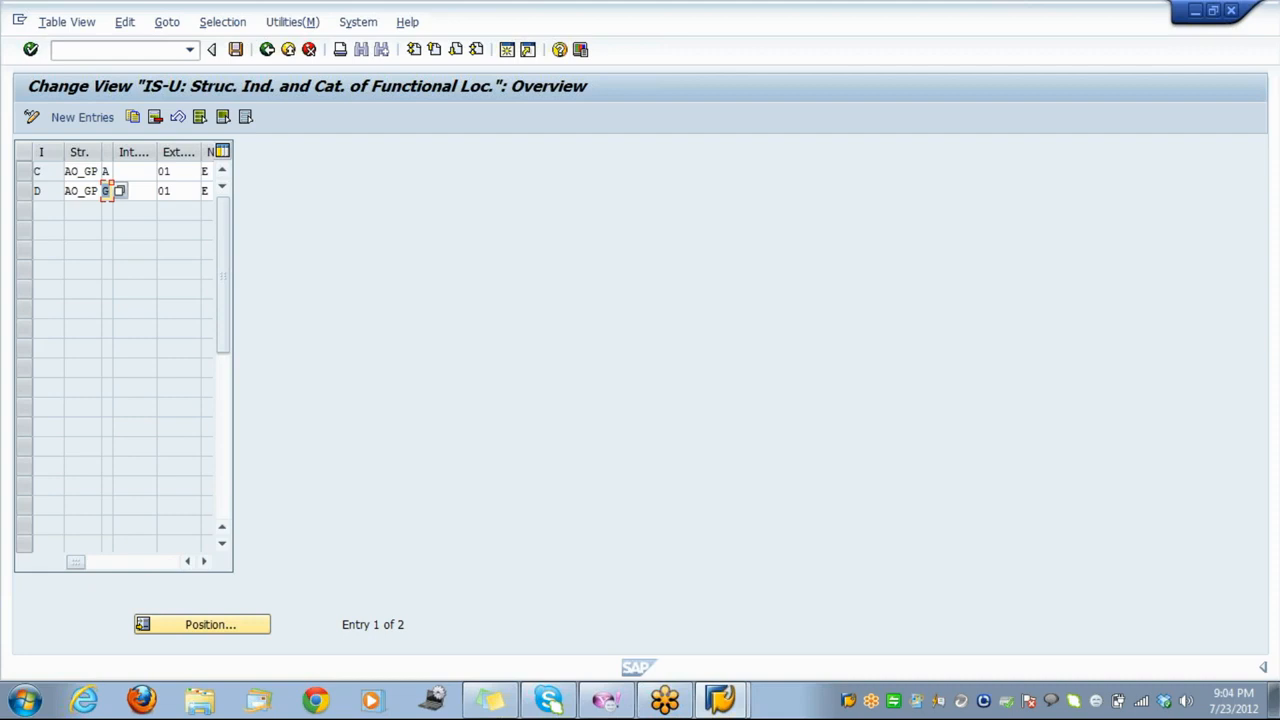
{"action": "key", "text": "Tab"}
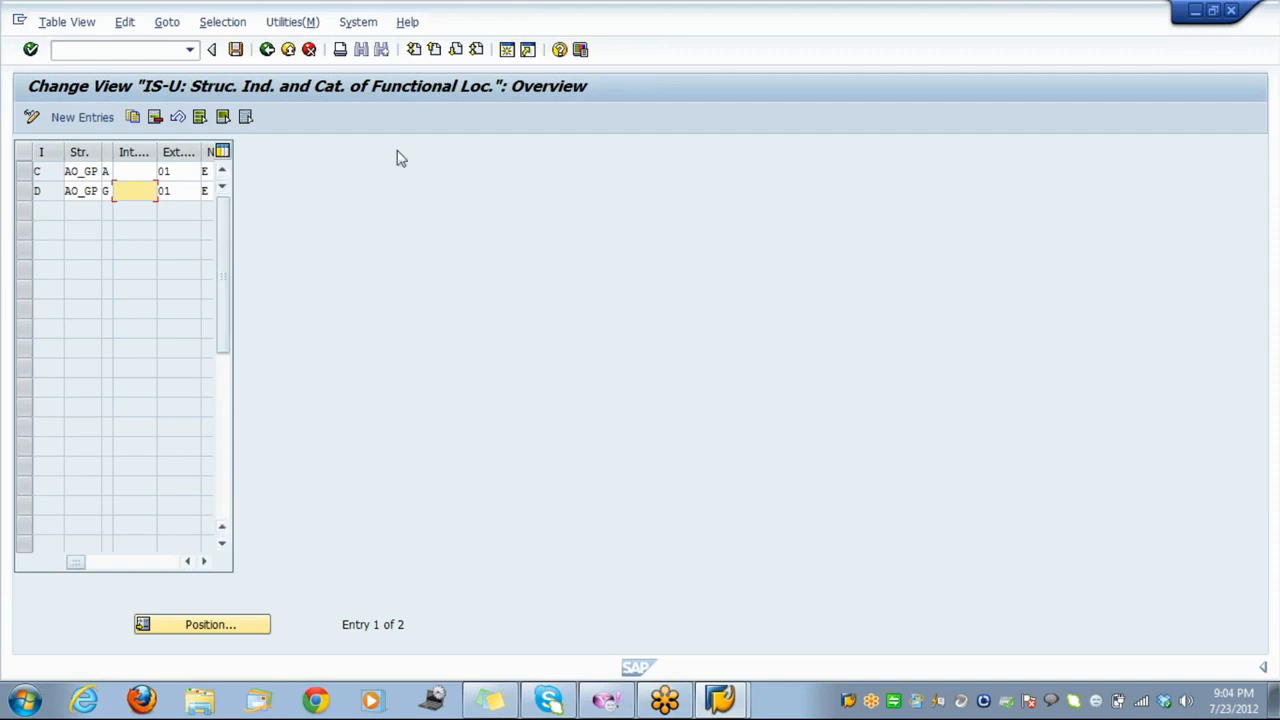
Open a new session, run transaction SPRO and display the SAP Reference IMG.
{"action": "left_click", "coordinate": [508, 50]}
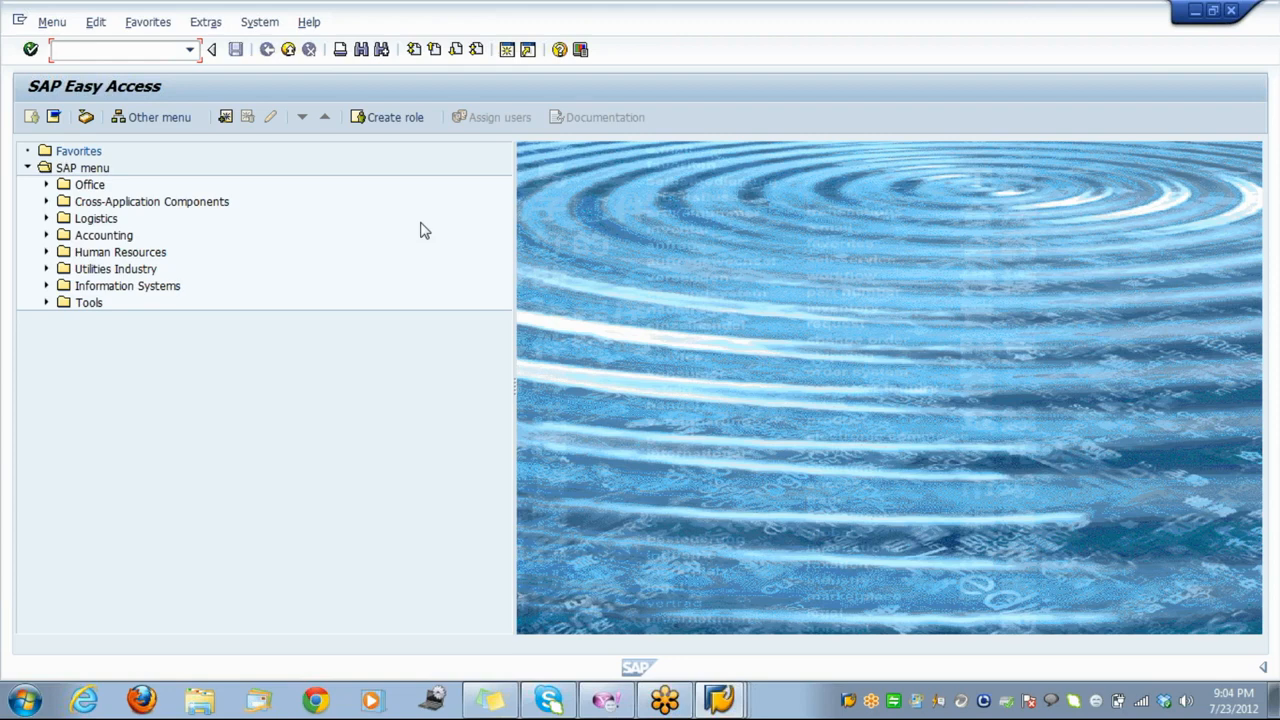
{"action": "type", "text": "SPRO"}
{"action": "key", "text": "Return"}
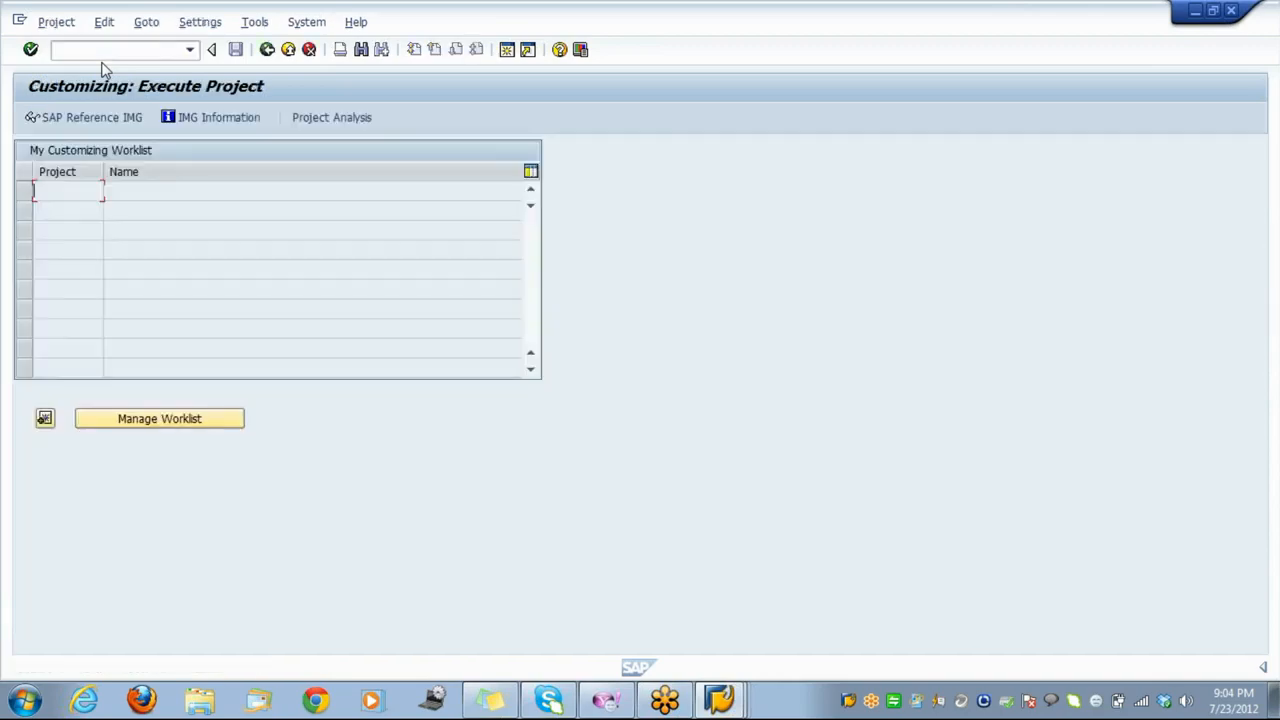
{"action": "left_click", "coordinate": [95, 116]}
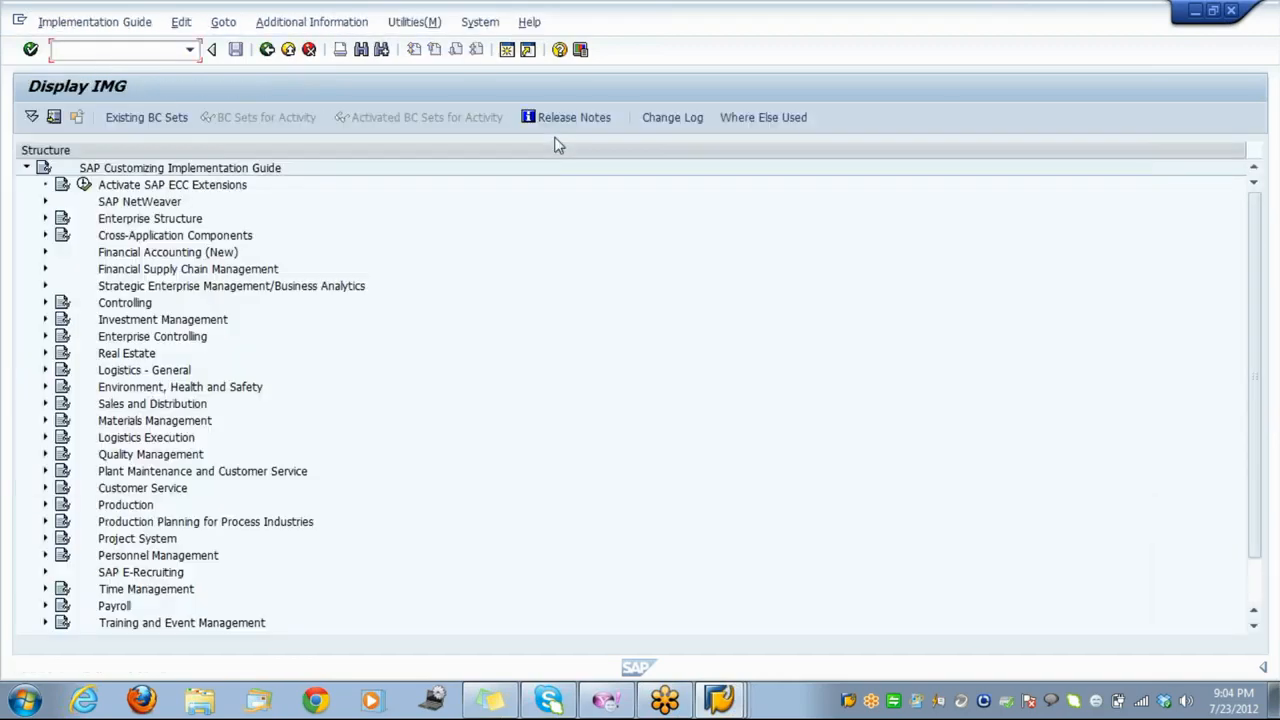
Look through the last nodes of the IMG structure, expanding and collapsing Integration with Other mySAP.com Components.
{"action": "left_click", "coordinate": [127, 592]}
{"action": "key", "text": "Down"}
{"action": "key", "text": "Down"}
{"action": "key", "text": "Down"}
{"action": "key", "text": "Down"}
{"action": "key", "text": "Down"}
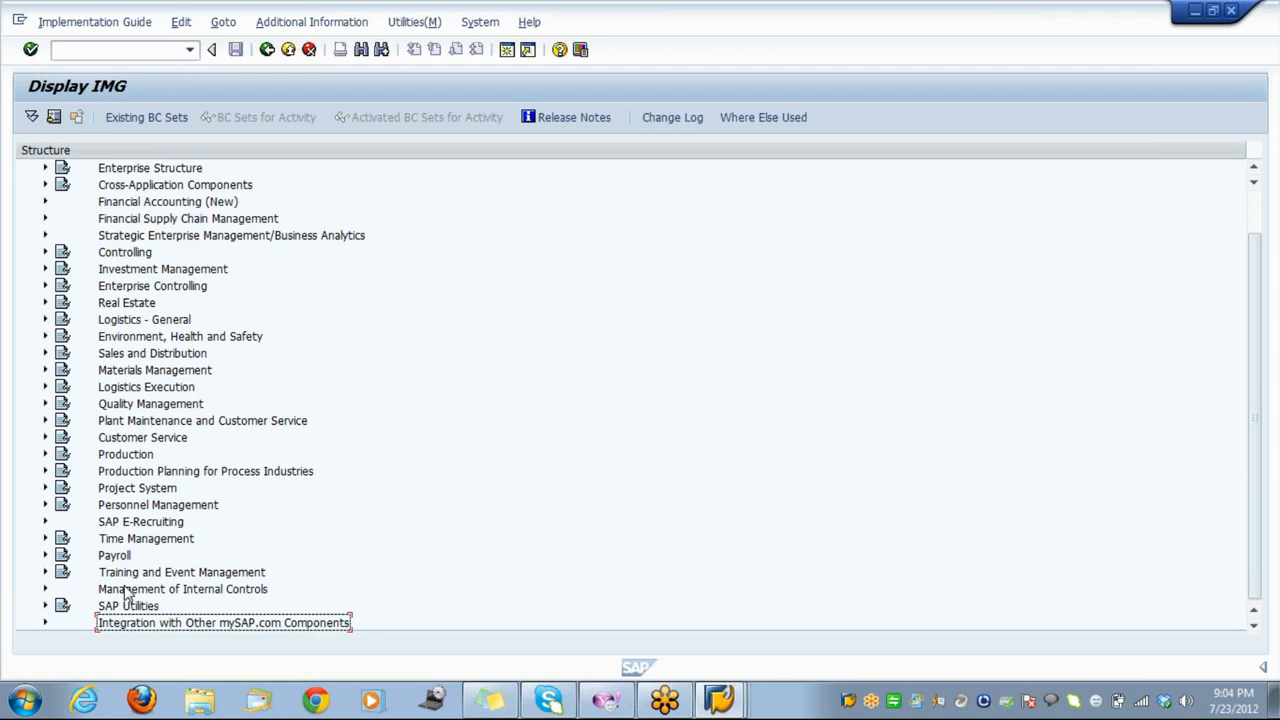
{"action": "key", "text": "Right"}
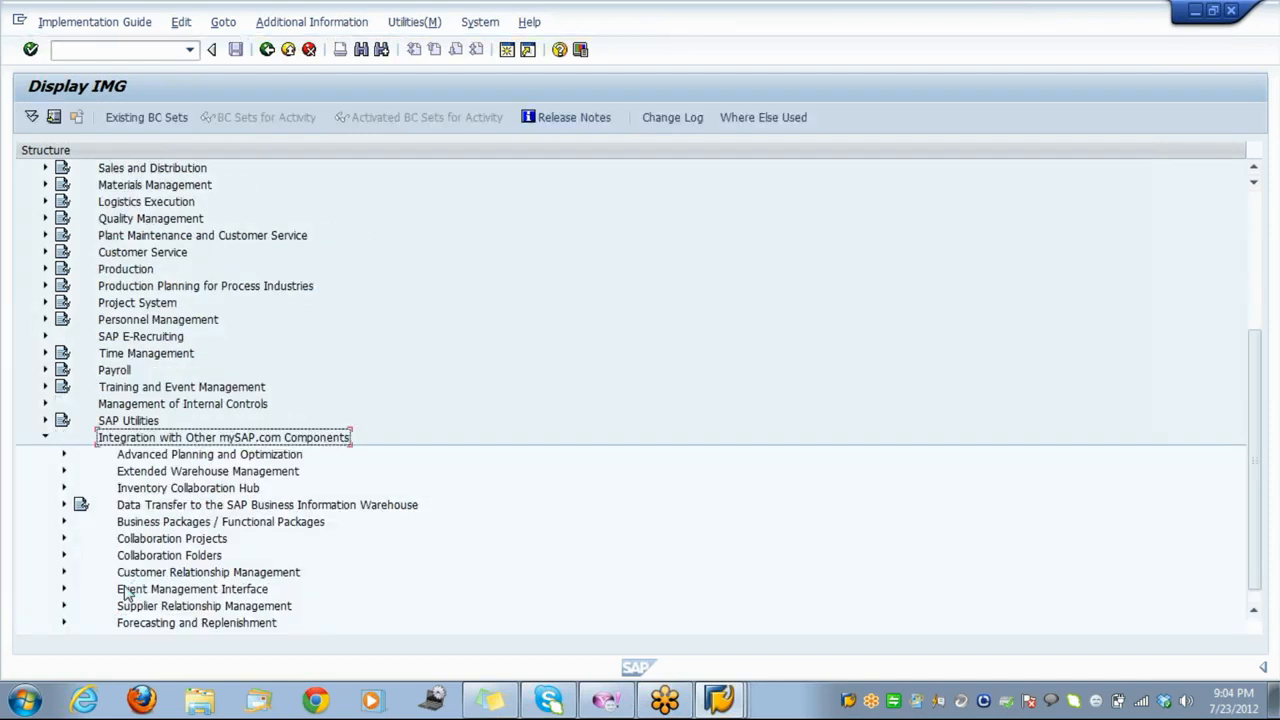
{"action": "key", "text": "Left"}
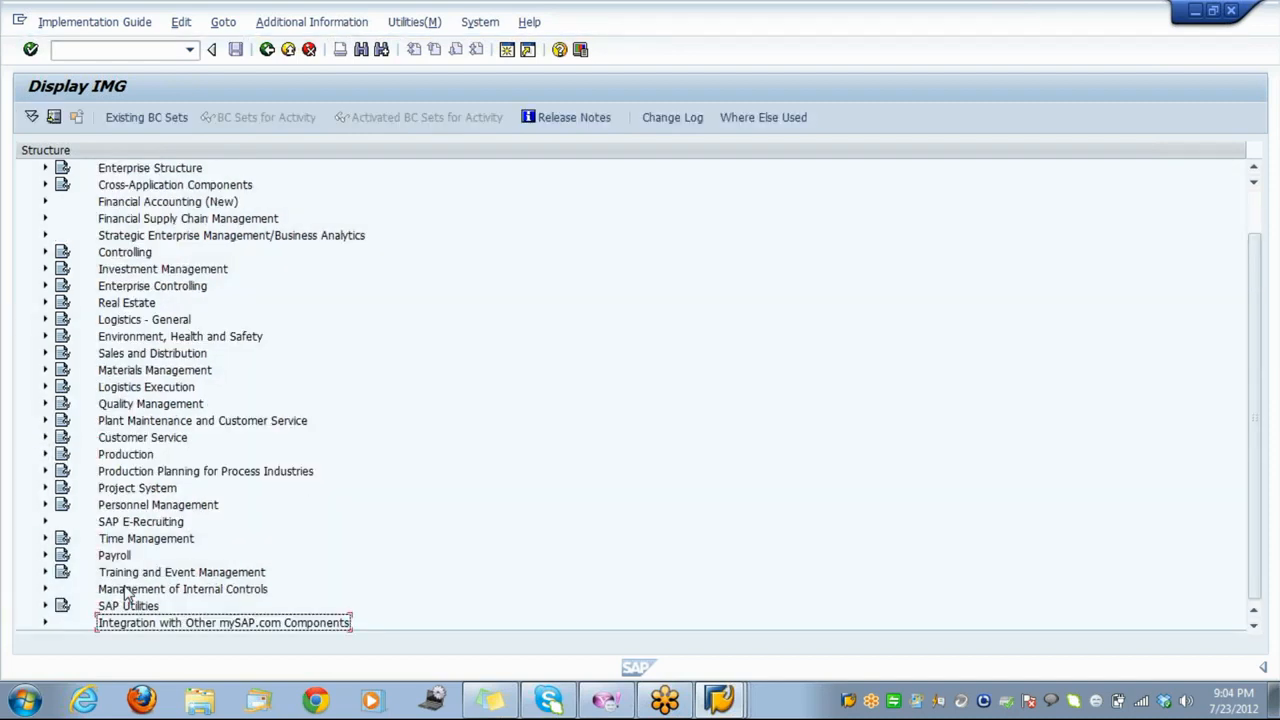
Expand SAP Utilities in the IMG structure and open its Master Data node.
{"action": "key", "text": "Up"}
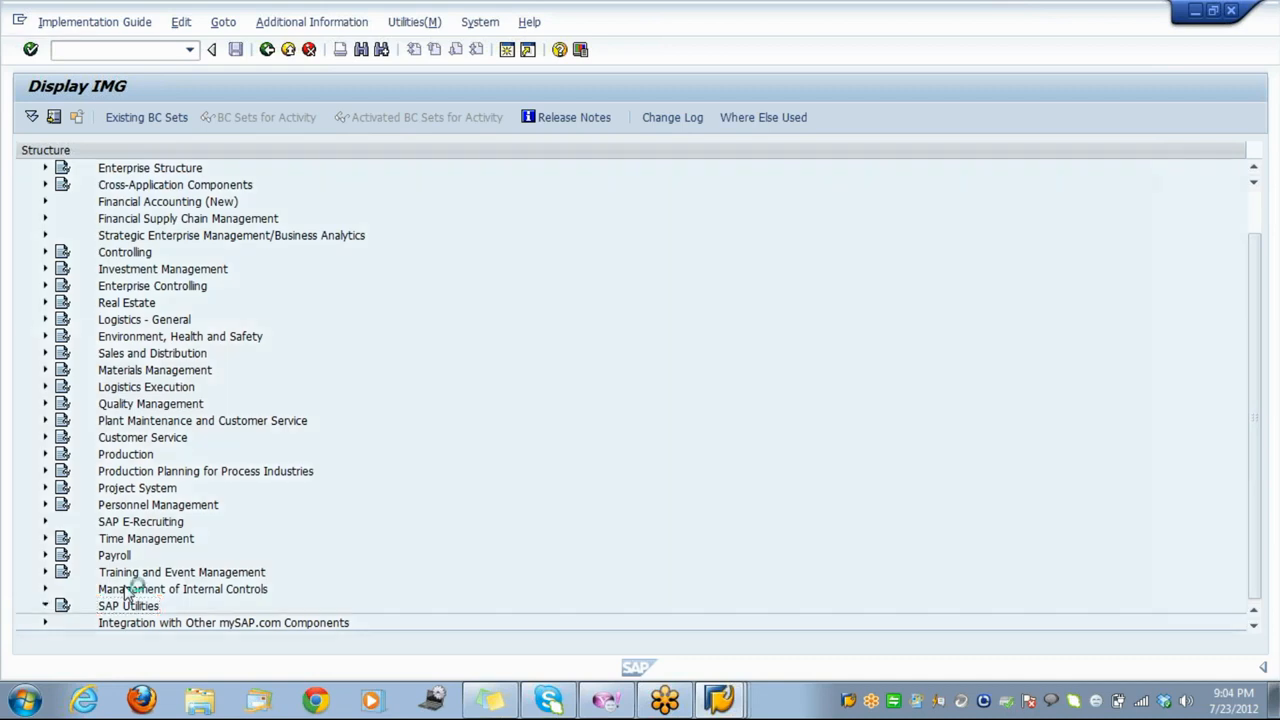
{"action": "key", "text": "Right"}
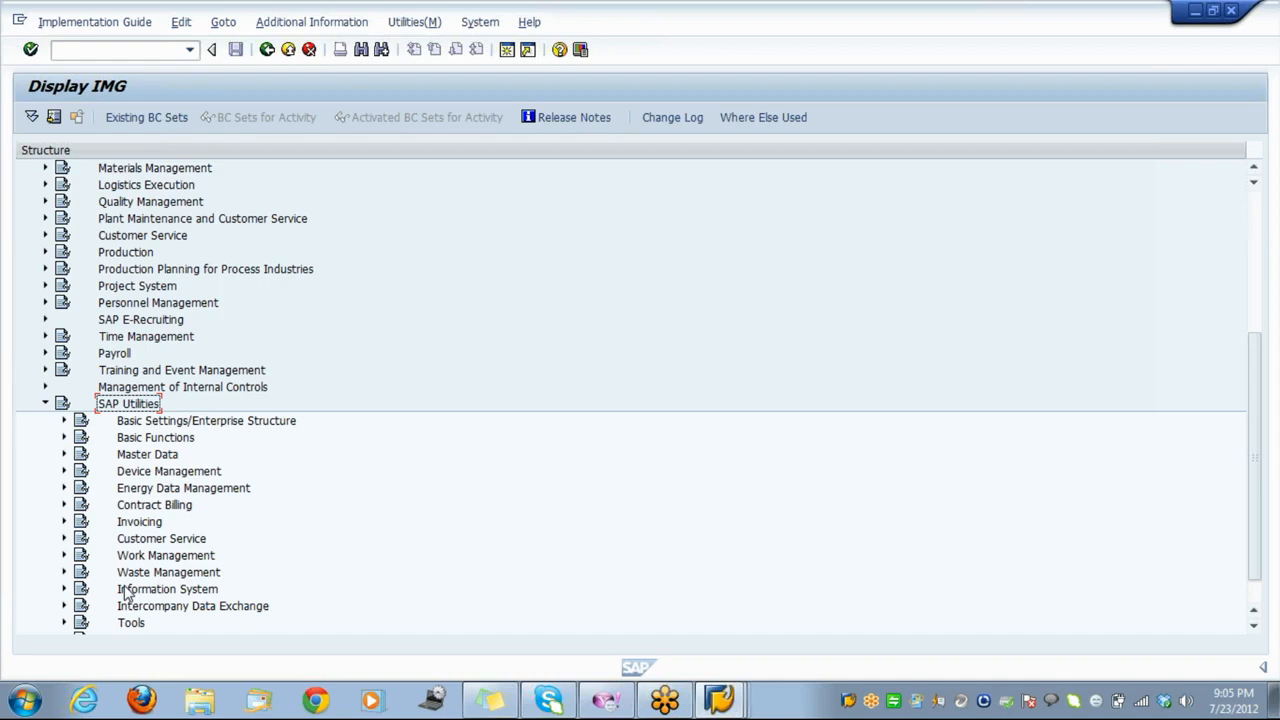
{"action": "key", "text": "Down"}
{"action": "key", "text": "Down"}
{"action": "key", "text": "Right"}
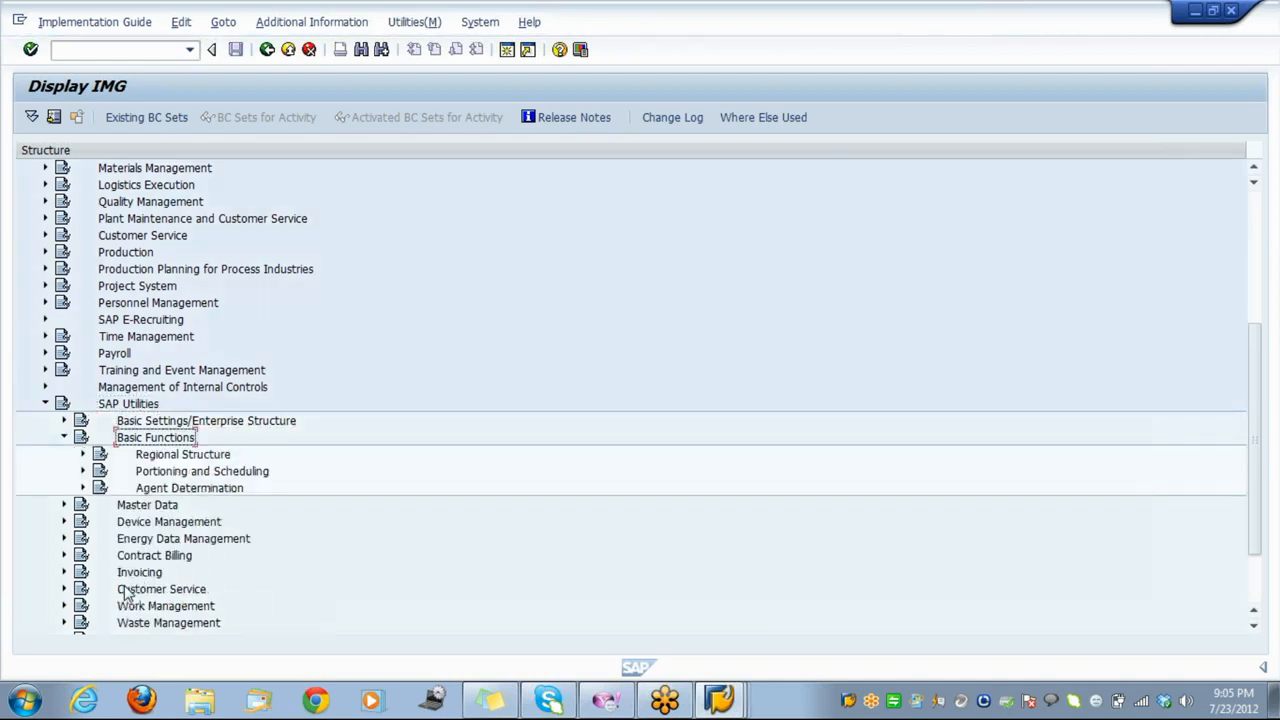
{"action": "key", "text": "Left"}
{"action": "key", "text": "Down"}
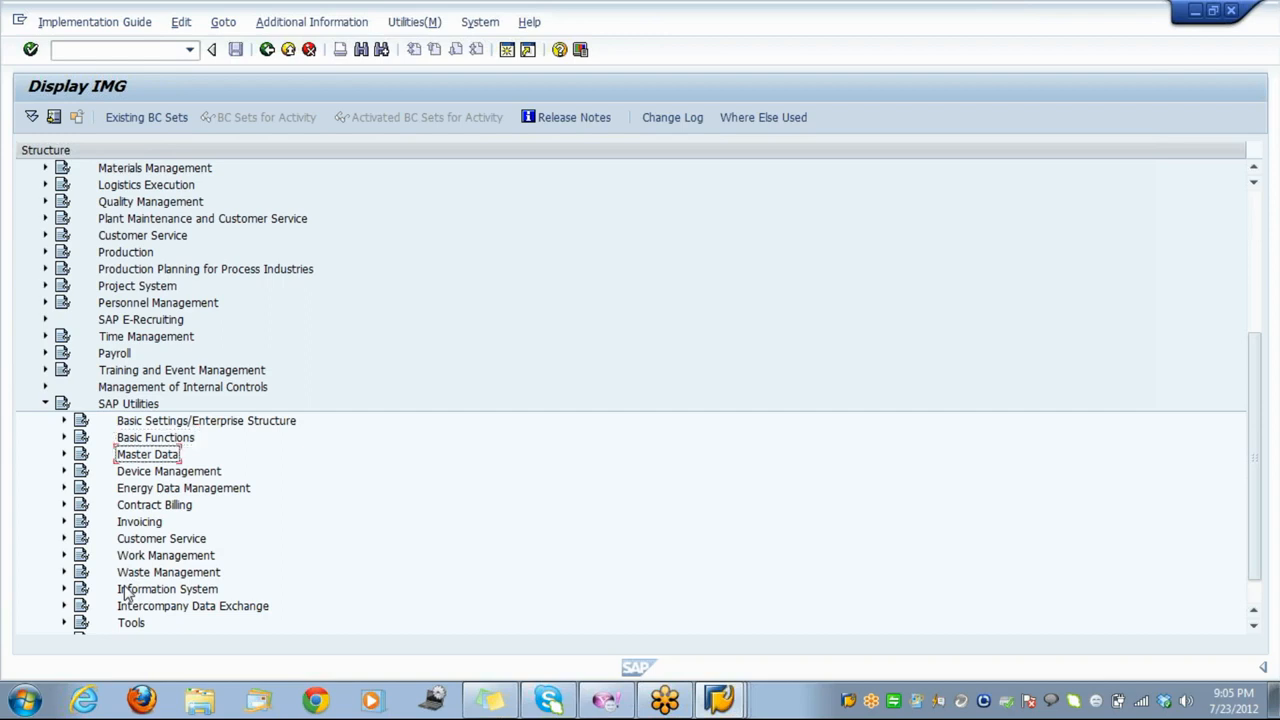
{"action": "key", "text": "Down"}
{"action": "key", "text": "Up"}
{"action": "key", "text": "Right"}
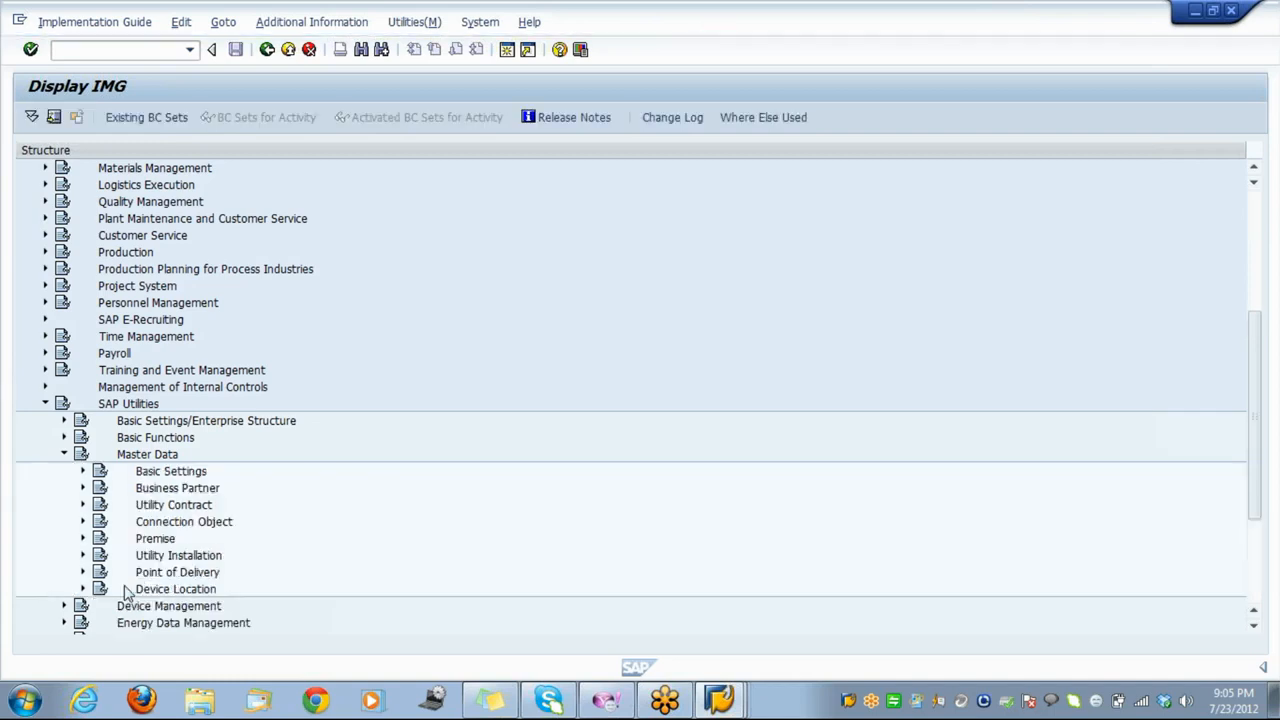
Expand the Connection Object node under Master Data to list its configuration activities.
{"action": "key", "text": "Down"}
{"action": "key", "text": "Down"}
{"action": "key", "text": "Down"}
{"action": "key", "text": "Down"}
{"action": "key", "text": "Right"}
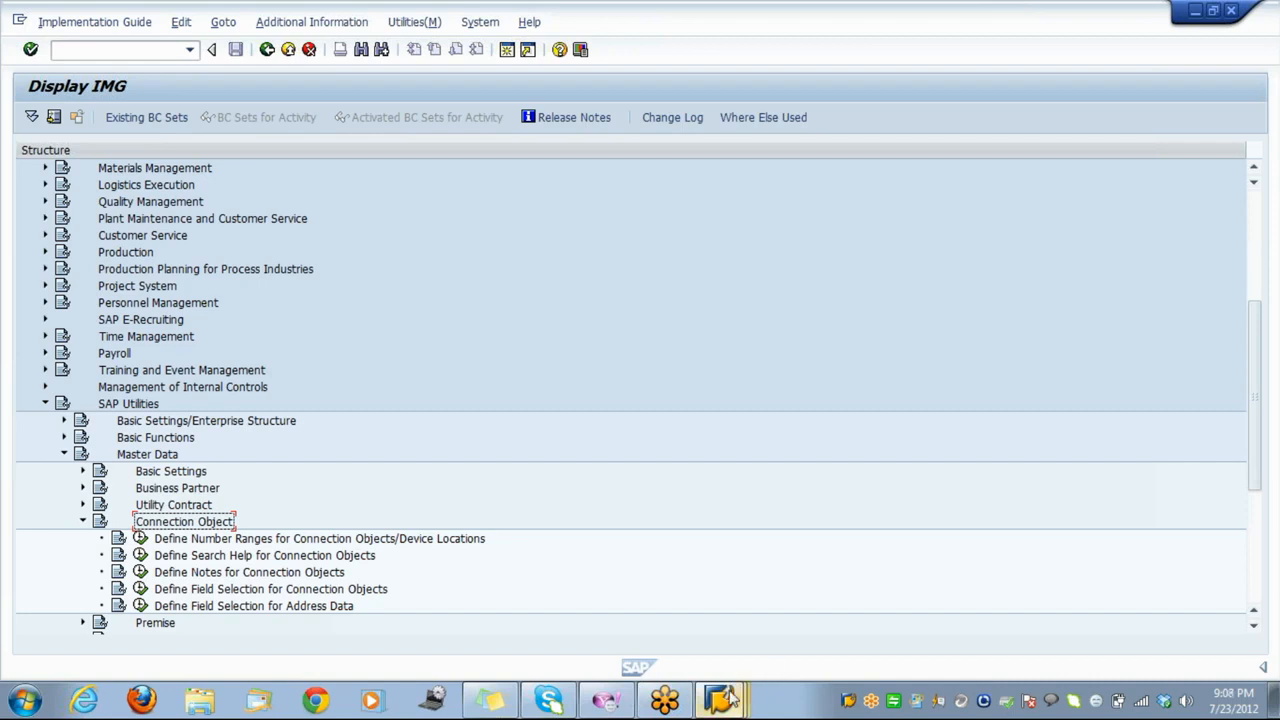
Review the number range fields in the functional location structure indicator and category view, and return to the IMG.
{"action": "mouse_move", "coordinate": [728, 697]}
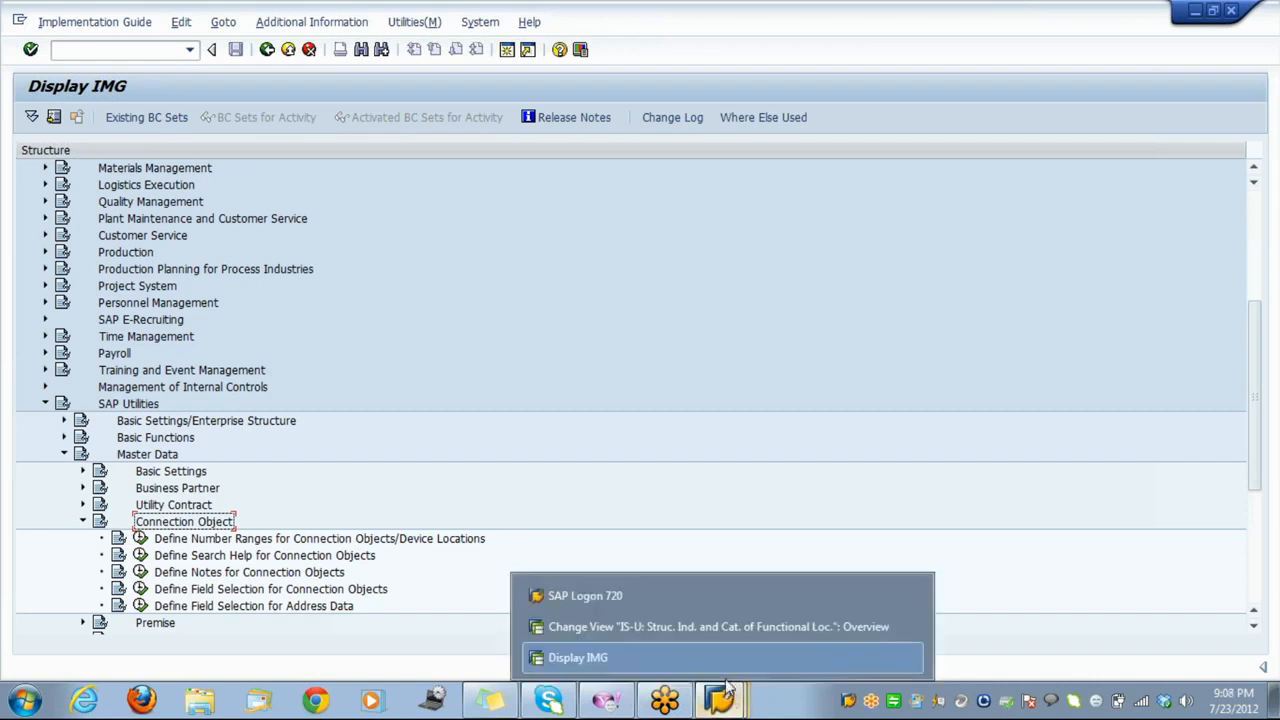
{"action": "left_click", "coordinate": [718, 631]}
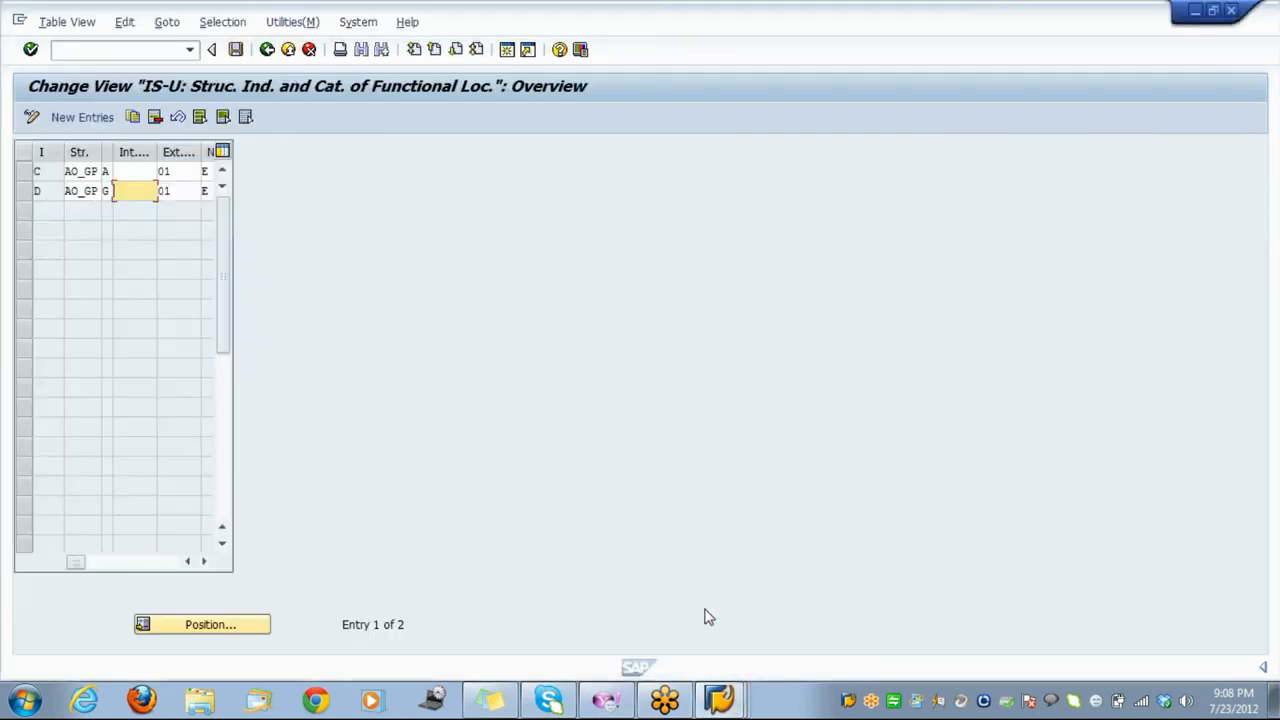
{"action": "mouse_move", "coordinate": [720, 690]}
{"action": "left_click", "coordinate": [720, 697]}
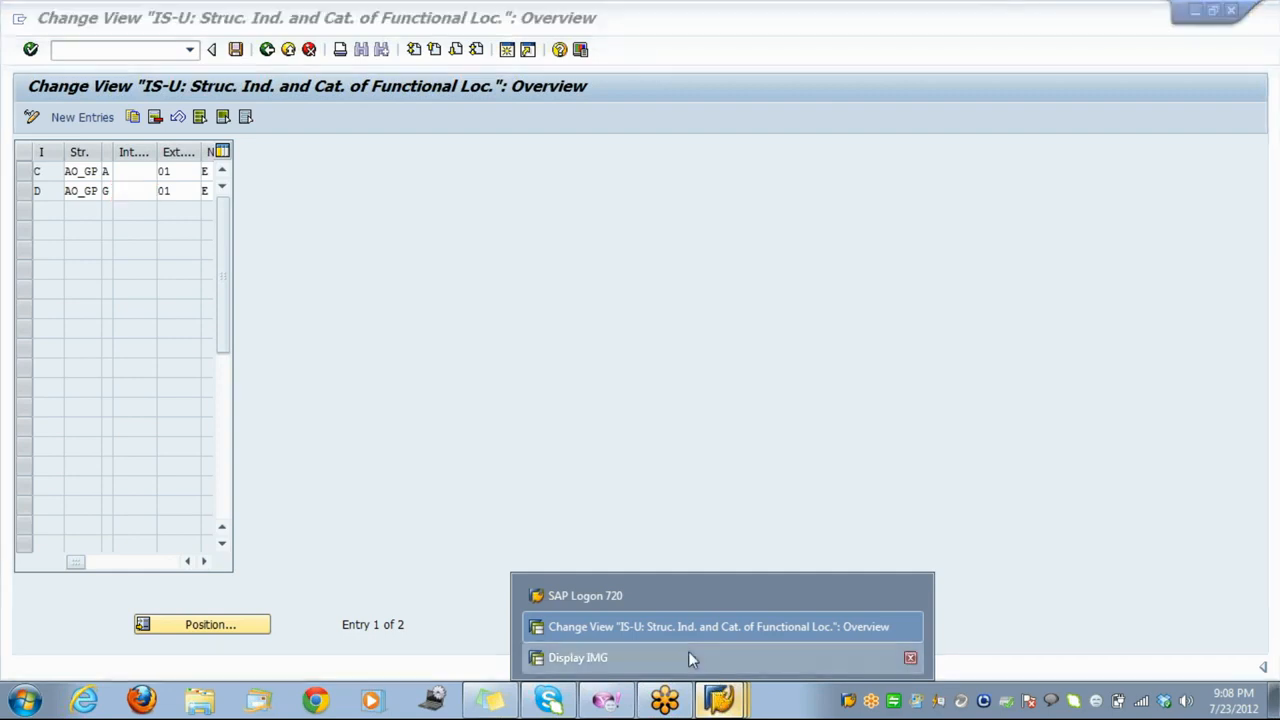
{"action": "left_click", "coordinate": [688, 657]}
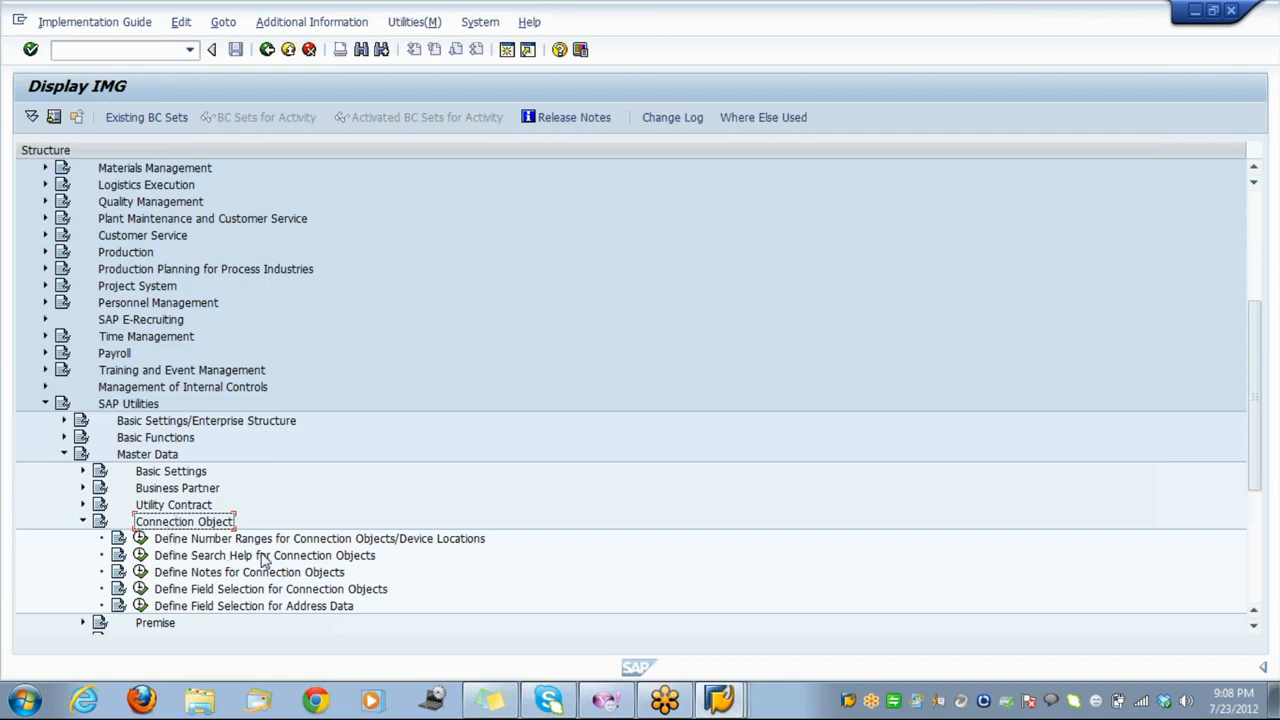
Delete interval 02 from the number ranges for connection objects and device locations and save the change.
{"action": "left_click", "coordinate": [140, 545]}
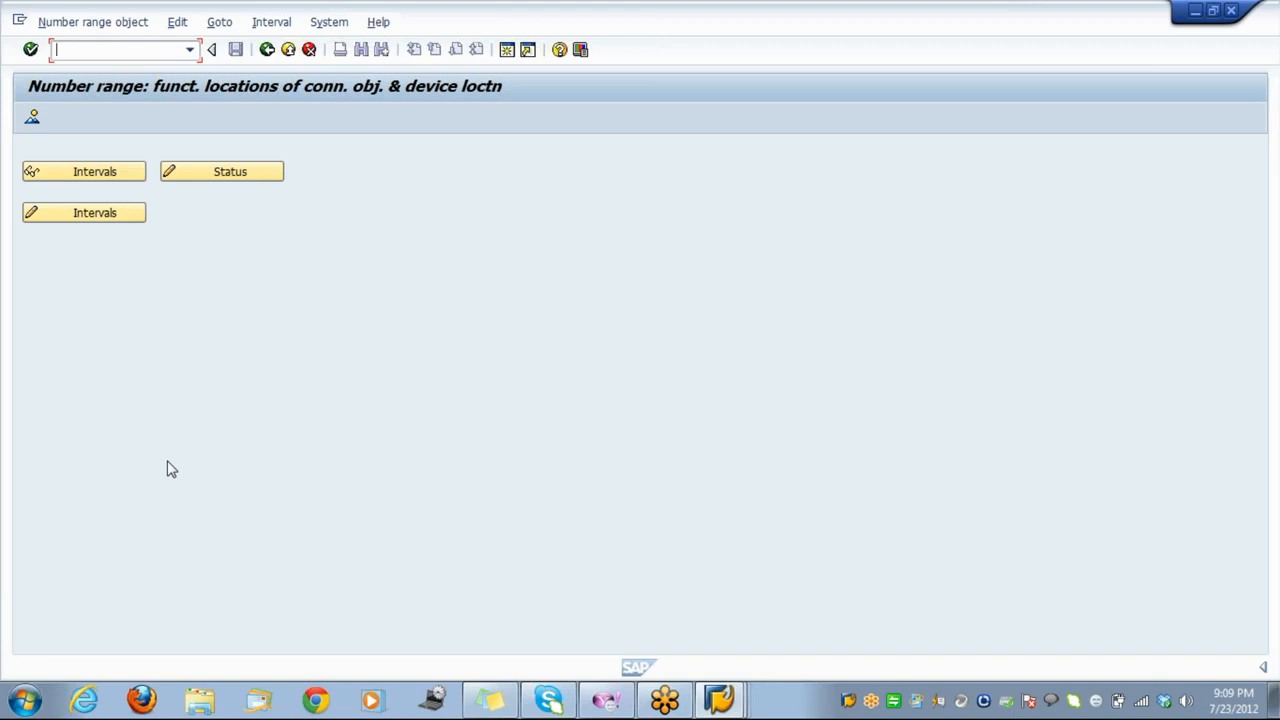
{"action": "left_click", "coordinate": [117, 216]}
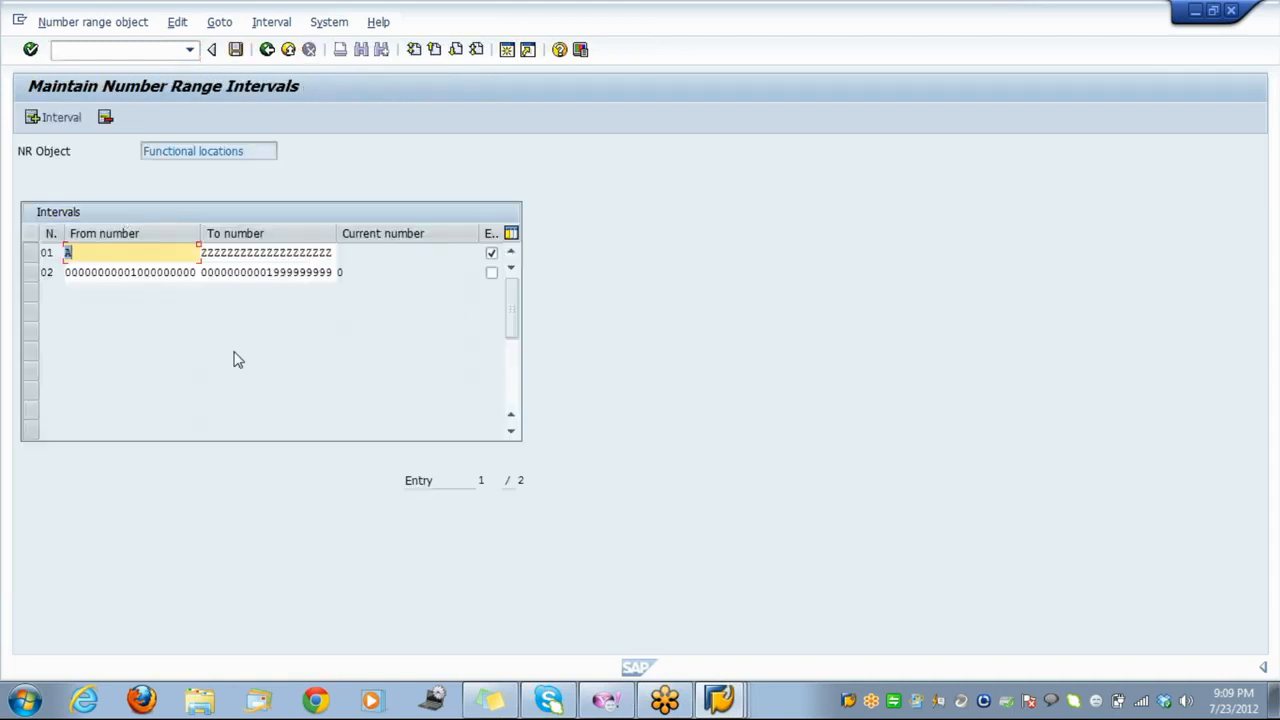
{"action": "left_click", "coordinate": [33, 275]}
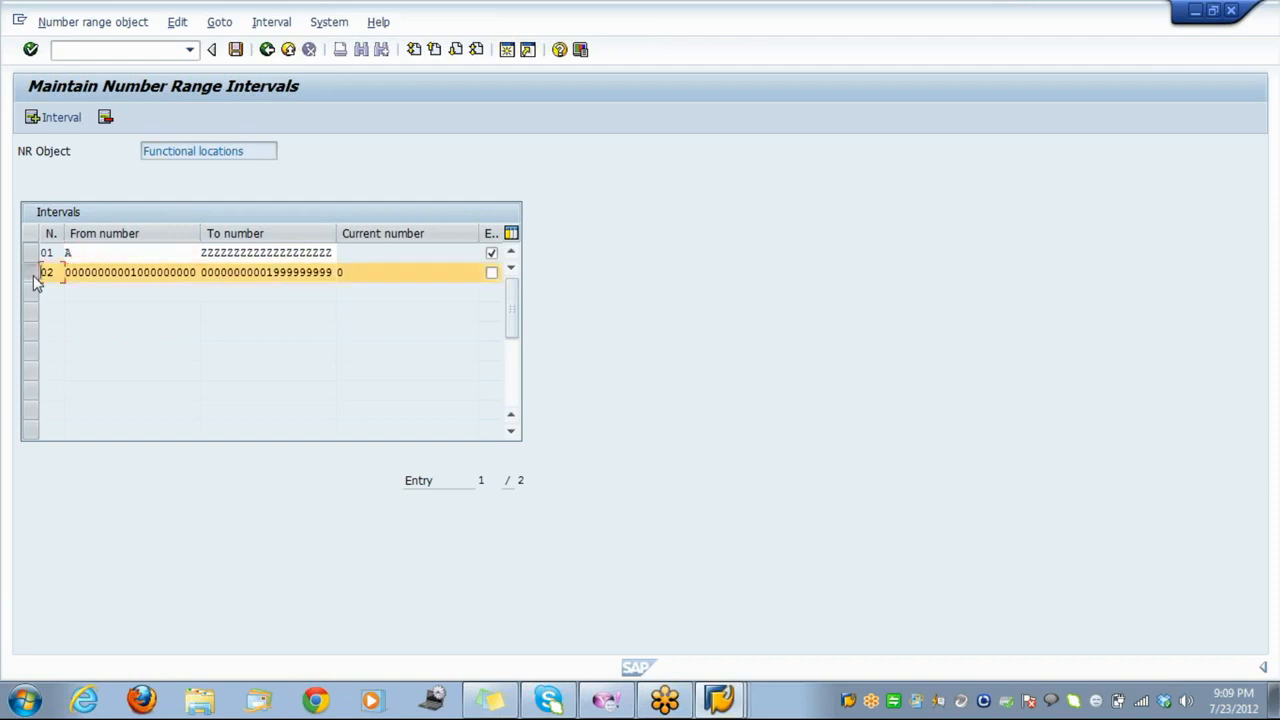
{"action": "left_click", "coordinate": [105, 118]}
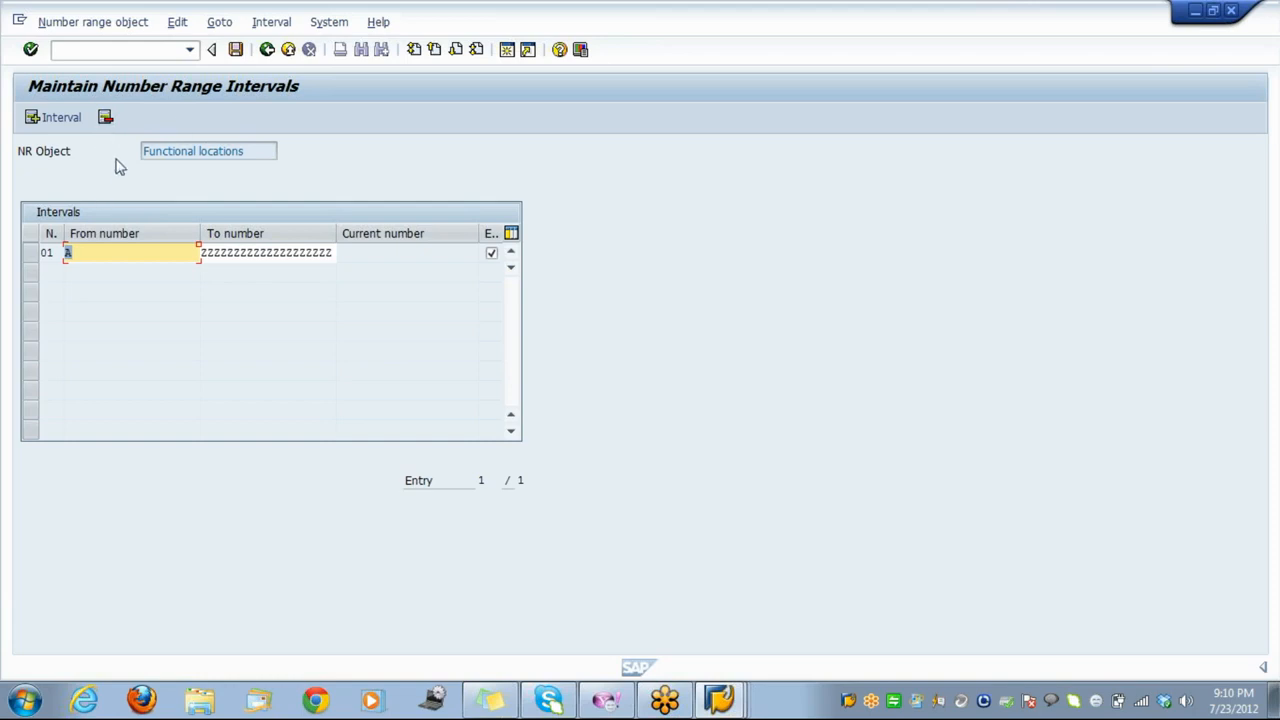
{"action": "left_click", "coordinate": [237, 56]}
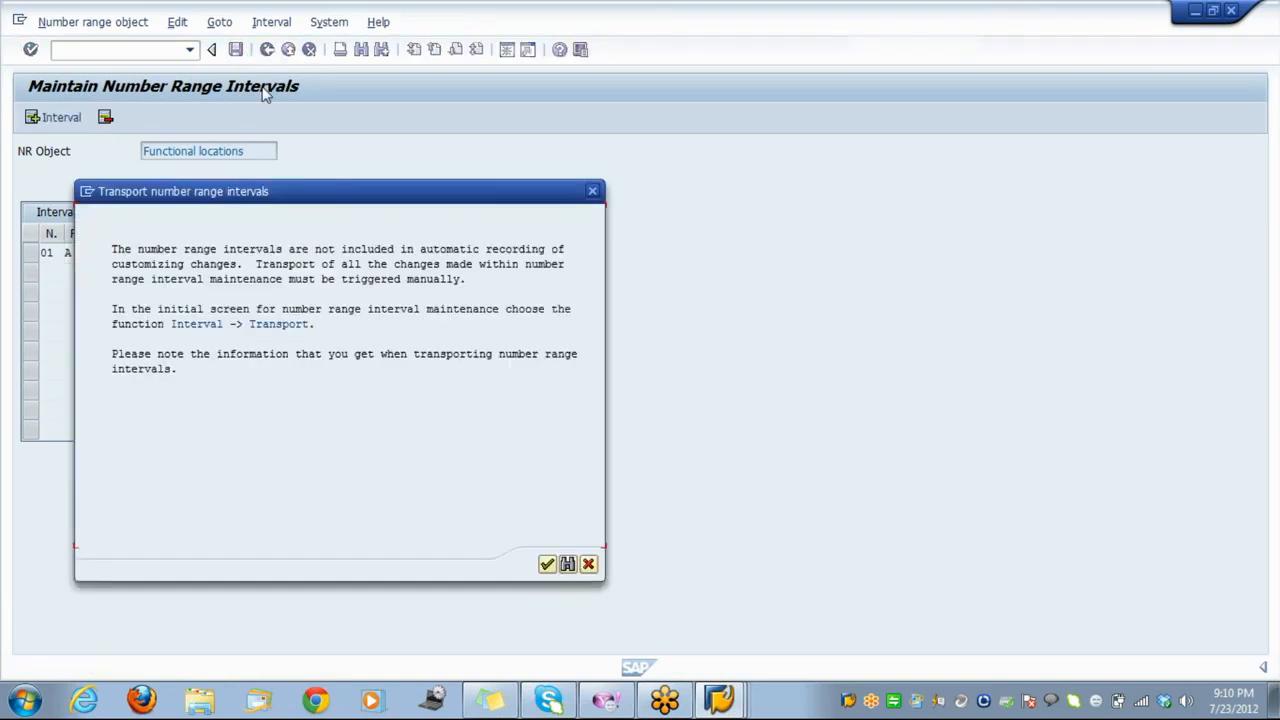
{"action": "left_click", "coordinate": [550, 568]}
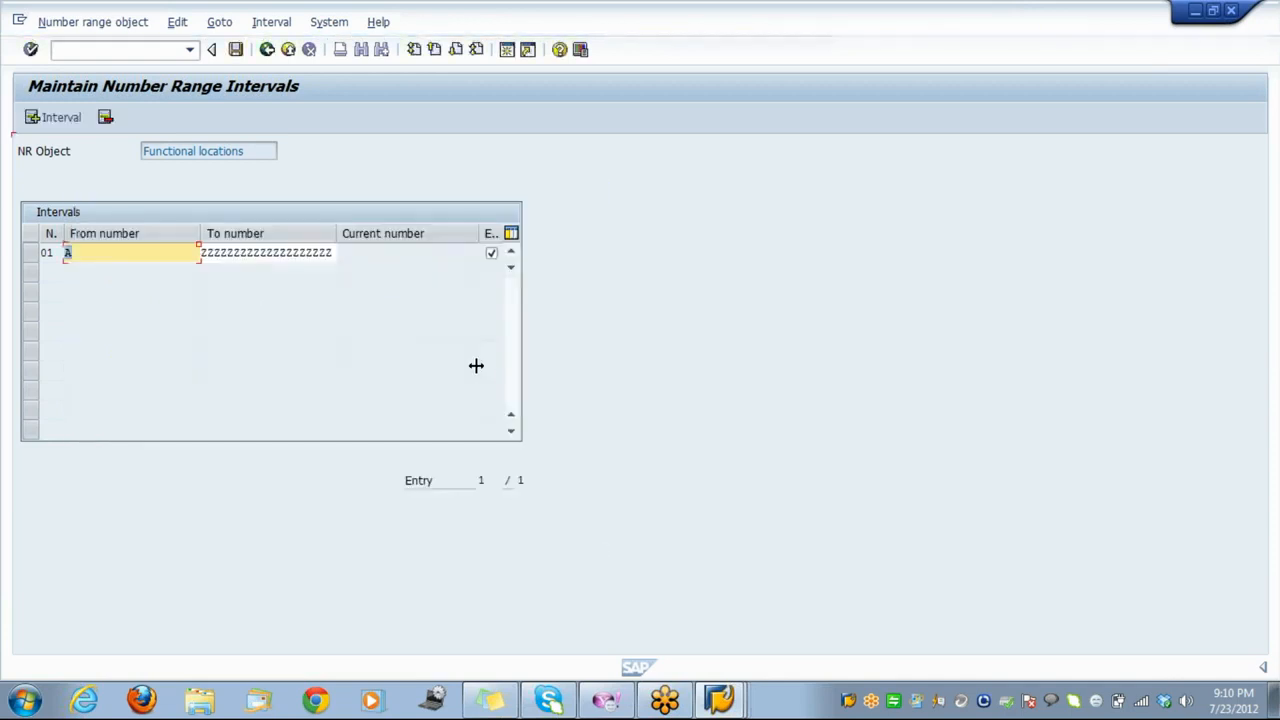
Insert number range interval 02 from 1 to 9999999 without external numbering and save the intervals.
{"action": "left_click", "coordinate": [60, 118]}
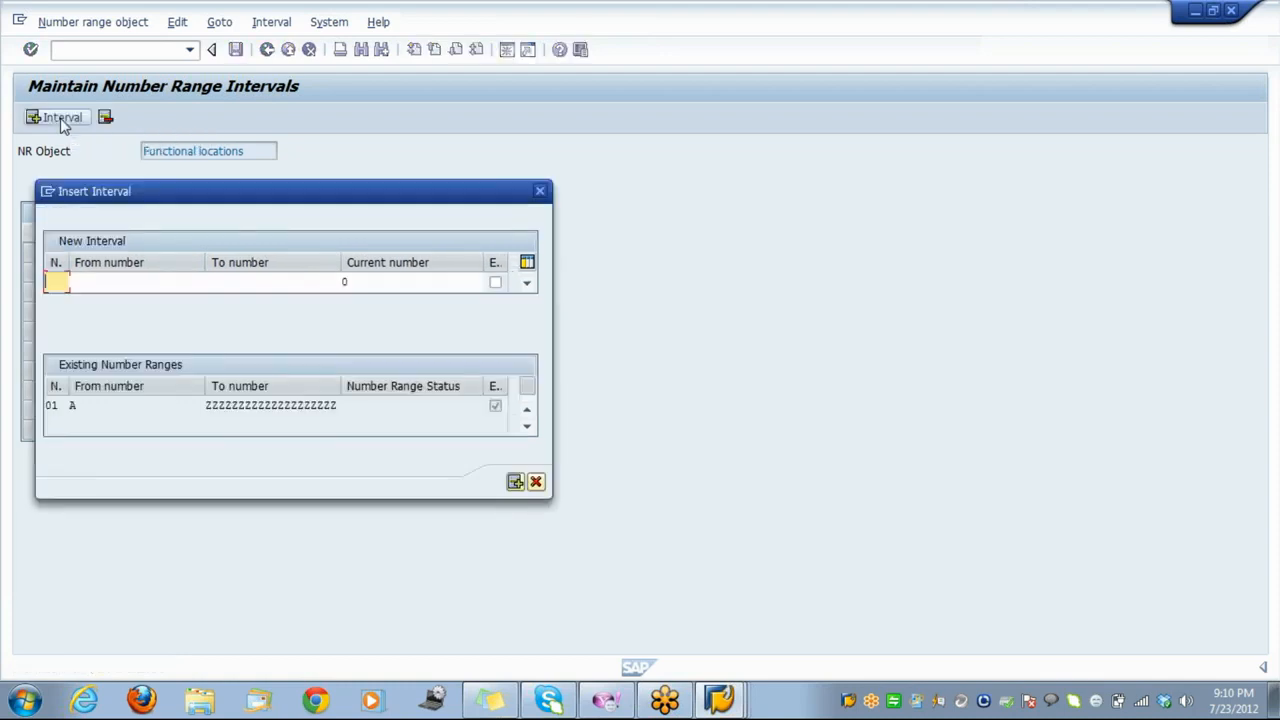
{"action": "type", "text": "02"}
{"action": "key", "text": "Tab"}
{"action": "type", "text": "1"}
{"action": "key", "text": "Tab"}
{"action": "type", "text": "9999999"}
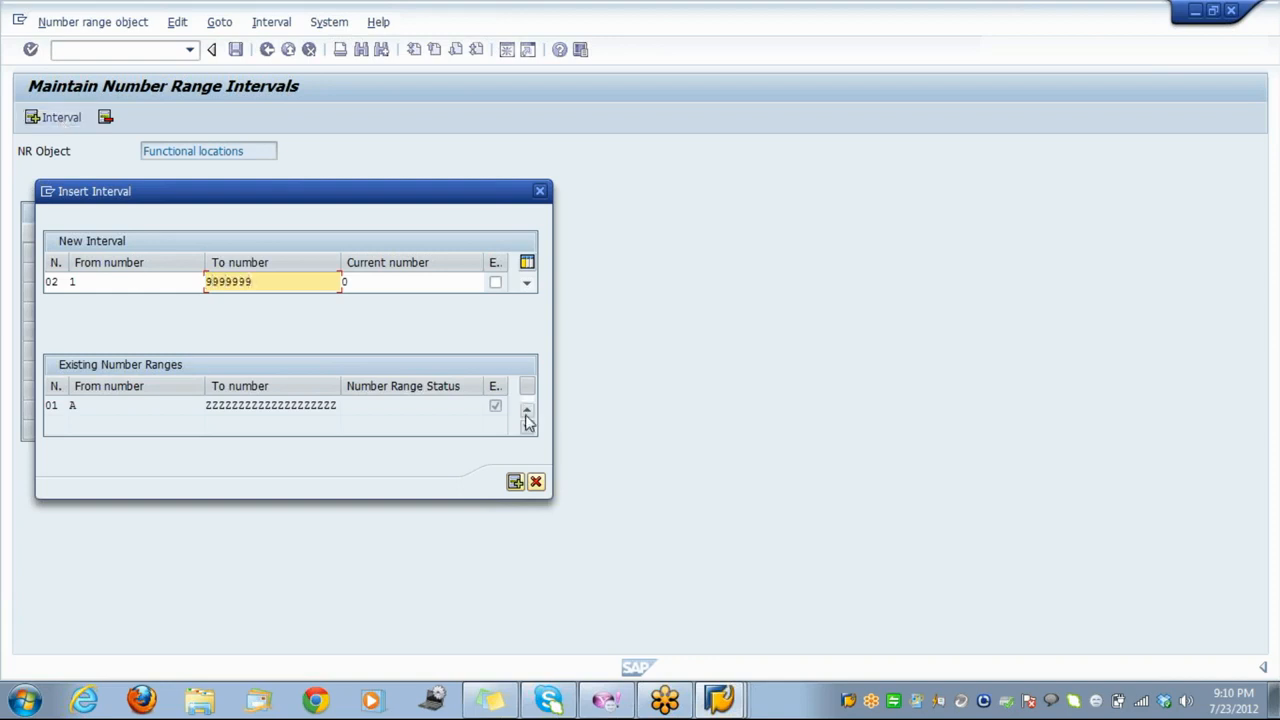
{"action": "left_click", "coordinate": [515, 482]}
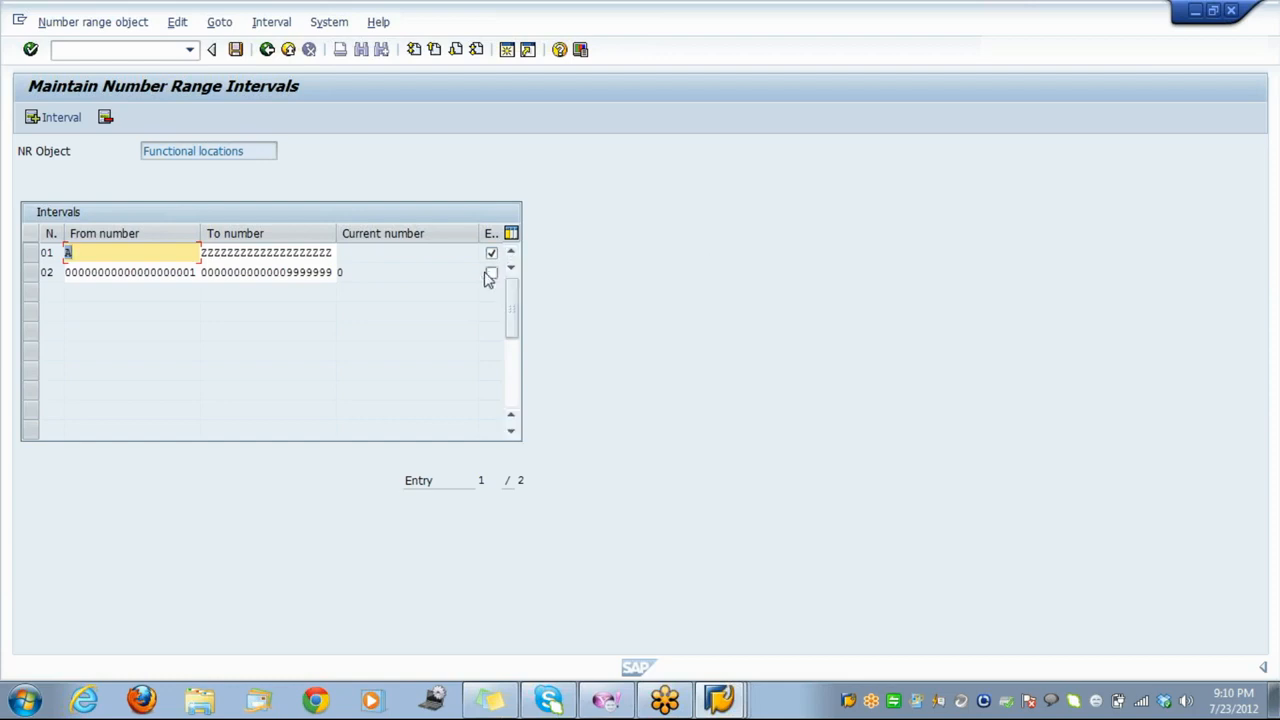
{"action": "left_click", "coordinate": [235, 50]}
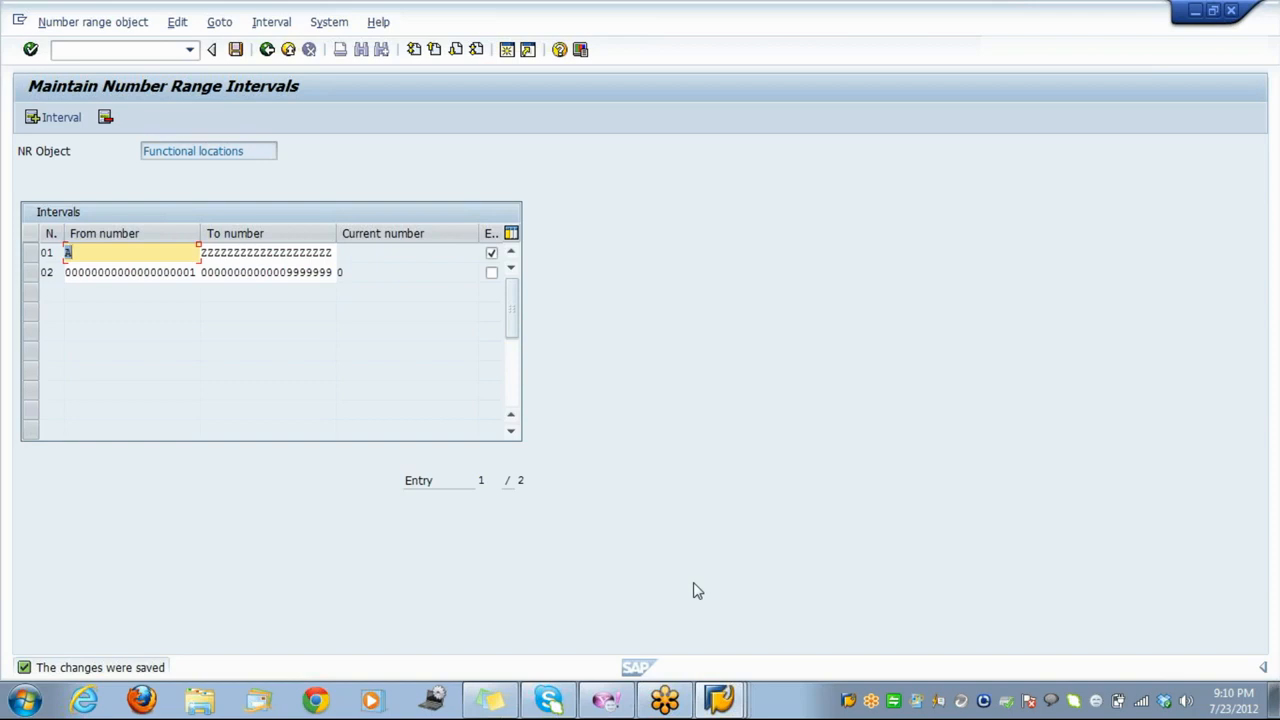
Return to the functional location structure indicator and category view and set internal number range 02 for the C and D entries.
{"action": "left_click", "coordinate": [718, 700]}
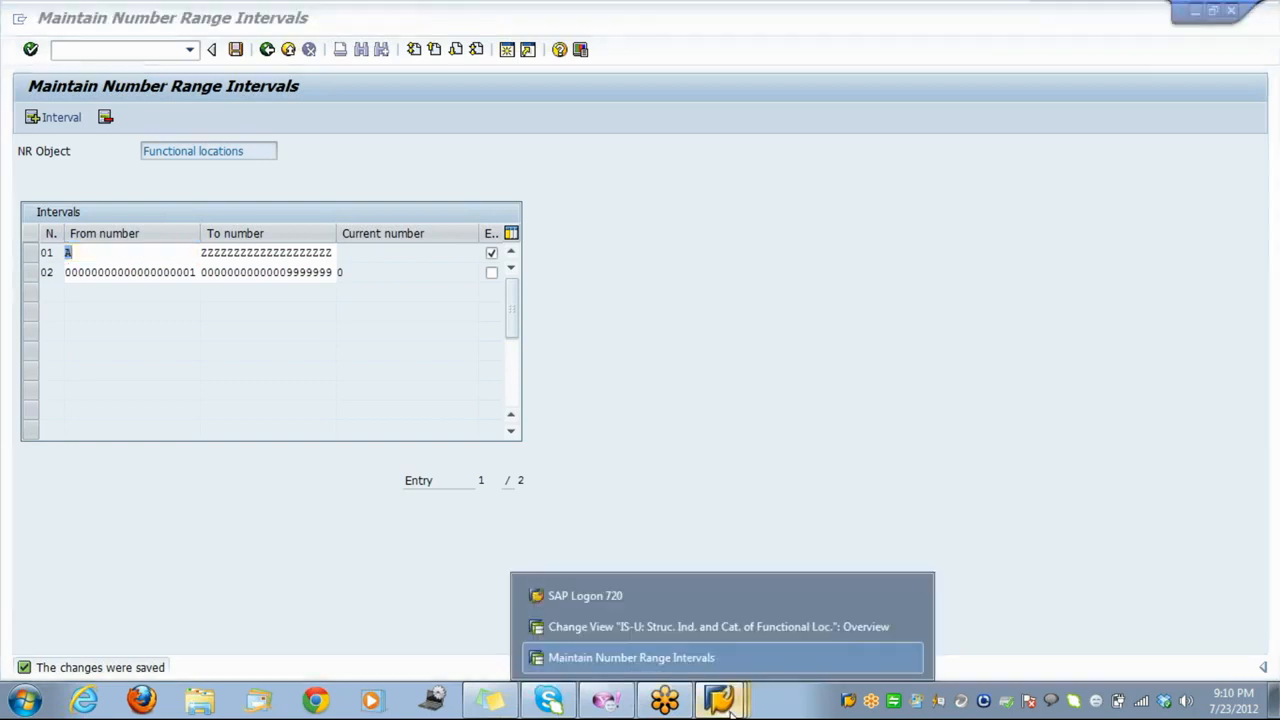
{"action": "left_click", "coordinate": [635, 626]}
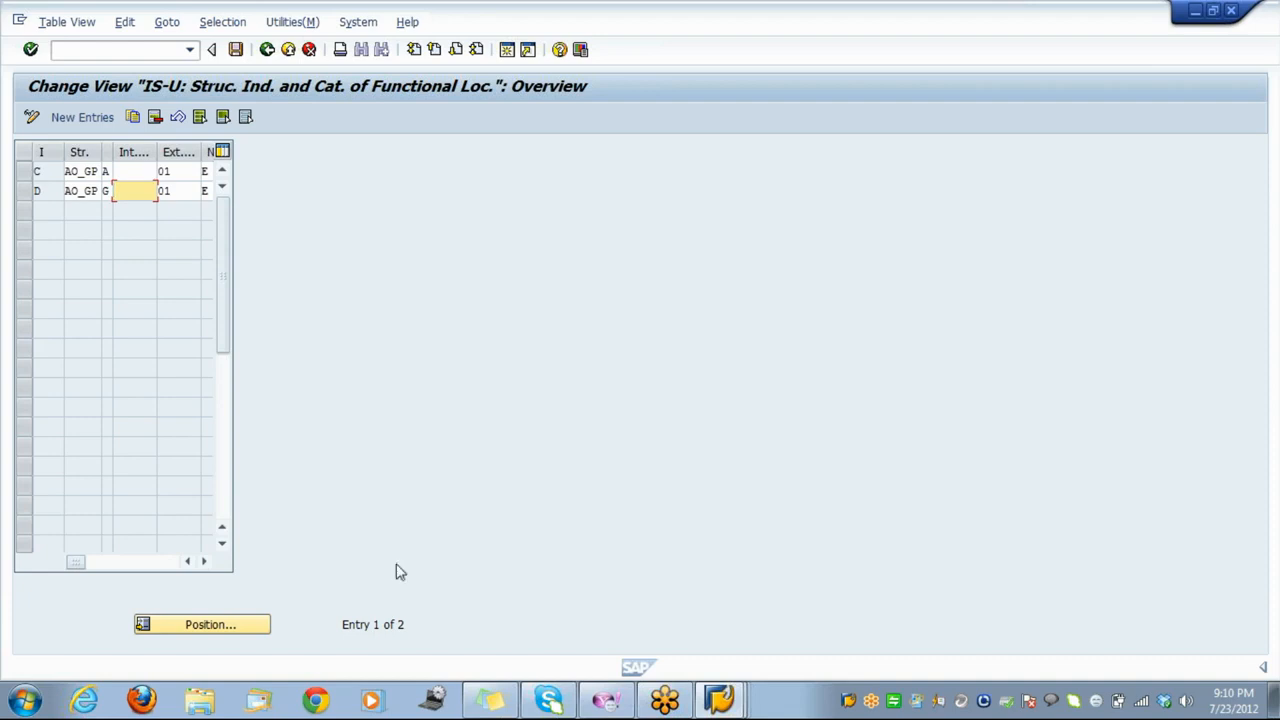
{"action": "left_click", "coordinate": [134, 172]}
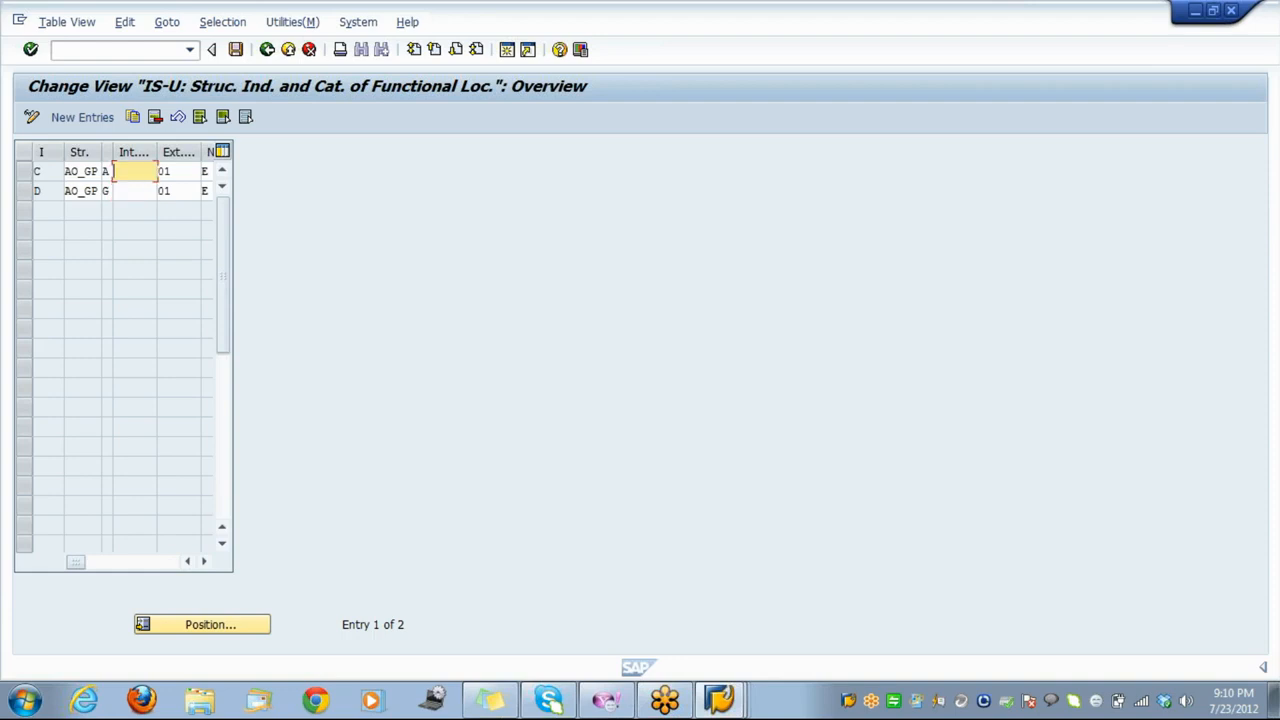
{"action": "key", "text": "alt"}
{"action": "left_click", "coordinate": [722, 705]}
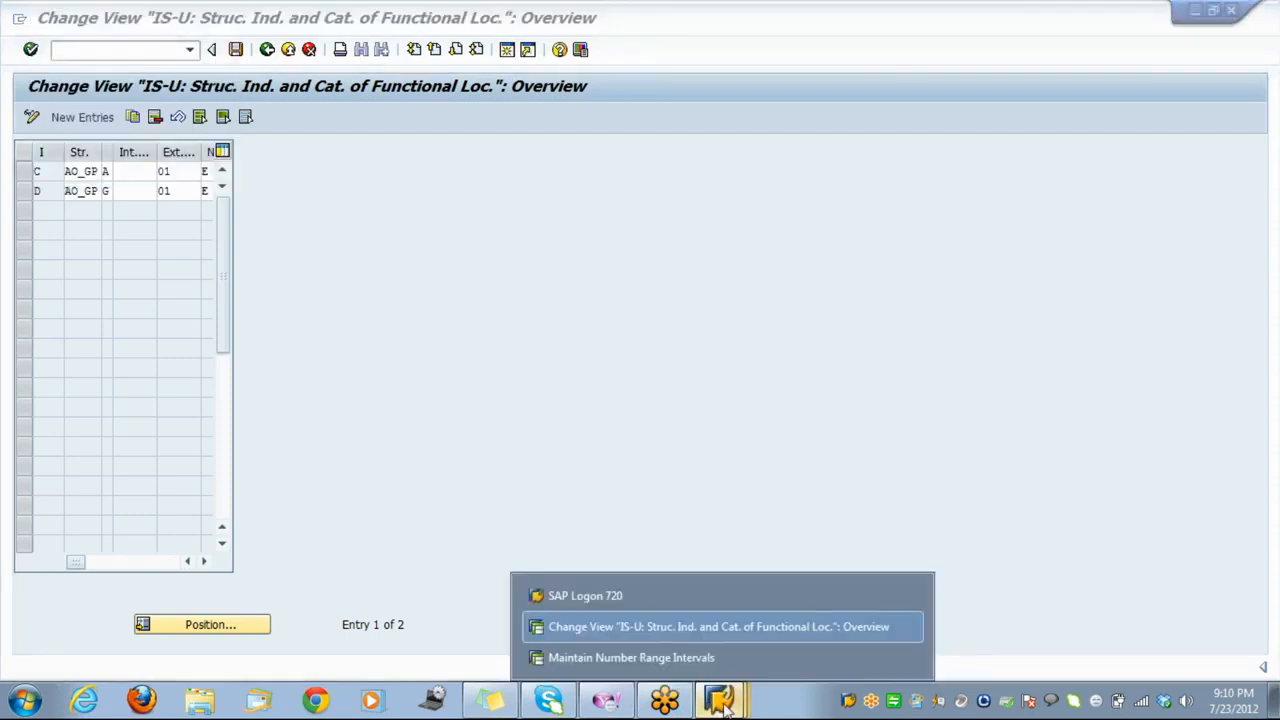
{"action": "left_click", "coordinate": [727, 657]}
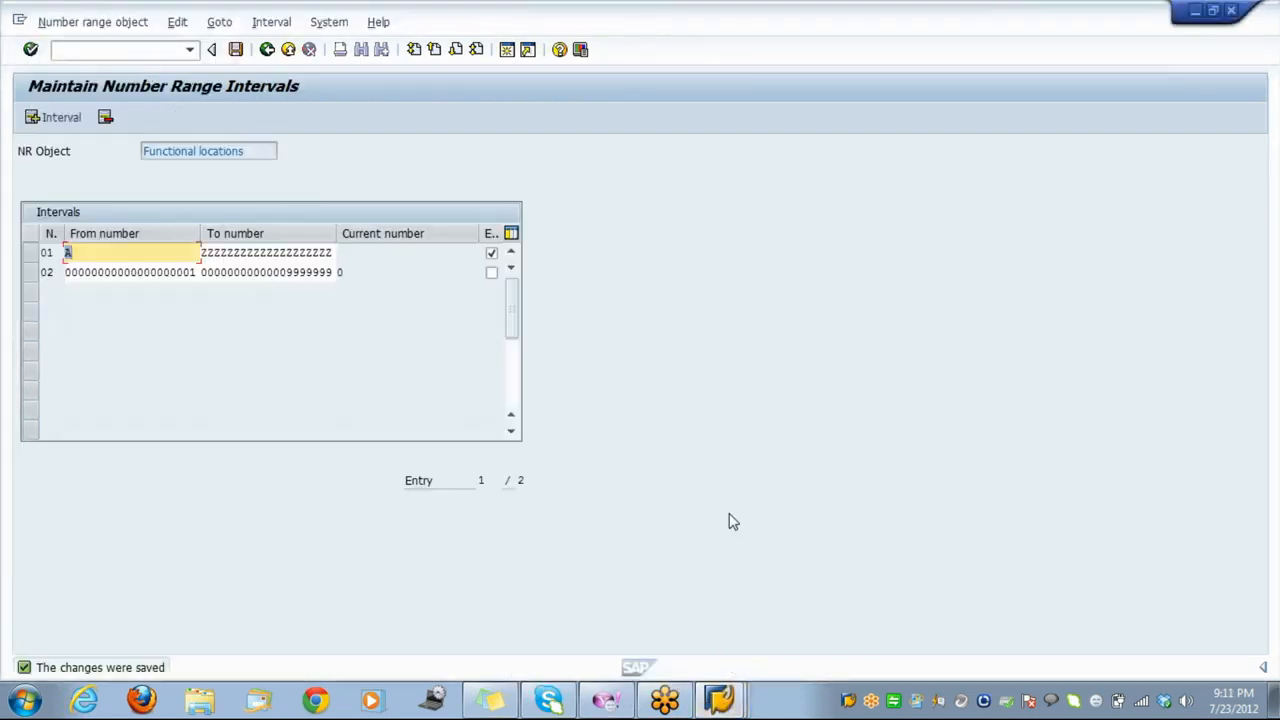
{"action": "left_click", "coordinate": [719, 700]}
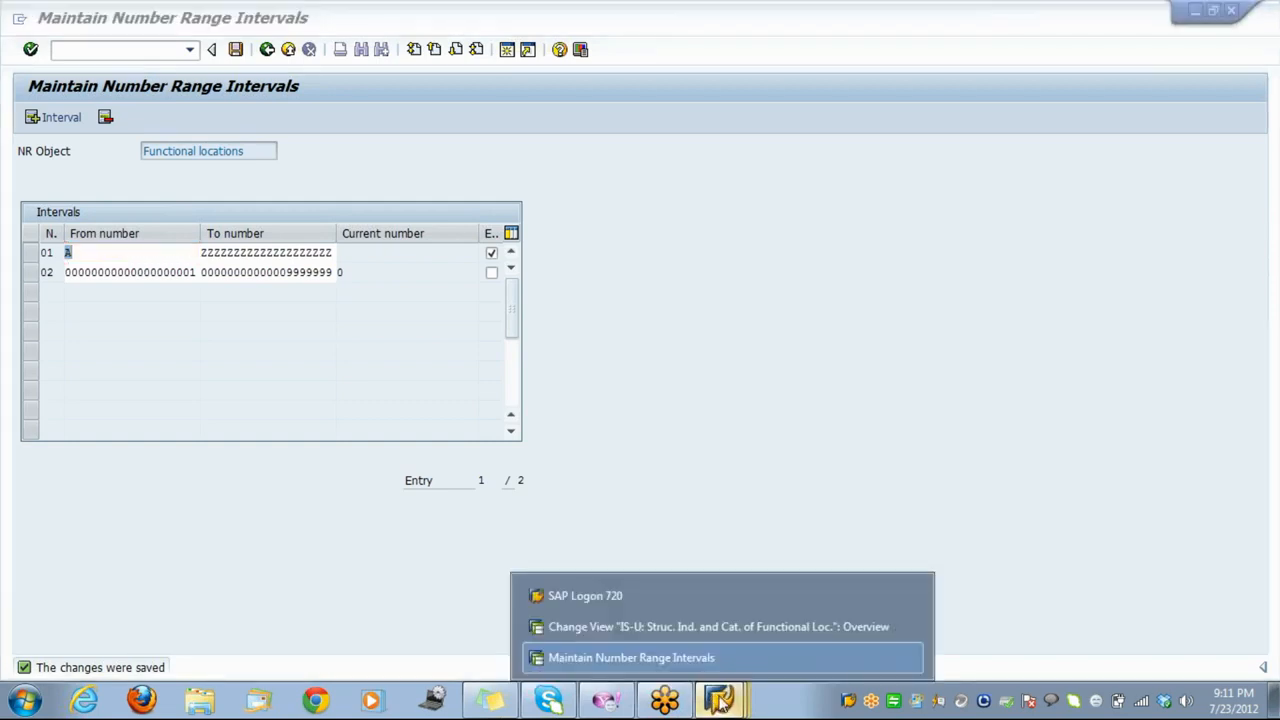
{"action": "left_click", "coordinate": [677, 632]}
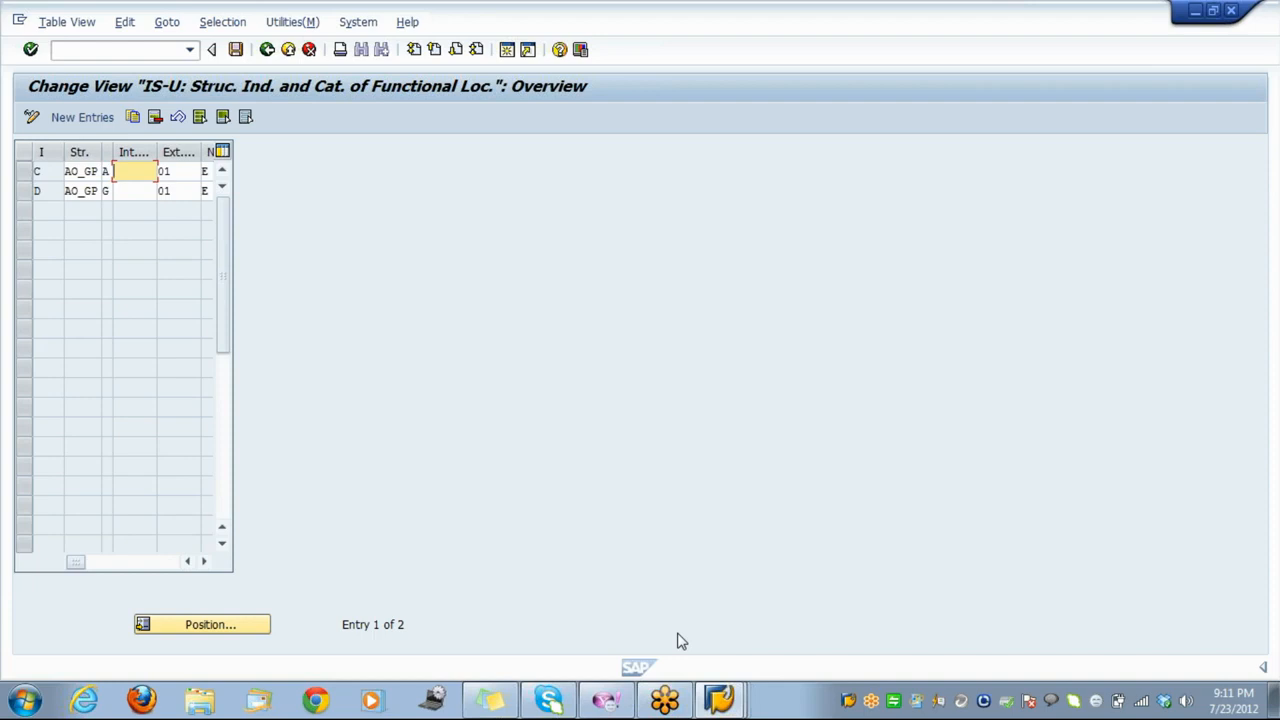
{"action": "type", "text": "02"}
{"action": "left_click", "coordinate": [134, 191]}
{"action": "type", "text": "02"}
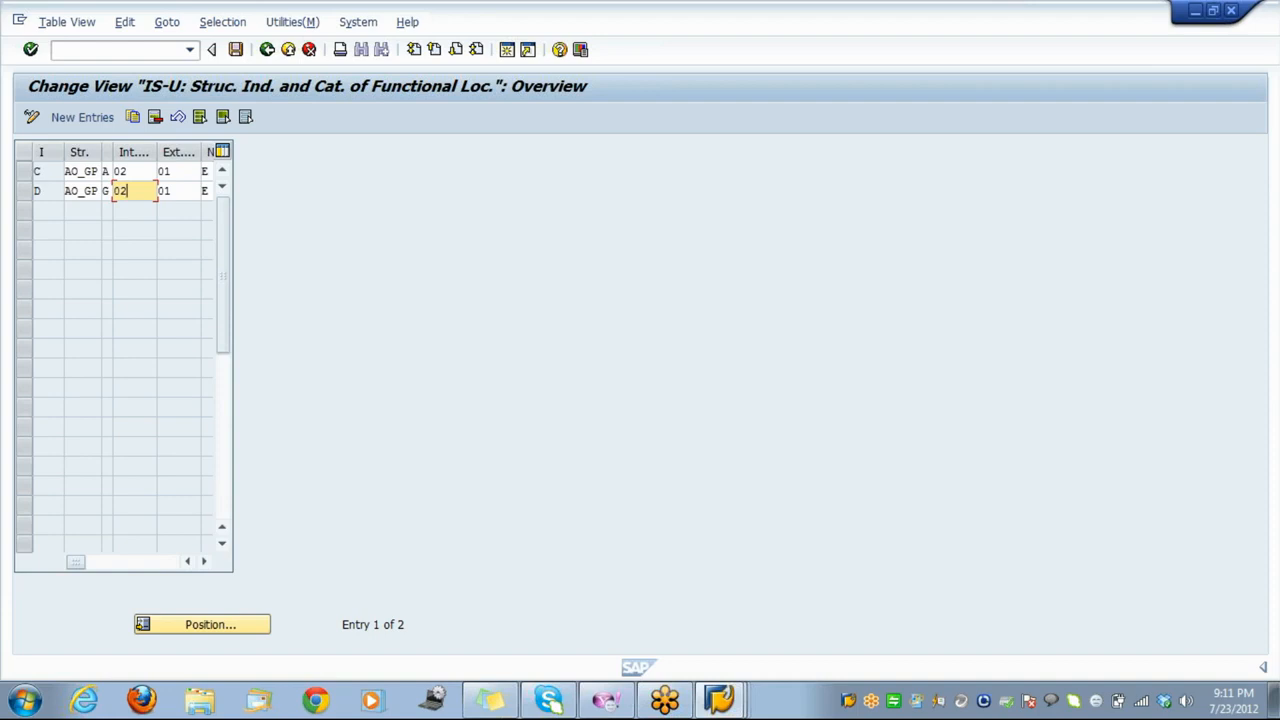
Set the number assignment type of the D and C entries to blank, permitting both external and internal number assignment.
{"action": "left_click", "coordinate": [206, 191]}
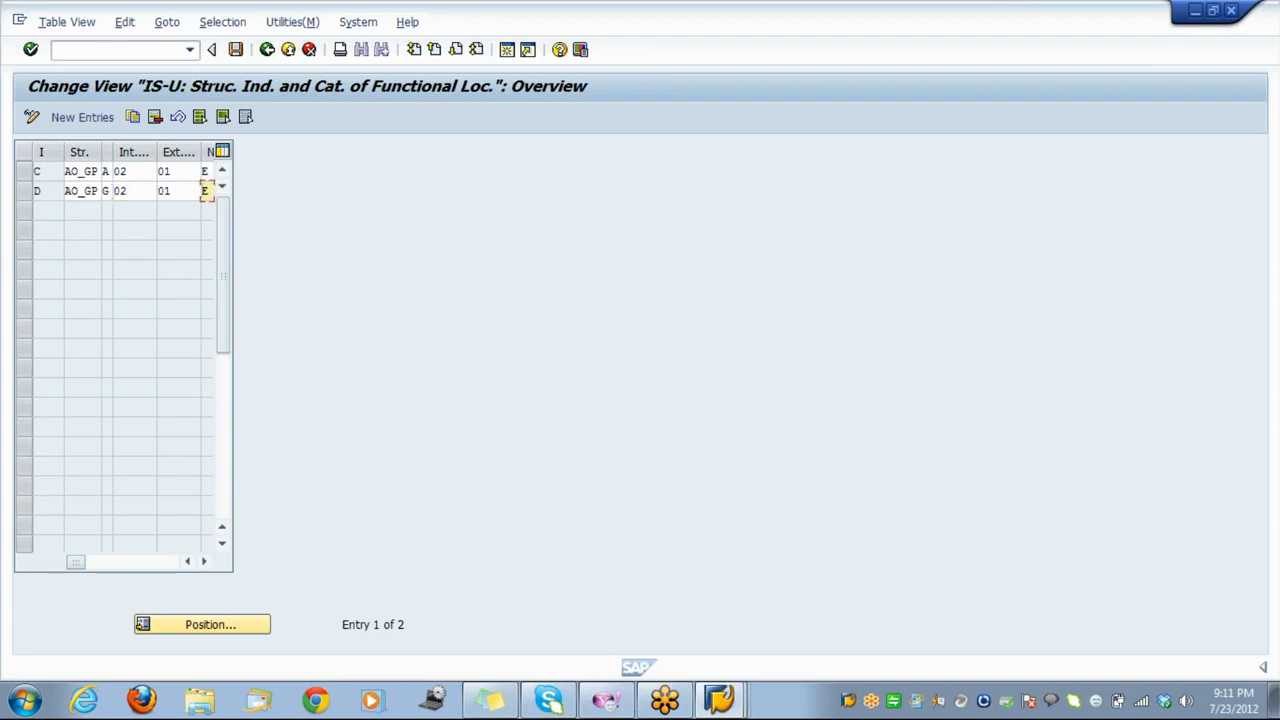
{"action": "key", "text": "F4"}
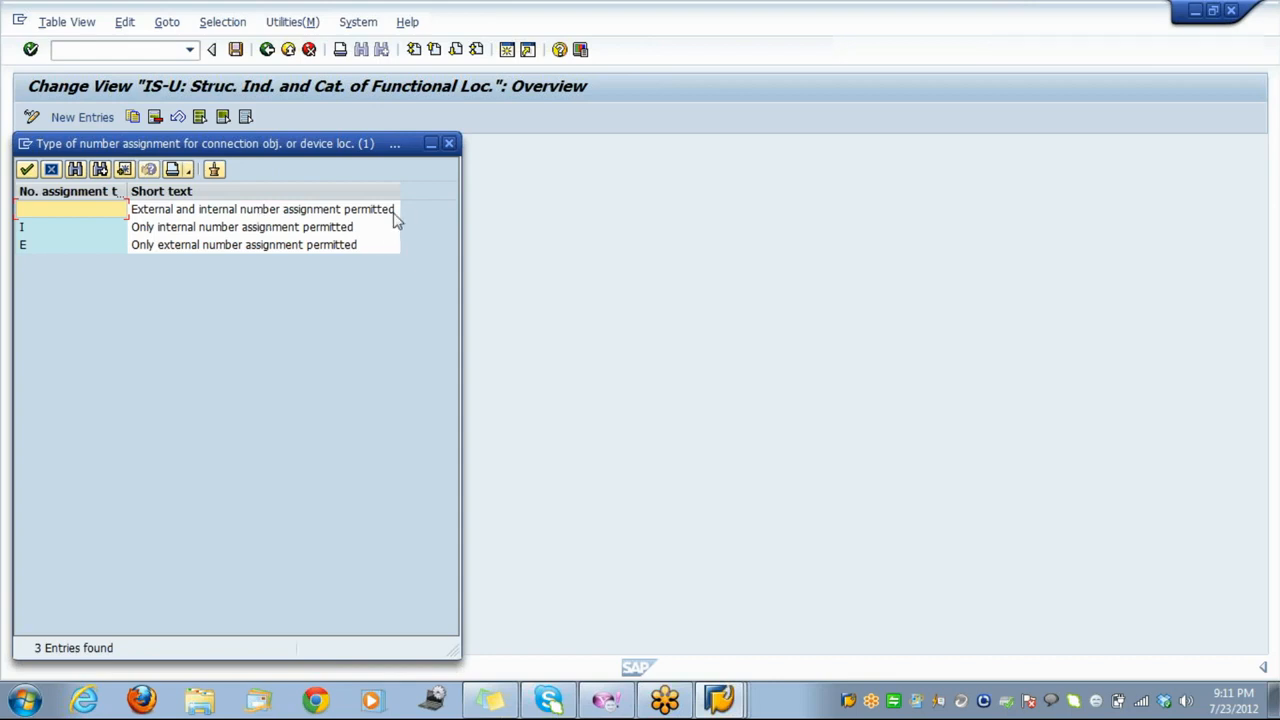
{"action": "left_click", "coordinate": [345, 250]}
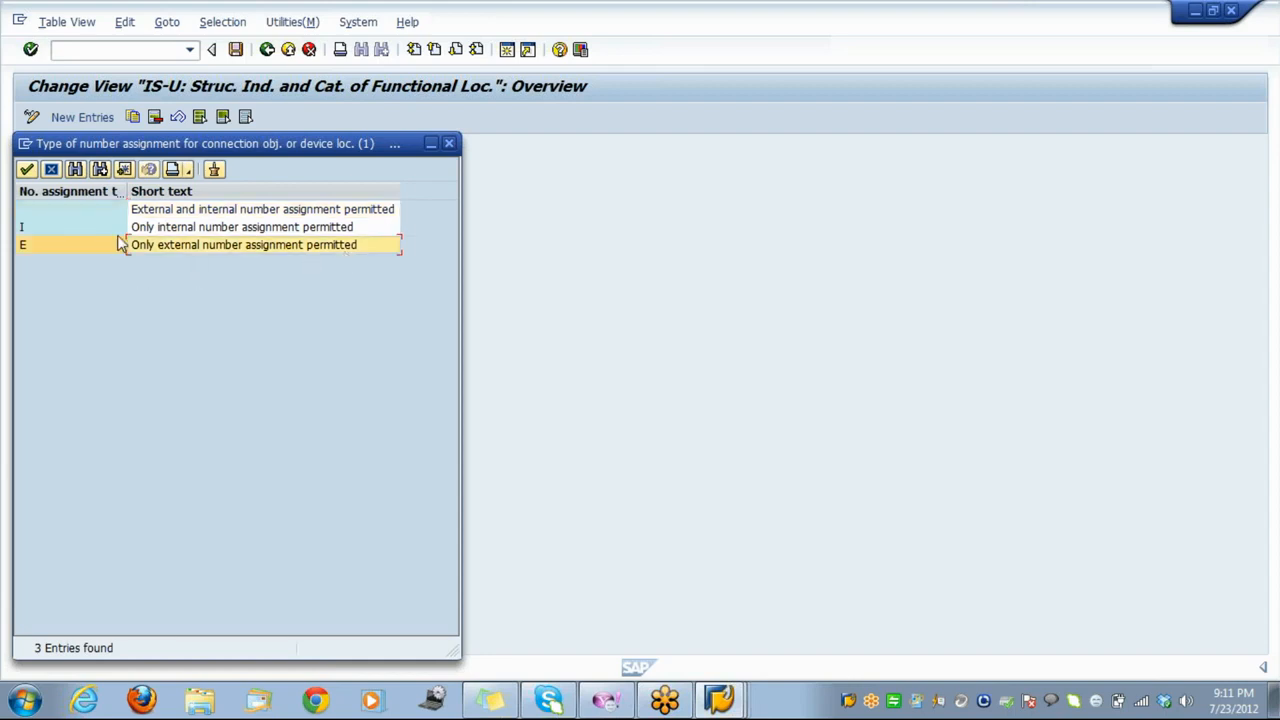
{"action": "left_click", "coordinate": [164, 230]}
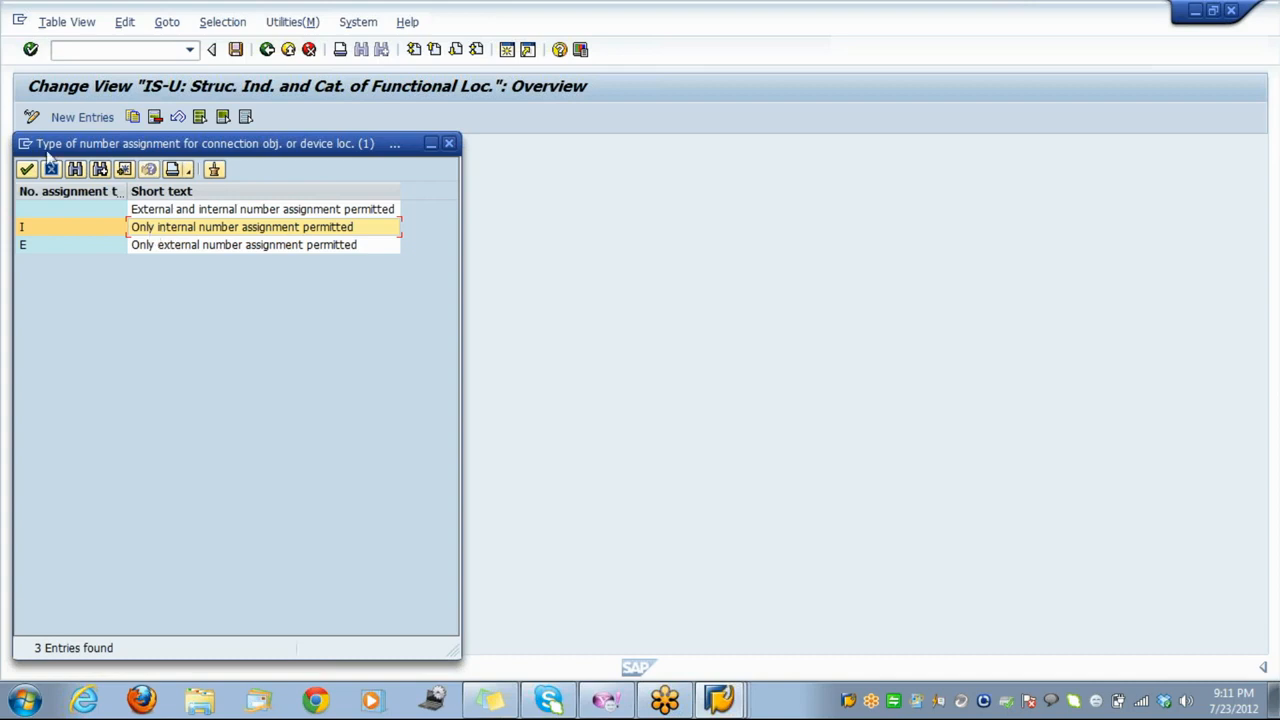
{"action": "left_click", "coordinate": [228, 212]}
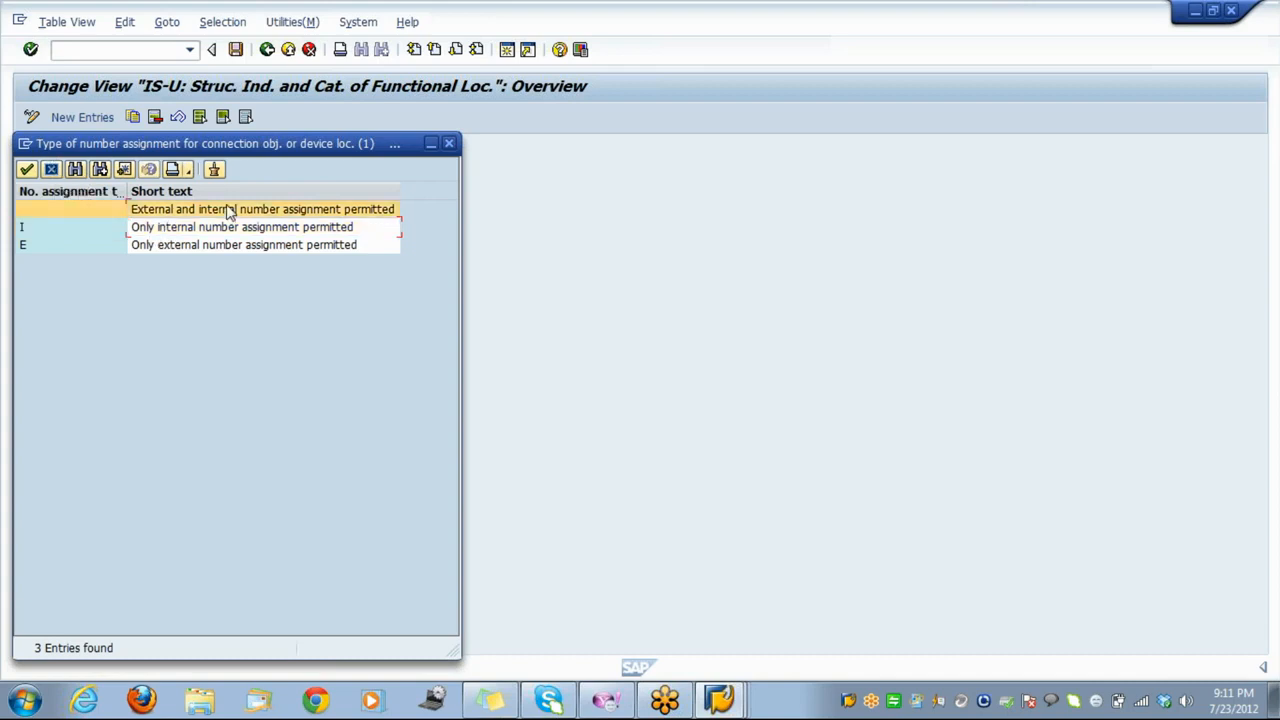
{"action": "double_click", "coordinate": [228, 210]}
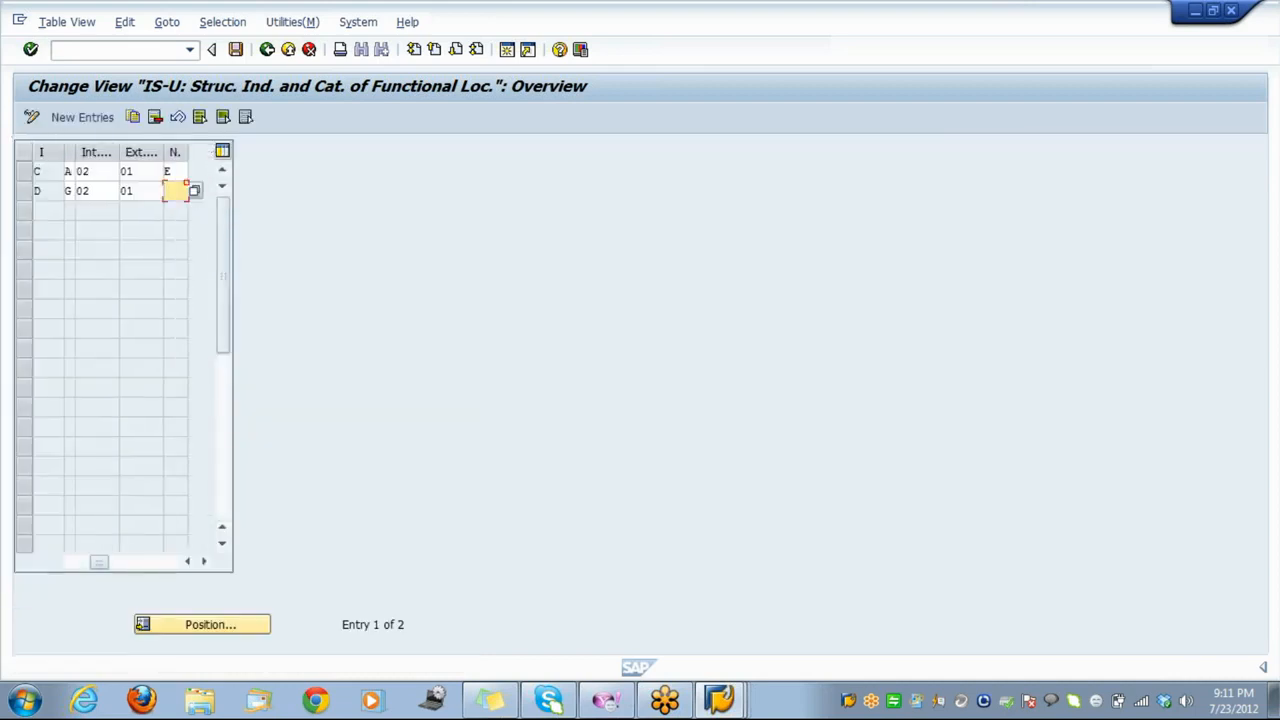
{"action": "left_click", "coordinate": [174, 171]}
{"action": "key", "text": "BackSpace"}
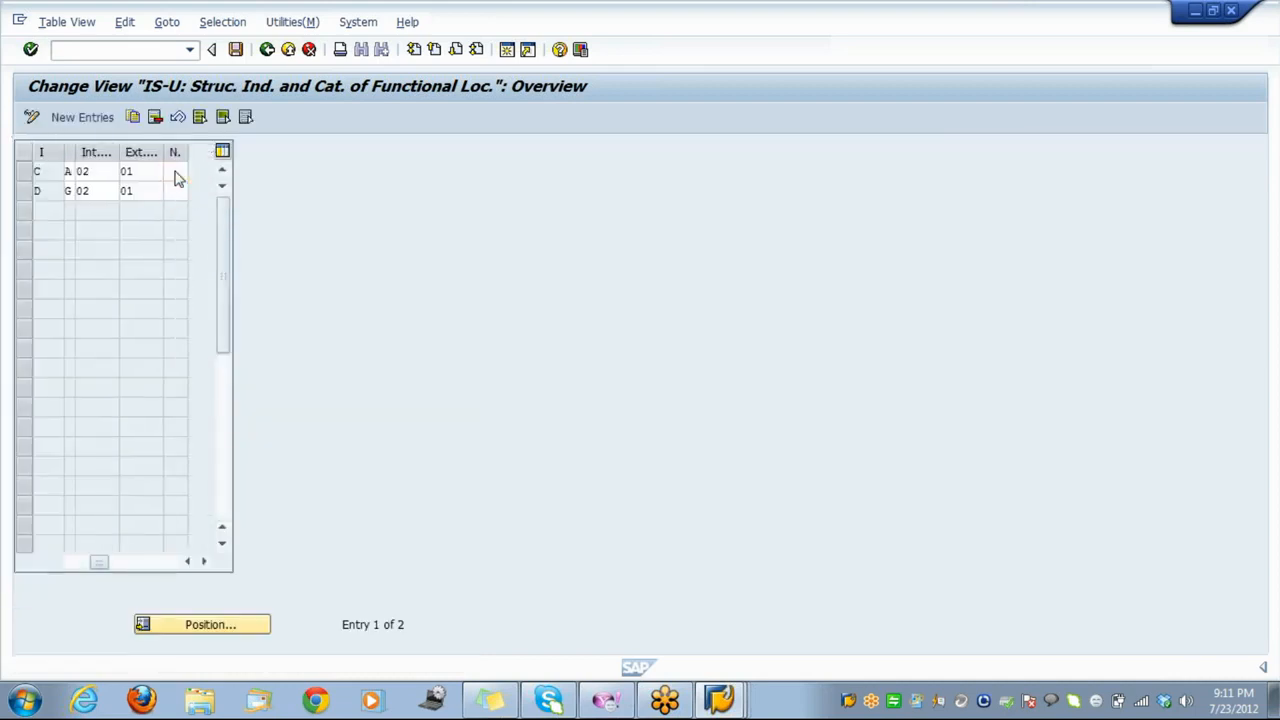
Save the functional location structure indicator and category settings to customizing request ECCK900021.
{"action": "left_click", "coordinate": [236, 49]}
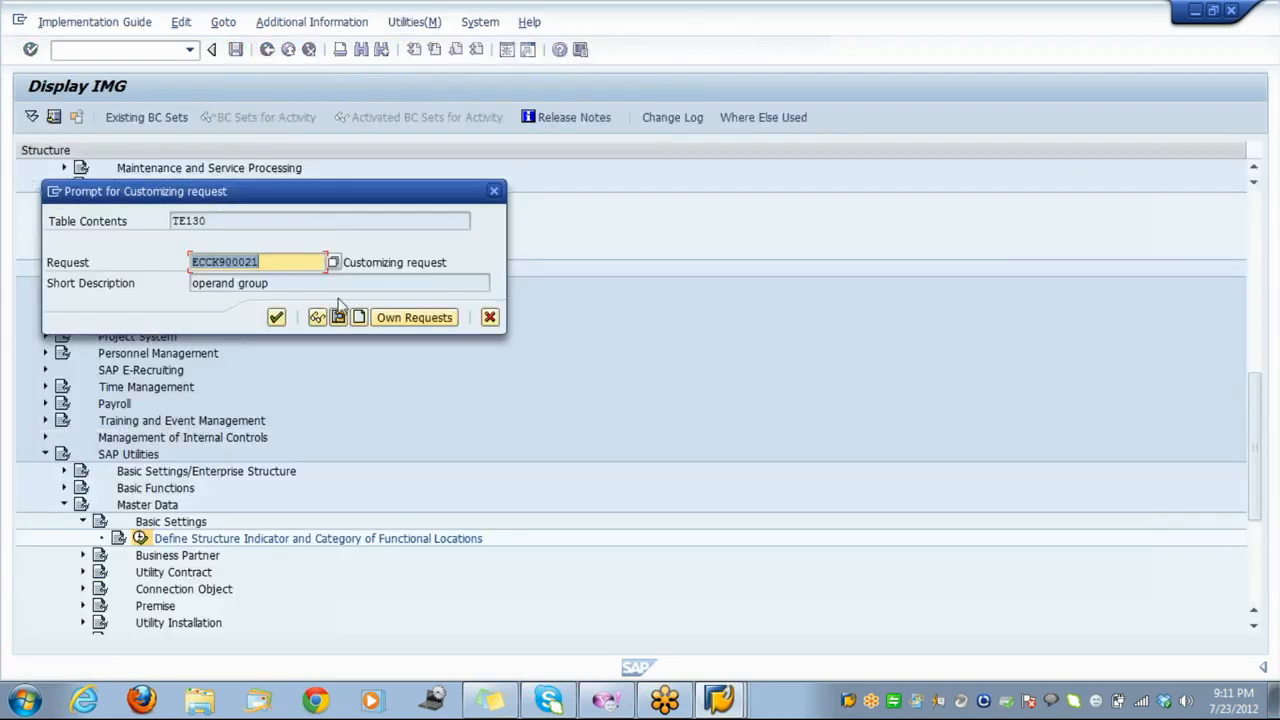
{"action": "left_click", "coordinate": [275, 319]}
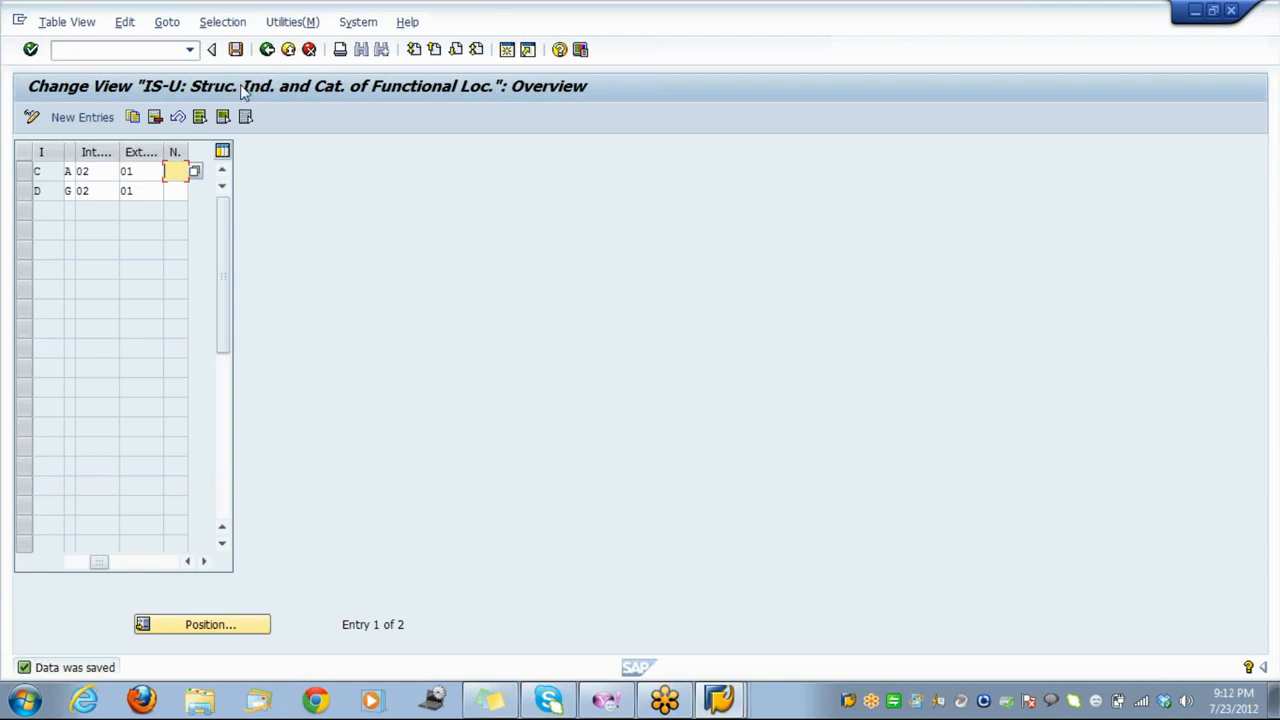
Run transaction ES55 in a new session and start creating a connection object without specifying its number.
{"action": "left_click", "coordinate": [507, 52]}
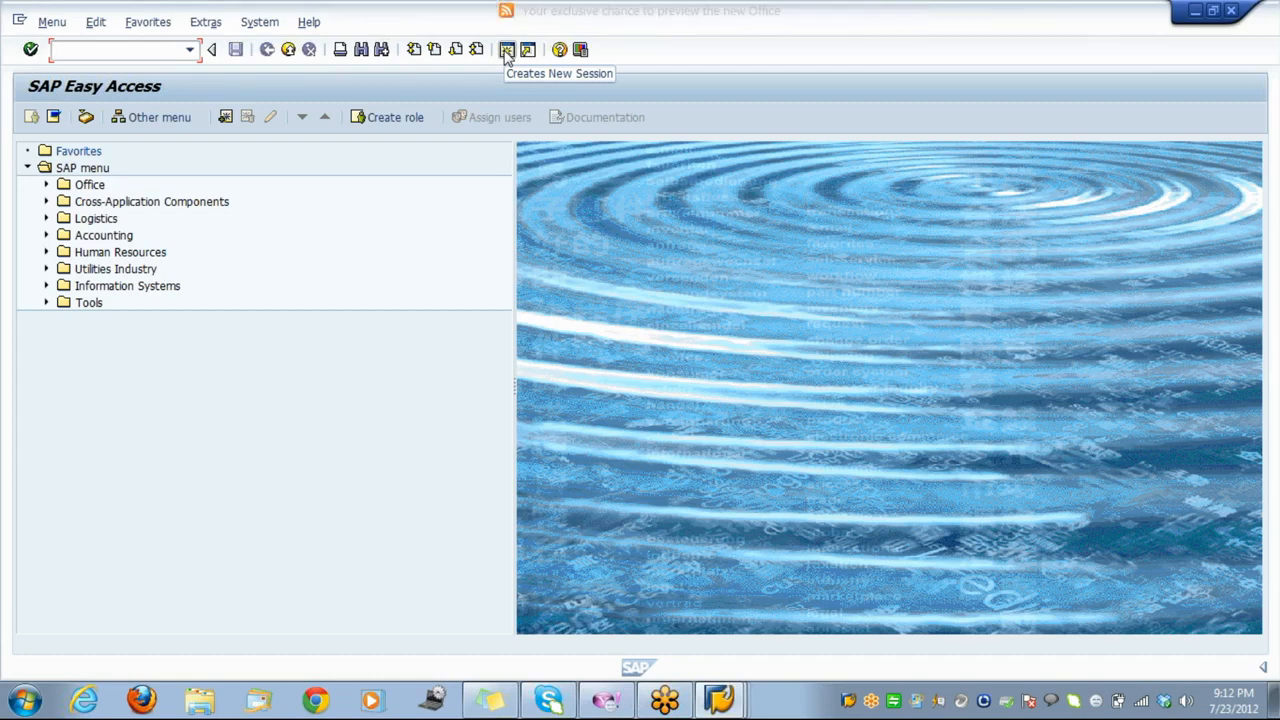
{"action": "type", "text": "es"}
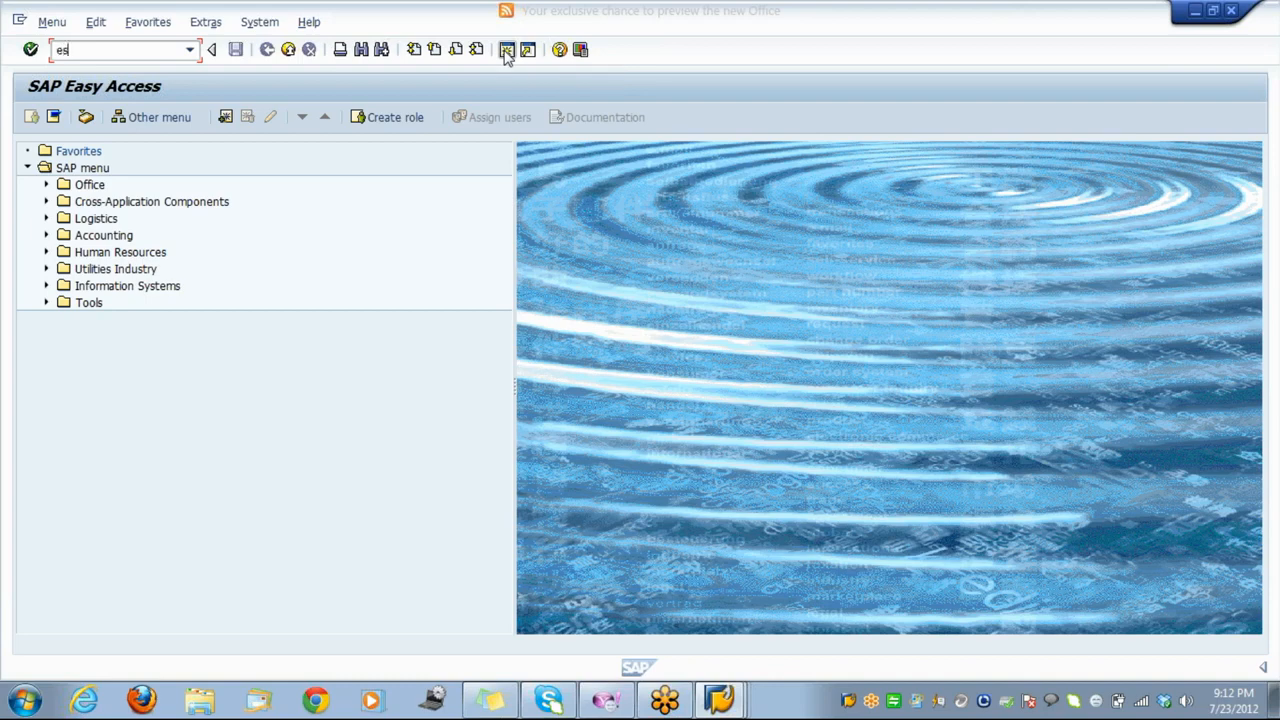
{"action": "type", "text": "55"}
{"action": "key", "text": "Return"}
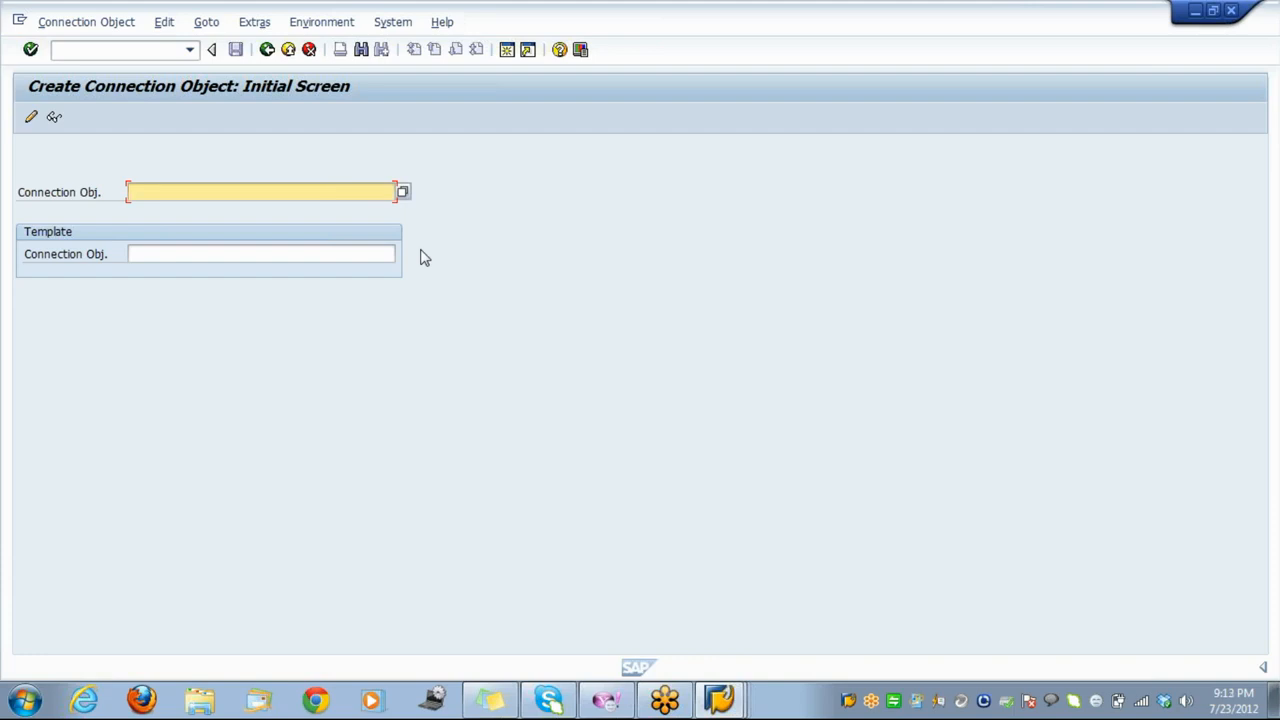
{"action": "key", "text": "Return"}
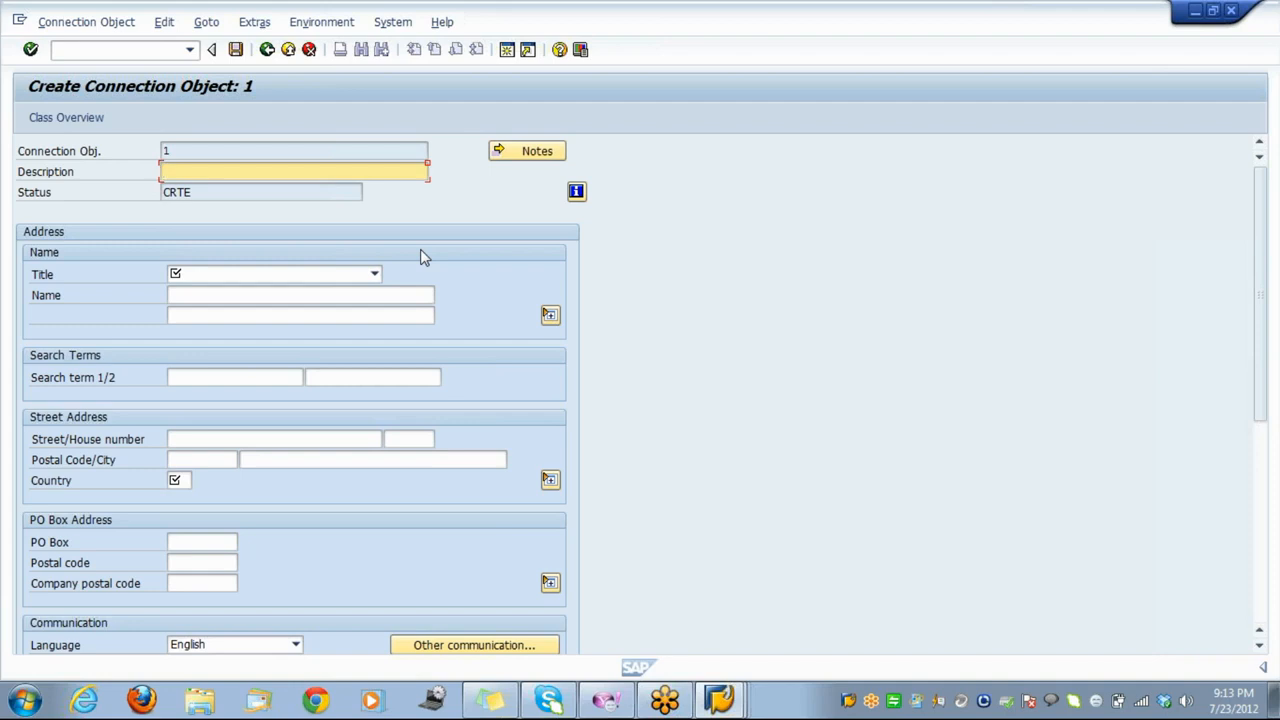
Describe the connection object as kolakata, set the title to Dr and enter the person's name.
{"action": "type", "text": "kolakata"}
{"action": "left_click", "coordinate": [306, 276]}
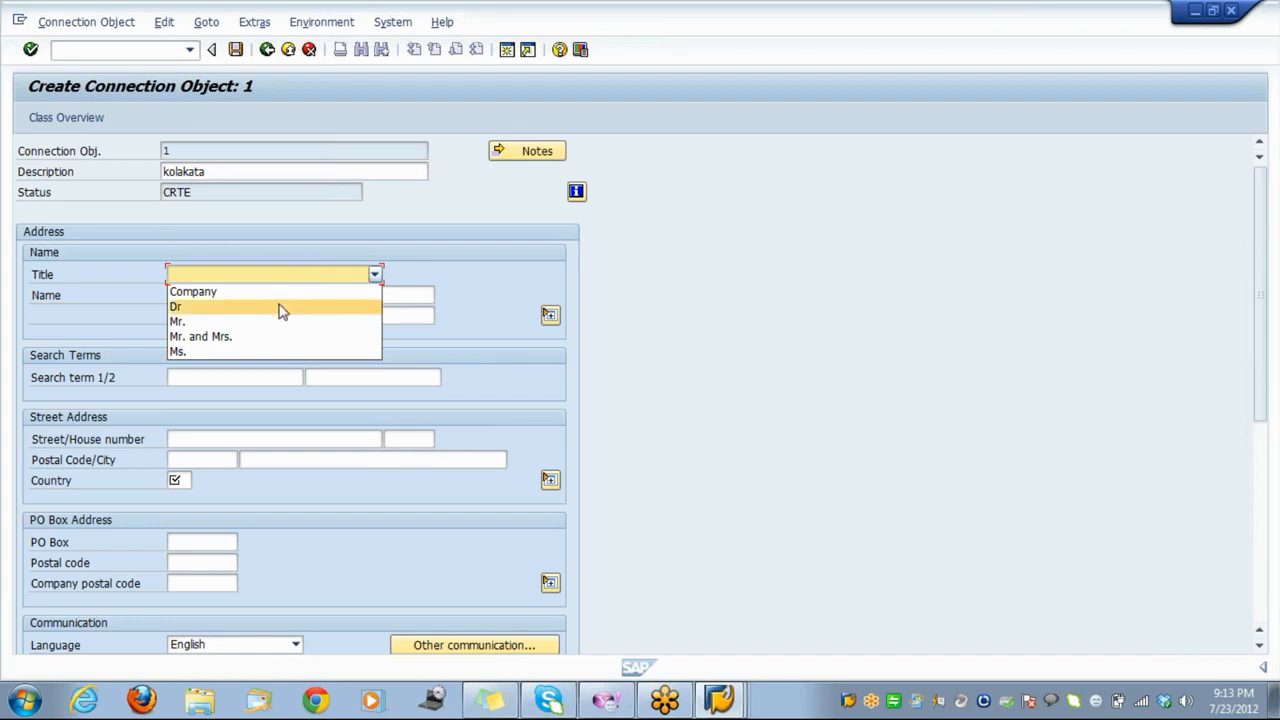
{"action": "left_click", "coordinate": [282, 308]}
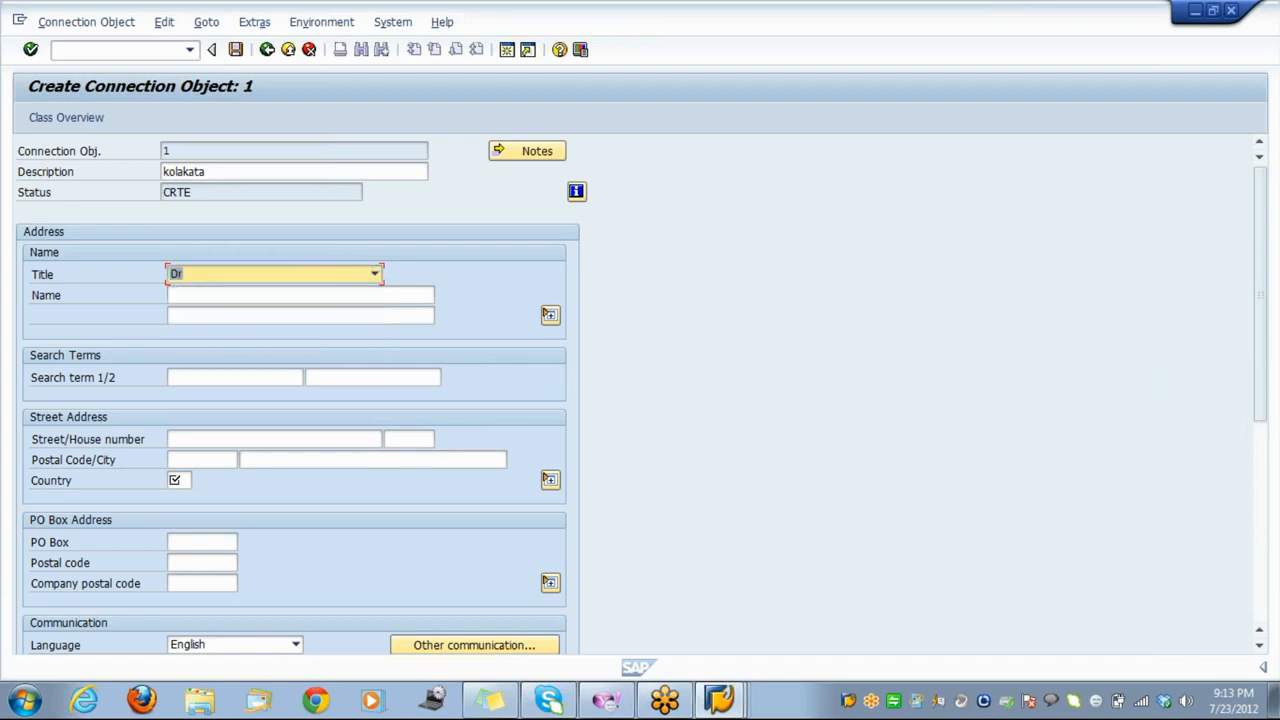
{"action": "left_click", "coordinate": [284, 296]}
{"action": "type", "text": "ravi"}
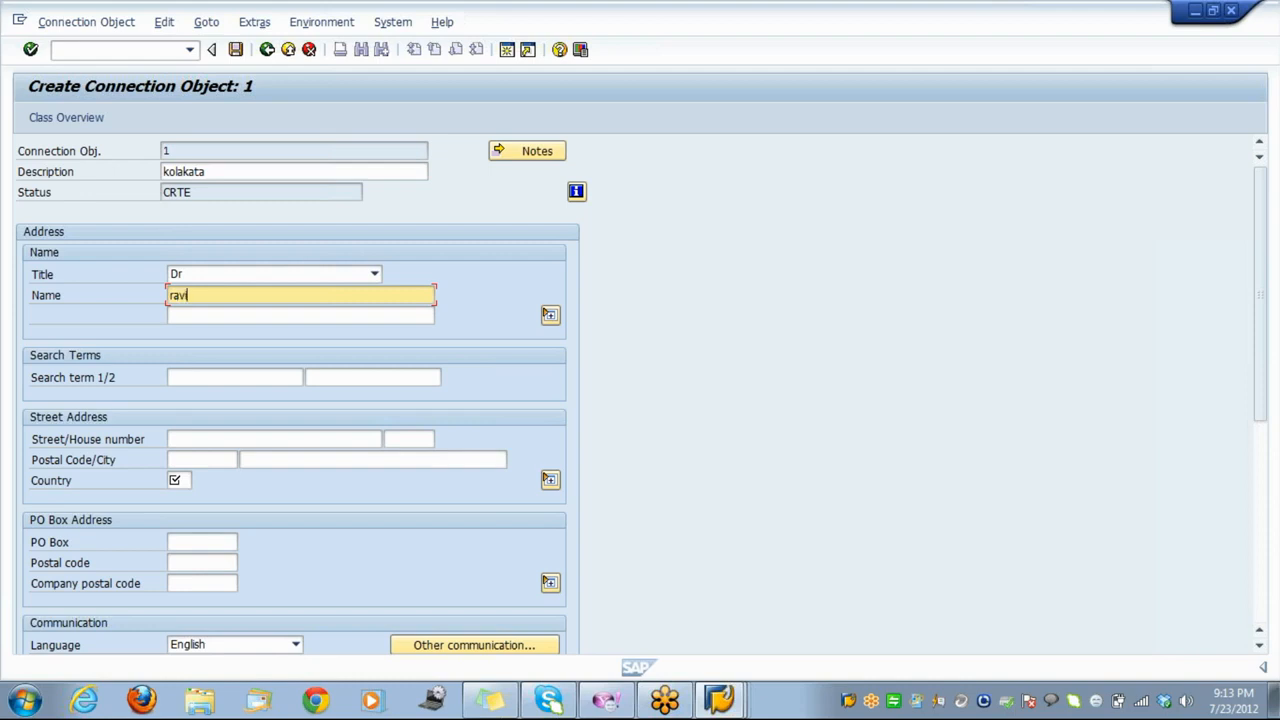
Fill in the connection object's street address with country, postal code, city and street.
{"action": "left_click", "coordinate": [178, 480]}
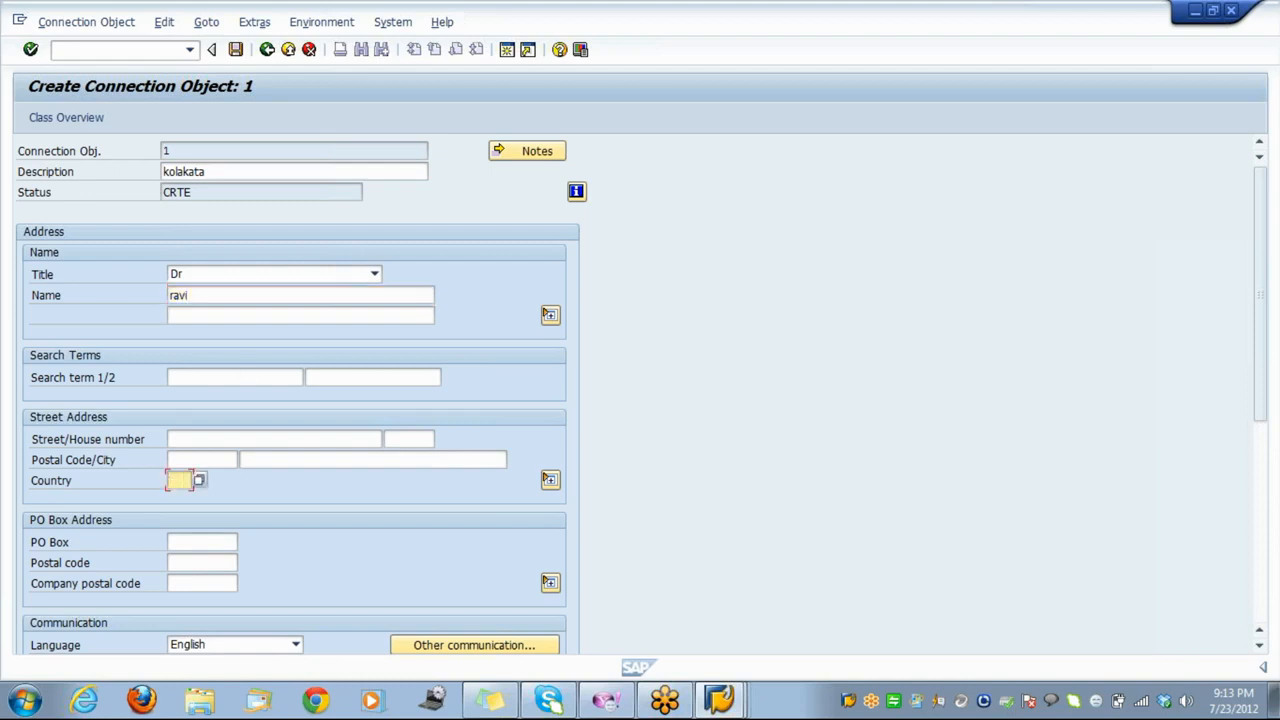
{"action": "type", "text": "in"}
{"action": "left_click", "coordinate": [176, 462]}
{"action": "type", "text": "423202"}
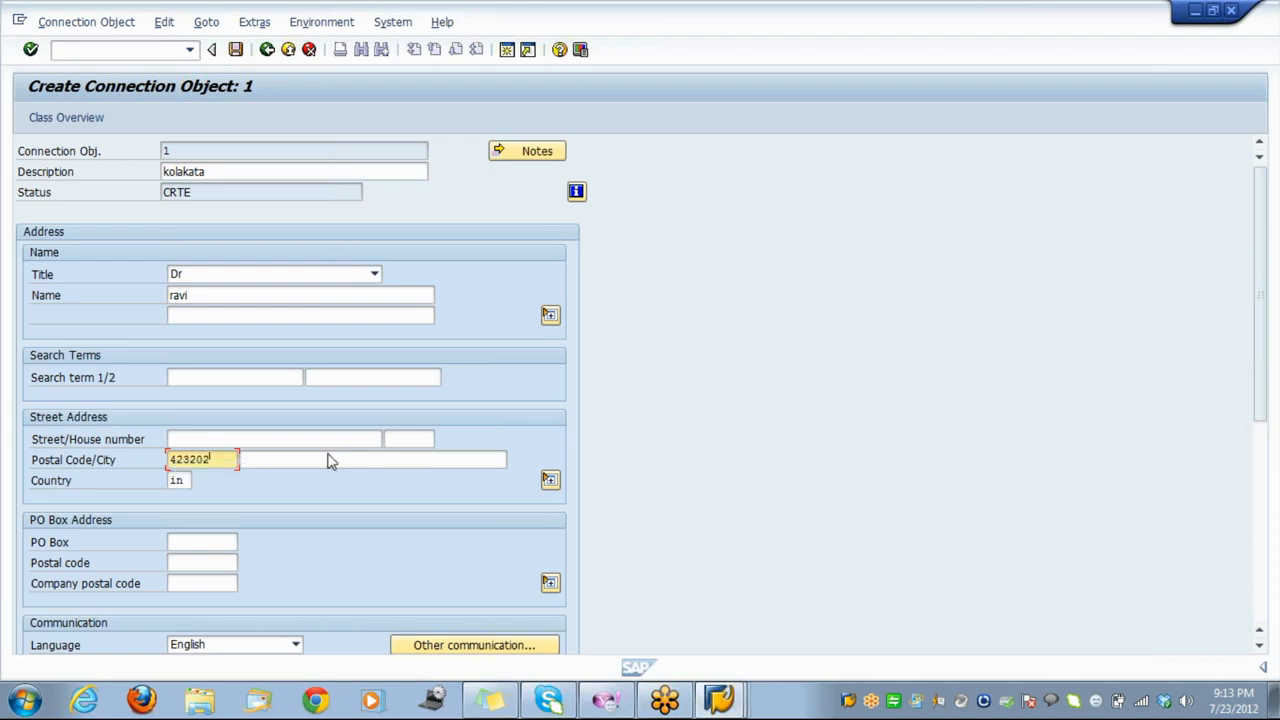
{"action": "left_click", "coordinate": [241, 459]}
{"action": "type", "text": "k"}
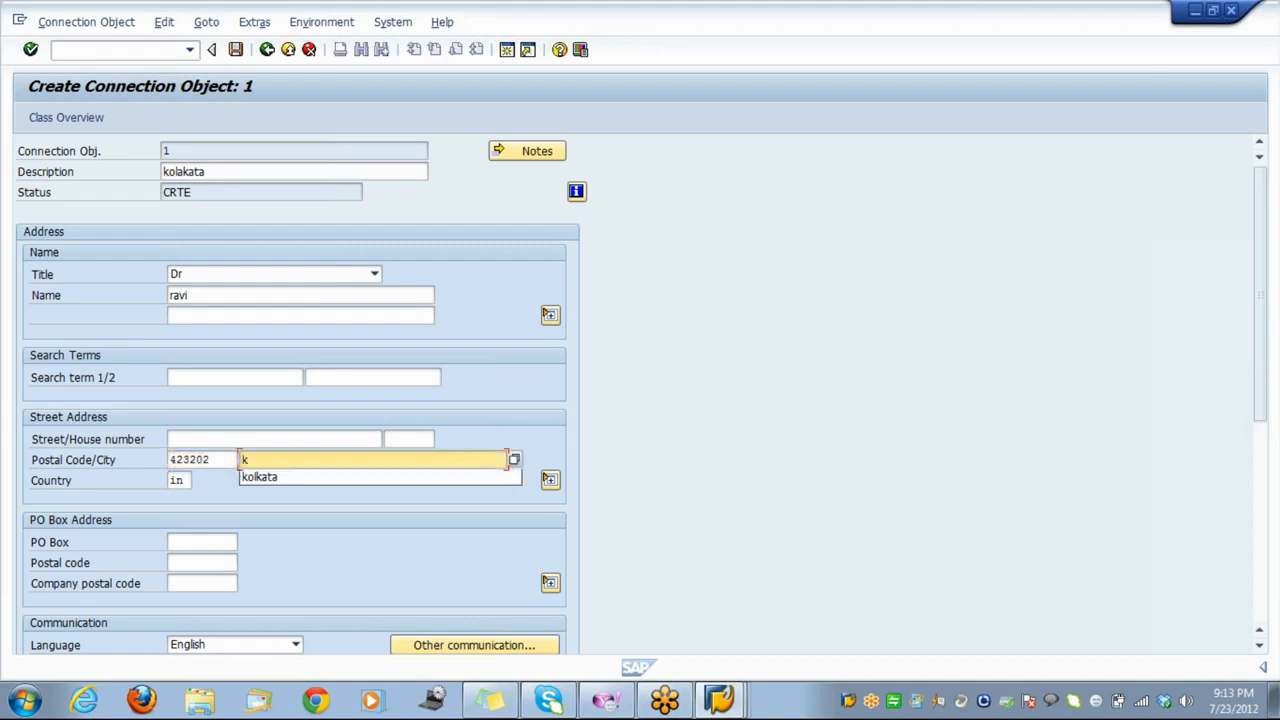
{"action": "type", "text": "ol"}
{"action": "key", "text": "Down"}
{"action": "key", "text": "Return"}
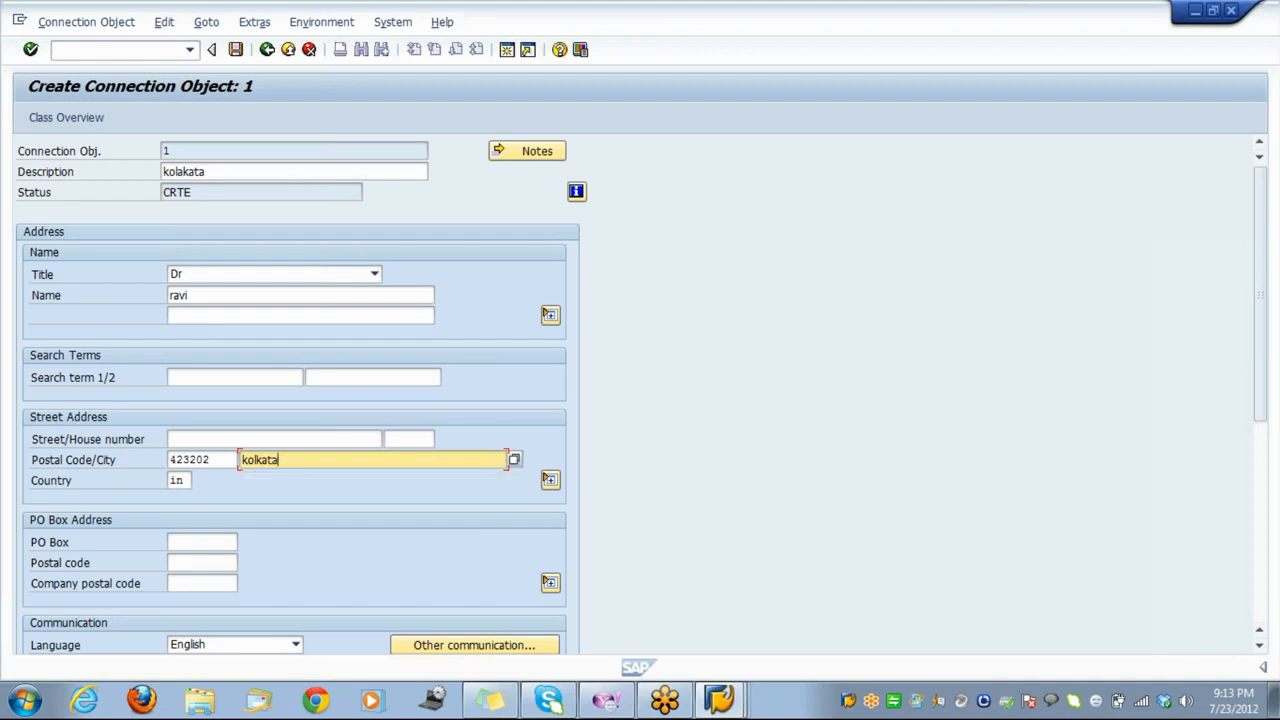
{"action": "left_click", "coordinate": [182, 440]}
{"action": "type", "text": "jwjhw"}
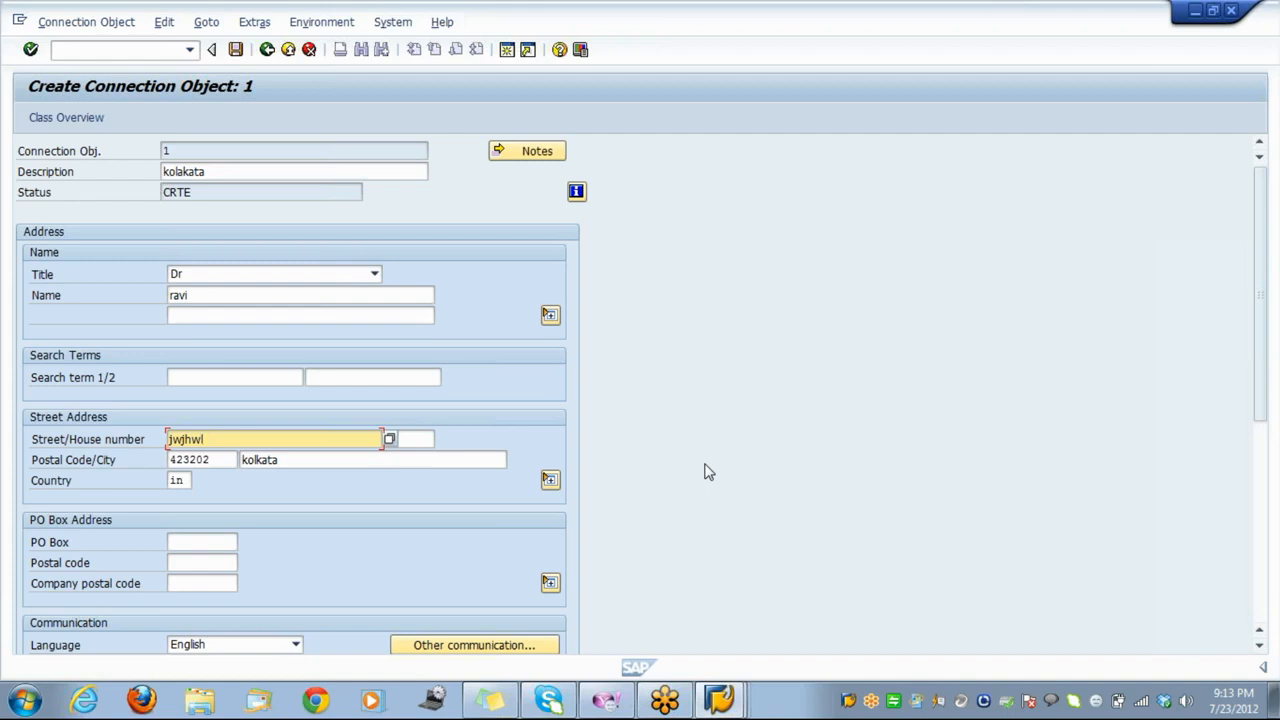
Assign maintenance plant TATA in the connection object's attributes.
{"action": "key", "text": "Tab"}
{"action": "key", "text": "Tab"}
{"action": "key", "text": "Tab"}
{"action": "key", "text": "Tab"}
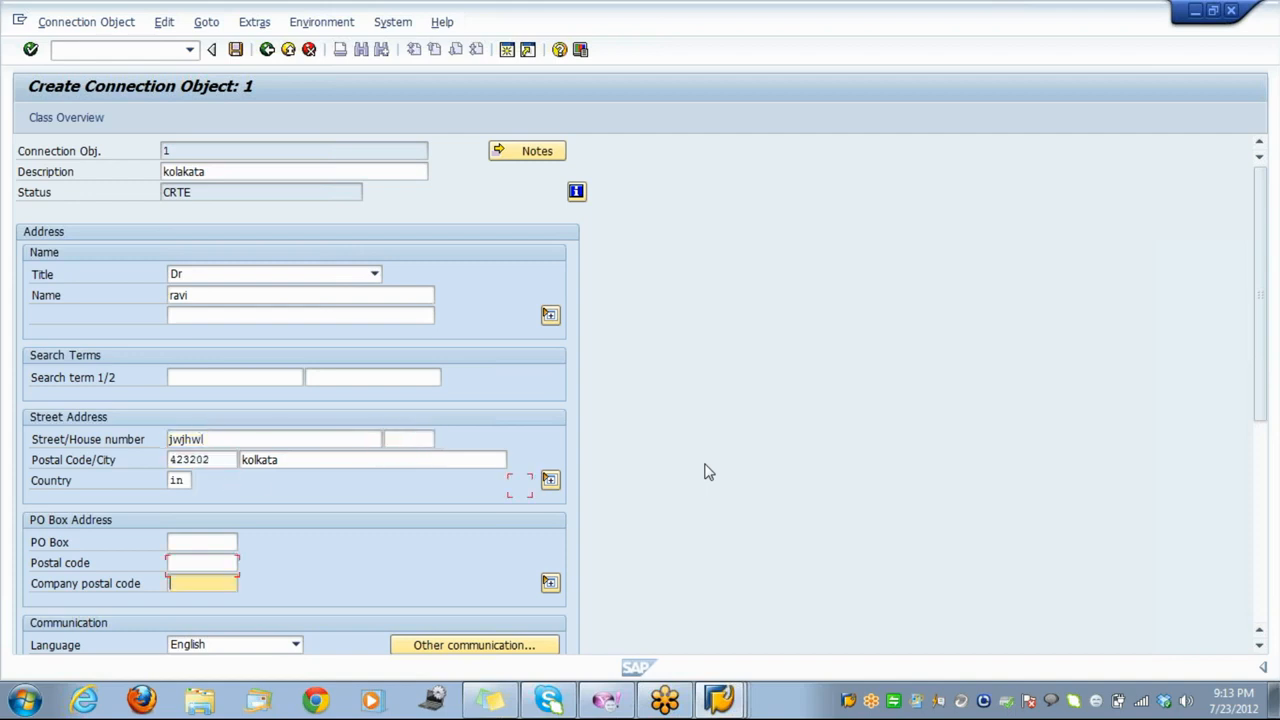
{"action": "key", "text": "Tab"}
{"action": "key", "text": "Tab"}
{"action": "key", "text": "Tab"}
{"action": "key", "text": "Tab"}
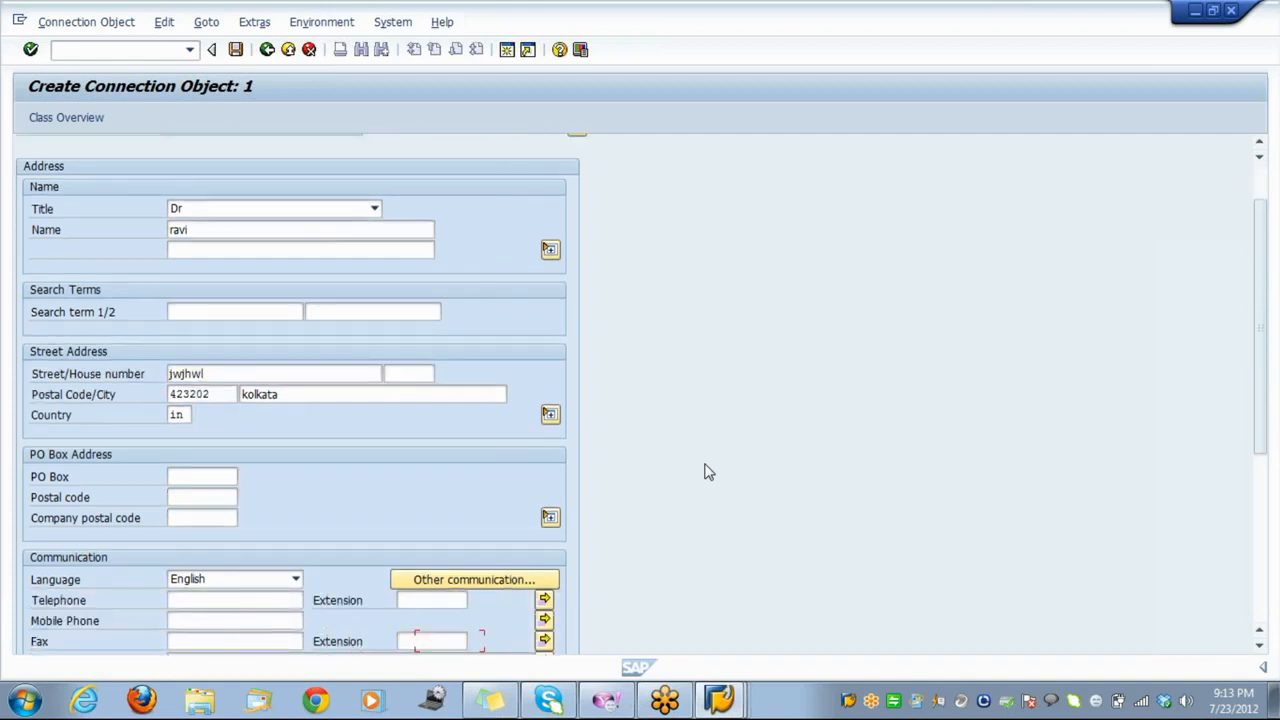
{"action": "key", "text": "Tab"}
{"action": "key", "text": "Tab"}
{"action": "key", "text": "Tab"}
{"action": "key", "text": "Tab"}
{"action": "key", "text": "Tab"}
{"action": "key", "text": "Tab"}
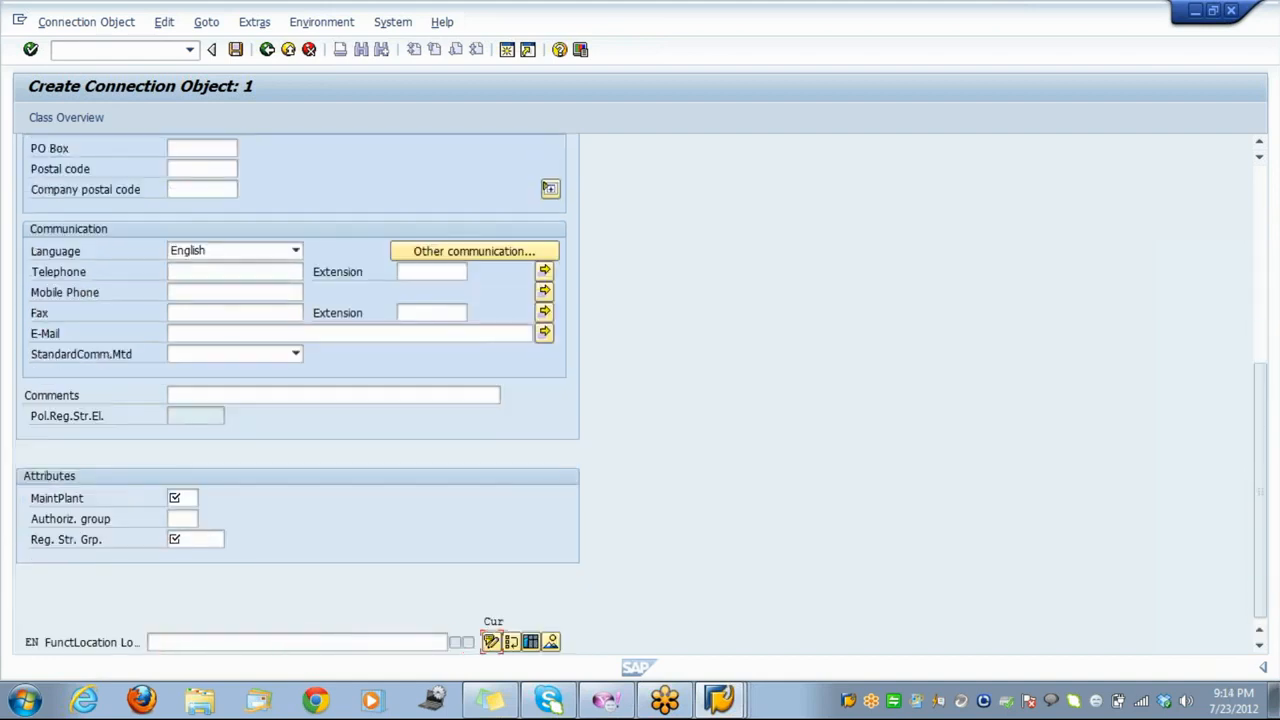
{"action": "left_click", "coordinate": [183, 498]}
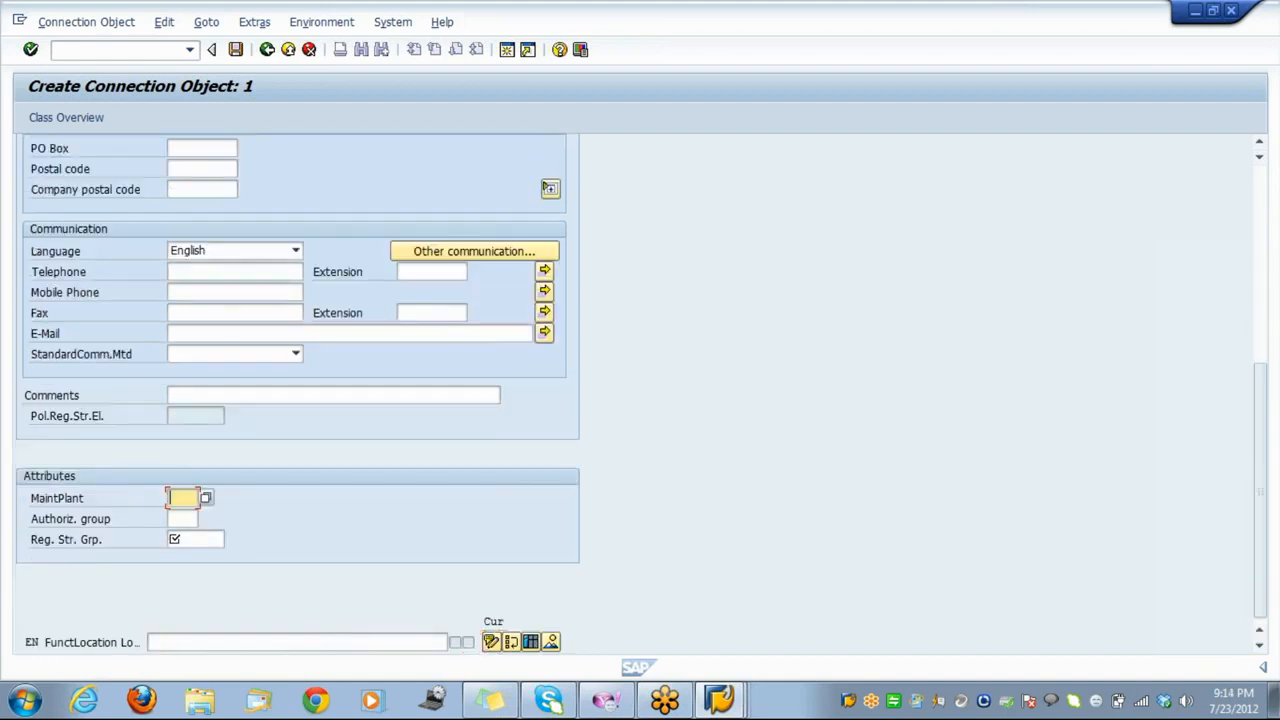
{"action": "left_click", "coordinate": [205, 498]}
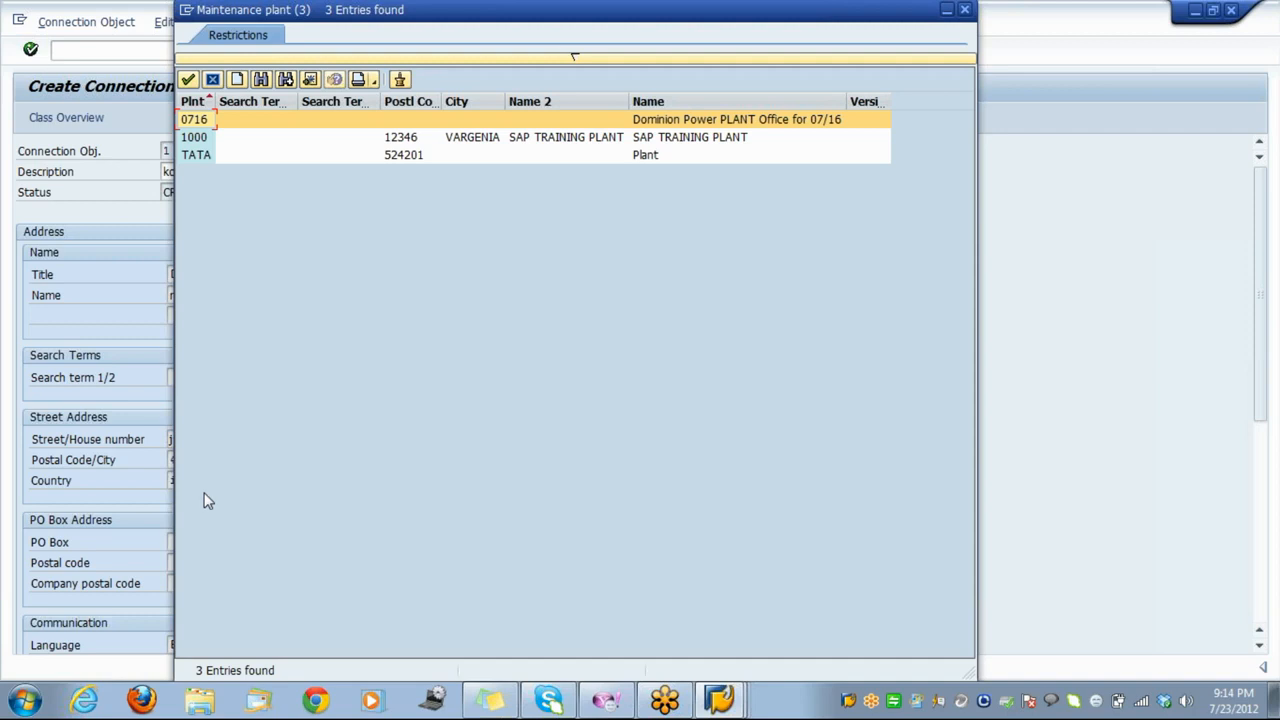
{"action": "left_click", "coordinate": [410, 160]}
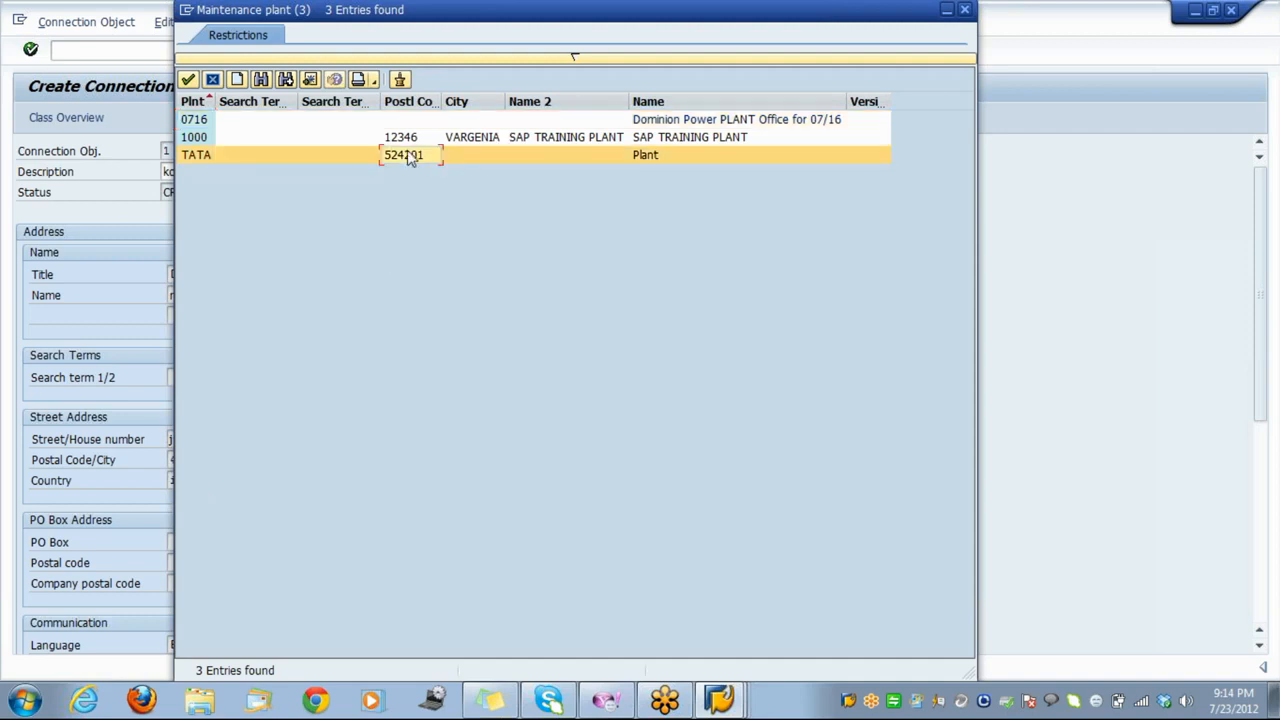
{"action": "double_click", "coordinate": [195, 160]}
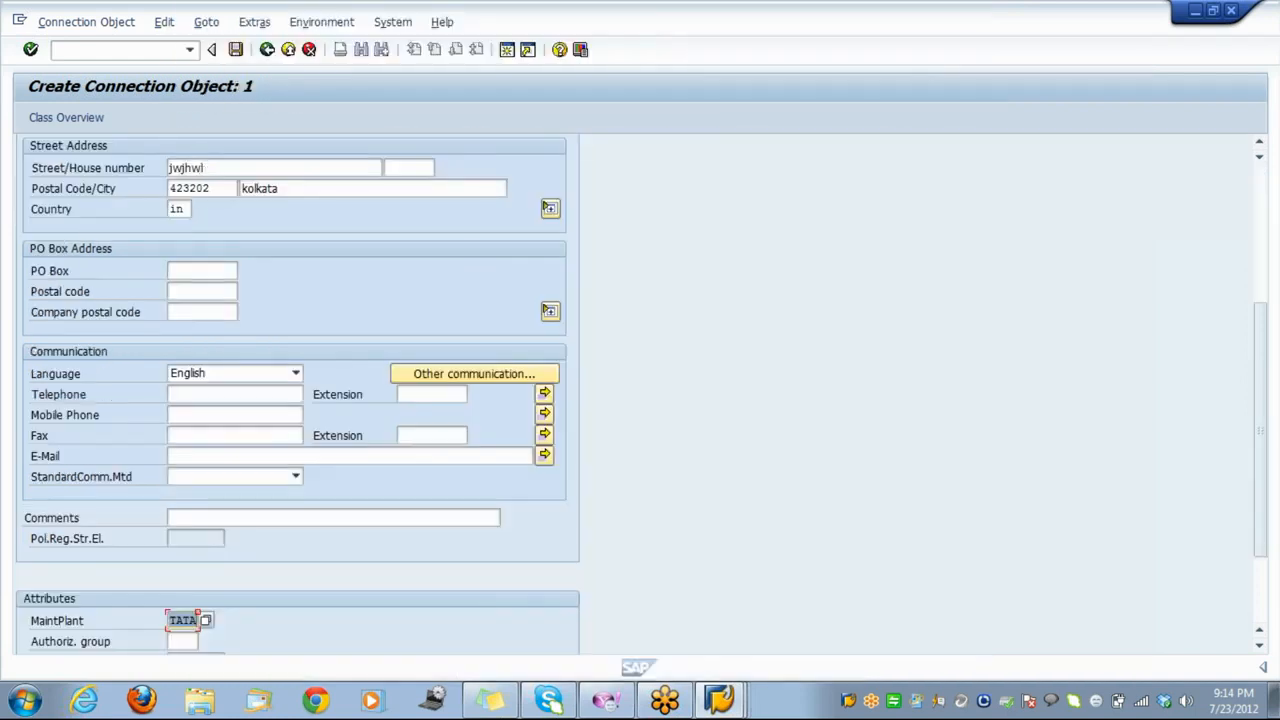
{"action": "key", "text": "Return"}
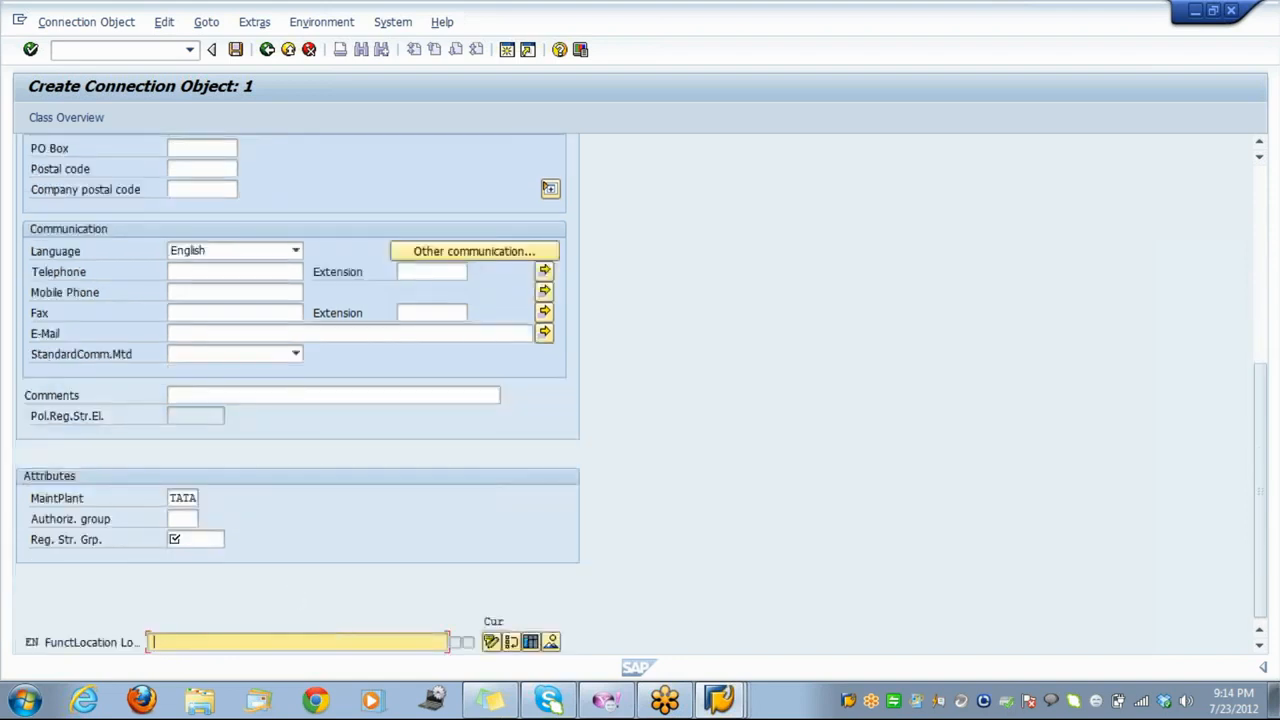
Set the regional structure group to 02 (tata) and try to save the connection object.
{"action": "left_click", "coordinate": [193, 538]}
{"action": "left_click", "coordinate": [232, 539]}
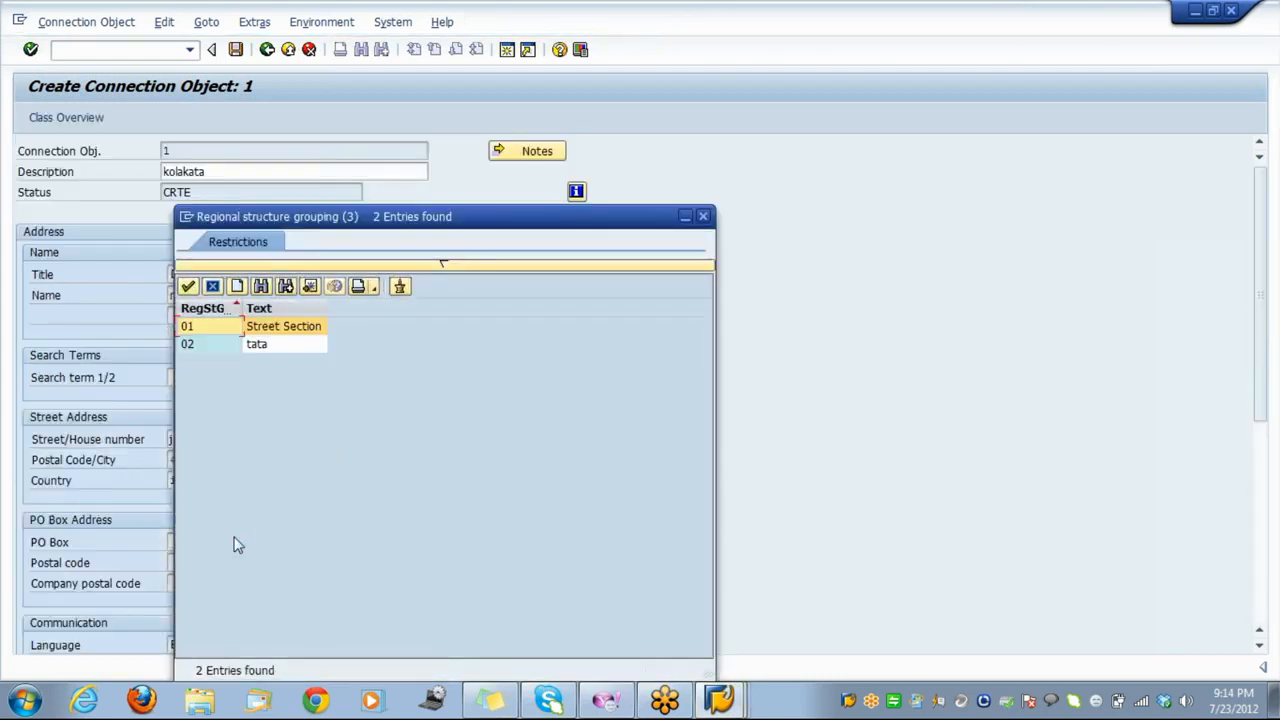
{"action": "double_click", "coordinate": [268, 349]}
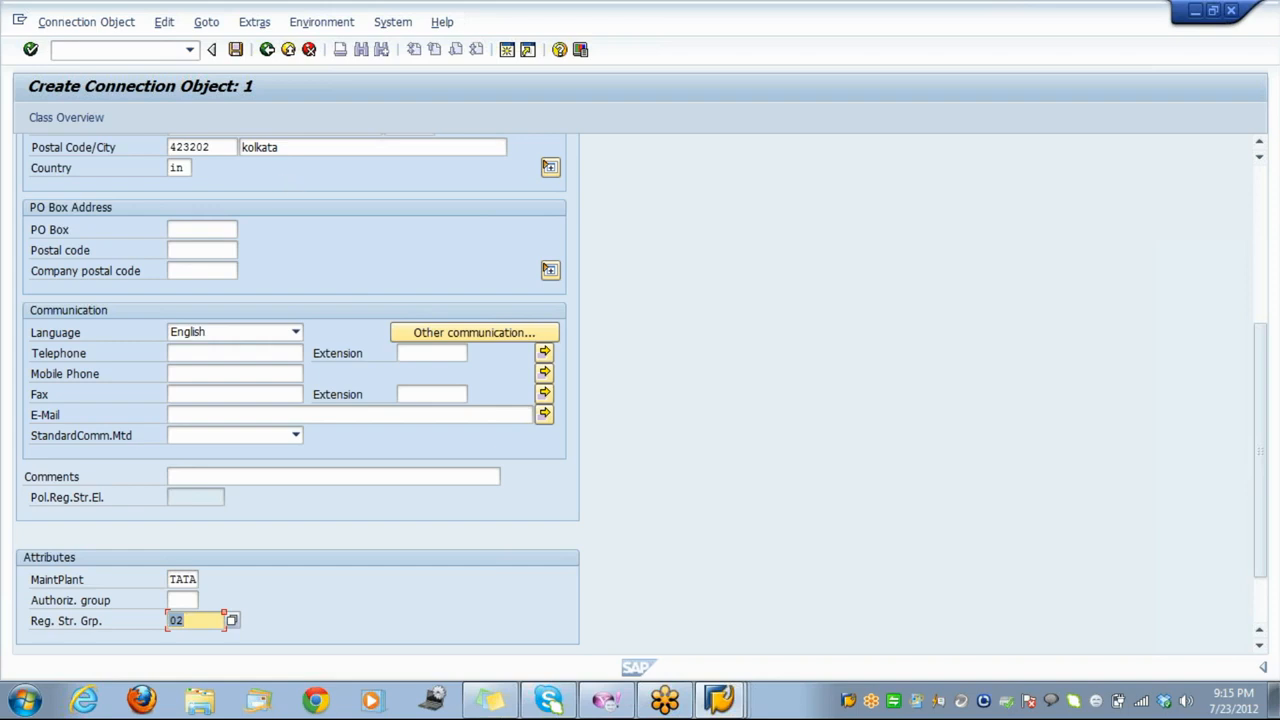
{"action": "left_click", "coordinate": [236, 52]}
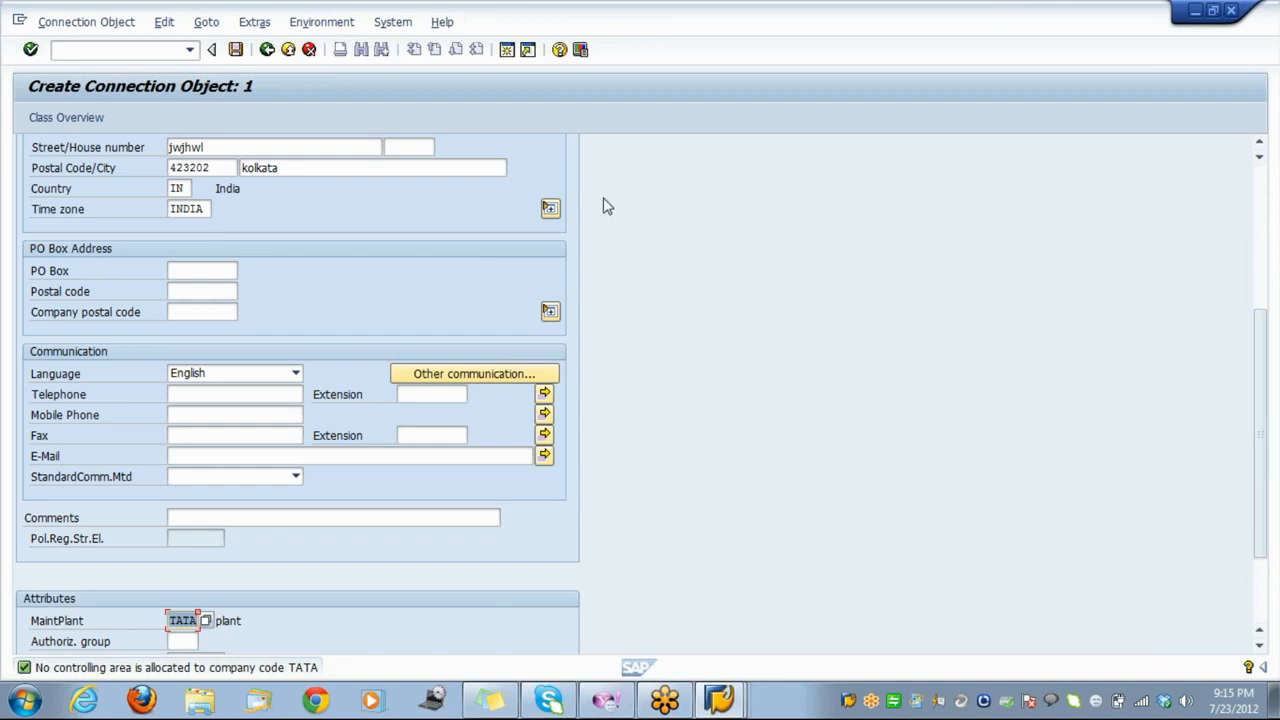
Run transaction SPRO in a new session and display the SAP Reference IMG.
{"action": "left_click", "coordinate": [509, 57]}
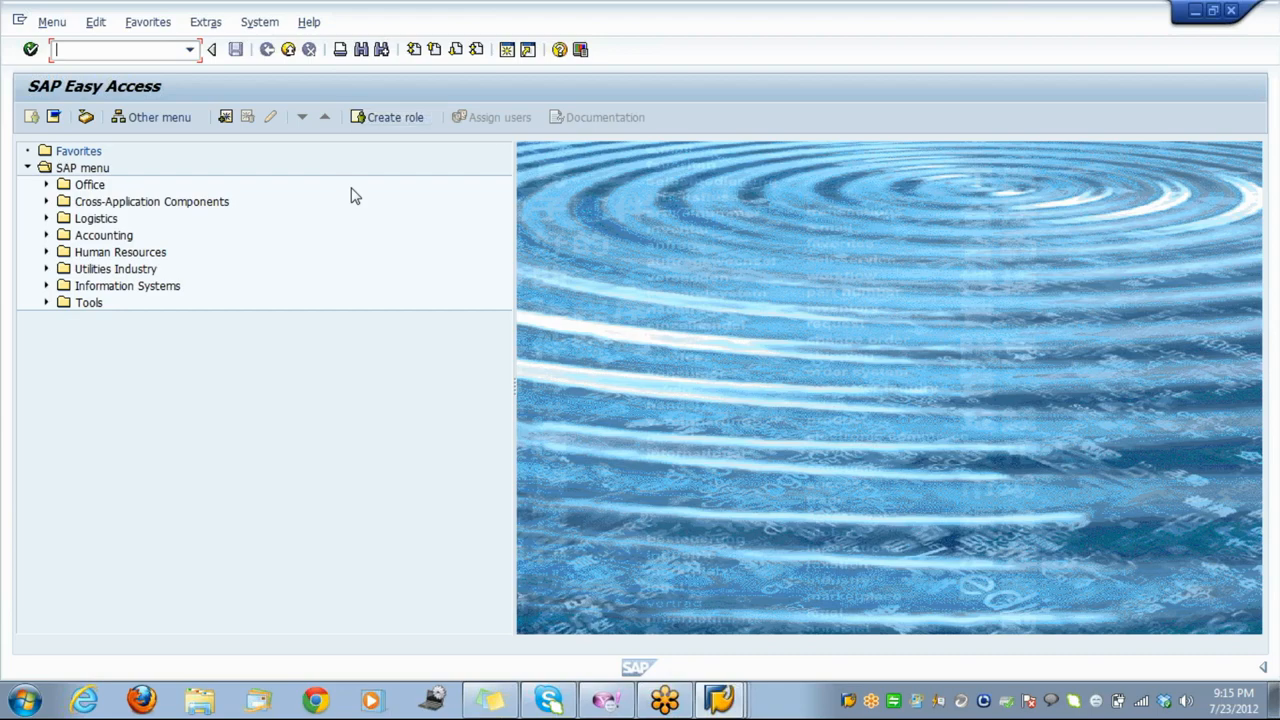
{"action": "type", "text": "spro"}
{"action": "key", "text": "Return"}
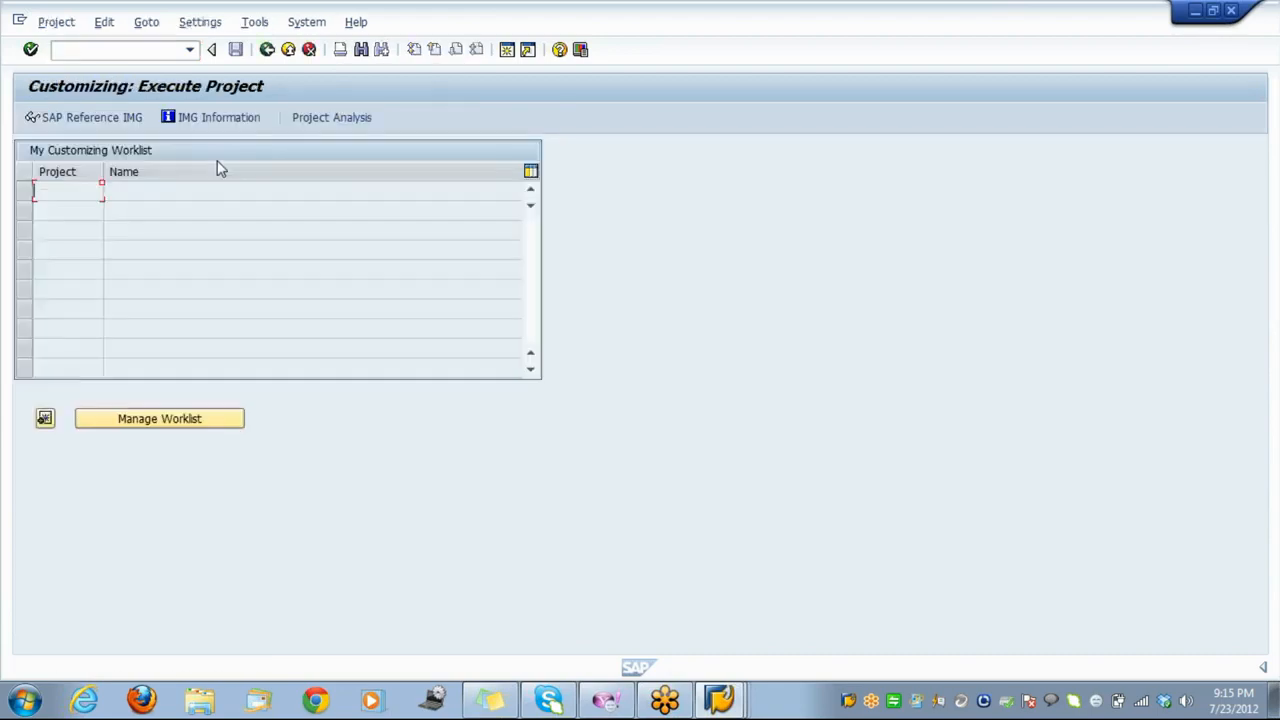
{"action": "left_click", "coordinate": [98, 122]}
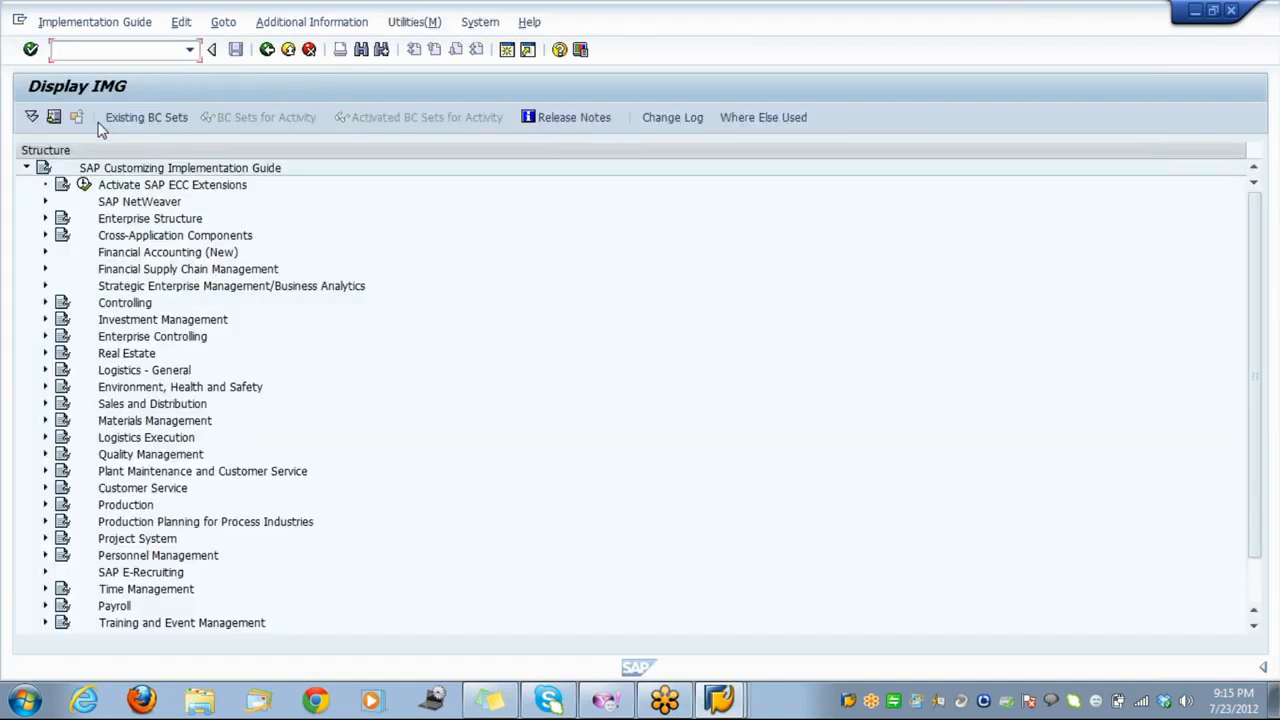
Expand the IMG structure to the Controlling node in the Definition section of Enterprise Structure.
{"action": "left_click", "coordinate": [148, 220]}
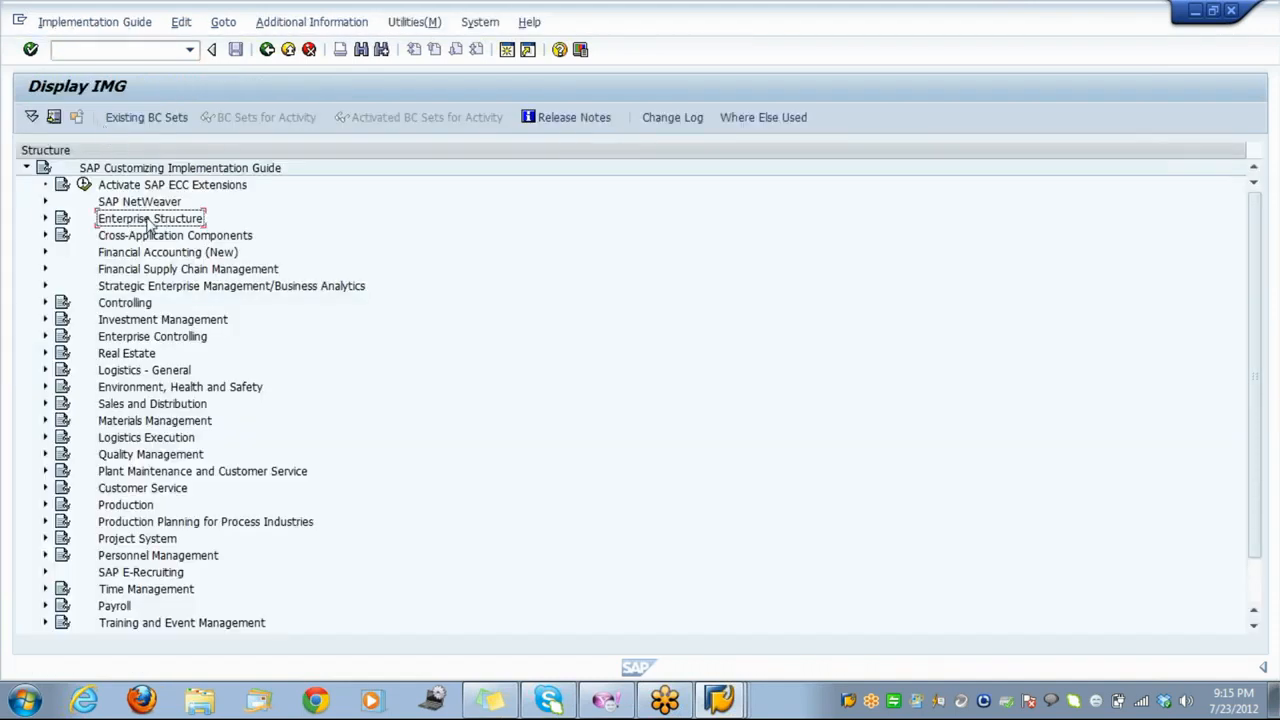
{"action": "double_click", "coordinate": [148, 220]}
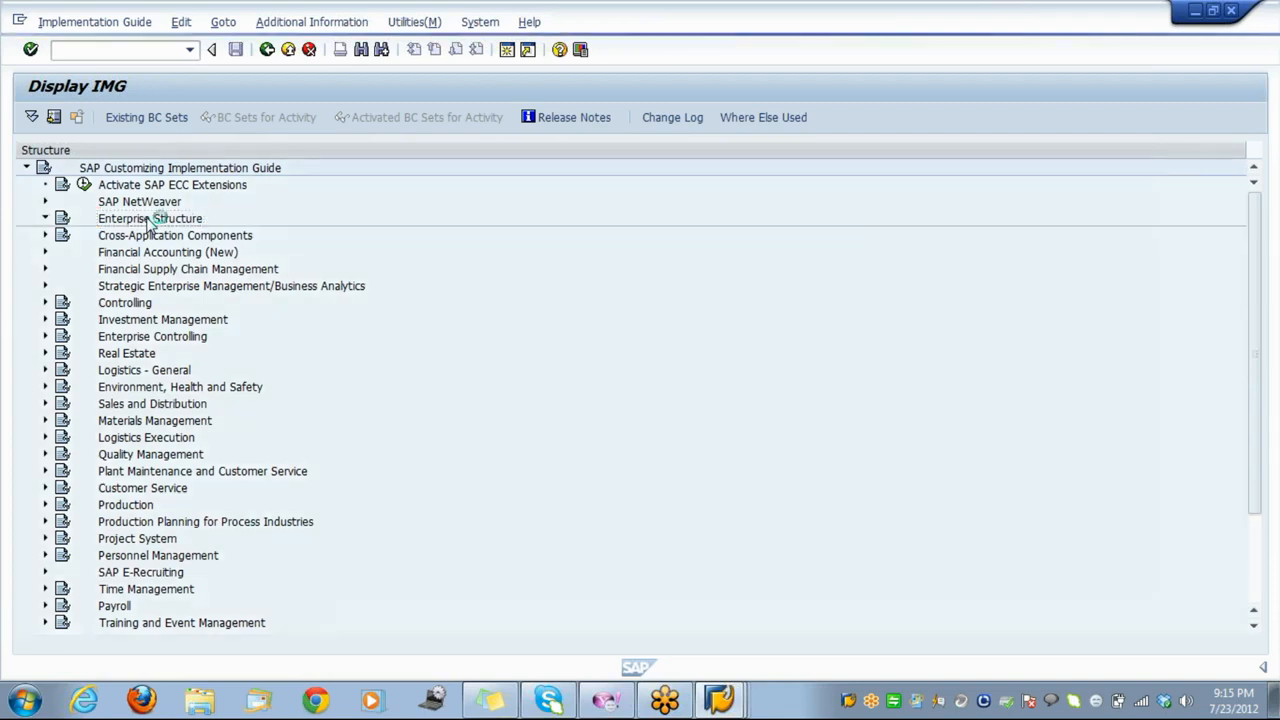
{"action": "key", "text": "Down"}
{"action": "key", "text": "Down"}
{"action": "key", "text": "Right"}
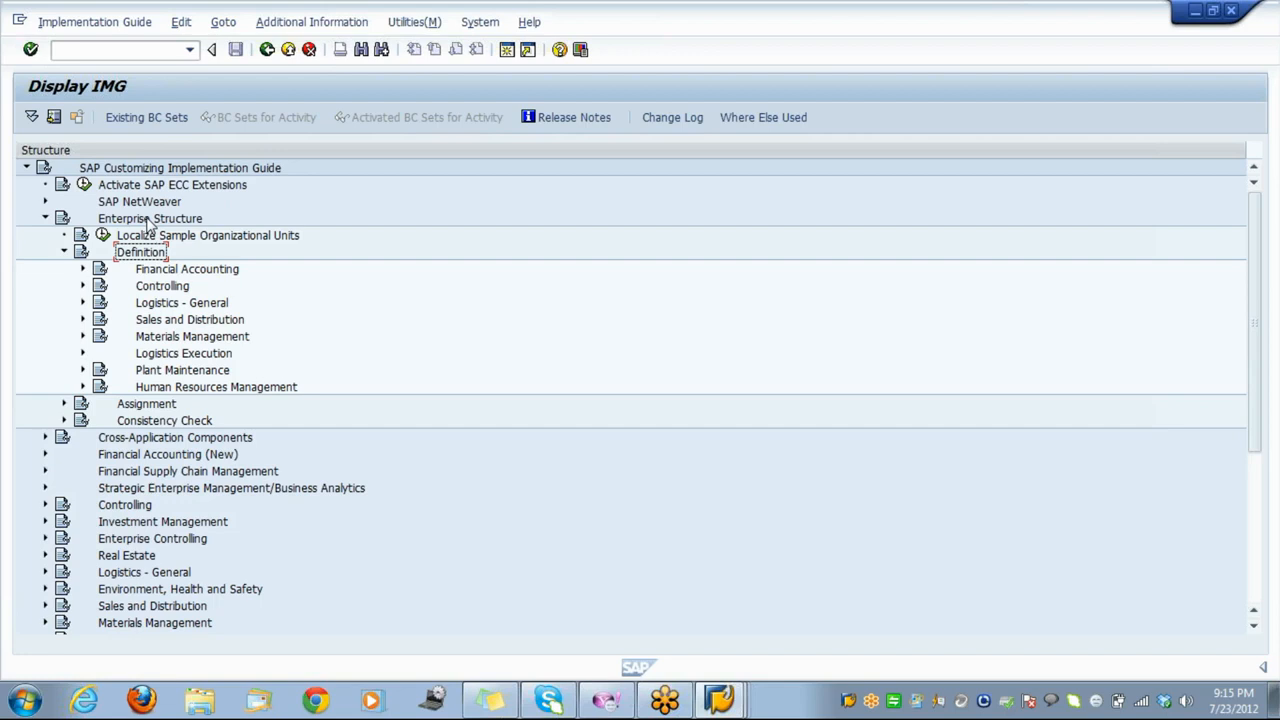
{"action": "key", "text": "Down"}
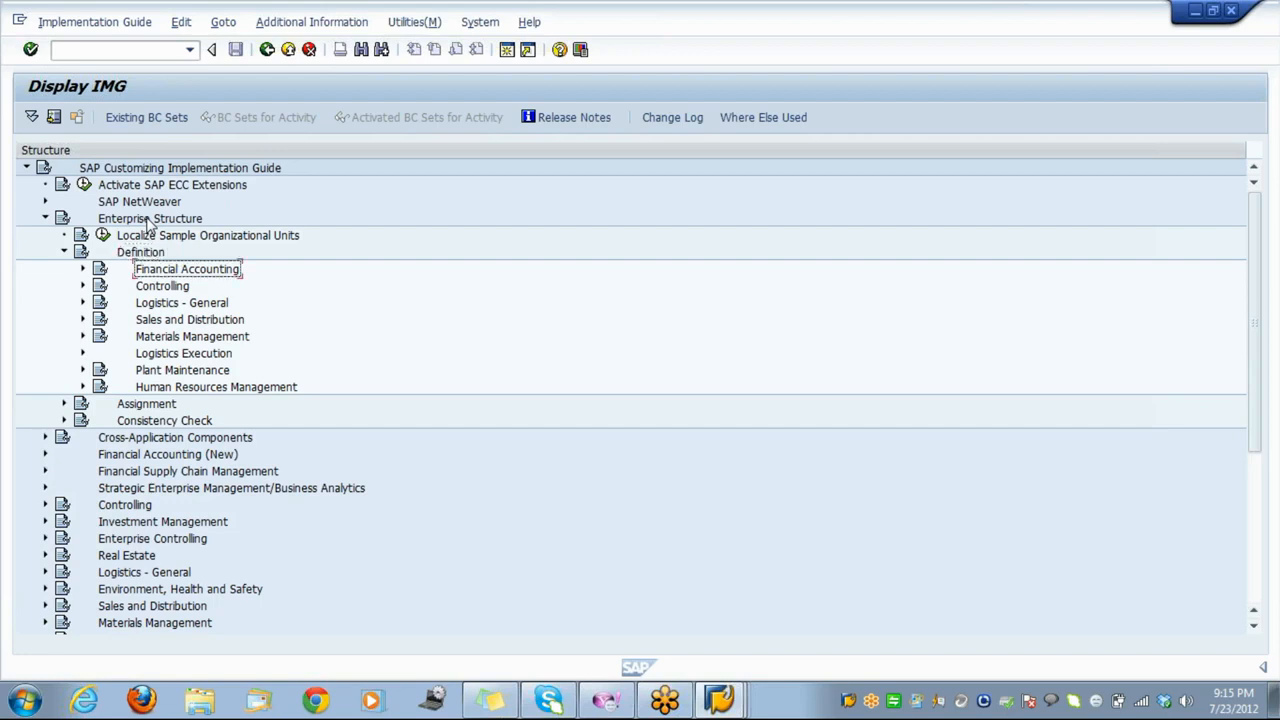
{"action": "key", "text": "Down"}
{"action": "key", "text": "Right"}
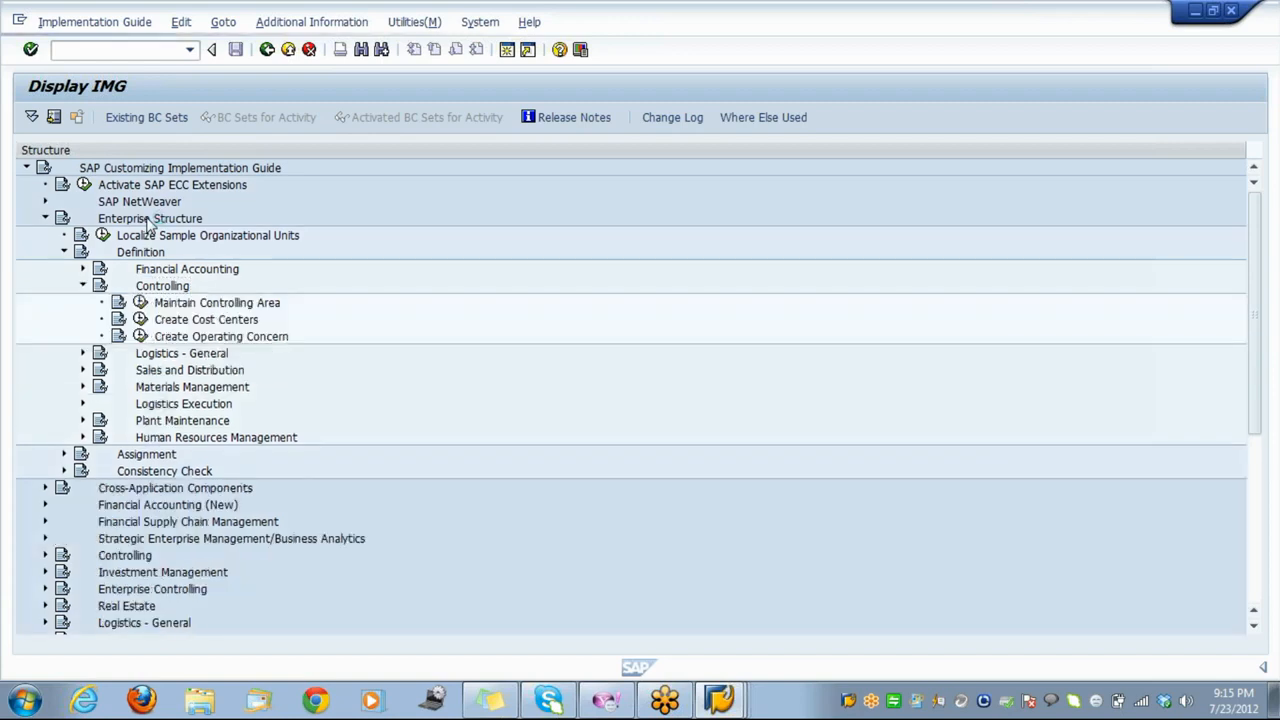
Execute Maintain Controlling Area under Controlling and choose the Maintain Controlling Area activity.
{"action": "key", "text": "Down"}
{"action": "key", "text": "Left"}
{"action": "key", "text": "Return"}
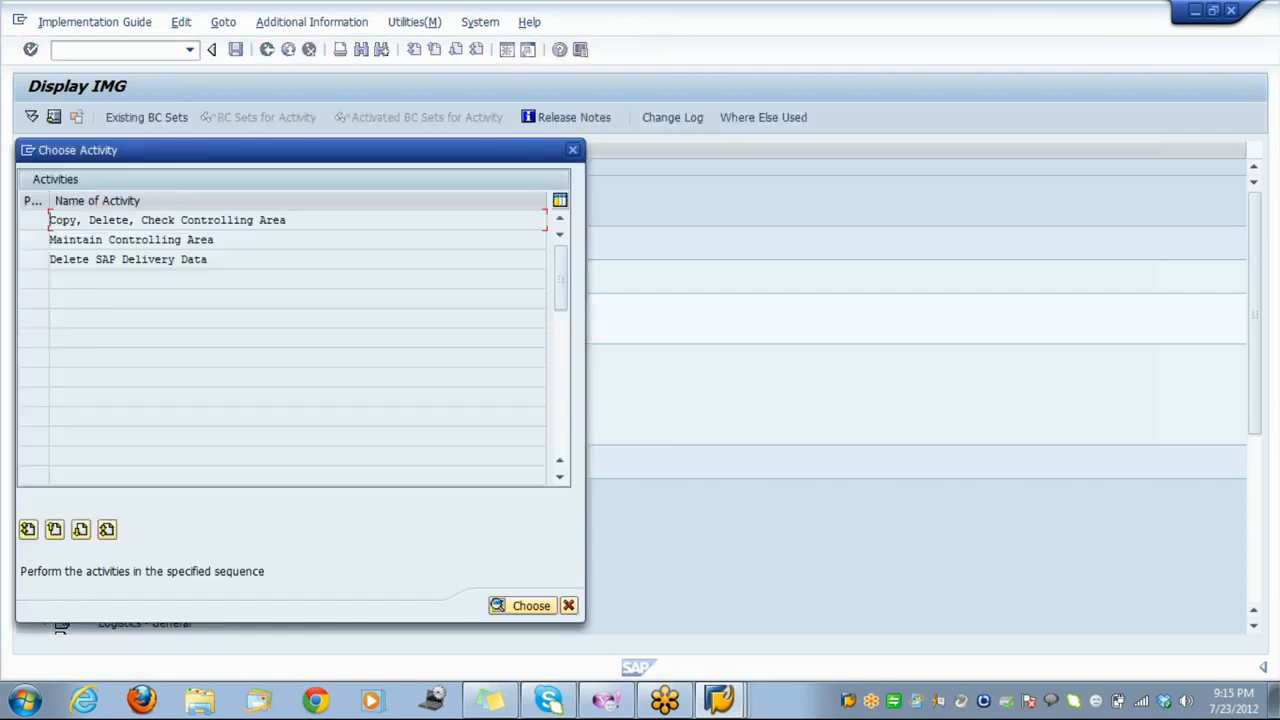
{"action": "left_click", "coordinate": [157, 243]}
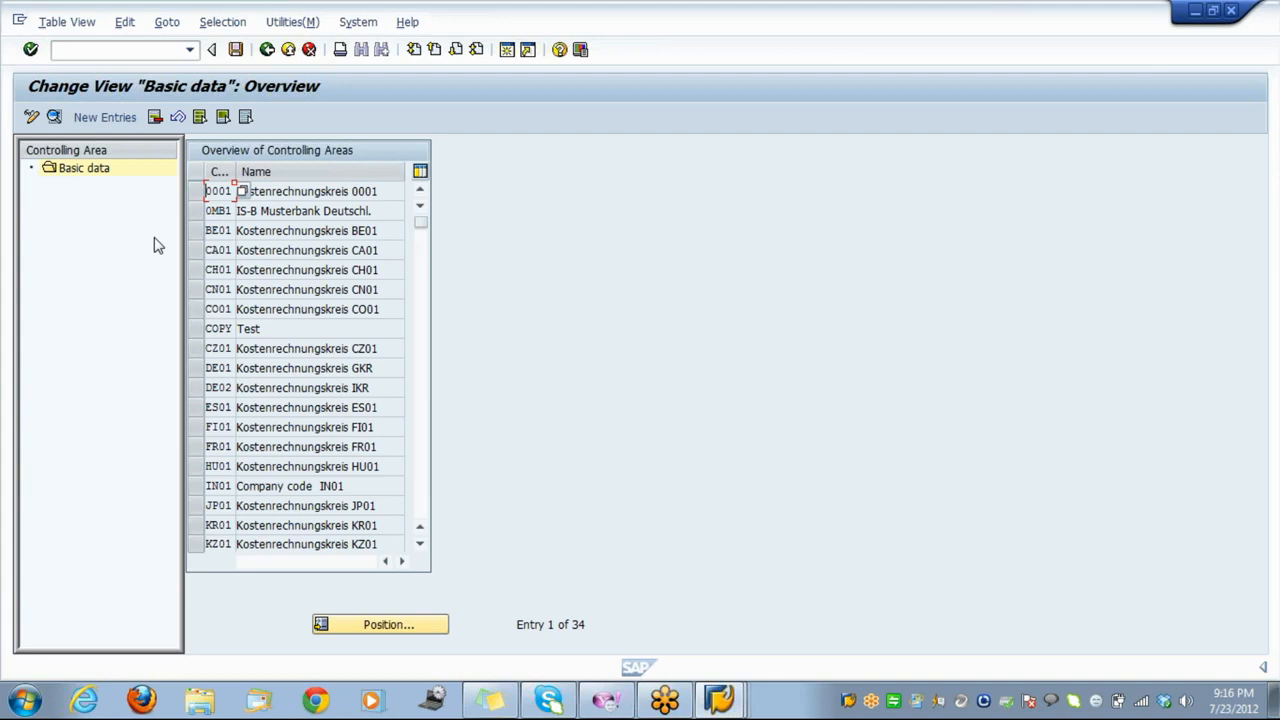
{"action": "left_click", "coordinate": [196, 190]}
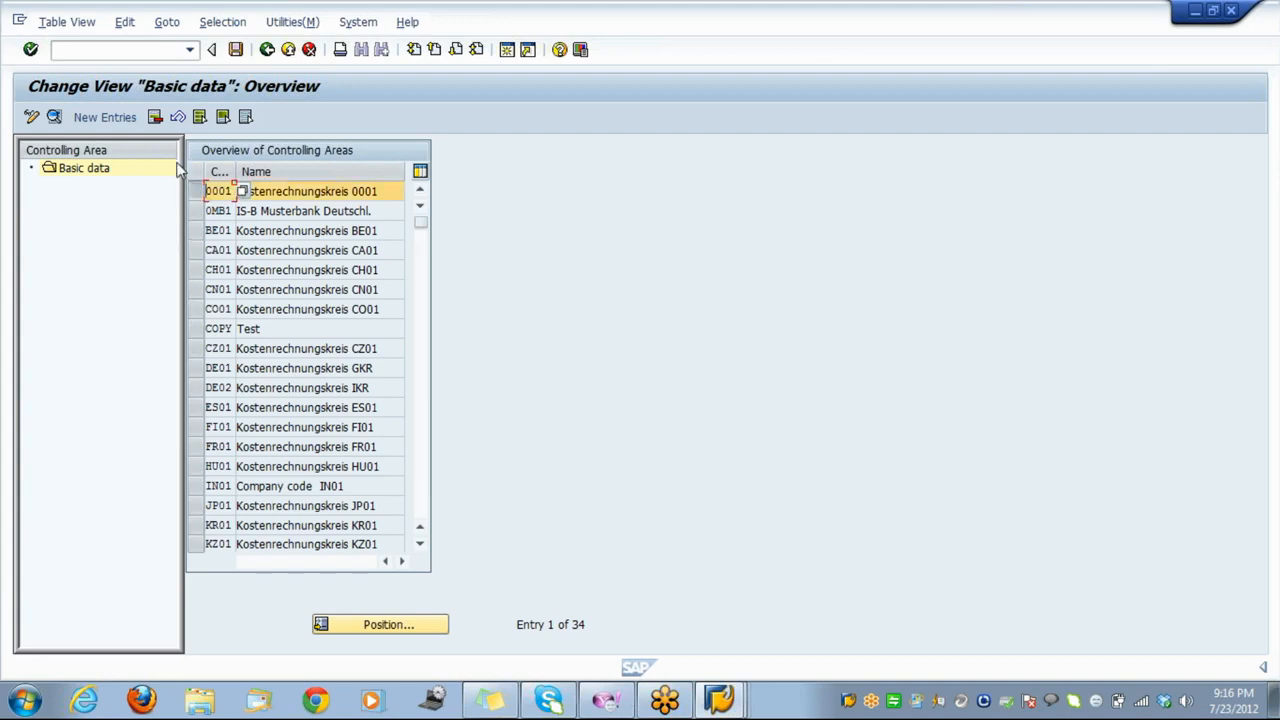
{"action": "left_click", "coordinate": [104, 117]}
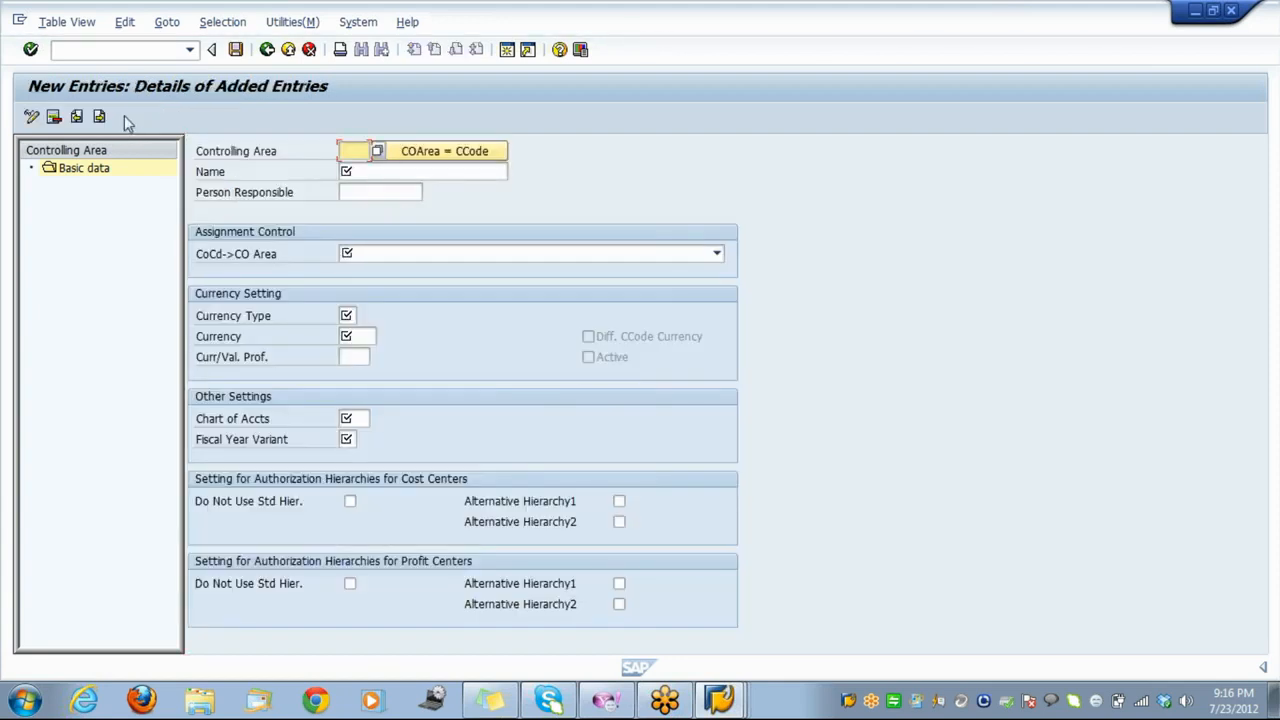
{"action": "left_click", "coordinate": [308, 50]}
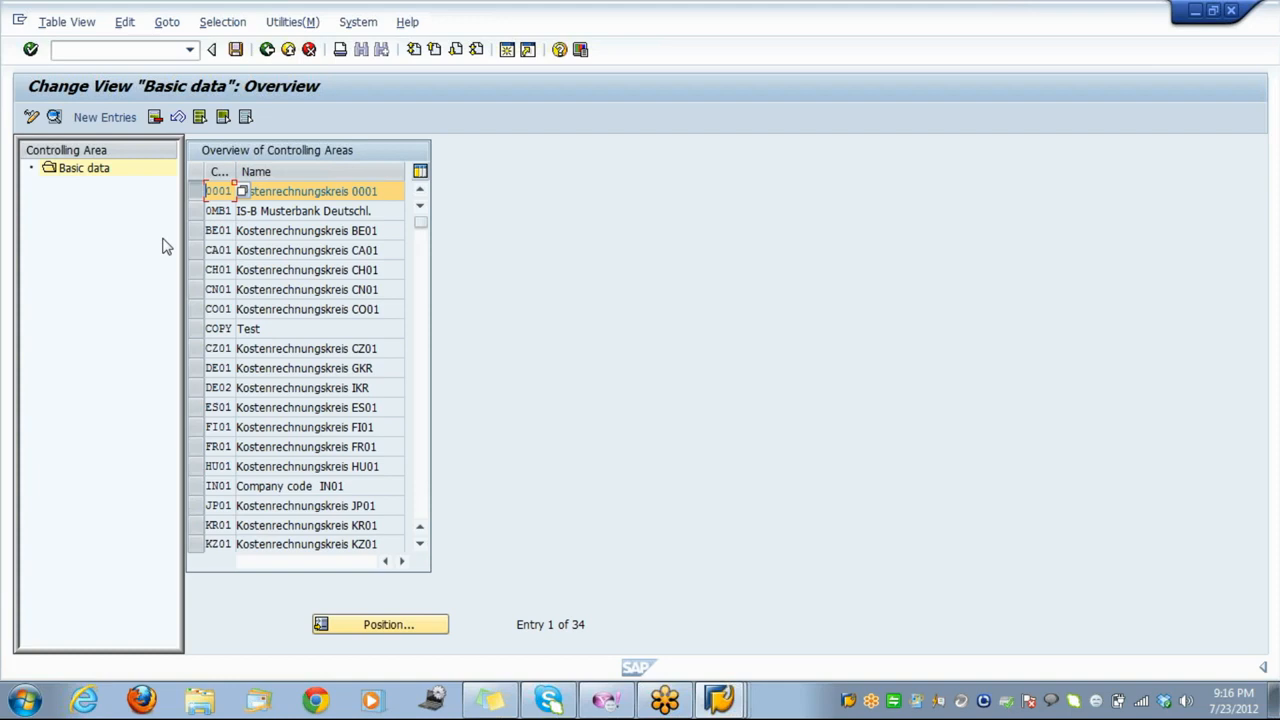
{"action": "left_click", "coordinate": [308, 50]}
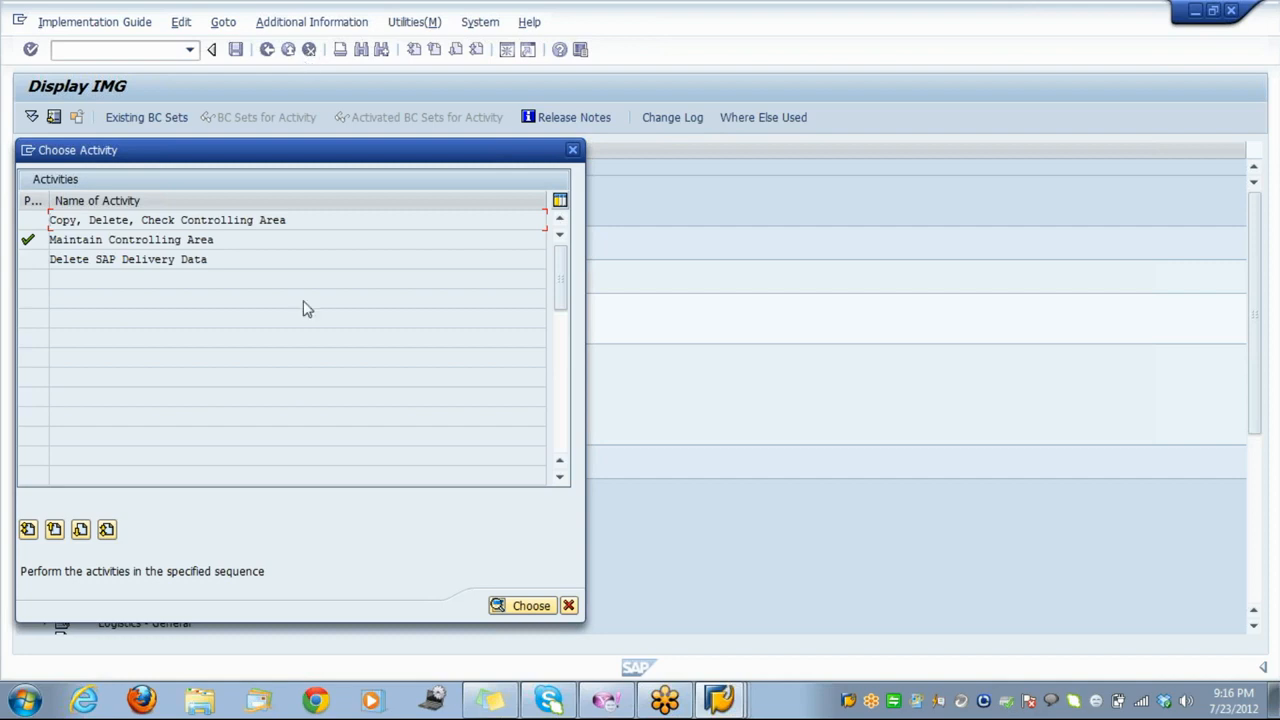
{"action": "left_click", "coordinate": [572, 151]}
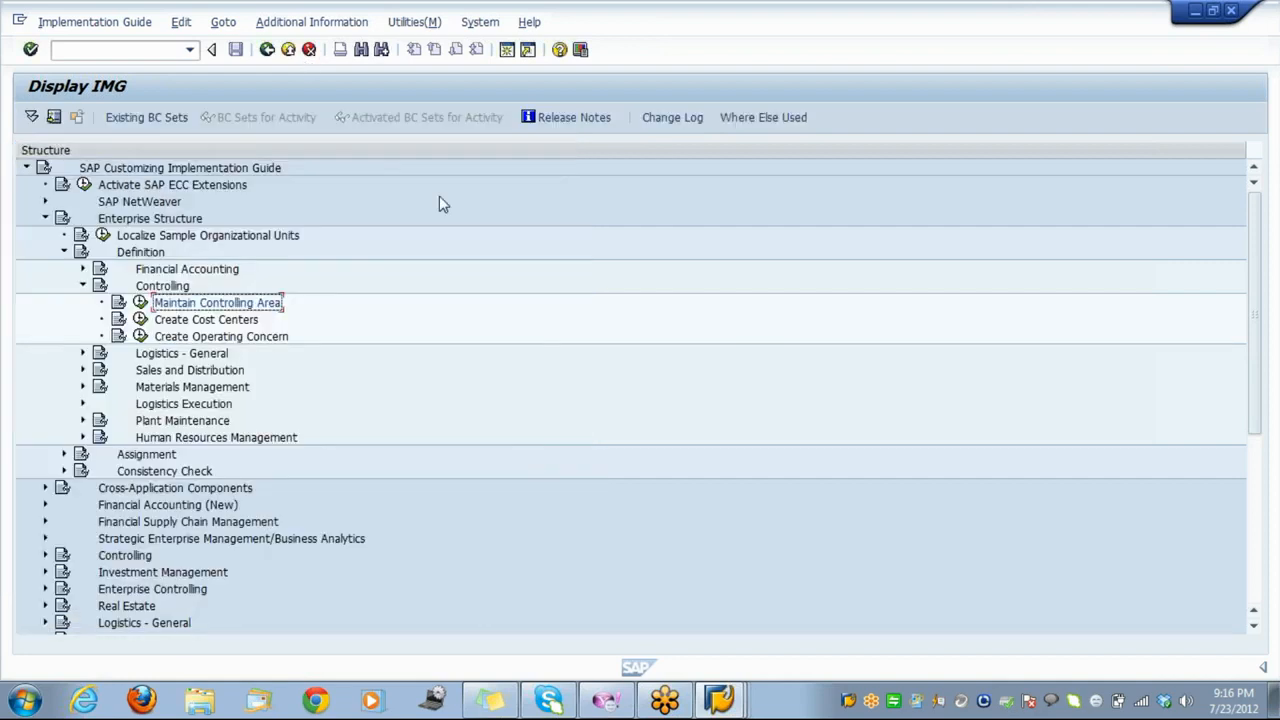
Expand the SAP Utilities node in the IMG structure.
{"action": "key", "text": "Down"}
{"action": "key", "text": "Down"}
{"action": "key", "text": "Down"}
{"action": "key", "text": "Down"}
{"action": "key", "text": "Down"}
{"action": "key", "text": "Down"}
{"action": "key", "text": "Down"}
{"action": "key", "text": "Down"}
{"action": "key", "text": "Down"}
{"action": "key", "text": "Down"}
{"action": "key", "text": "Down"}
{"action": "key", "text": "Down"}
{"action": "key", "text": "Down"}
{"action": "key", "text": "Down"}
{"action": "key", "text": "Down"}
{"action": "key", "text": "Down"}
{"action": "key", "text": "Down"}
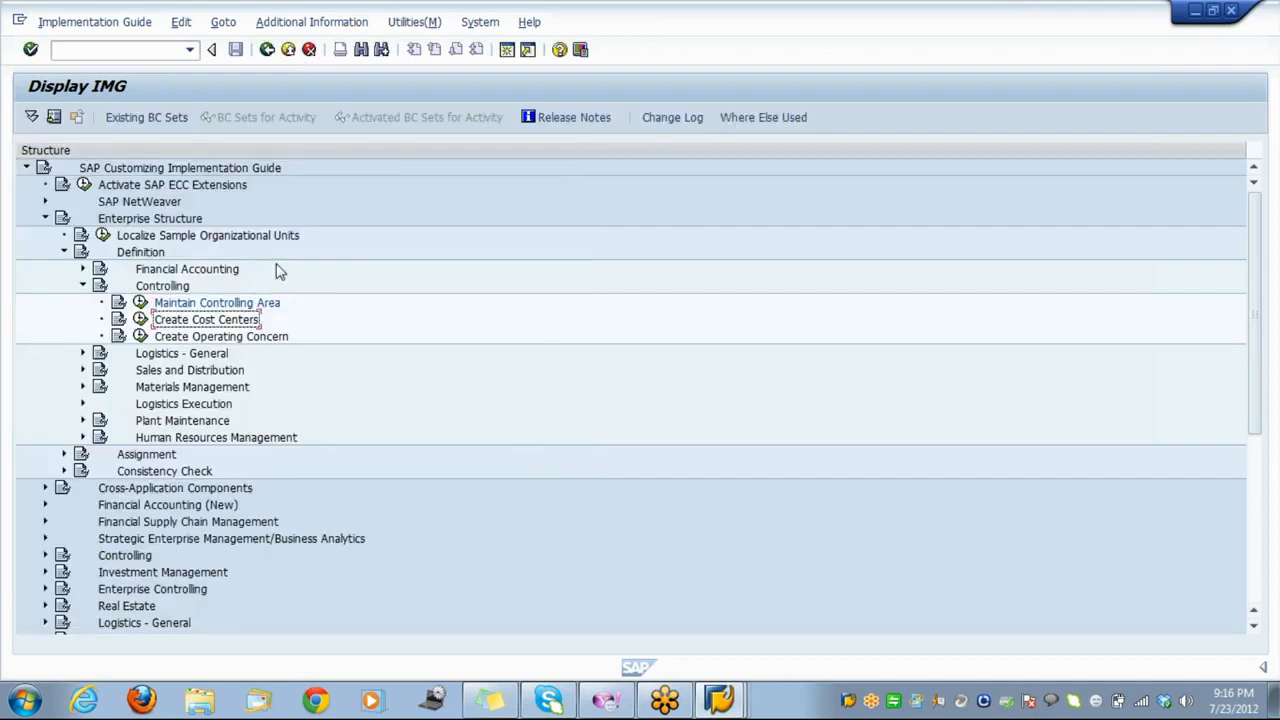
{"action": "key", "text": "Down"}
{"action": "key", "text": "Down"}
{"action": "key", "text": "Down"}
{"action": "key", "text": "Down"}
{"action": "key", "text": "Down"}
{"action": "key", "text": "Down"}
{"action": "key", "text": "Down"}
{"action": "key", "text": "Down"}
{"action": "key", "text": "Down"}
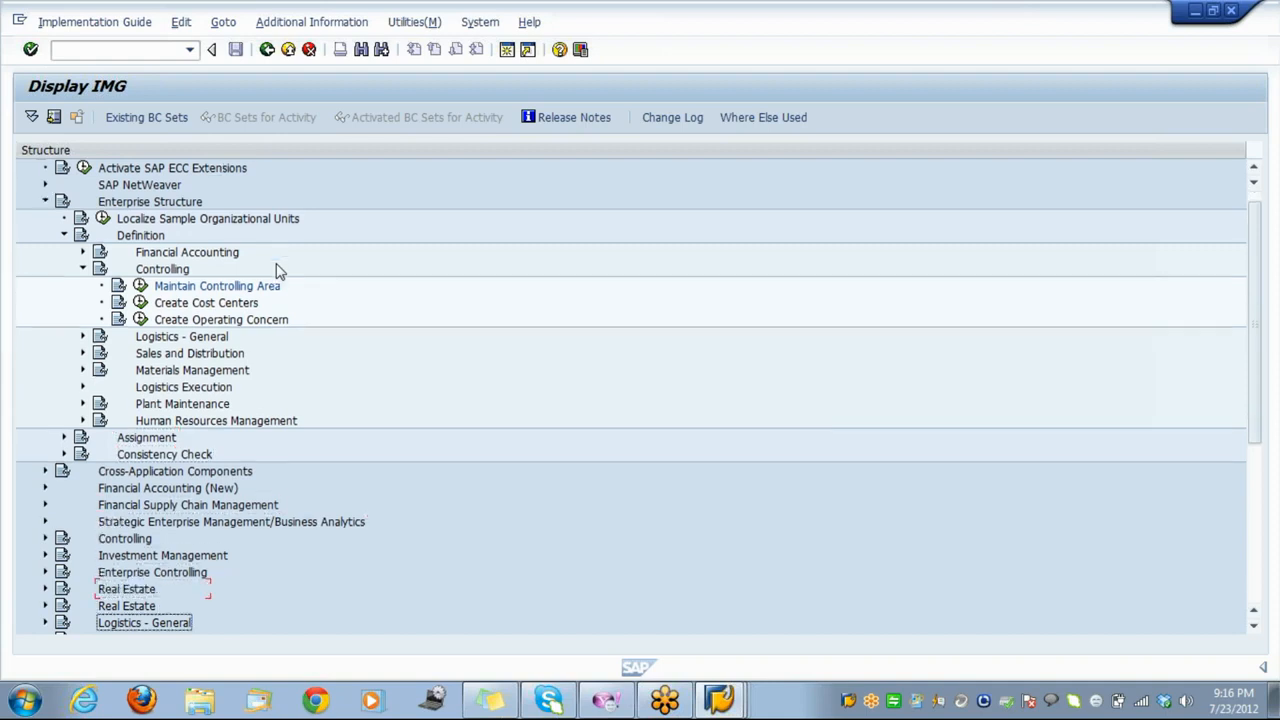
{"action": "key", "text": "Down"}
{"action": "key", "text": "Down"}
{"action": "key", "text": "Down"}
{"action": "key", "text": "Down"}
{"action": "key", "text": "Down"}
{"action": "key", "text": "Down"}
{"action": "key", "text": "Down"}
{"action": "key", "text": "Down"}
{"action": "key", "text": "Down"}
{"action": "key", "text": "Down"}
{"action": "key", "text": "Down"}
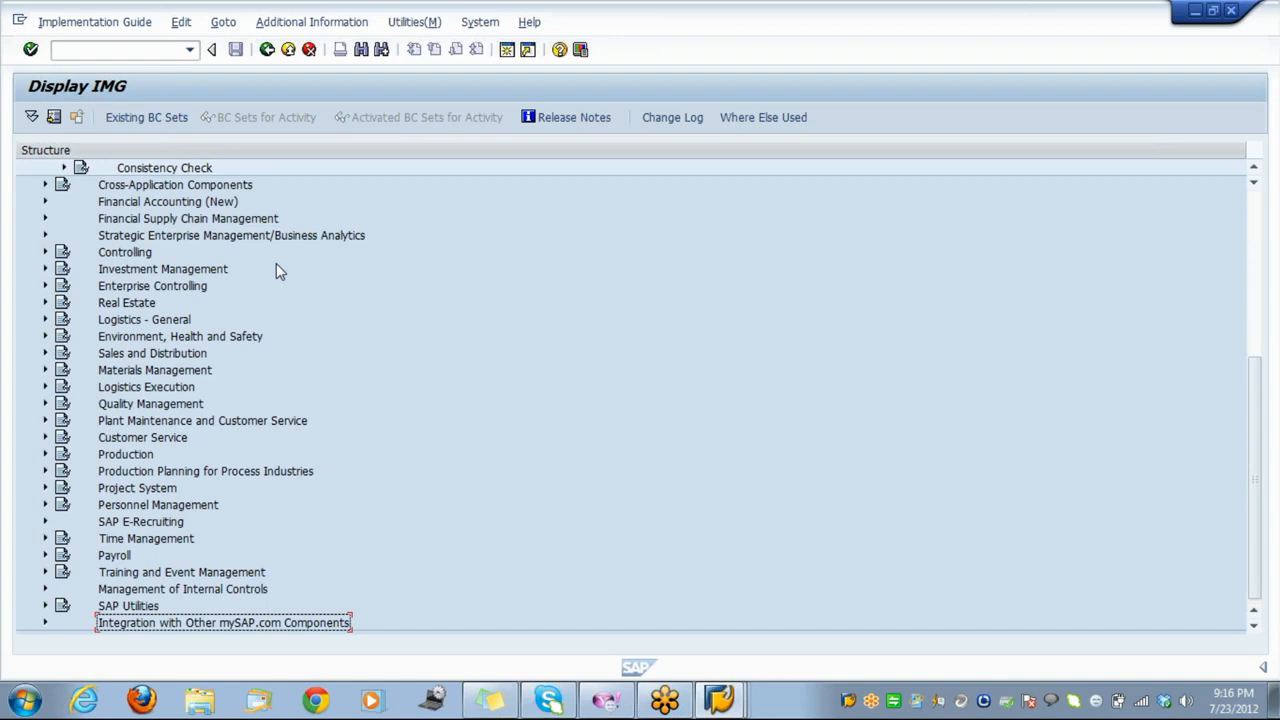
{"action": "key", "text": "Up"}
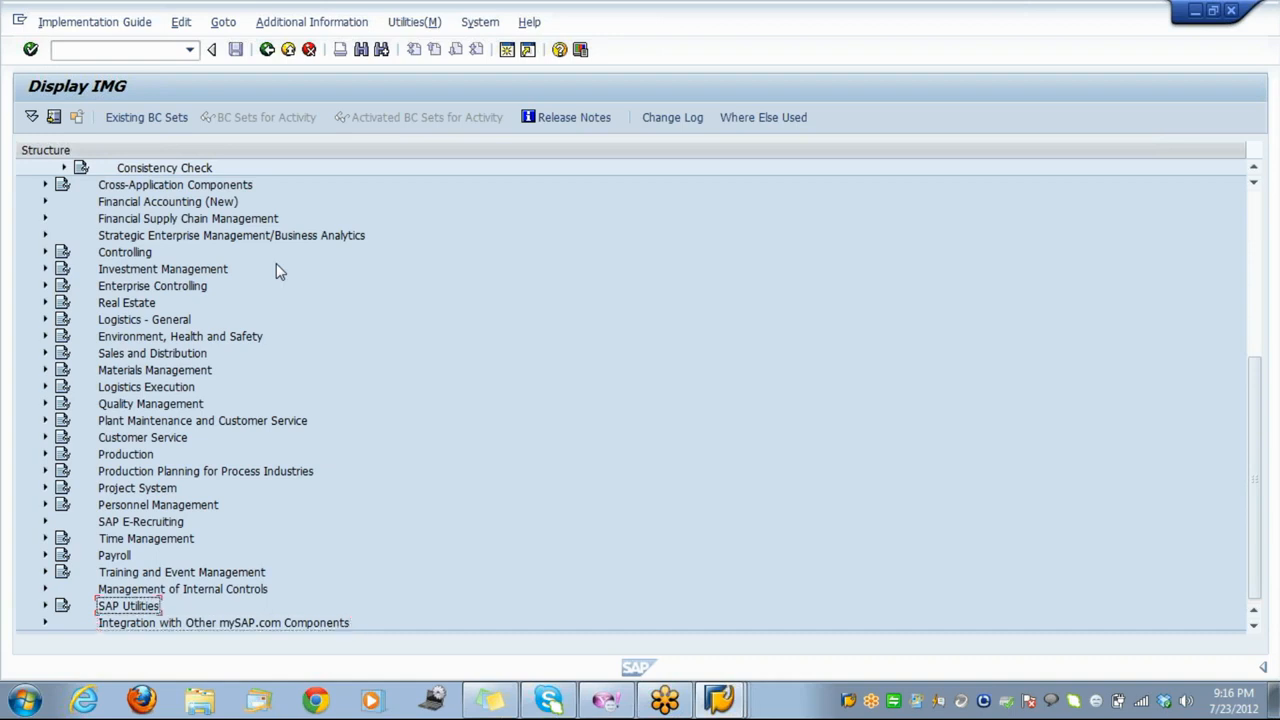
{"action": "key", "text": "Right"}
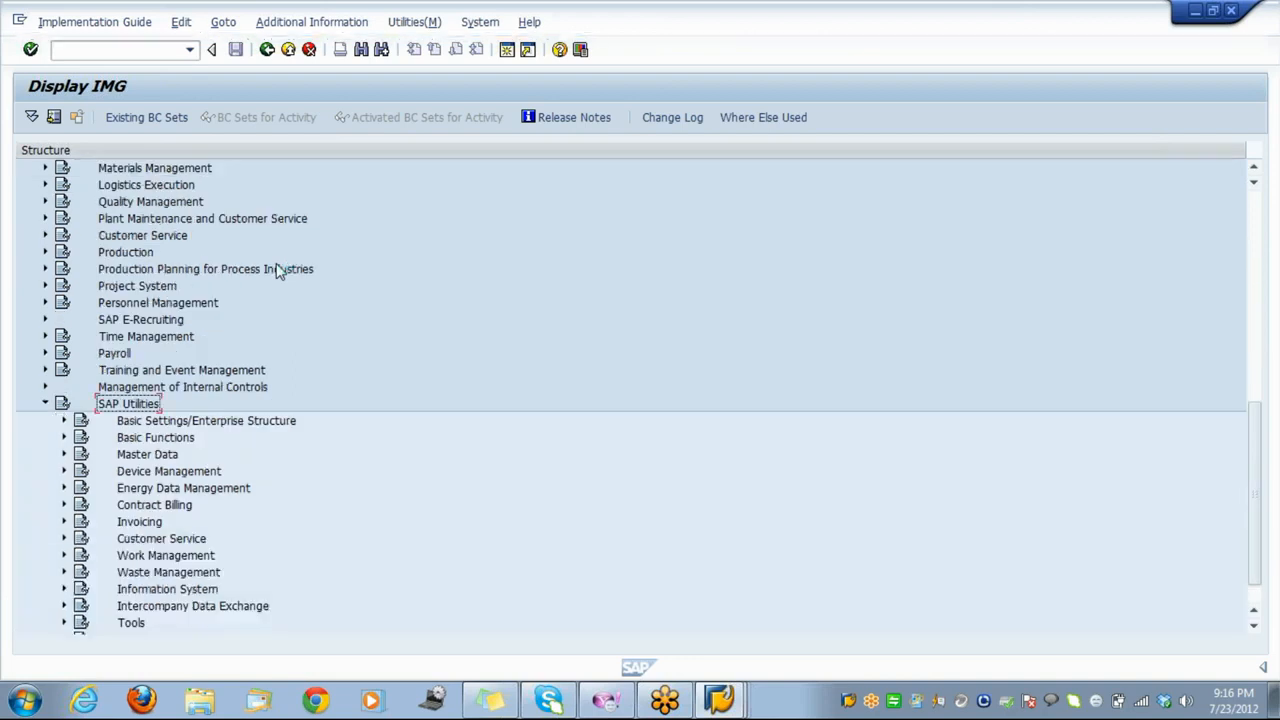
Expand the Master Data node under SAP Utilities.
{"action": "key", "text": "Down"}
{"action": "key", "text": "Down"}
{"action": "key", "text": "Down"}
{"action": "key", "text": "Down"}
{"action": "key", "text": "Down"}
{"action": "key", "text": "Down"}
{"action": "key", "text": "Down"}
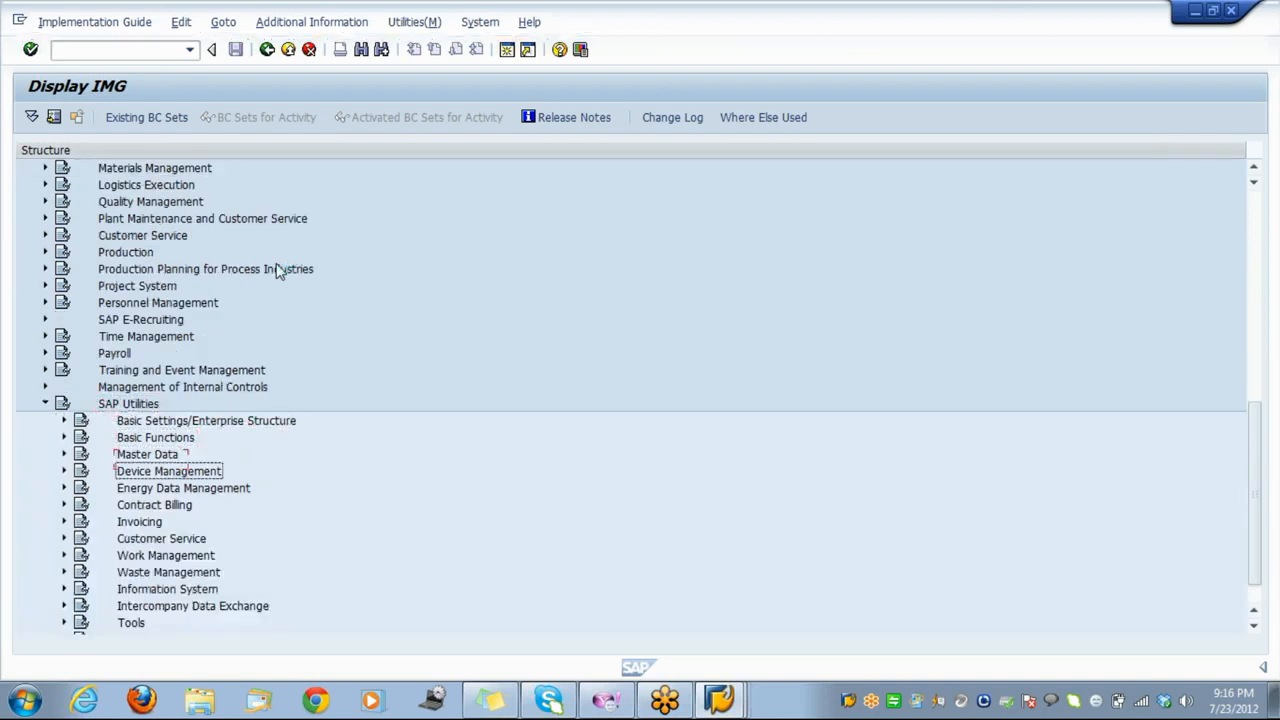
{"action": "key", "text": "Up"}
{"action": "key", "text": "Up"}
{"action": "key", "text": "Up"}
{"action": "key", "text": "Up"}
{"action": "key", "text": "Up"}
{"action": "key", "text": "Up"}
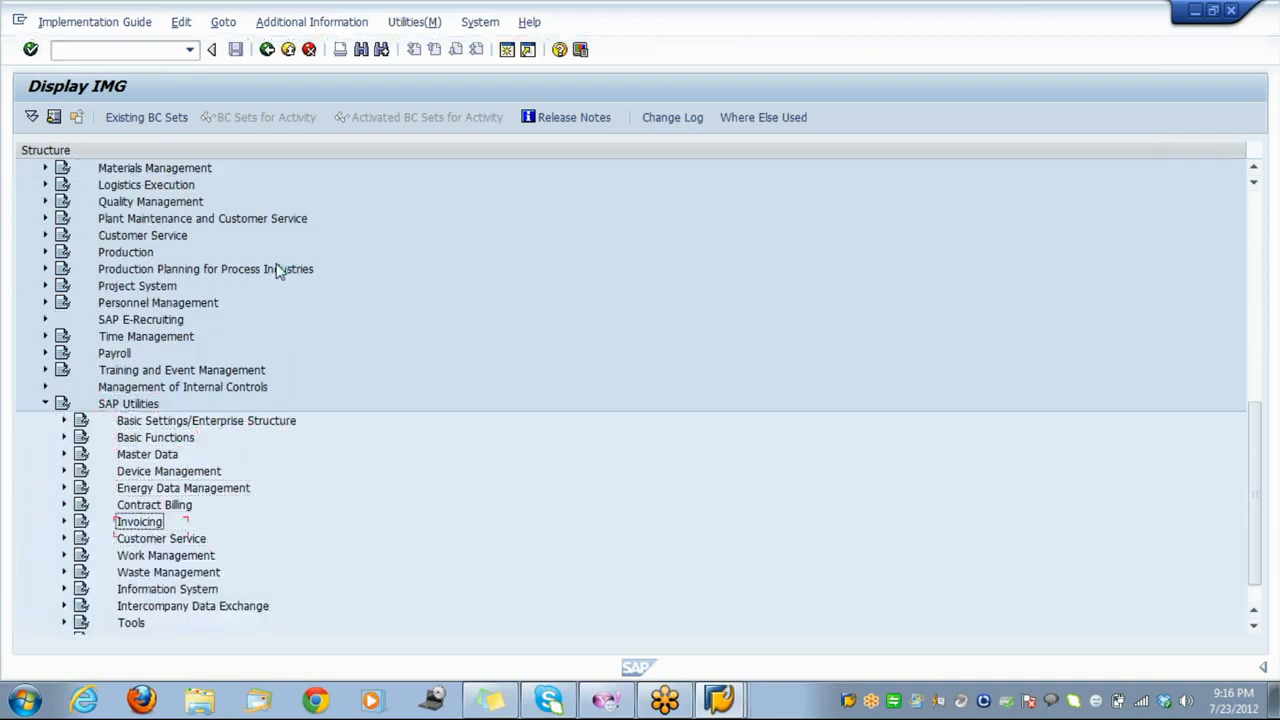
{"action": "key", "text": "Down"}
{"action": "key", "text": "Right"}
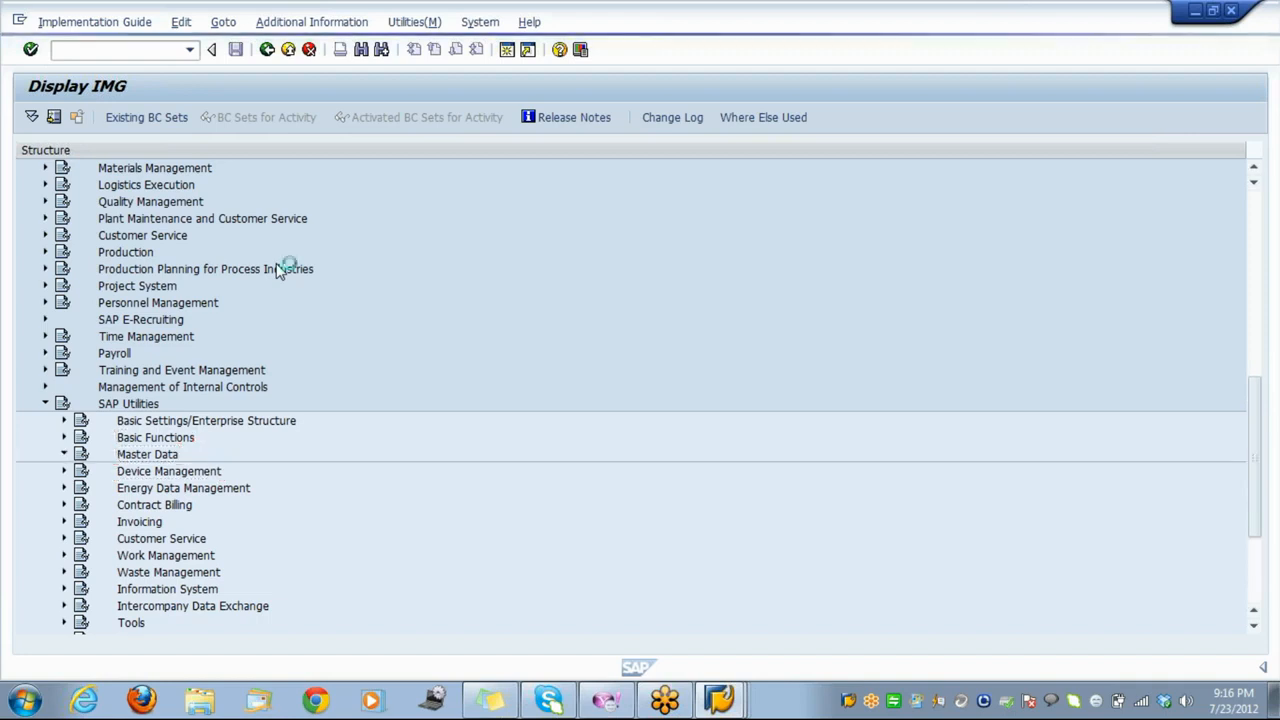
Expand Connection Object under Master Data and execute Define Field Selection for Connection Objects.
{"action": "key", "text": "Down"}
{"action": "key", "text": "Down"}
{"action": "key", "text": "Down"}
{"action": "key", "text": "Down"}
{"action": "key", "text": "Down"}
{"action": "key", "text": "Up"}
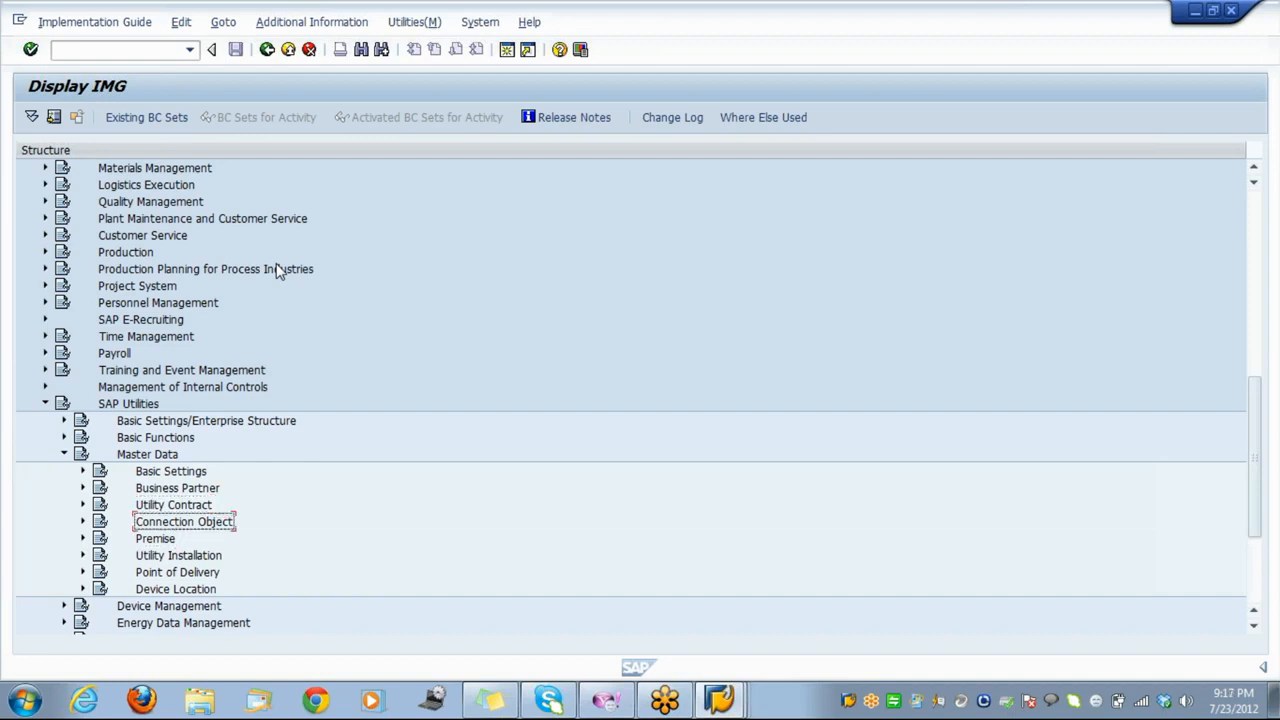
{"action": "key", "text": "Right"}
{"action": "key", "text": "Down"}
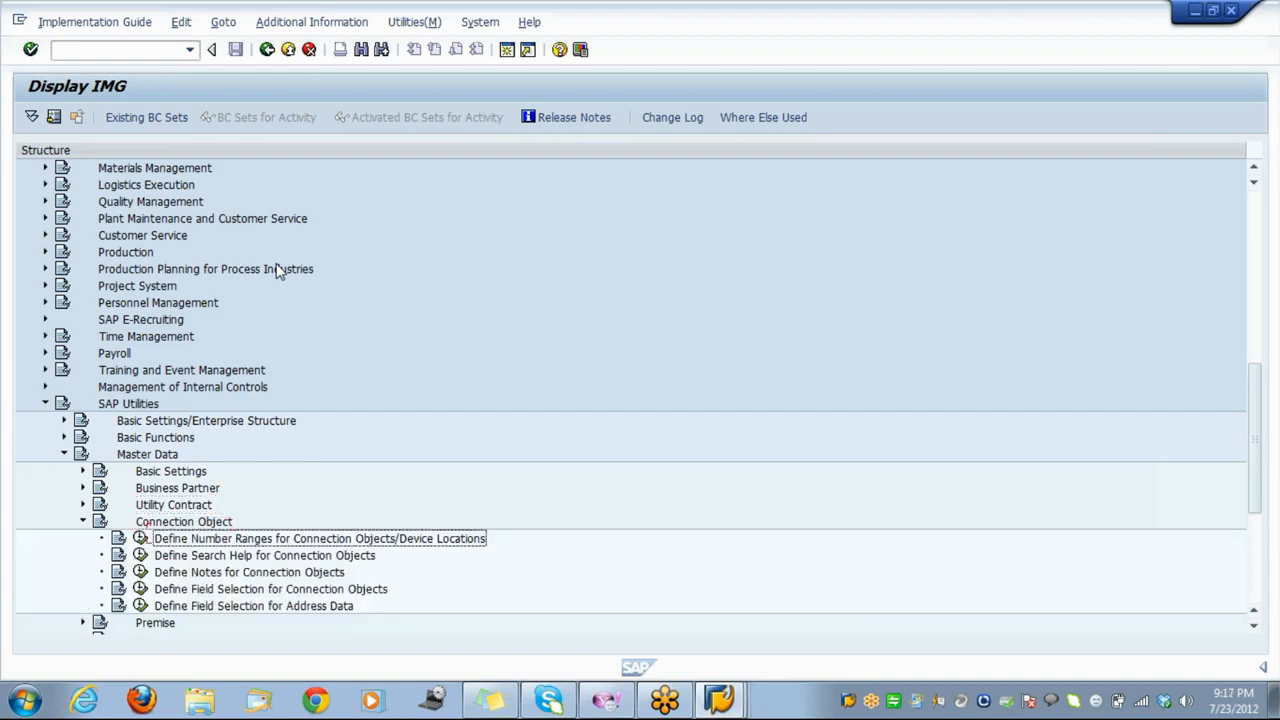
{"action": "key", "text": "Down"}
{"action": "key", "text": "Down"}
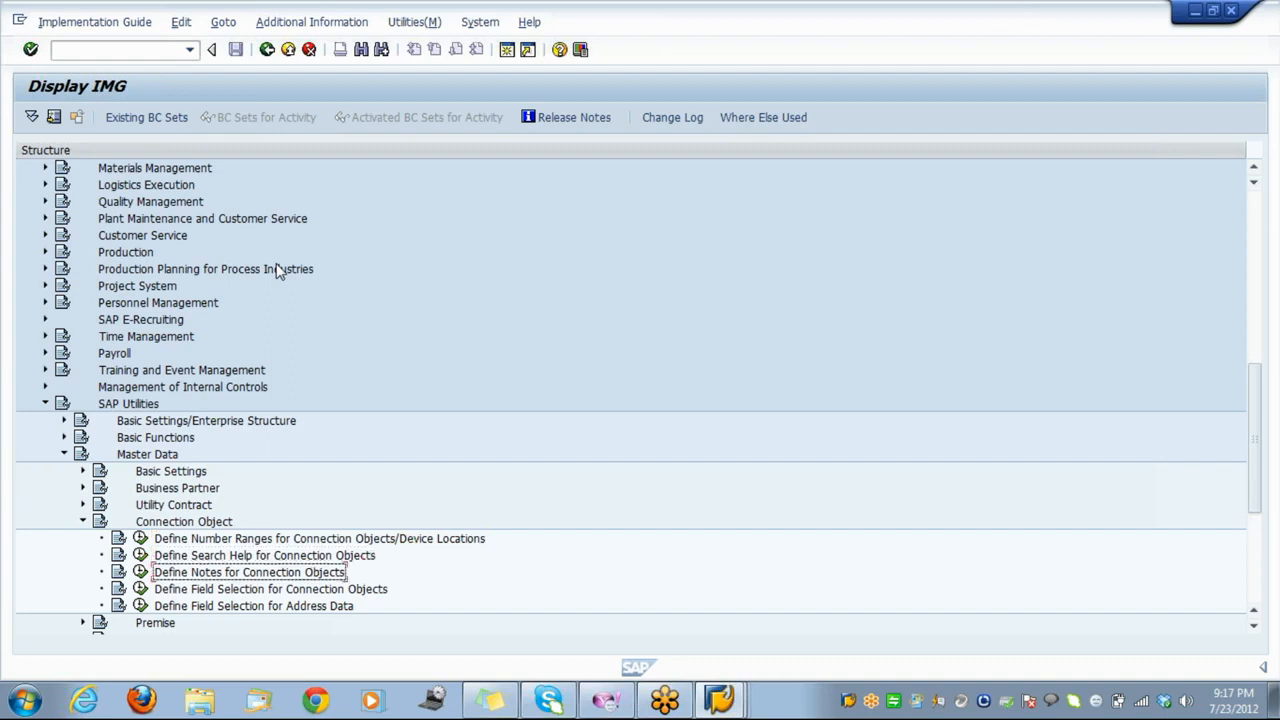
{"action": "key", "text": "Down"}
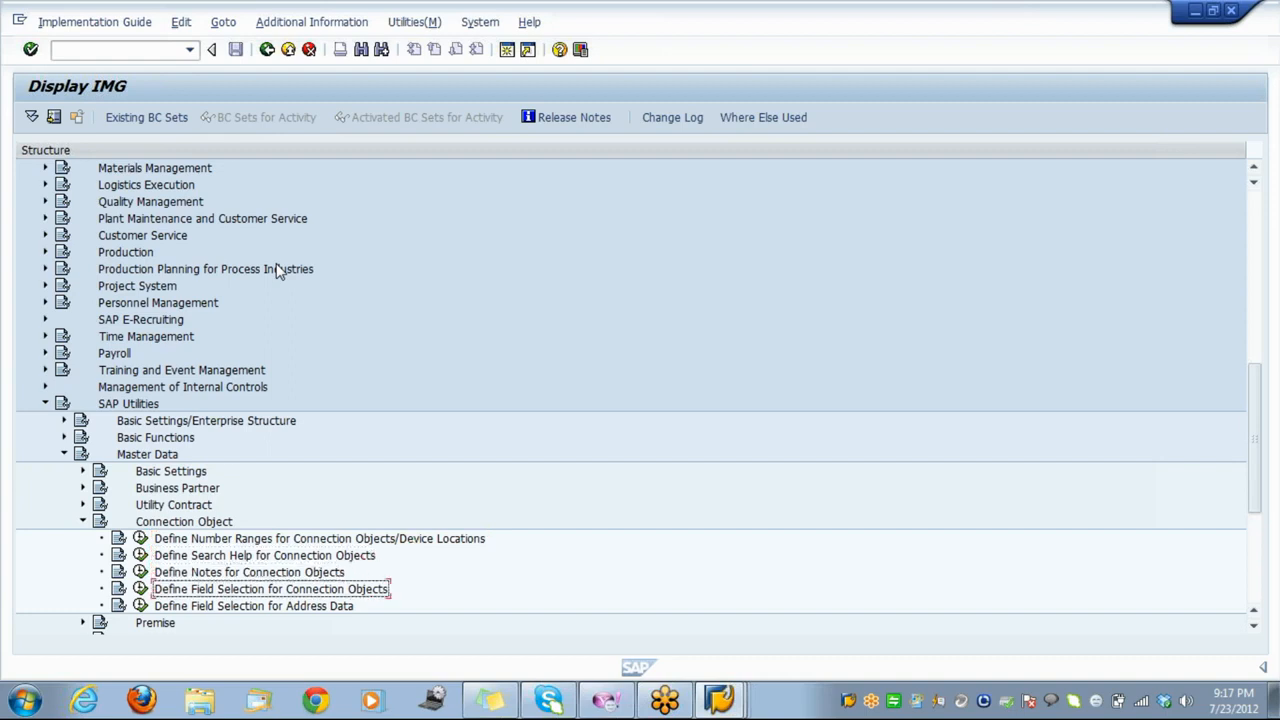
{"action": "key", "text": "Return"}
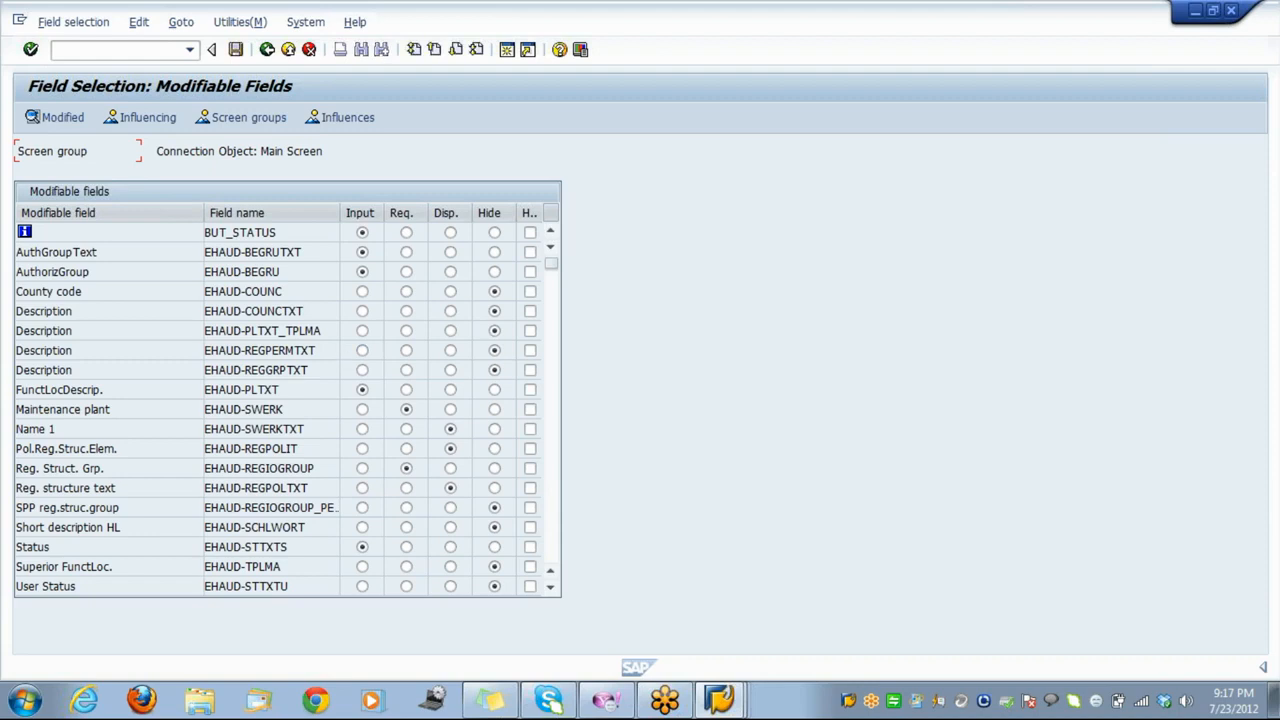
Change the Maintenance plant field (EHAUD-SWERK) to Input and save the field selection under customizing request ECCK900021.
{"action": "left_click", "coordinate": [551, 555]}
{"action": "left_click_drag", "start_coordinate": [556, 556], "coordinate": [557, 293]}
{"action": "left_click", "coordinate": [237, 51]}
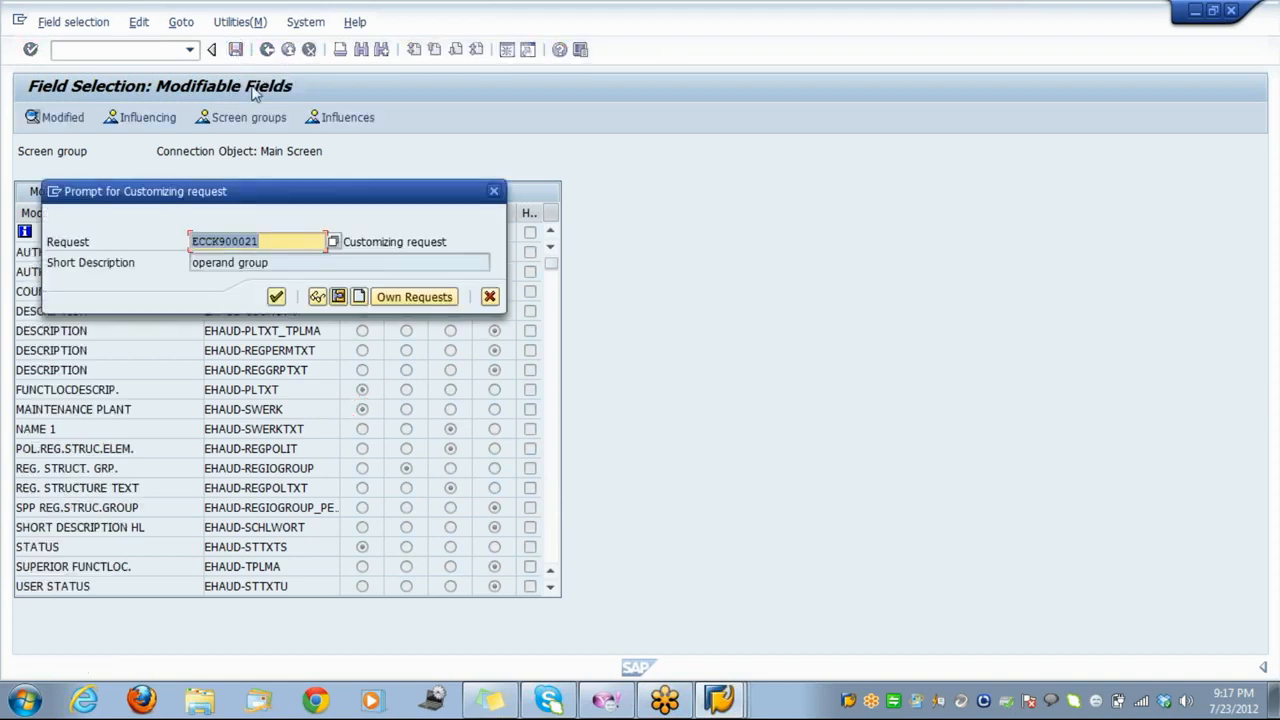
{"action": "left_click", "coordinate": [276, 297]}
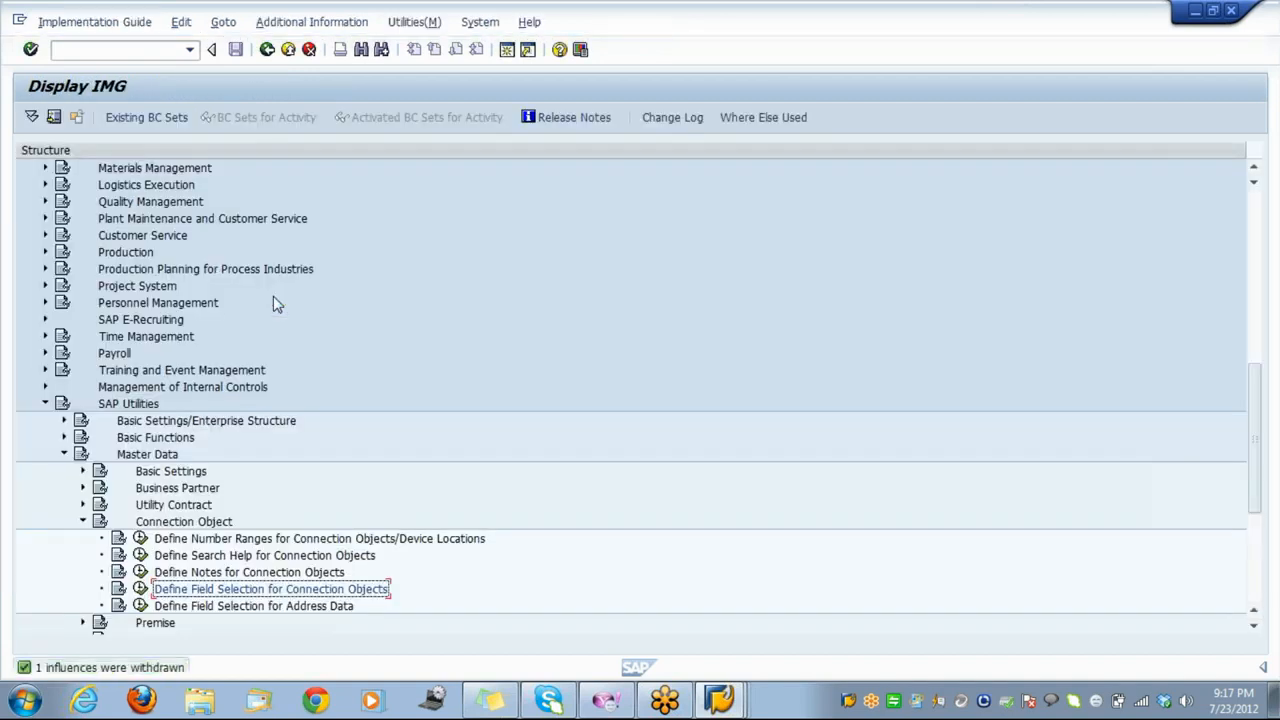
Switch to the Create Connection Object: 1 session and validate its entries again with maintenance plant TATA.
{"action": "key", "text": "F10"}
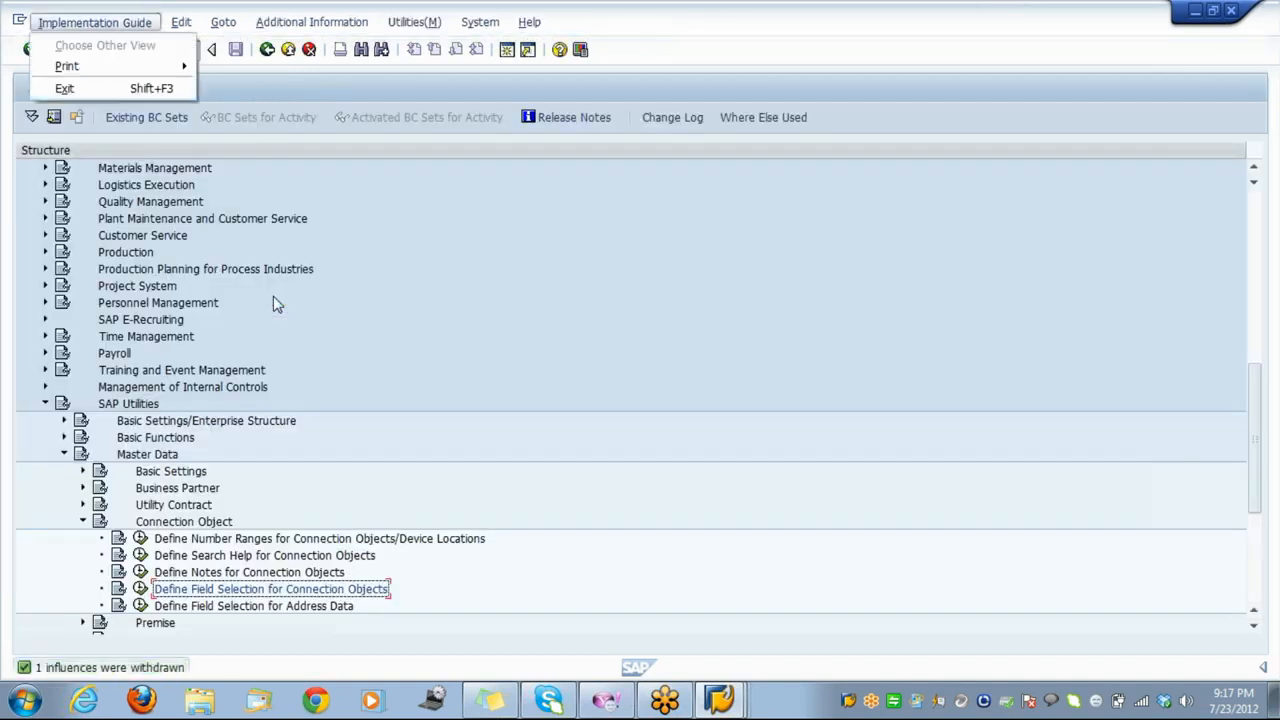
{"action": "key", "text": "Escape"}
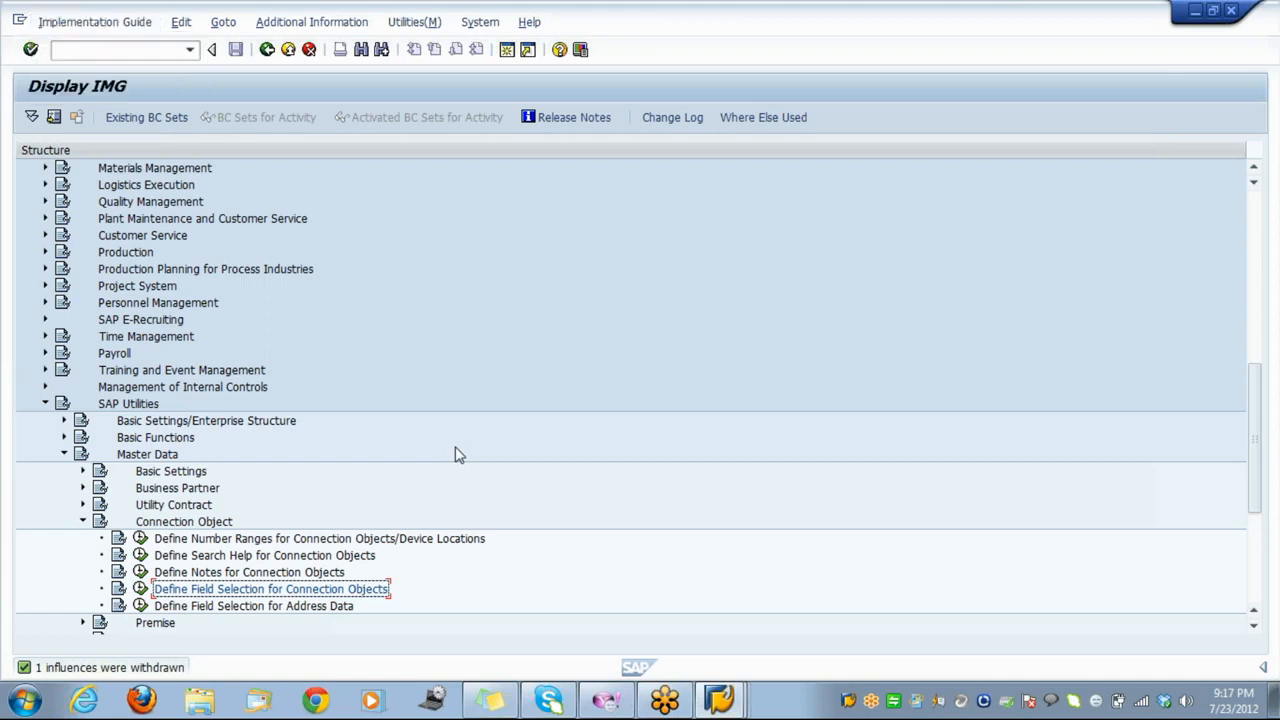
{"action": "left_click", "coordinate": [717, 707]}
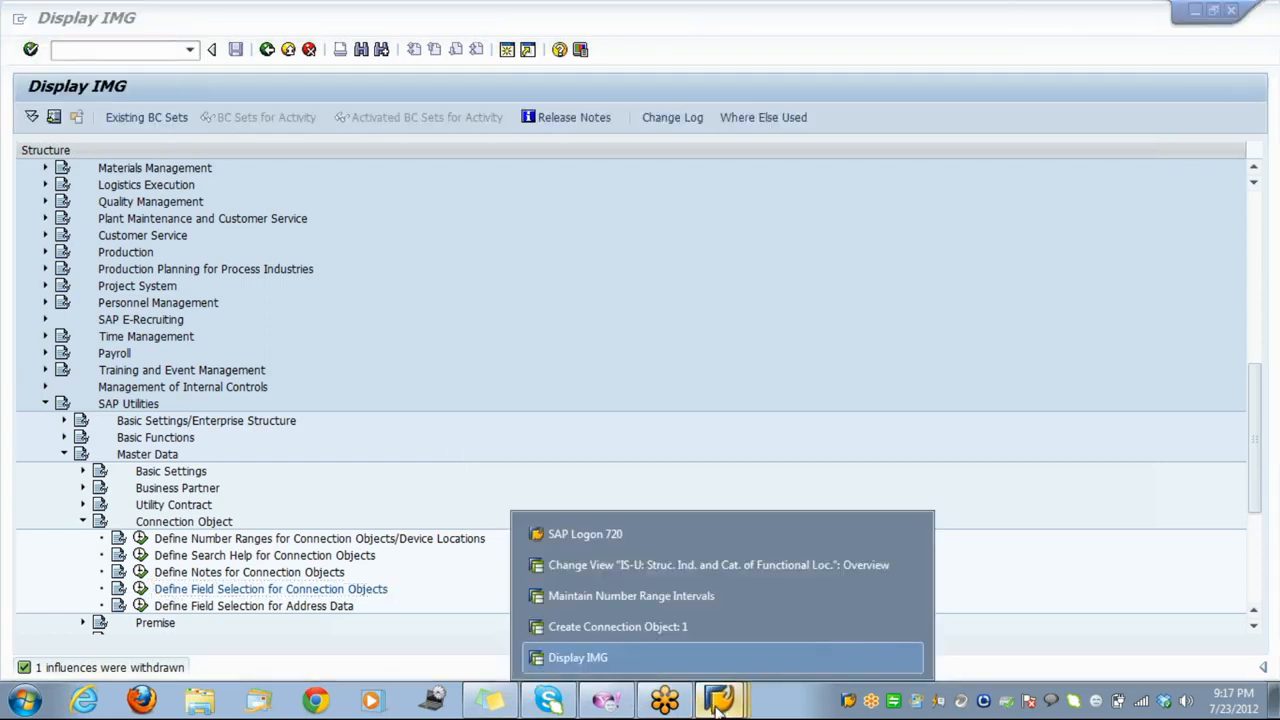
{"action": "left_click", "coordinate": [700, 625]}
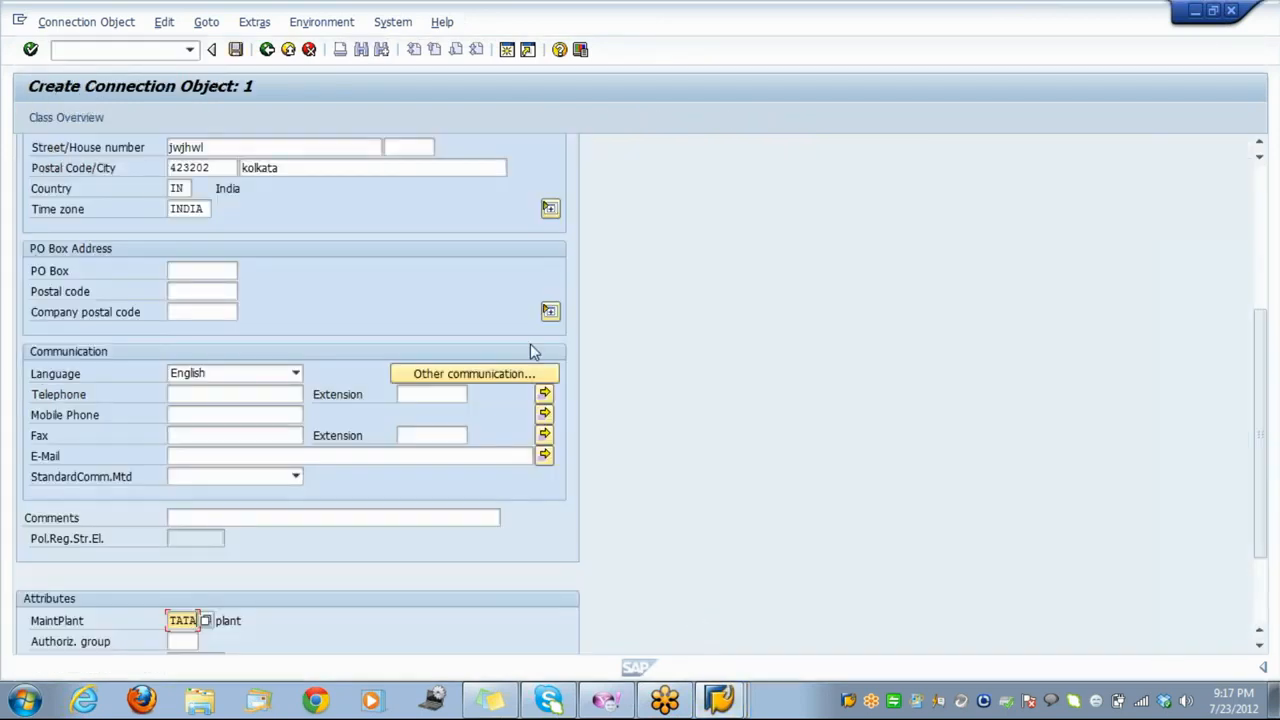
{"action": "key", "text": "Return"}
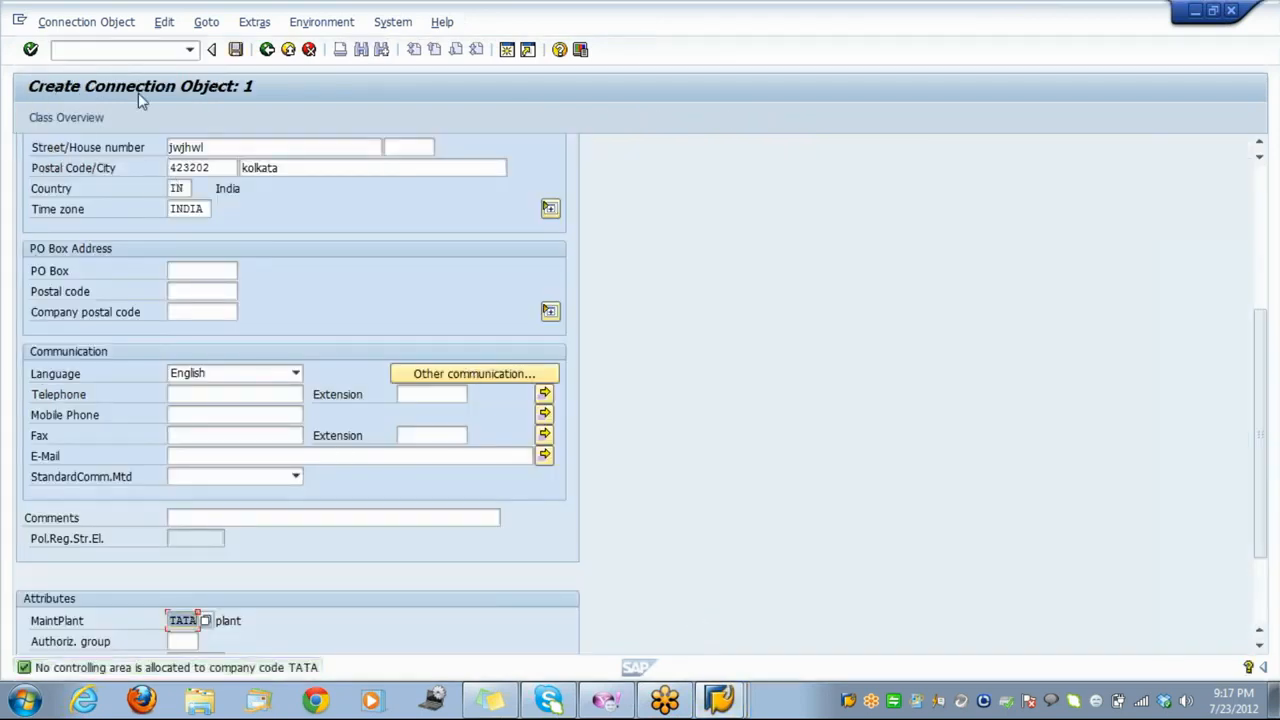
Restart transaction ES55 with /nes55 and begin a new connection object without entering a number.
{"action": "left_click", "coordinate": [112, 50]}
{"action": "type", "text": "/"}
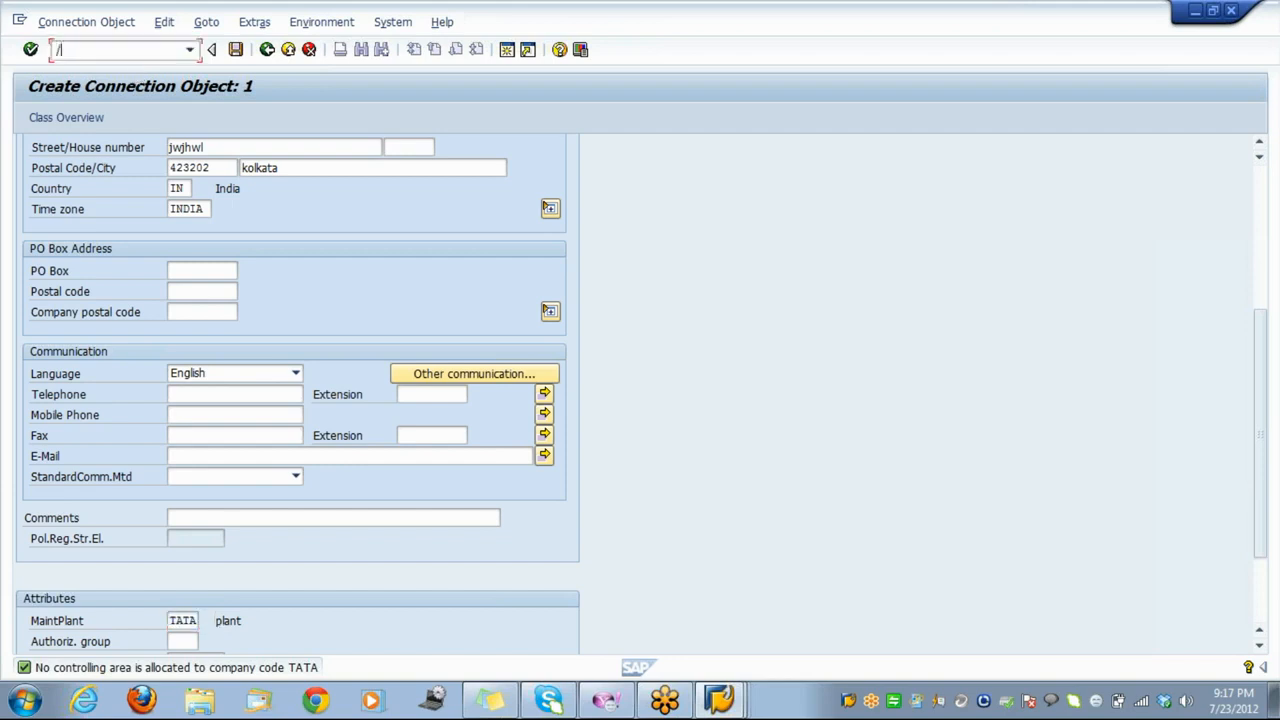
{"action": "type", "text": "nes55"}
{"action": "key", "text": "Return"}
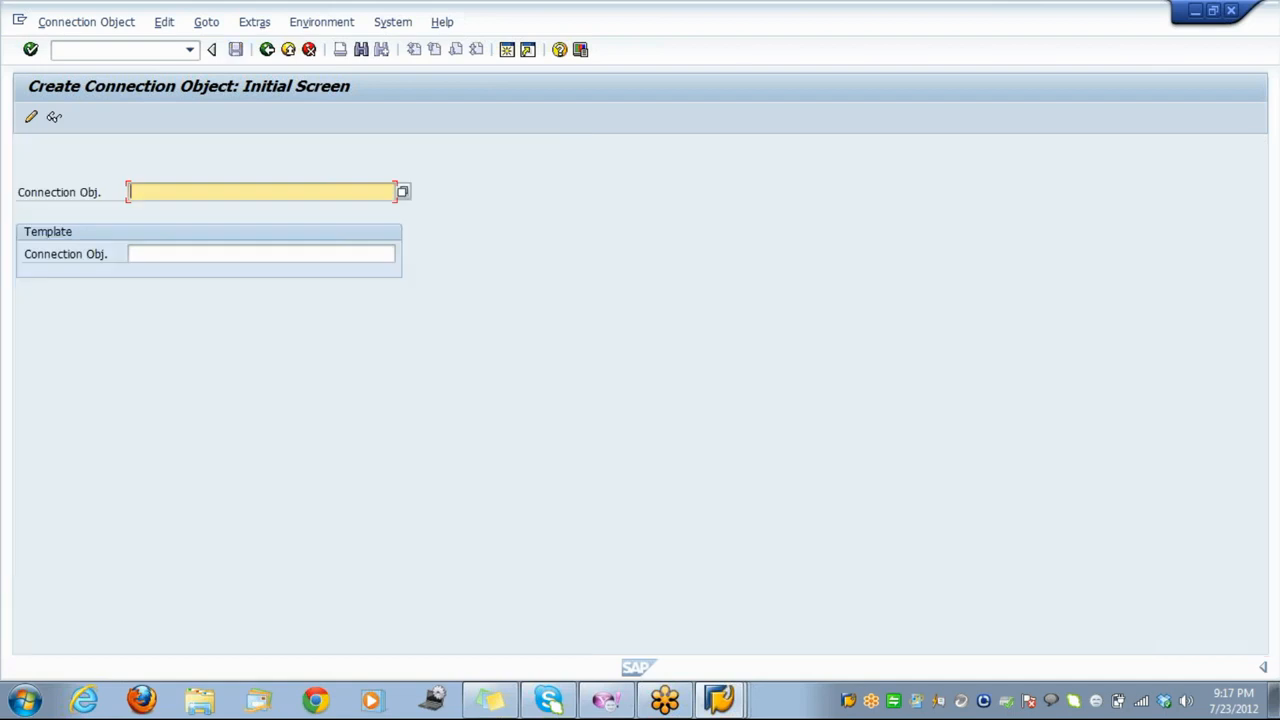
{"action": "key", "text": "Return"}
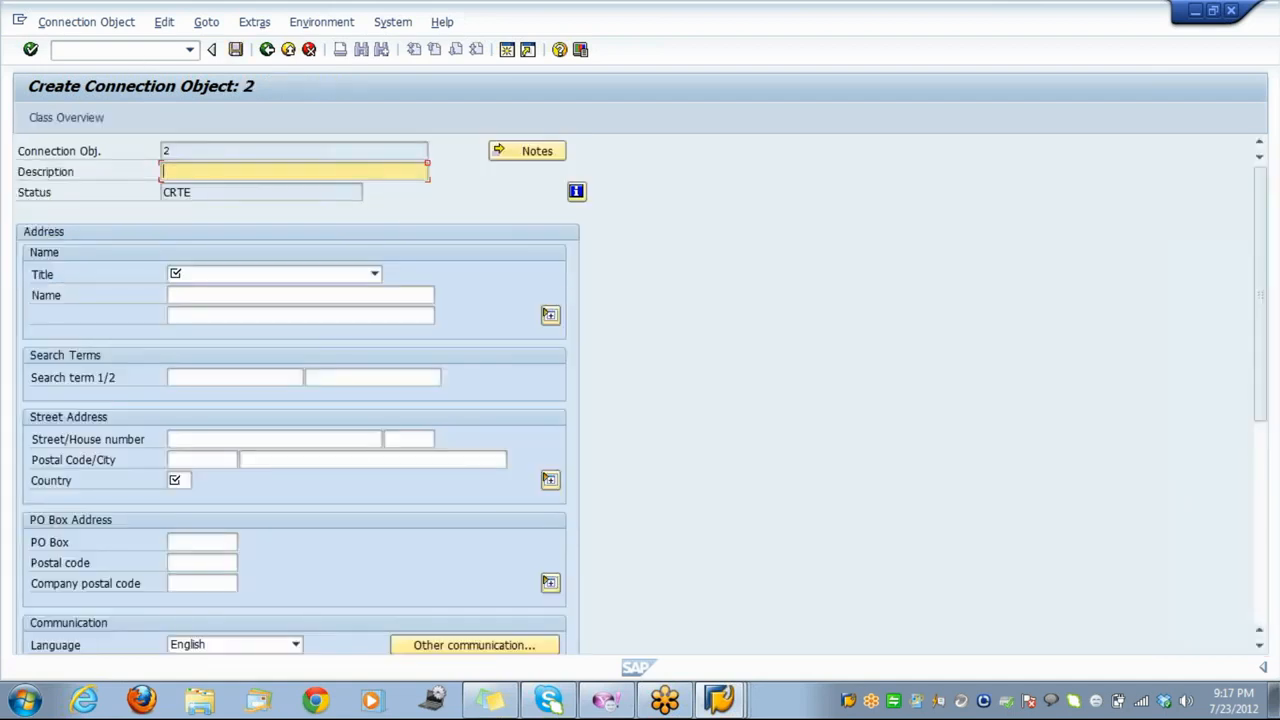
Enter the description kolakata, the title Dr and the country in for the connection object.
{"action": "key", "text": "Down"}
{"action": "key", "text": "Return"}
{"action": "left_click", "coordinate": [281, 285]}
{"action": "left_click", "coordinate": [266, 308]}
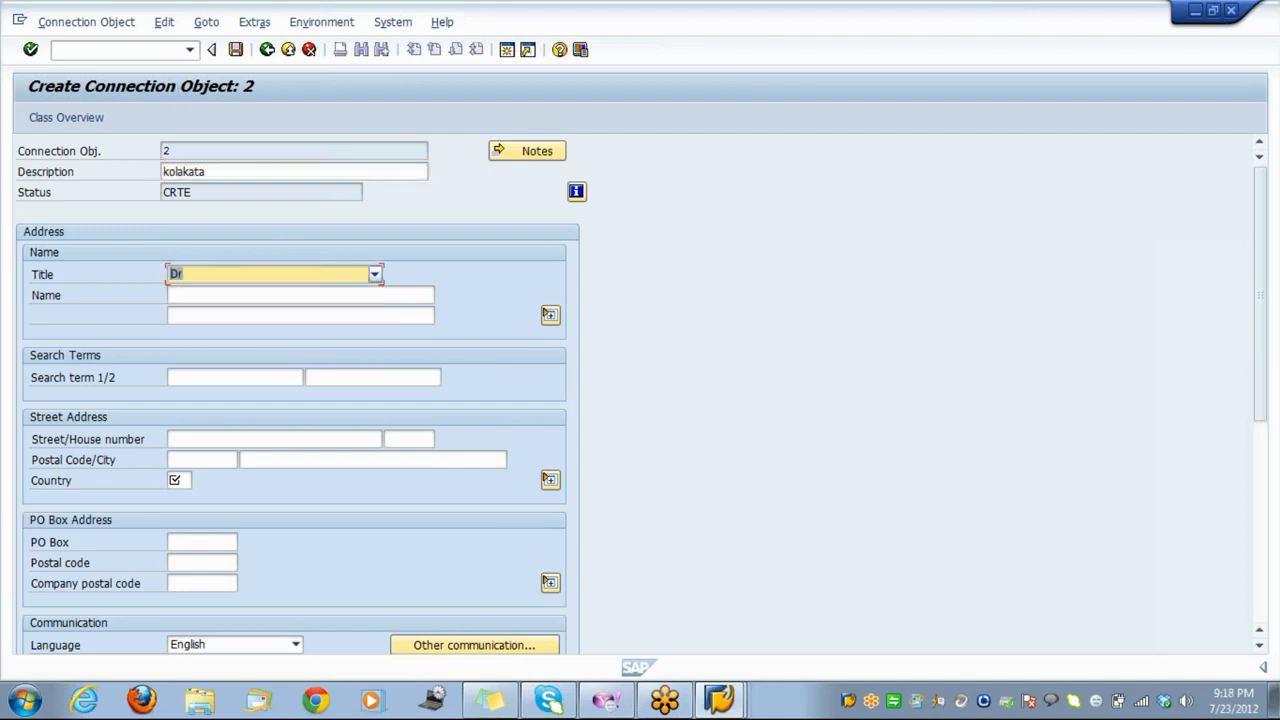
{"action": "left_click", "coordinate": [178, 481]}
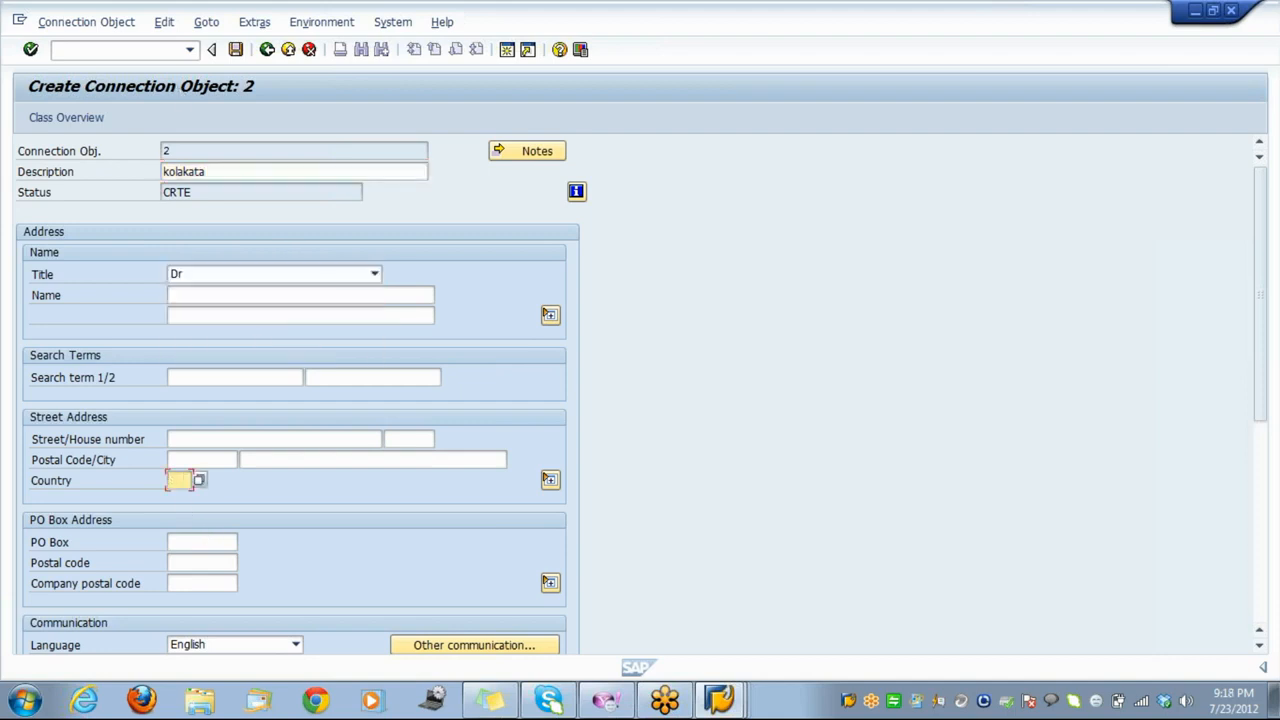
{"action": "key", "text": "Down"}
{"action": "key", "text": "Return"}
{"action": "key", "text": "Tab"}
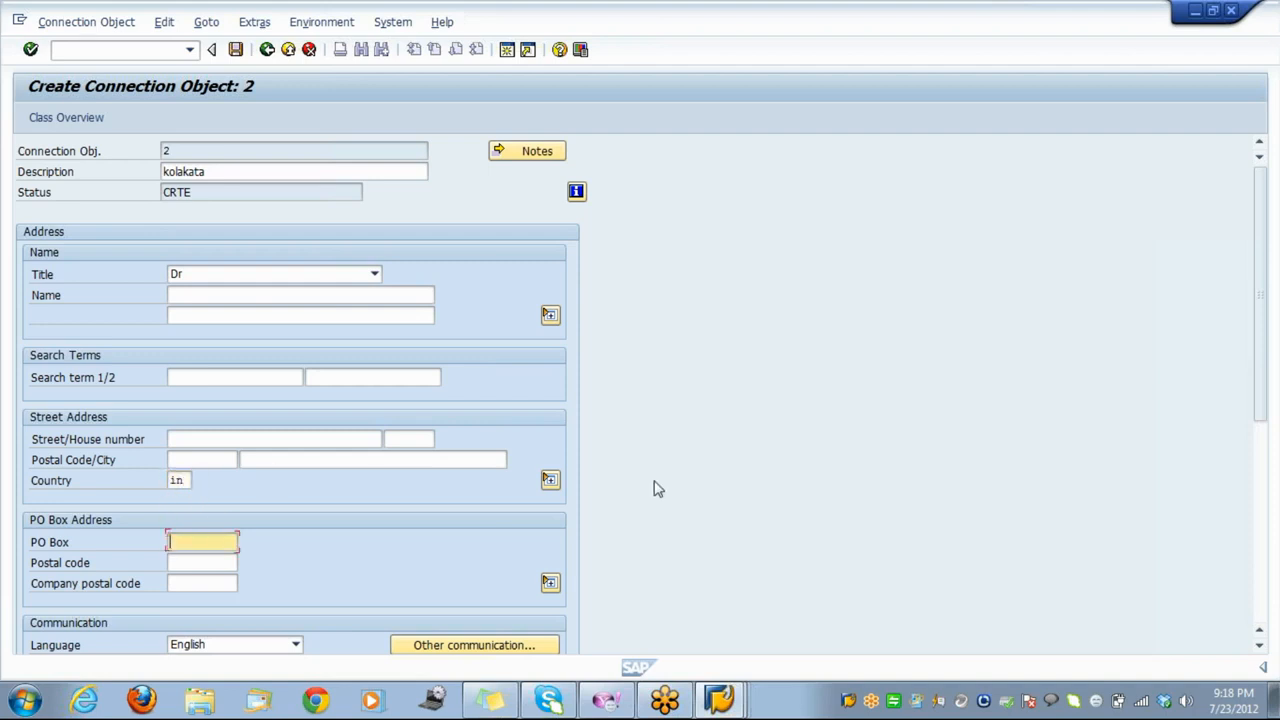
Try to validate the connection object with the maintenance plant TATA cleared from its attributes.
{"action": "key", "text": "Tab"}
{"action": "key", "text": "Tab"}
{"action": "key", "text": "Tab"}
{"action": "key", "text": "Tab"}
{"action": "key", "text": "Tab"}
{"action": "key", "text": "Tab"}
{"action": "key", "text": "Tab"}
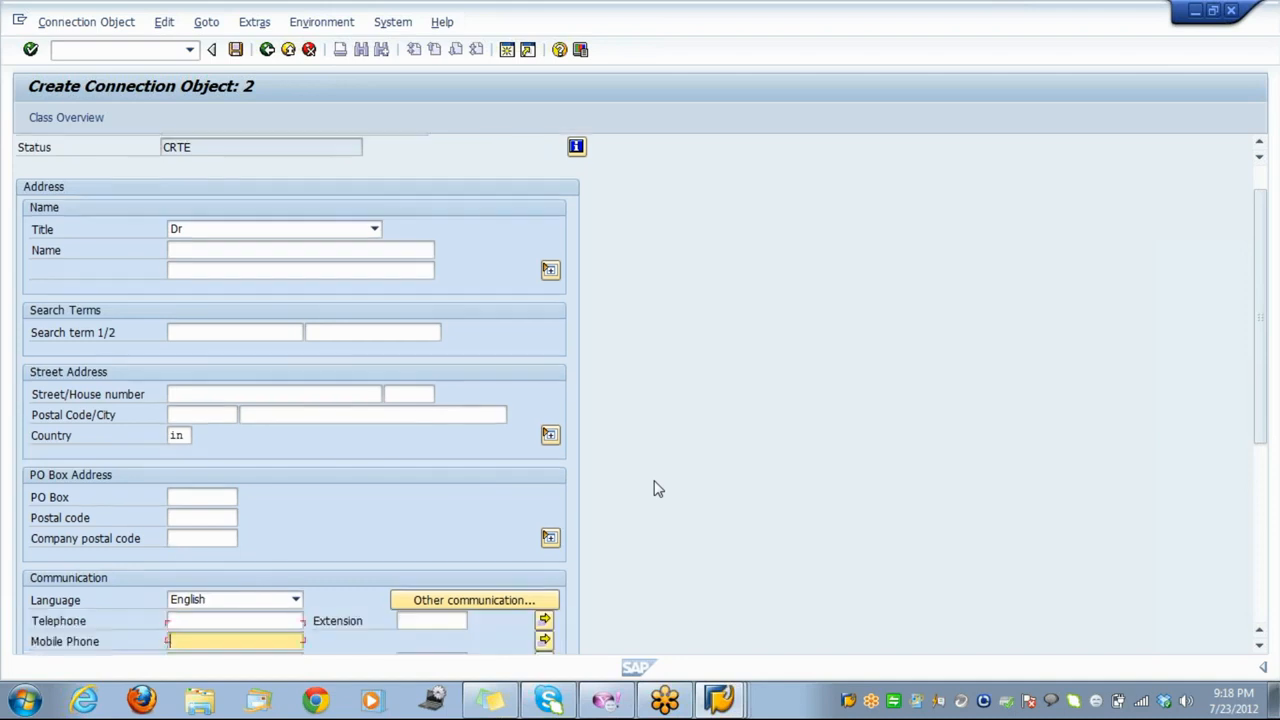
{"action": "key", "text": "Tab"}
{"action": "key", "text": "Tab"}
{"action": "key", "text": "Tab"}
{"action": "key", "text": "Tab"}
{"action": "key", "text": "Tab"}
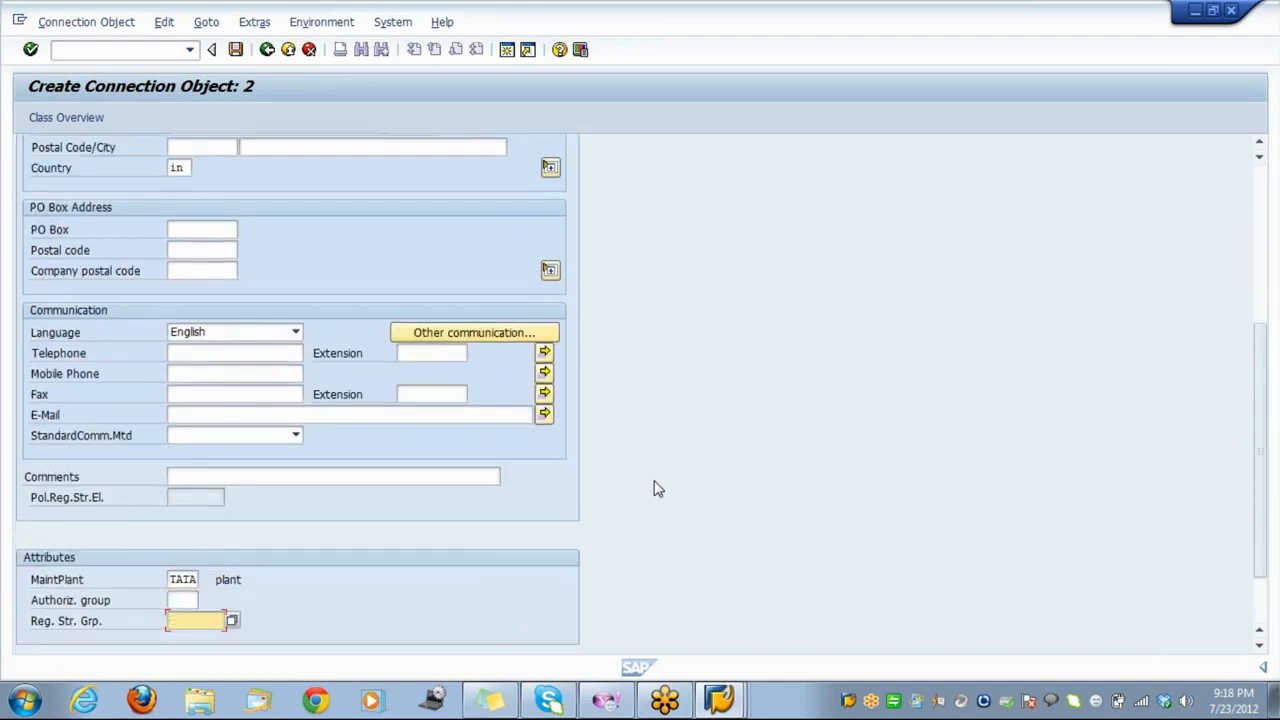
{"action": "key", "text": "Tab"}
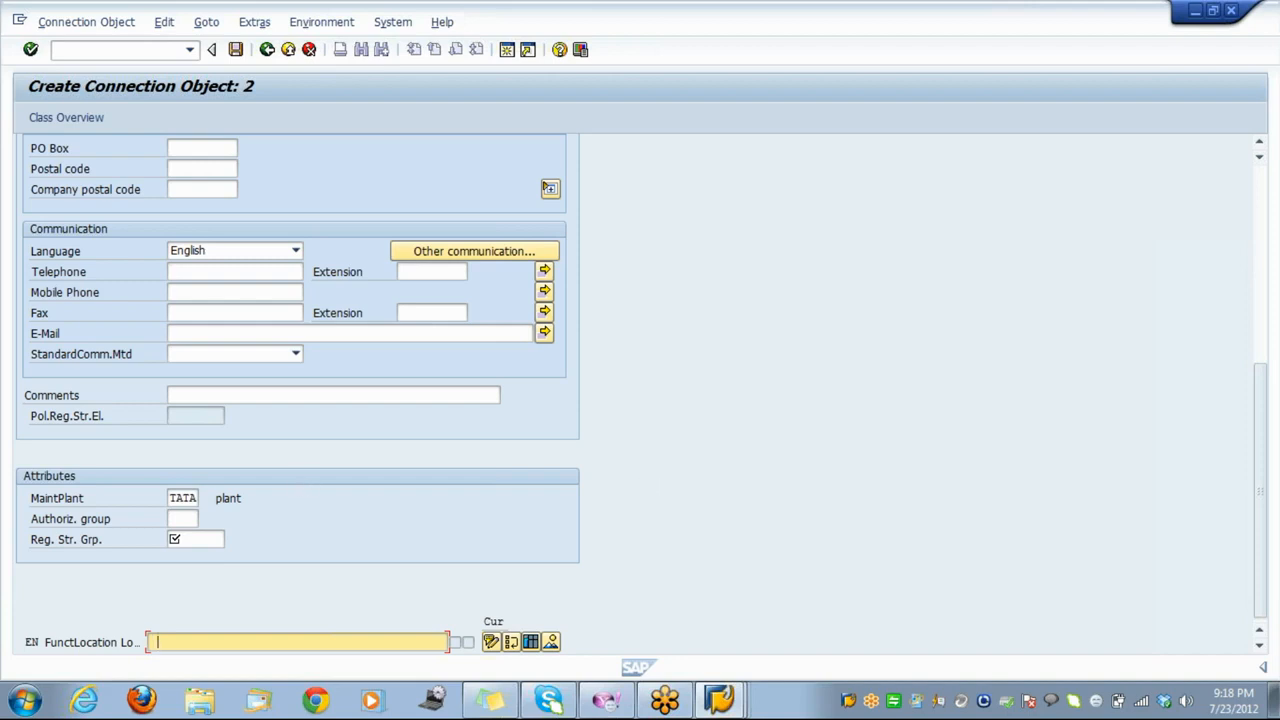
{"action": "left_click_drag", "start_coordinate": [170, 498], "coordinate": [208, 500]}
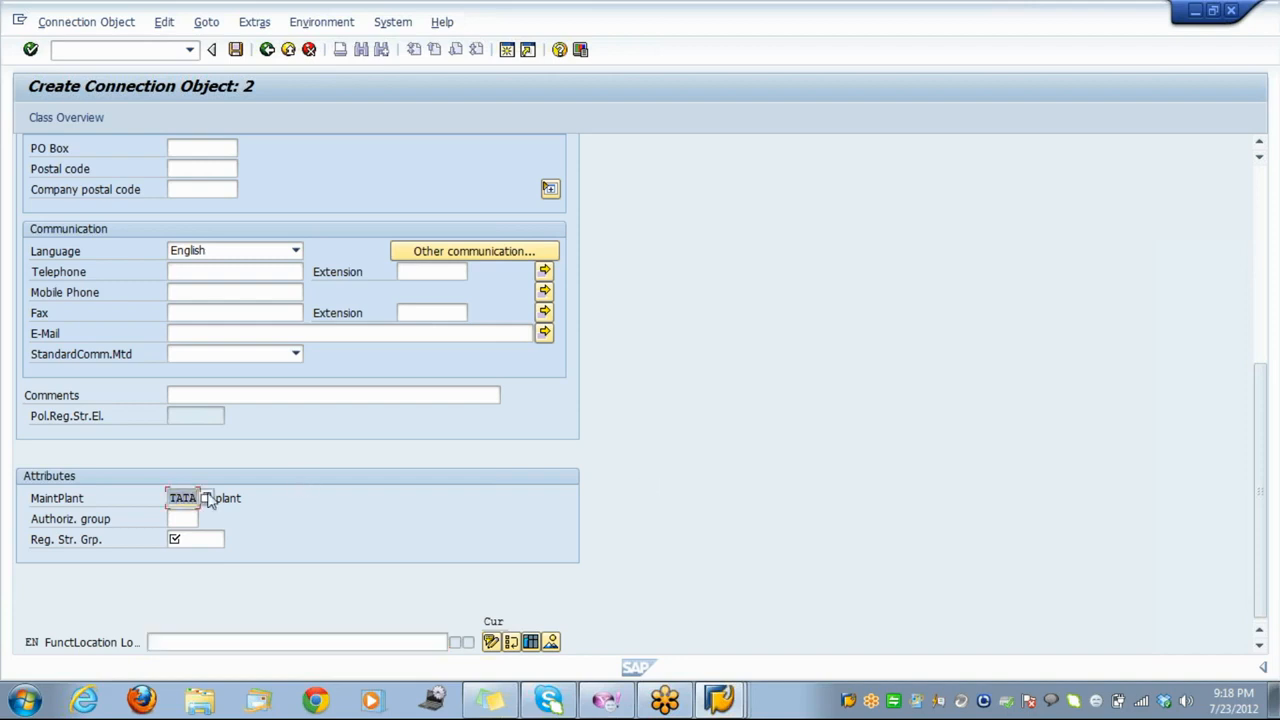
{"action": "key", "text": "Delete"}
{"action": "key", "text": "Return"}
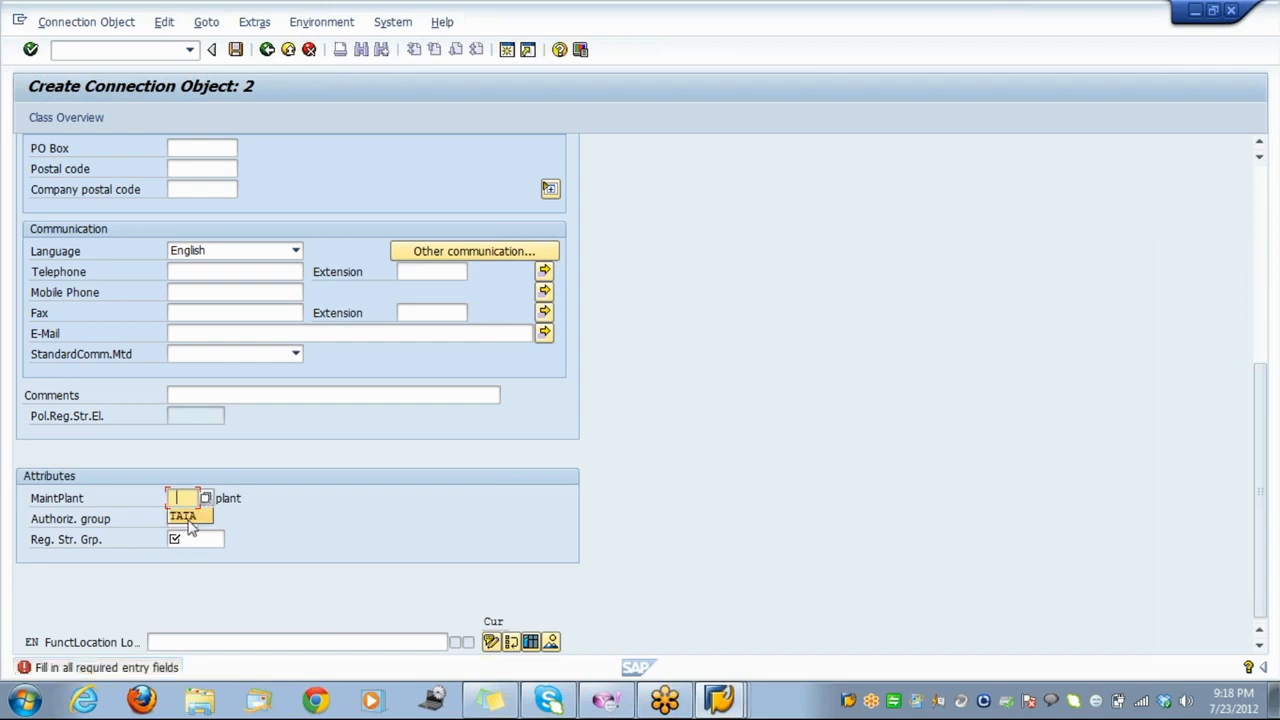
Set the maintenance plant to 1000 and the regional structure group to 02, and validate the connection object.
{"action": "left_click", "coordinate": [206, 500]}
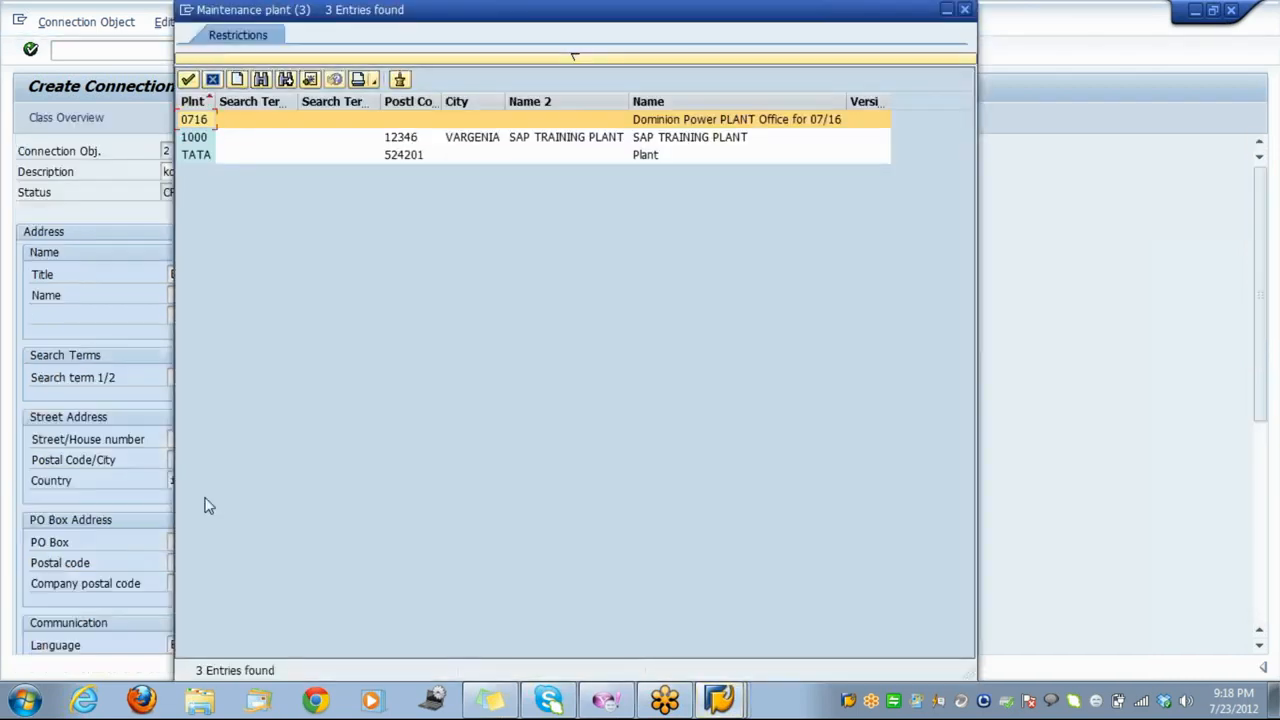
{"action": "double_click", "coordinate": [218, 137]}
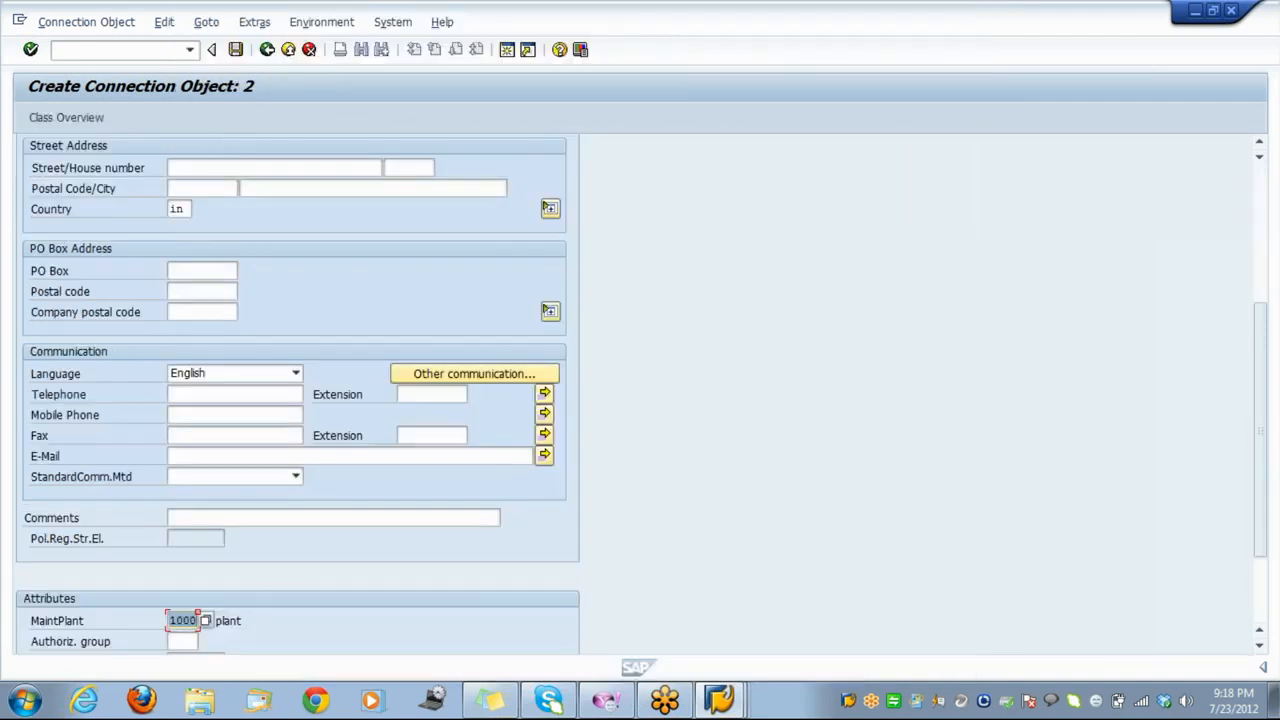
{"action": "key", "text": "Return"}
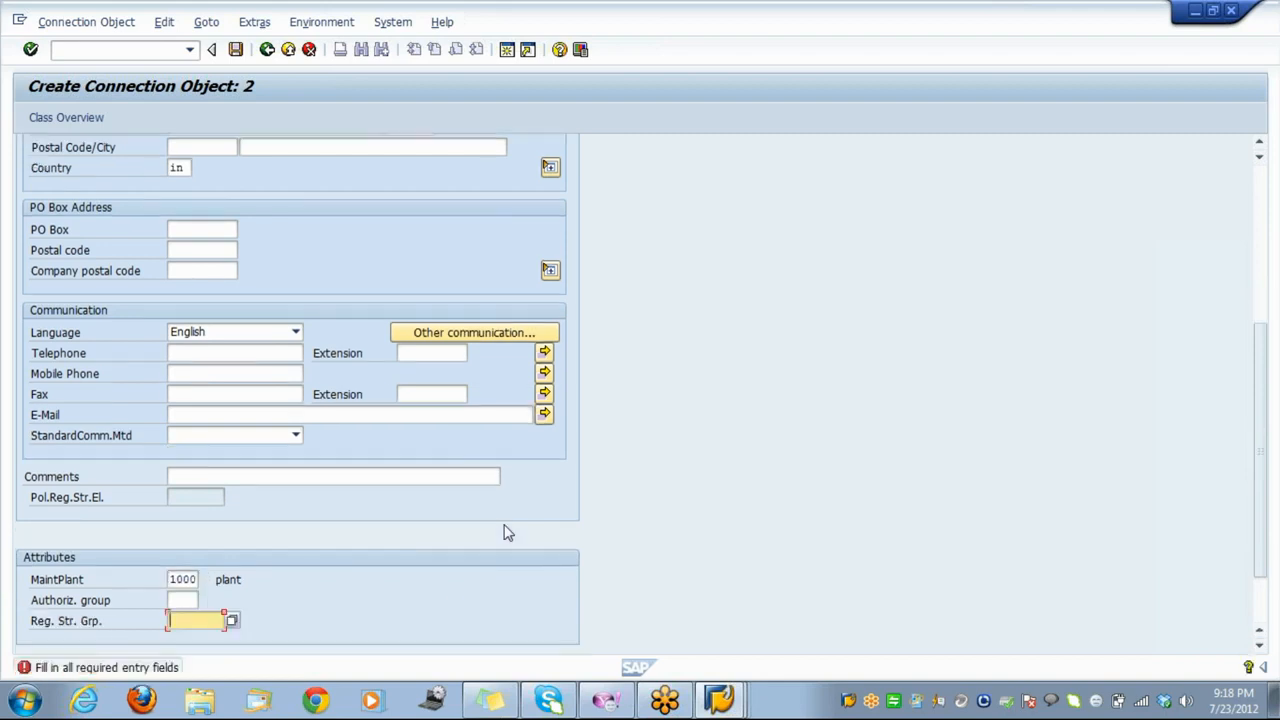
{"action": "left_click", "coordinate": [232, 621]}
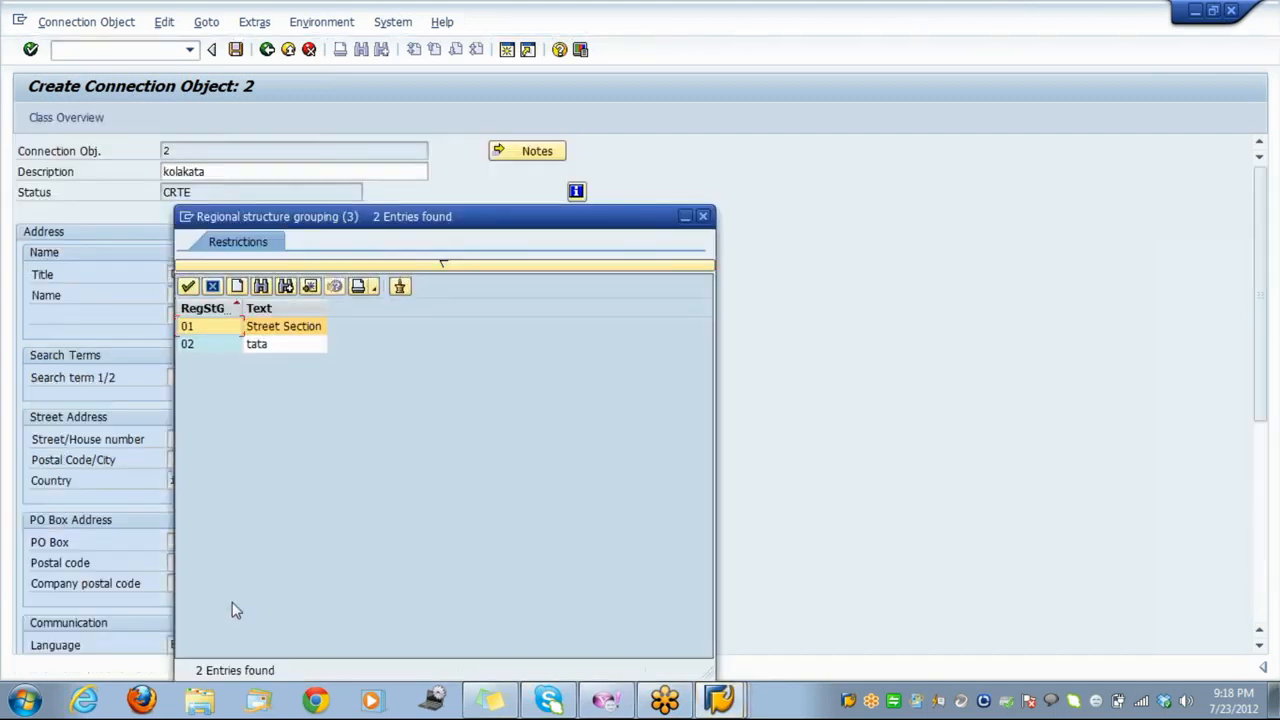
{"action": "double_click", "coordinate": [268, 345]}
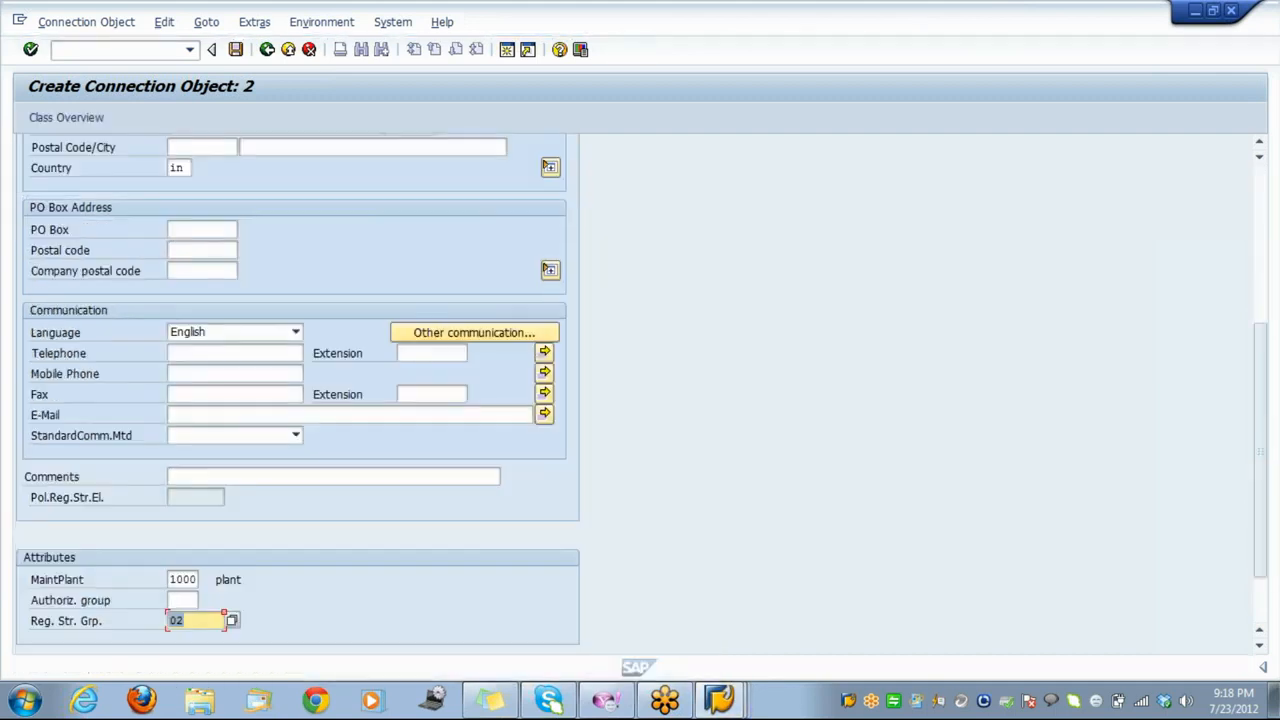
{"action": "key", "text": "Return"}
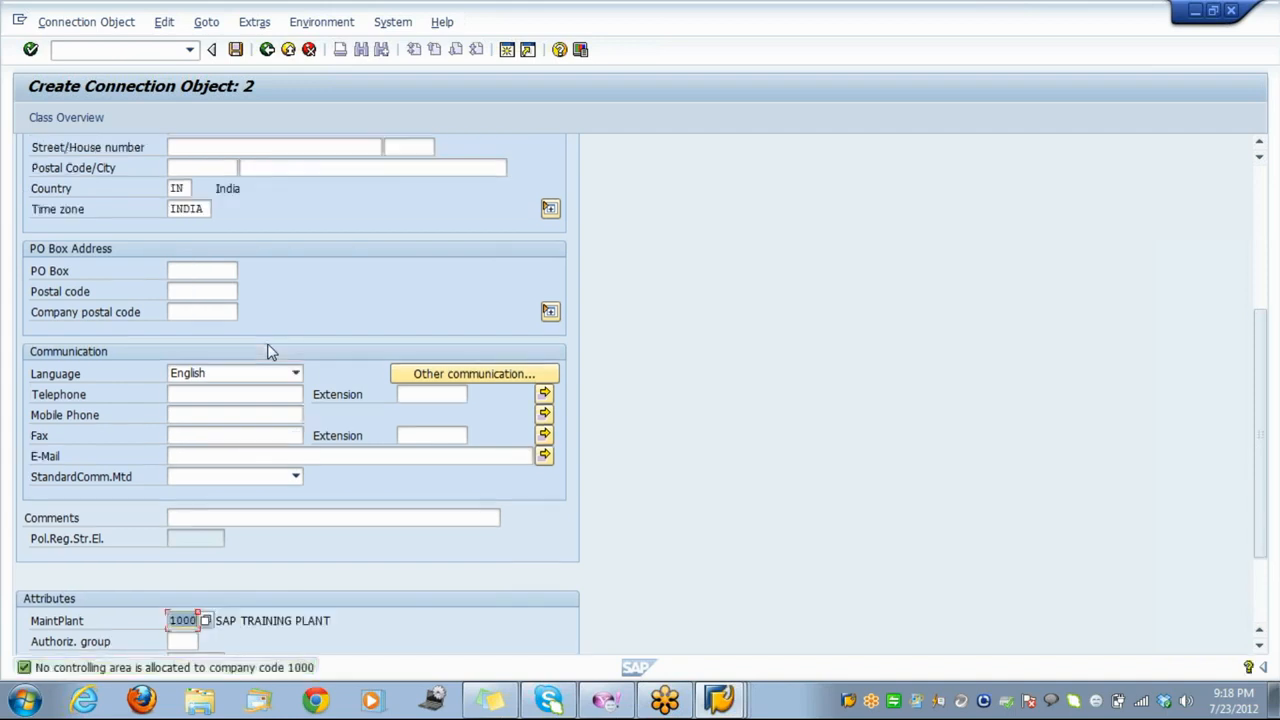
Change the maintenance plant to 0716 from the list of plants and validate the connection object again.
{"action": "left_click", "coordinate": [207, 622]}
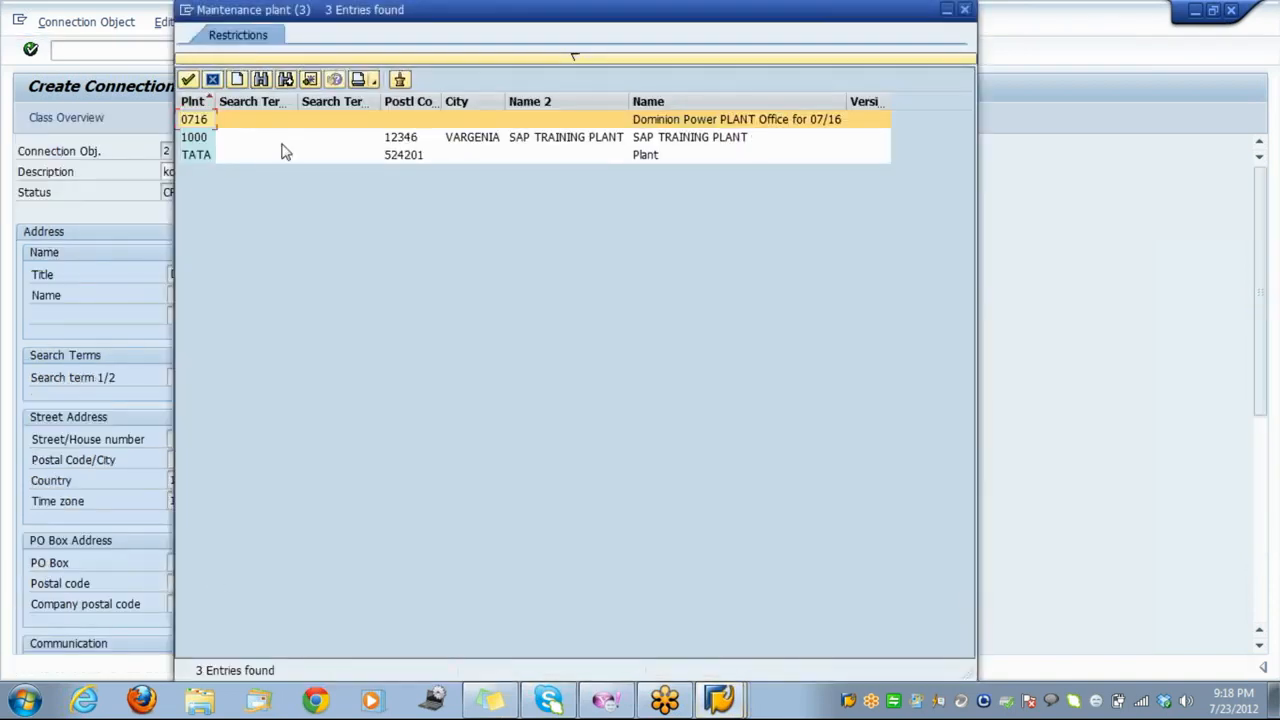
{"action": "double_click", "coordinate": [195, 120]}
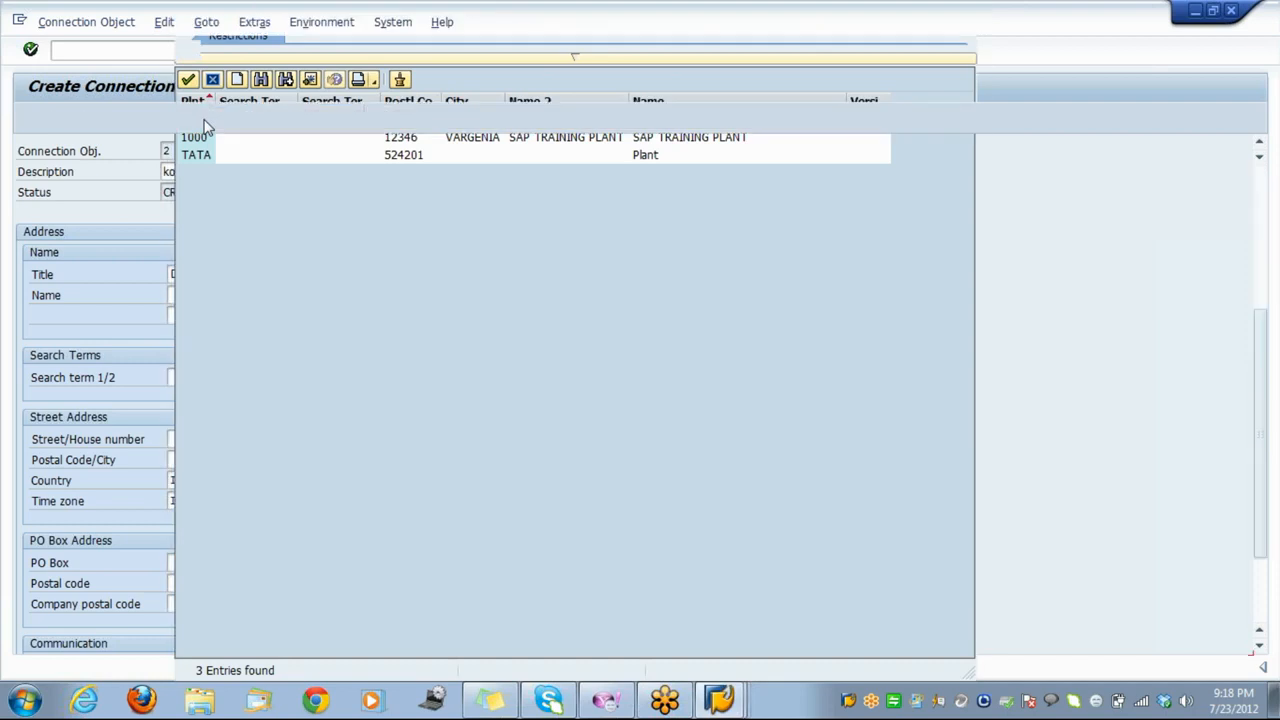
{"action": "key", "text": "Return"}
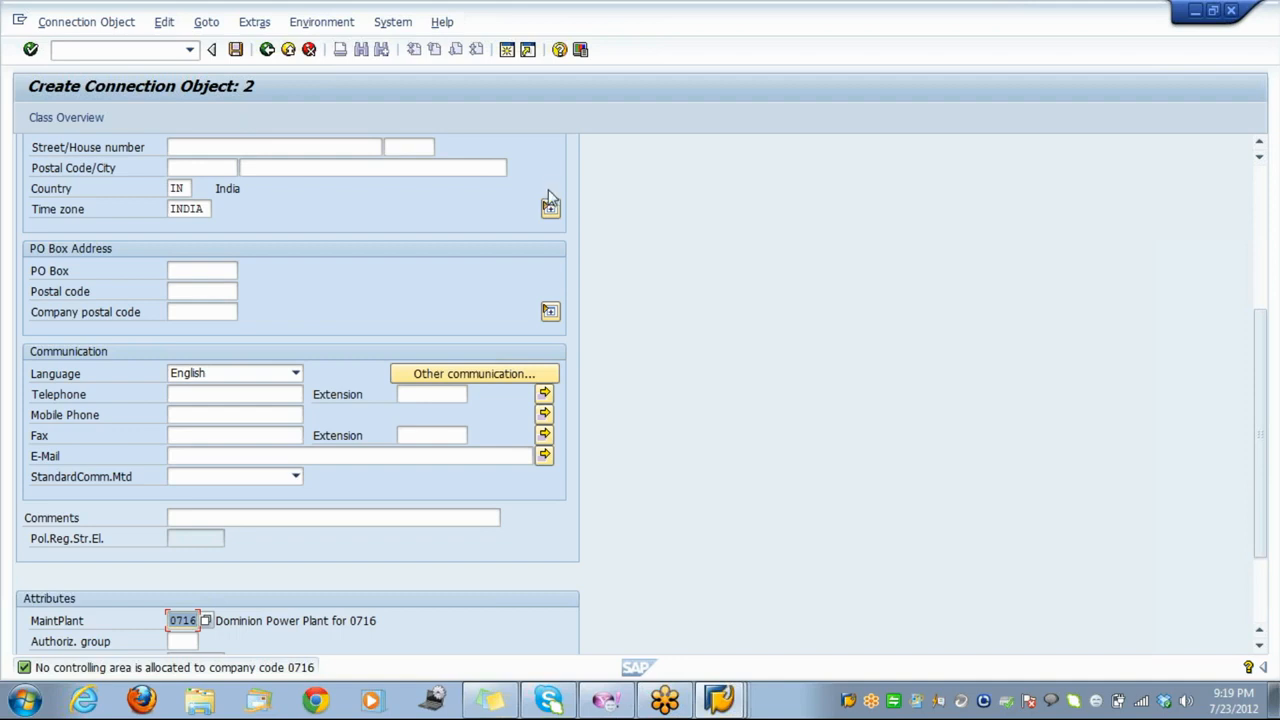
Switch to the Display IMG session and go up the structure from SAP Utilities to the Maintain Controlling Area activity.
{"action": "left_click", "coordinate": [725, 698]}
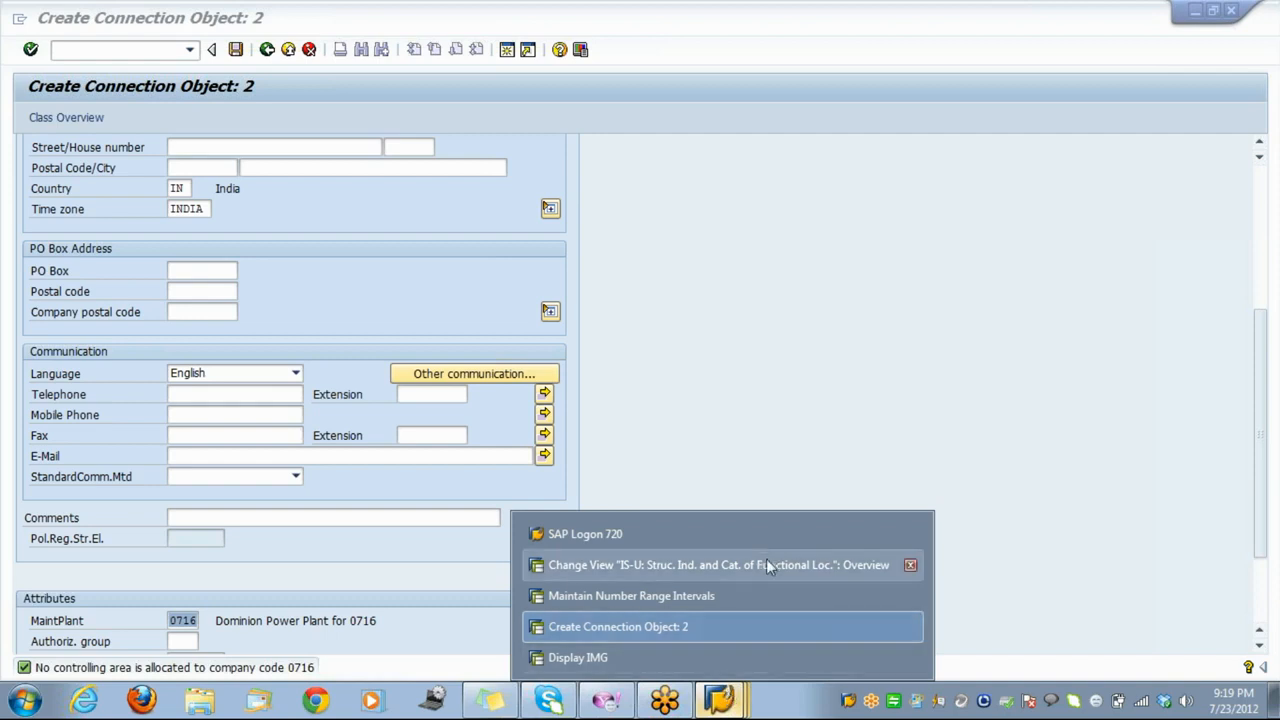
{"action": "left_click", "coordinate": [849, 380]}
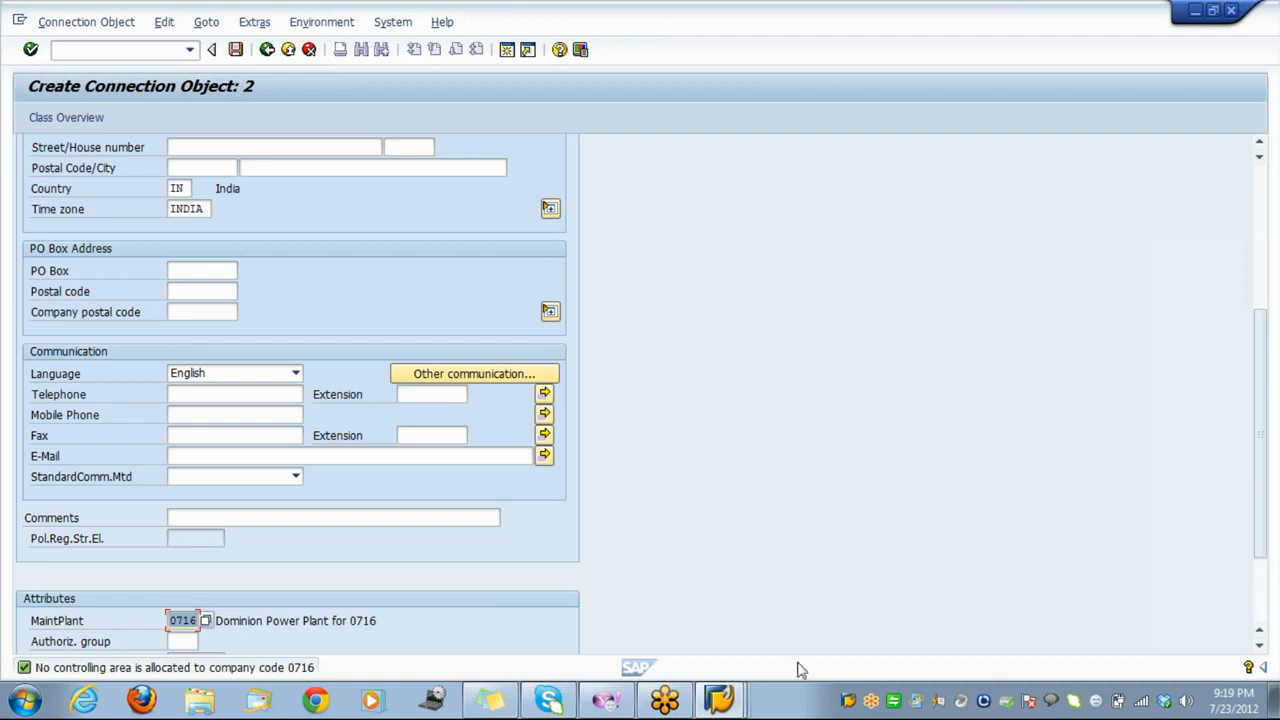
{"action": "mouse_move", "coordinate": [720, 701]}
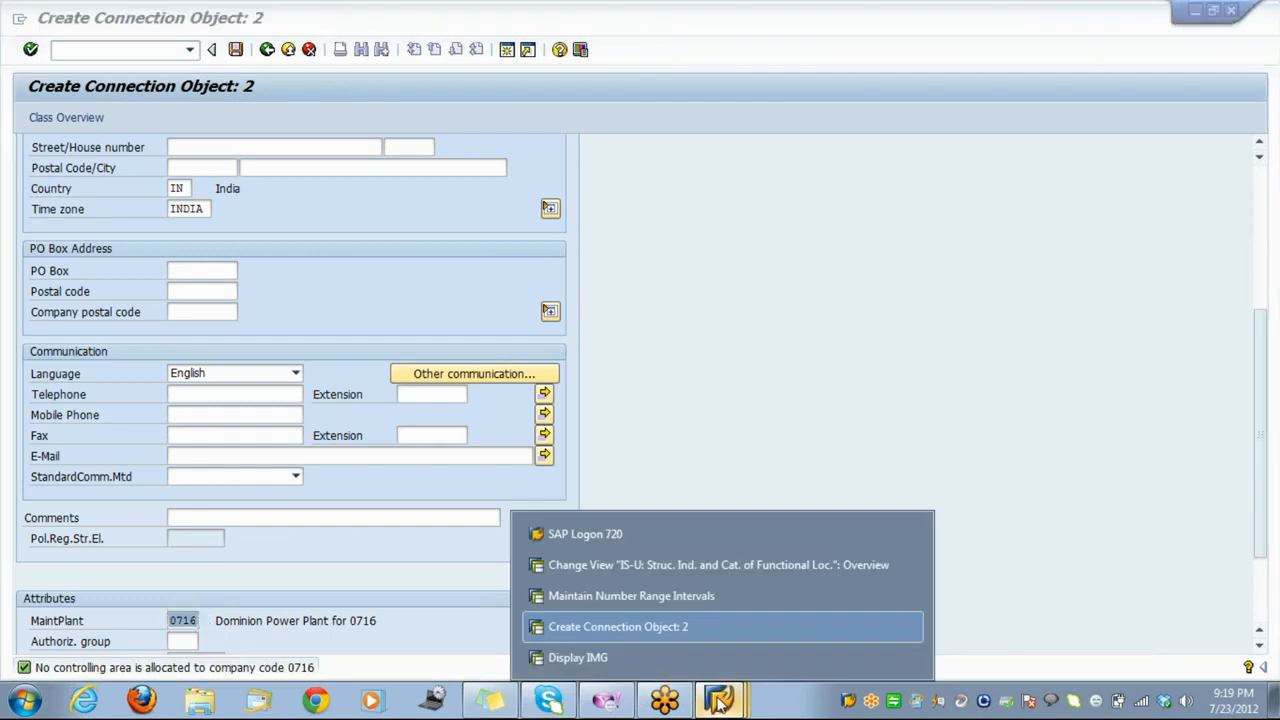
{"action": "left_click", "coordinate": [629, 654]}
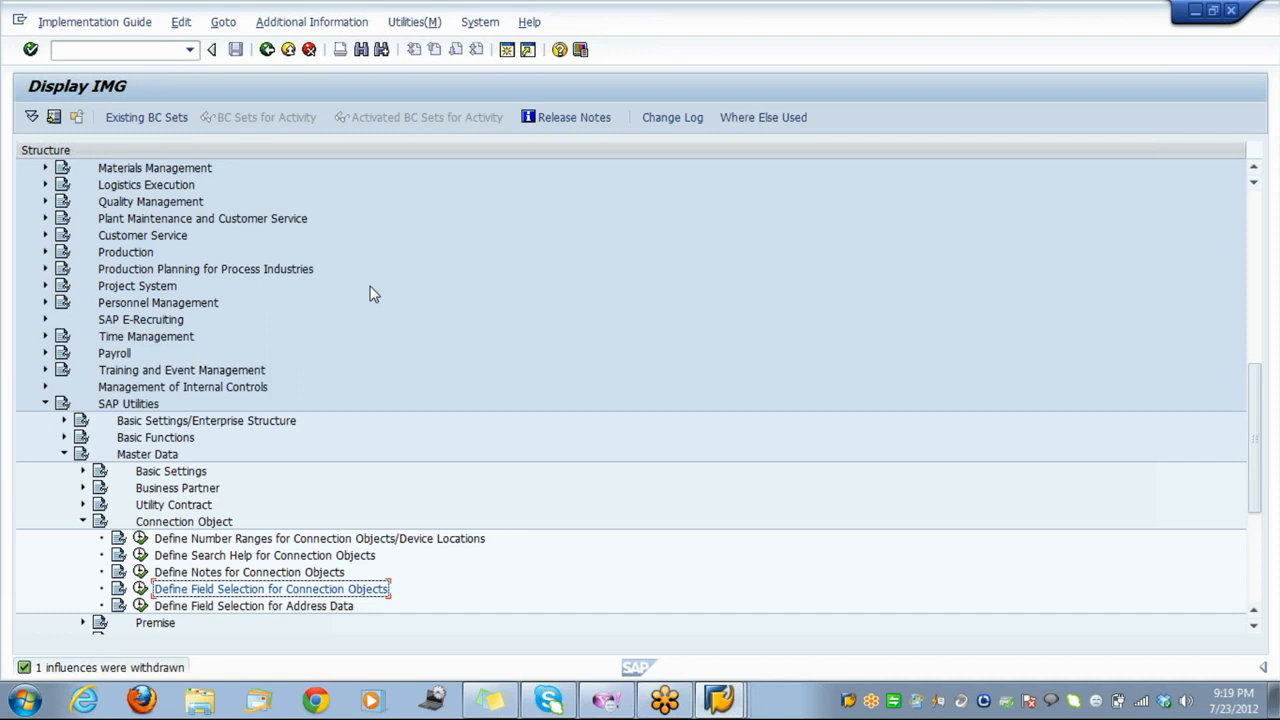
{"action": "key", "text": "Up"}
{"action": "key", "text": "Up"}
{"action": "key", "text": "Up"}
{"action": "key", "text": "Up"}
{"action": "key", "text": "Up"}
{"action": "key", "text": "Up"}
{"action": "key", "text": "Up"}
{"action": "key", "text": "Up"}
{"action": "key", "text": "Up"}
{"action": "key", "text": "Up"}
{"action": "key", "text": "Up"}
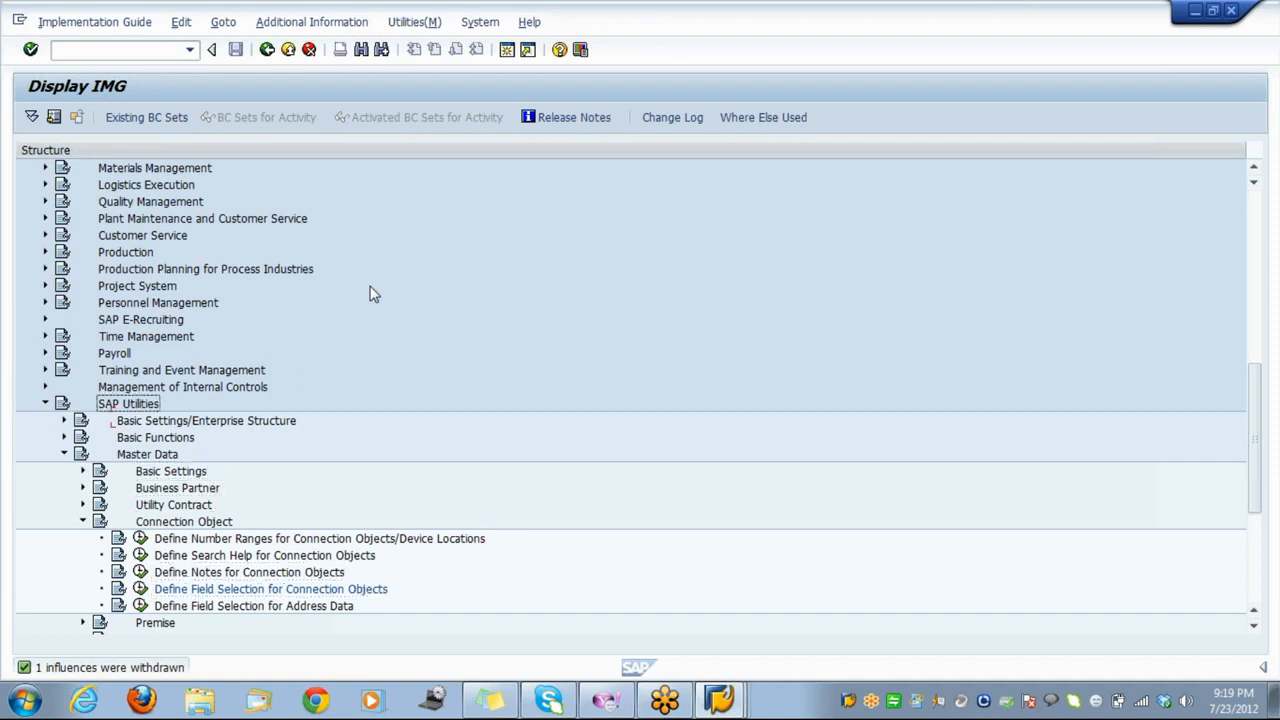
{"action": "key", "text": "Up"}
{"action": "key", "text": "Up"}
{"action": "key", "text": "Up"}
{"action": "key", "text": "Up"}
{"action": "key", "text": "Up"}
{"action": "key", "text": "Up"}
{"action": "key", "text": "Up"}
{"action": "key", "text": "Up"}
{"action": "key", "text": "Up"}
{"action": "key", "text": "Up"}
{"action": "key", "text": "Up"}
{"action": "key", "text": "Up"}
{"action": "key", "text": "Up"}
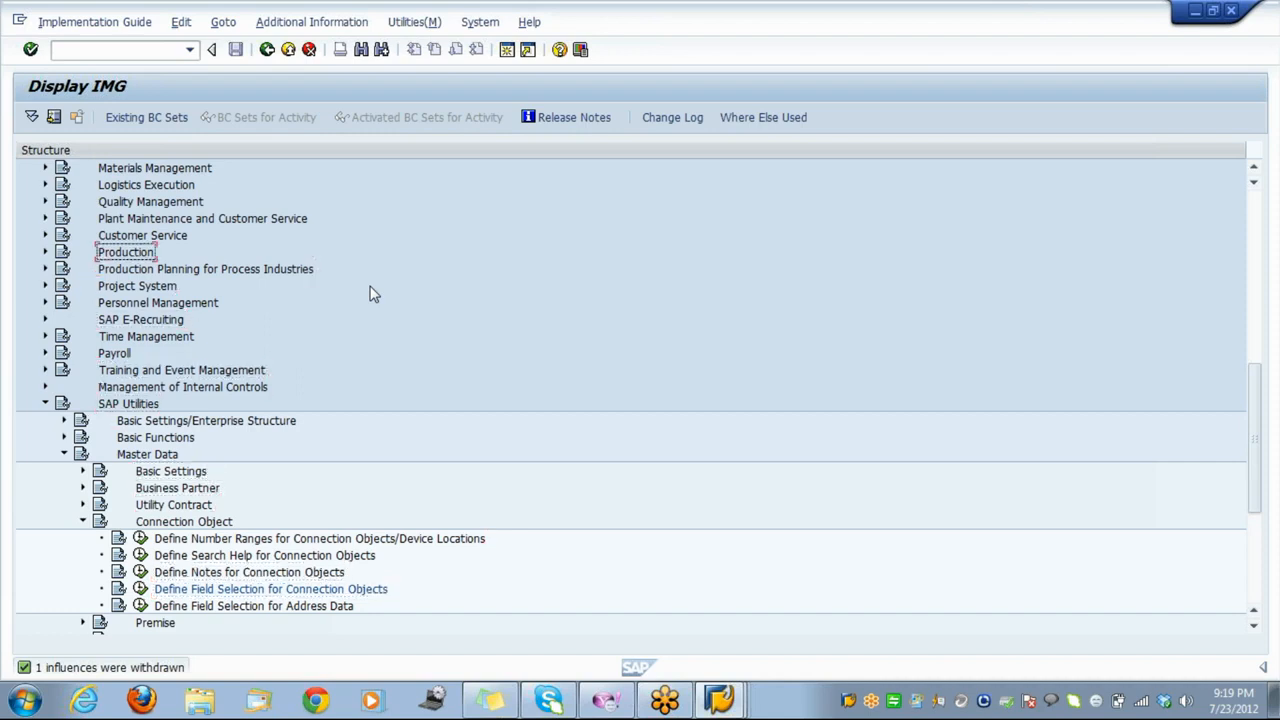
{"action": "key", "text": "Up"}
{"action": "key", "text": "Up"}
{"action": "key", "text": "Up"}
{"action": "key", "text": "Up"}
{"action": "key", "text": "Up"}
{"action": "key", "text": "Up"}
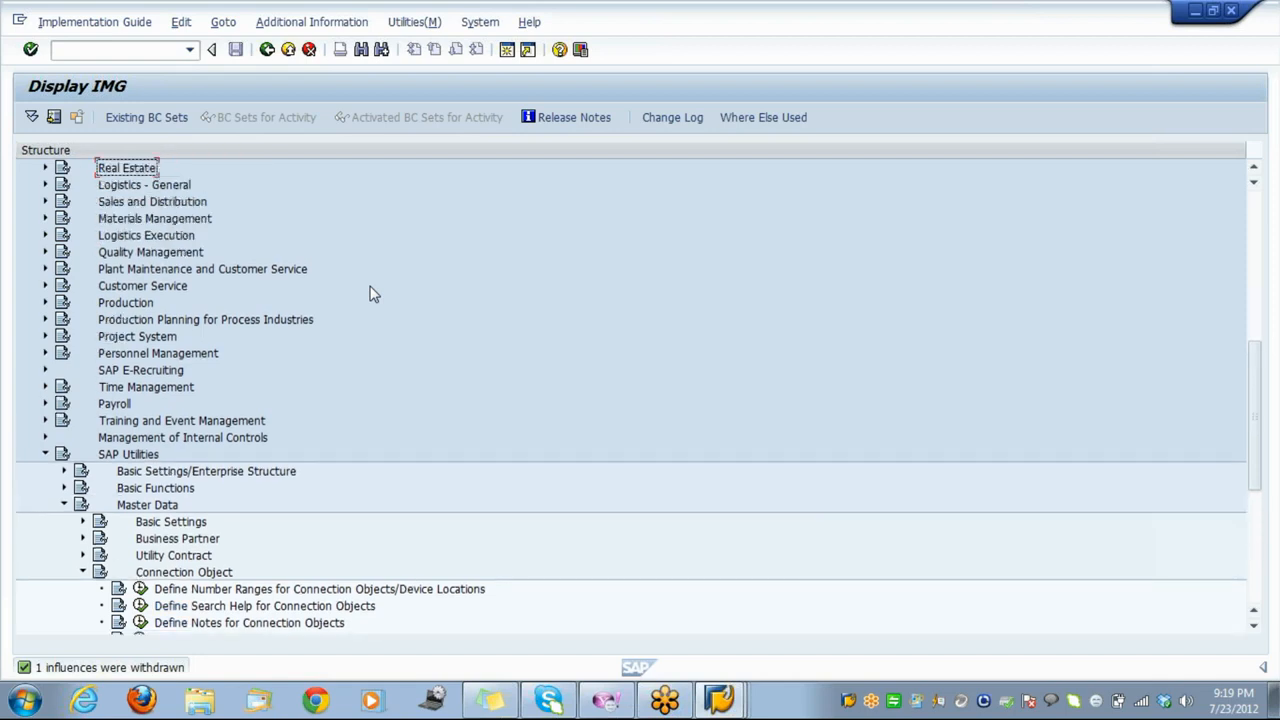
{"action": "key", "text": "Up"}
{"action": "key", "text": "Up"}
{"action": "key", "text": "Up"}
{"action": "key", "text": "Up"}
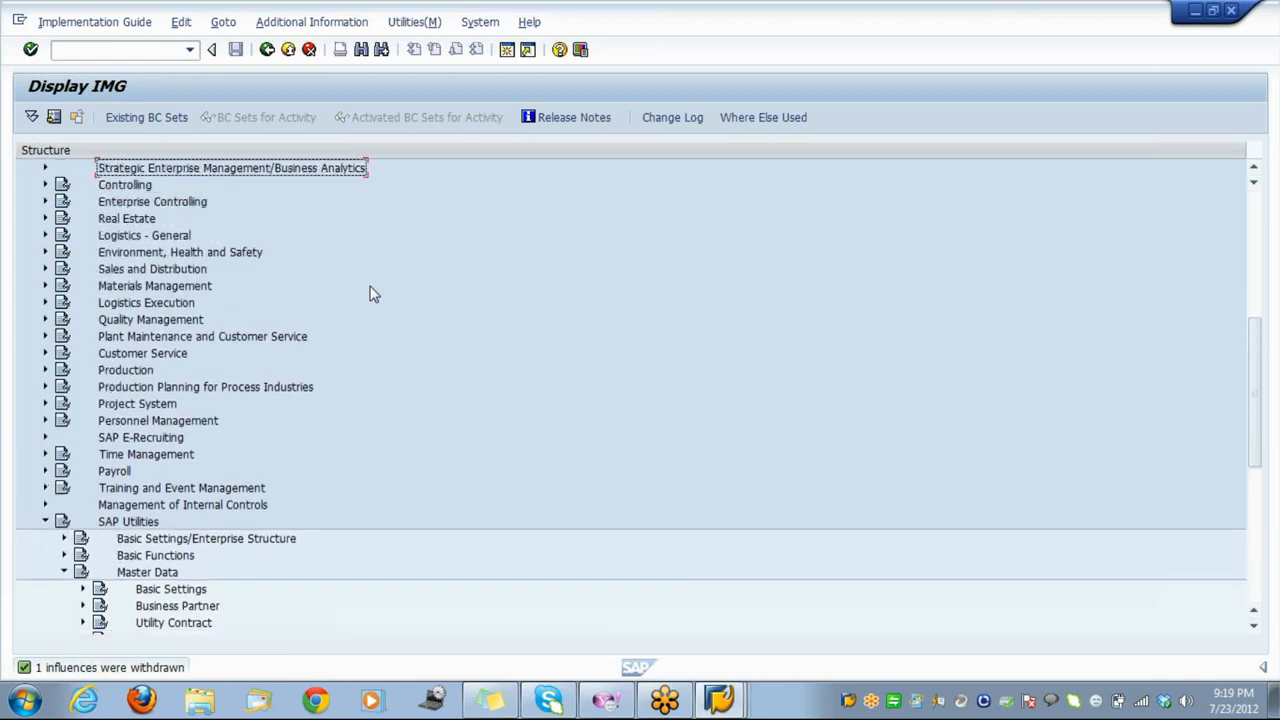
{"action": "key", "text": "Up"}
{"action": "key", "text": "Up"}
{"action": "key", "text": "Up"}
{"action": "key", "text": "Up"}
{"action": "key", "text": "Up"}
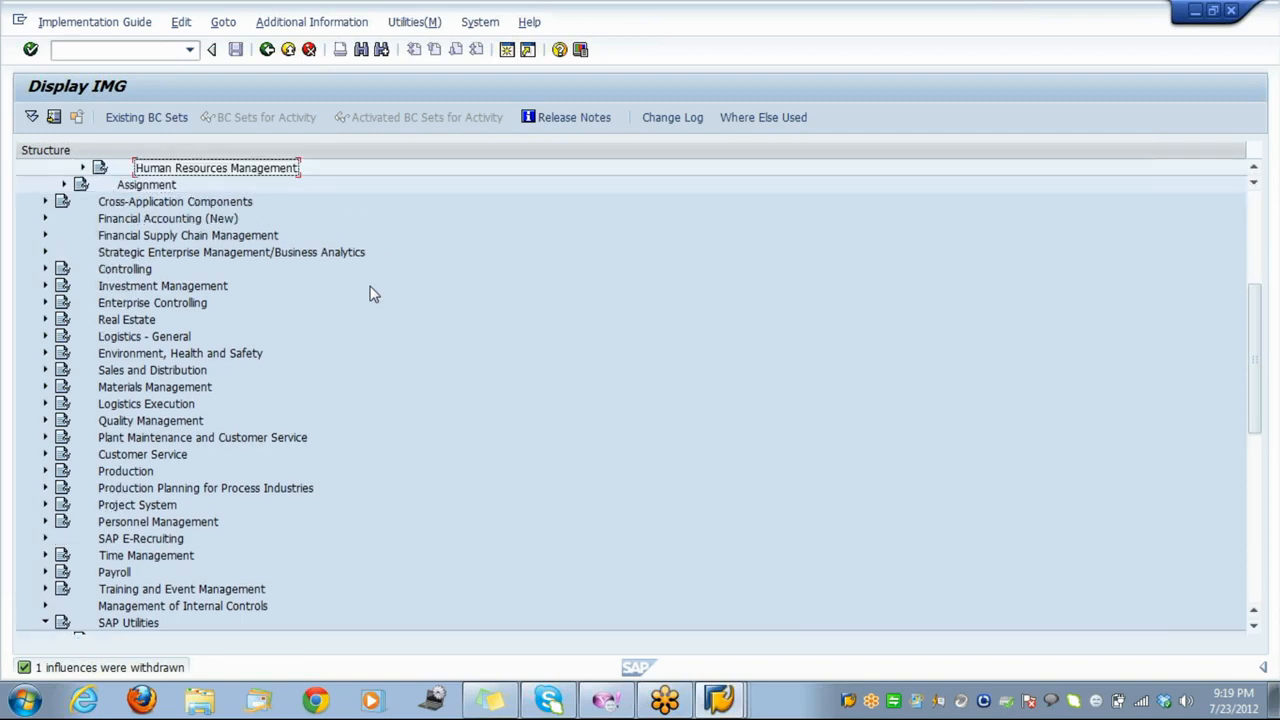
{"action": "key", "text": "Up"}
{"action": "key", "text": "Up"}
{"action": "key", "text": "Up"}
{"action": "key", "text": "Up"}
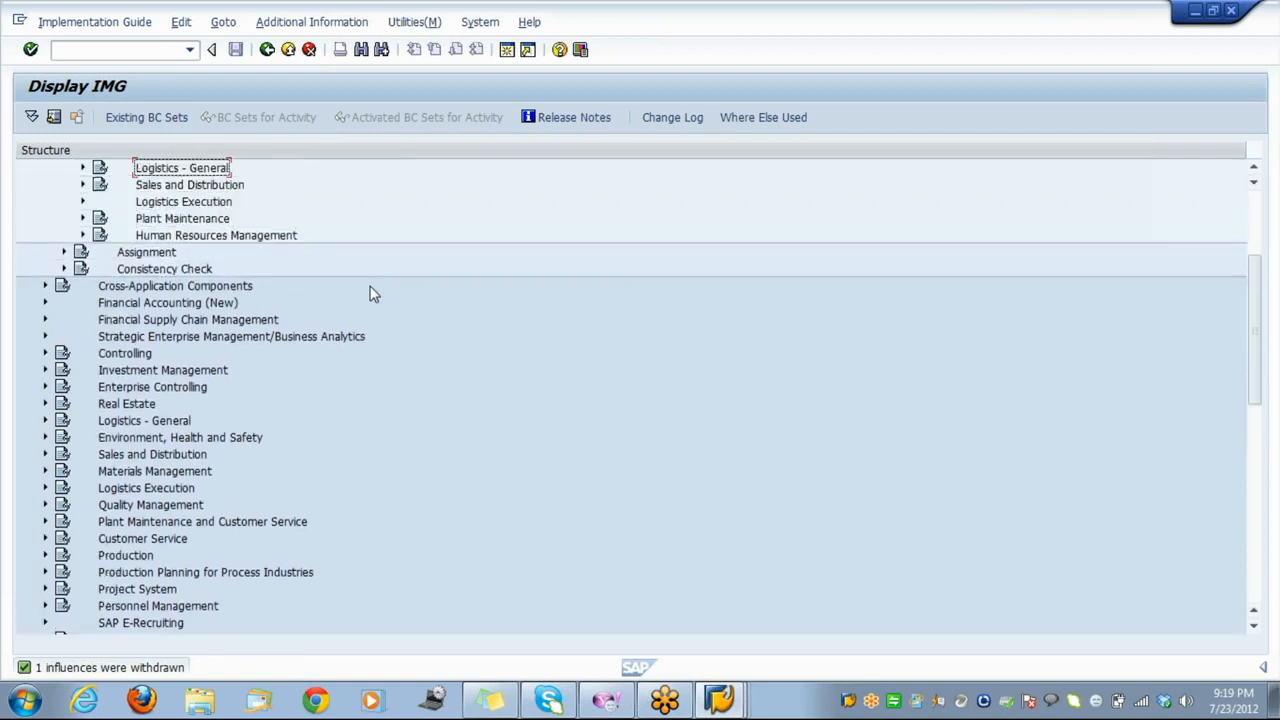
{"action": "key", "text": "Up"}
{"action": "key", "text": "Up"}
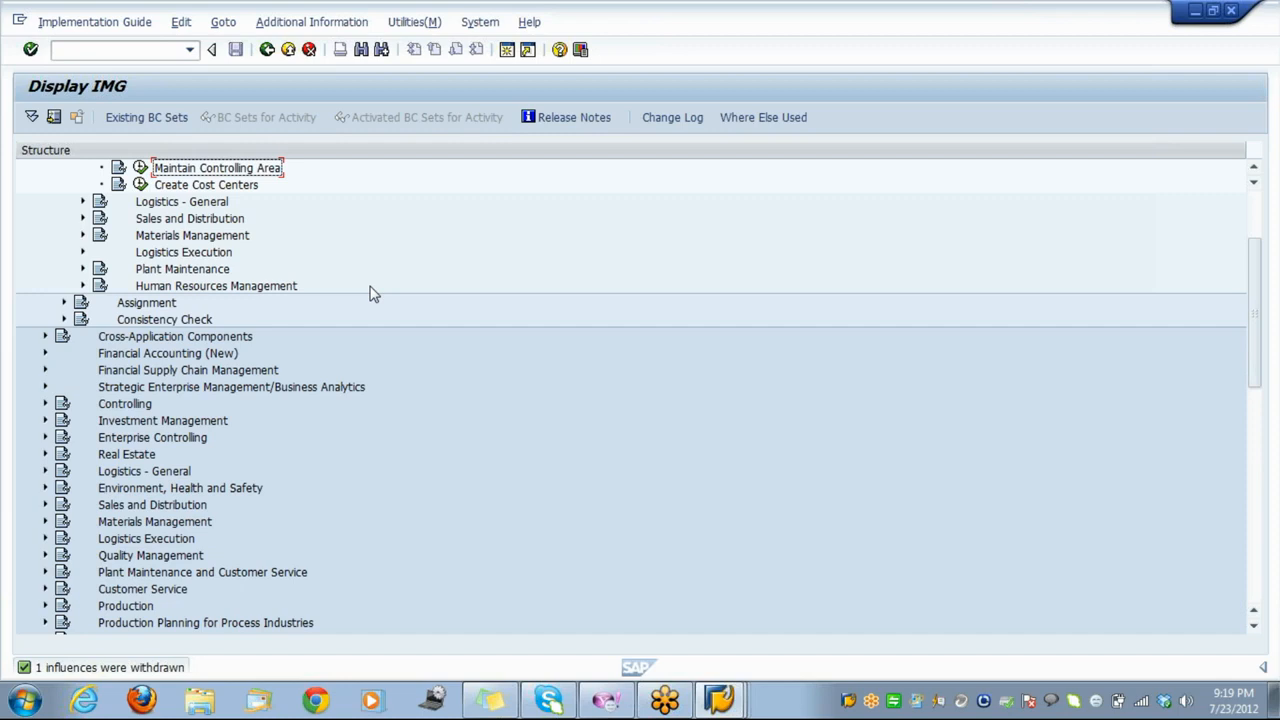
Open Maintain maintenance planning plant under Plant Maintenance, examine the planning plants and their columns, and return to the structure.
{"action": "key", "text": "Down"}
{"action": "key", "text": "Down"}
{"action": "key", "text": "Down"}
{"action": "key", "text": "Down"}
{"action": "key", "text": "Down"}
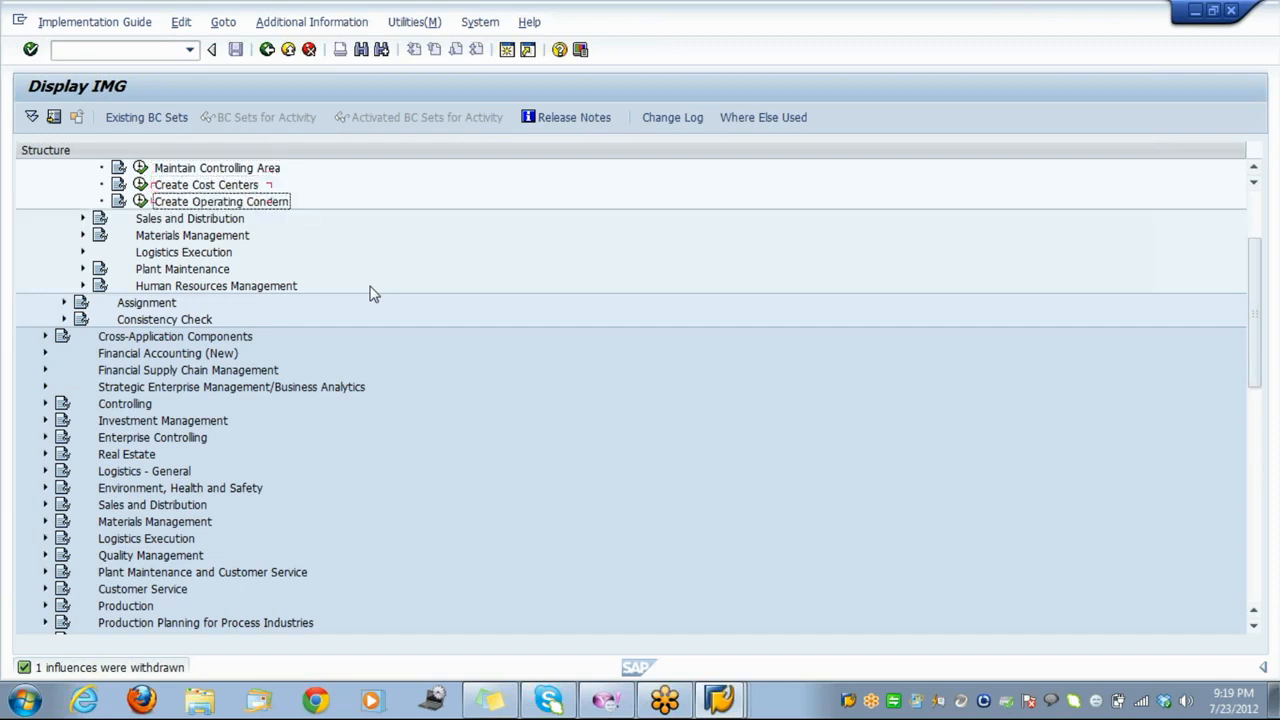
{"action": "key", "text": "Down"}
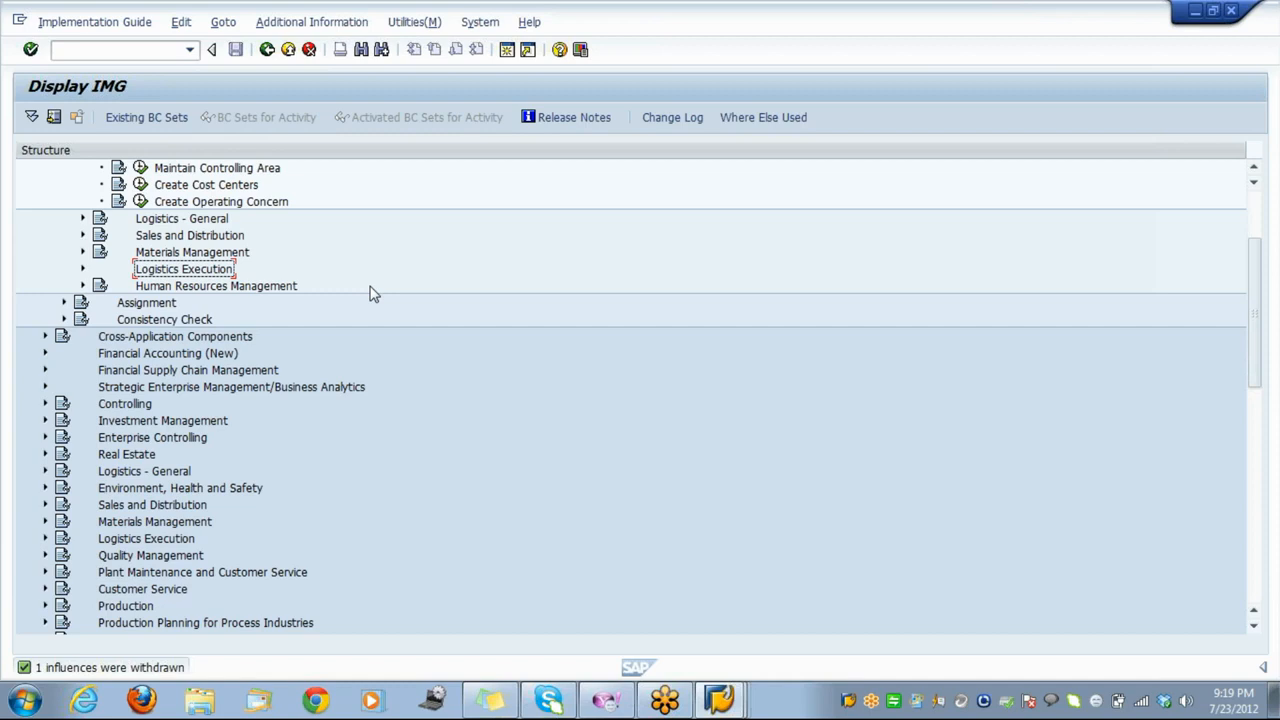
{"action": "key", "text": "Down"}
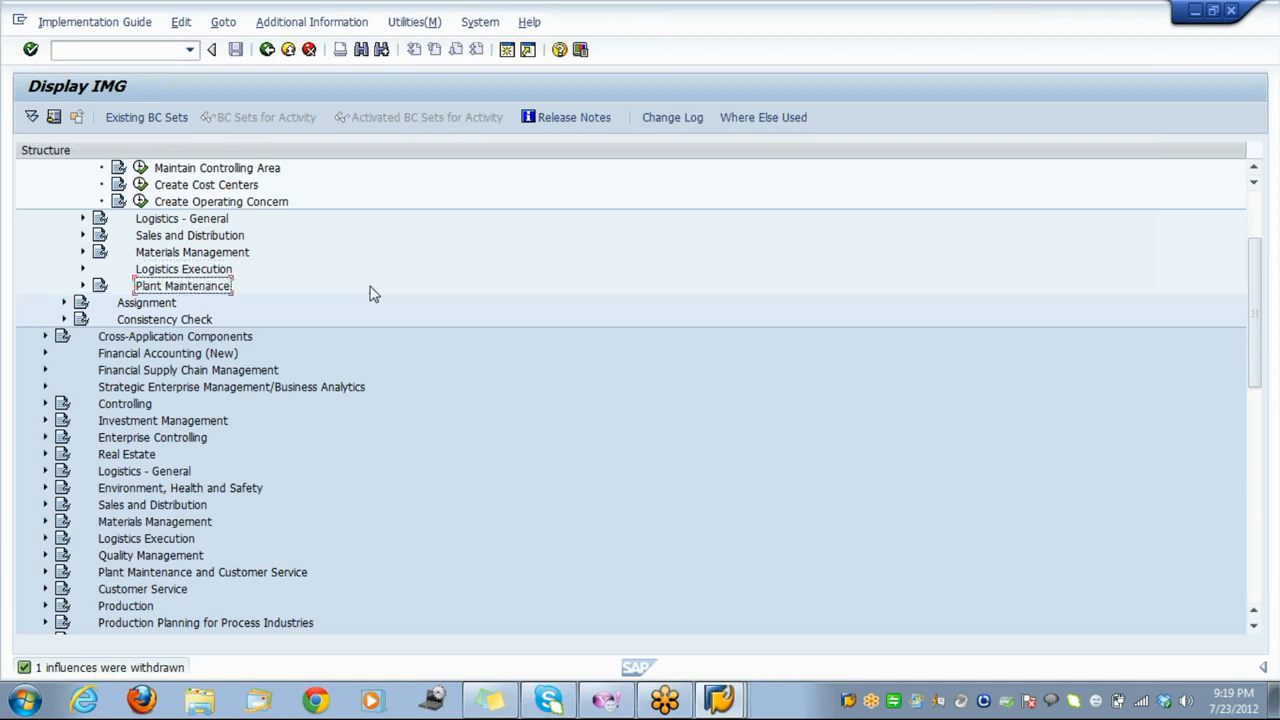
{"action": "key", "text": "Right"}
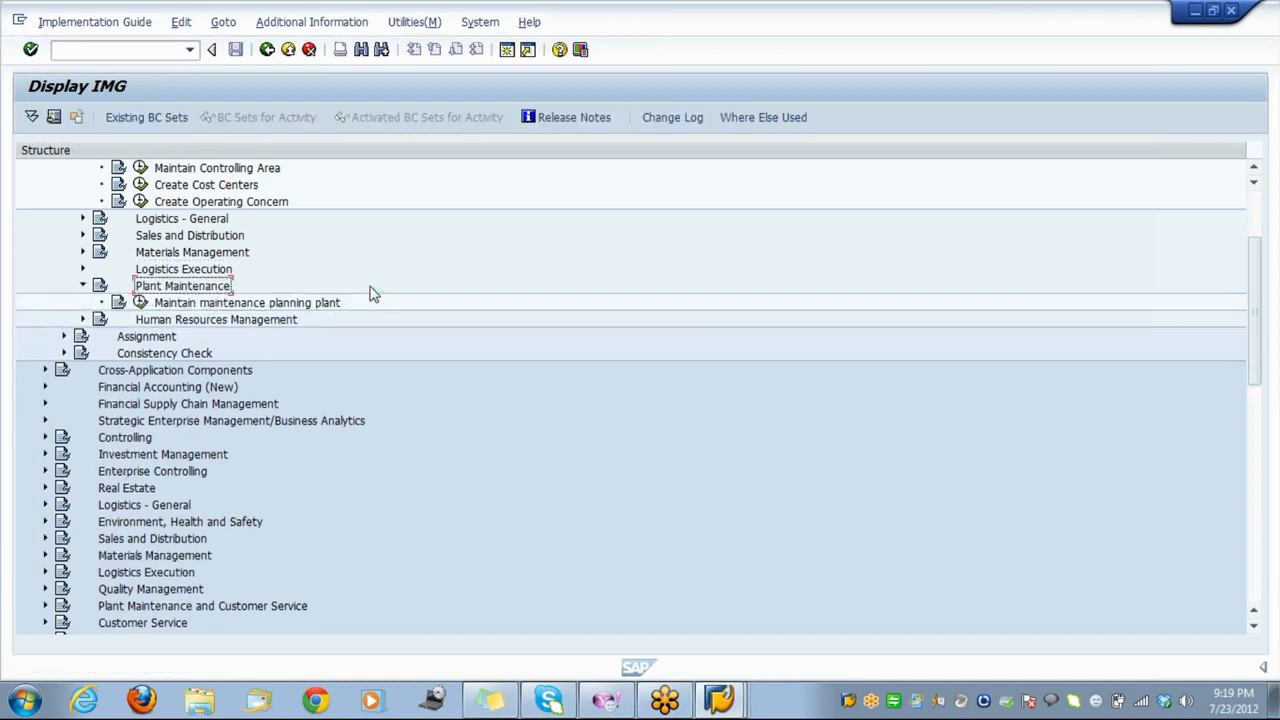
{"action": "key", "text": "Down"}
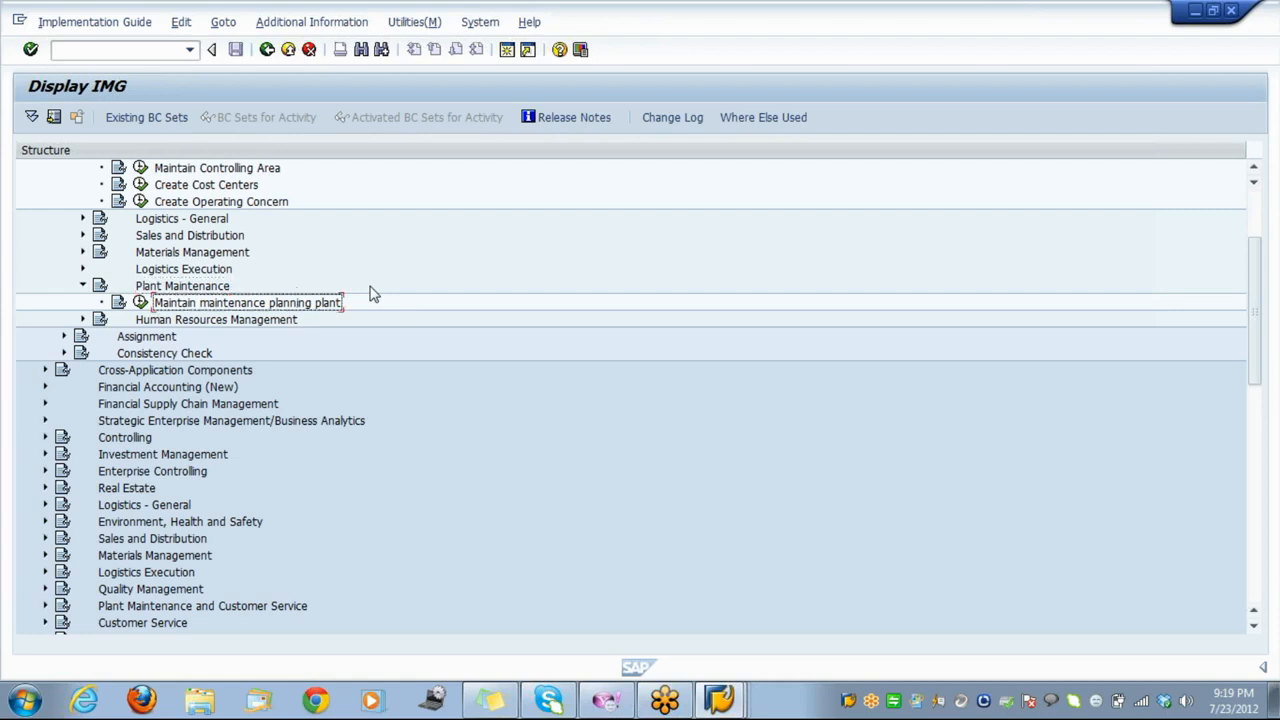
{"action": "left_click", "coordinate": [141, 304]}
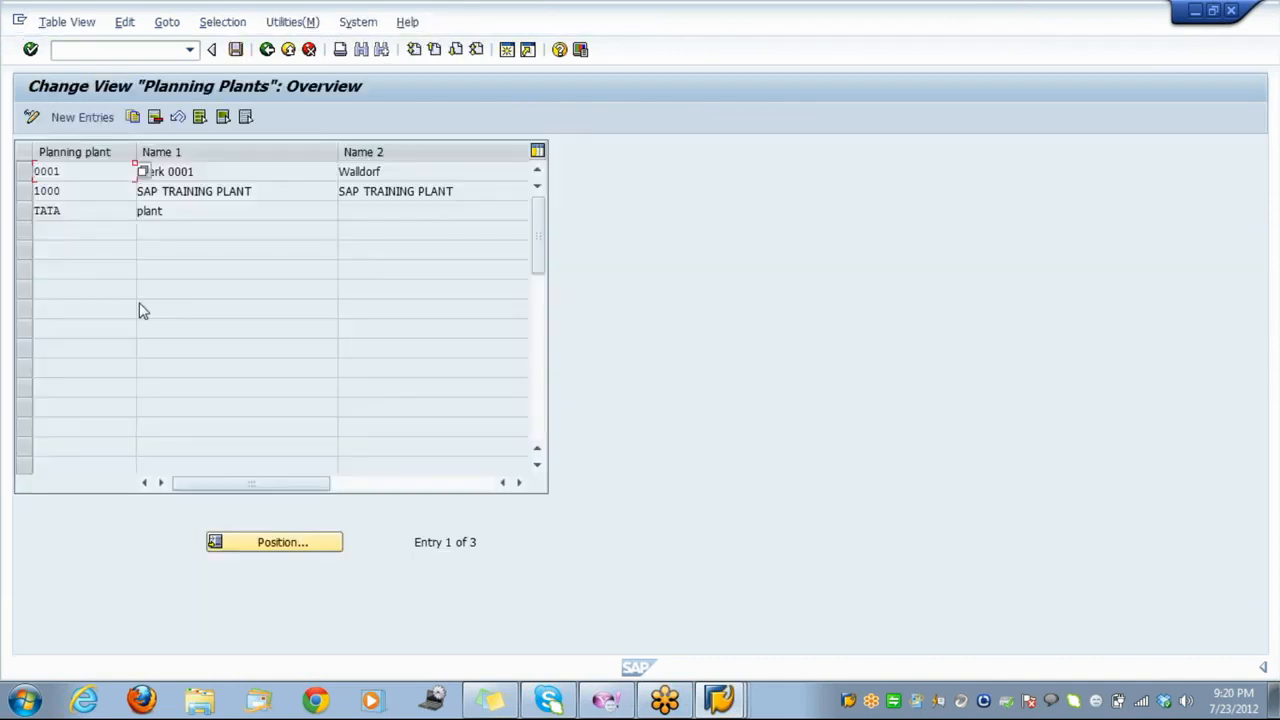
{"action": "left_click_drag", "start_coordinate": [316, 484], "coordinate": [411, 490]}
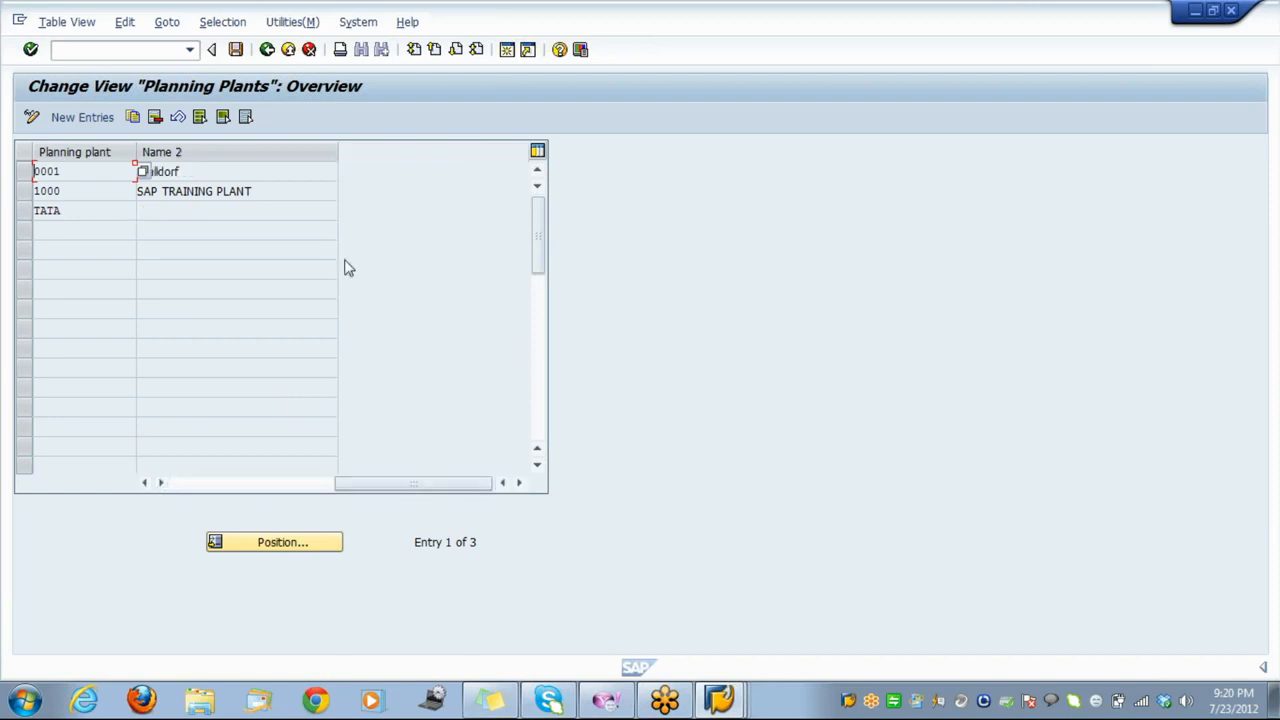
{"action": "left_click", "coordinate": [268, 50]}
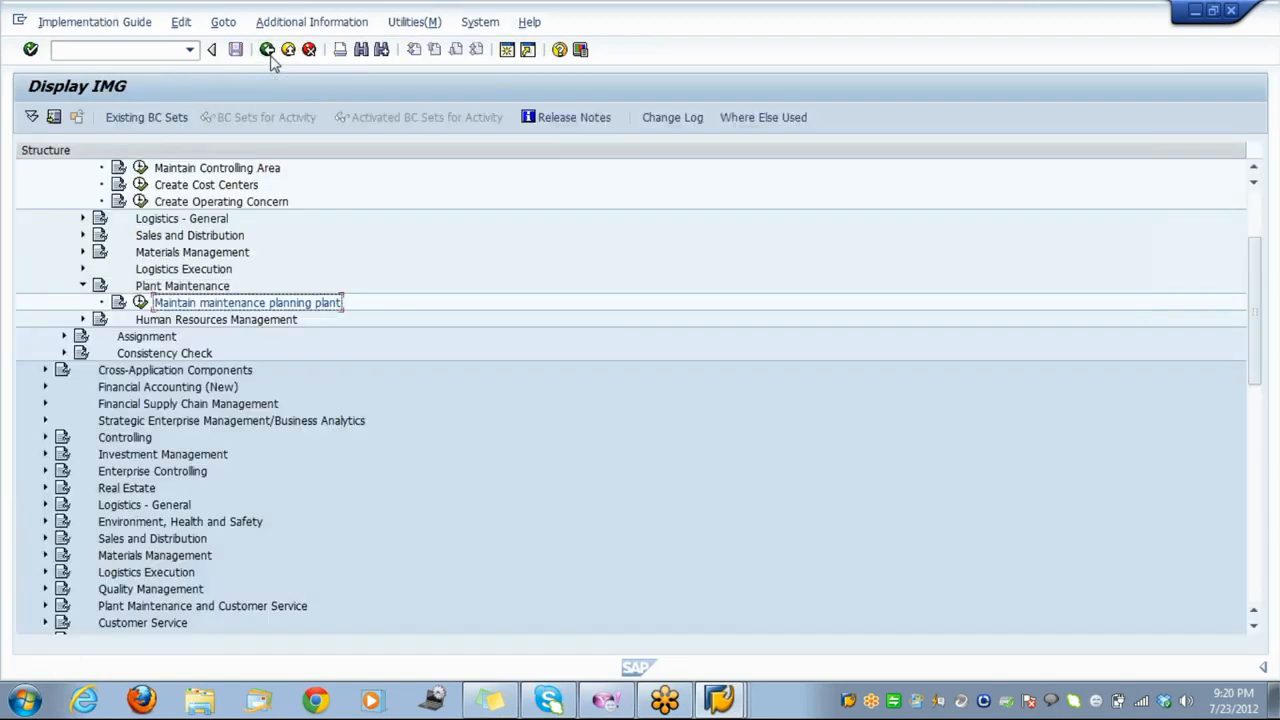
Open Assign company code to controlling area under Assignment > Controlling, examine the overview of controlling areas, and return to the structure.
{"action": "key", "text": "Down"}
{"action": "key", "text": "Down"}
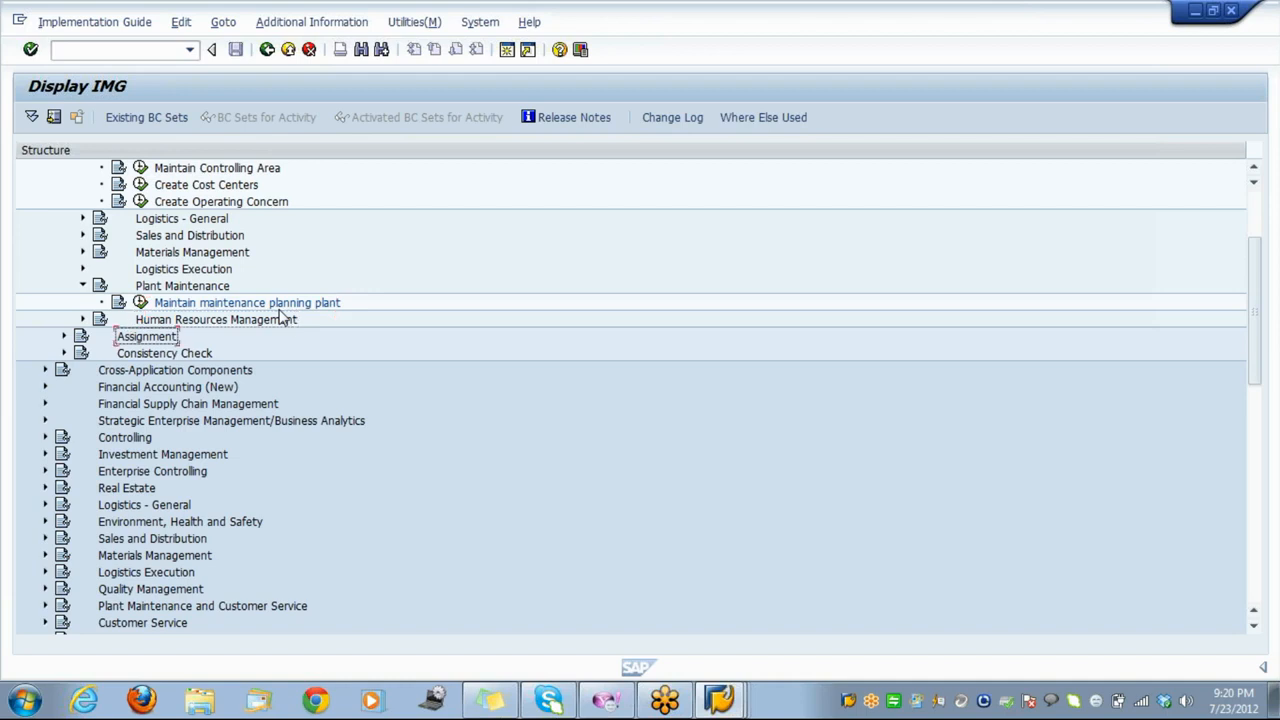
{"action": "key", "text": "Right"}
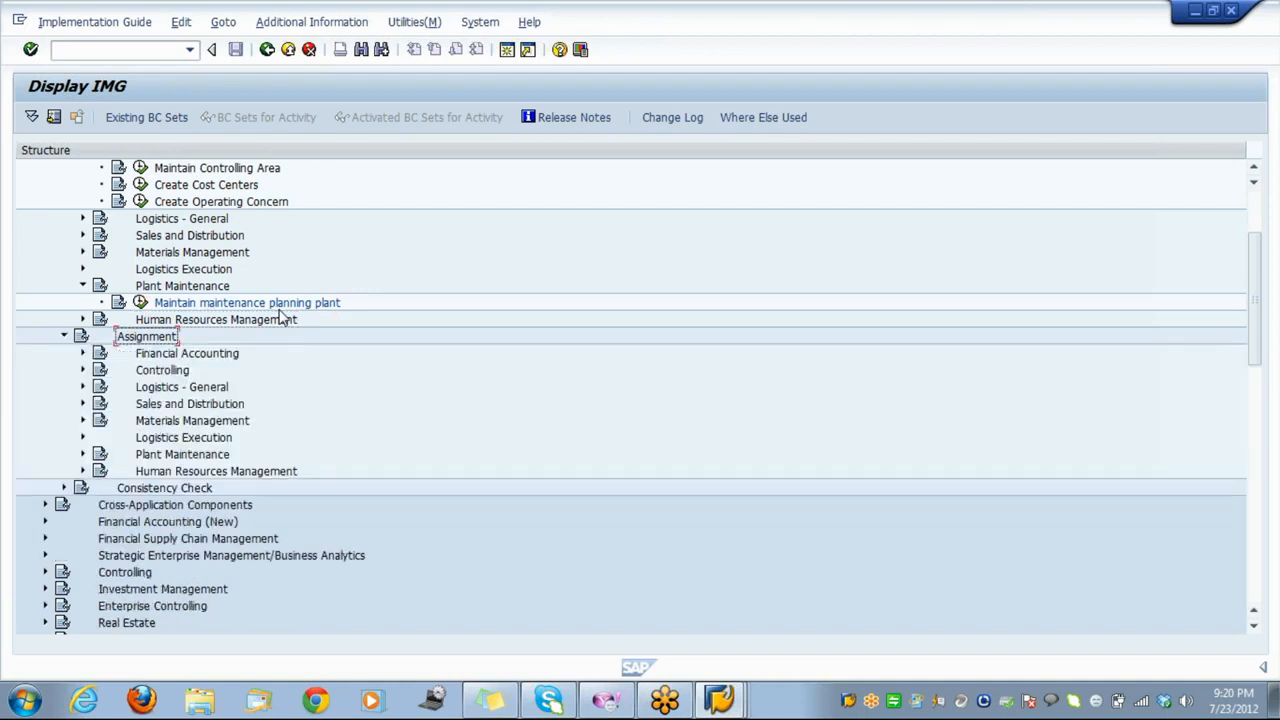
{"action": "key", "text": "Down"}
{"action": "key", "text": "Down"}
{"action": "key", "text": "Right"}
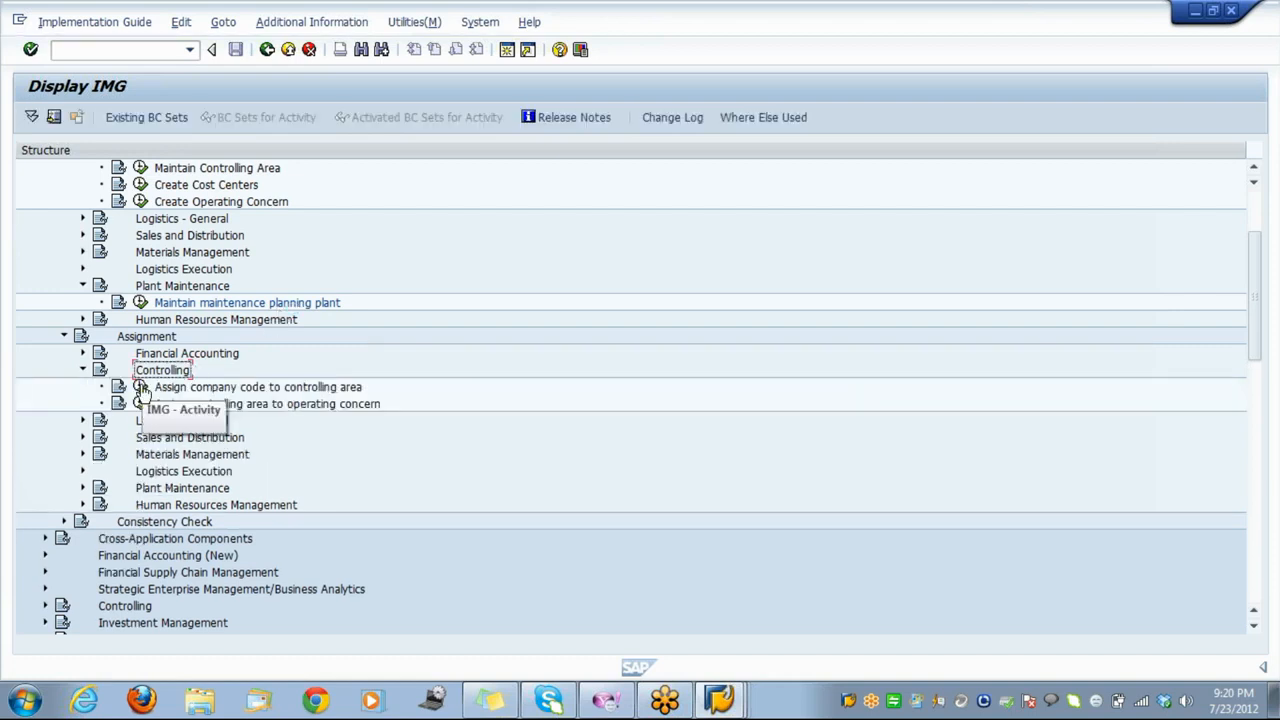
{"action": "left_click", "coordinate": [141, 388]}
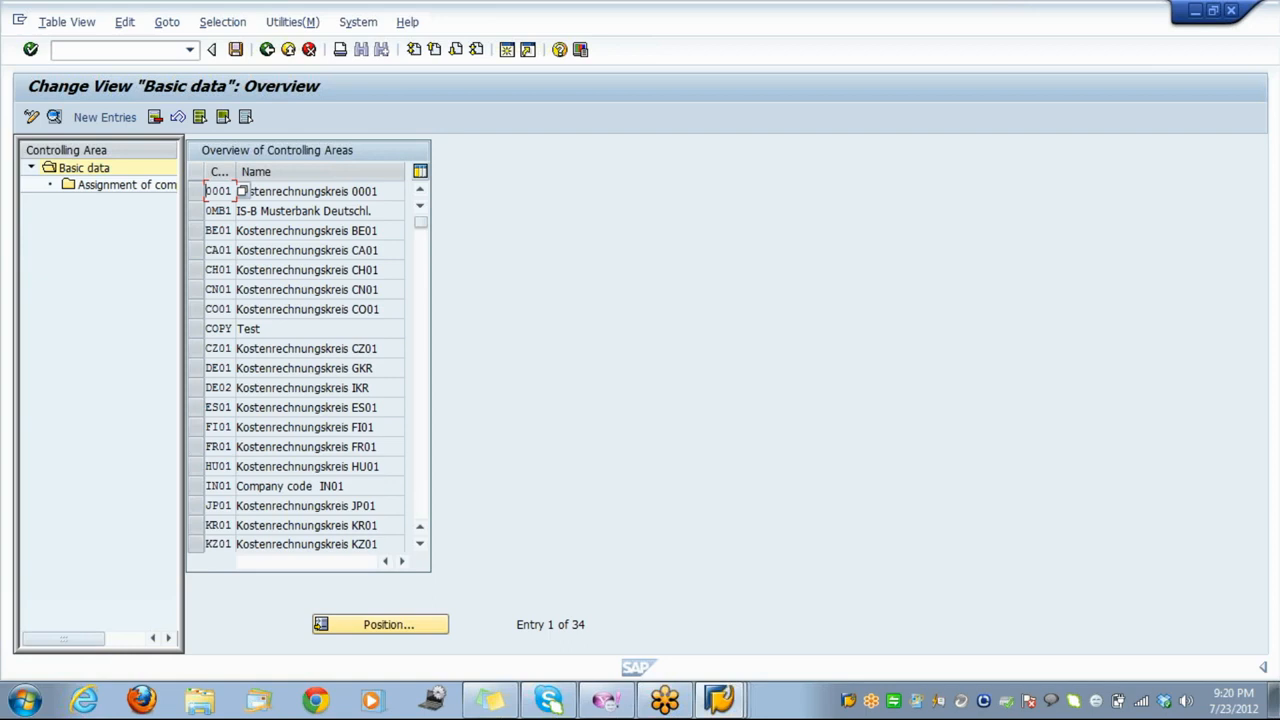
{"action": "left_click", "coordinate": [268, 50]}
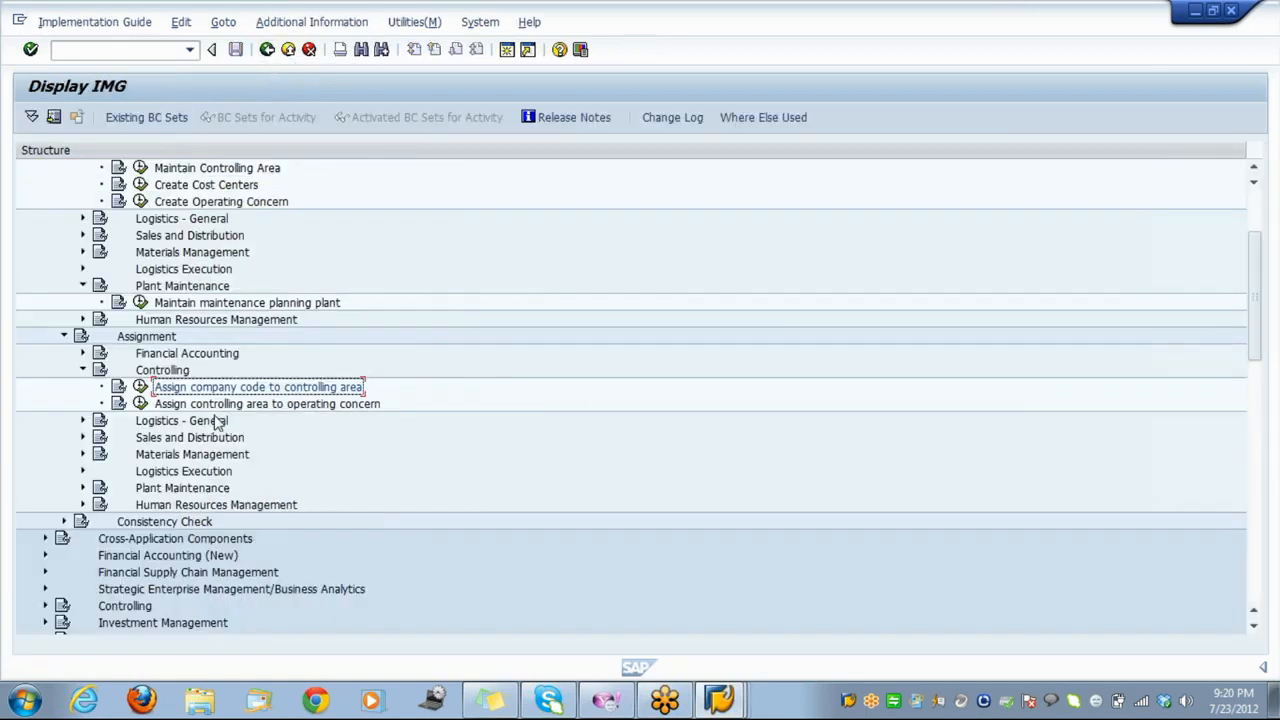
Open Assign plant to company code under Assignment > Logistics - General, examine the plant and company code assignments, and return to the structure.
{"action": "key", "text": "Down"}
{"action": "key", "text": "Down"}
{"action": "key", "text": "Down"}
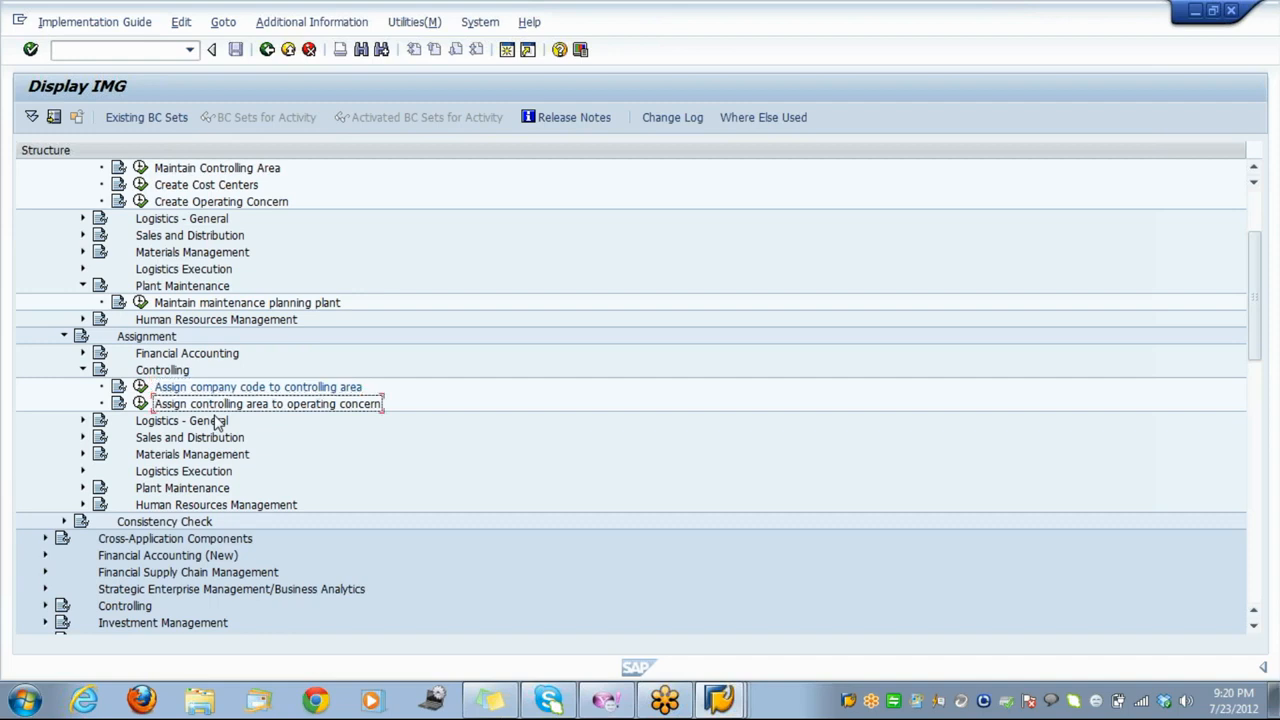
{"action": "key", "text": "Down"}
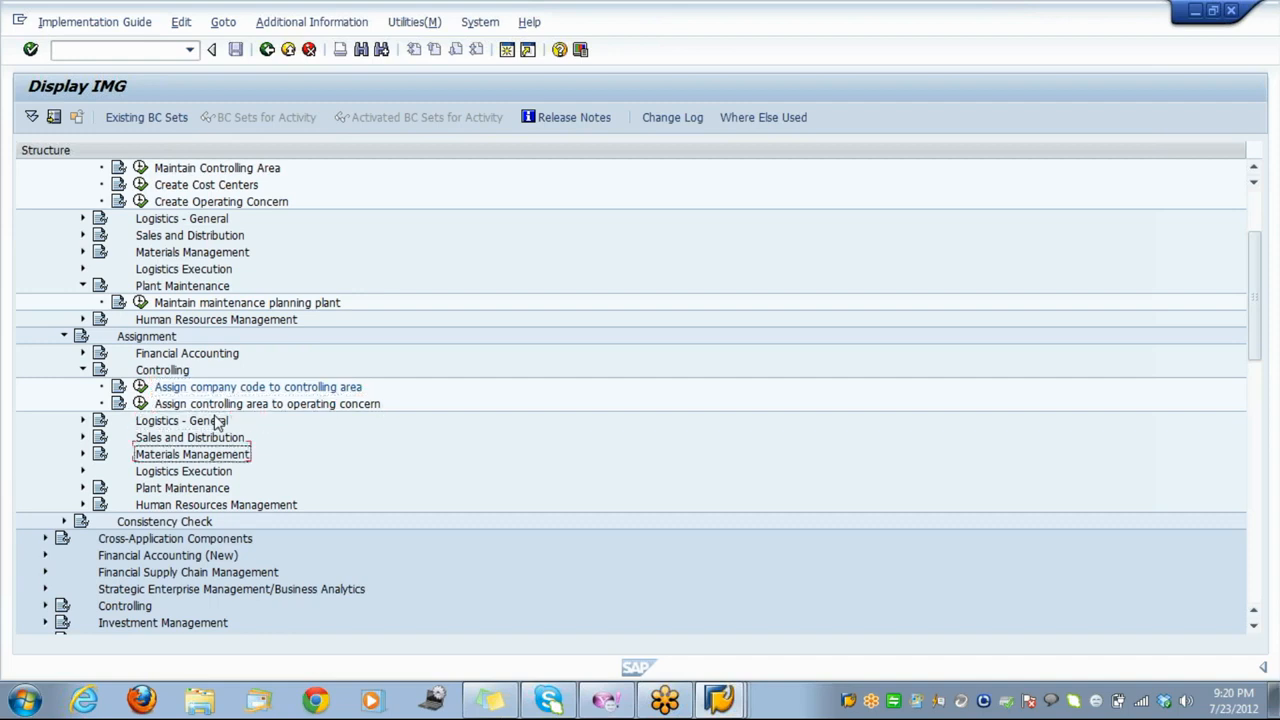
{"action": "key", "text": "Up"}
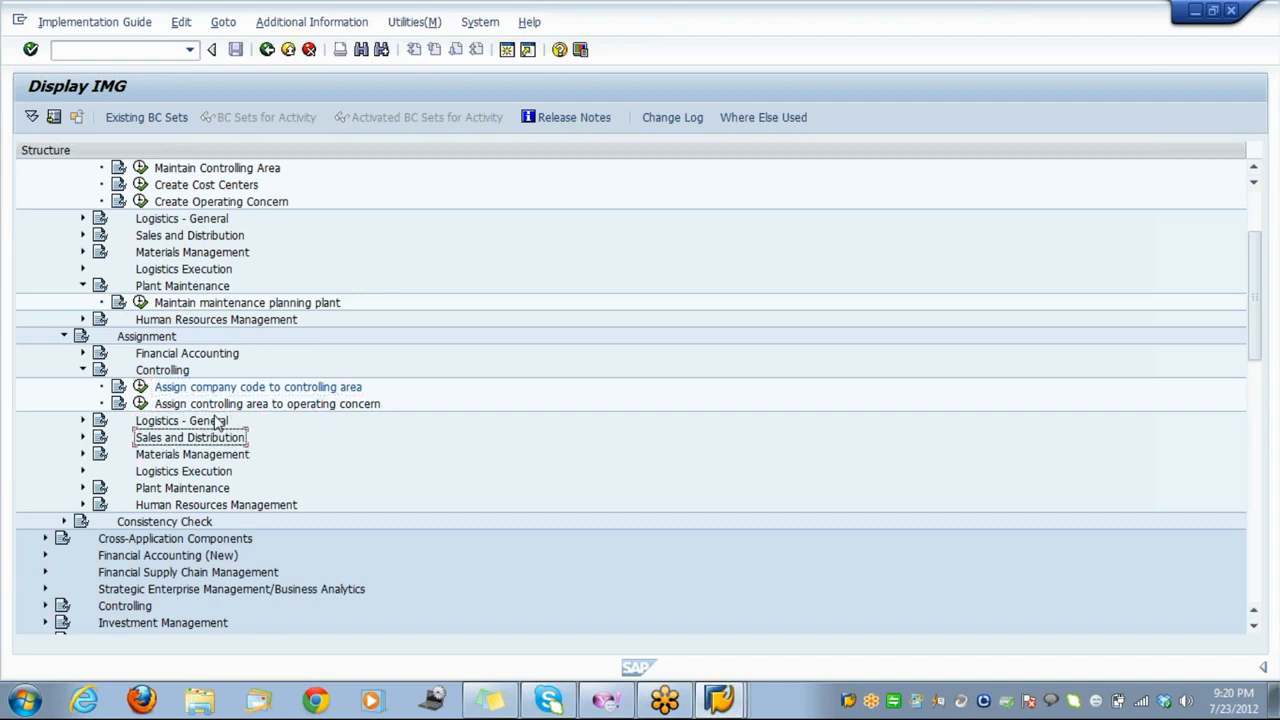
{"action": "key", "text": "Up"}
{"action": "key", "text": "Right"}
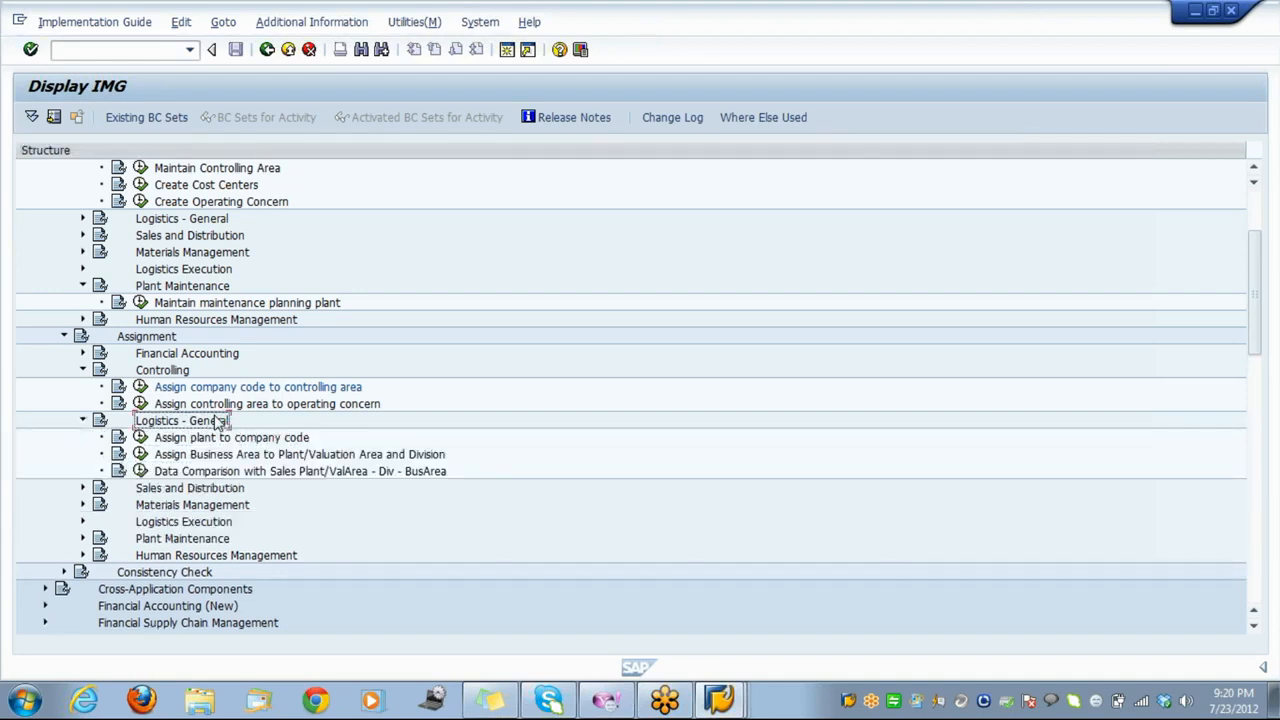
{"action": "key", "text": "Down"}
{"action": "key", "text": "Left"}
{"action": "key", "text": "Return"}
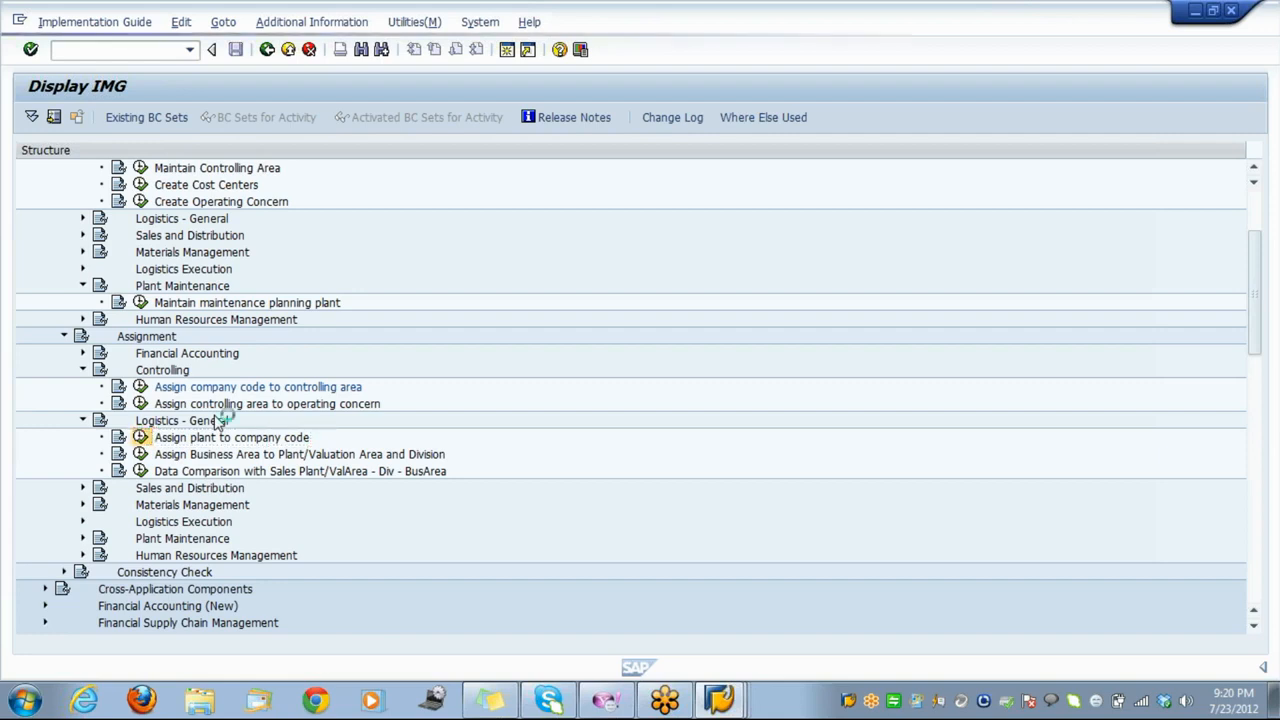
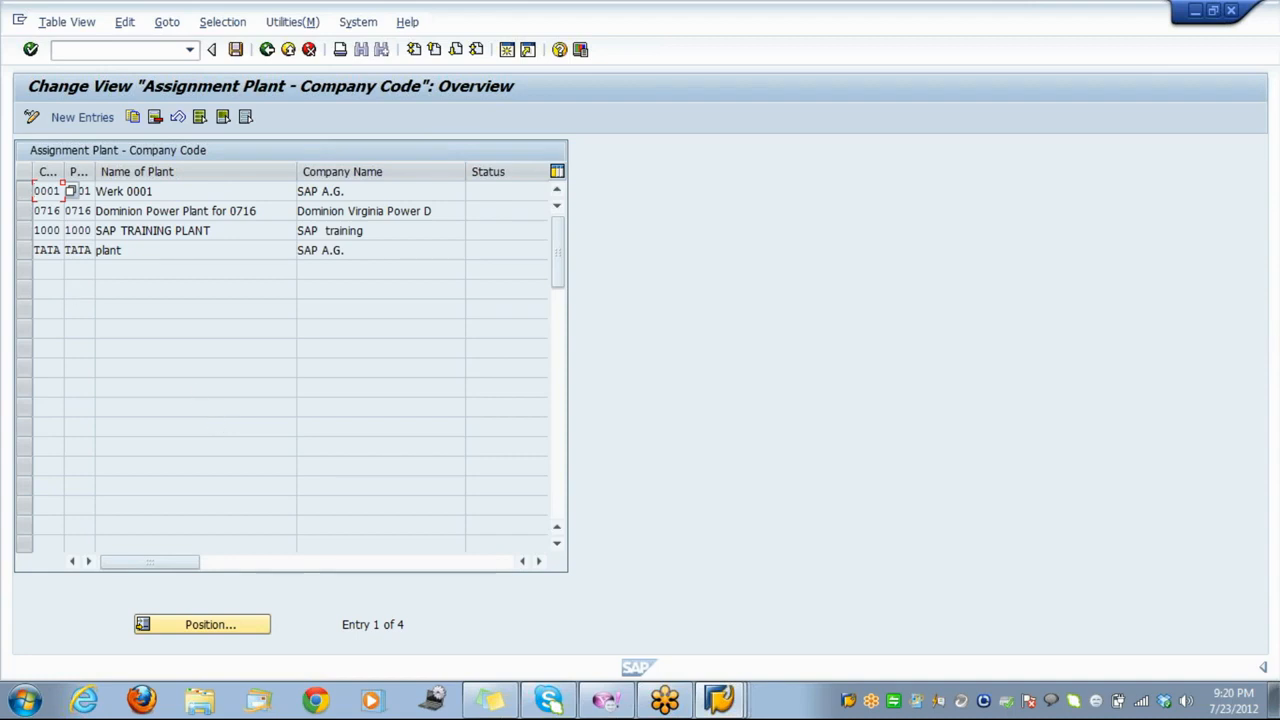
{"action": "left_click", "coordinate": [267, 50]}
Open the Assign maintenance planning plant to maintenance plant activity under Assignment > Plant Maintenance.
{"action": "key", "text": "Down"}
{"action": "key", "text": "Down"}
{"action": "key", "text": "Down"}
{"action": "key", "text": "Down"}
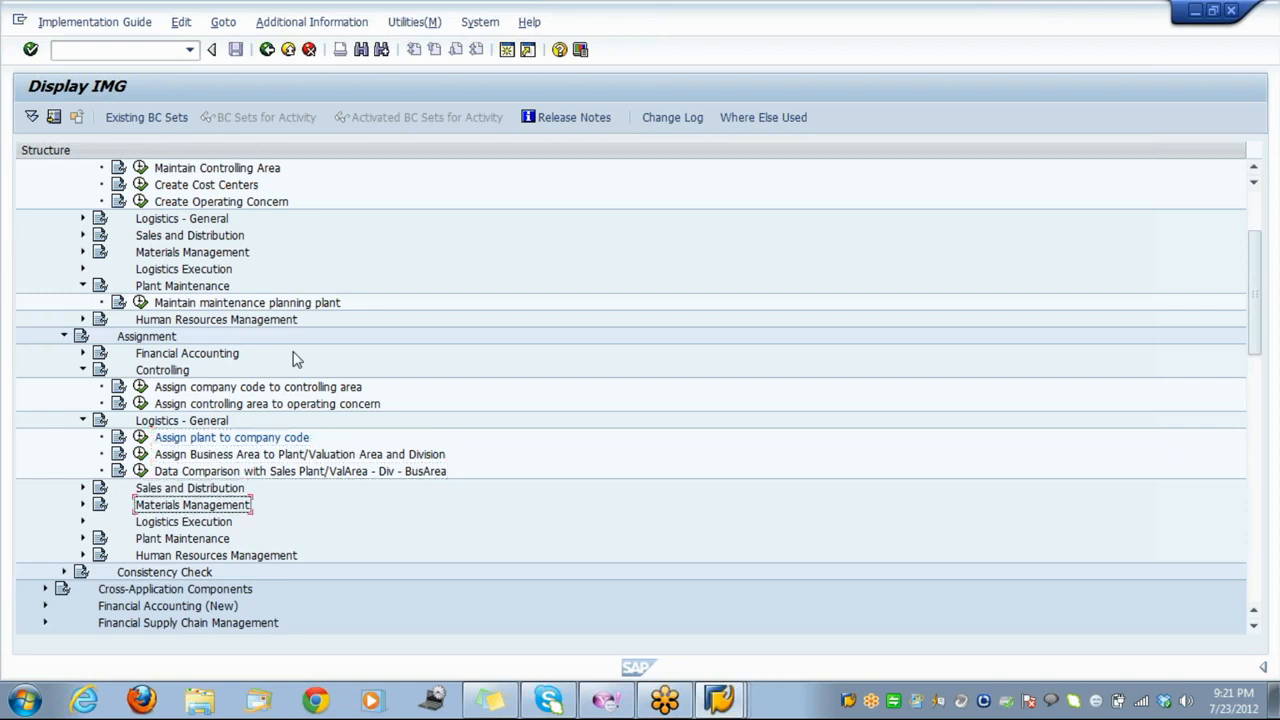
{"action": "key", "text": "Down"}
{"action": "key", "text": "Down"}
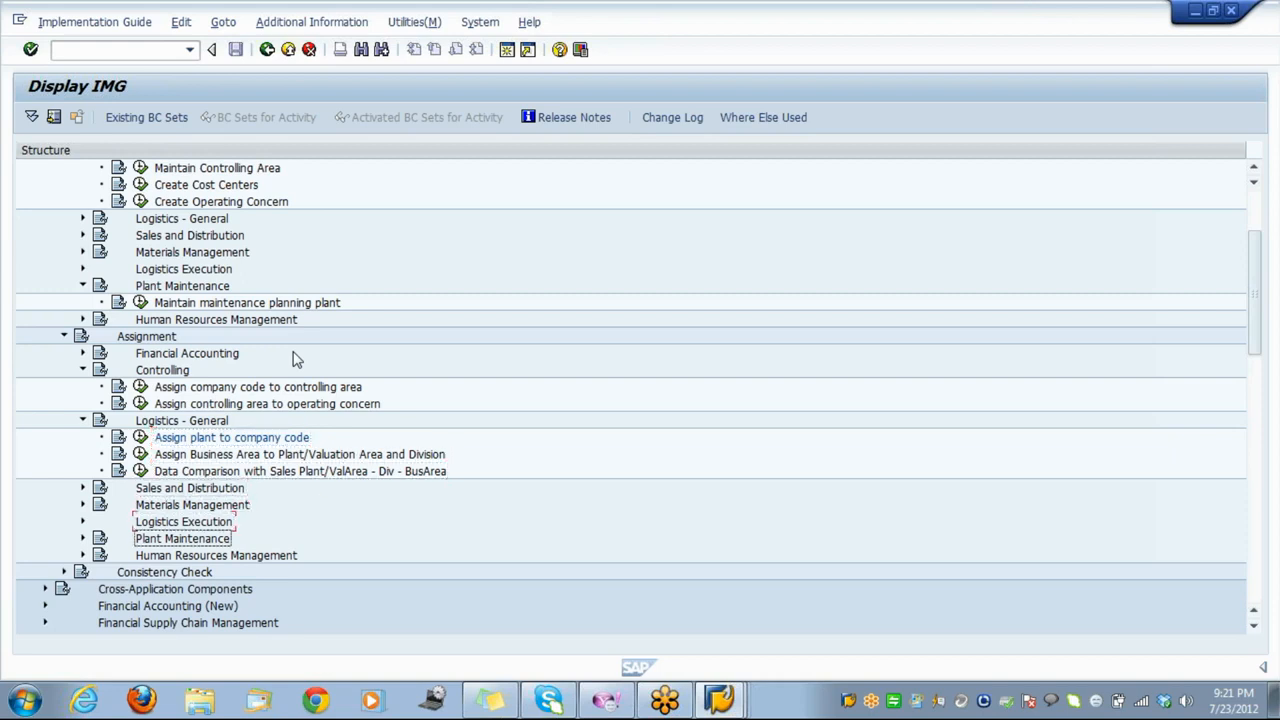
{"action": "key", "text": "Right"}
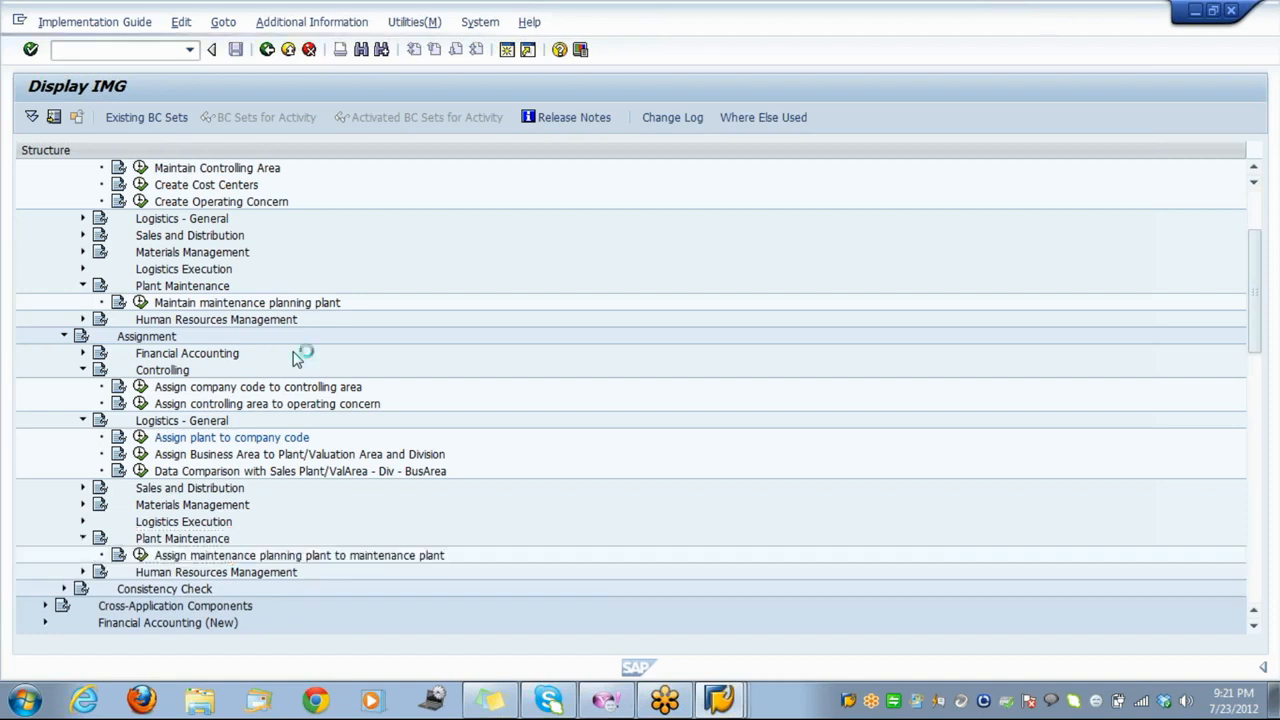
{"action": "key", "text": "Down"}
{"action": "key", "text": "Return"}
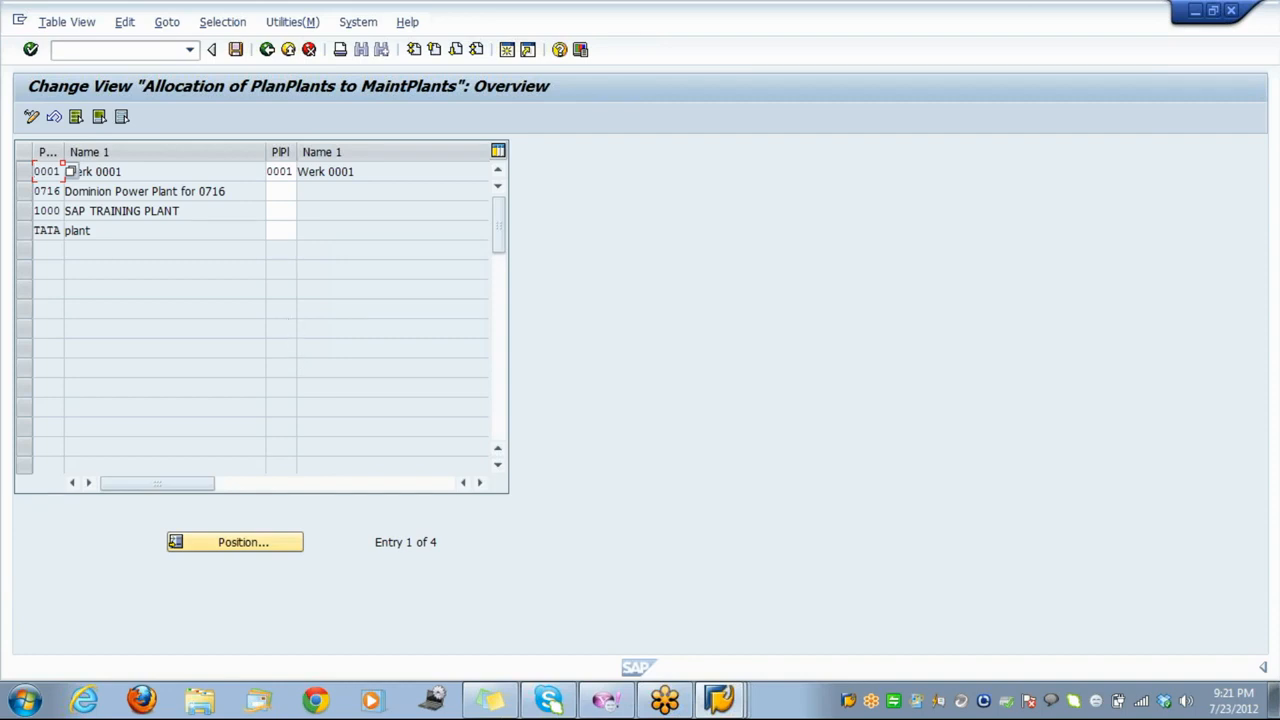
Try to allocate planning plant TATA, picked from the list of planning plants, to maintenance plant TATA and save it.
{"action": "left_click", "coordinate": [281, 231]}
{"action": "left_click", "coordinate": [303, 232]}
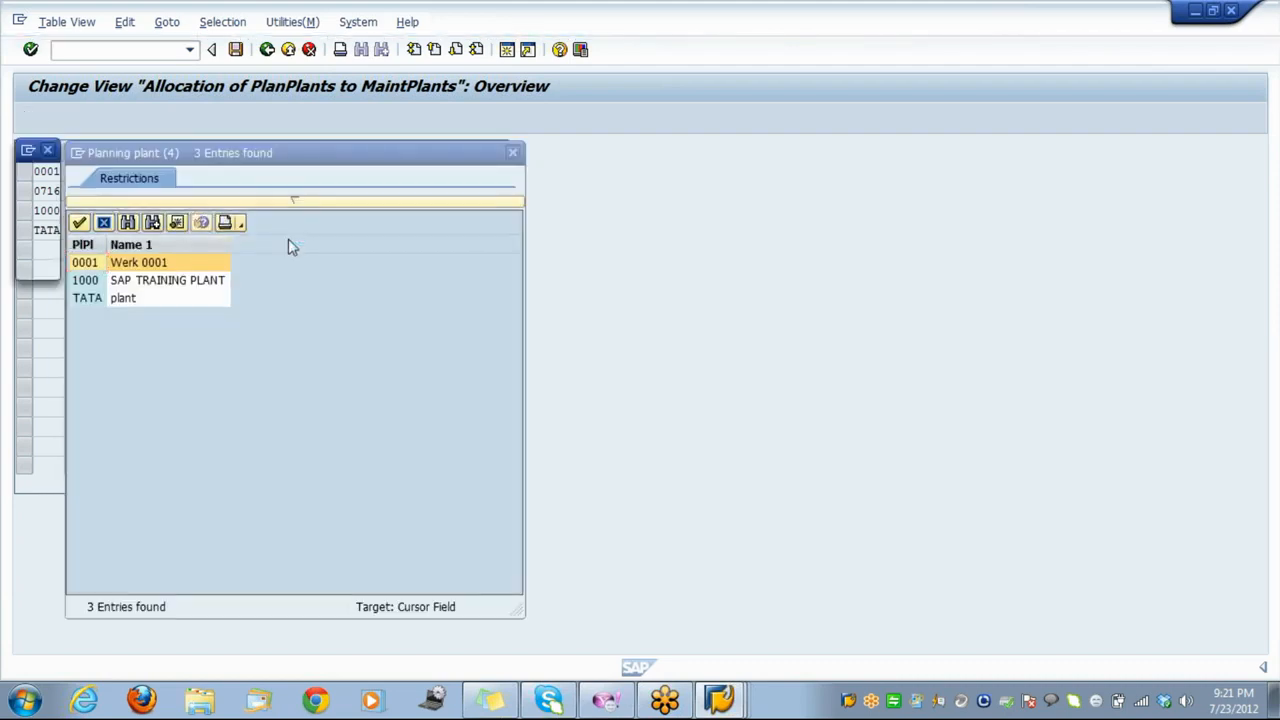
{"action": "left_click", "coordinate": [114, 304]}
{"action": "left_click", "coordinate": [114, 310]}
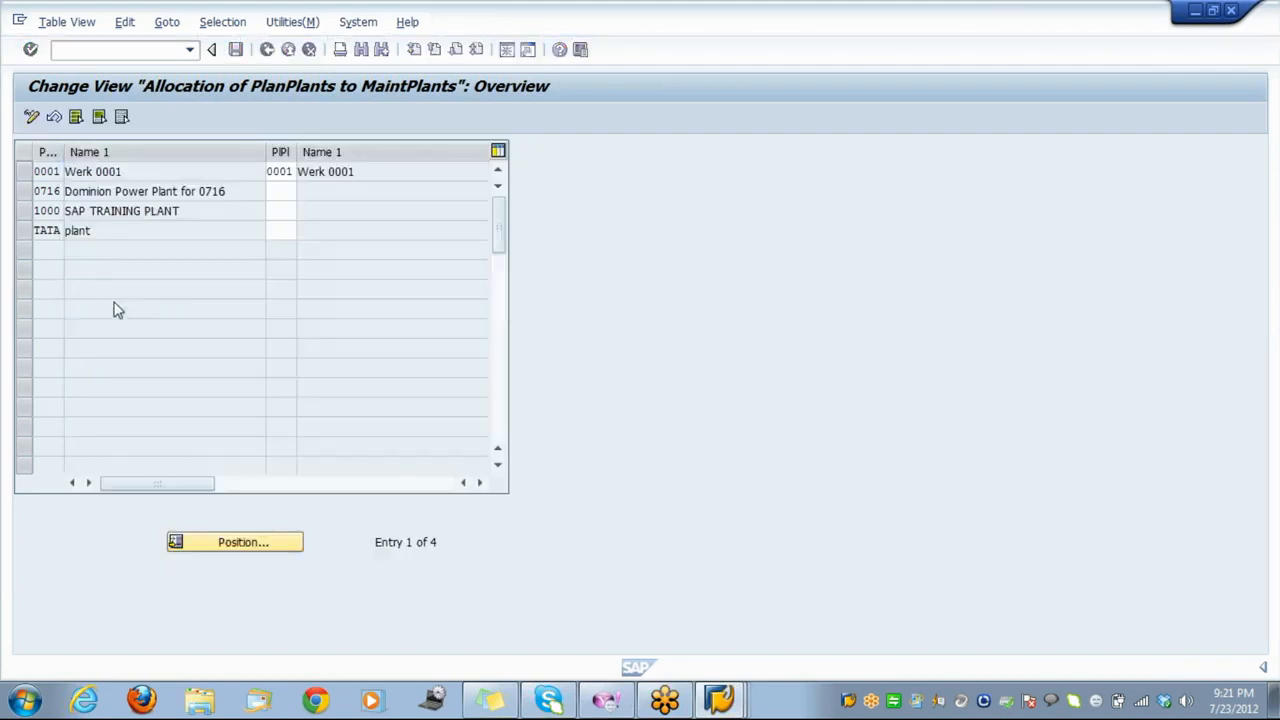
{"action": "key", "text": "Return"}
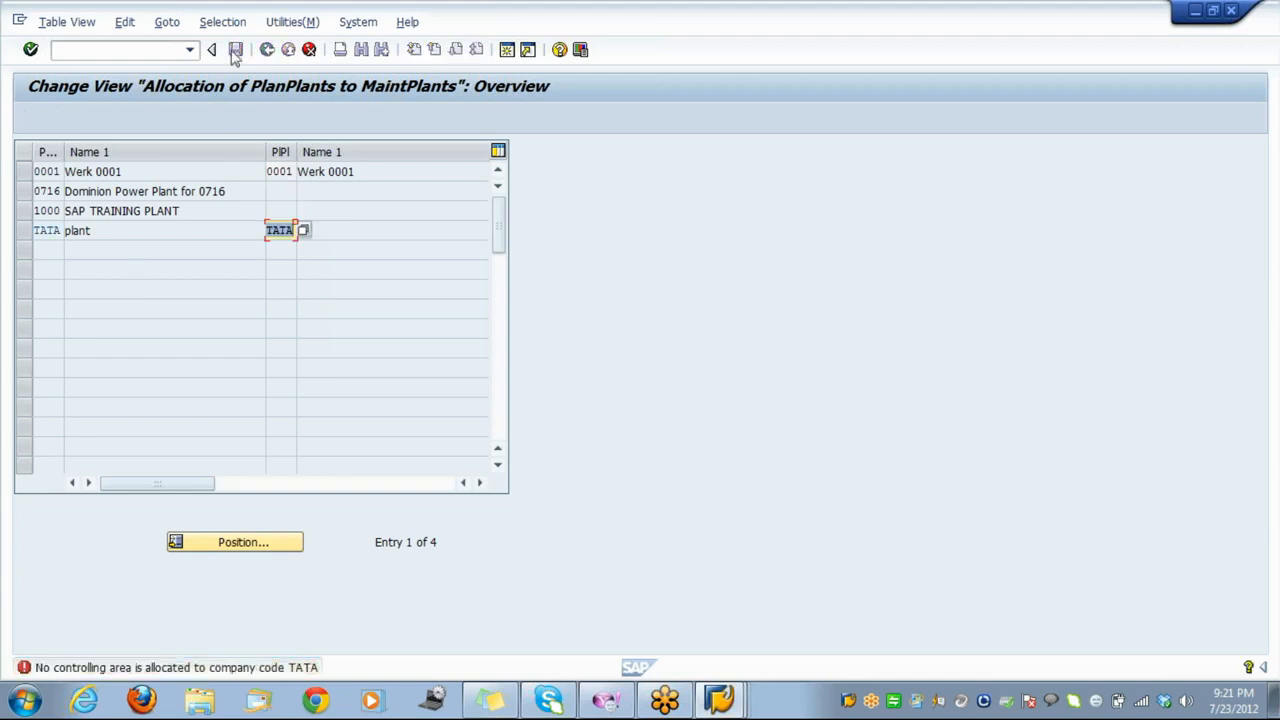
{"action": "left_click", "coordinate": [233, 52]}
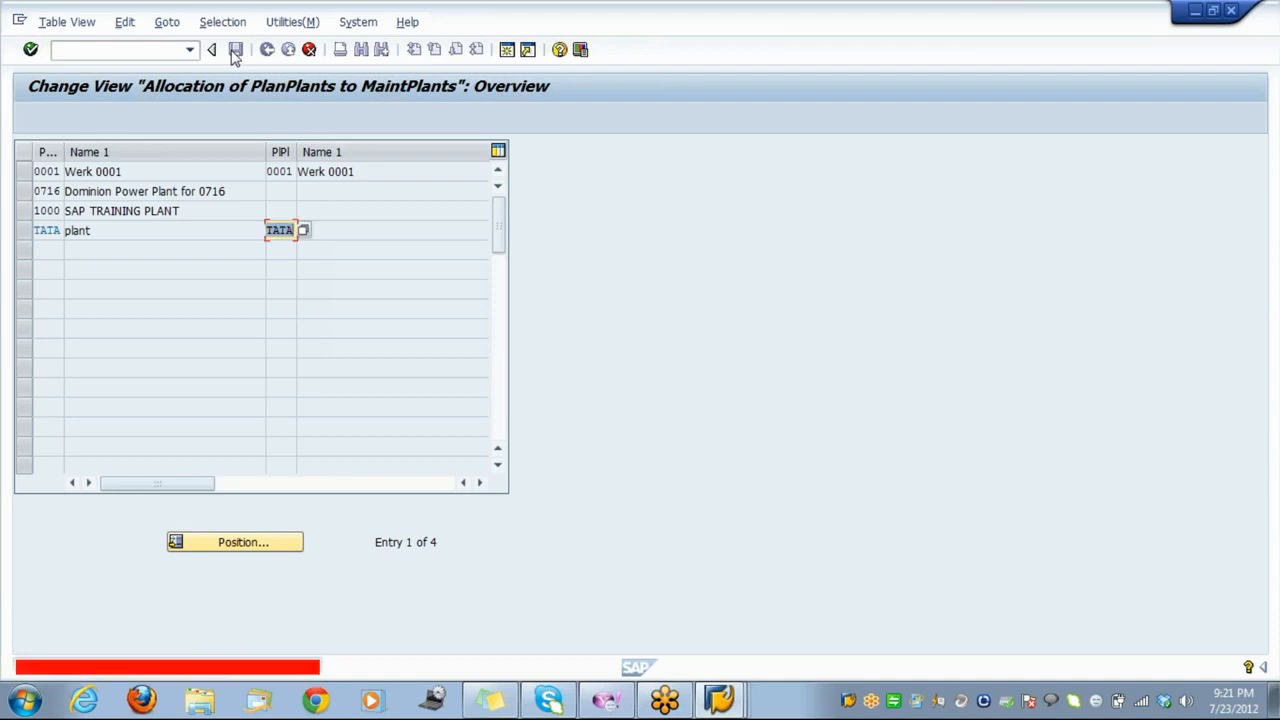
Cancel the planning plant allocation, discarding the change, and return to the IMG structure.
{"action": "left_click", "coordinate": [310, 50]}
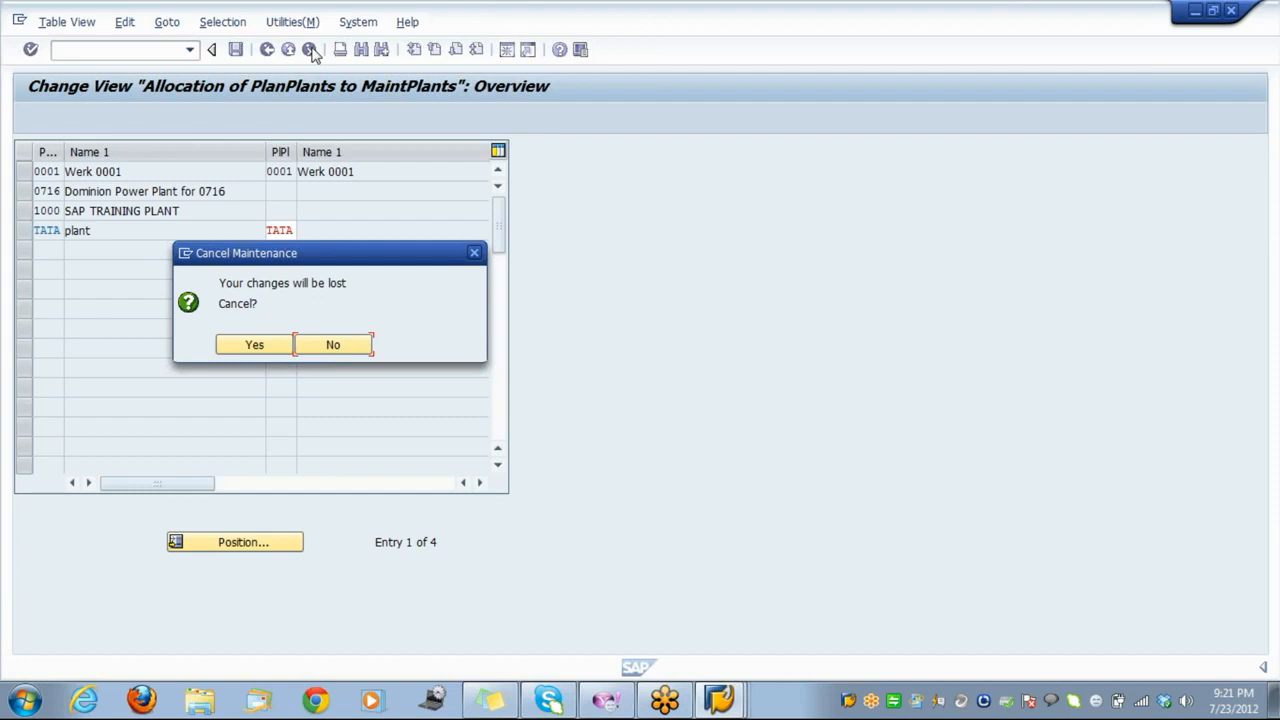
{"action": "left_click", "coordinate": [329, 346]}
{"action": "left_click", "coordinate": [310, 50]}
{"action": "left_click", "coordinate": [253, 345]}
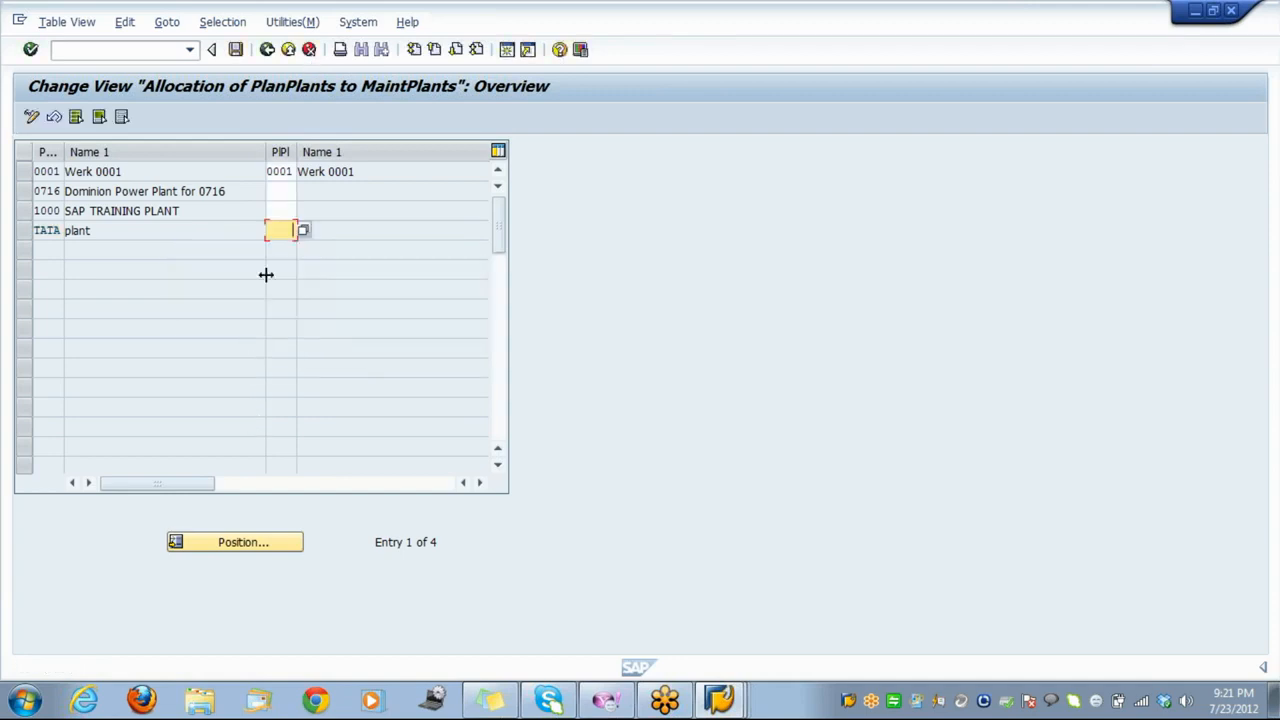
{"action": "left_click", "coordinate": [310, 50]}
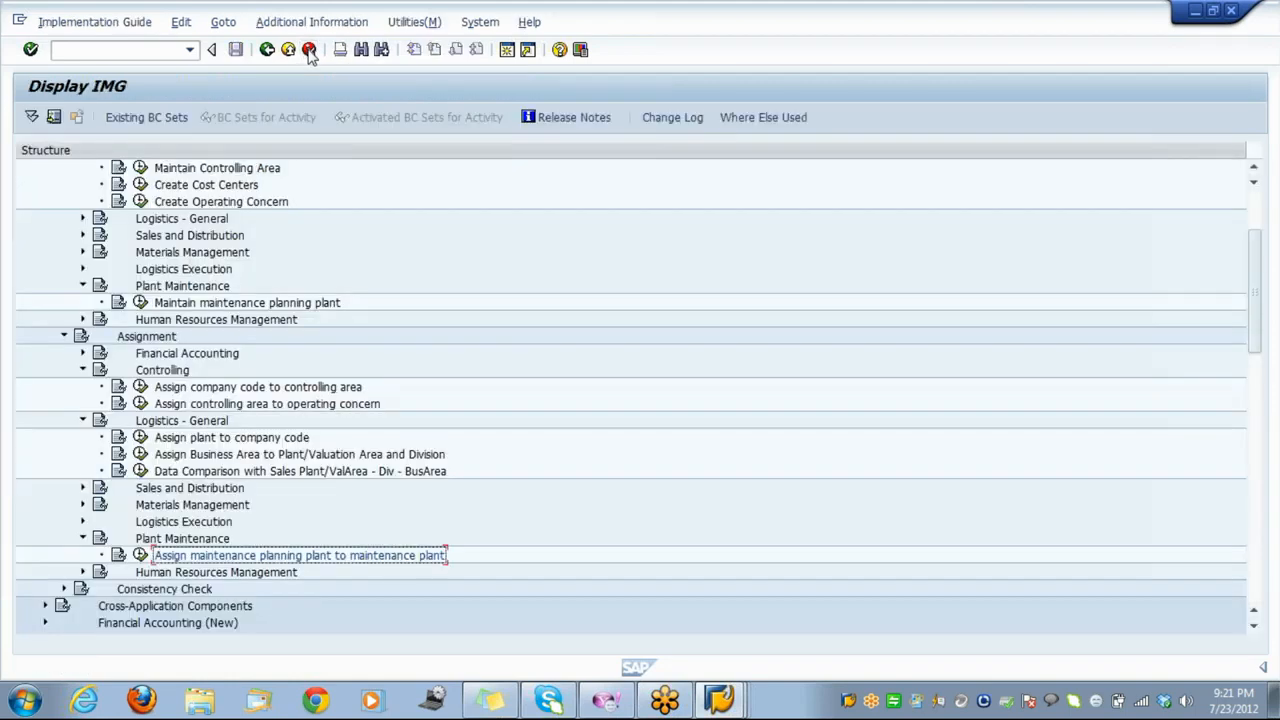
Open Assign company code to controlling area again and show the company code assignment of controlling area 0001.
{"action": "key", "text": "Up"}
{"action": "key", "text": "Up"}
{"action": "key", "text": "Up"}
{"action": "key", "text": "Up"}
{"action": "key", "text": "Up"}
{"action": "key", "text": "Up"}
{"action": "key", "text": "Up"}
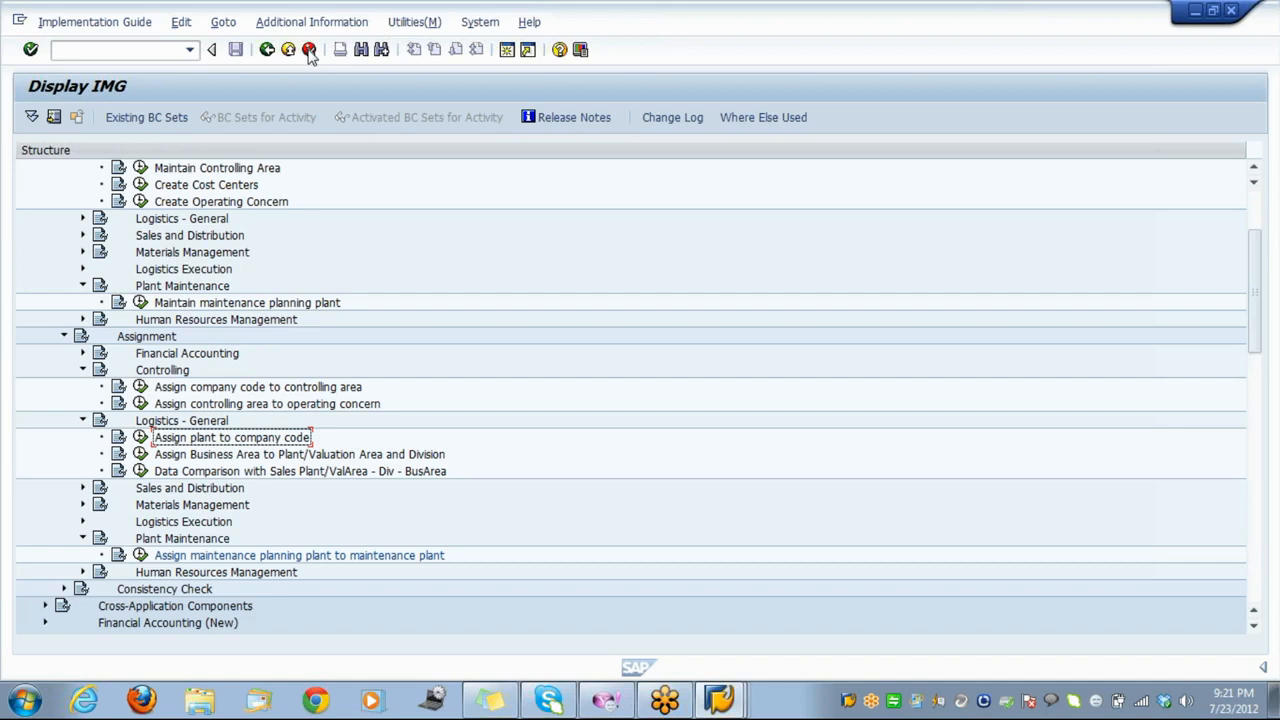
{"action": "key", "text": "Up"}
{"action": "key", "text": "Up"}
{"action": "key", "text": "Up"}
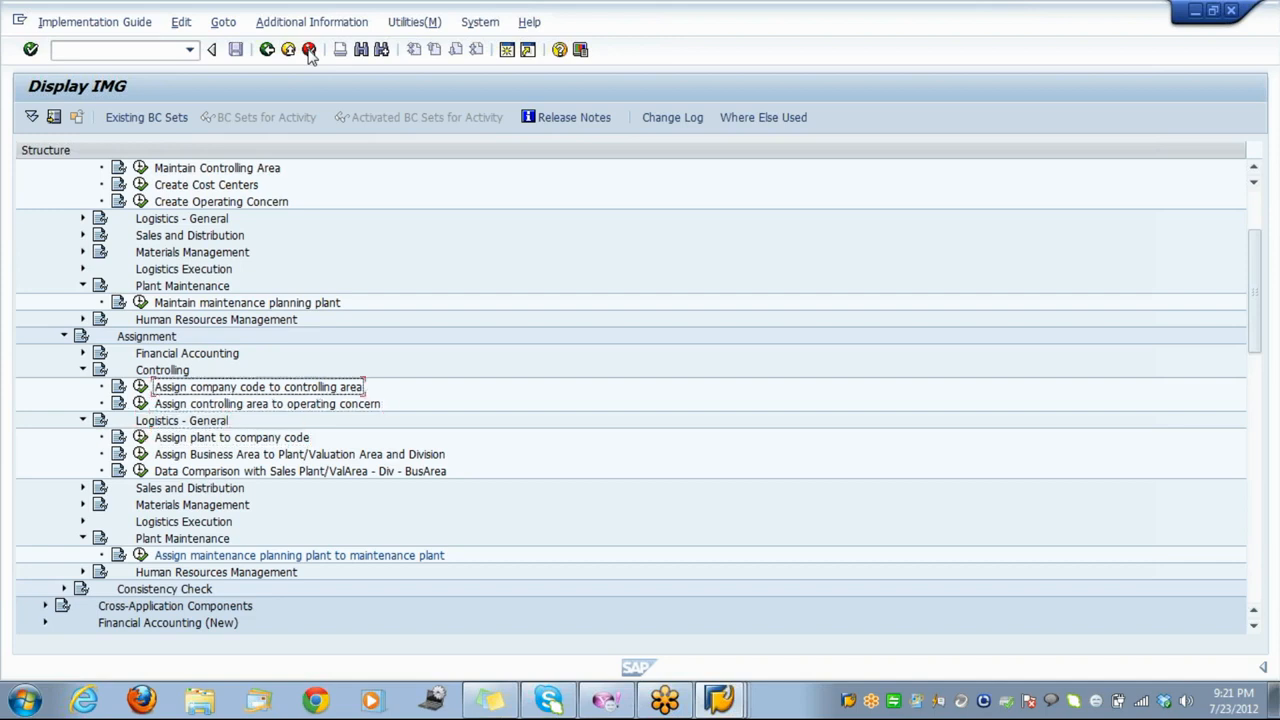
{"action": "key", "text": "Left"}
{"action": "key", "text": "Return"}
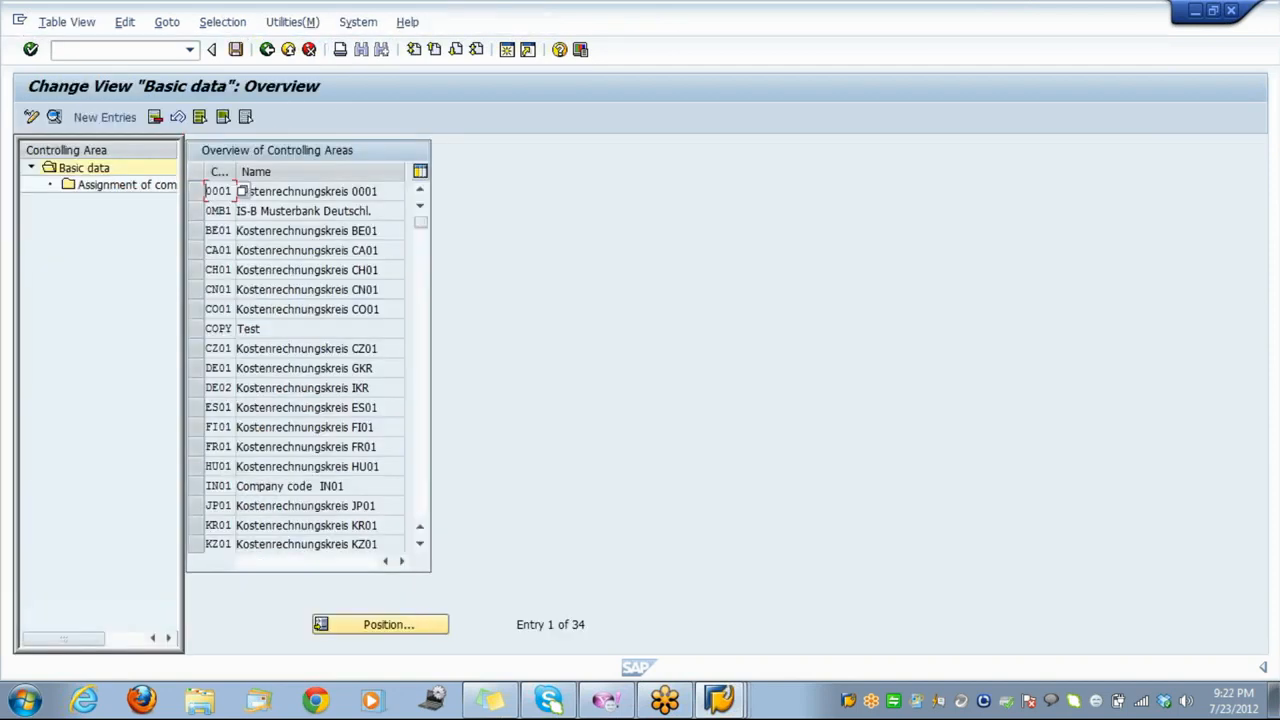
{"action": "left_click", "coordinate": [196, 191]}
{"action": "double_click", "coordinate": [160, 187]}
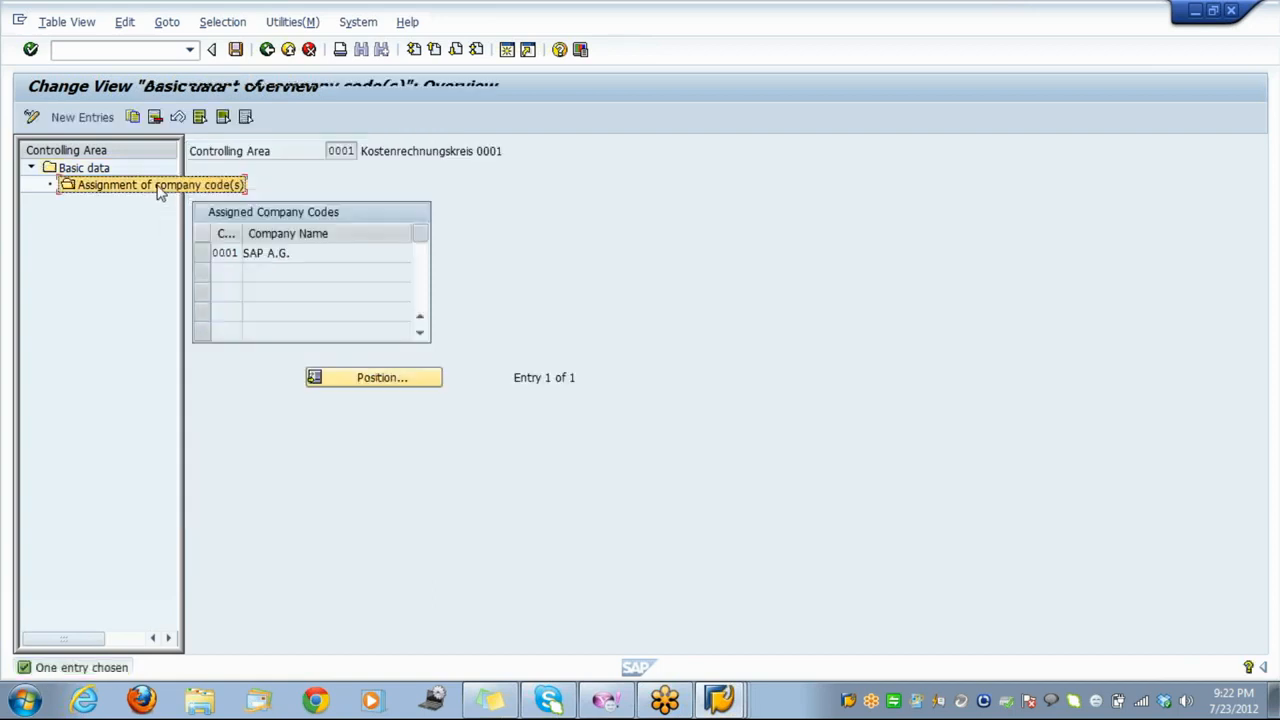
Try to copy the company code 0001 entry of controlling area 0001 as TATA, and start cancelling the maintenance.
{"action": "left_click", "coordinate": [202, 256]}
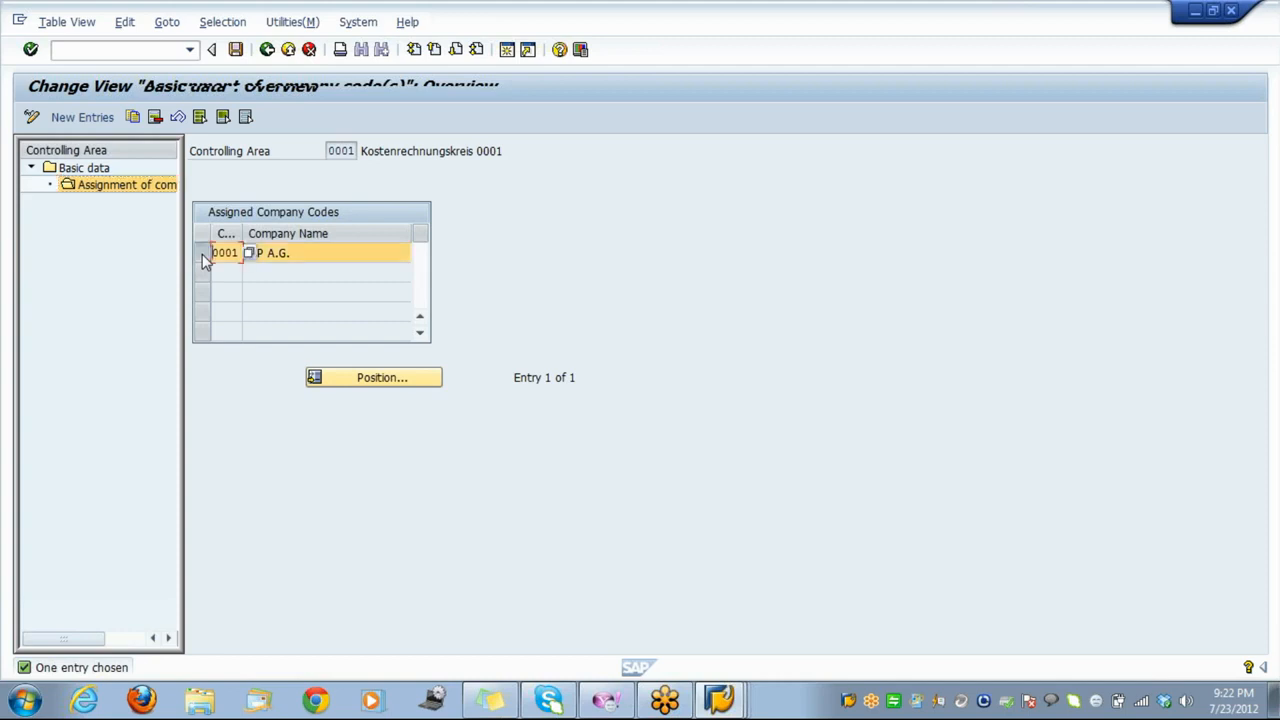
{"action": "left_click", "coordinate": [133, 118]}
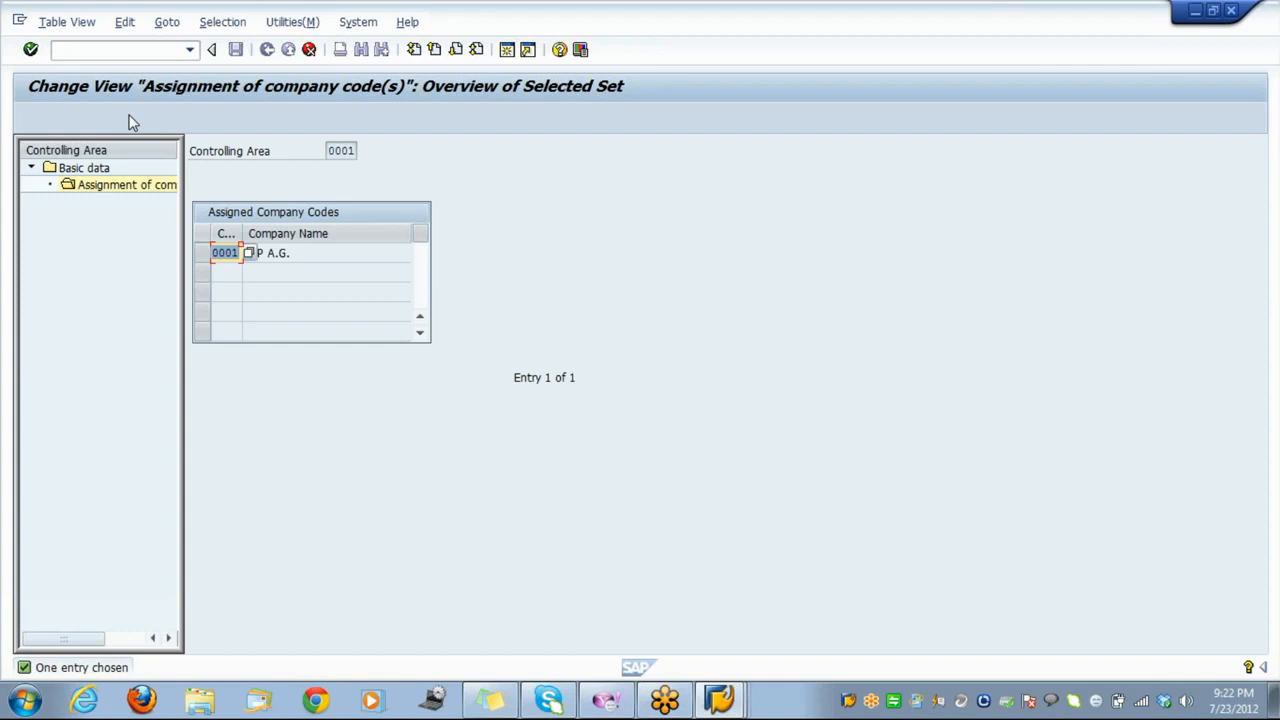
{"action": "type", "text": "tata"}
{"action": "key", "text": "Return"}
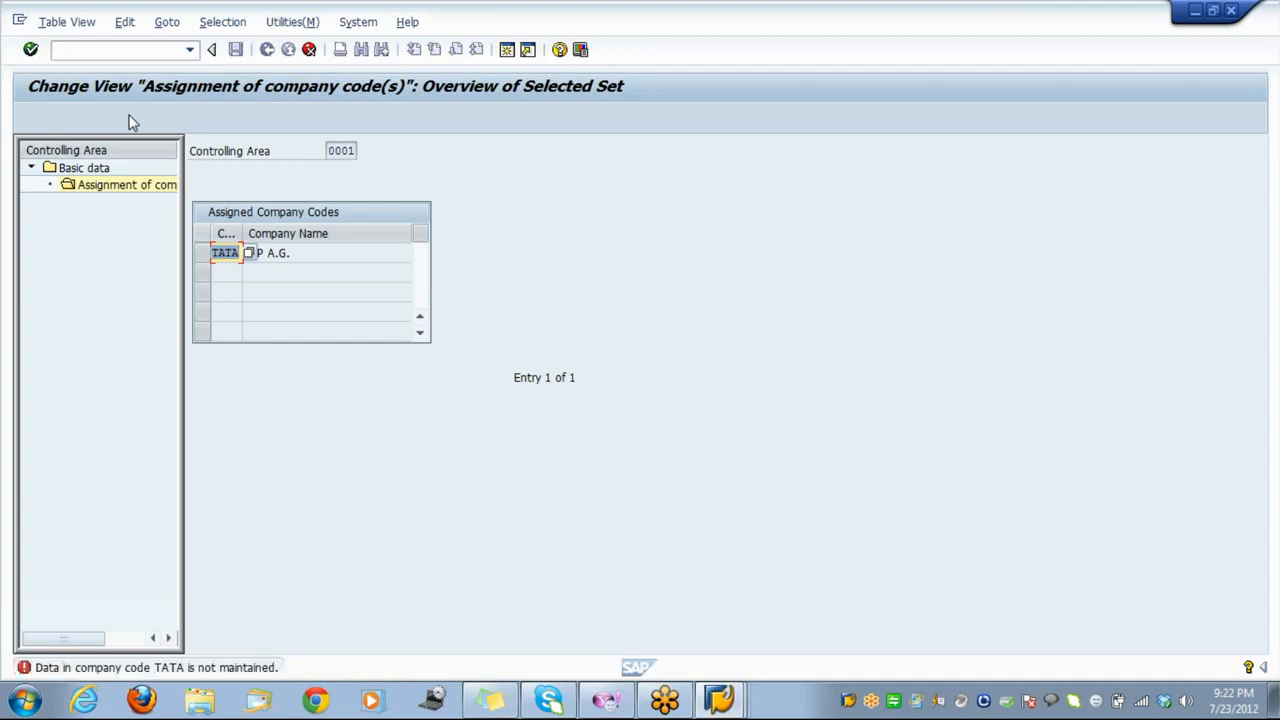
{"action": "key", "text": "Return"}
{"action": "left_click", "coordinate": [310, 50]}
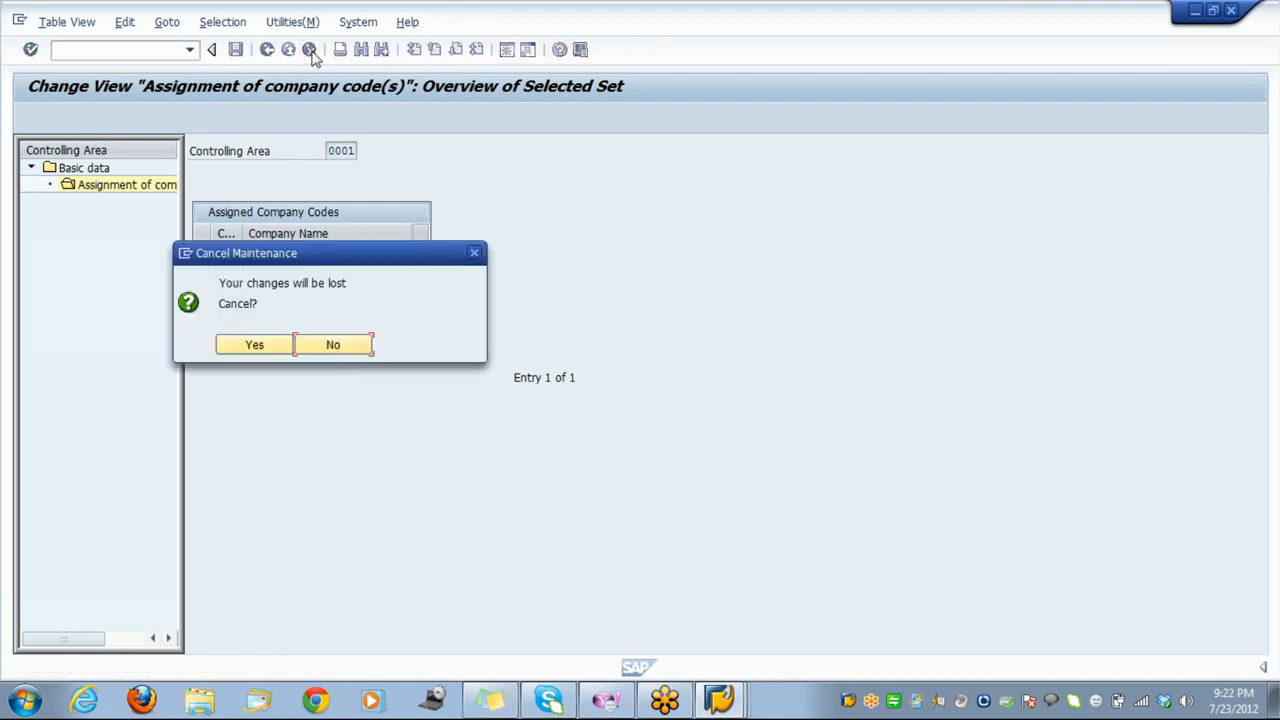
Discard the changes to the company code assignment for controlling area 0001 and return to the implementation guide structure.
{"action": "left_click", "coordinate": [254, 345]}
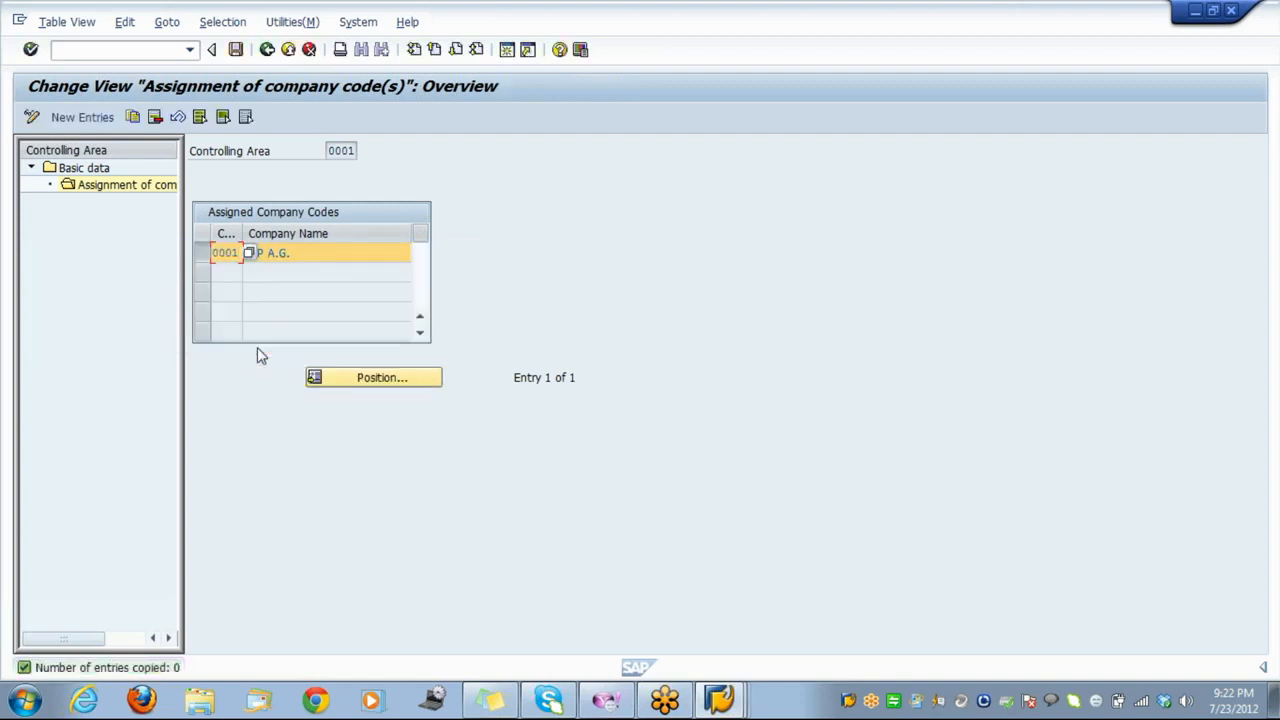
{"action": "left_click", "coordinate": [288, 50]}
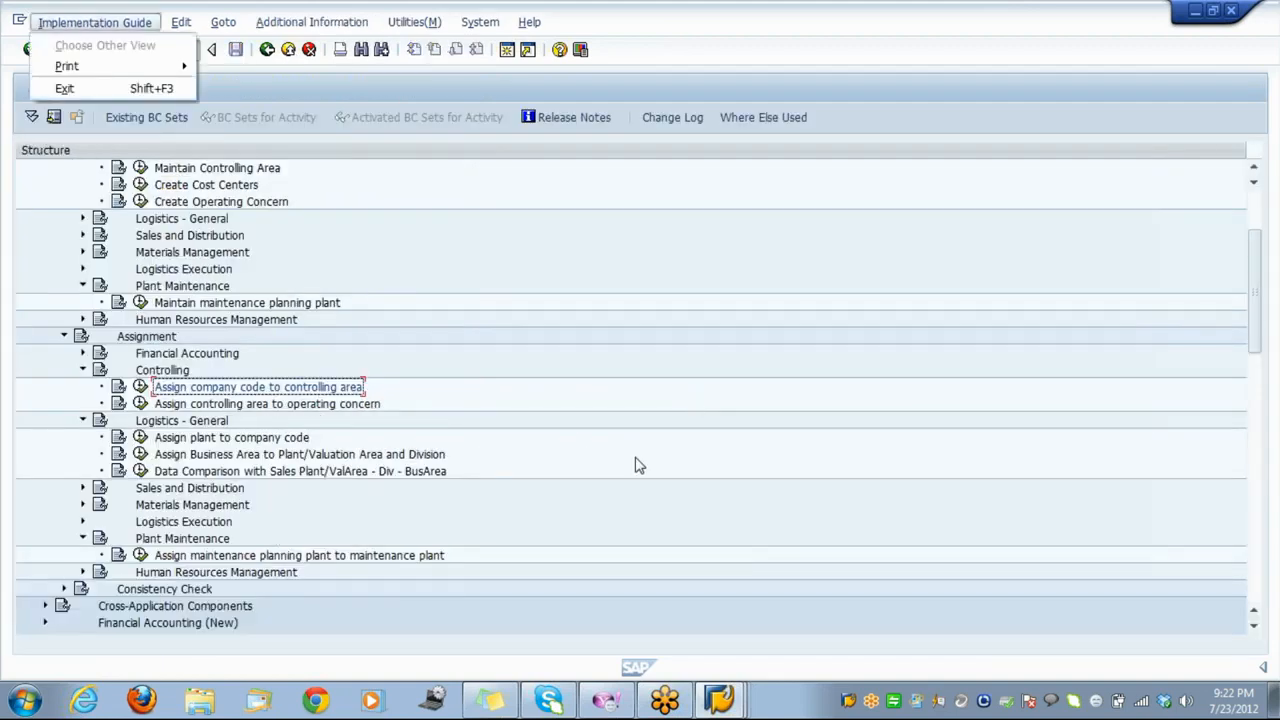
{"action": "key", "text": "Down"}
{"action": "key", "text": "Down"}
{"action": "key", "text": "Down"}
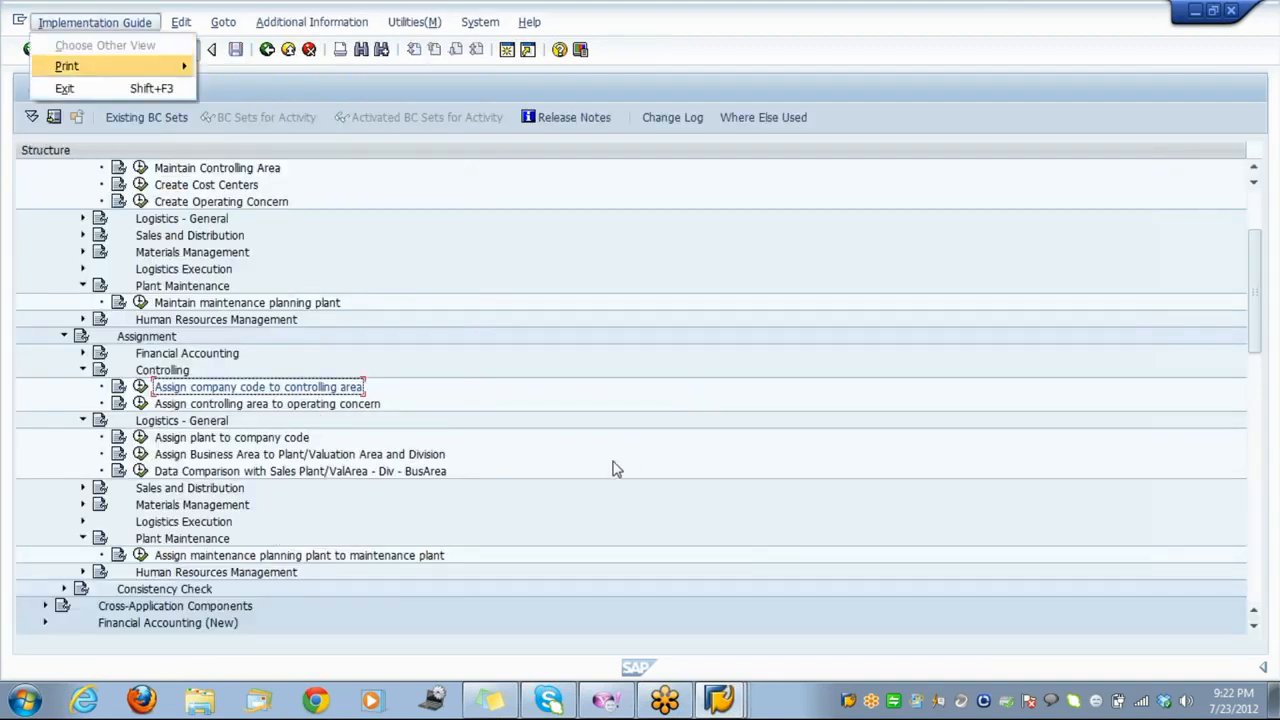
{"action": "key", "text": "Up"}
{"action": "key", "text": "Escape"}
Go to the Connection Object activities under SAP Utilities, Master Data in the implementation guide structure.
{"action": "left_click", "coordinate": [319, 410]}
{"action": "key", "text": "Down"}
{"action": "key", "text": "Down"}
{"action": "key", "text": "Down"}
{"action": "key", "text": "Down"}
{"action": "key", "text": "Down"}
{"action": "key", "text": "Down"}
{"action": "key", "text": "Down"}
{"action": "key", "text": "Down"}
{"action": "key", "text": "Down"}
{"action": "key", "text": "Down"}
{"action": "key", "text": "Down"}
{"action": "key", "text": "Down"}
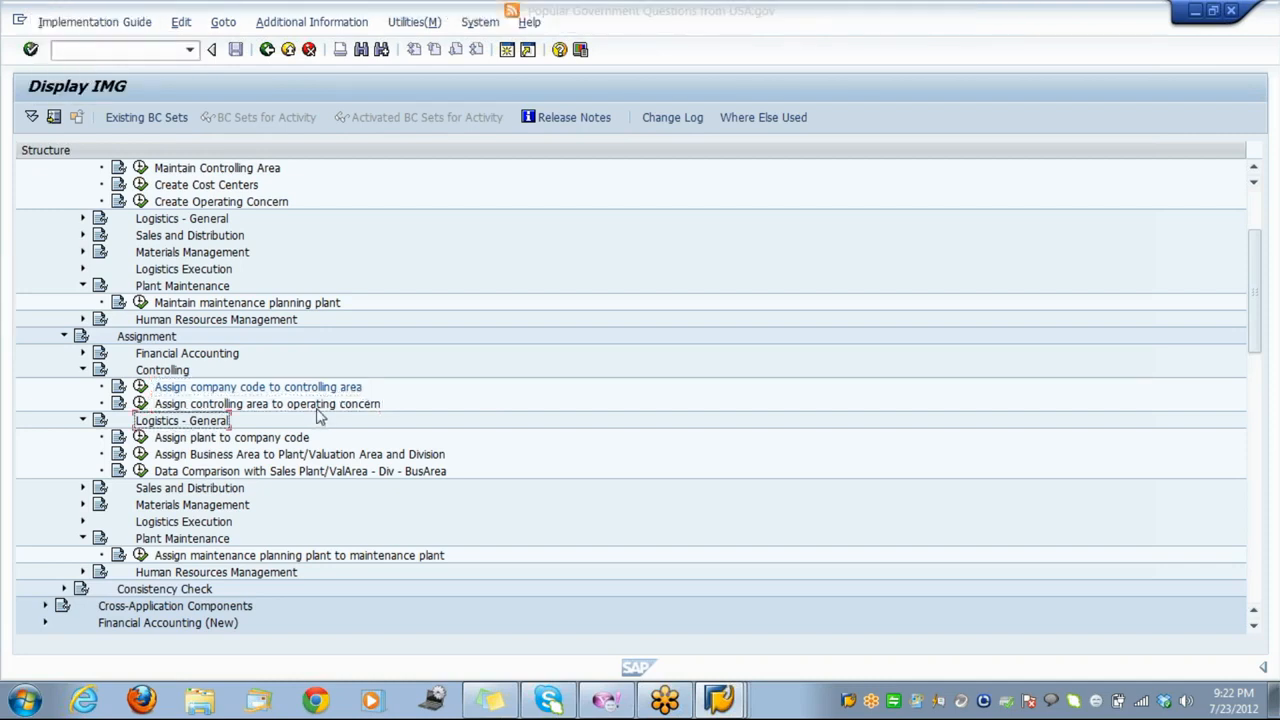
{"action": "key", "text": "Down"}
{"action": "key", "text": "Down"}
{"action": "key", "text": "Down"}
{"action": "key", "text": "Down"}
{"action": "key", "text": "Down"}
{"action": "key", "text": "Down"}
{"action": "key", "text": "Down"}
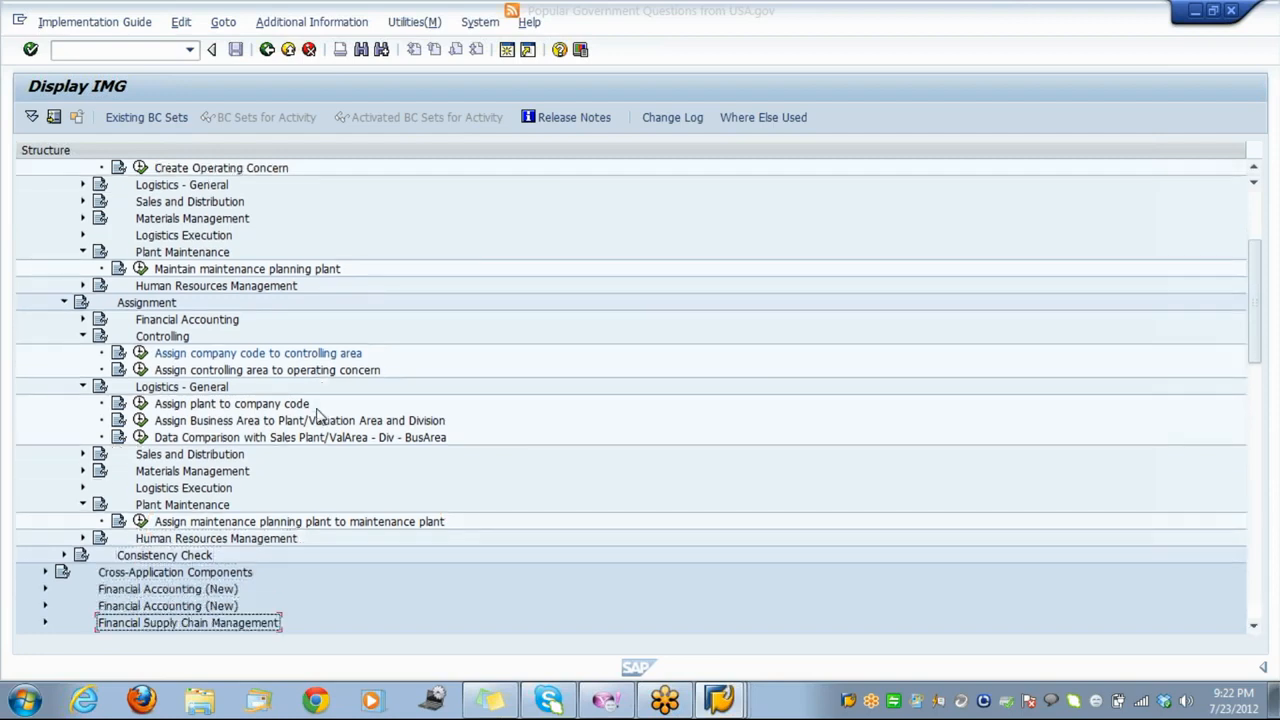
{"action": "key", "text": "Down"}
{"action": "key", "text": "Down"}
{"action": "key", "text": "Down"}
{"action": "key", "text": "Down"}
{"action": "key", "text": "Down"}
{"action": "key", "text": "Down"}
{"action": "key", "text": "Down"}
{"action": "key", "text": "Down"}
{"action": "key", "text": "Down"}
{"action": "key", "text": "Down"}
{"action": "key", "text": "Down"}
{"action": "key", "text": "Down"}
{"action": "key", "text": "Down"}
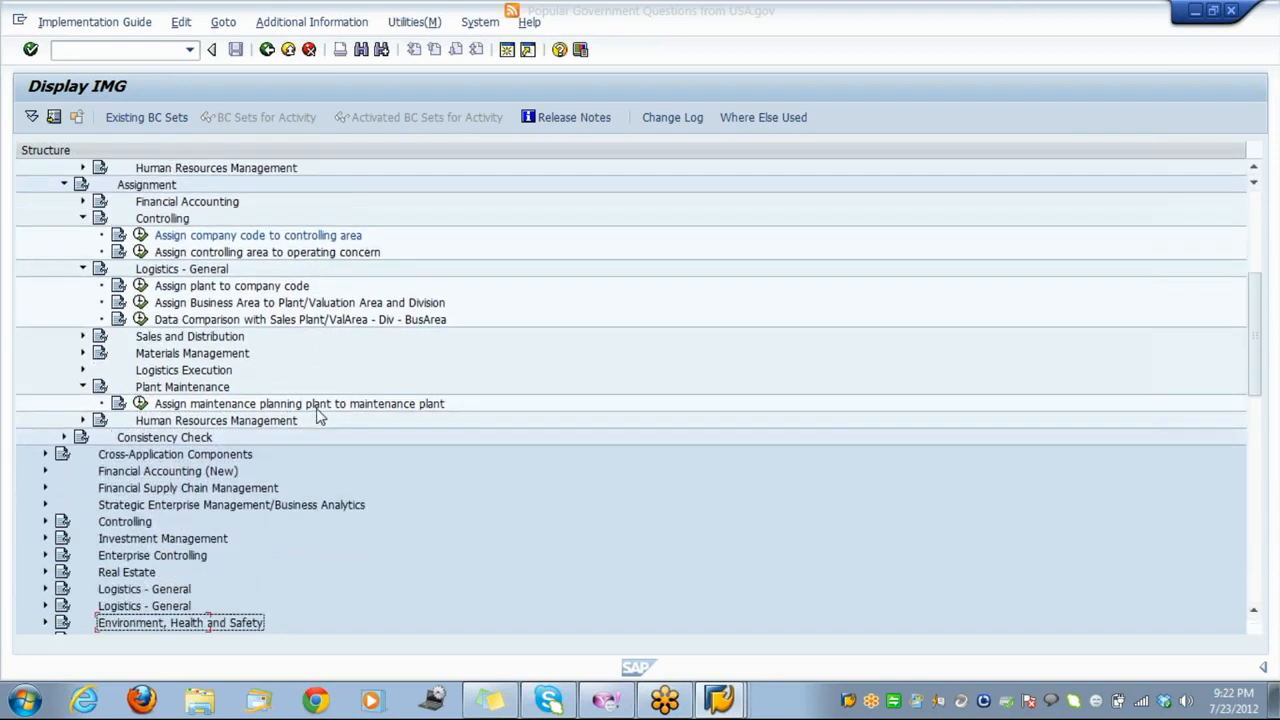
{"action": "key", "text": "Down"}
{"action": "key", "text": "Down"}
{"action": "key", "text": "Down"}
{"action": "key", "text": "Down"}
{"action": "key", "text": "Down"}
{"action": "key", "text": "Down"}
{"action": "key", "text": "Down"}
{"action": "key", "text": "Down"}
{"action": "key", "text": "Down"}
{"action": "key", "text": "Down"}
{"action": "key", "text": "Down"}
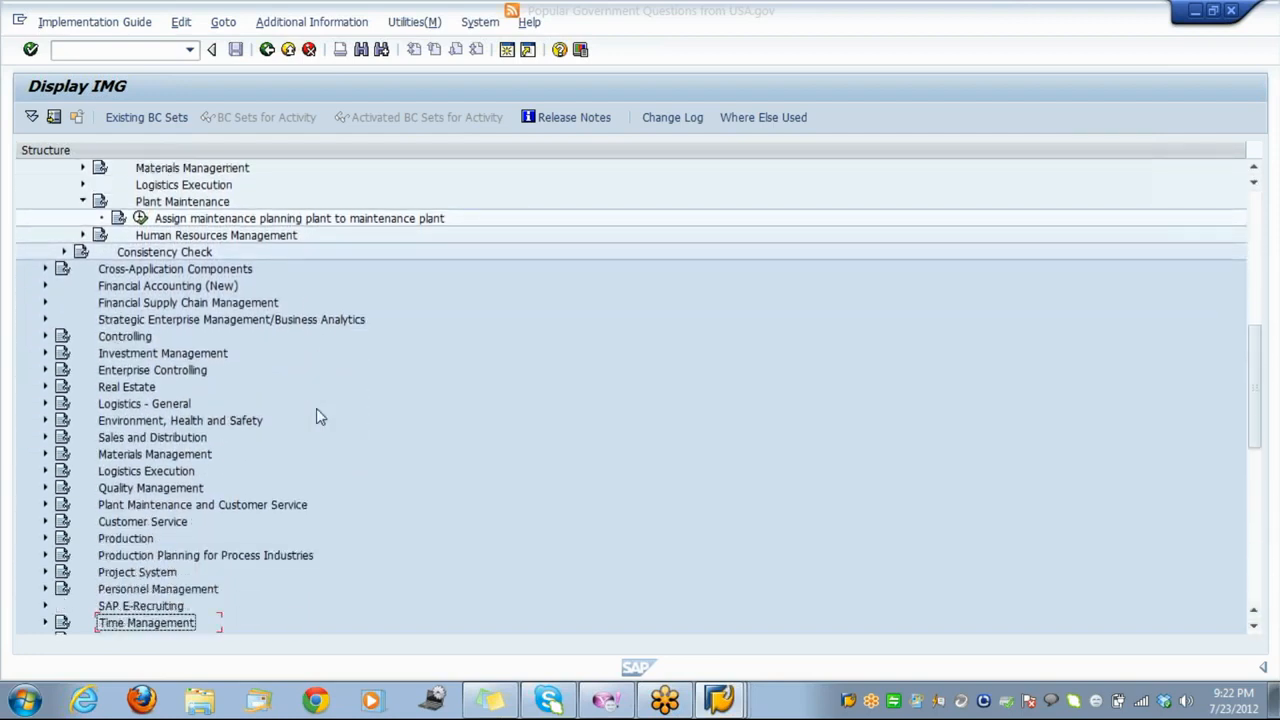
{"action": "key", "text": "Down"}
{"action": "key", "text": "Down"}
{"action": "key", "text": "Down"}
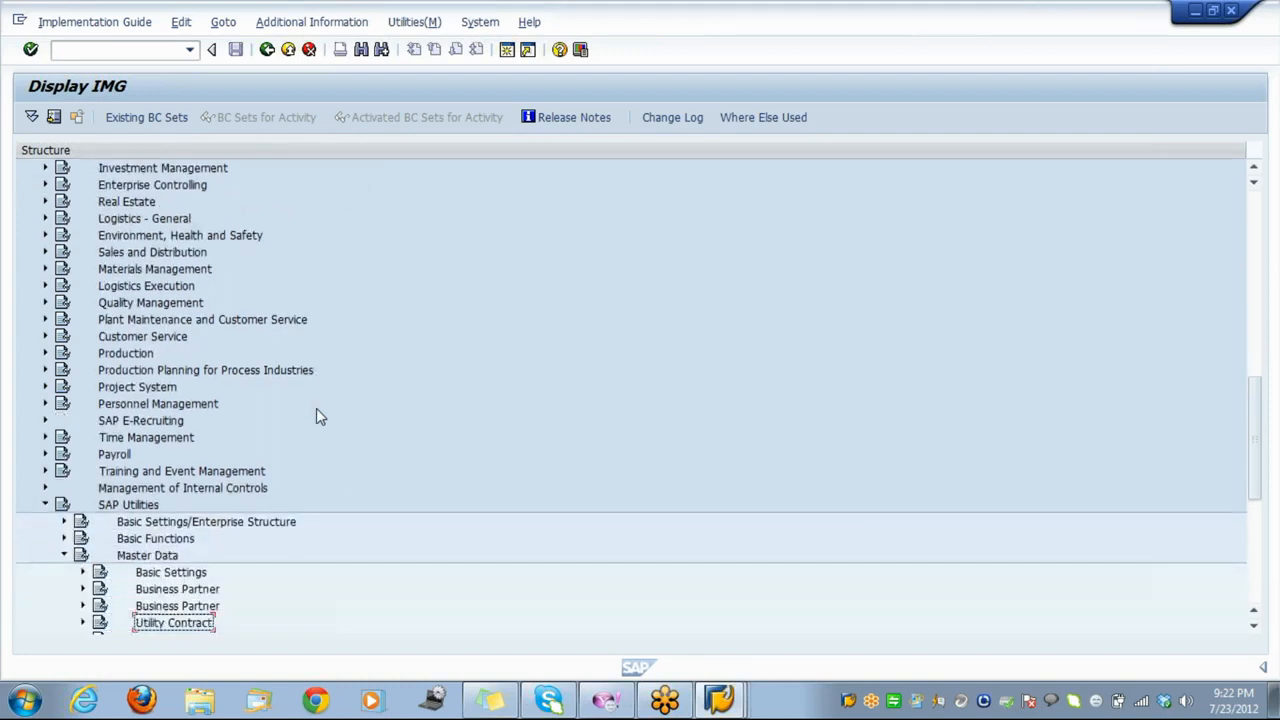
{"action": "key", "text": "Right"}
{"action": "key", "text": "Down"}
{"action": "key", "text": "Down"}
{"action": "key", "text": "Down"}
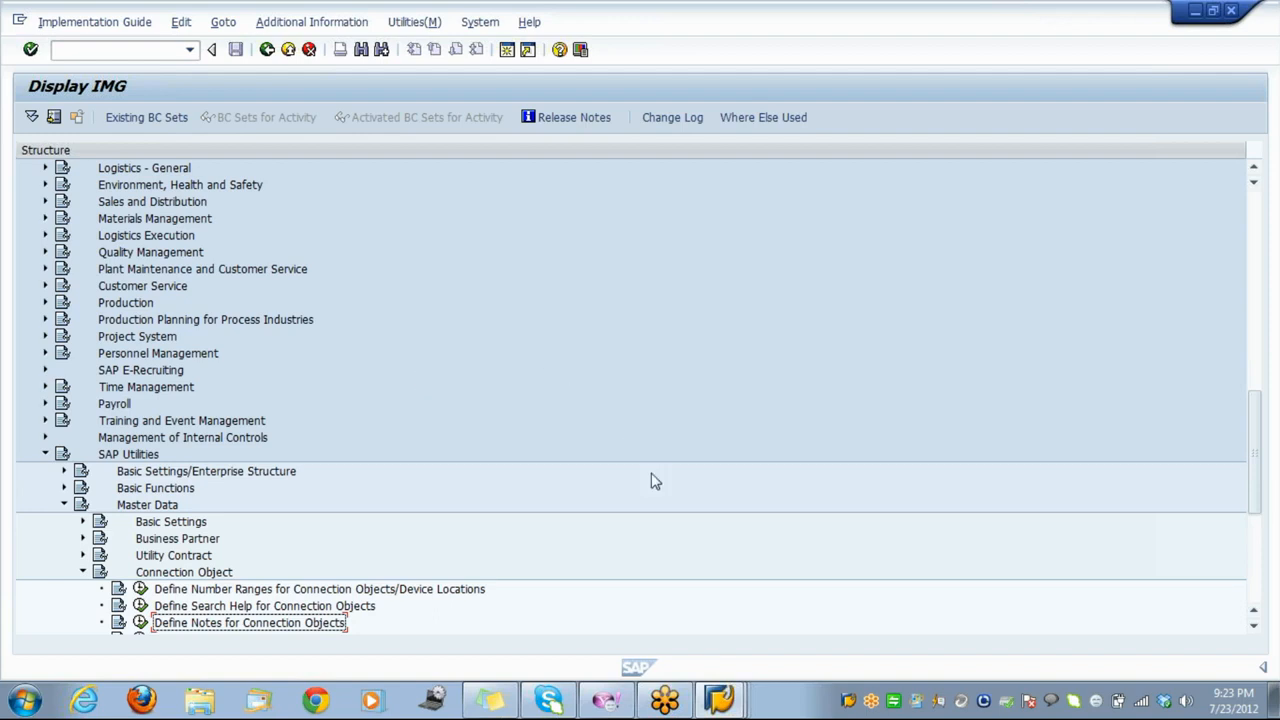
Switch to the Create Connection Object session and try clearing the maintenance plant in the attributes.
{"action": "left_click", "coordinate": [717, 696]}
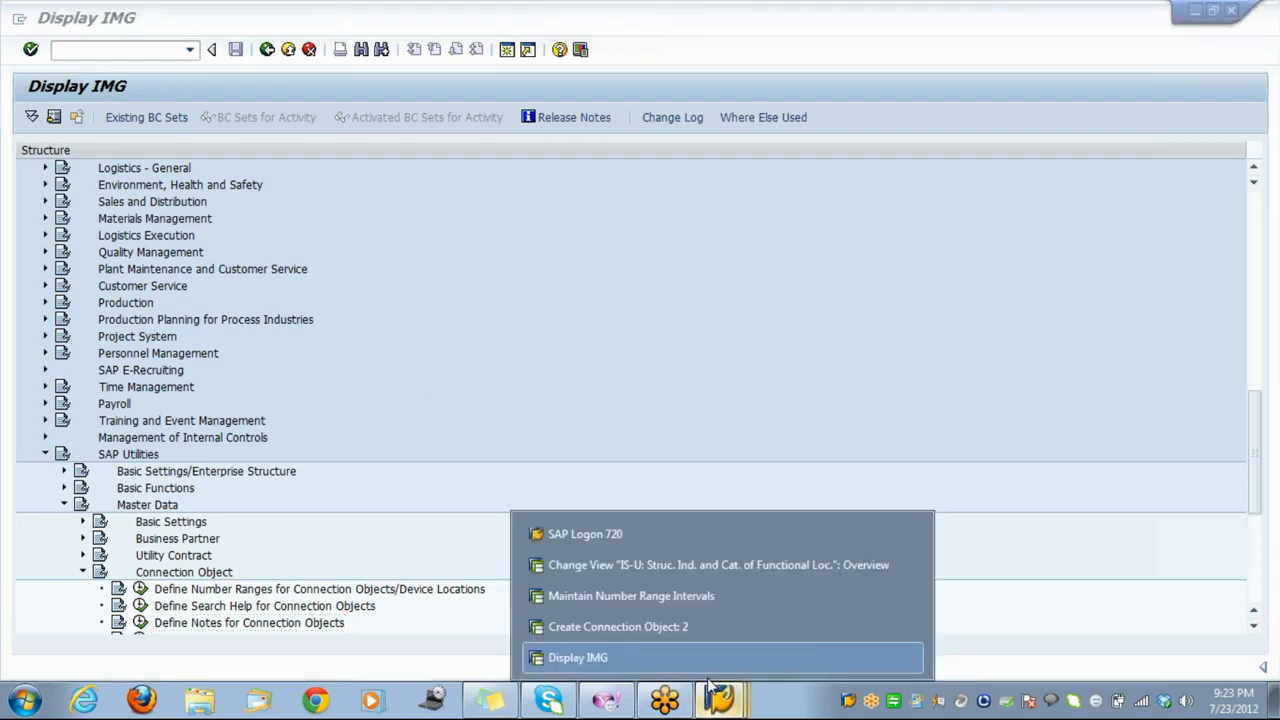
{"action": "left_click", "coordinate": [672, 626]}
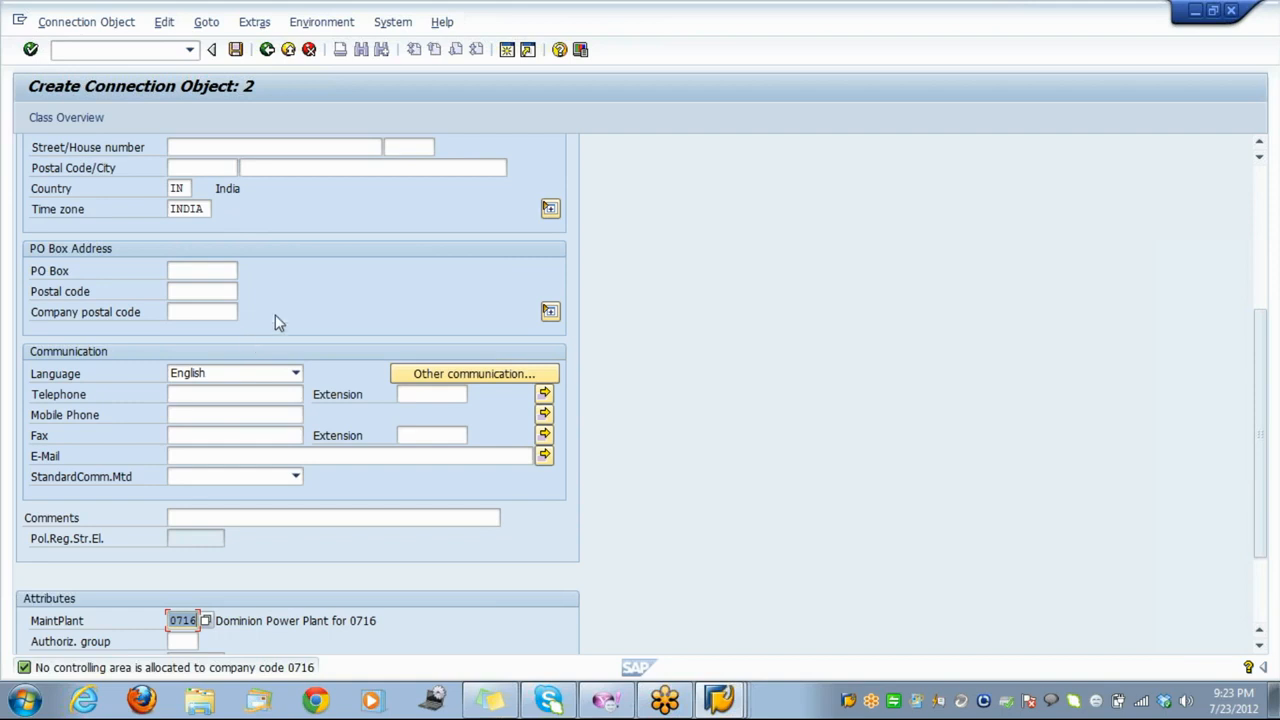
{"action": "key", "text": "Tab"}
{"action": "key", "text": "Tab"}
{"action": "key", "text": "Tab"}
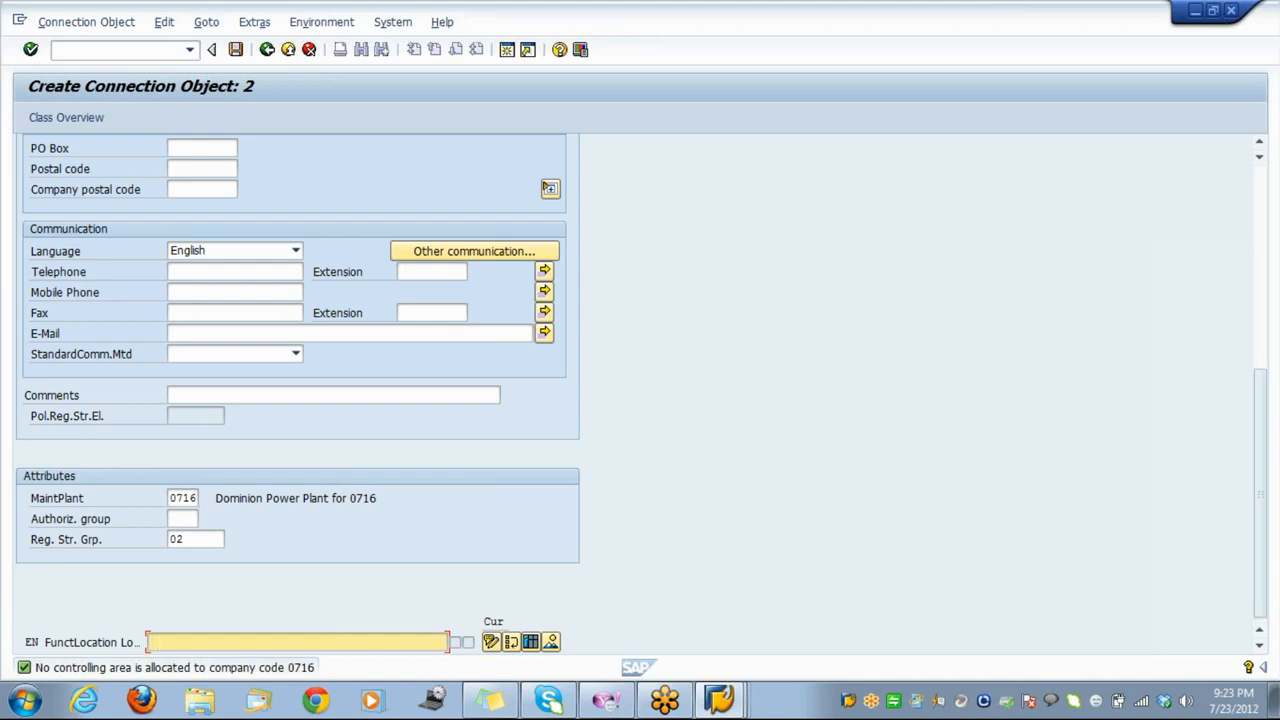
{"action": "left_click_drag", "start_coordinate": [168, 498], "coordinate": [205, 500]}
{"action": "key", "text": "Delete"}
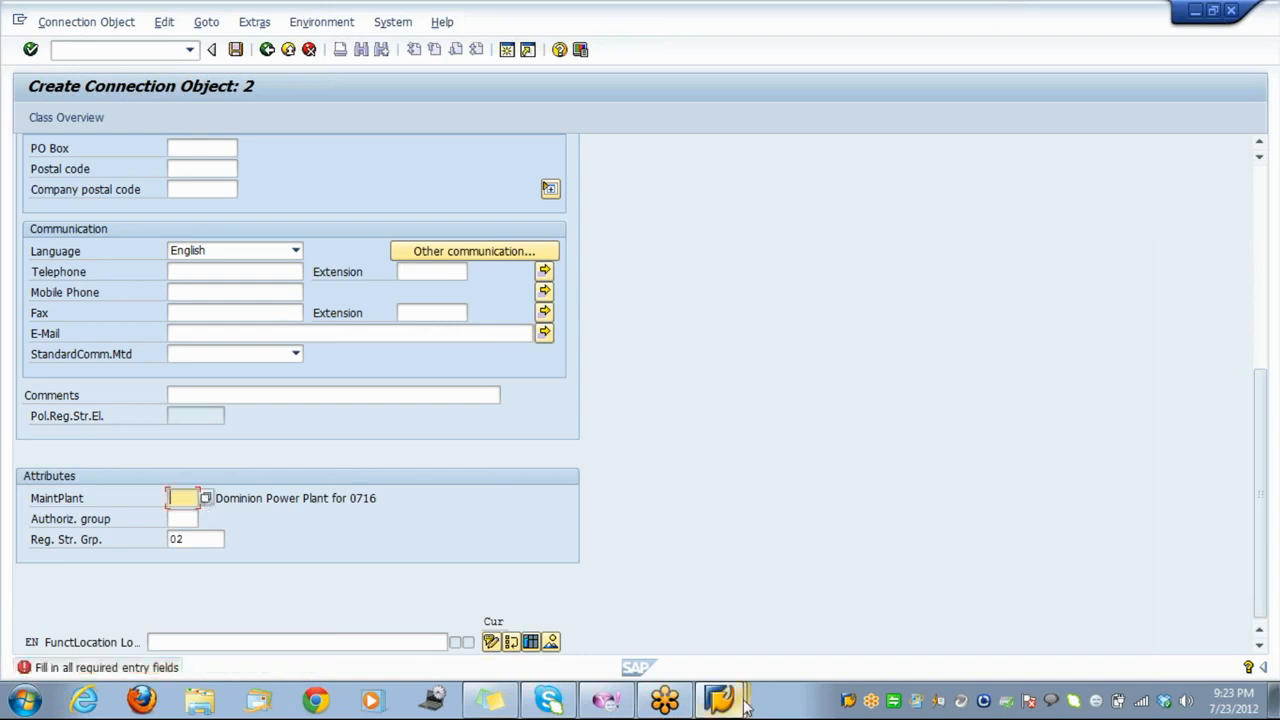
In Define Field Selection for Connection Objects, set Maintenance plant on the main screen to Hide and save with the proposed customizing request.
{"action": "mouse_move", "coordinate": [740, 701]}
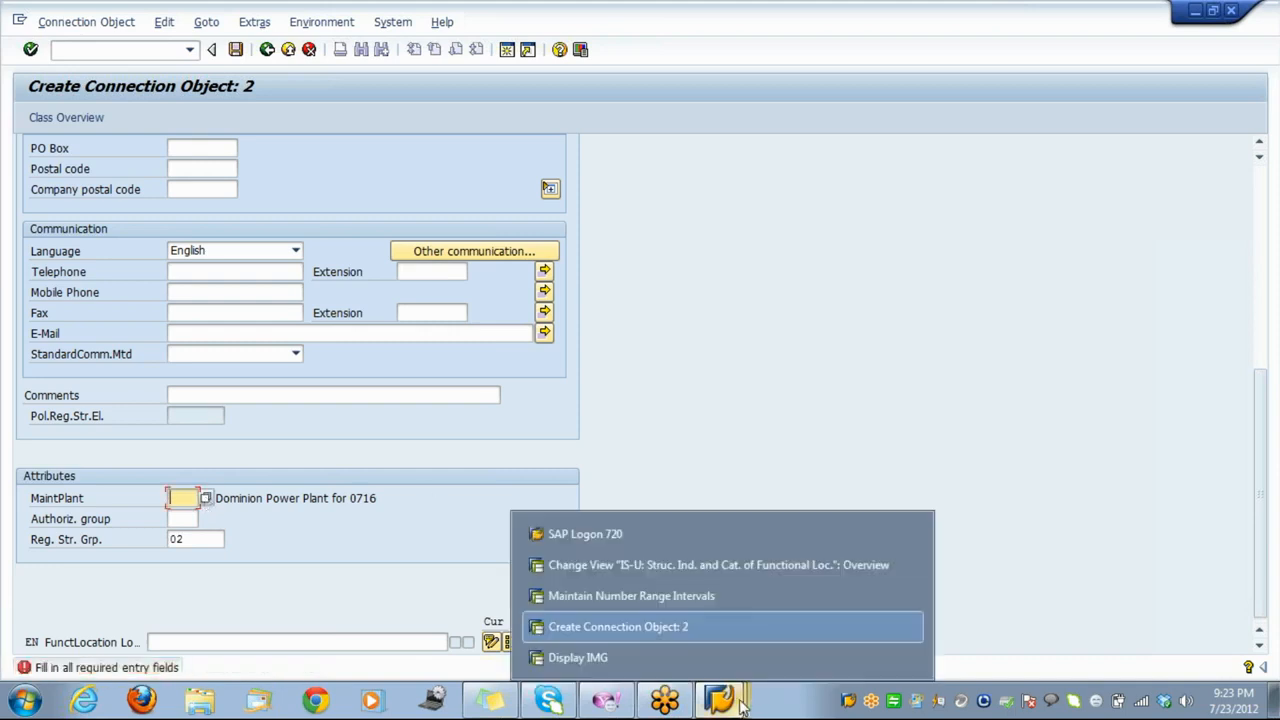
{"action": "left_click", "coordinate": [667, 658]}
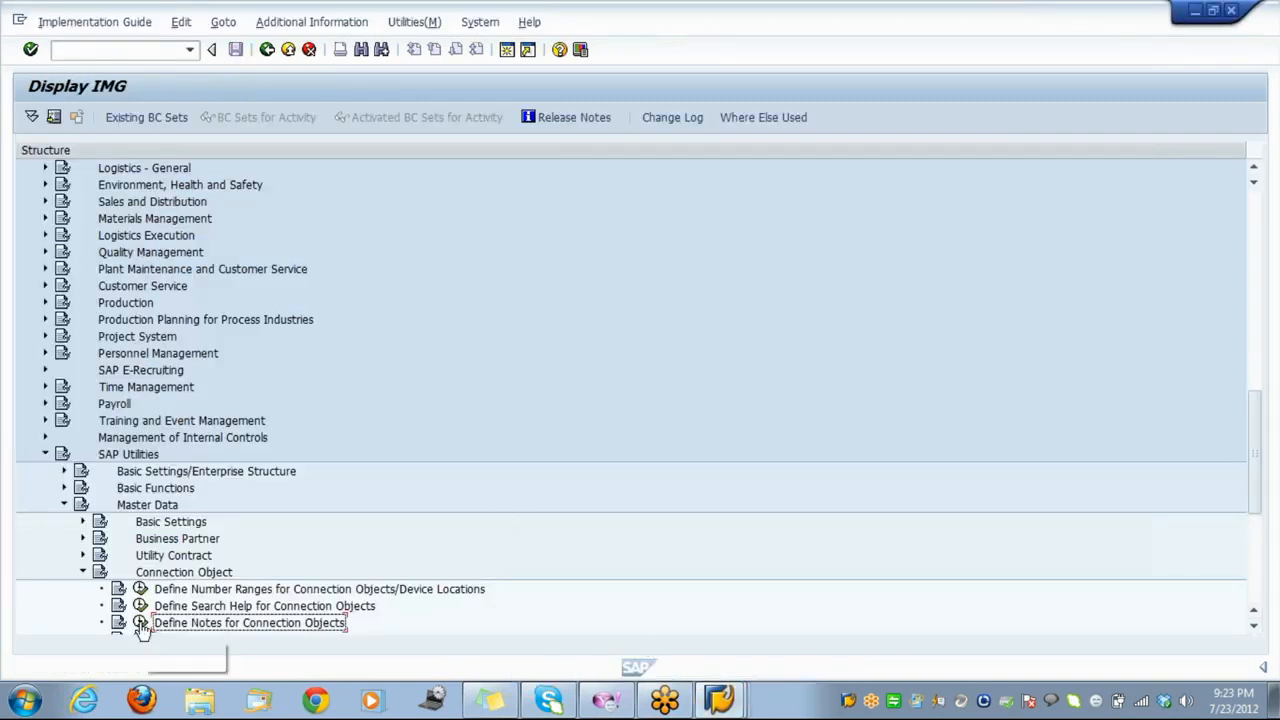
{"action": "key", "text": "Down"}
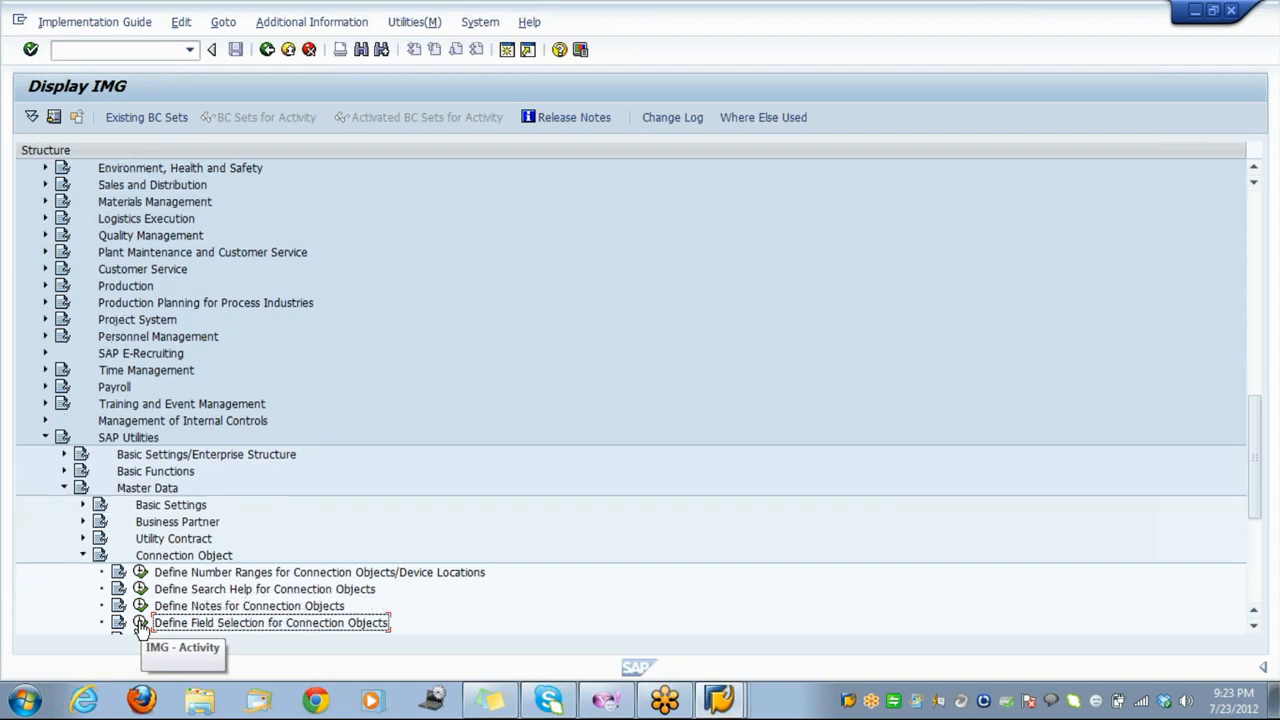
{"action": "left_click", "coordinate": [140, 623]}
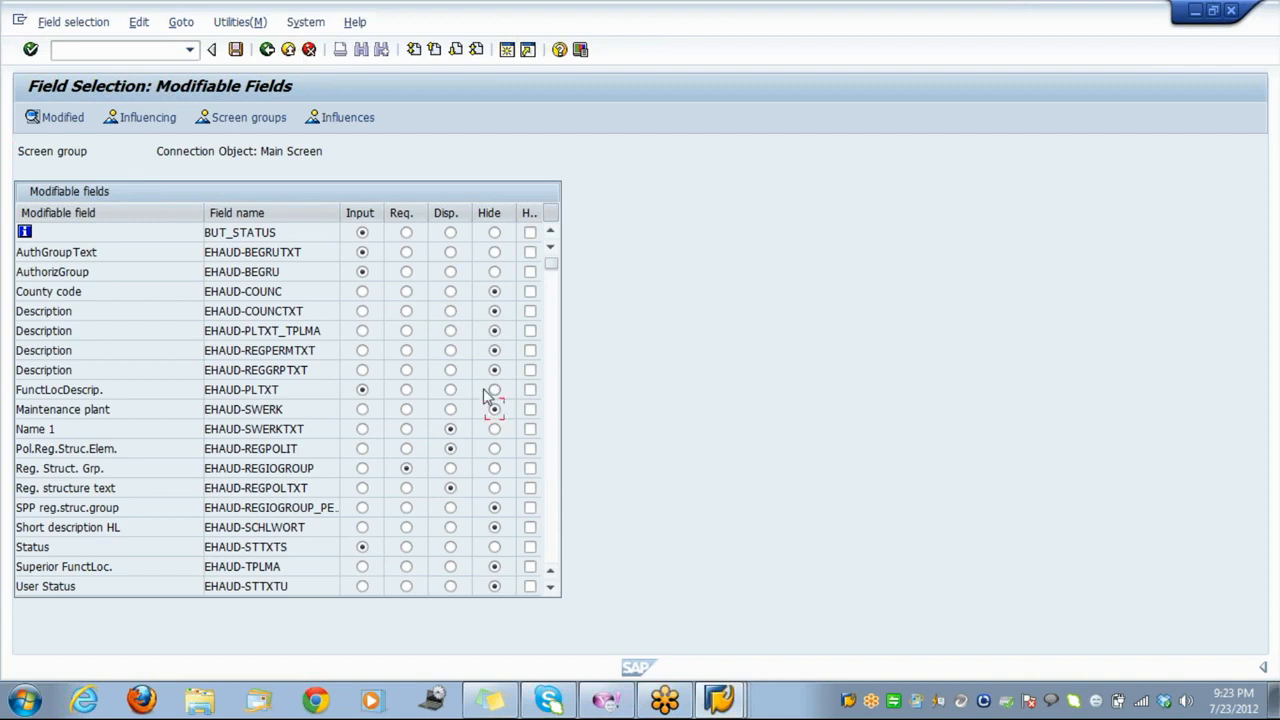
{"action": "left_click", "coordinate": [235, 49]}
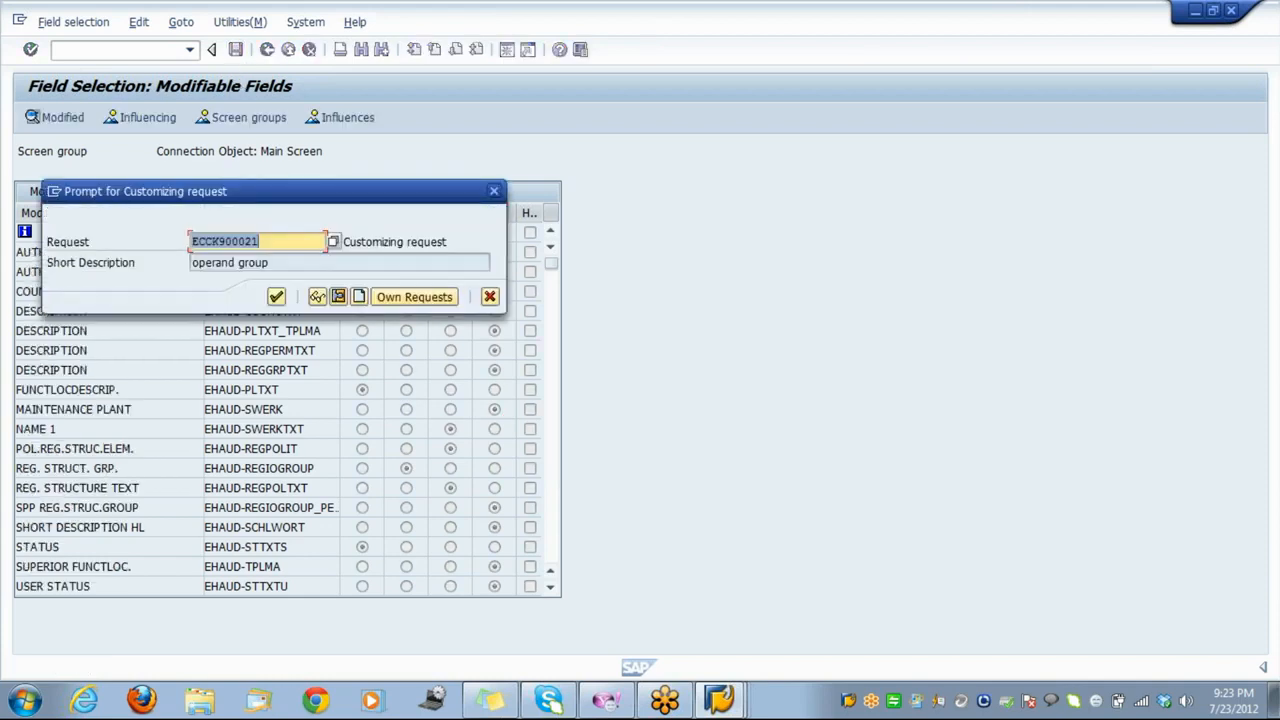
{"action": "left_click", "coordinate": [276, 298]}
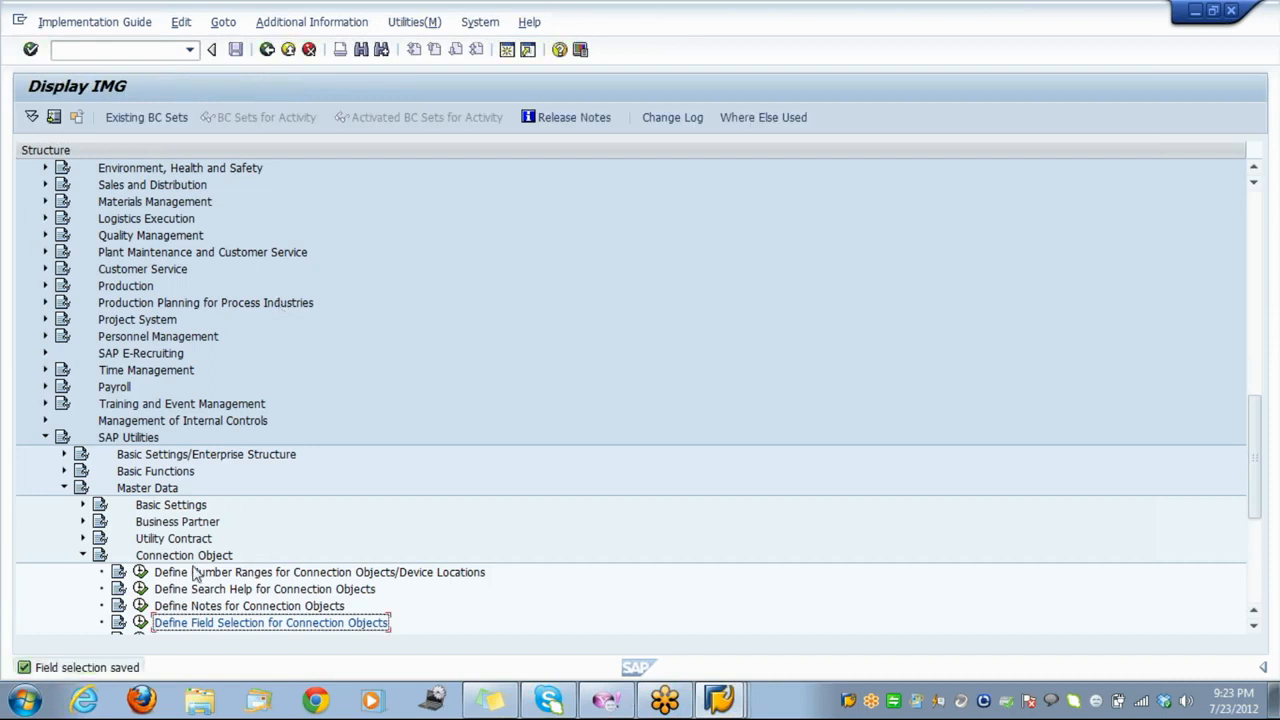
Reopen the connection object field selection, review the modifiable fields of the main screen, and return to the implementation guide.
{"action": "left_click", "coordinate": [141, 623]}
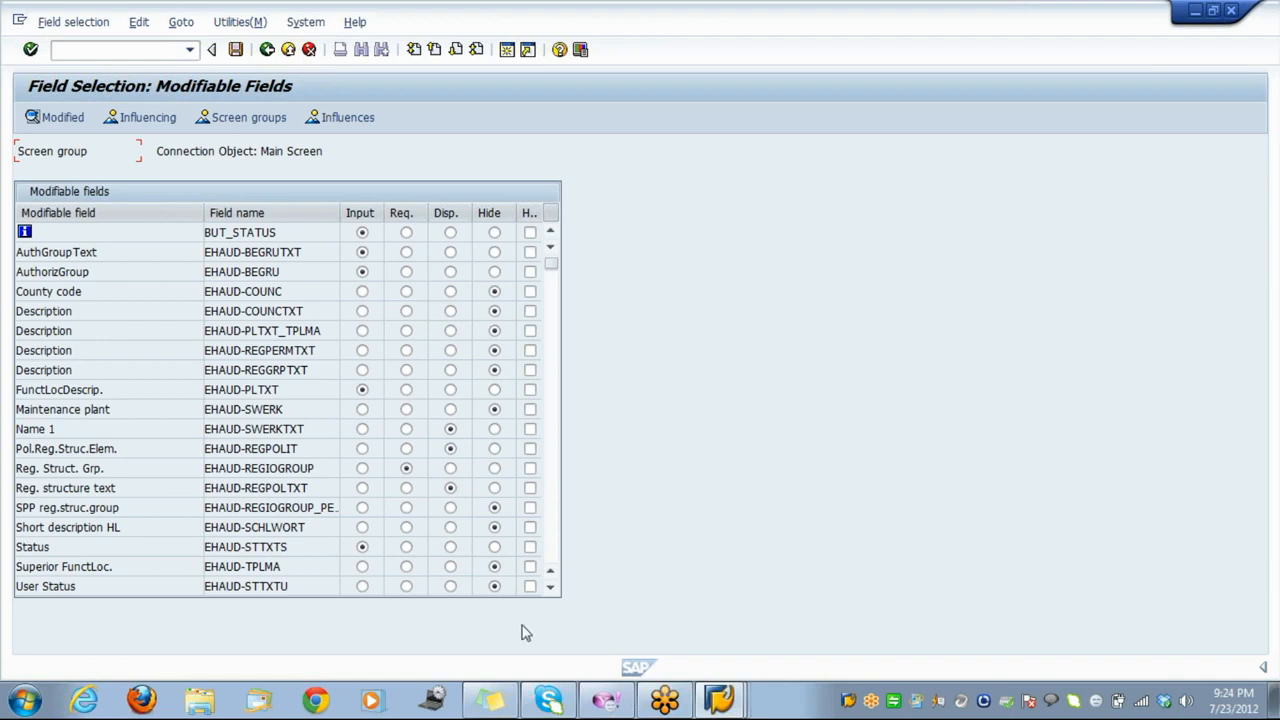
{"action": "left_click", "coordinate": [552, 589]}
{"action": "left_click", "coordinate": [552, 589]}
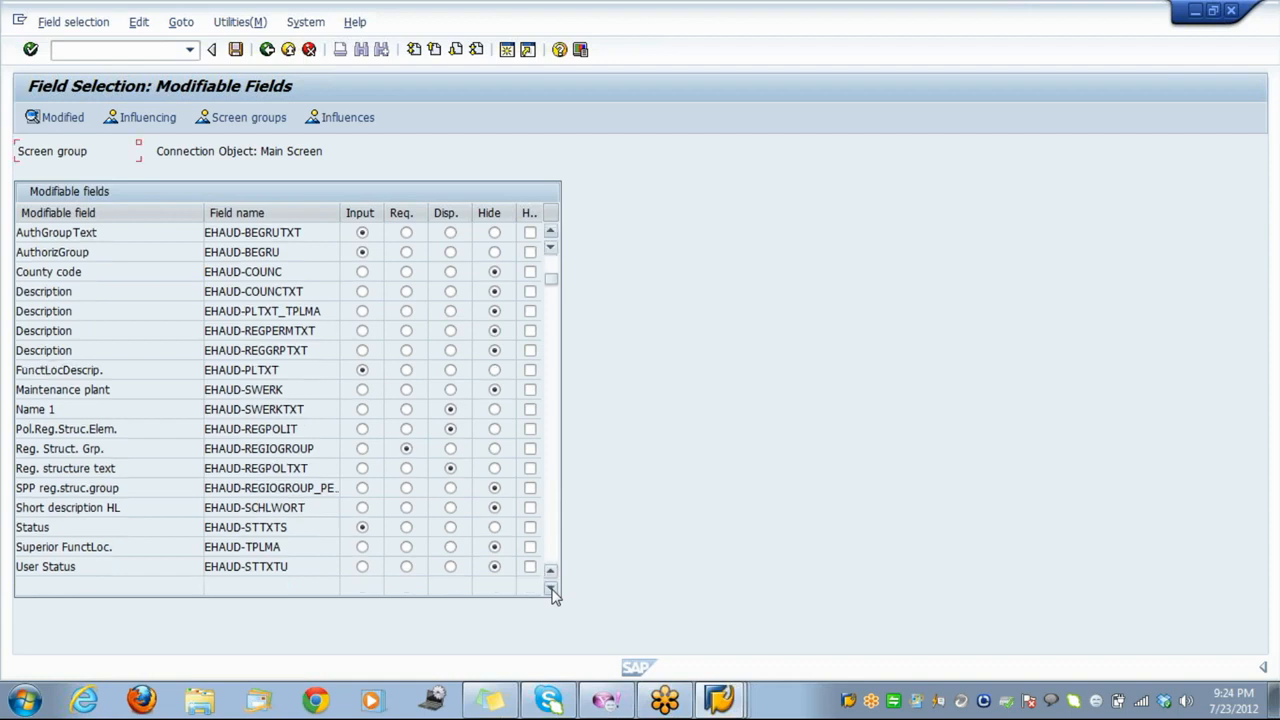
{"action": "left_click", "coordinate": [289, 51]}
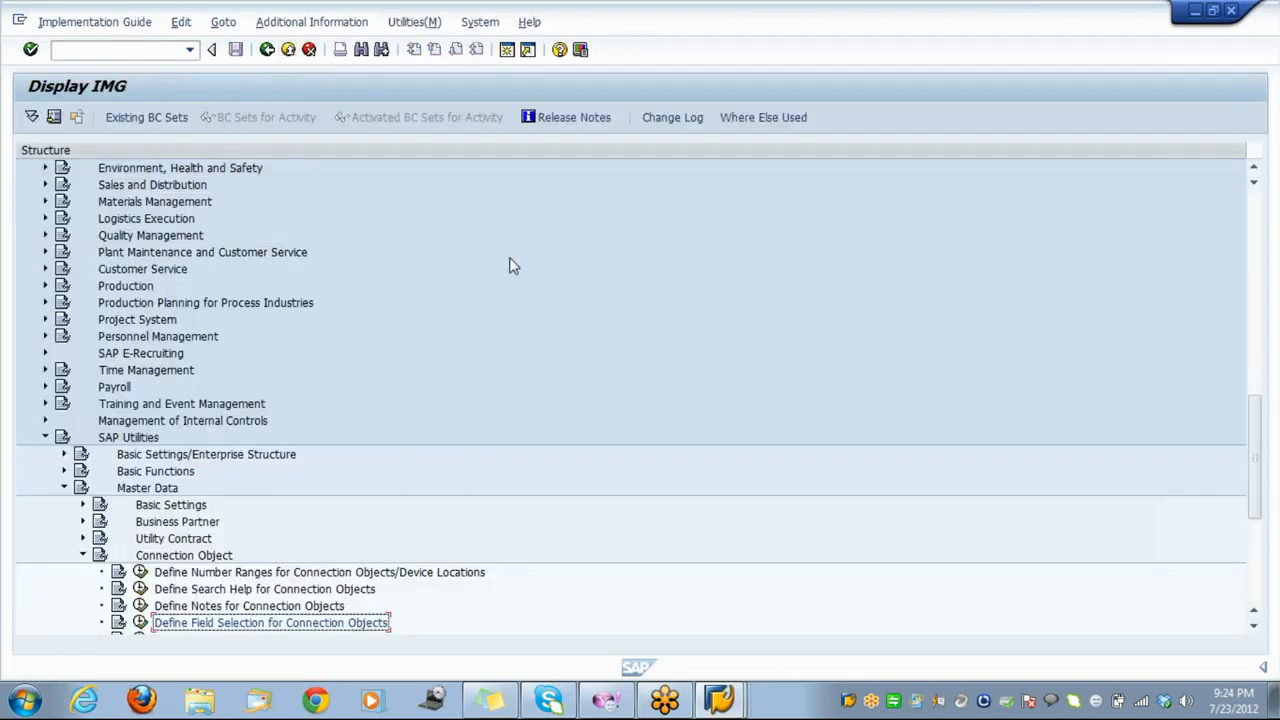
Switch to the Create Connection Object session and restart it with transaction ES55.
{"action": "left_click", "coordinate": [718, 697]}
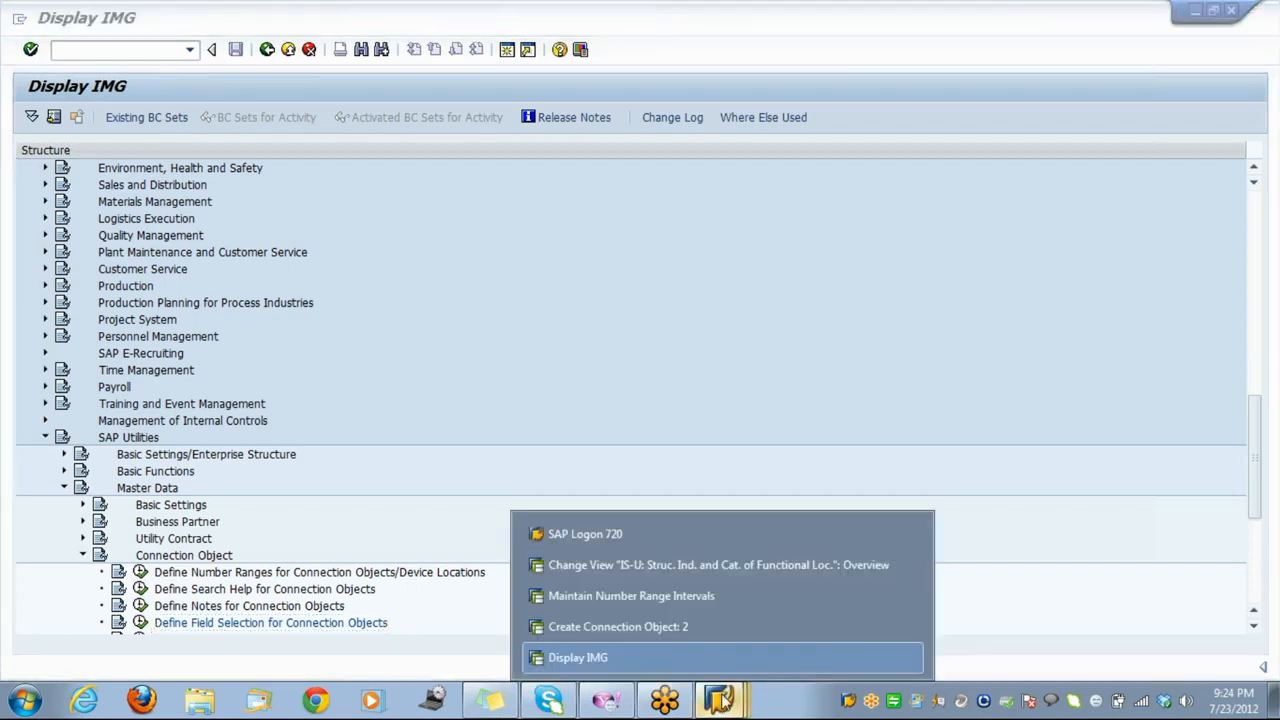
{"action": "left_click", "coordinate": [691, 624]}
{"action": "left_click", "coordinate": [56, 49]}
{"action": "type", "text": "/"}
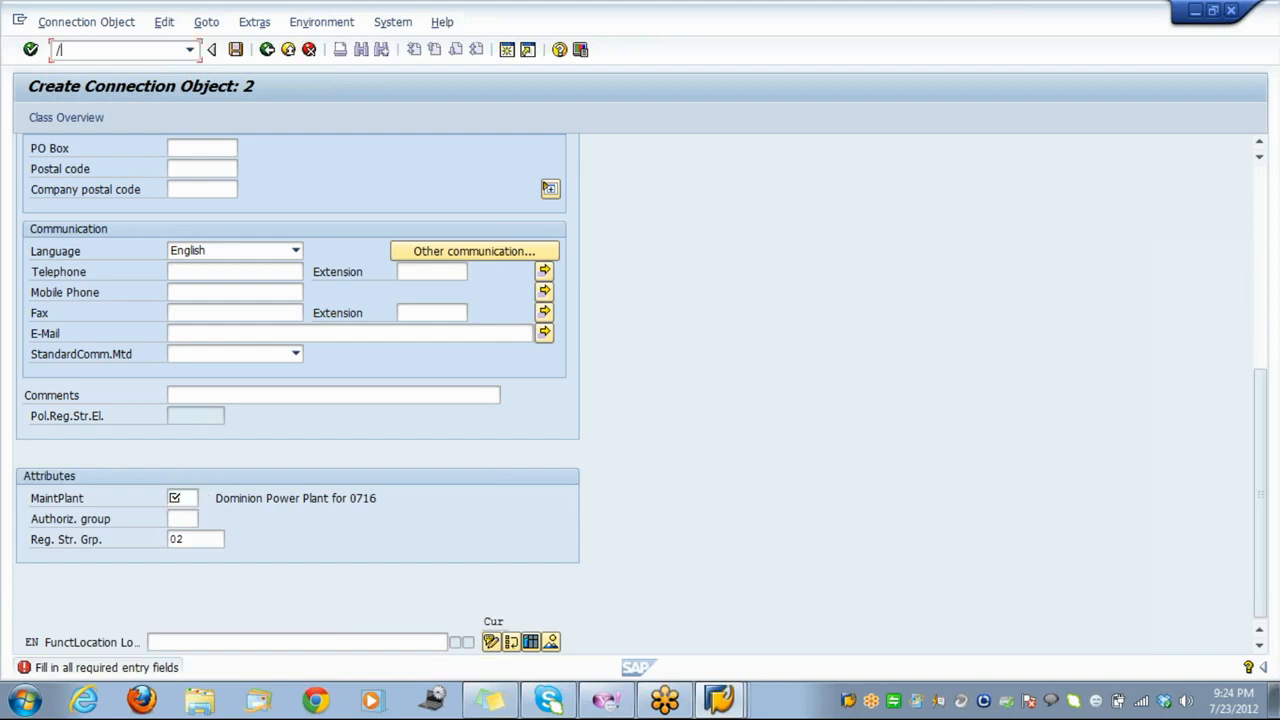
{"action": "type", "text": "nes55"}
{"action": "key", "text": "Return"}
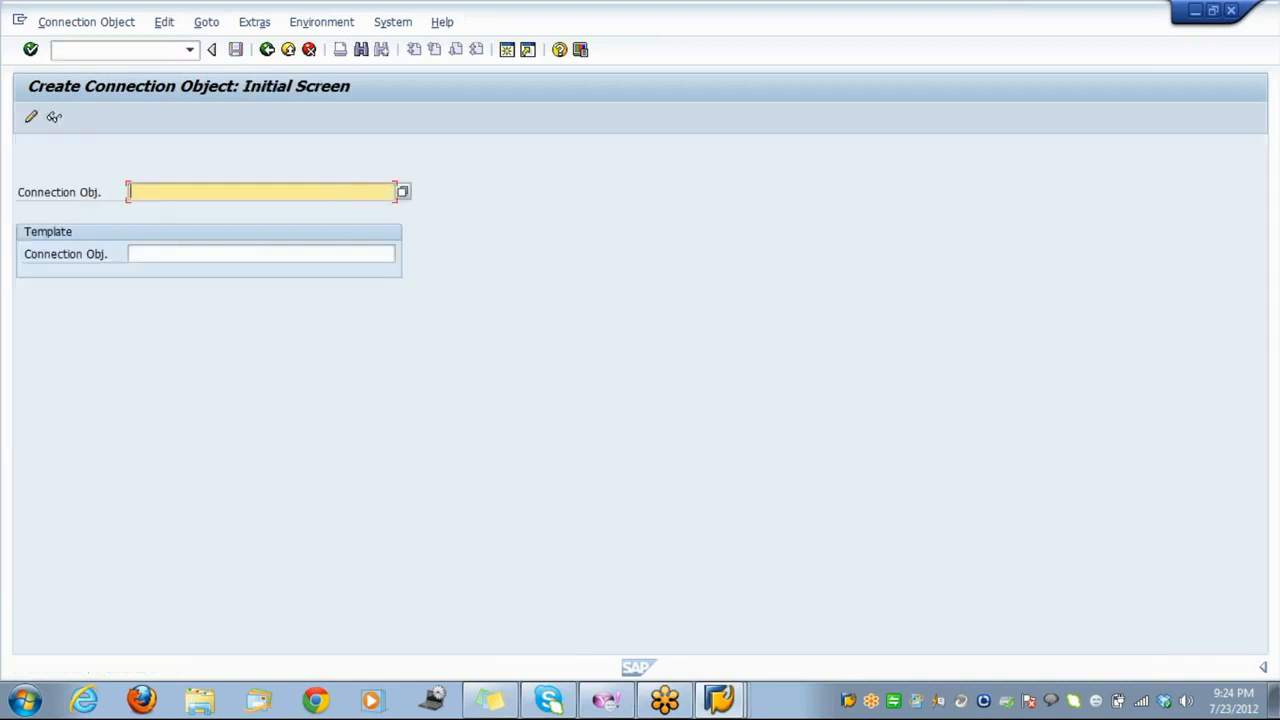
Start connection object TEST with the description kolakata, the title Company and the country IN.
{"action": "type", "text": "test"}
{"action": "key", "text": "Return"}
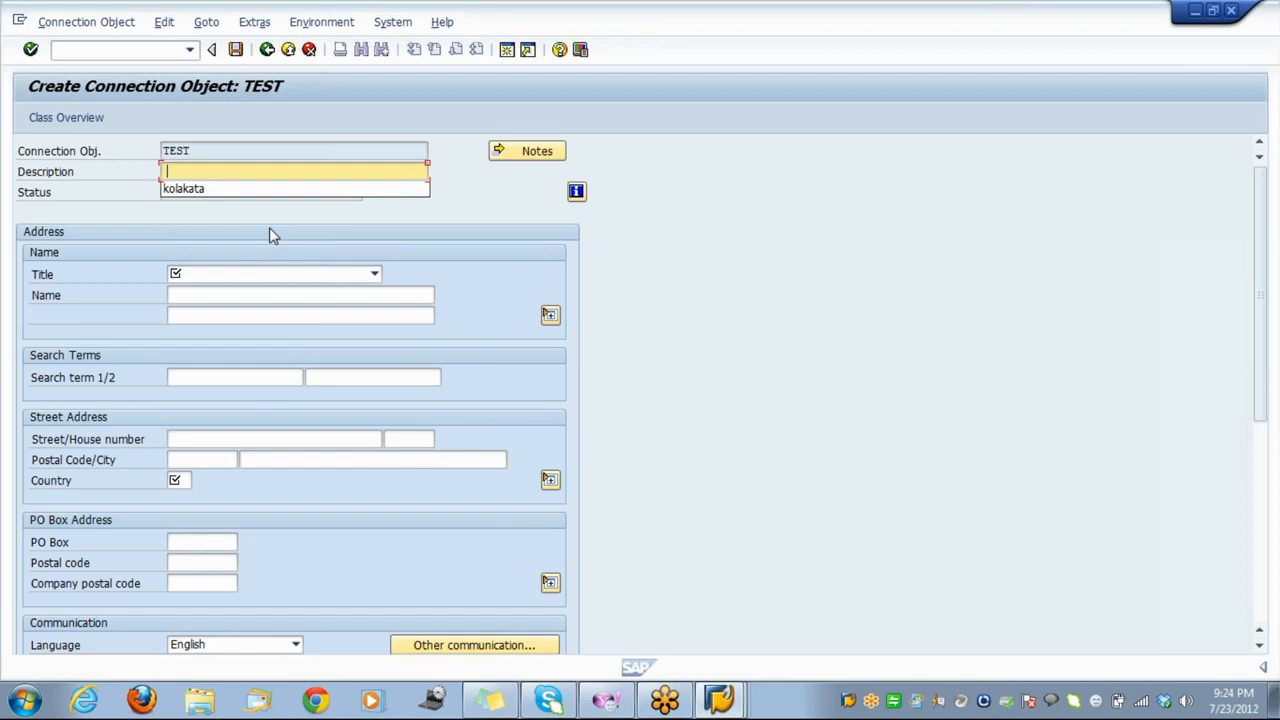
{"action": "left_click", "coordinate": [250, 190]}
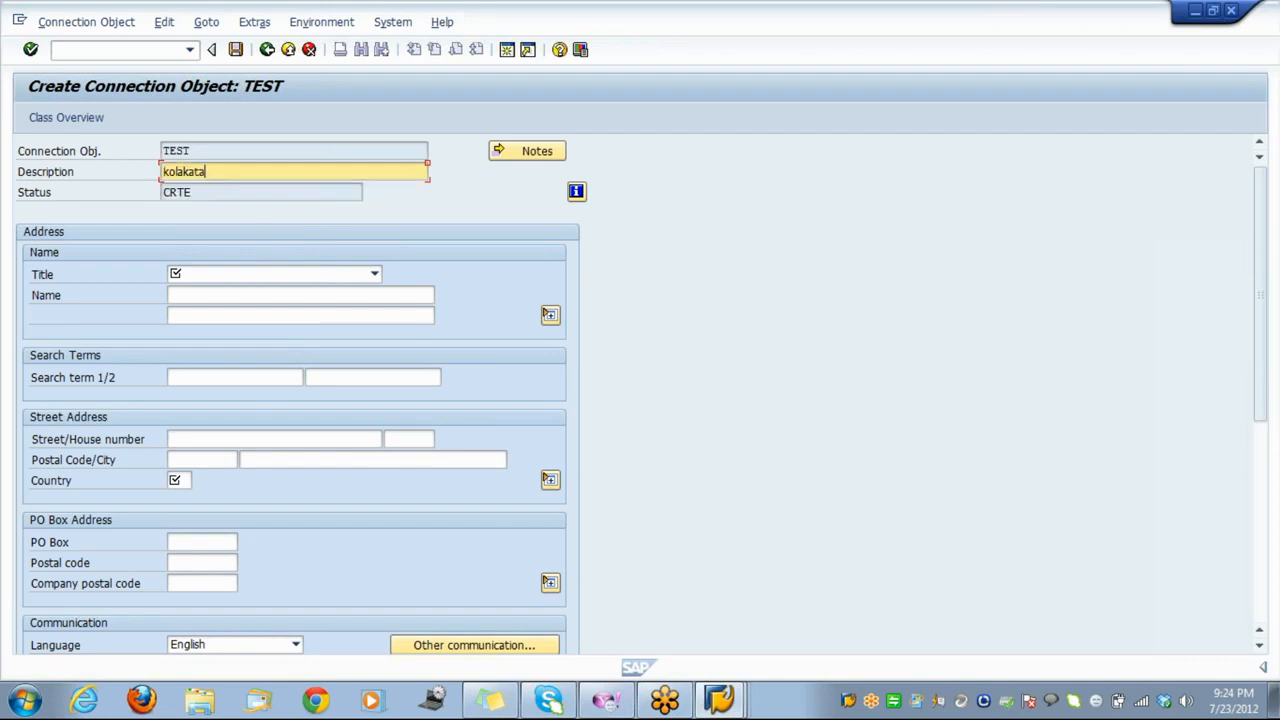
{"action": "left_click", "coordinate": [244, 278]}
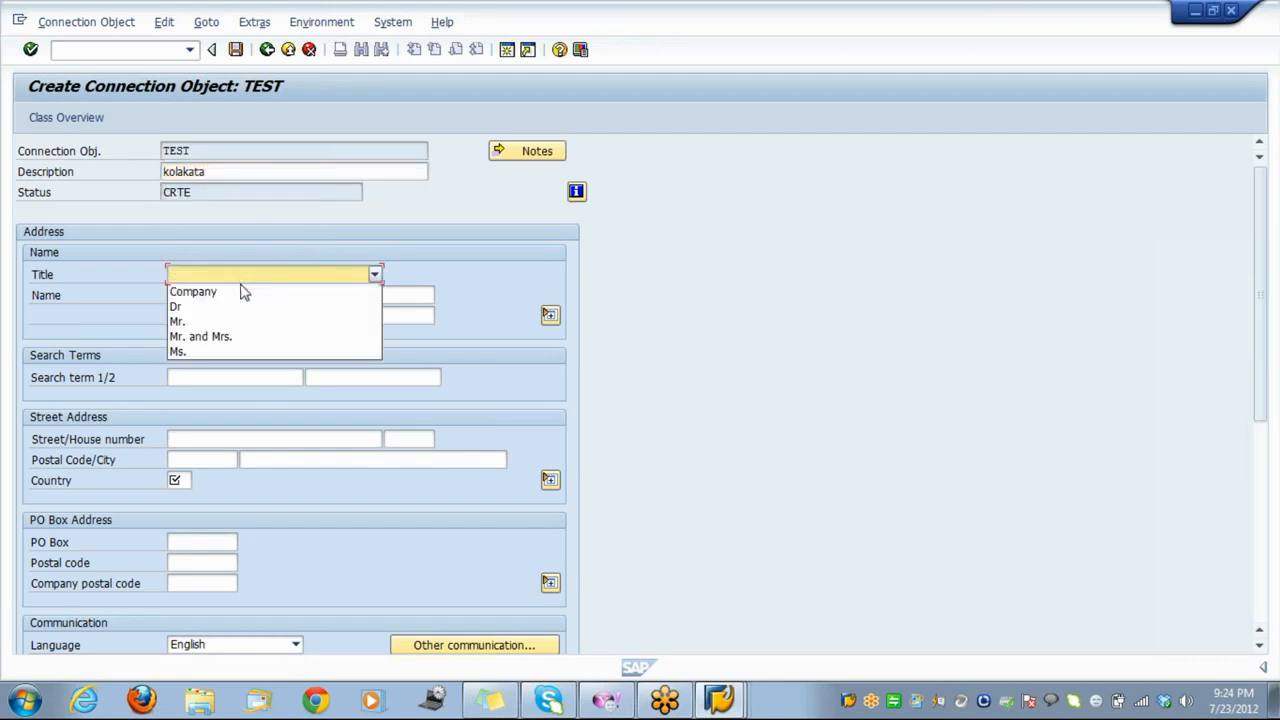
{"action": "left_click", "coordinate": [243, 292]}
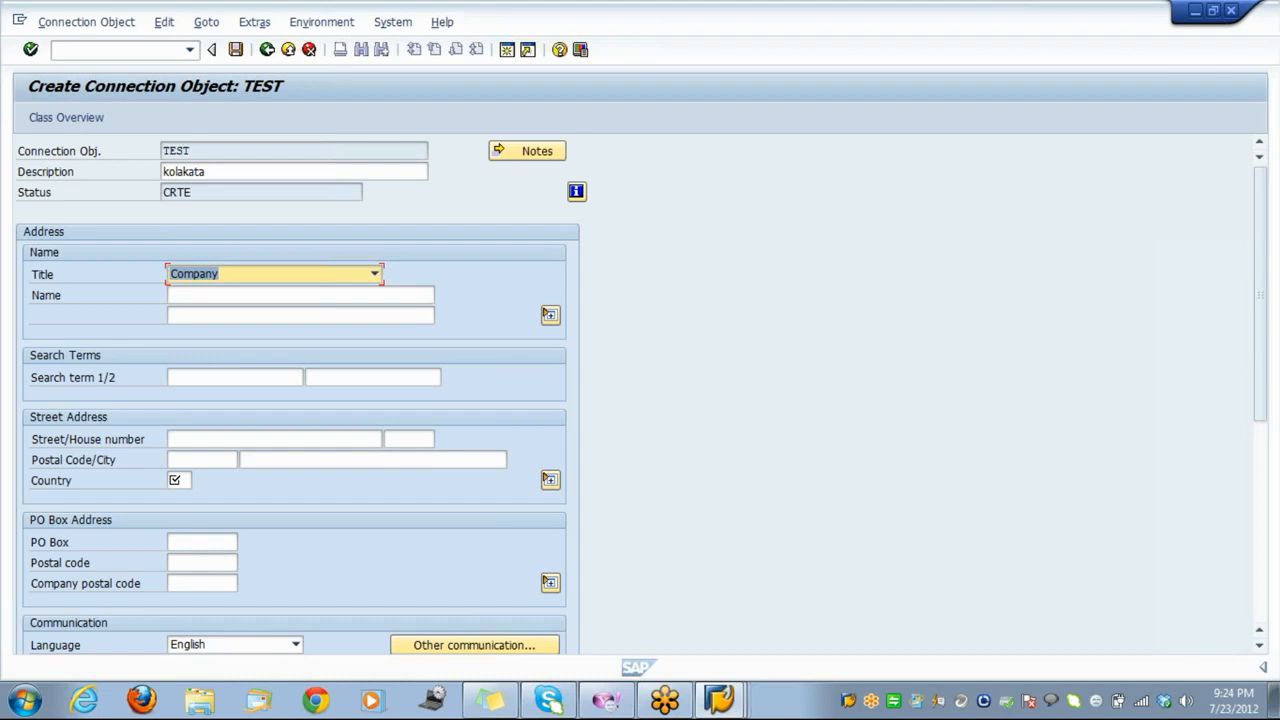
{"action": "left_click", "coordinate": [180, 480]}
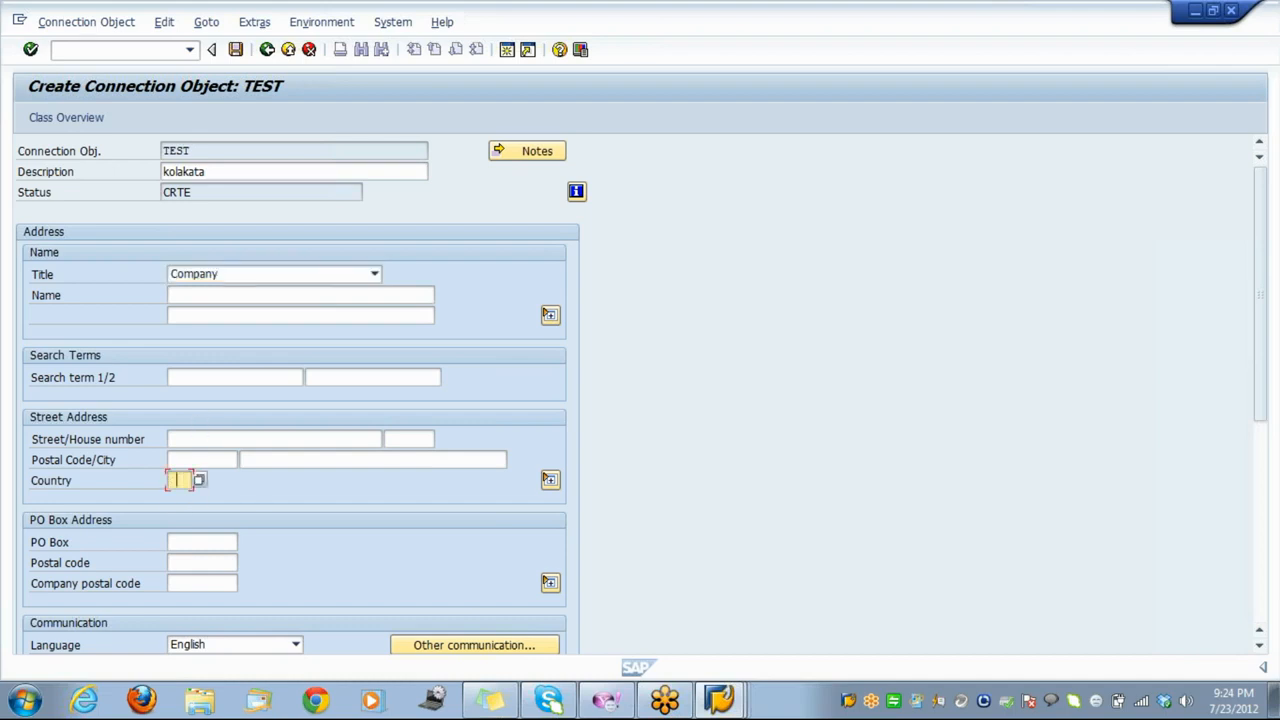
{"action": "key", "text": "Down"}
{"action": "key", "text": "Return"}
Fill in the regional structure group in the attributes with a previously used entry and confirm the data.
{"action": "key", "text": "Down"}
{"action": "key", "text": "Down"}
{"action": "key", "text": "Down"}
{"action": "key", "text": "Down"}
{"action": "key", "text": "Down"}
{"action": "key", "text": "Down"}
{"action": "key", "text": "Down"}
{"action": "key", "text": "Down"}
{"action": "key", "text": "Down"}
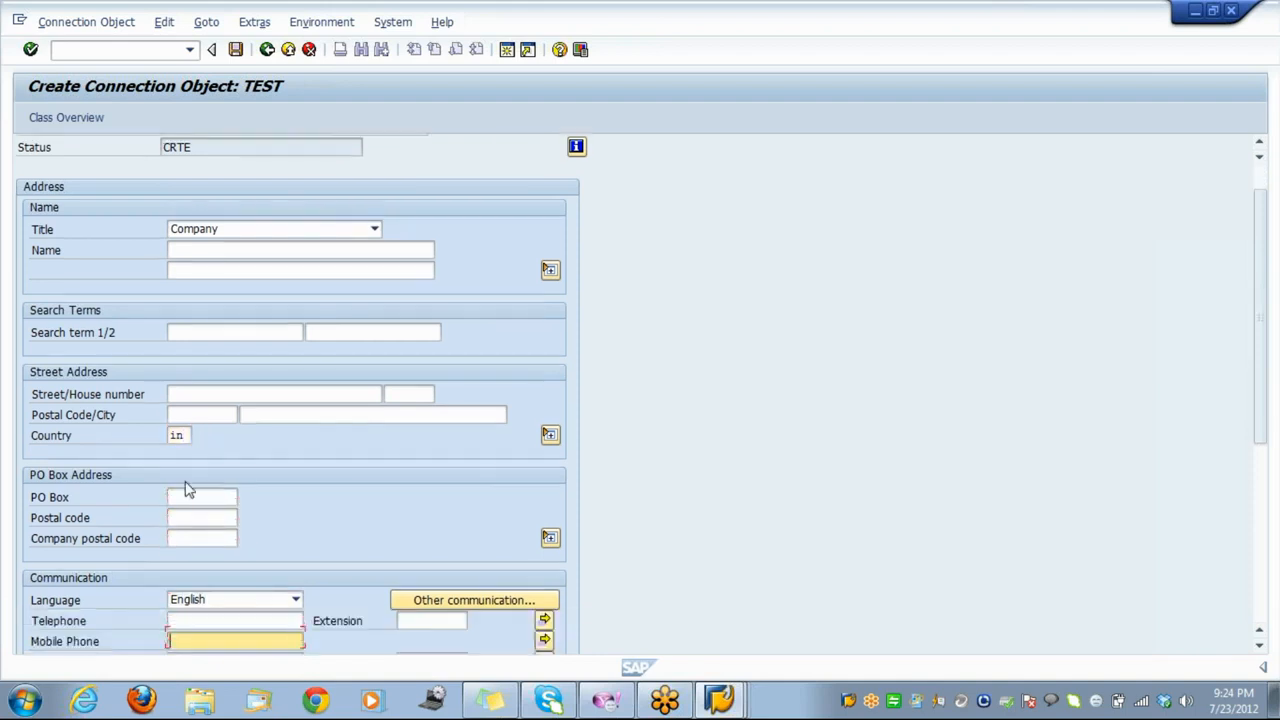
{"action": "key", "text": "Down"}
{"action": "key", "text": "Down"}
{"action": "key", "text": "Down"}
{"action": "key", "text": "Down"}
{"action": "key", "text": "Down"}
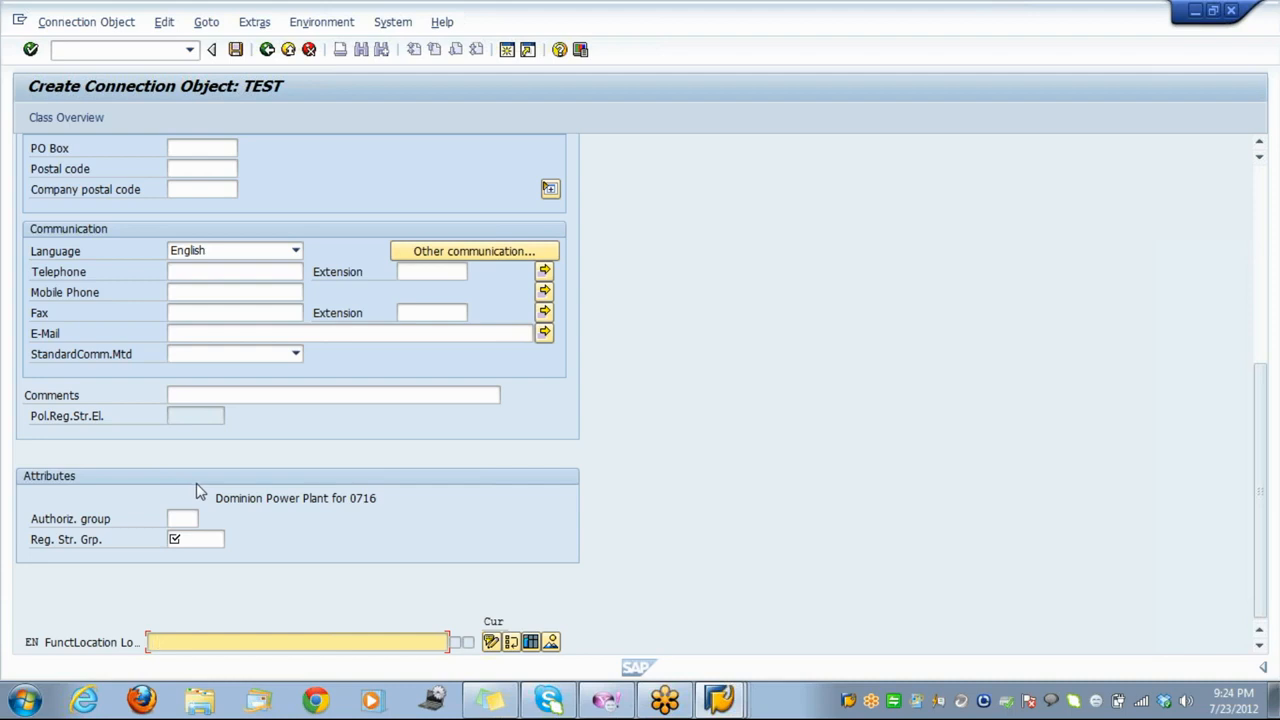
{"action": "left_click", "coordinate": [192, 540]}
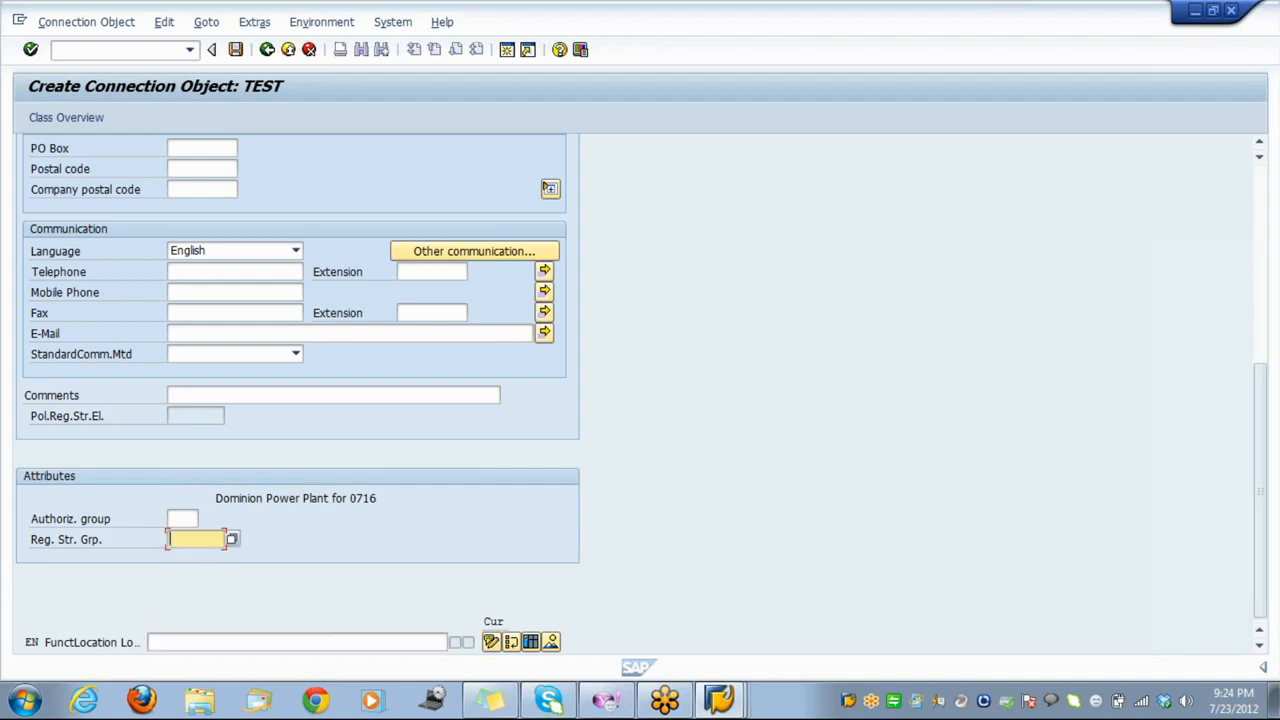
{"action": "key", "text": "Down"}
{"action": "key", "text": "Return"}
{"action": "key", "text": "Return"}
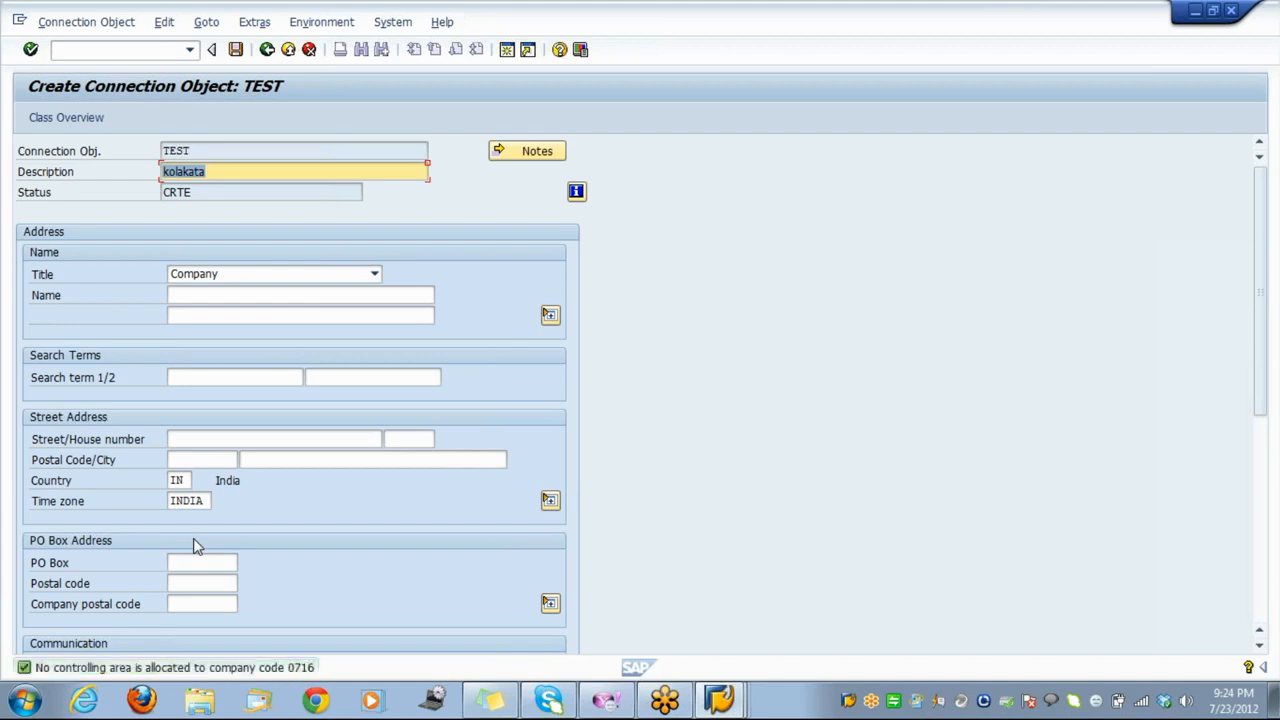
Leave the unsaved connection object TEST with /n and return to the SAP Easy Access start screen.
{"action": "left_click", "coordinate": [115, 50]}
{"action": "type", "text": "/n"}
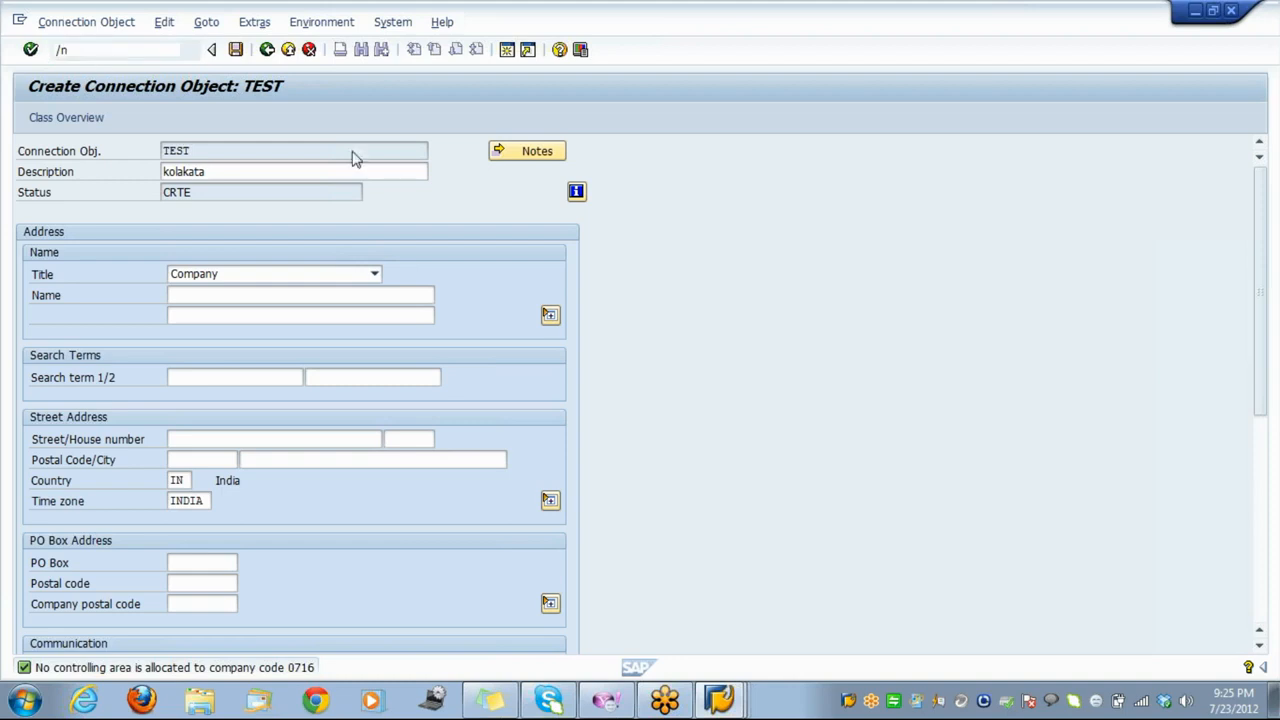
{"action": "key", "text": "Return"}
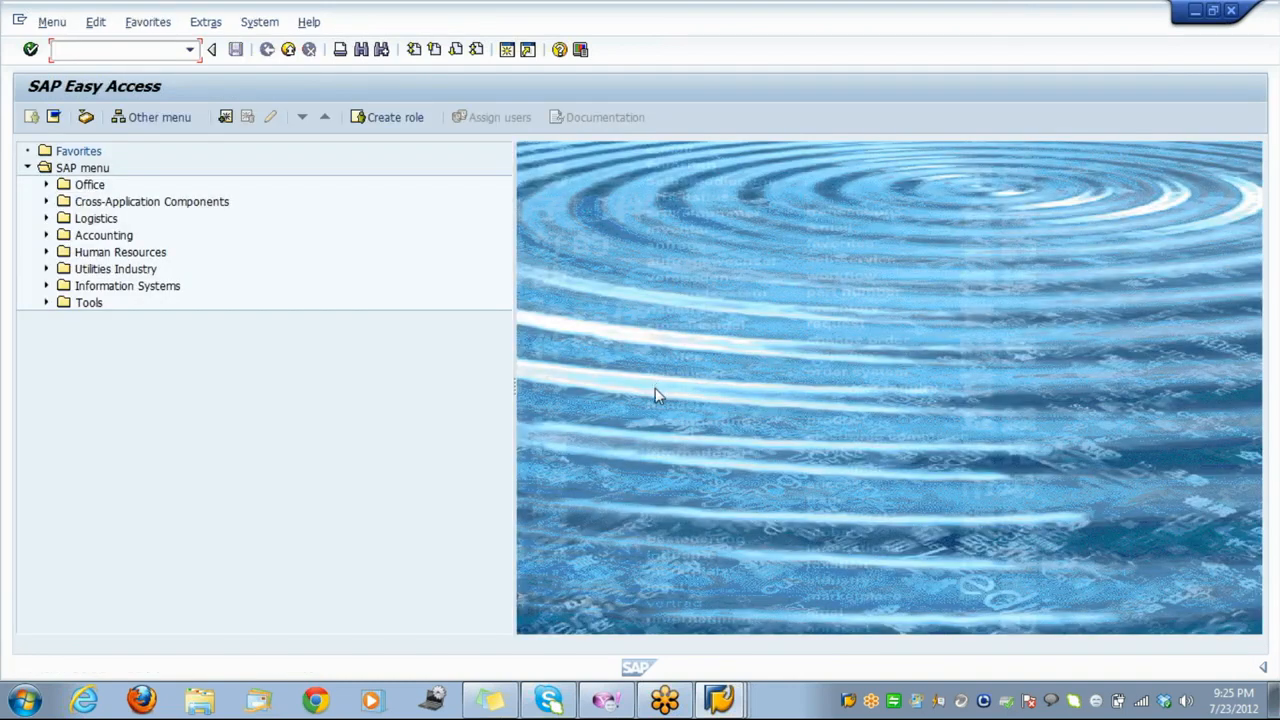
Switch to the Display IMG session, collapse Connection Object, and expand Basic Settings under Master Data to its structure indicator activity.
{"action": "left_click", "coordinate": [716, 699]}
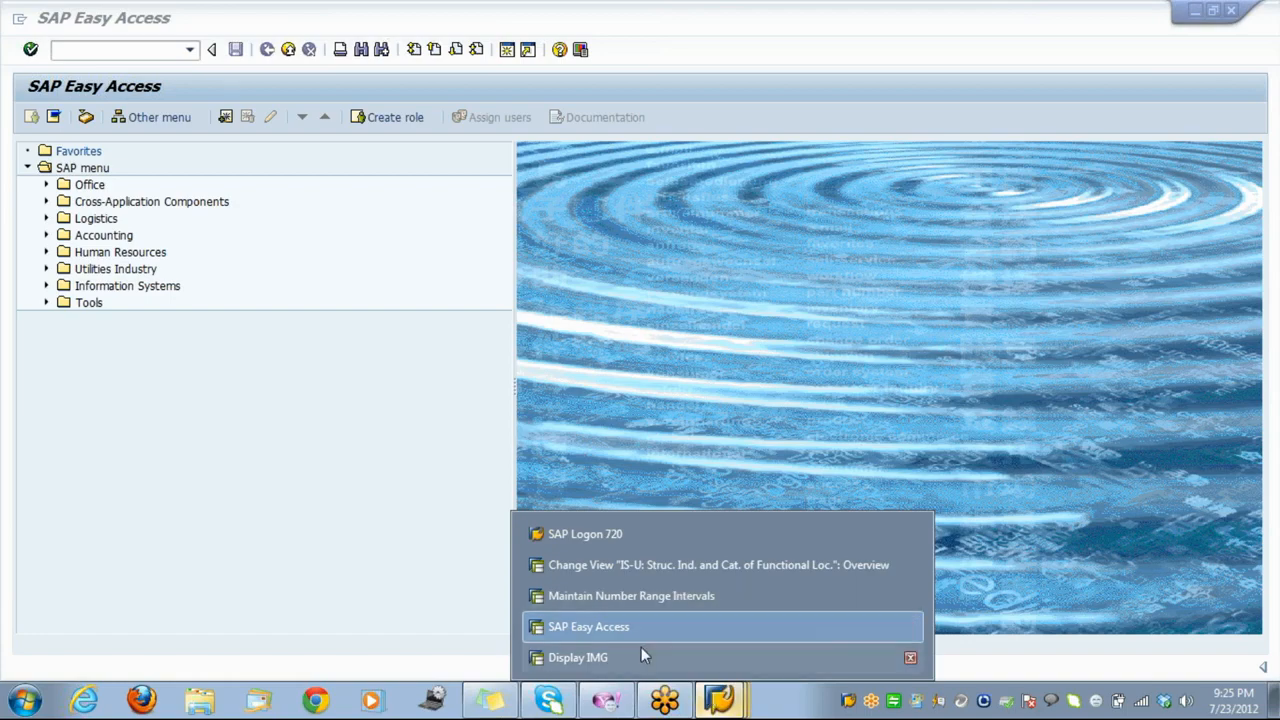
{"action": "left_click", "coordinate": [611, 660]}
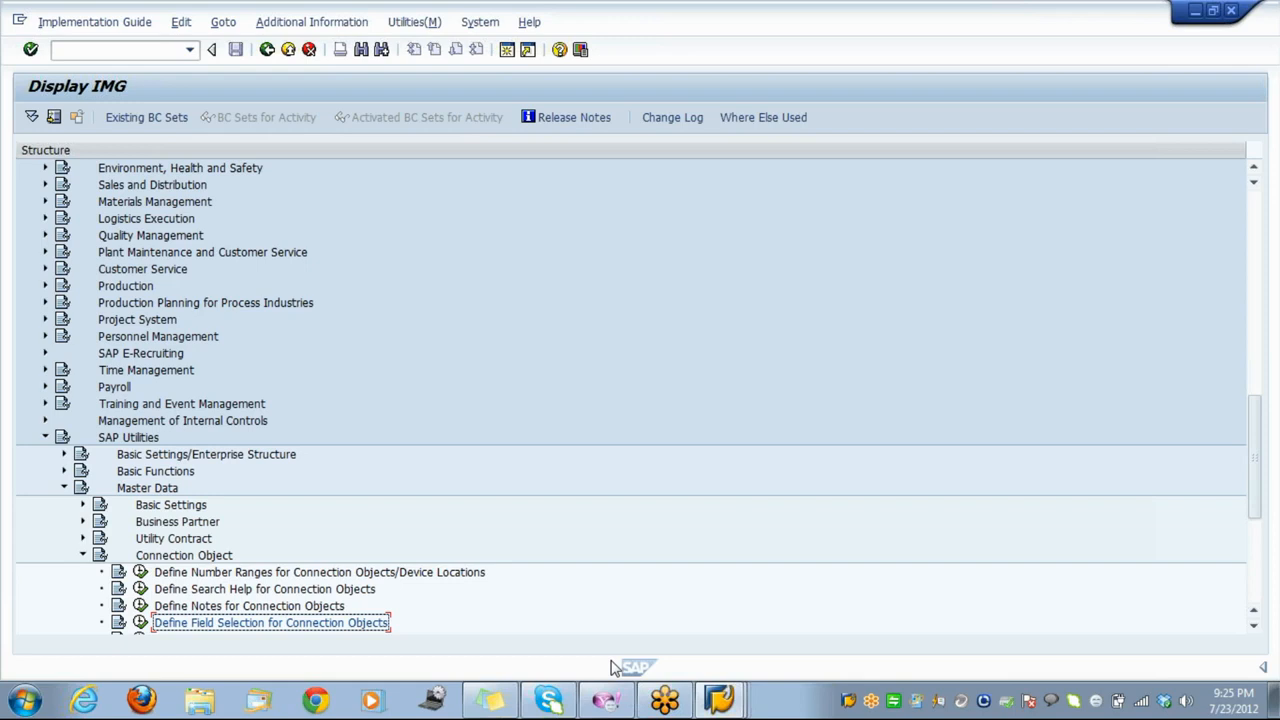
{"action": "key", "text": "Up"}
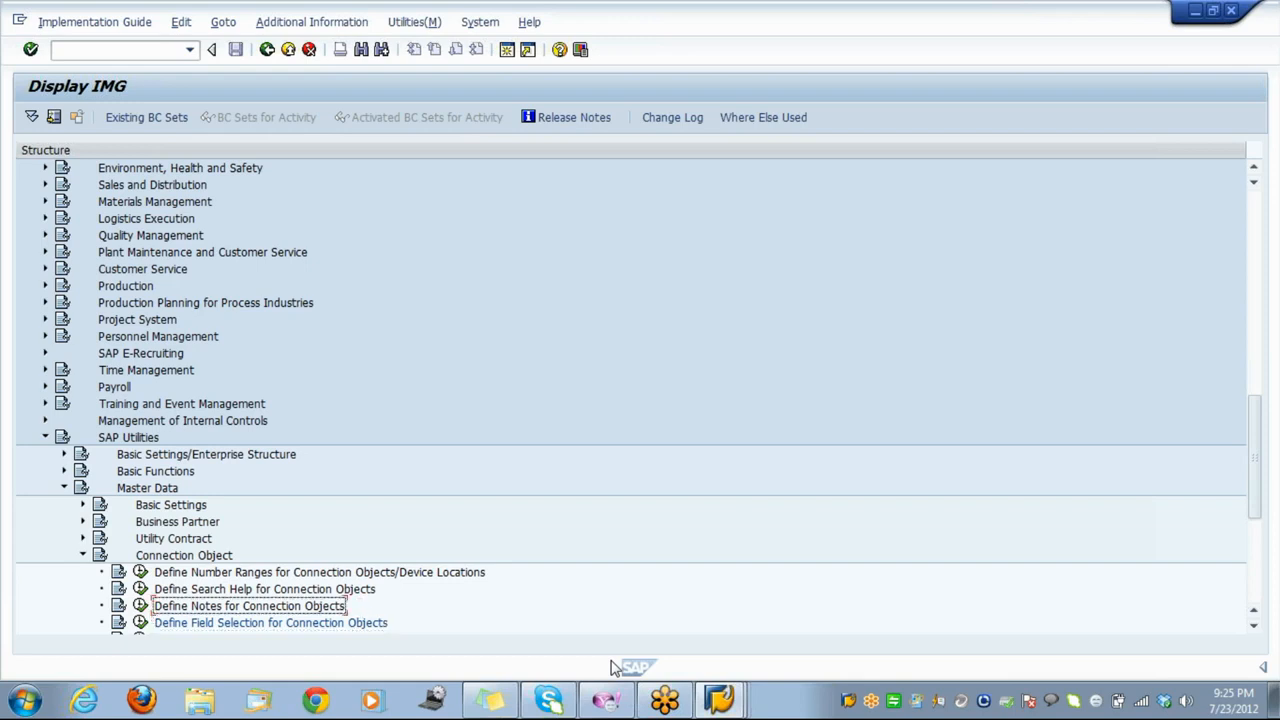
{"action": "key", "text": "Up"}
{"action": "key", "text": "Up"}
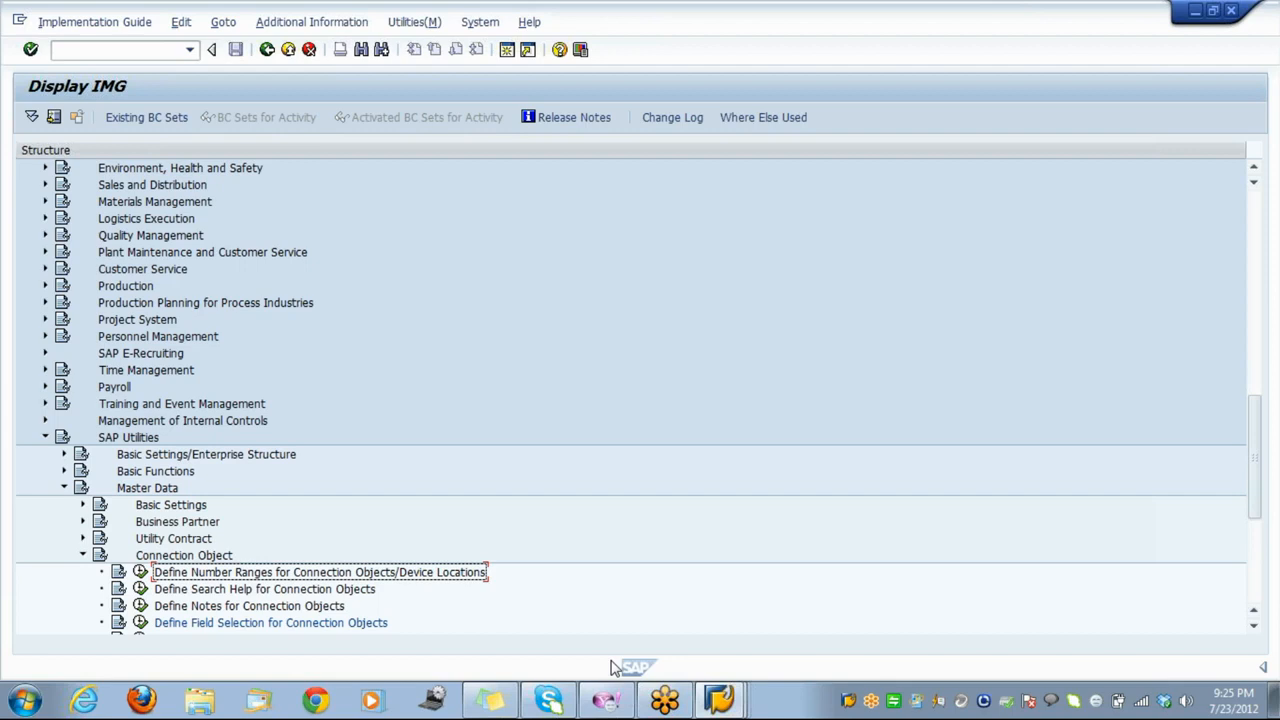
{"action": "key", "text": "Up"}
{"action": "key", "text": "Left"}
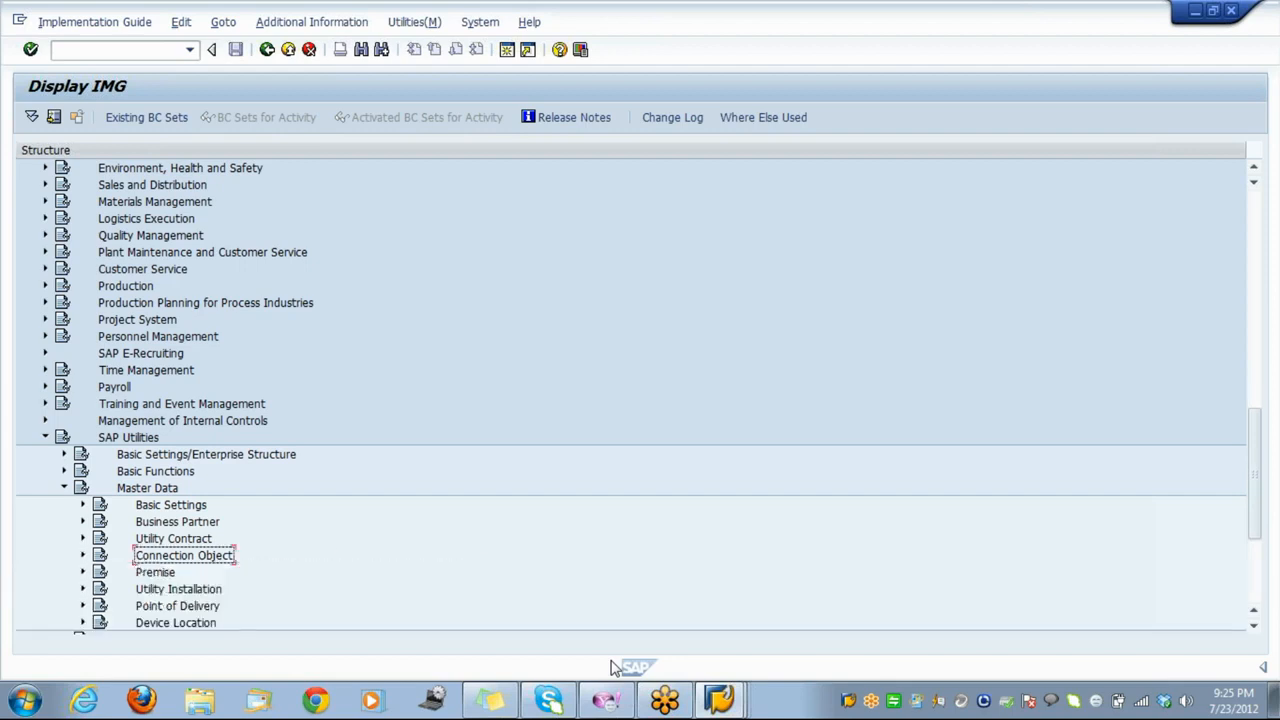
{"action": "key", "text": "Up"}
{"action": "key", "text": "Up"}
{"action": "key", "text": "Up"}
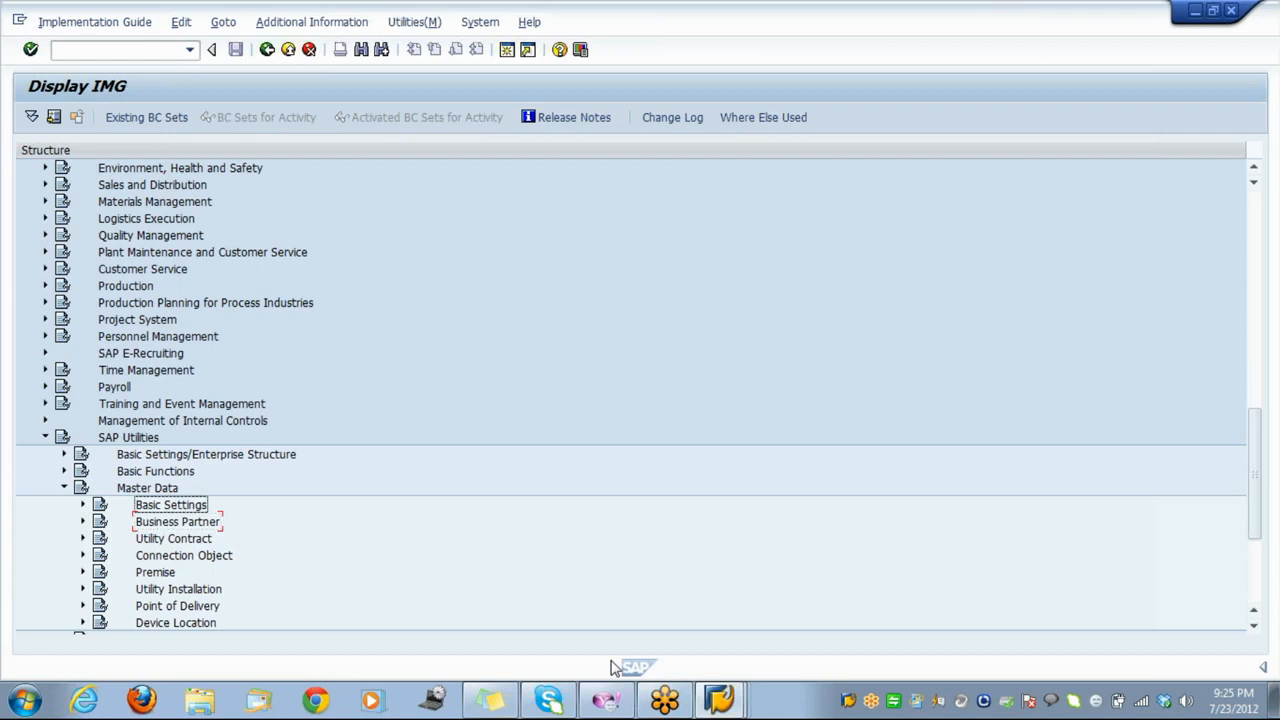
{"action": "key", "text": "Right"}
{"action": "key", "text": "Down"}
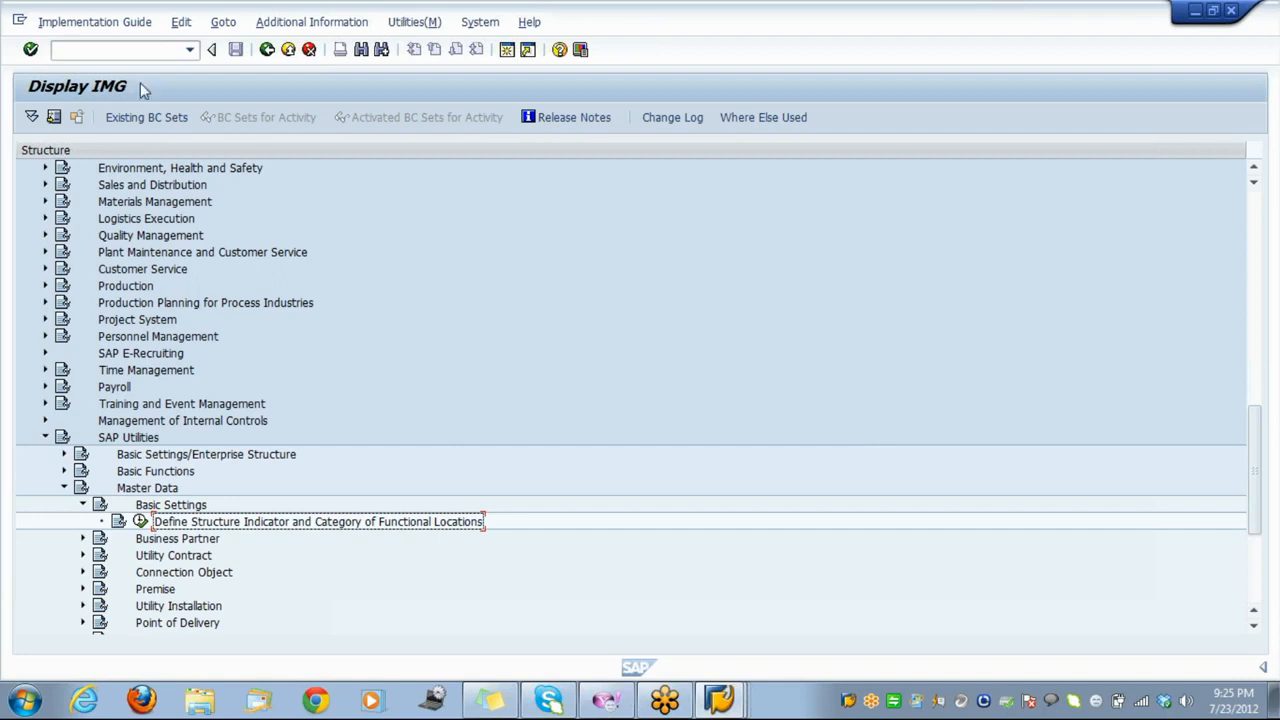
Switch to the SAP Easy Access session and start creating a device location with transaction ES65.
{"action": "left_click", "coordinate": [716, 700]}
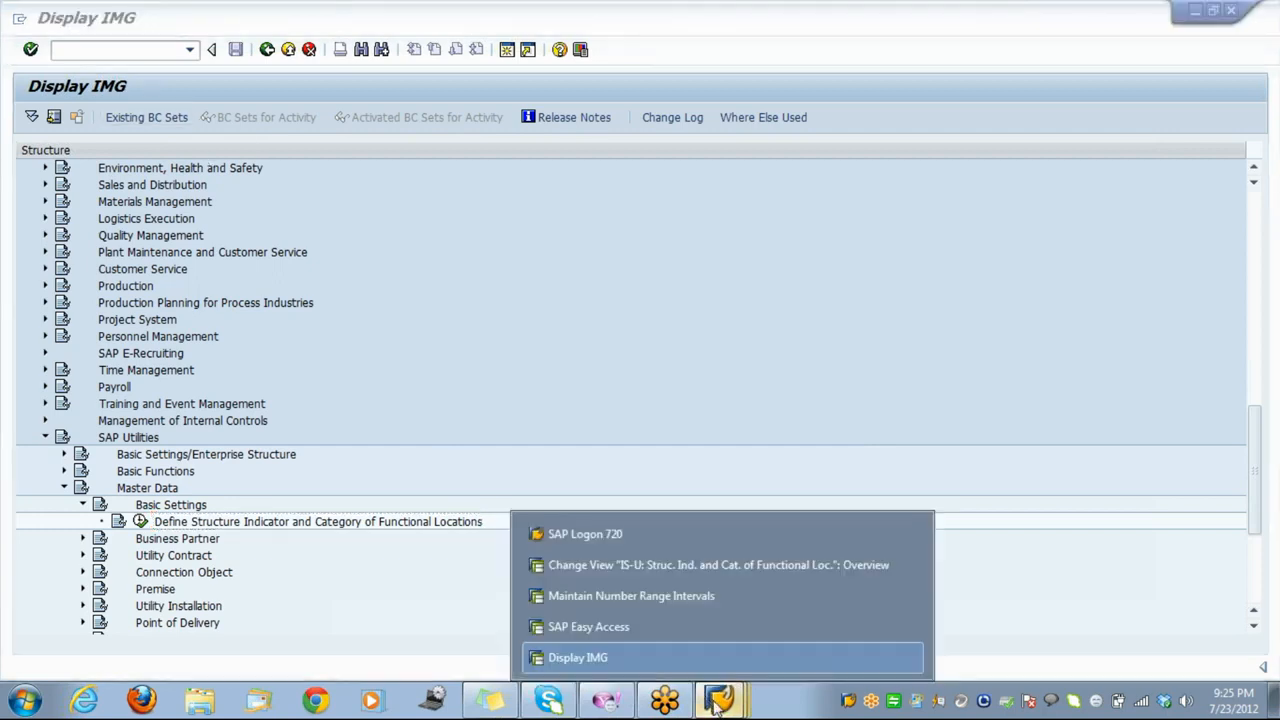
{"action": "left_click", "coordinate": [679, 626]}
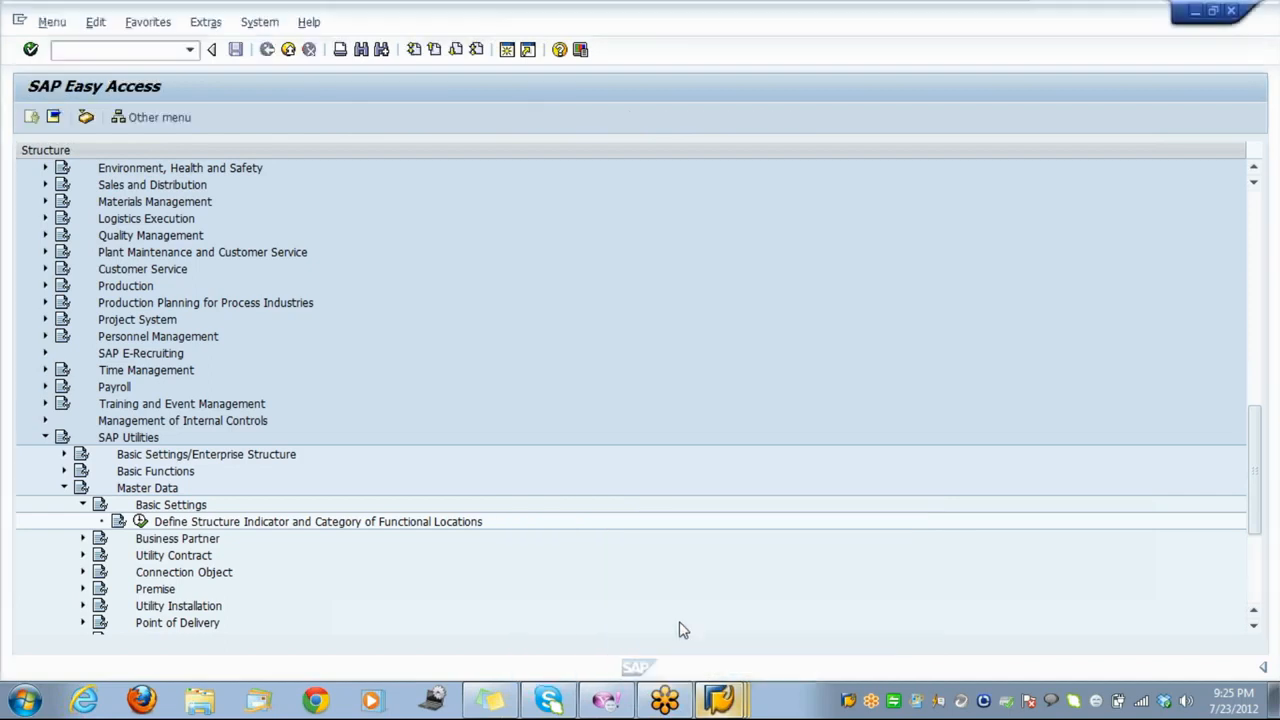
{"action": "type", "text": "es65"}
{"action": "key", "text": "Return"}
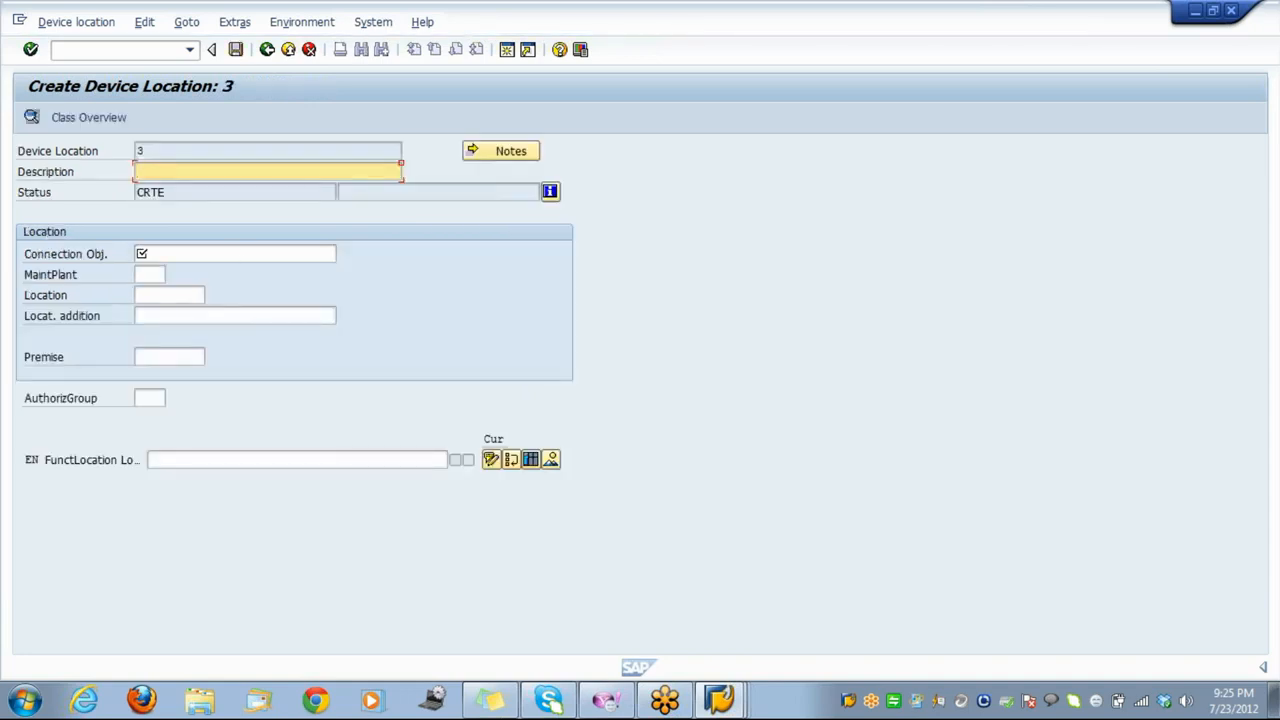
Assign connection object A to device location 3 using the address search help, and save the device location.
{"action": "left_click", "coordinate": [340, 255]}
{"action": "left_click", "coordinate": [344, 254]}
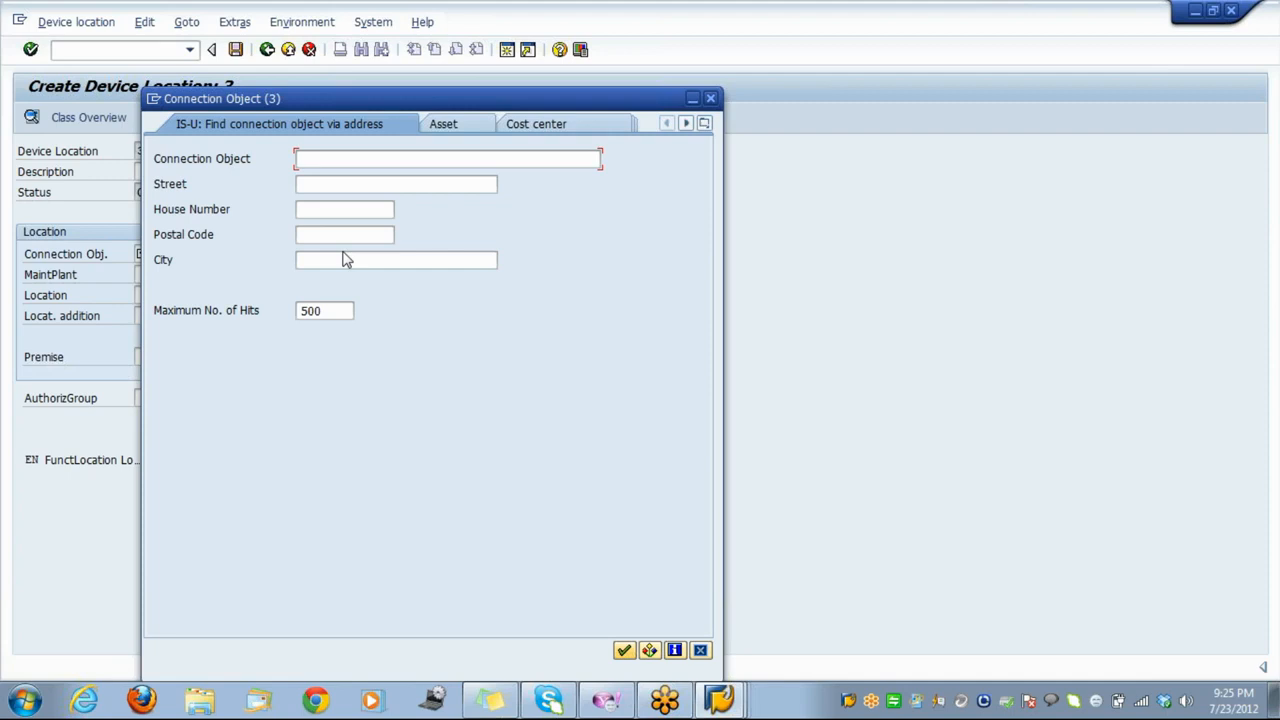
{"action": "key", "text": "Return"}
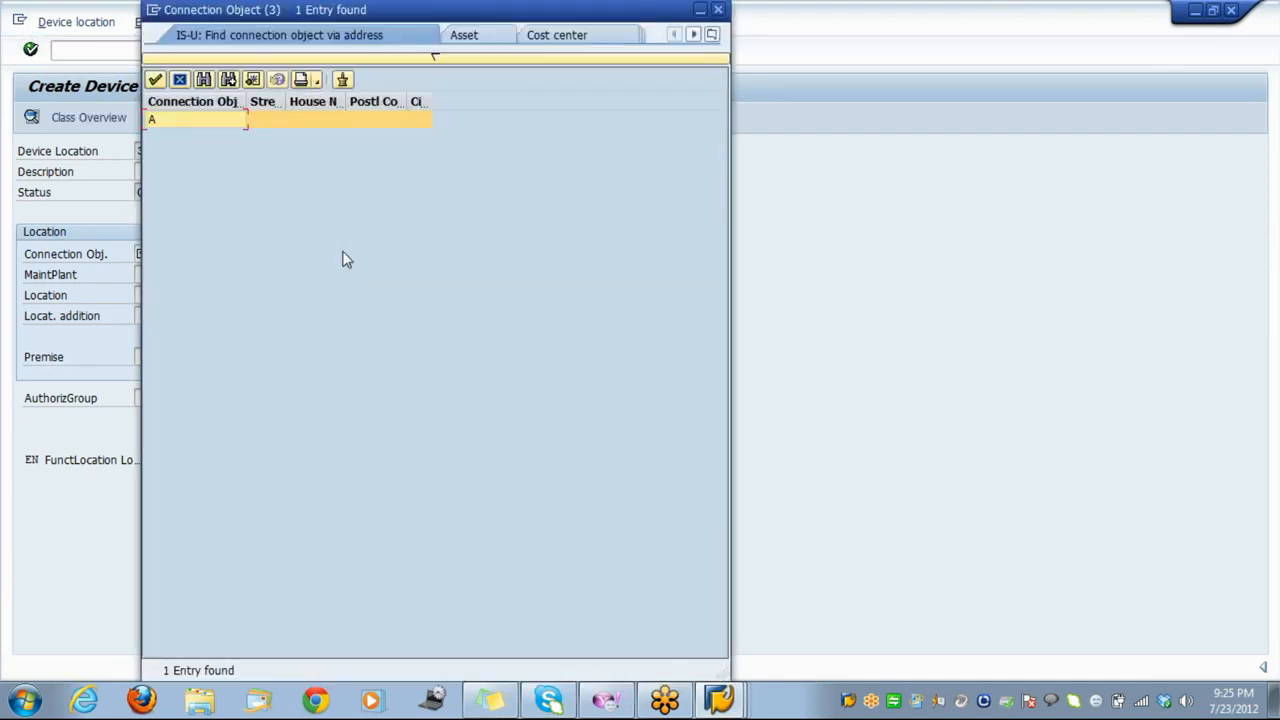
{"action": "key", "text": "Return"}
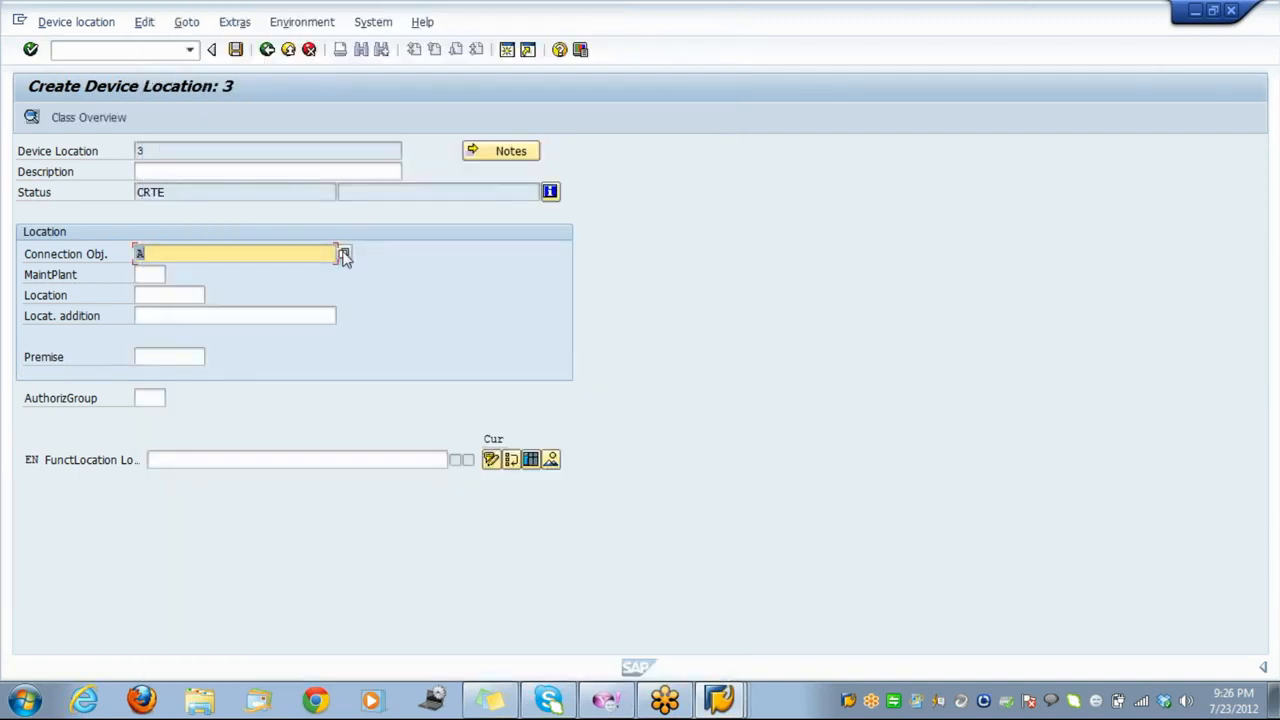
{"action": "key", "text": "Return"}
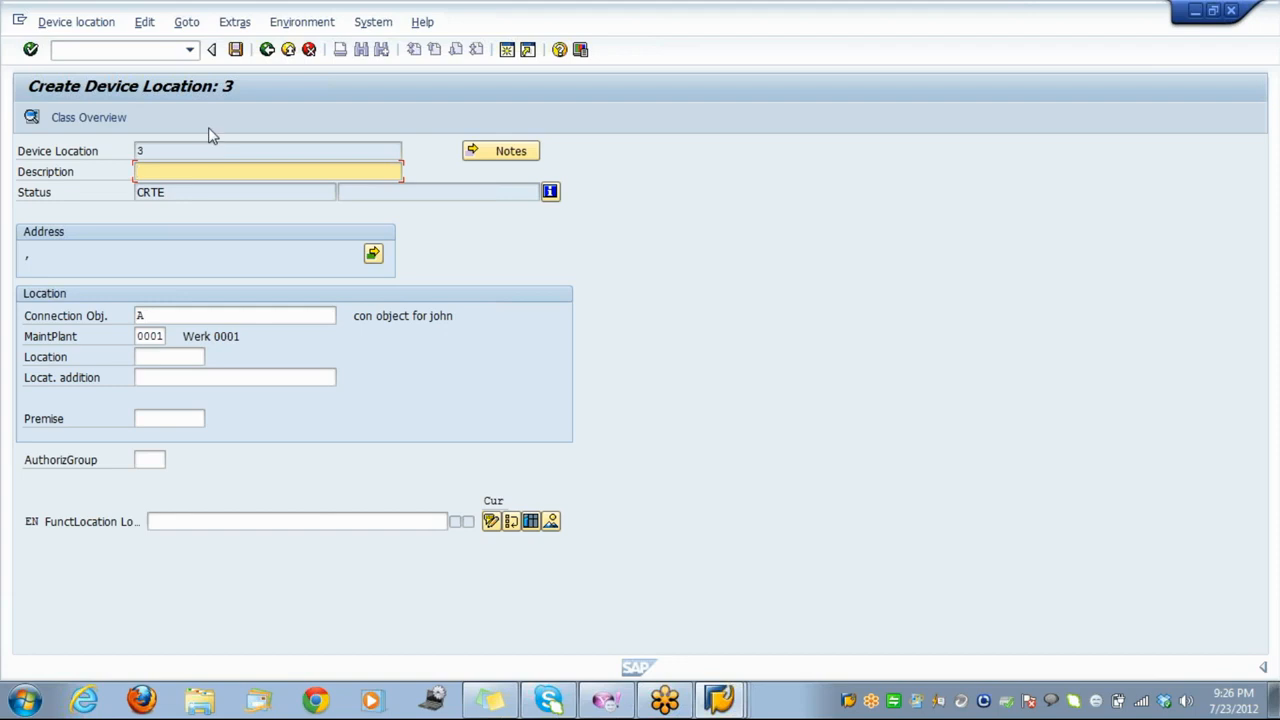
{"action": "left_click", "coordinate": [236, 52]}
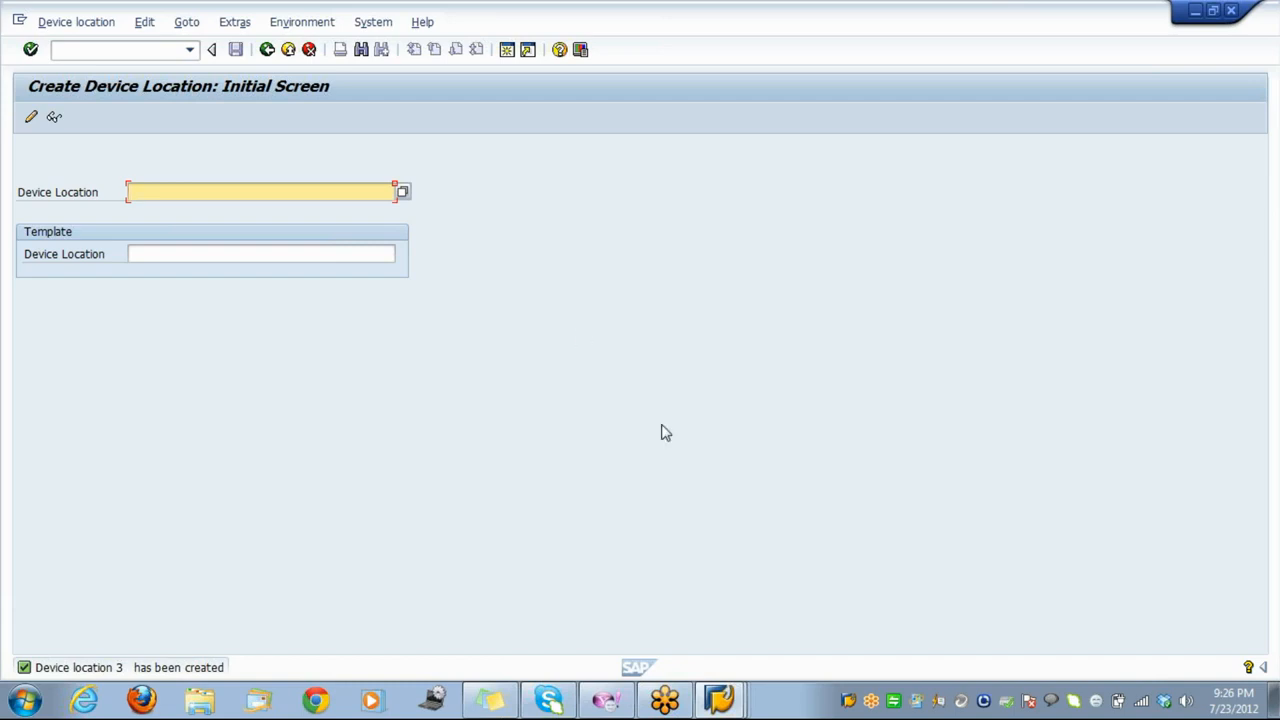
Switch back to the Display IMG session and collapse Basic Settings under SAP Utilities Master Data.
{"action": "left_click", "coordinate": [720, 703]}
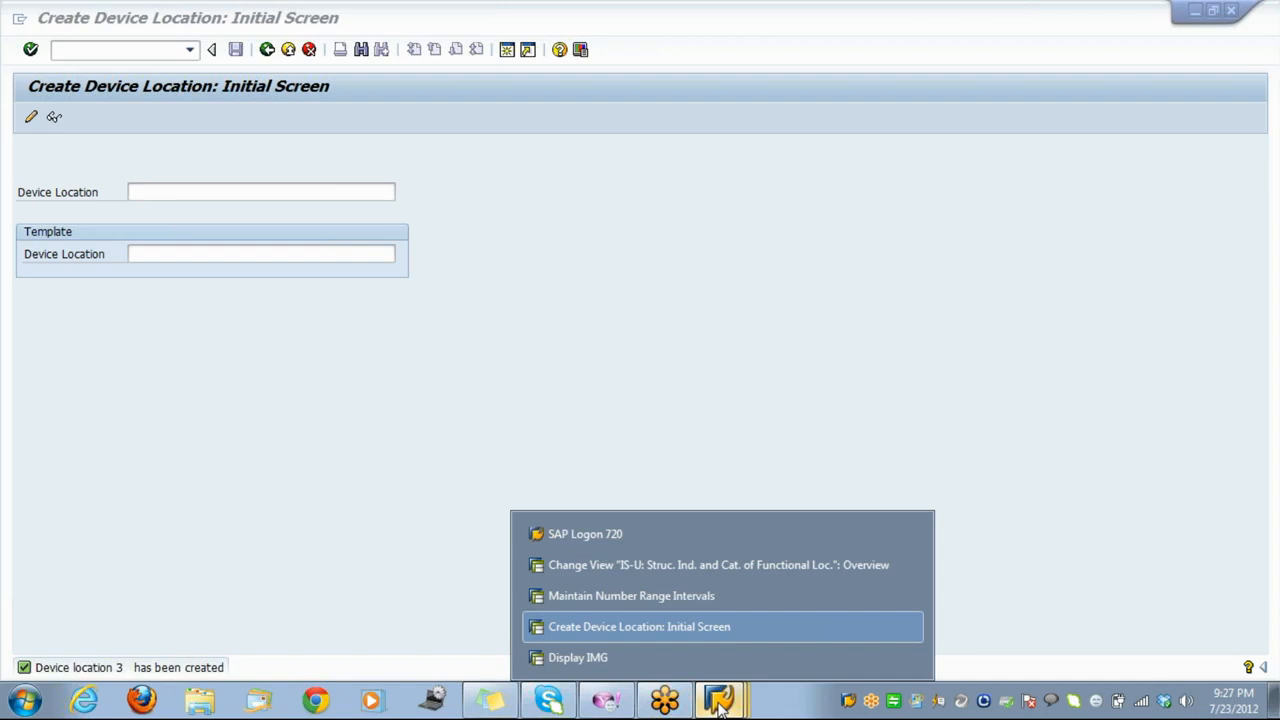
{"action": "left_click", "coordinate": [630, 657]}
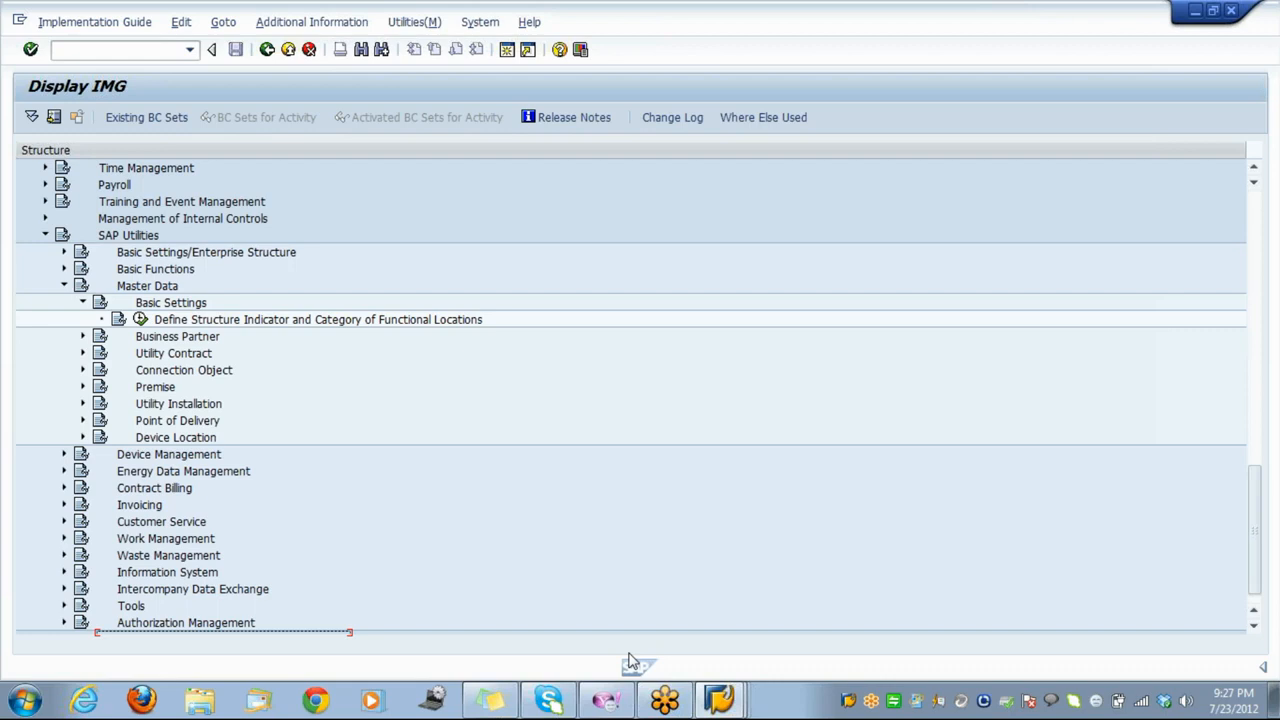
{"action": "key", "text": "Up"}
{"action": "key", "text": "Up"}
{"action": "key", "text": "Up"}
{"action": "key", "text": "Up"}
{"action": "key", "text": "Up"}
{"action": "key", "text": "Up"}
{"action": "key", "text": "Up"}
{"action": "key", "text": "Up"}
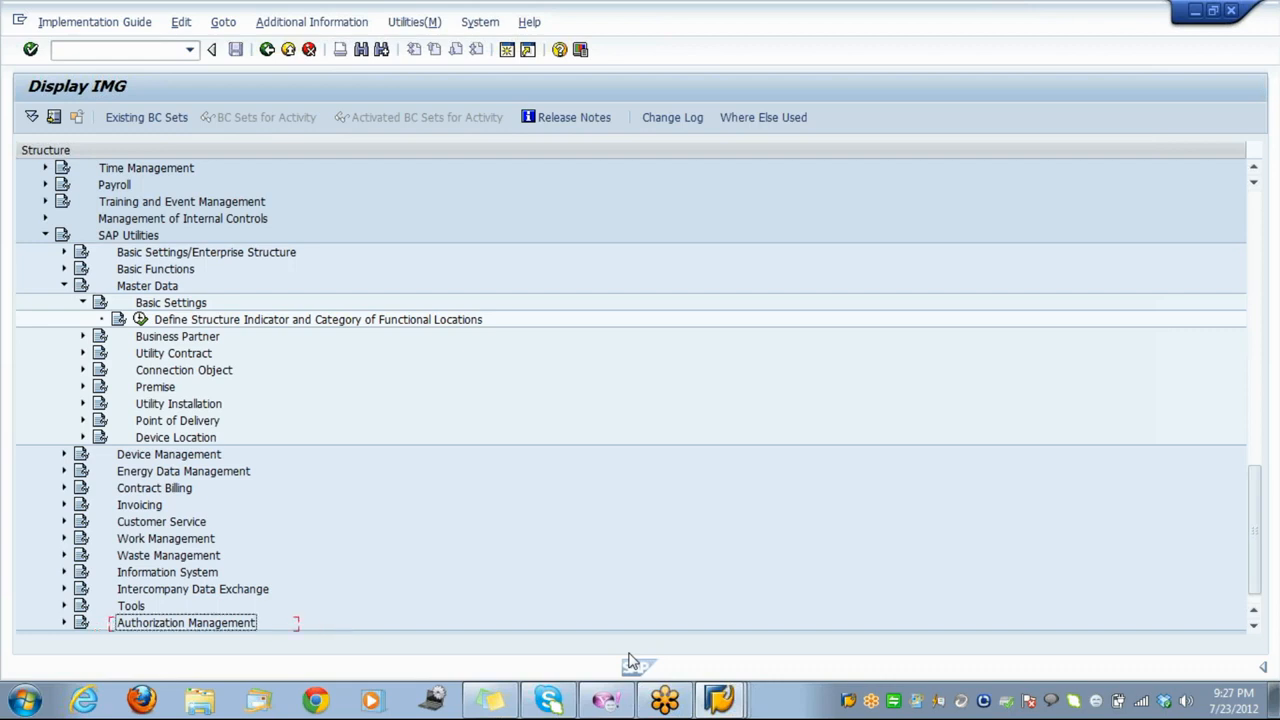
{"action": "key", "text": "Up"}
{"action": "key", "text": "Up"}
{"action": "key", "text": "Up"}
{"action": "key", "text": "Up"}
{"action": "key", "text": "Up"}
{"action": "key", "text": "Up"}
{"action": "key", "text": "Up"}
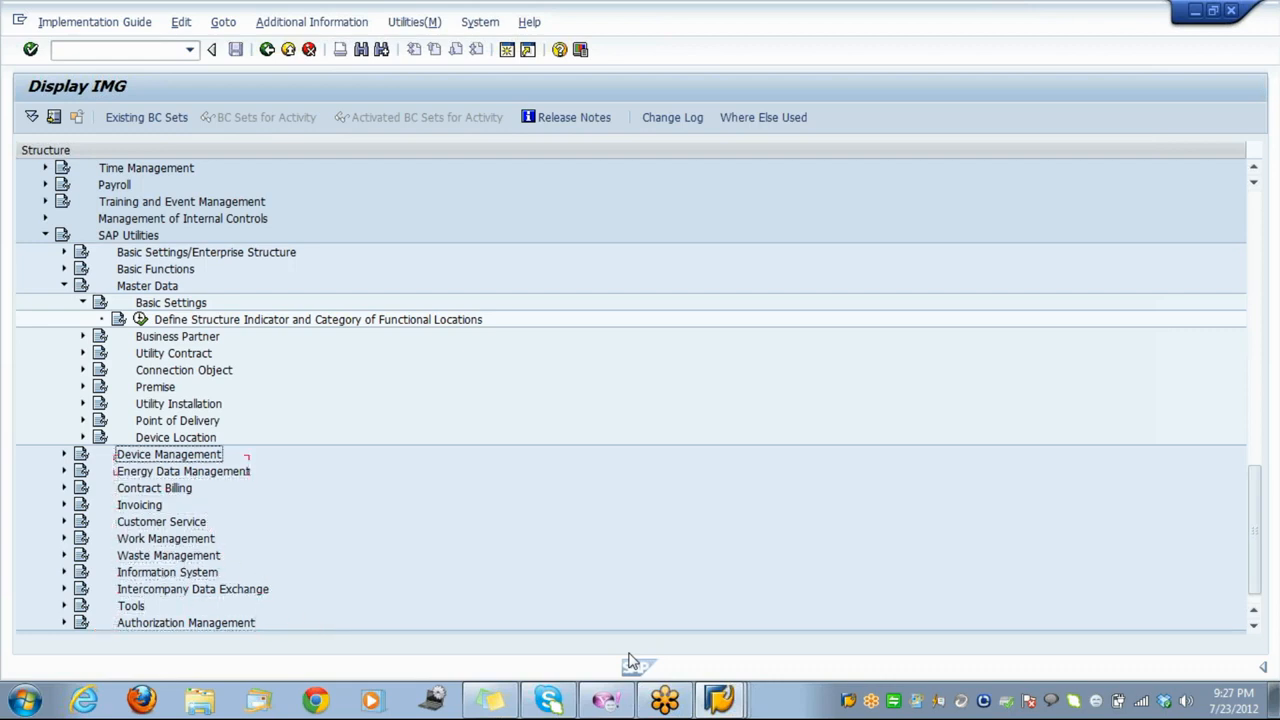
{"action": "key", "text": "Up"}
{"action": "key", "text": "Up"}
{"action": "key", "text": "Up"}
{"action": "key", "text": "Up"}
{"action": "key", "text": "Up"}
{"action": "key", "text": "Up"}
{"action": "key", "text": "Up"}
{"action": "key", "text": "Up"}
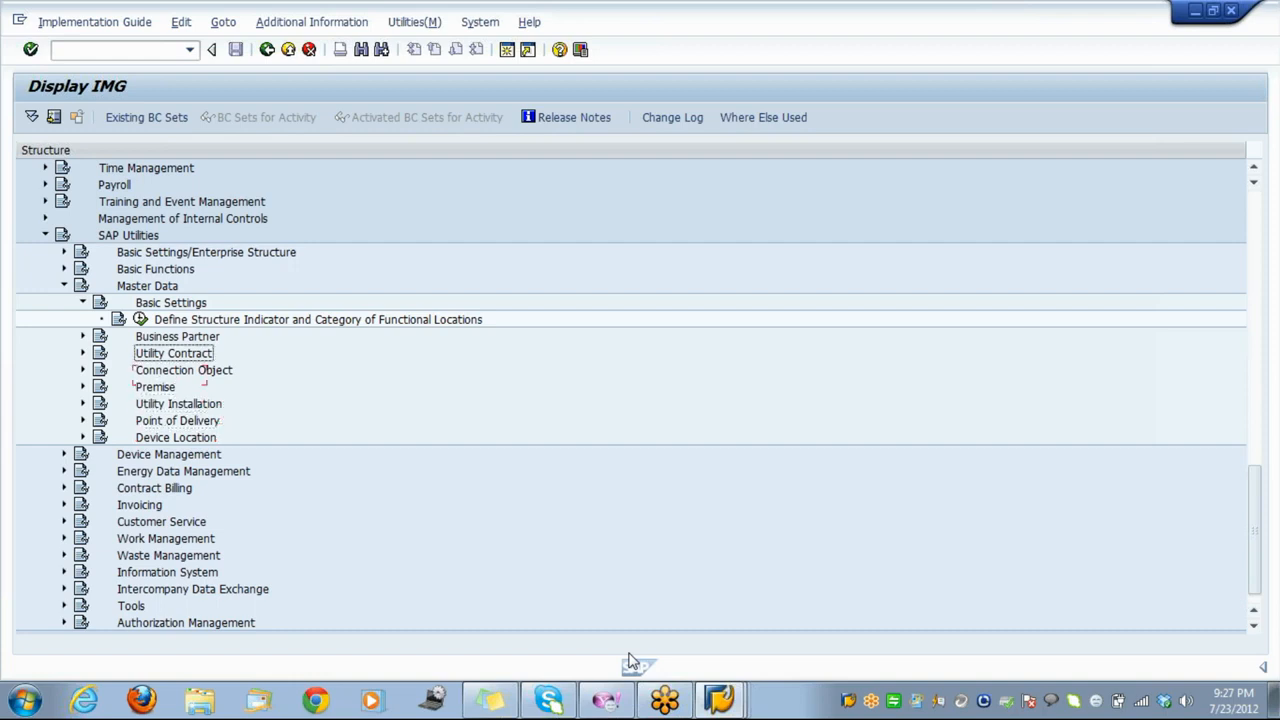
{"action": "key", "text": "Up"}
{"action": "key", "text": "Up"}
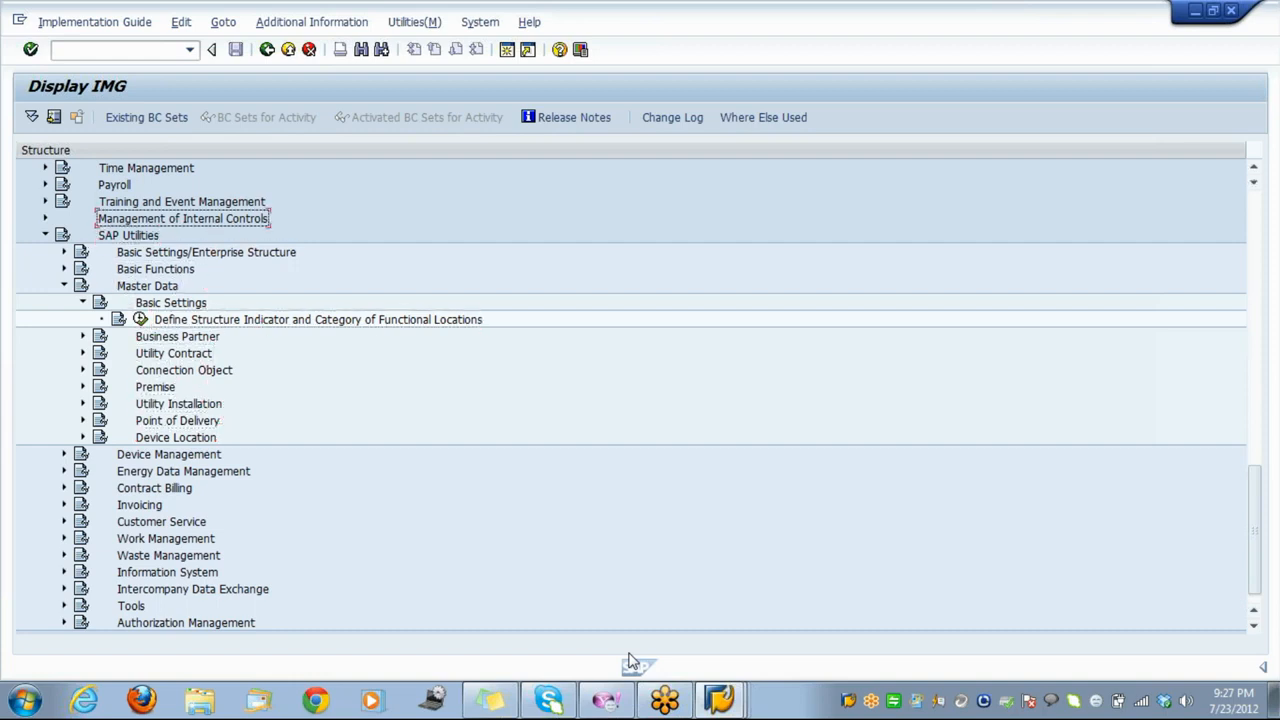
{"action": "key", "text": "Down"}
{"action": "key", "text": "Down"}
{"action": "key", "text": "Down"}
{"action": "key", "text": "Down"}
{"action": "key", "text": "Down"}
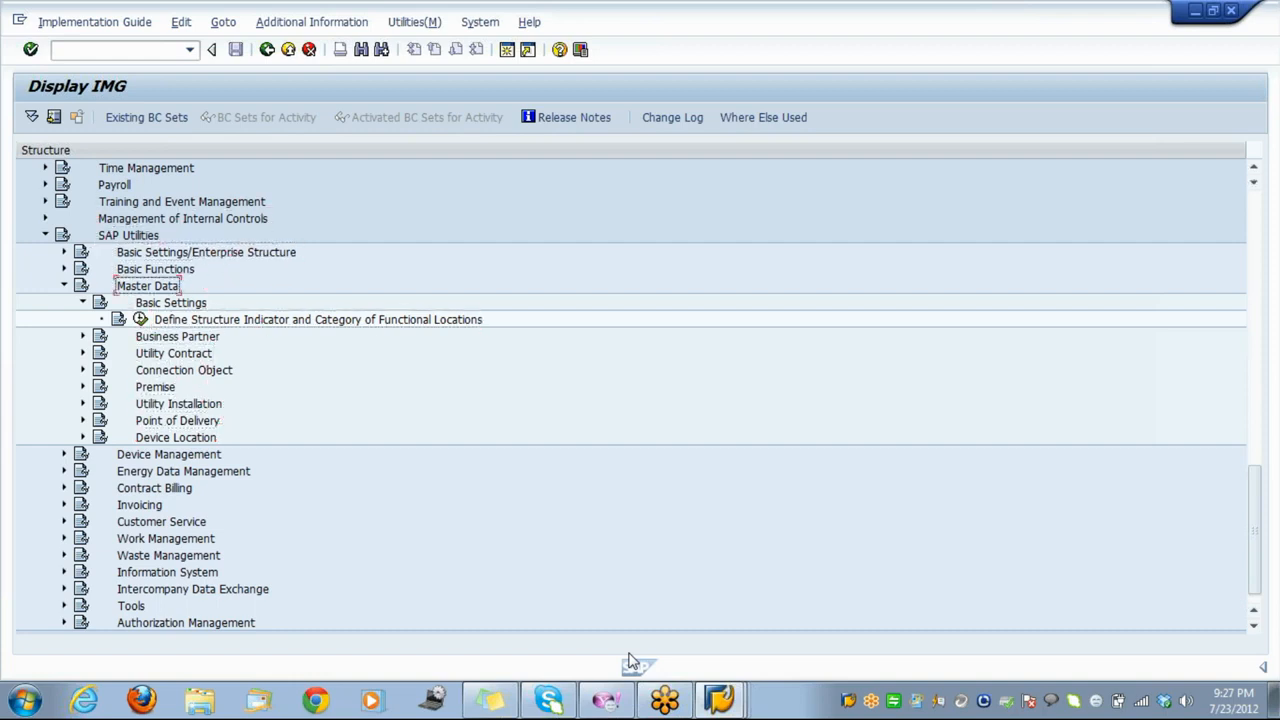
{"action": "key", "text": "Left"}
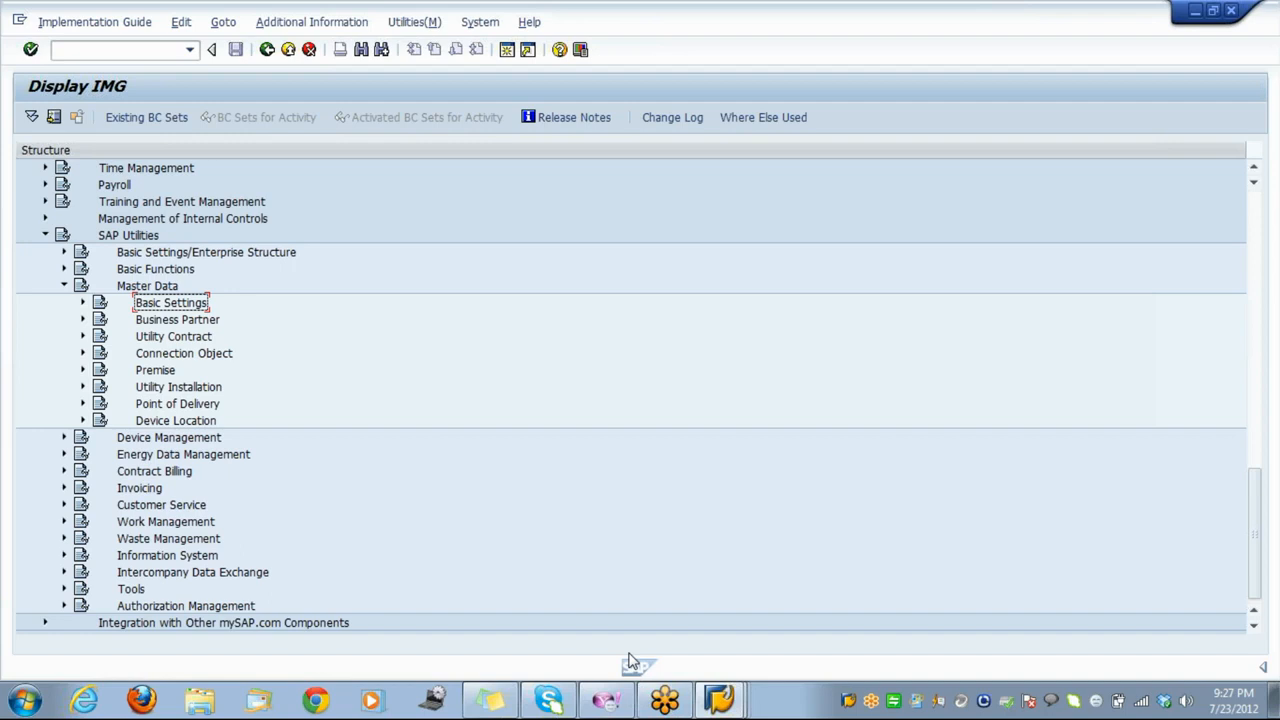
Expand Basic Settings, display the locked structure indicator and category of functional locations view, and return to the implementation guide.
{"action": "key", "text": "Down"}
{"action": "key", "text": "Down"}
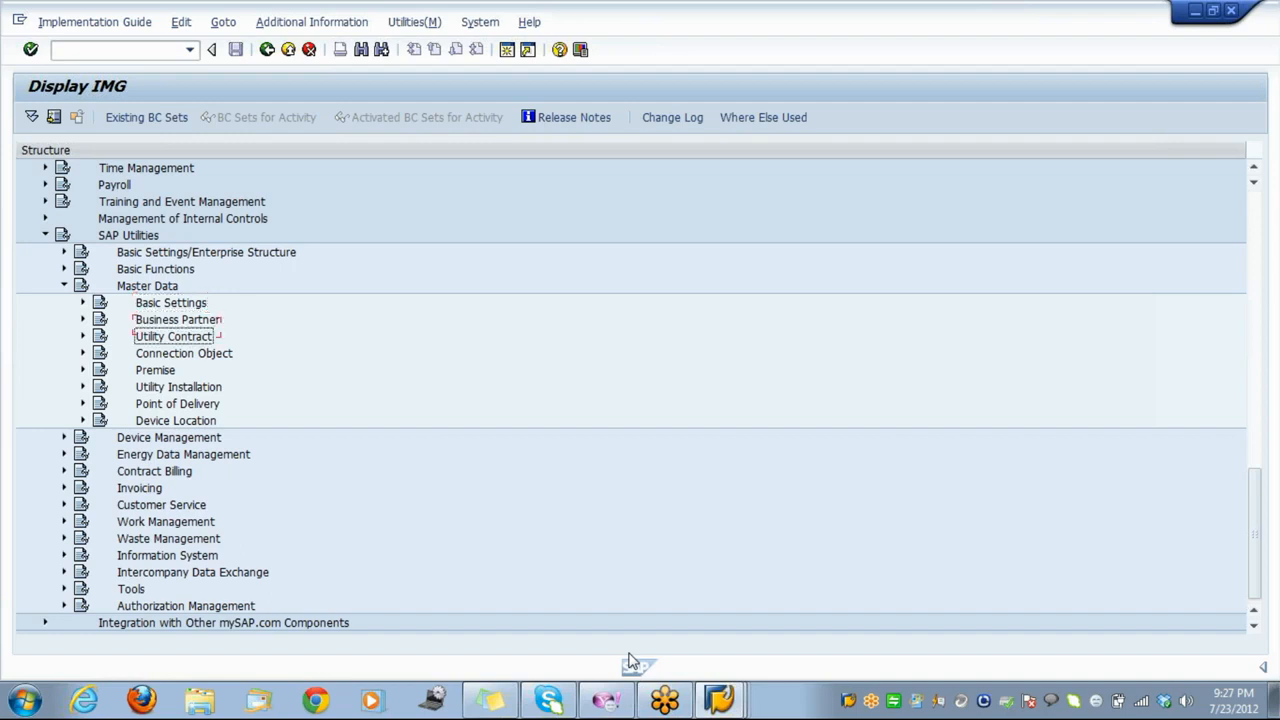
{"action": "key", "text": "Down"}
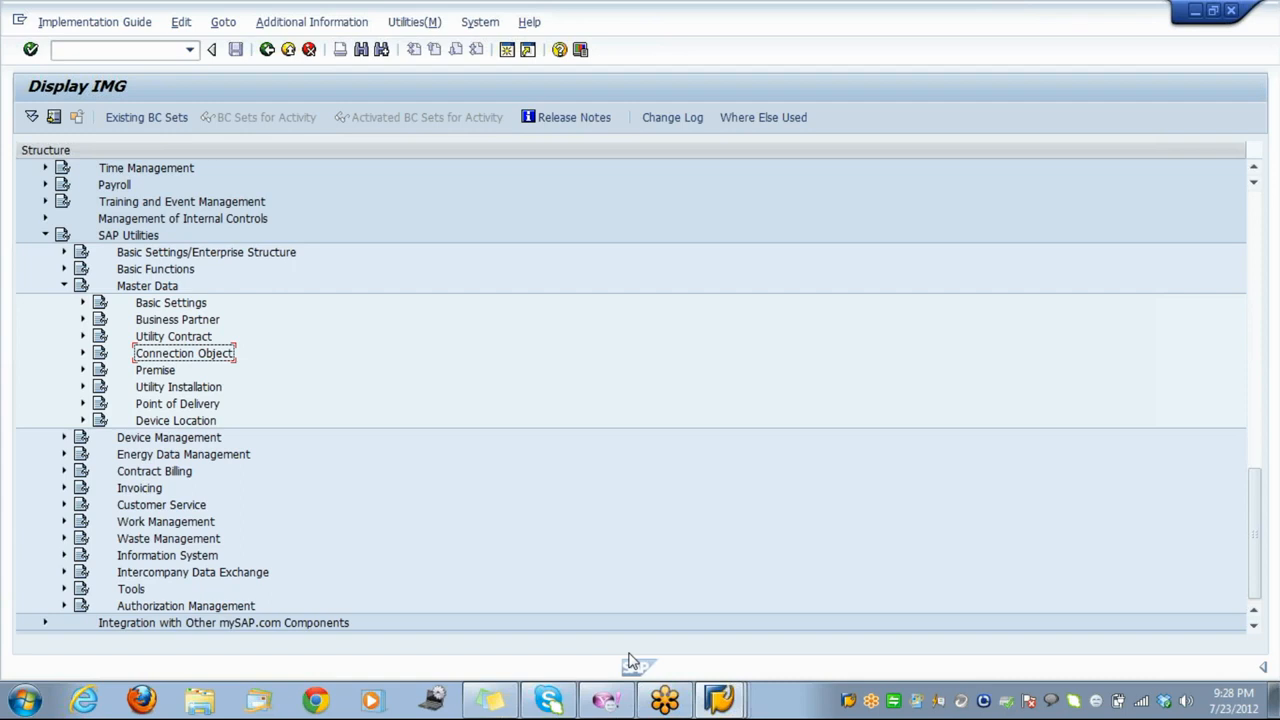
{"action": "key", "text": "Up"}
{"action": "key", "text": "Up"}
{"action": "key", "text": "Up"}
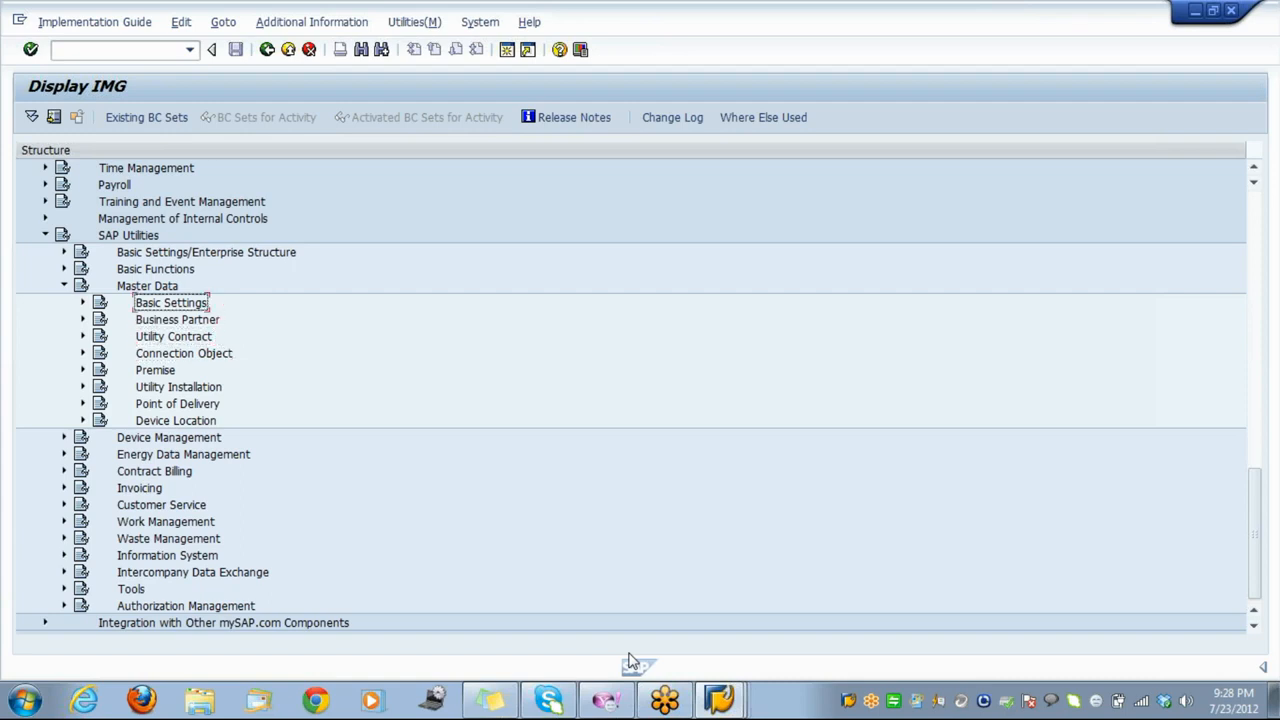
{"action": "key", "text": "Right"}
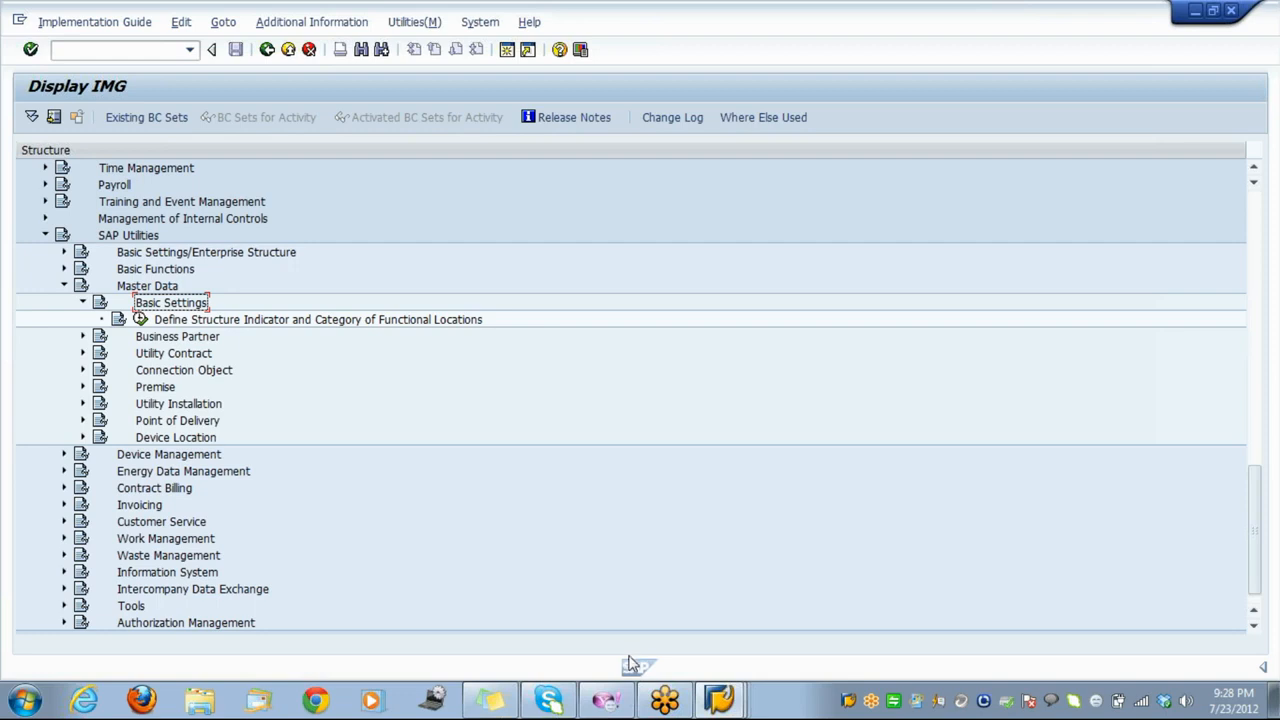
{"action": "left_click", "coordinate": [141, 319]}
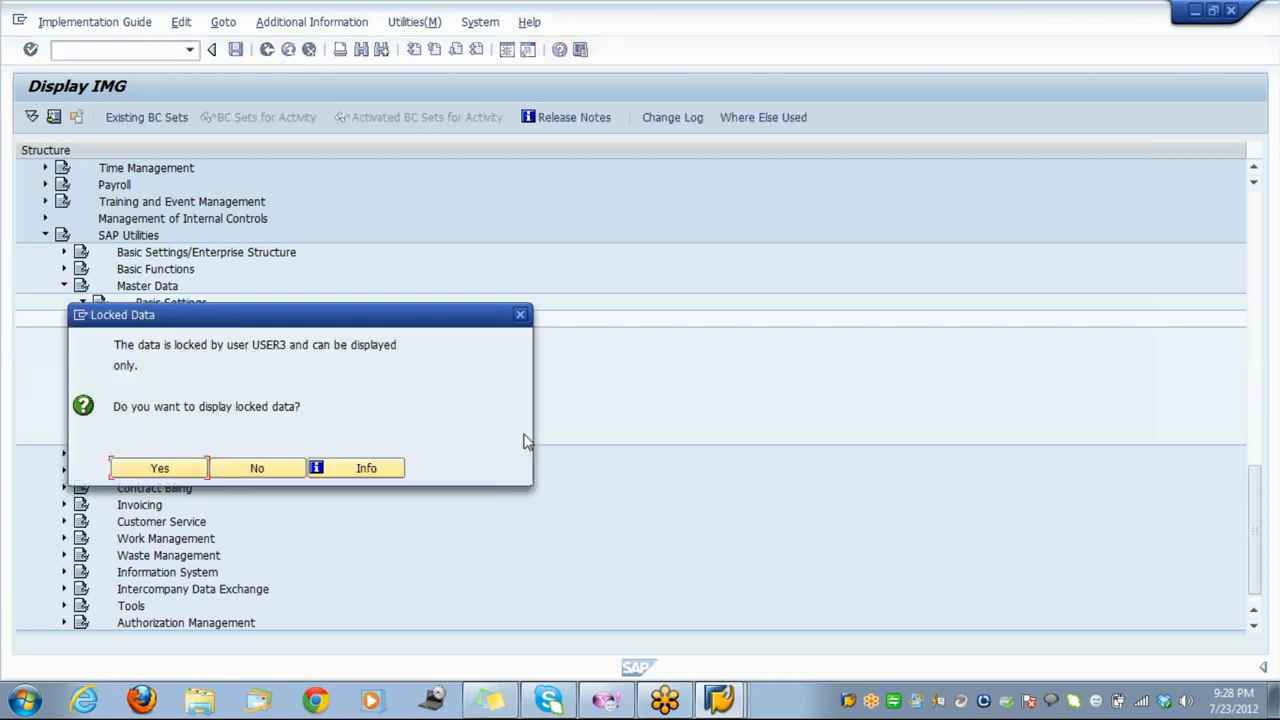
{"action": "left_click", "coordinate": [157, 468]}
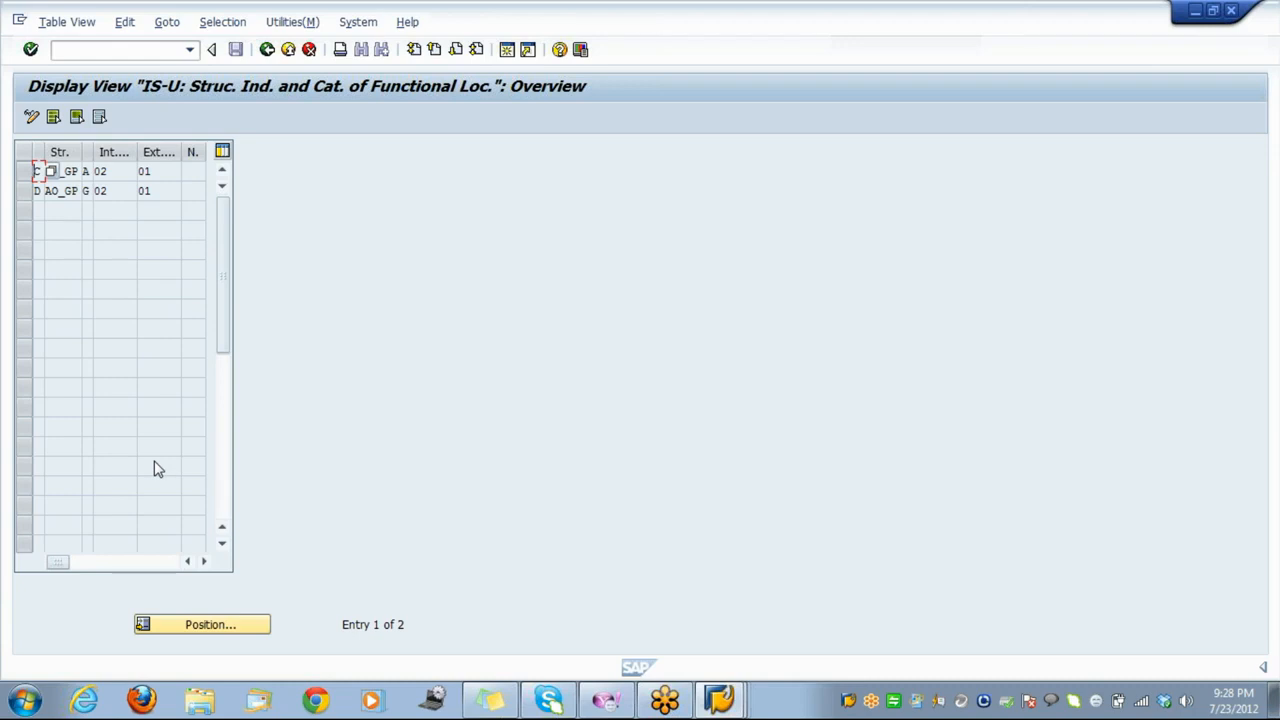
{"action": "left_click", "coordinate": [267, 50]}
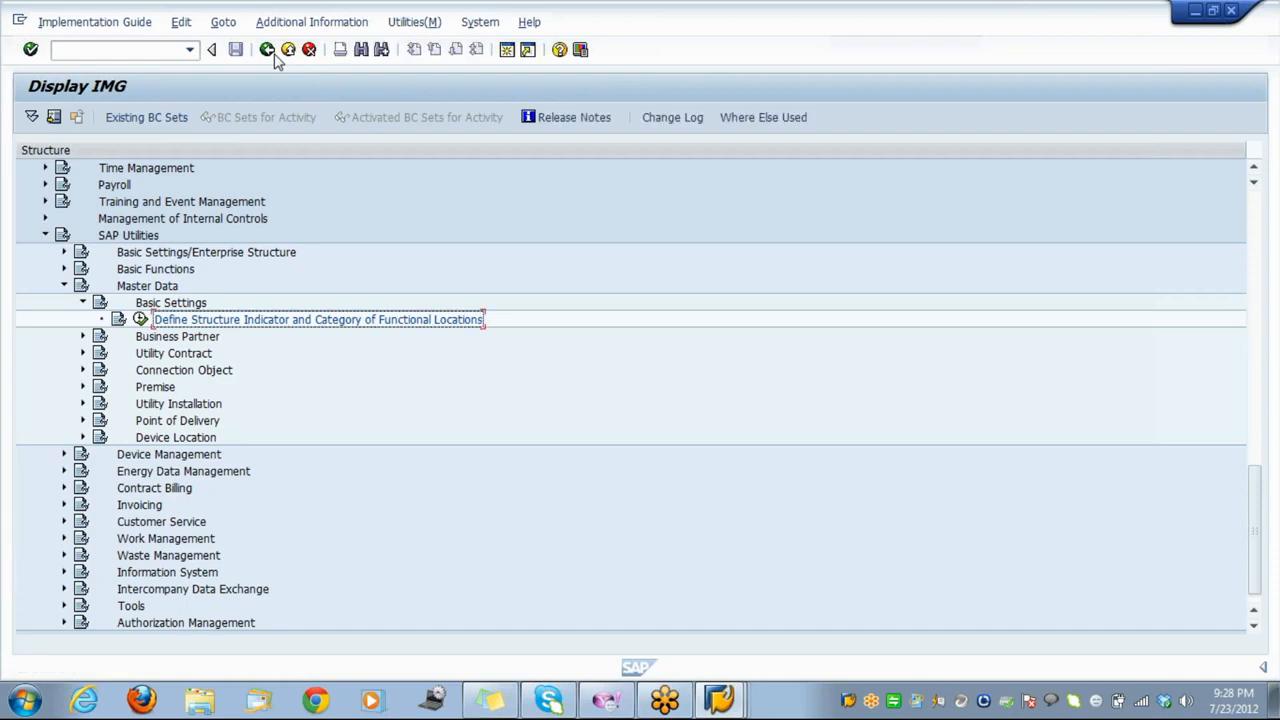
Expand Connection Object in the implementation guide and open the modifiable fields of its main screen in the field selection.
{"action": "key", "text": "Down"}
{"action": "key", "text": "Down"}
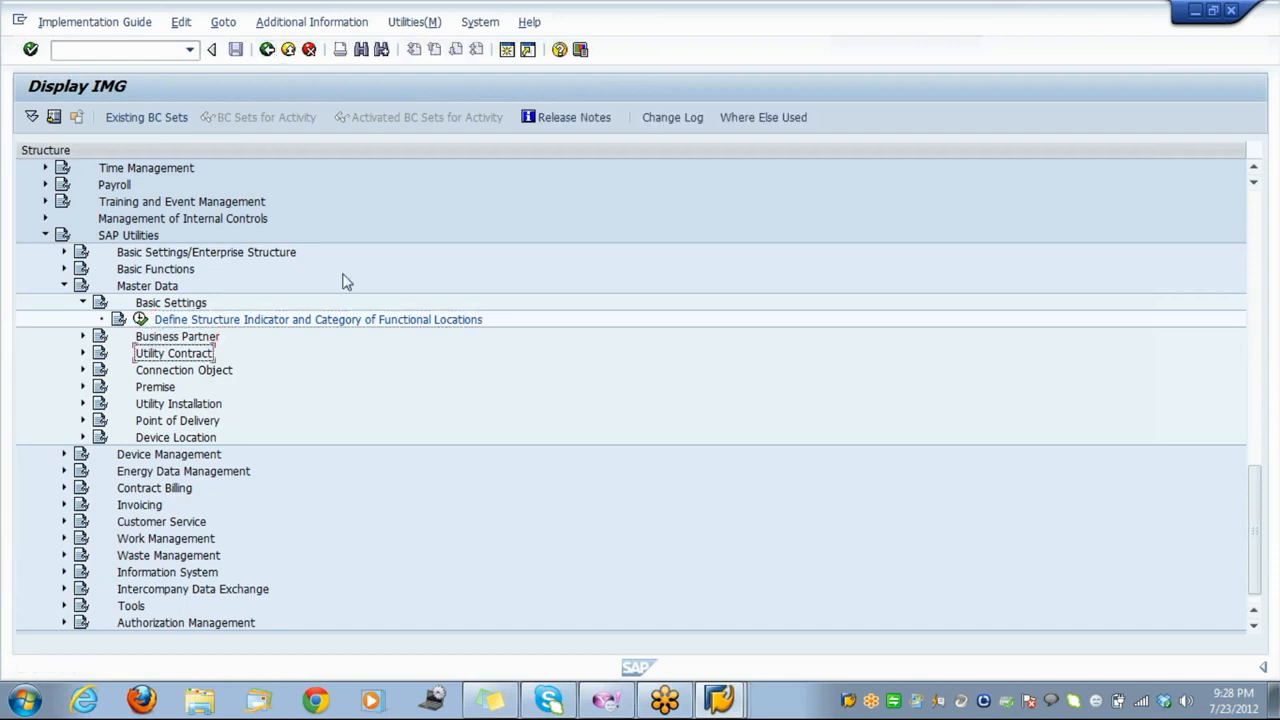
{"action": "key", "text": "Down"}
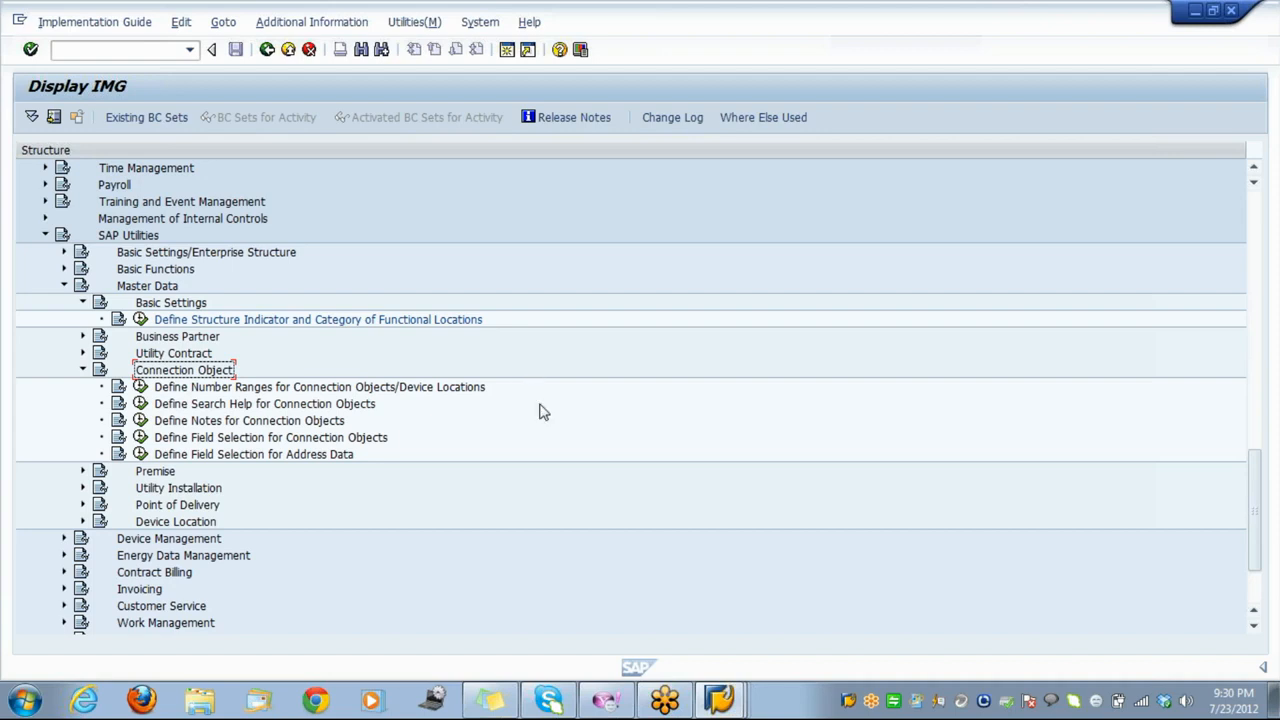
{"action": "left_click", "coordinate": [141, 438]}
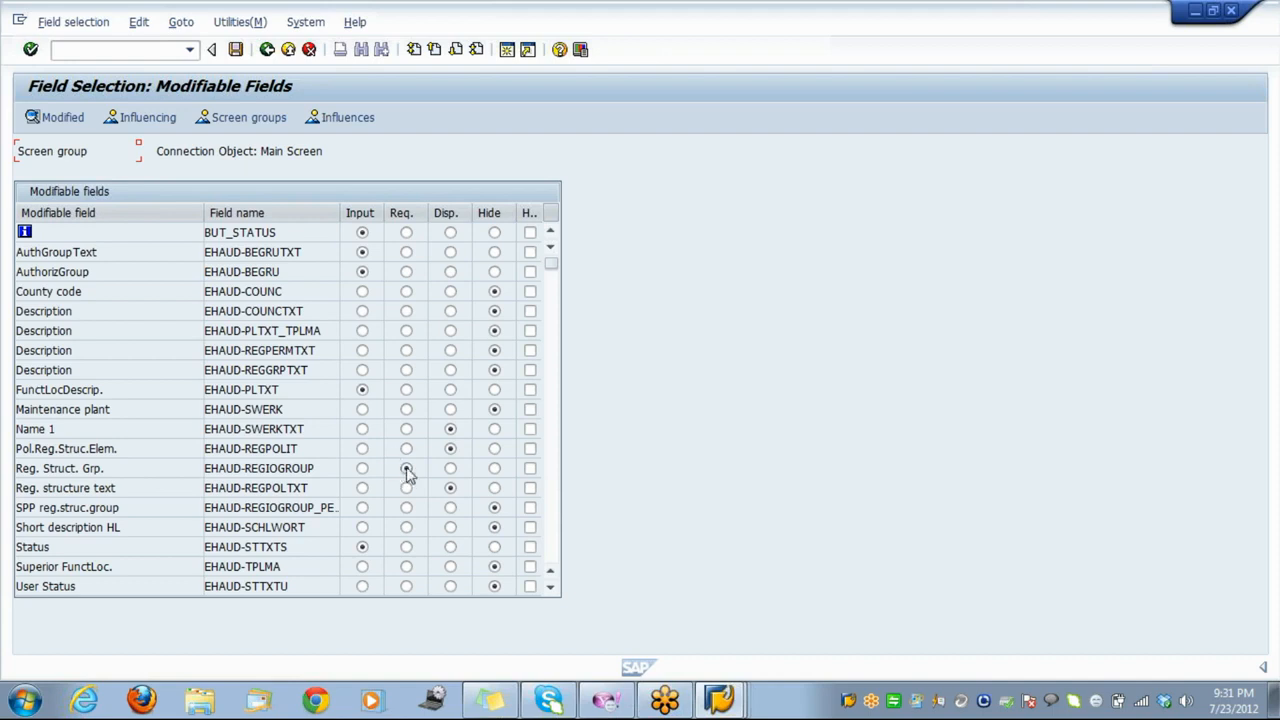
Make the Reg. Struct. Grp. field an input field on the connection object main screen and save it in customizing request ECCK900021.
{"action": "left_click", "coordinate": [364, 475]}
{"action": "left_click", "coordinate": [235, 52]}
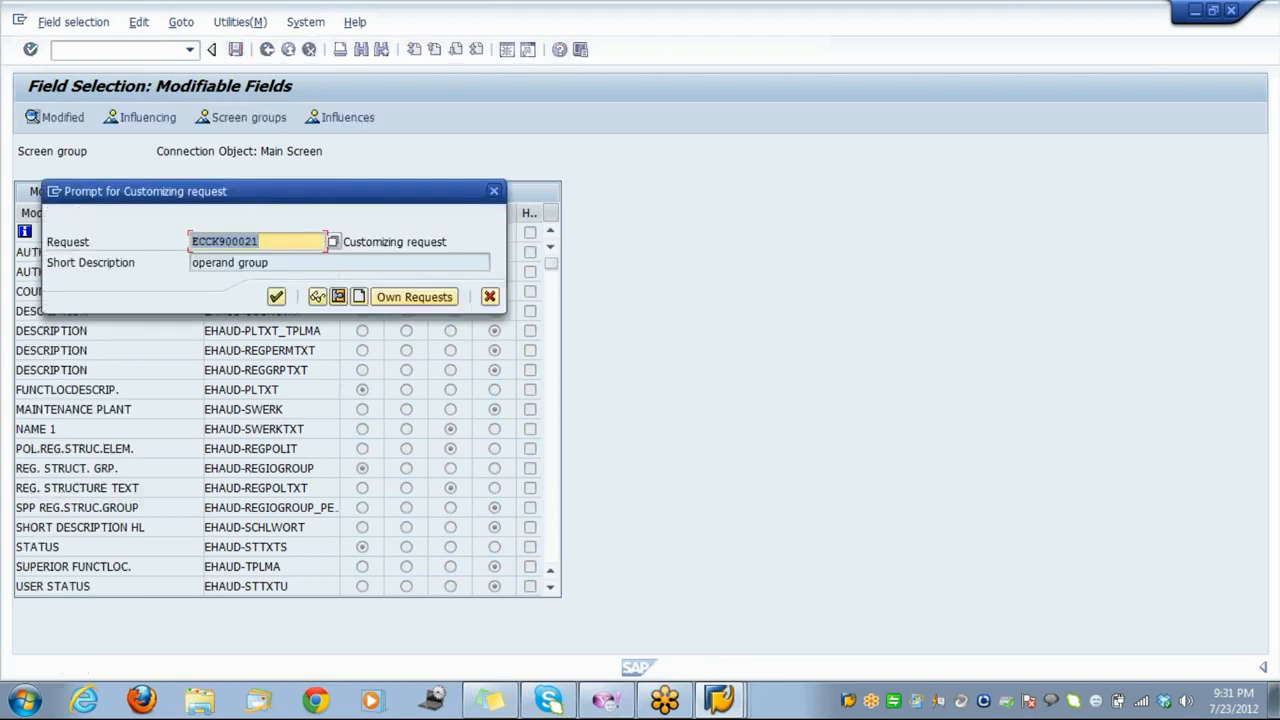
{"action": "left_click", "coordinate": [276, 297]}
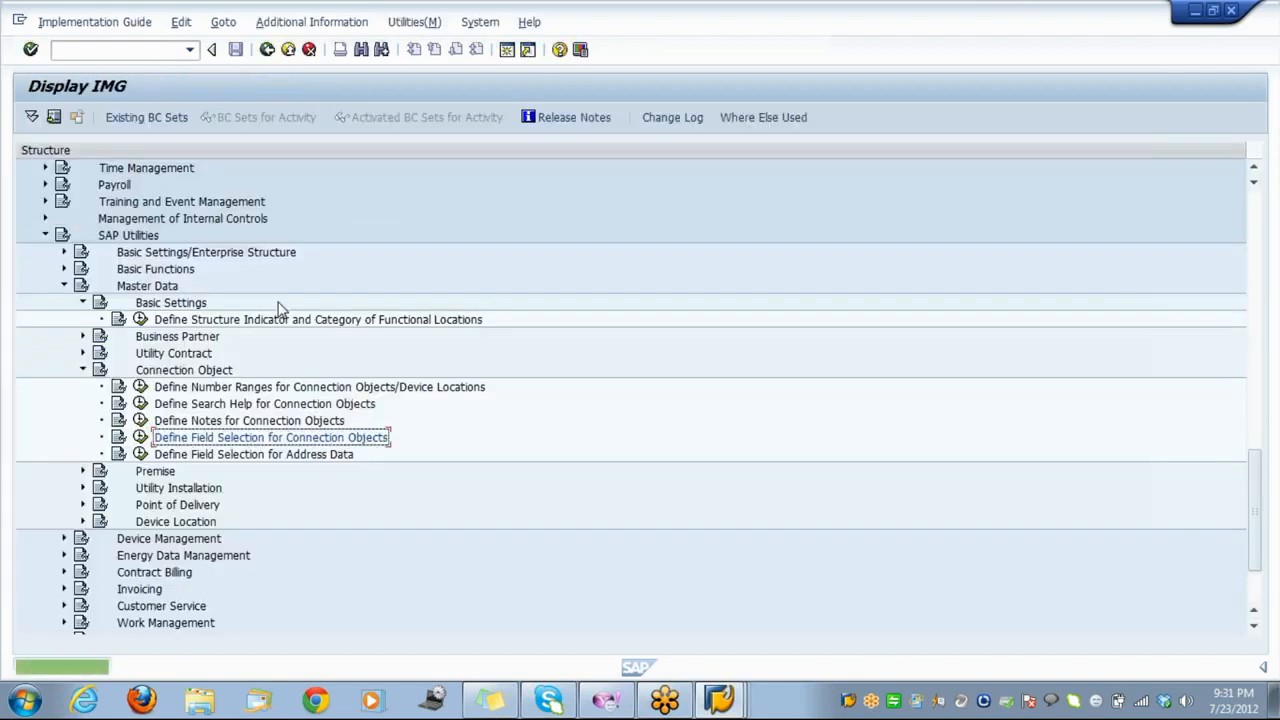
Reopen the connection object field selection, set Maintenance plant to display only, and save it in customizing request ECCK900021.
{"action": "left_click", "coordinate": [140, 439]}
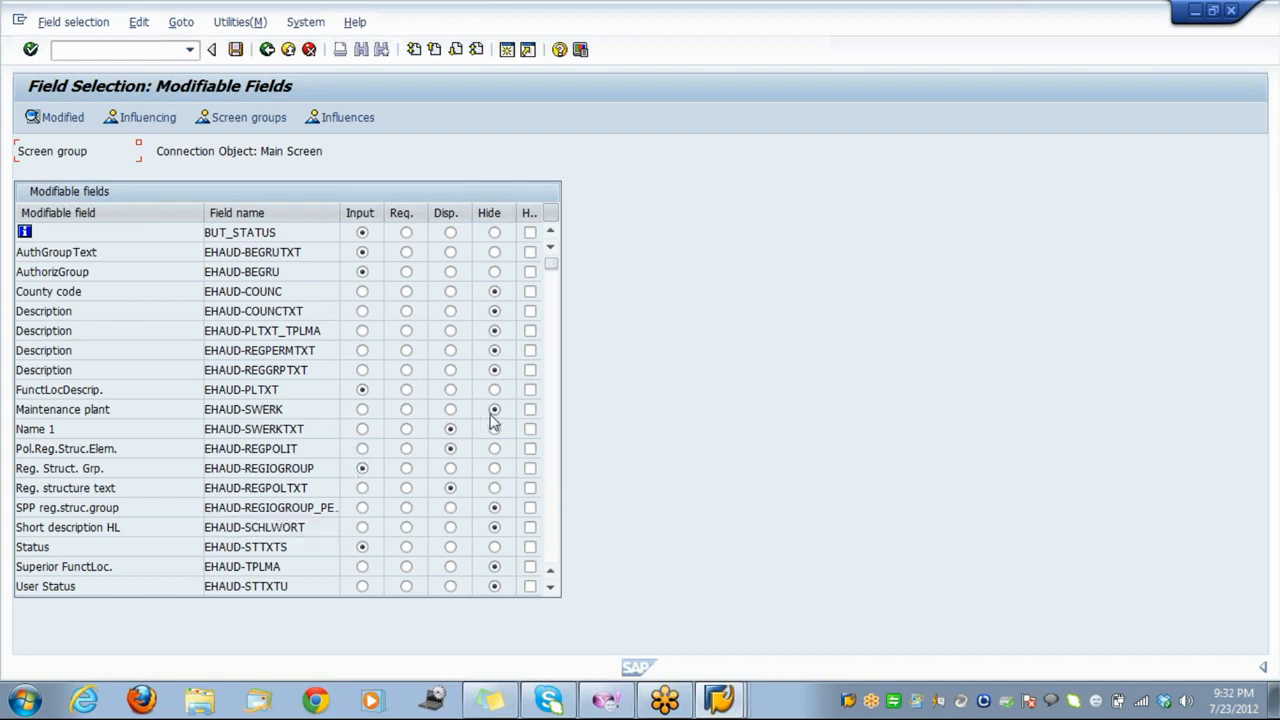
{"action": "left_click", "coordinate": [452, 411]}
{"action": "left_click", "coordinate": [238, 51]}
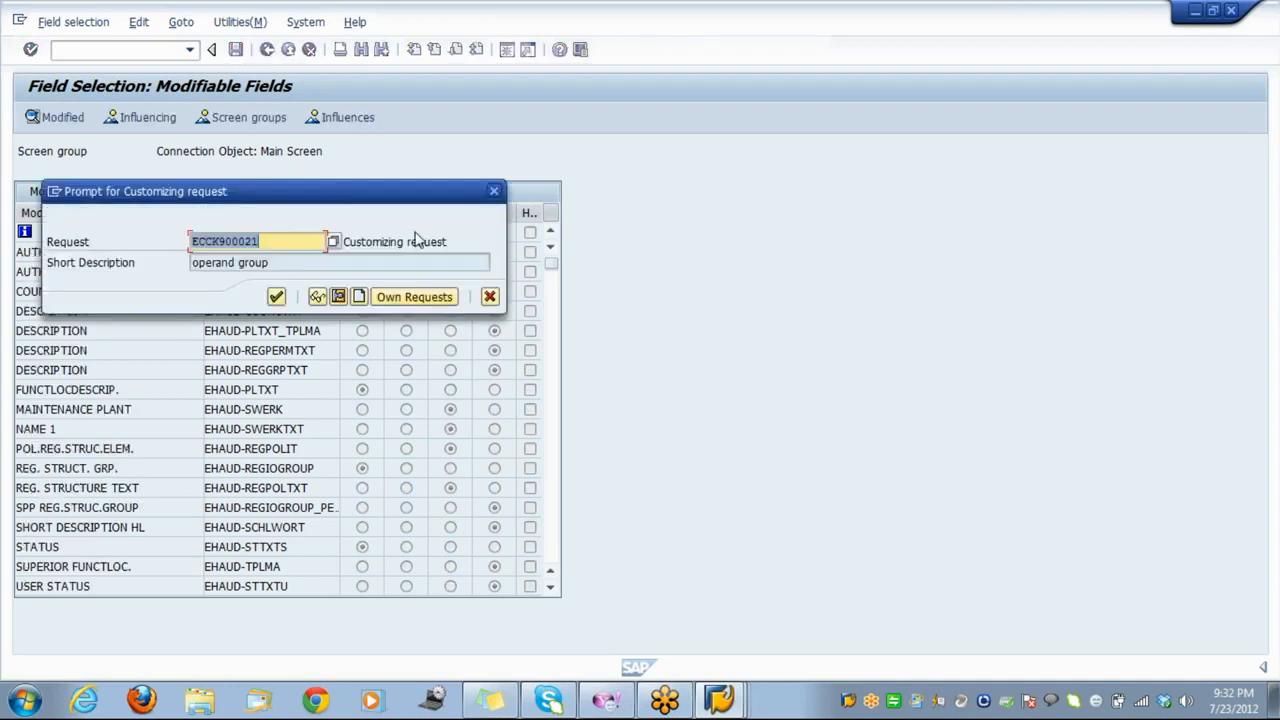
{"action": "left_click", "coordinate": [276, 296]}
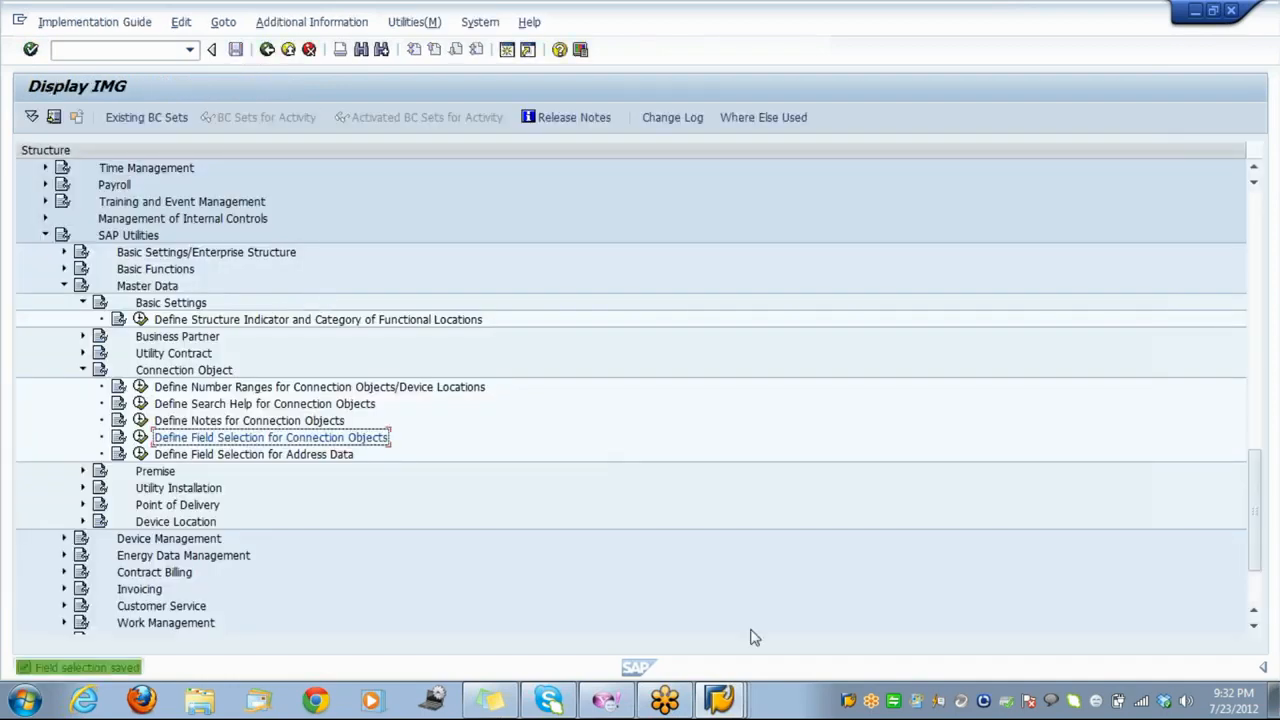
Switch to the Create Device Location session, run transaction ES55, and open a new connection object without entering a number.
{"action": "left_click", "coordinate": [720, 700]}
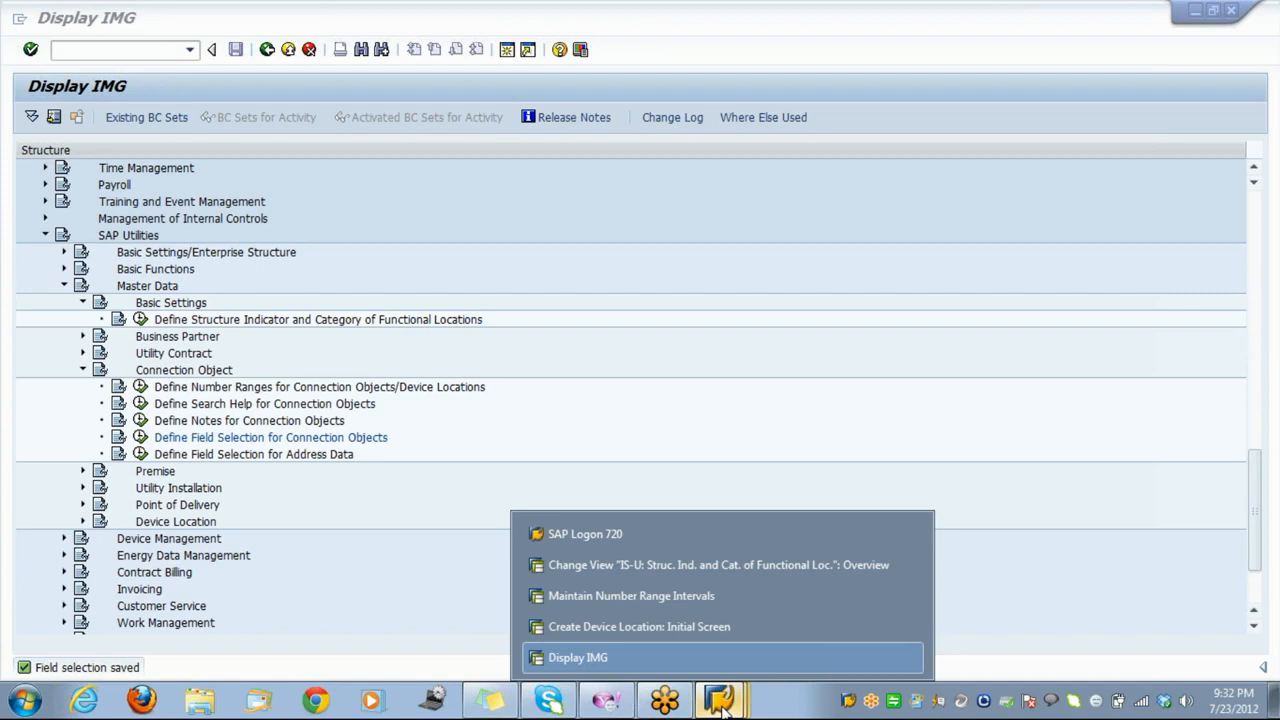
{"action": "left_click", "coordinate": [681, 628]}
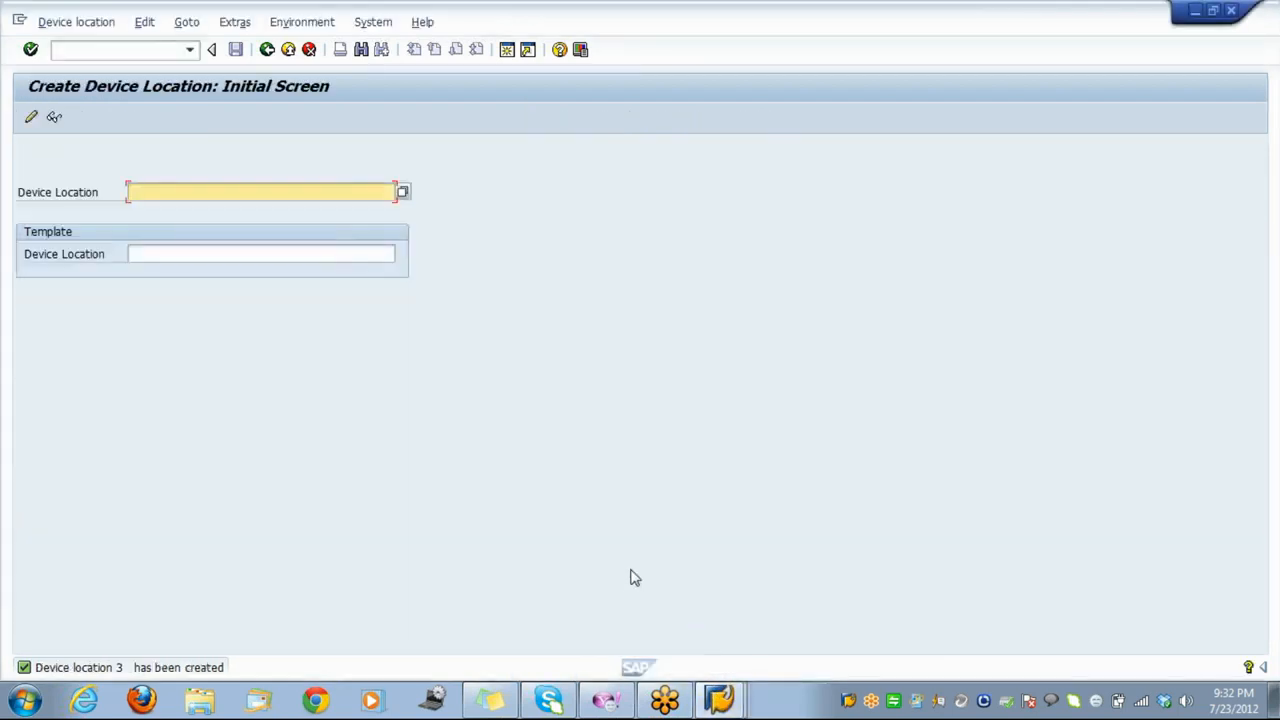
{"action": "left_click", "coordinate": [150, 50]}
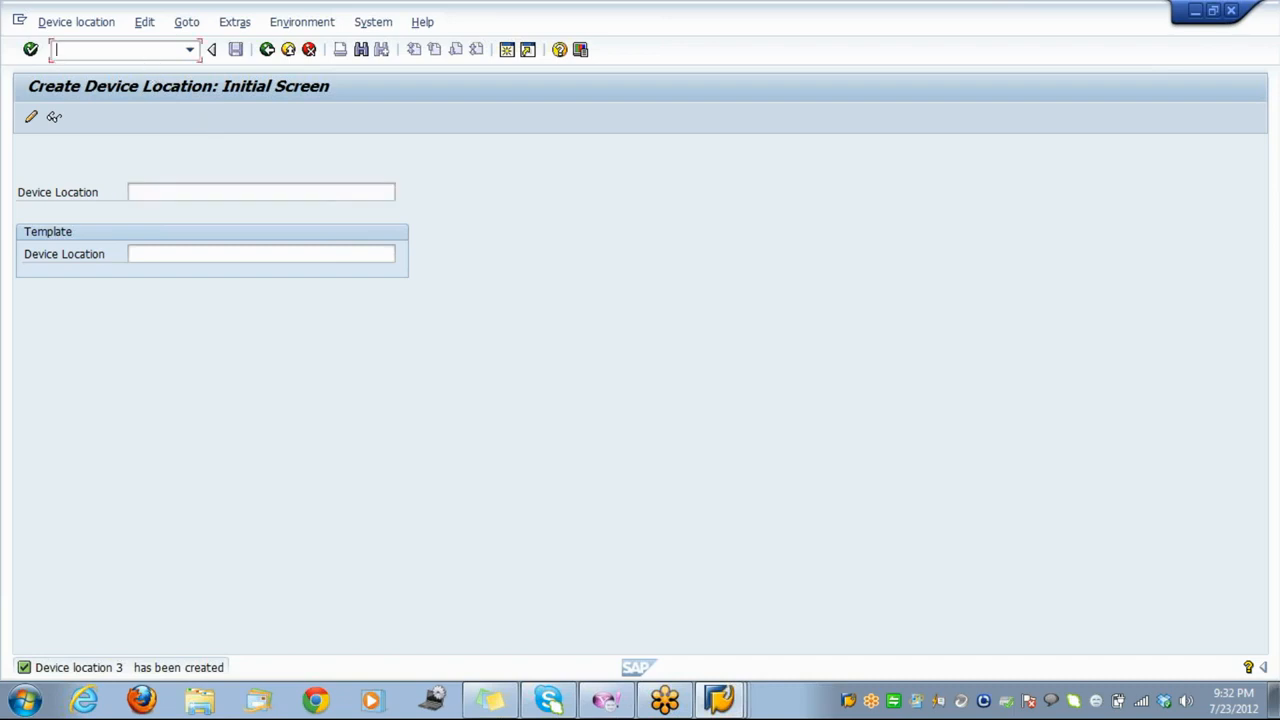
{"action": "type", "text": "/nes55"}
{"action": "key", "text": "Return"}
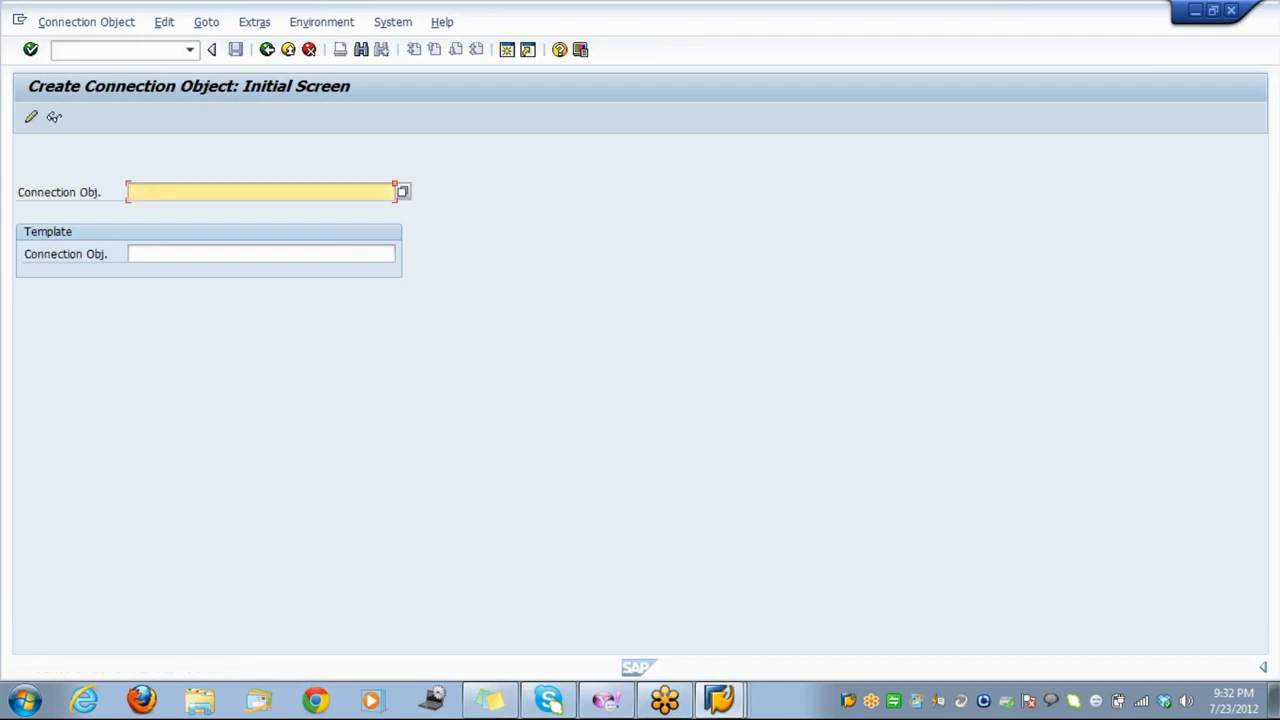
{"action": "key", "text": "Return"}
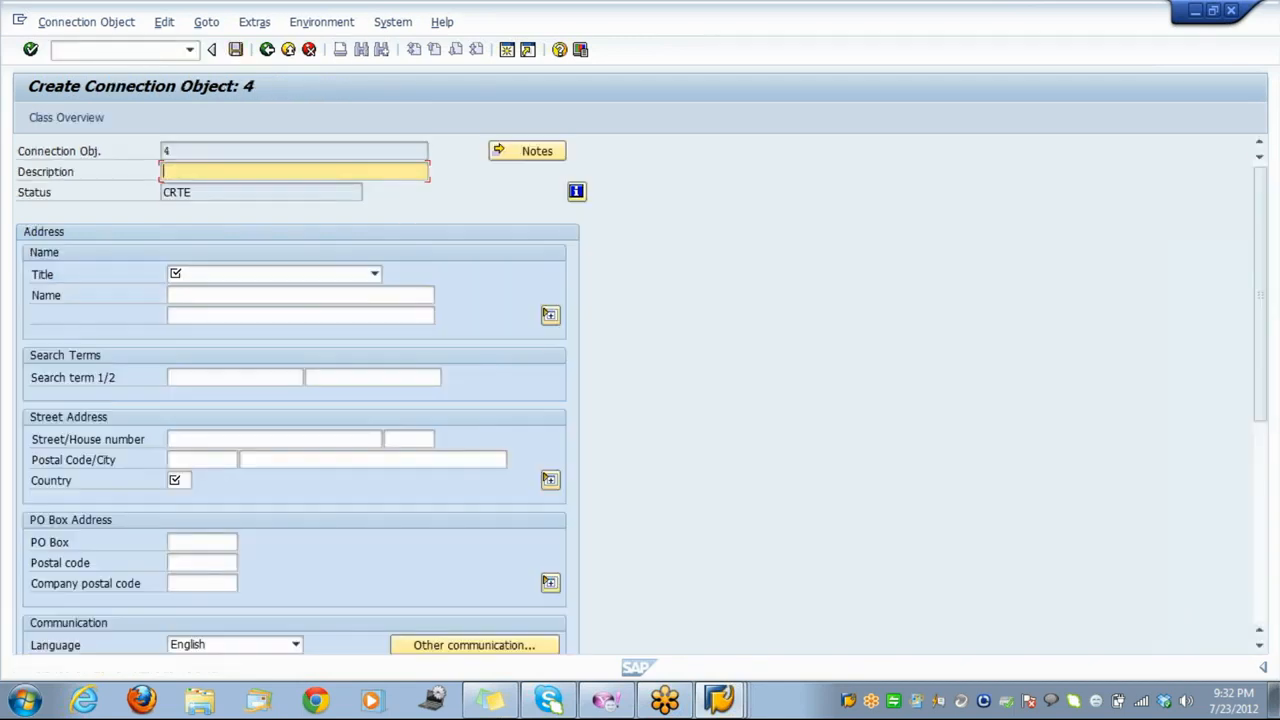
Examine the new connection object's form, checking the maintenance plant and regional structure group fields under Attributes.
{"action": "scroll", "coordinate": [364, 509], "scroll_direction": "down", "scroll_amount": 6}
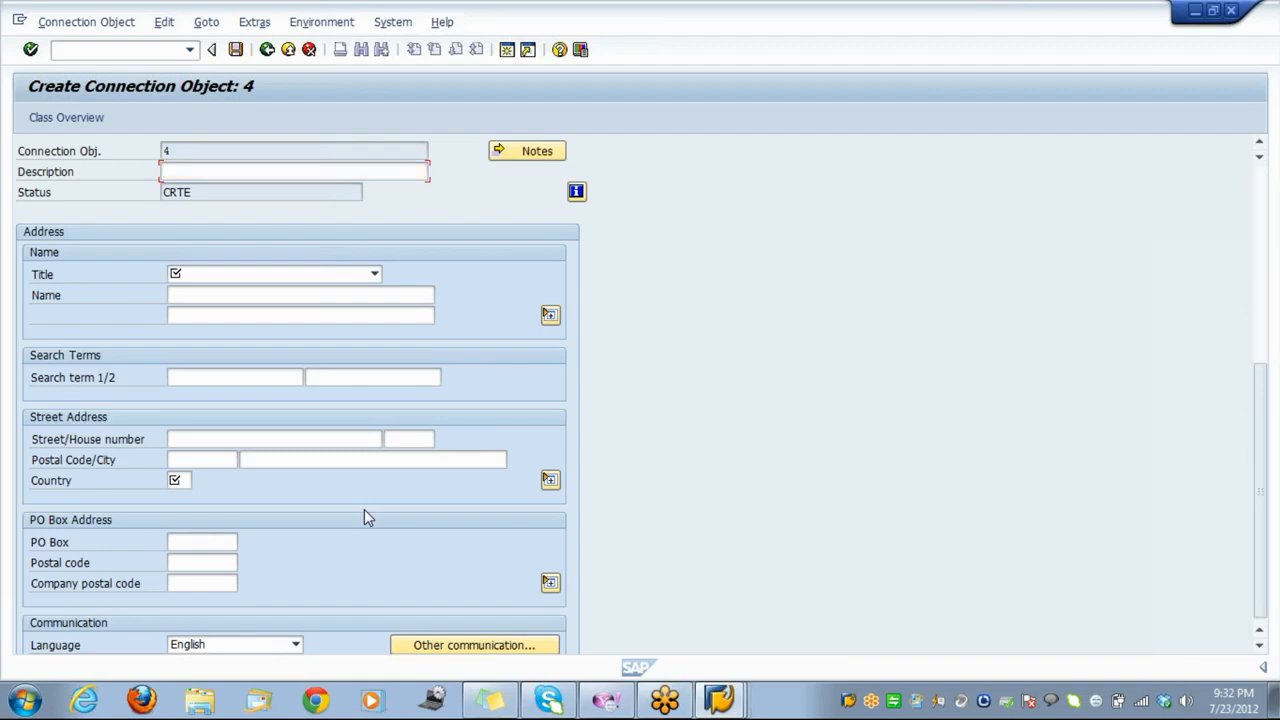
{"action": "scroll", "coordinate": [364, 509], "scroll_direction": "up", "scroll_amount": 6}
{"action": "scroll", "coordinate": [364, 509], "scroll_direction": "down", "scroll_amount": 6}
{"action": "scroll", "coordinate": [364, 509], "scroll_direction": "up", "scroll_amount": 6}
{"action": "scroll", "coordinate": [364, 509], "scroll_direction": "up", "scroll_amount": 6}
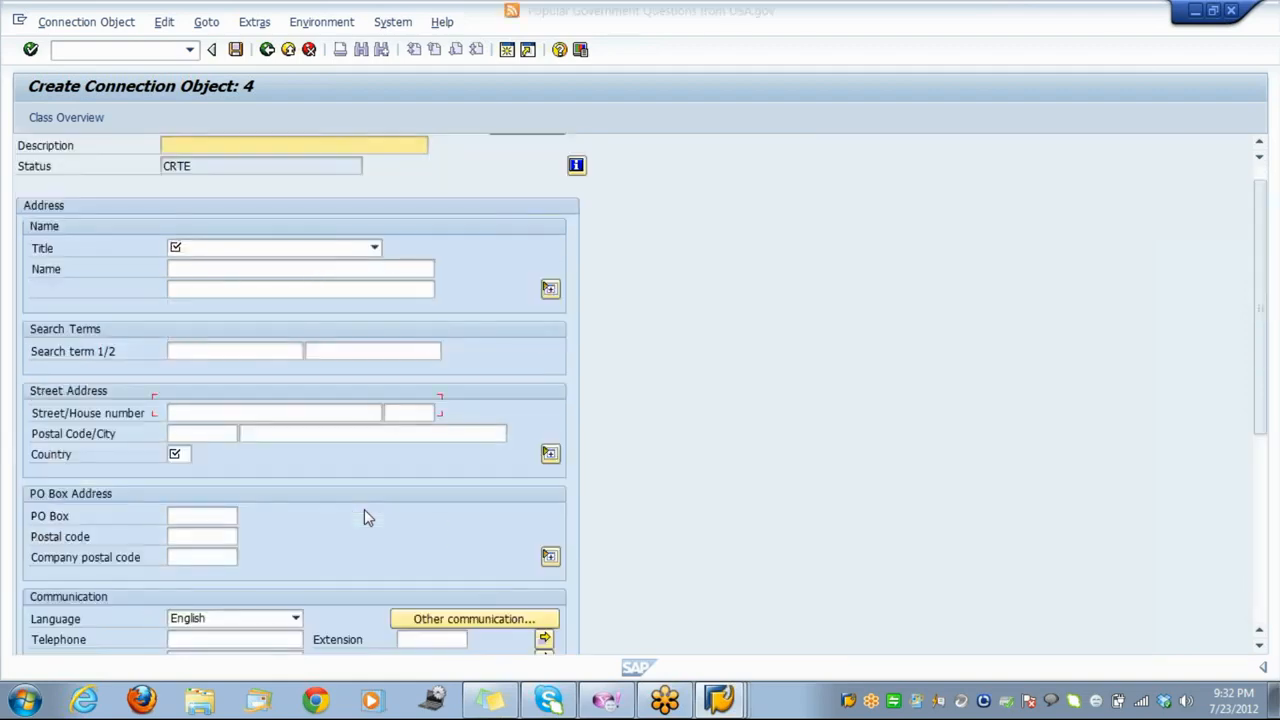
{"action": "scroll", "coordinate": [364, 509], "scroll_direction": "down", "scroll_amount": 6}
{"action": "scroll", "coordinate": [364, 509], "scroll_direction": "up", "scroll_amount": 6}
{"action": "scroll", "coordinate": [364, 517], "scroll_direction": "down", "scroll_amount": 6}
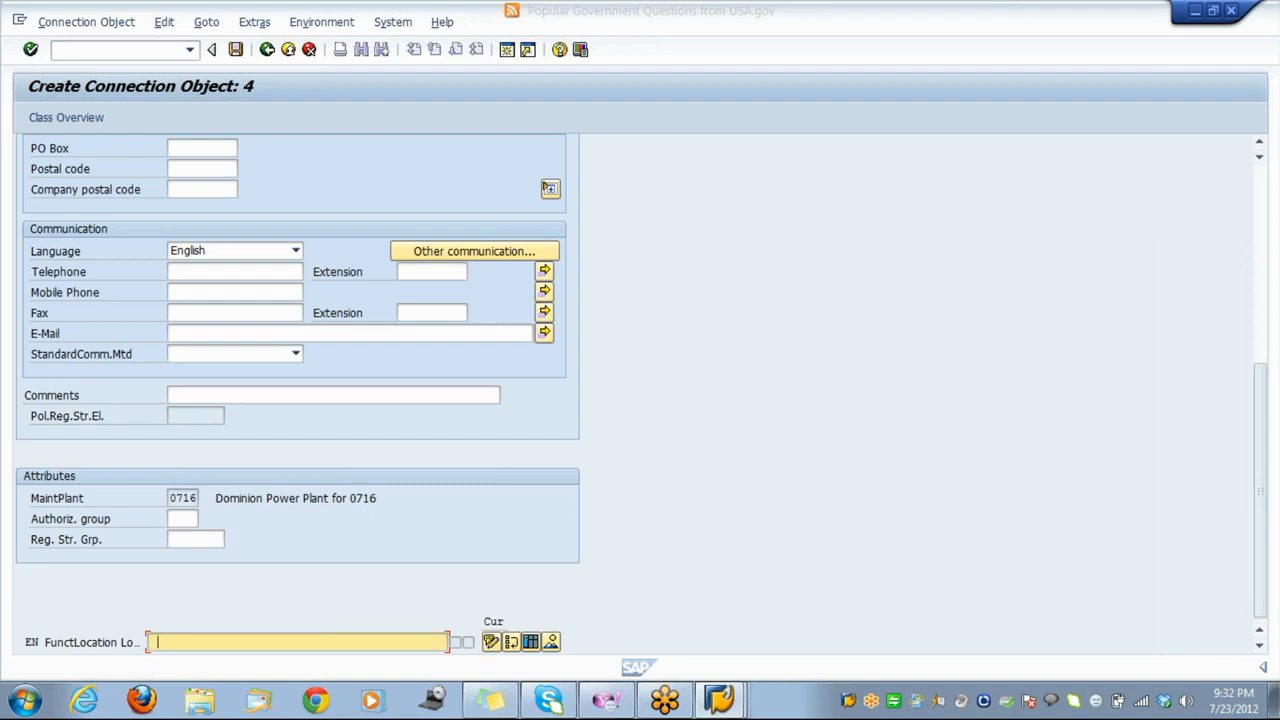
{"action": "left_click", "coordinate": [190, 498]}
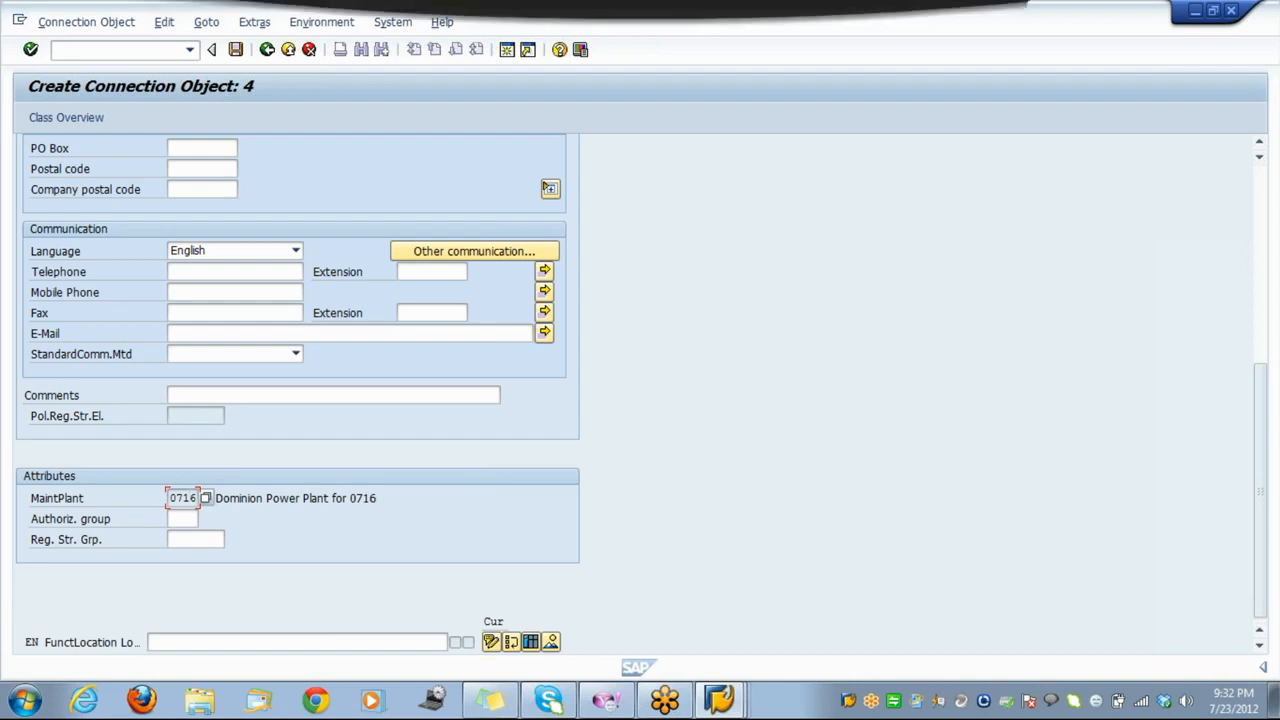
{"action": "left_click_drag", "start_coordinate": [176, 498], "coordinate": [199, 509]}
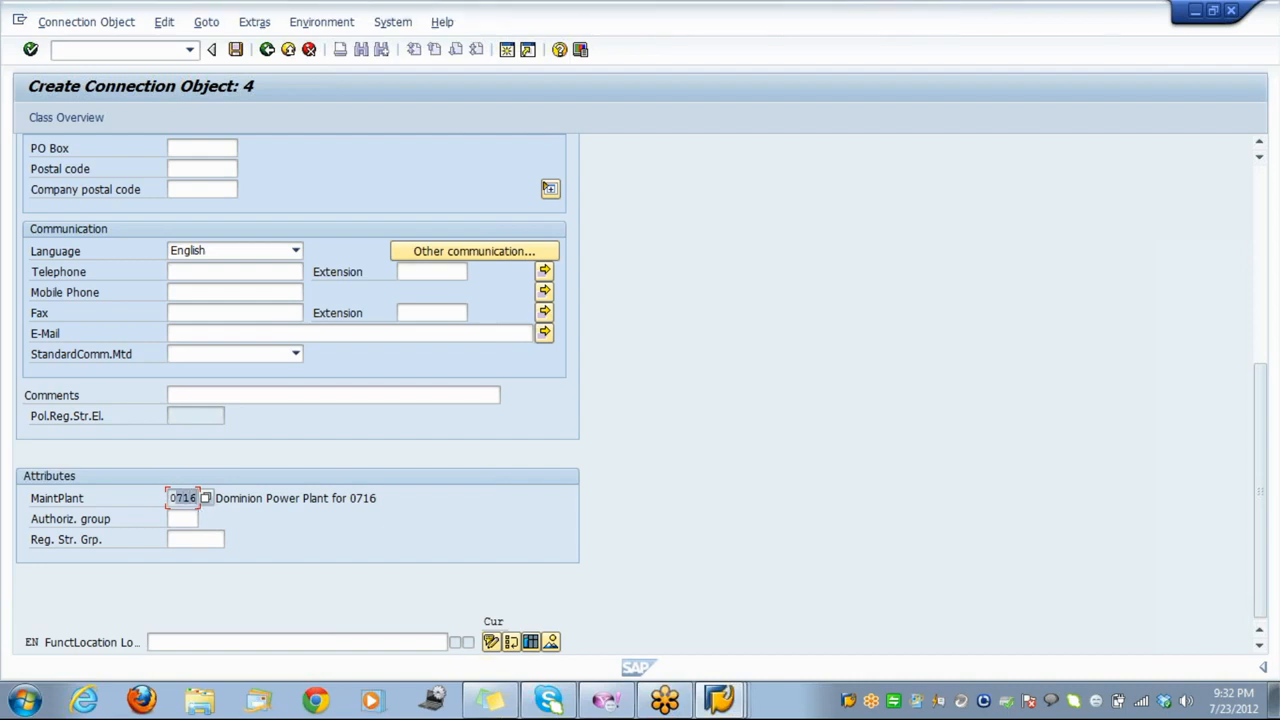
{"action": "left_click", "coordinate": [196, 539]}
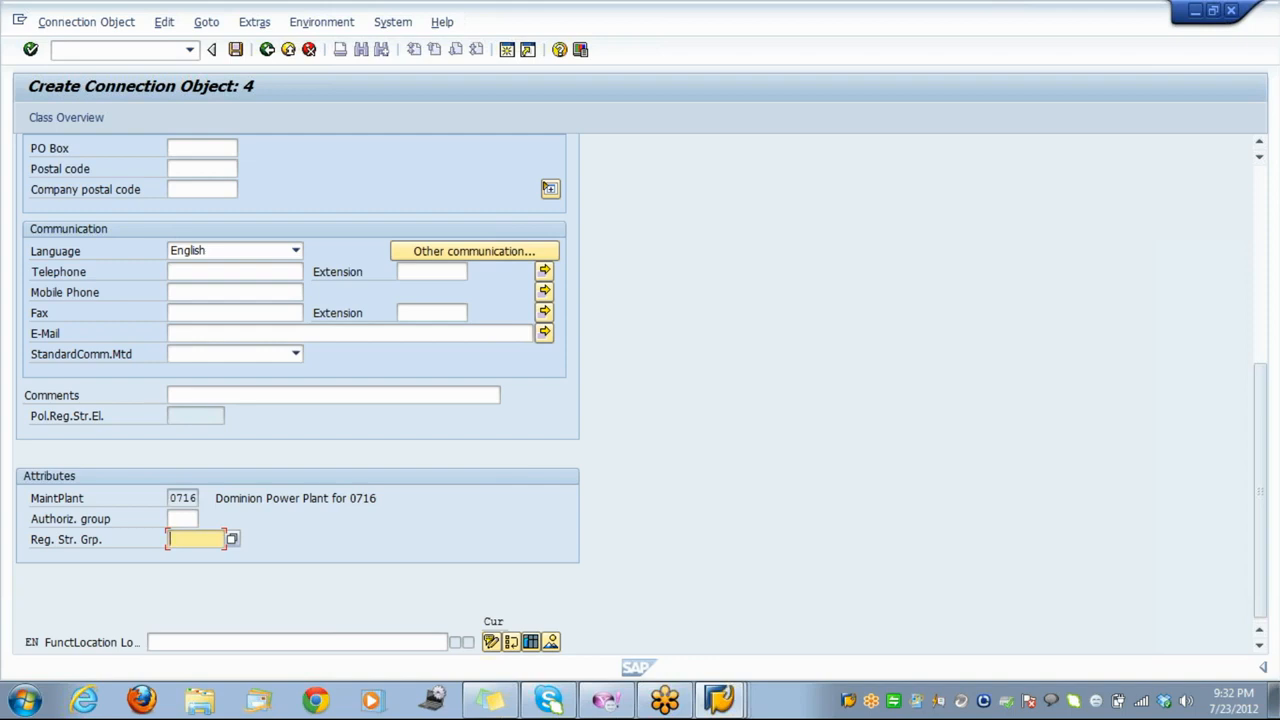
{"action": "key", "text": "F10"}
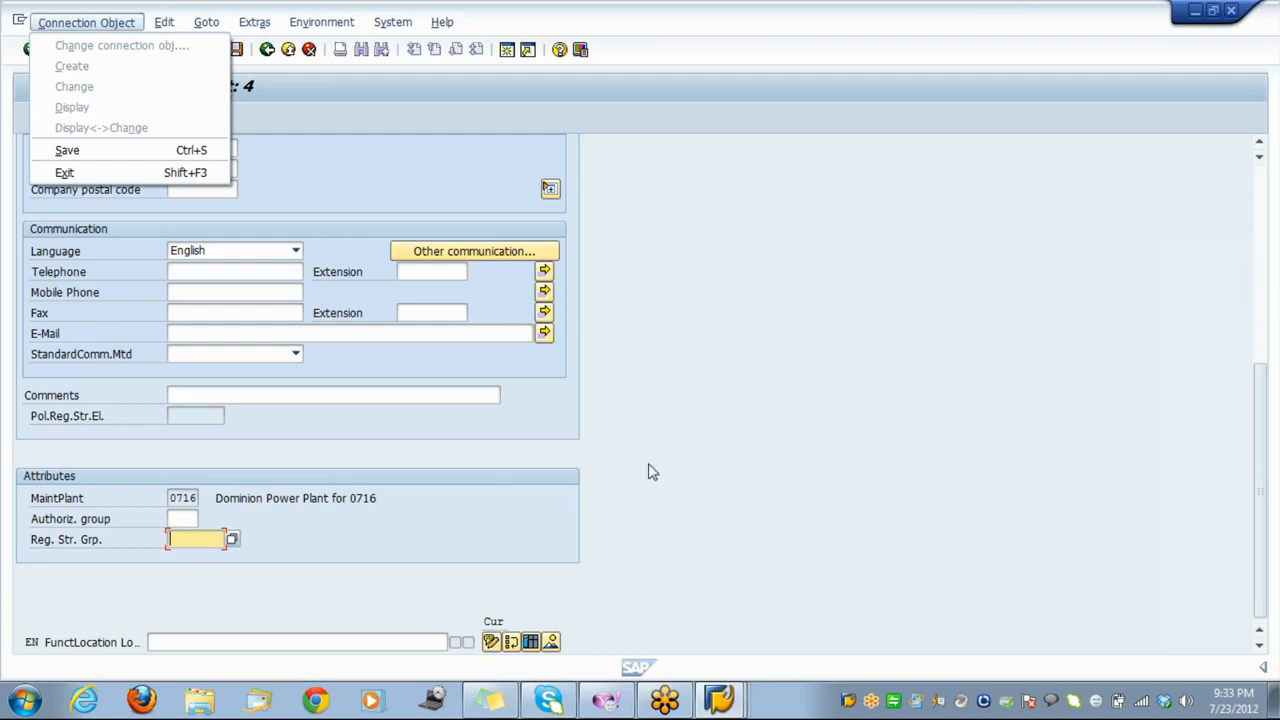
In the Display IMG session, make Reg. Struct. Grp. a required field for connection objects and save it in customizing request ECCK900021.
{"action": "left_click", "coordinate": [719, 700]}
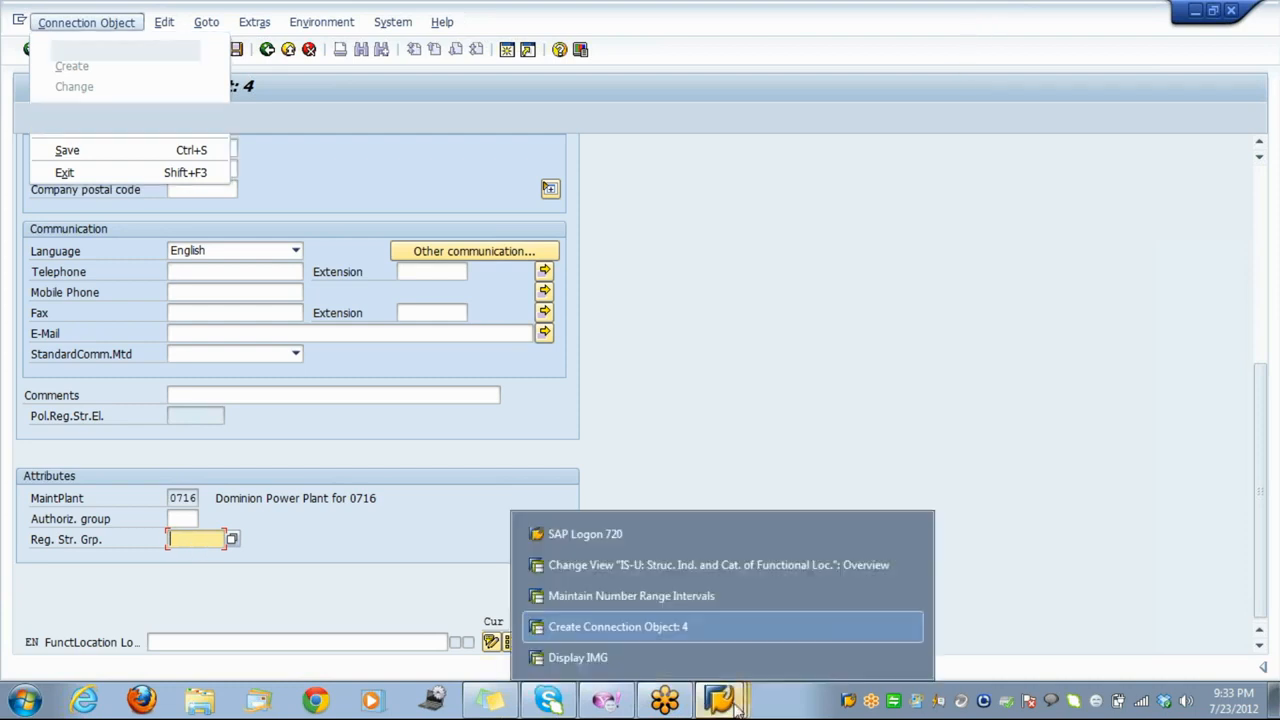
{"action": "left_click", "coordinate": [662, 654]}
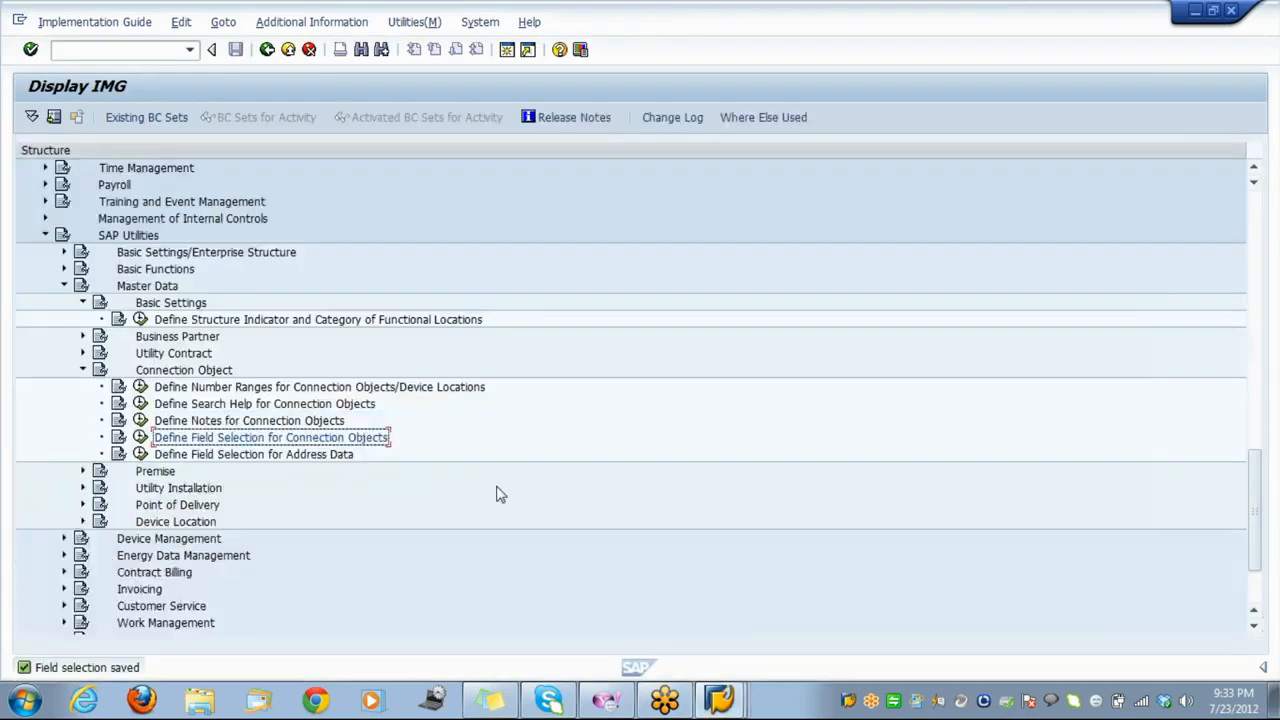
{"action": "left_click", "coordinate": [141, 437]}
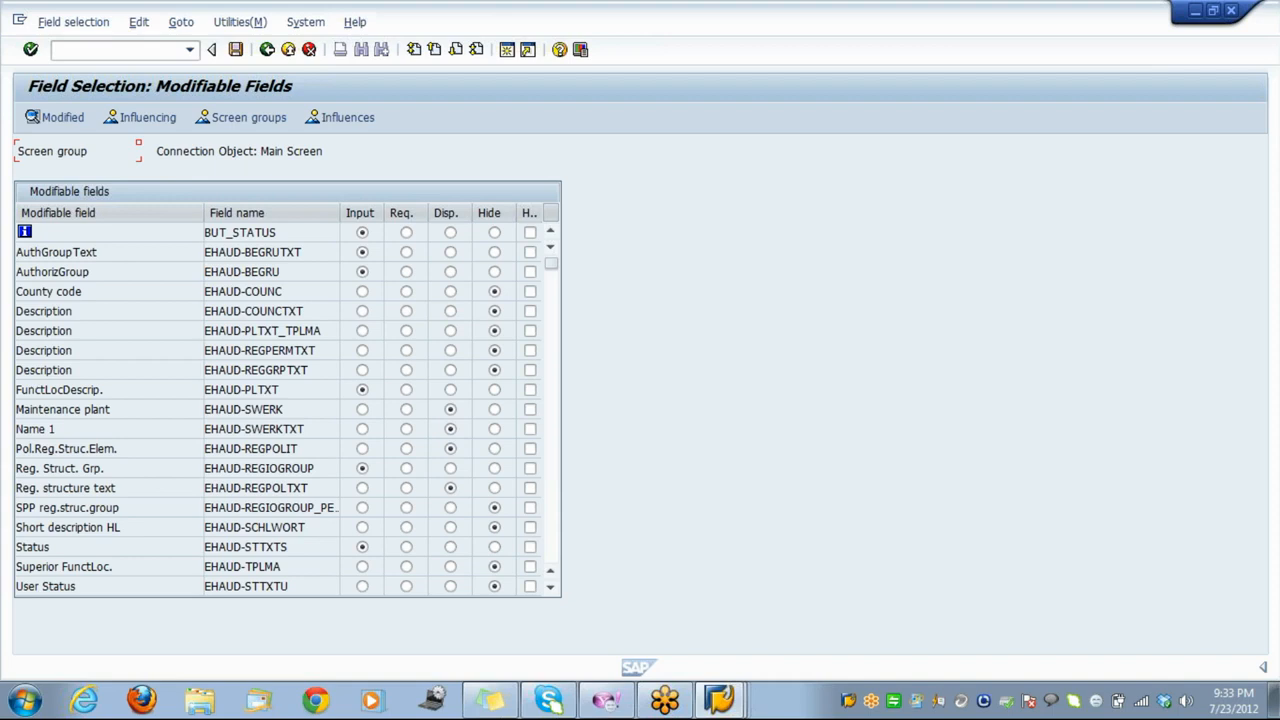
{"action": "left_click", "coordinate": [406, 470]}
{"action": "left_click", "coordinate": [236, 52]}
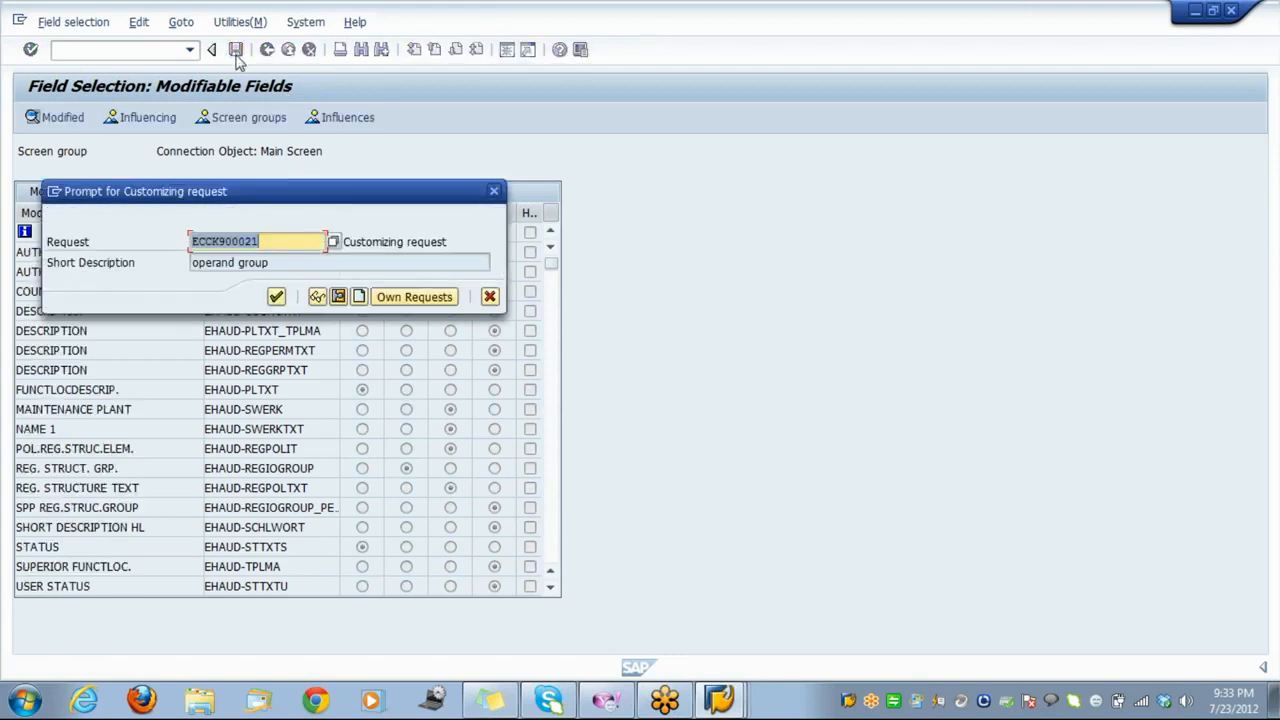
{"action": "left_click", "coordinate": [276, 296]}
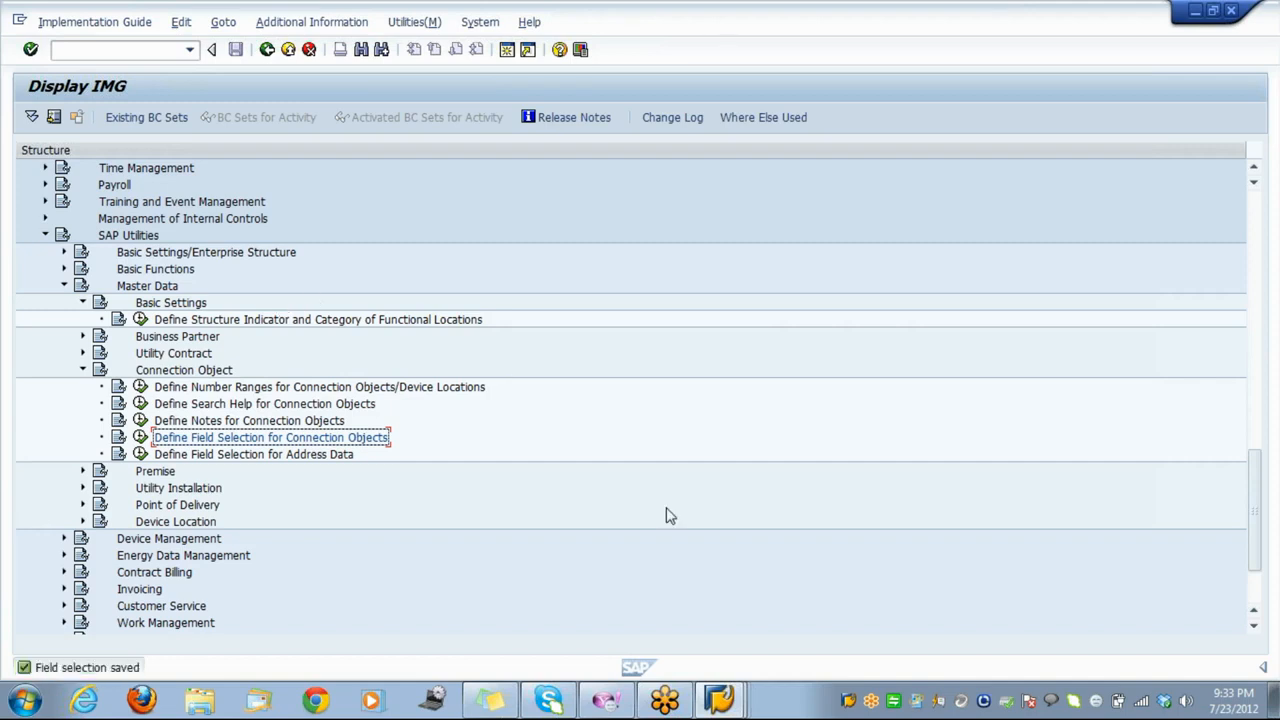
Return to the Create Connection Object session and restart transaction ES55 with a fresh connection object without entering a number.
{"action": "left_click", "coordinate": [727, 697]}
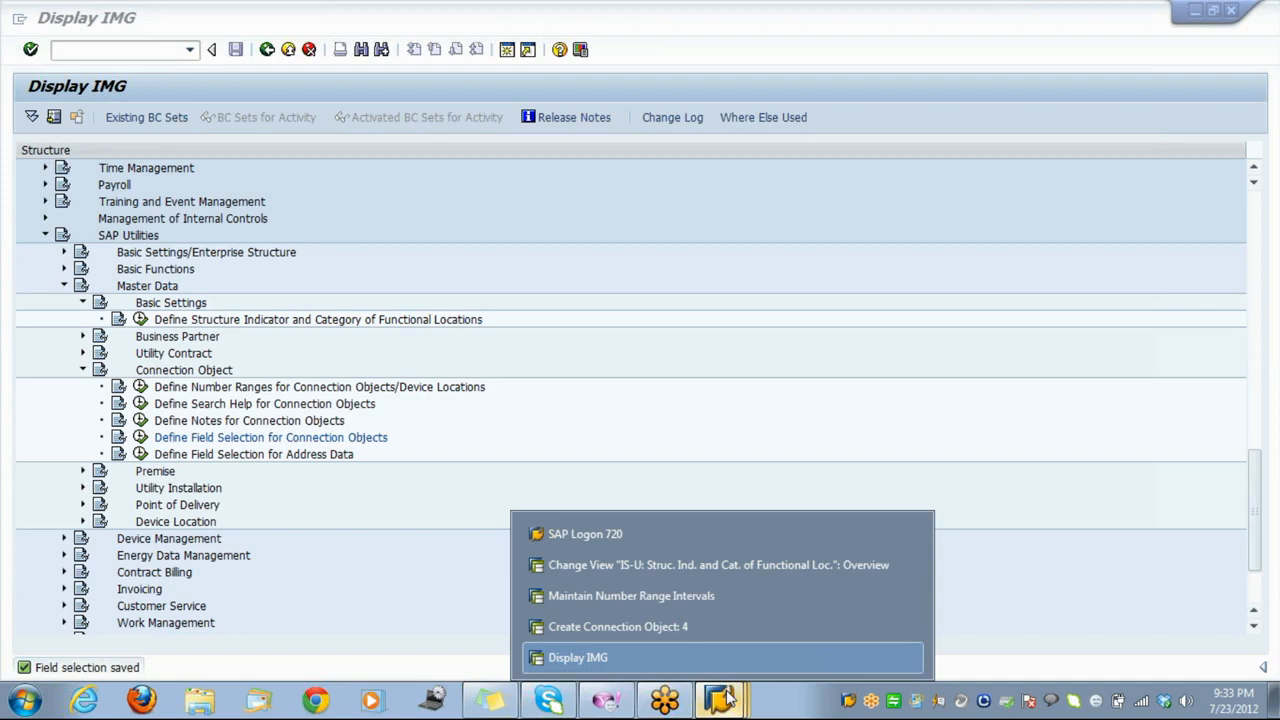
{"action": "left_click", "coordinate": [682, 626]}
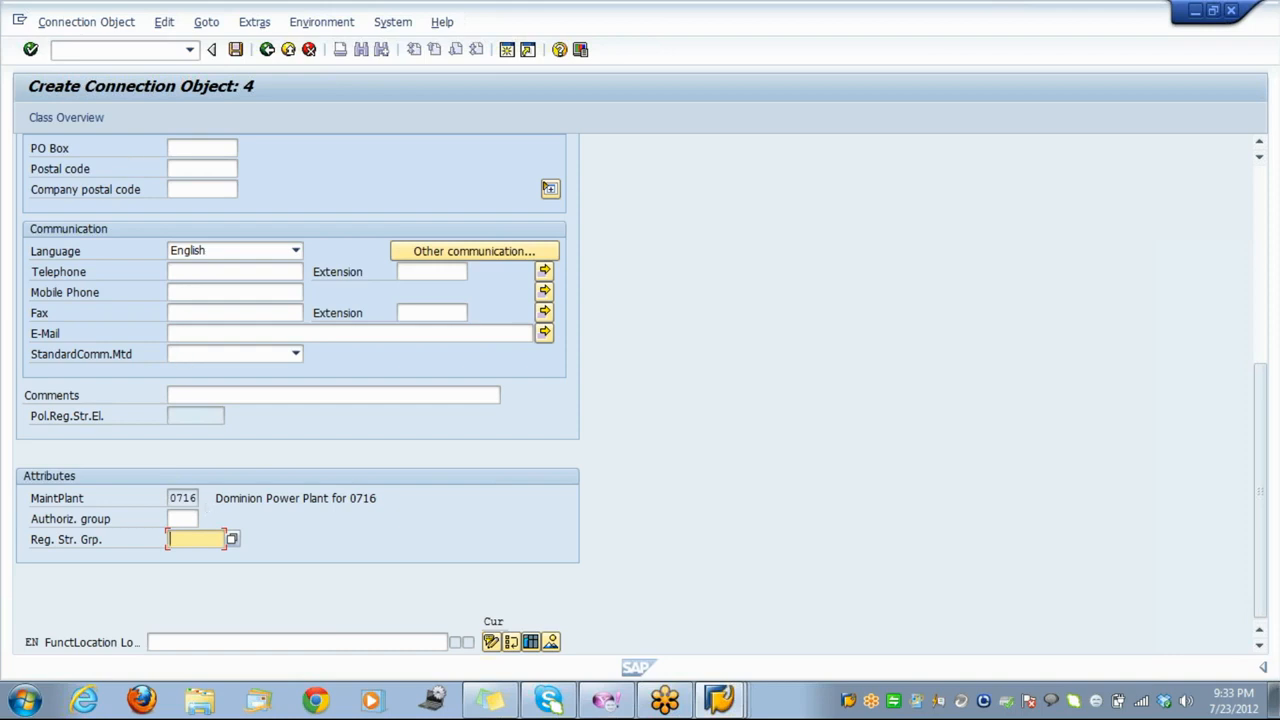
{"action": "left_click", "coordinate": [183, 519]}
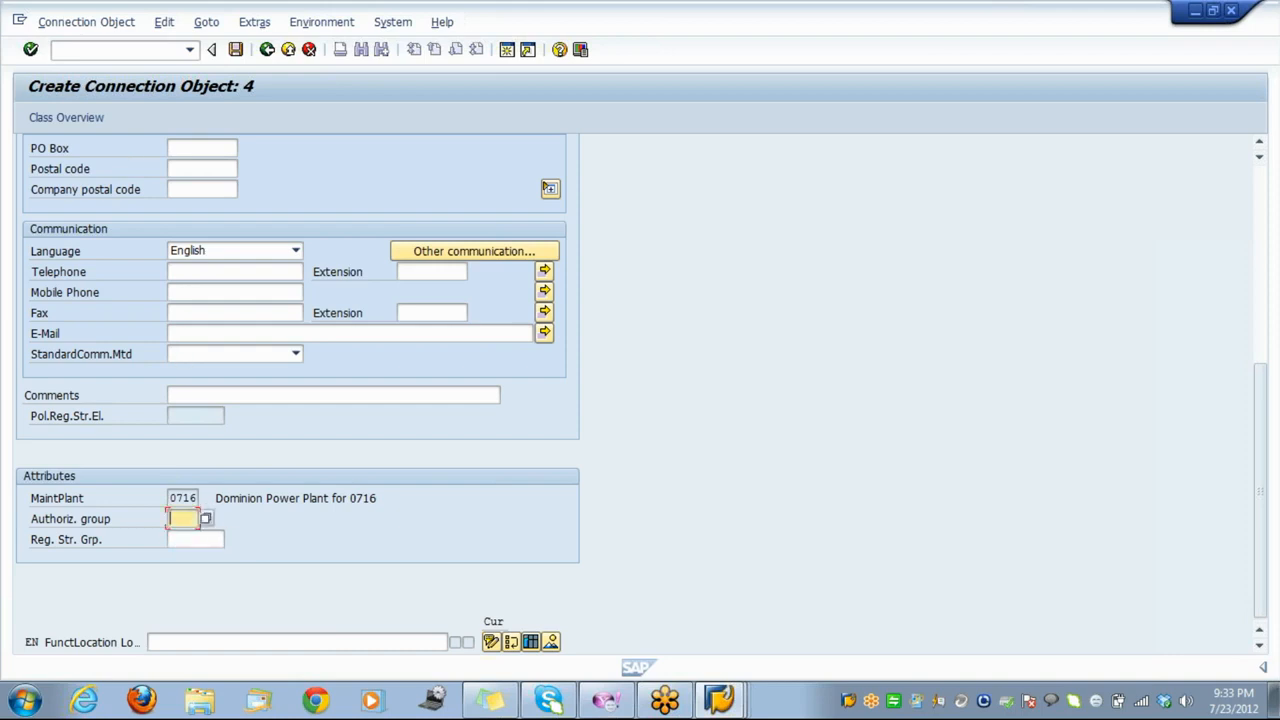
{"action": "left_click", "coordinate": [114, 50]}
{"action": "type", "text": "/nes55"}
{"action": "key", "text": "Return"}
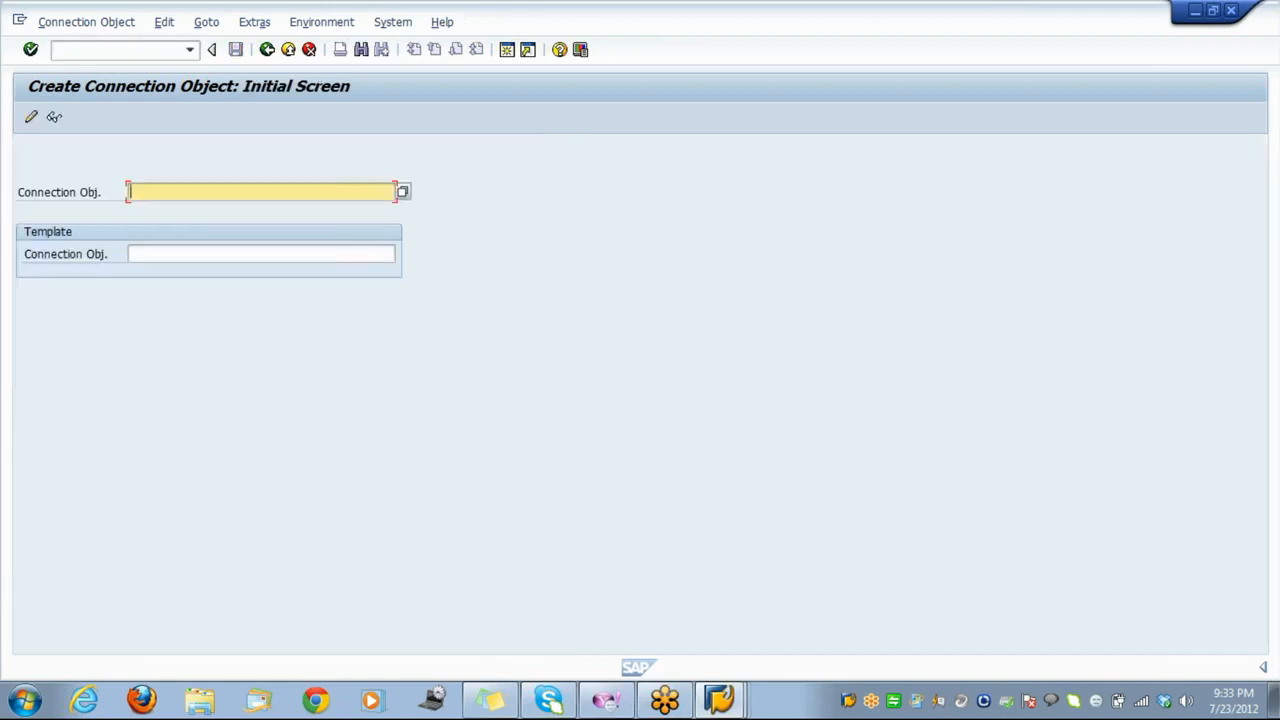
{"action": "key", "text": "Return"}
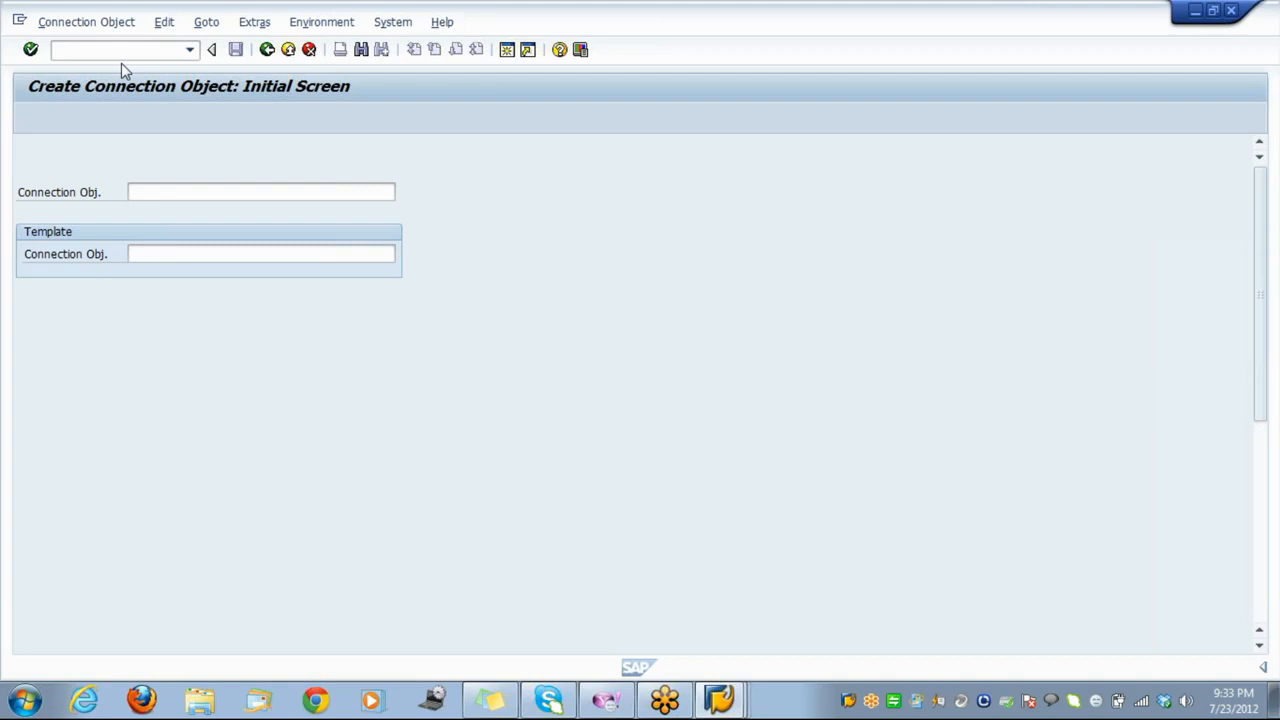
Check the regional structure group and maintenance plant fields in the fresh connection object's Attributes.
{"action": "key", "text": "Page_Down"}
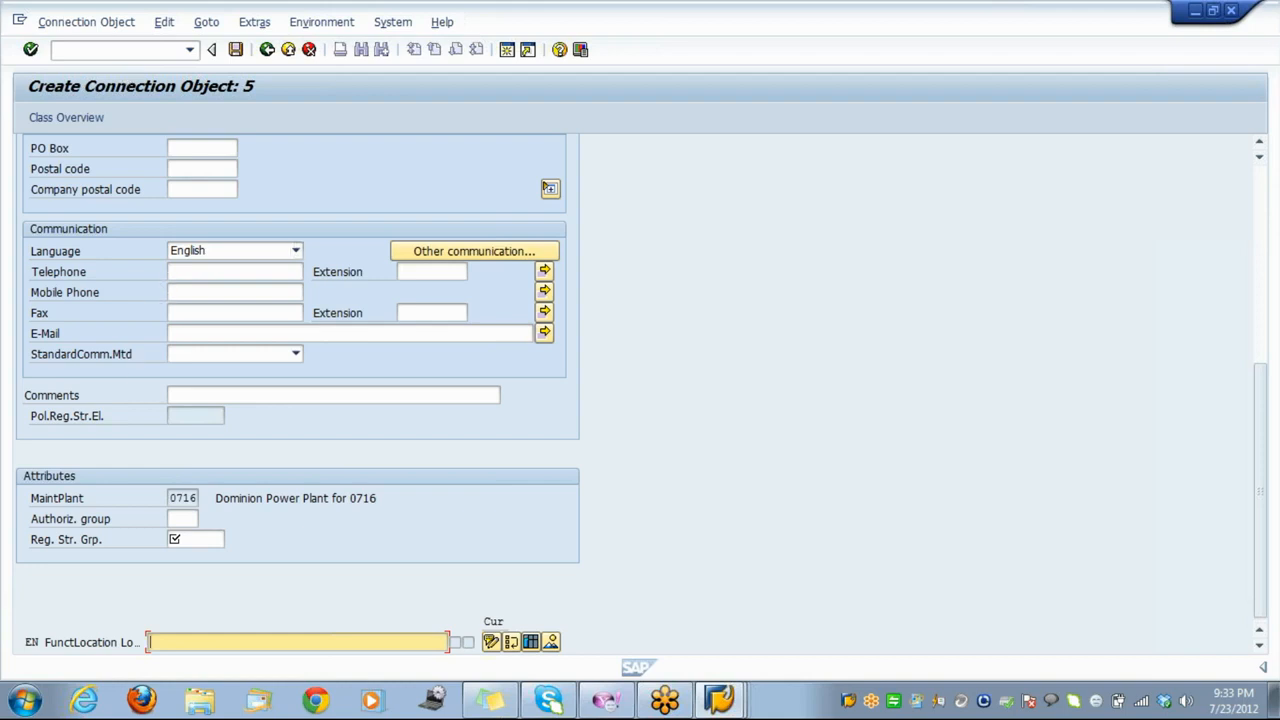
{"action": "left_click", "coordinate": [195, 539]}
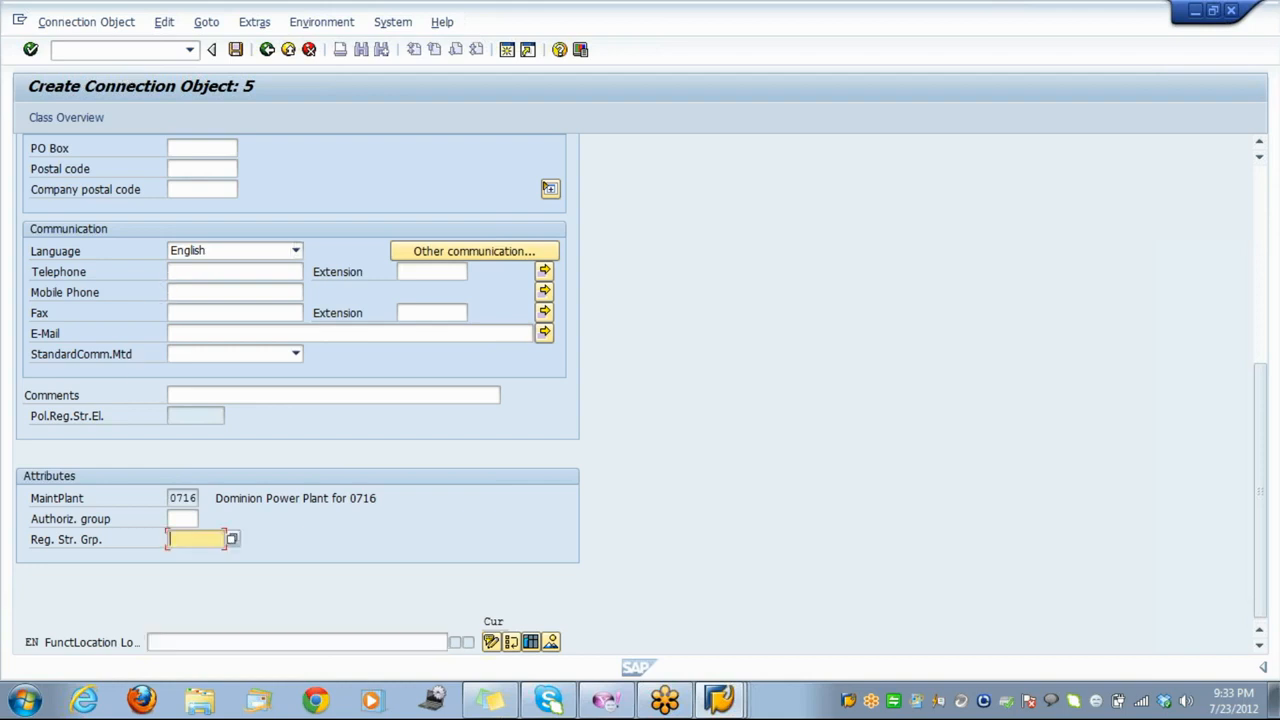
{"action": "left_click", "coordinate": [241, 497]}
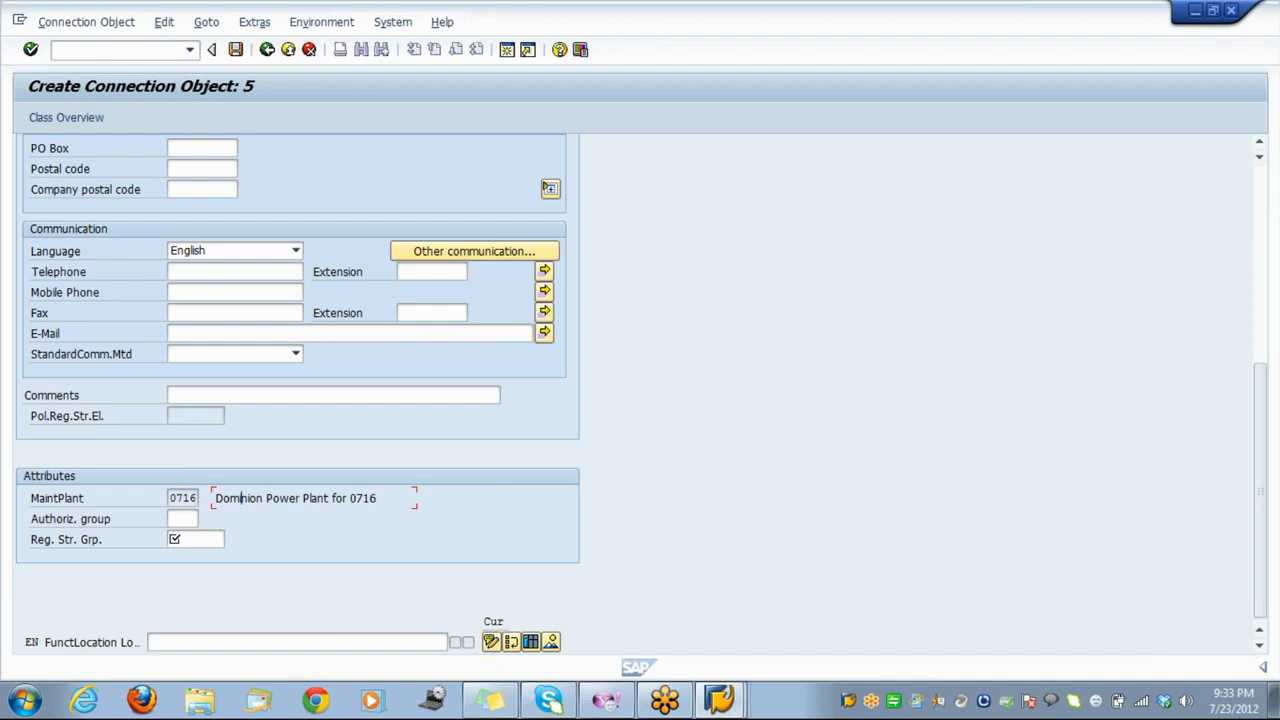
{"action": "key", "text": "F10"}
{"action": "left_click", "coordinate": [776, 384]}
Switch to the Display IMG session, open the field selection for address data, and view the display options available for Title.
{"action": "left_click", "coordinate": [731, 698]}
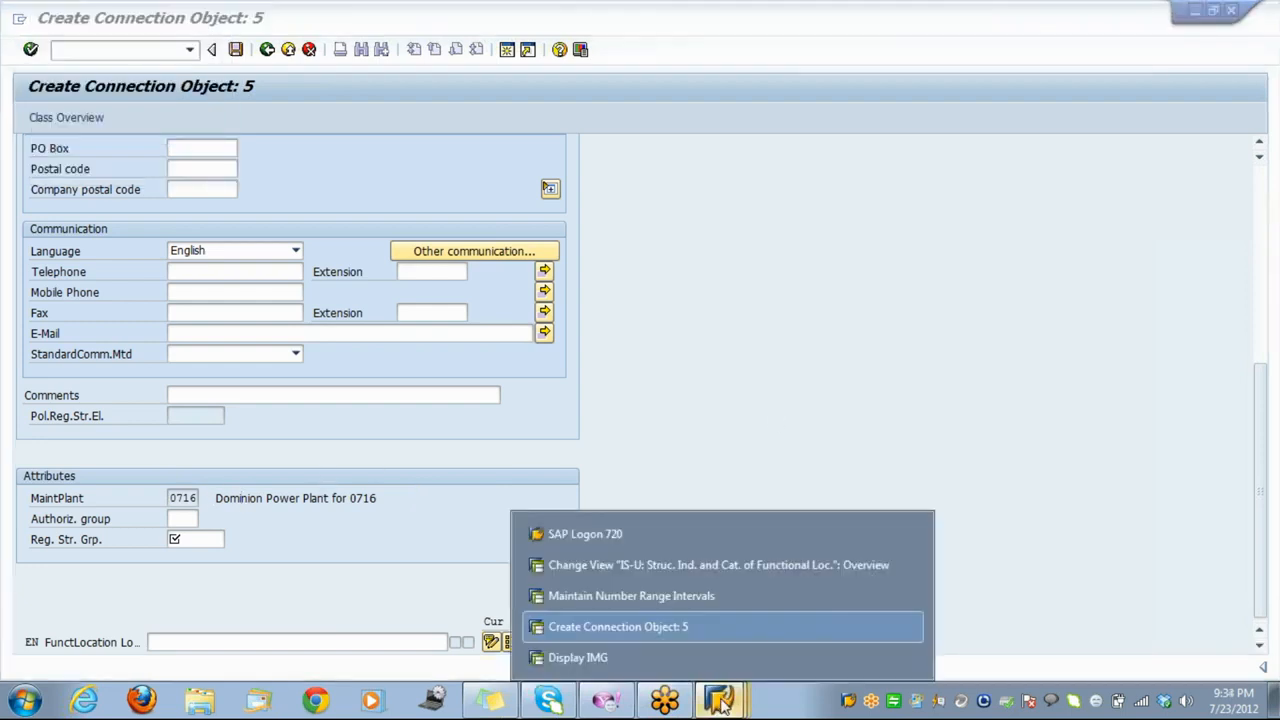
{"action": "left_click", "coordinate": [597, 657]}
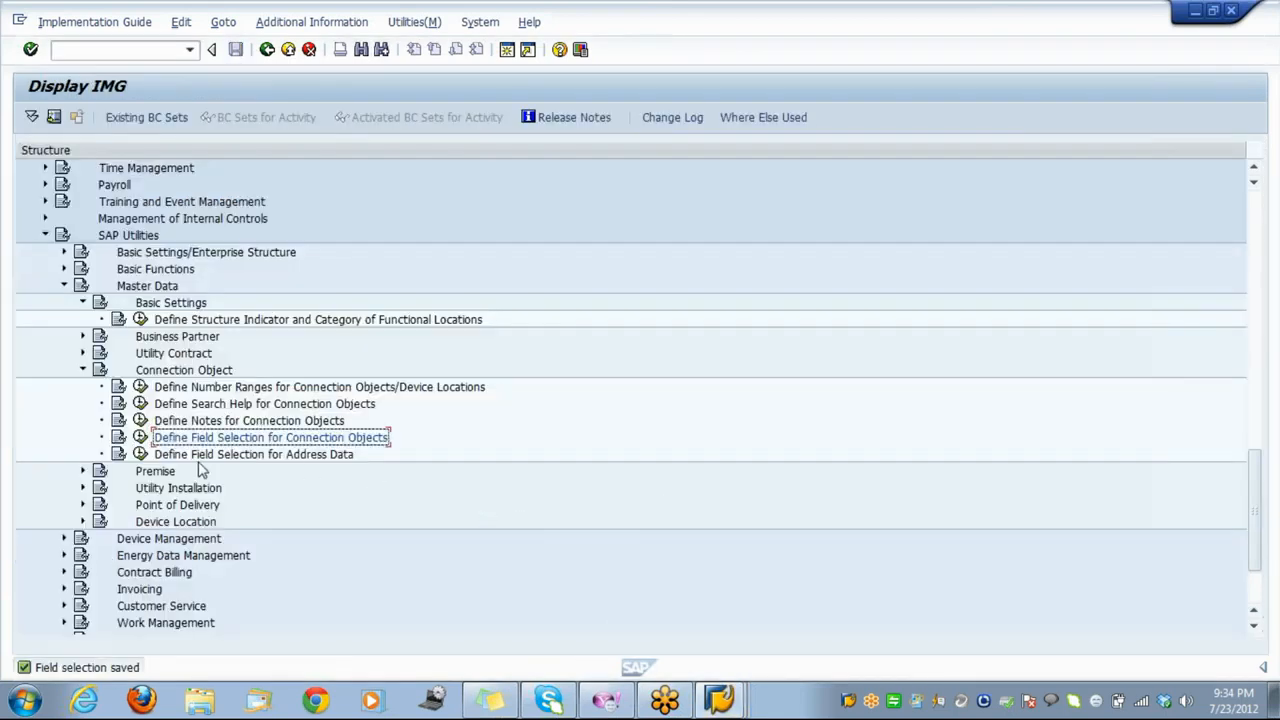
{"action": "left_click", "coordinate": [139, 455]}
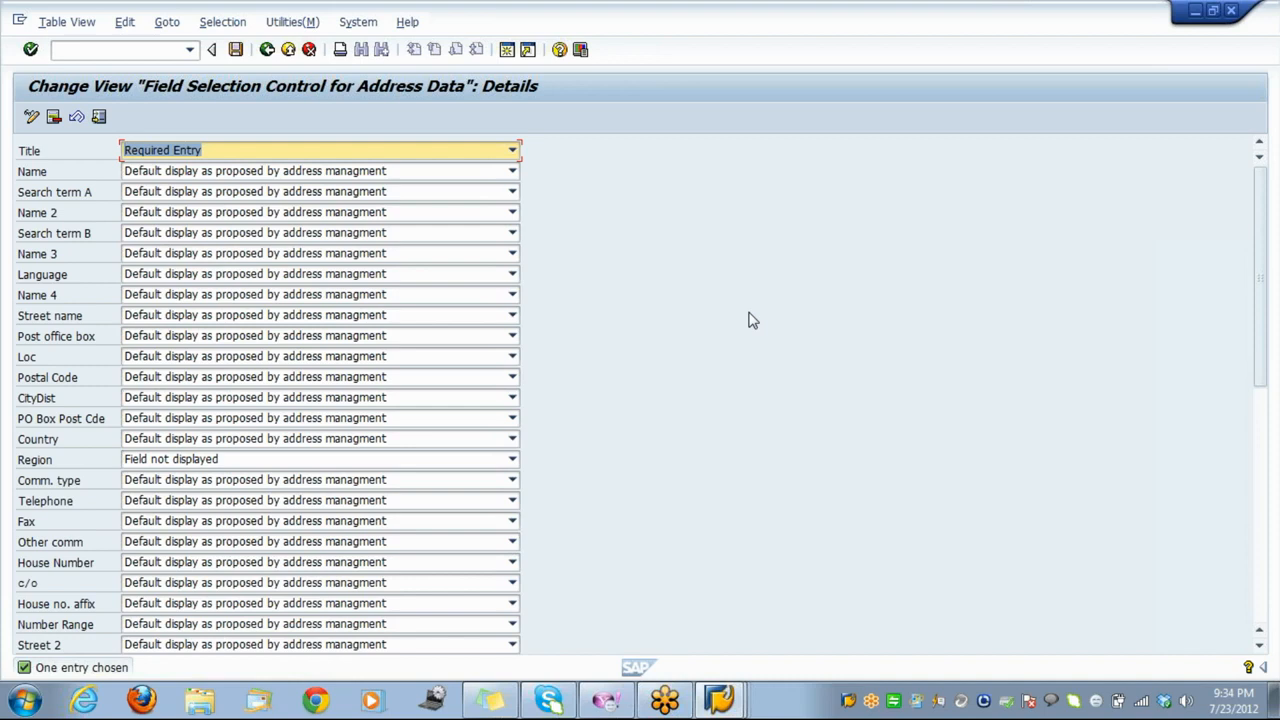
{"action": "left_click", "coordinate": [409, 154]}
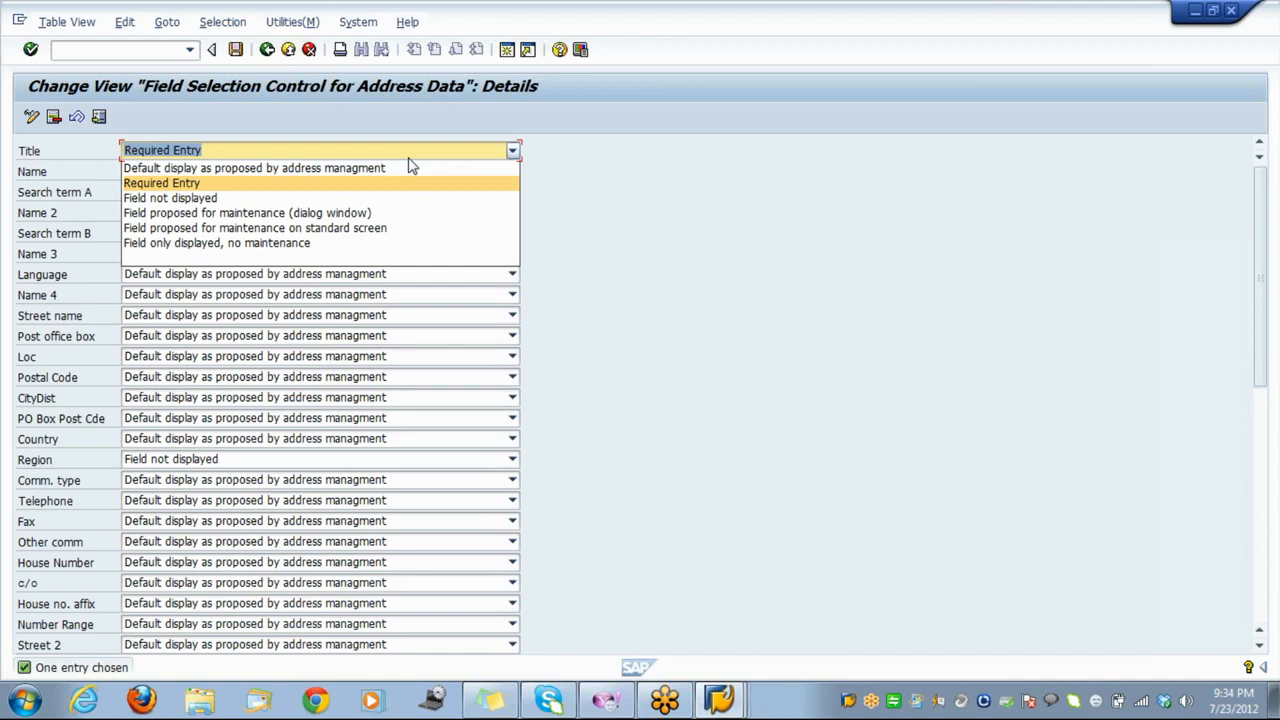
{"action": "left_click", "coordinate": [683, 258]}
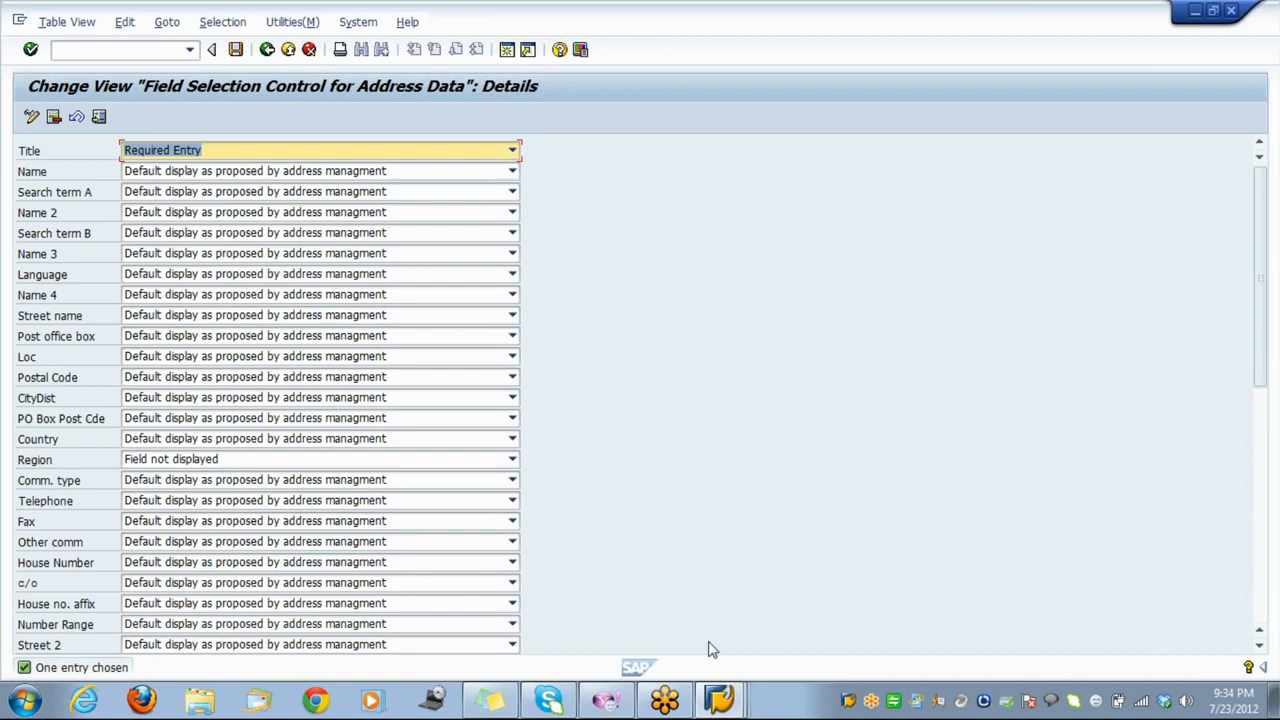
Switch to the Create Connection Object session and check the address fields from Attributes back up to Name.
{"action": "left_click", "coordinate": [720, 705]}
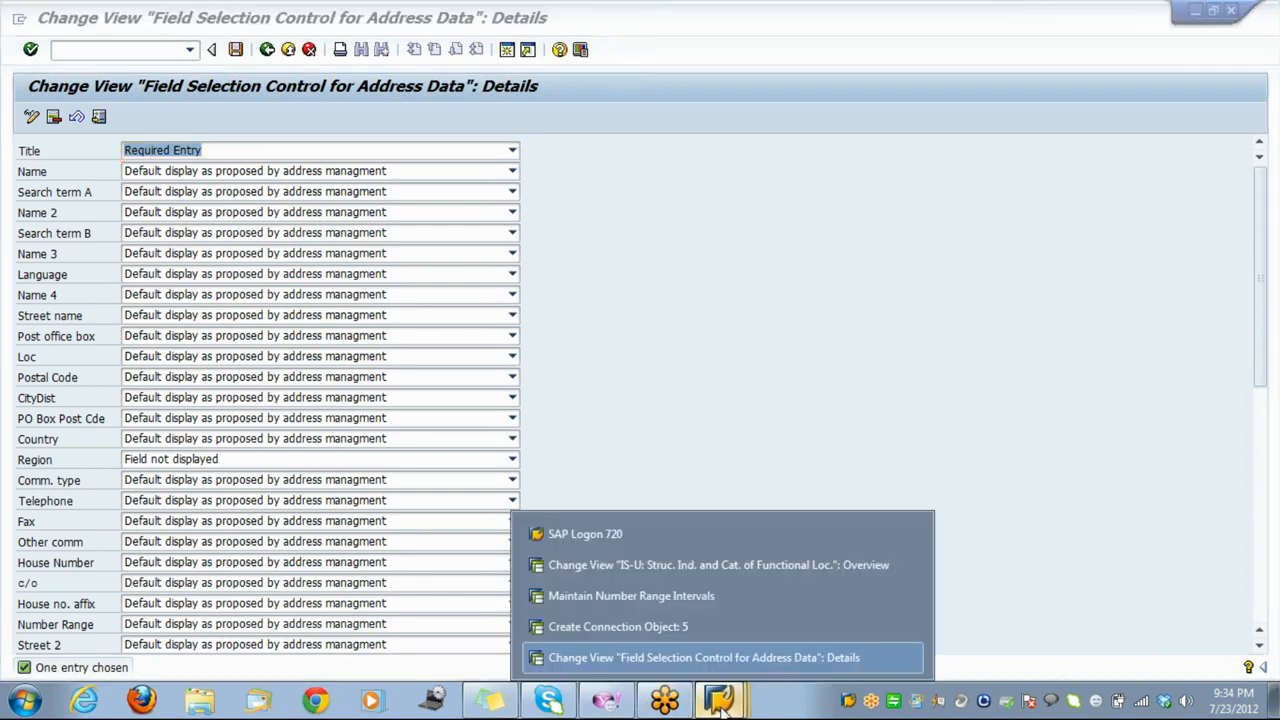
{"action": "left_click", "coordinate": [676, 624]}
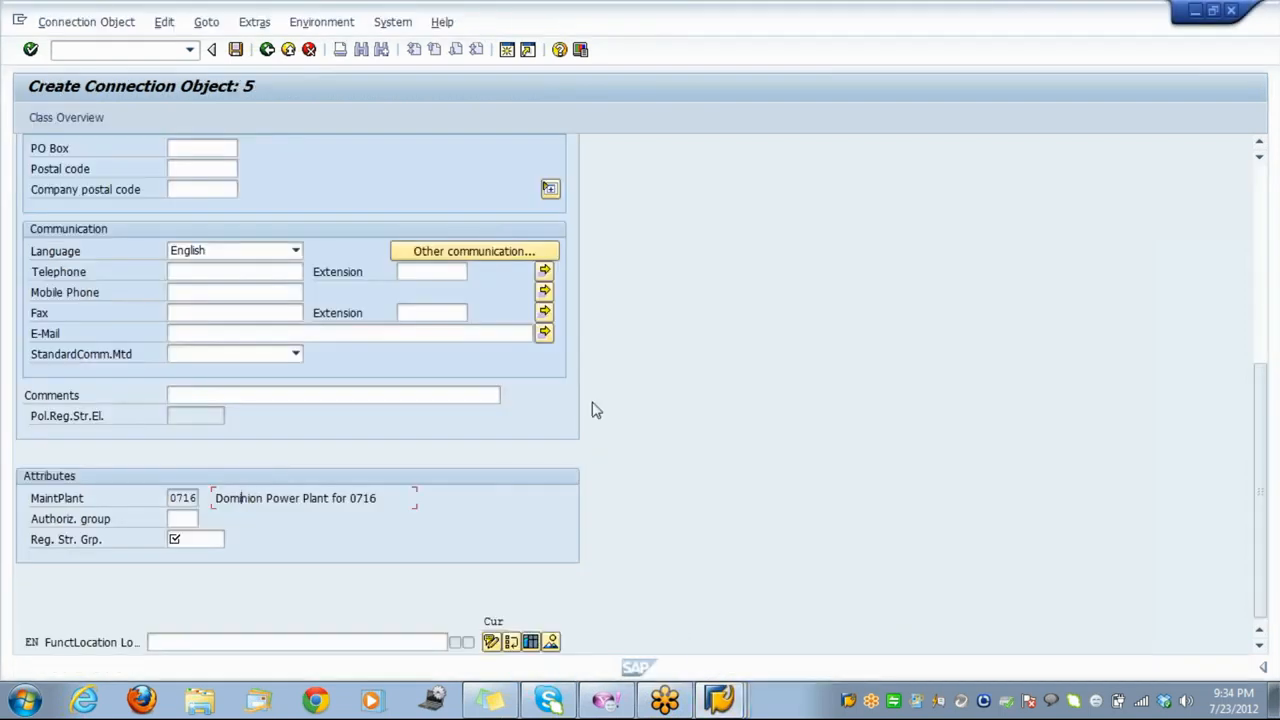
{"action": "key", "text": "Up"}
{"action": "key", "text": "Up"}
{"action": "key", "text": "Up"}
{"action": "key", "text": "Up"}
{"action": "key", "text": "Up"}
{"action": "key", "text": "Up"}
{"action": "key", "text": "Up"}
{"action": "key", "text": "Up"}
{"action": "key", "text": "Up"}
{"action": "key", "text": "Up"}
{"action": "key", "text": "Up"}
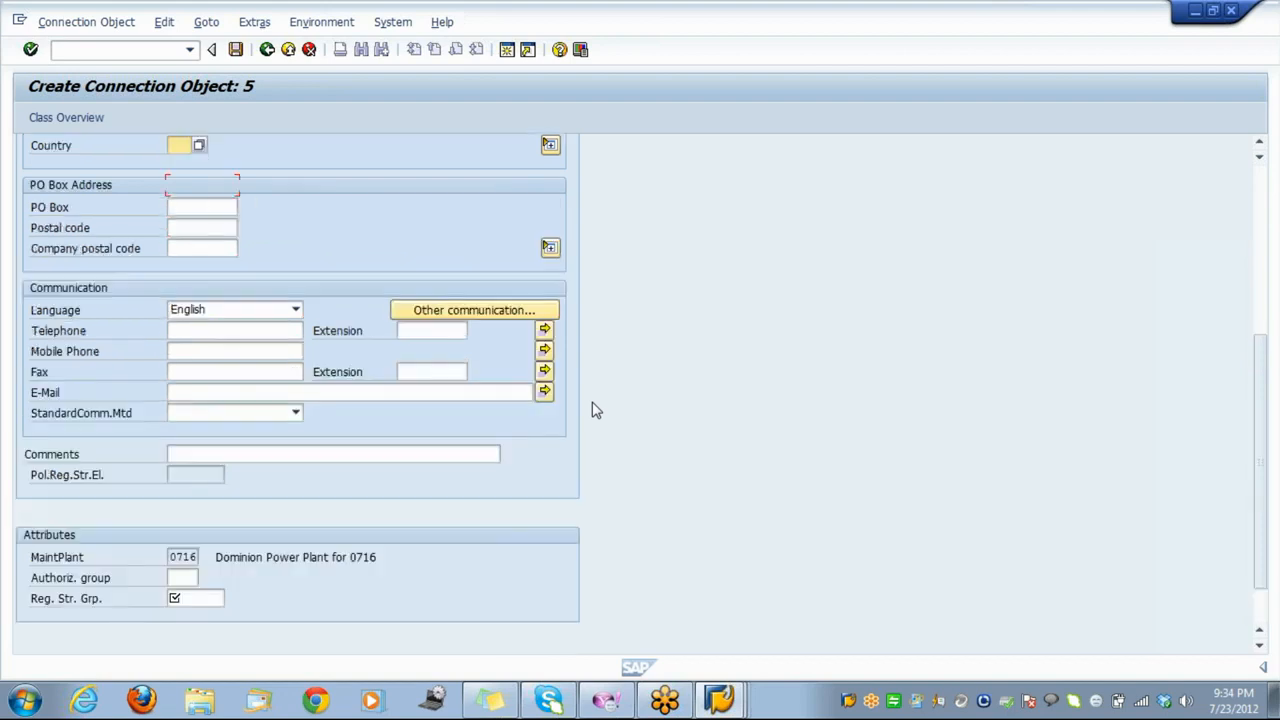
{"action": "key", "text": "Up"}
{"action": "key", "text": "Up"}
{"action": "key", "text": "Up"}
{"action": "key", "text": "Up"}
{"action": "key", "text": "Up"}
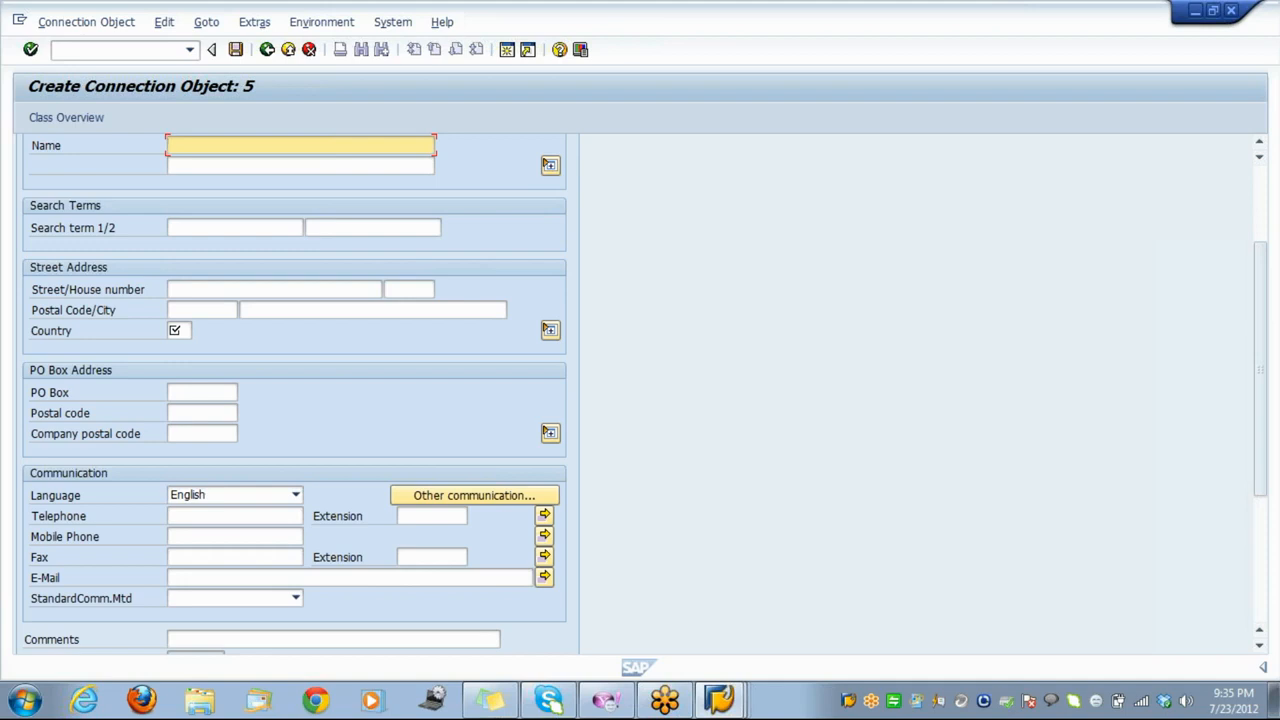
Return to the address data field selection, check the display options for Telephone without changing it, and save and exit the settings.
{"action": "left_click", "coordinate": [717, 700]}
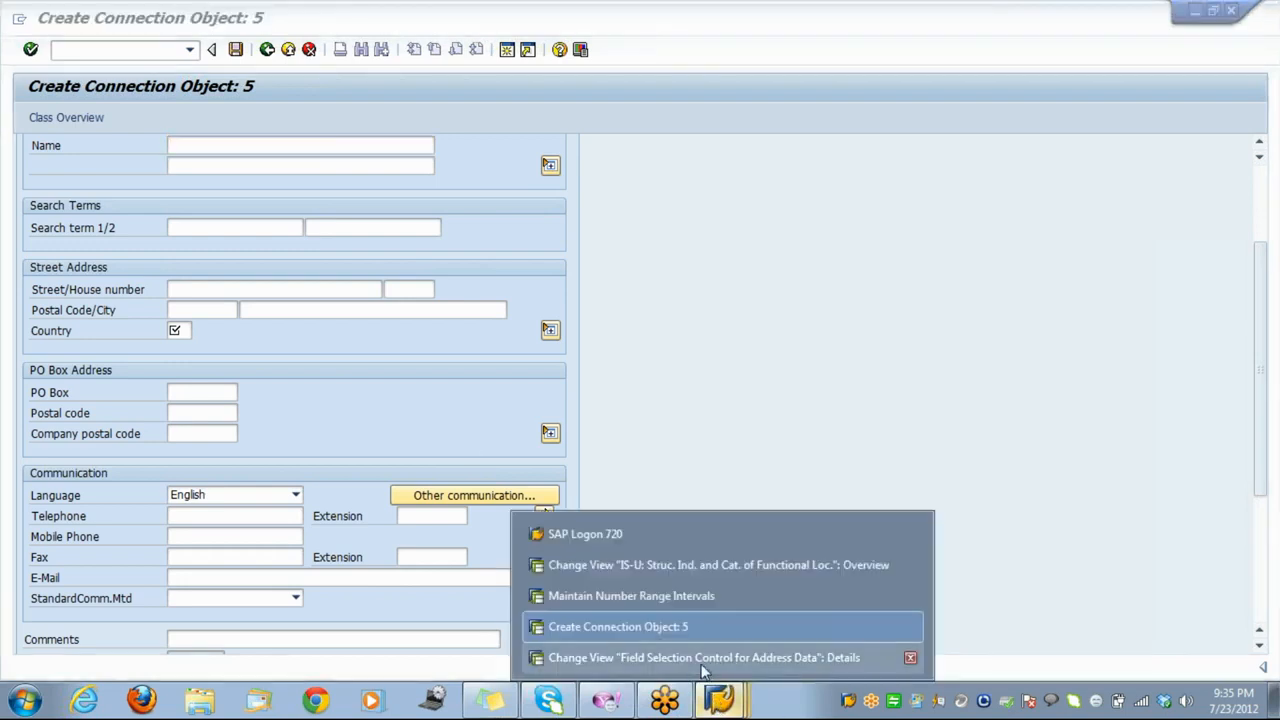
{"action": "left_click", "coordinate": [703, 658]}
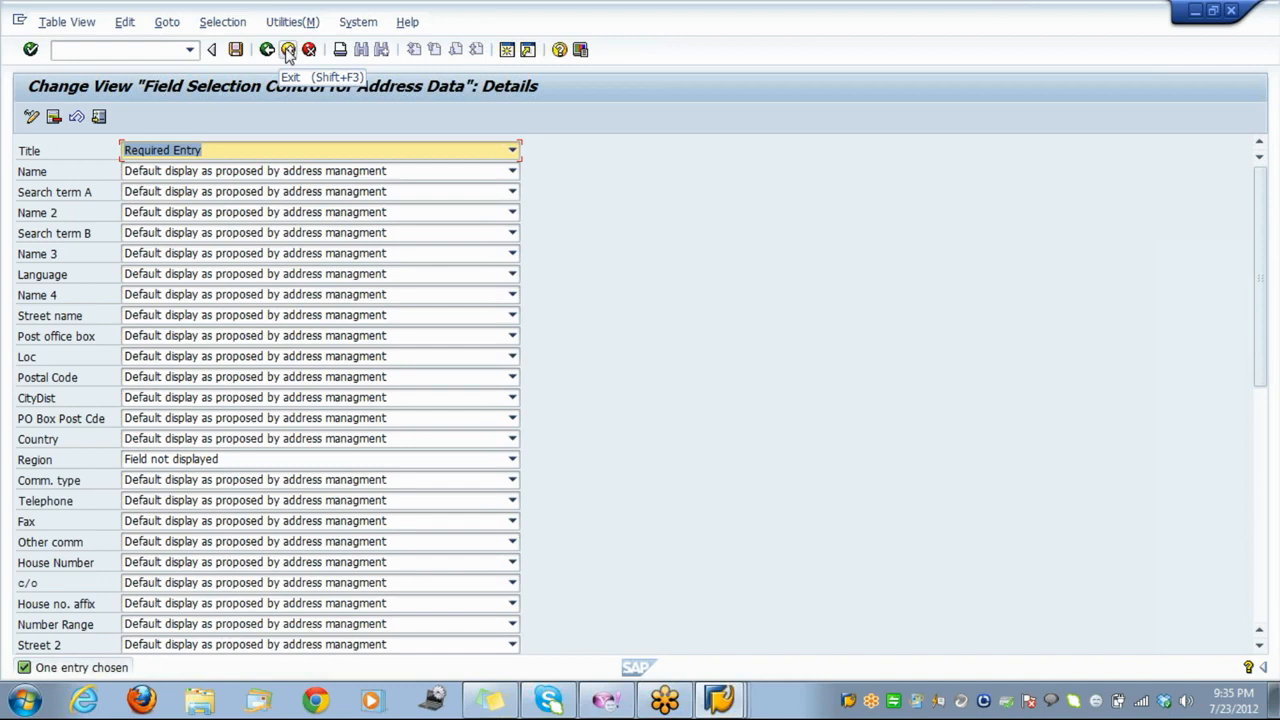
{"action": "left_click", "coordinate": [218, 502]}
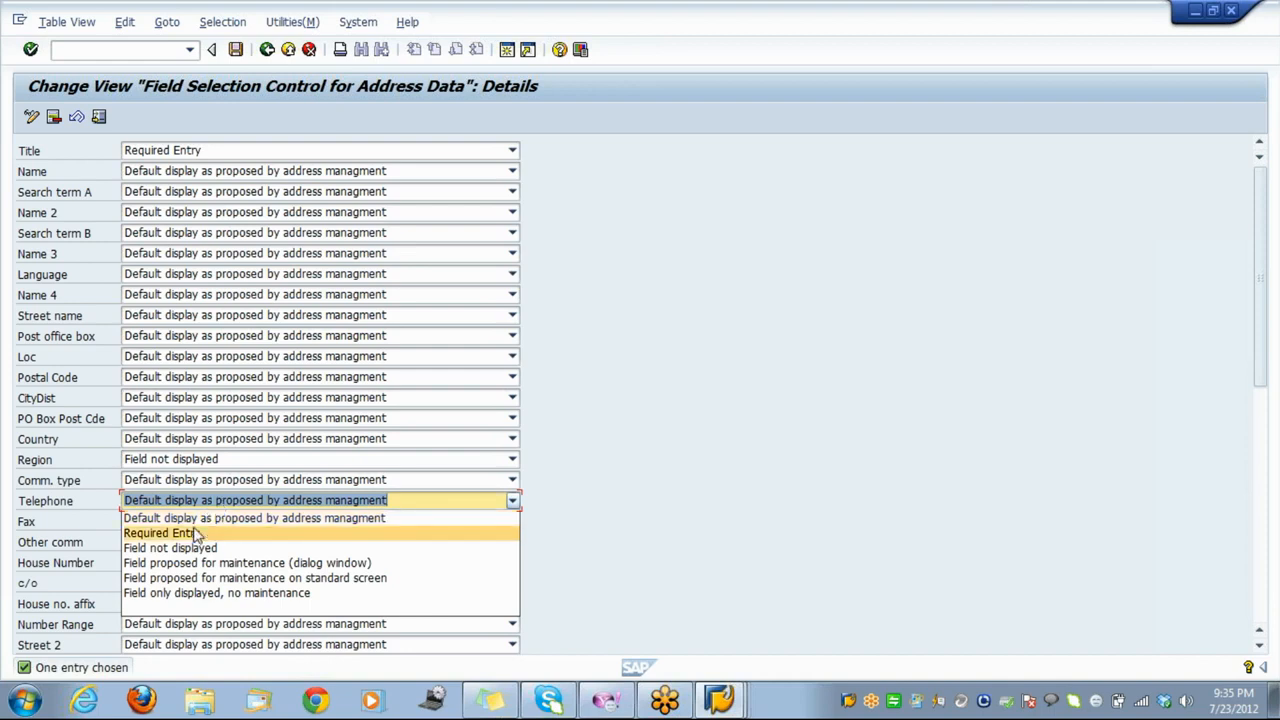
{"action": "left_click", "coordinate": [681, 418]}
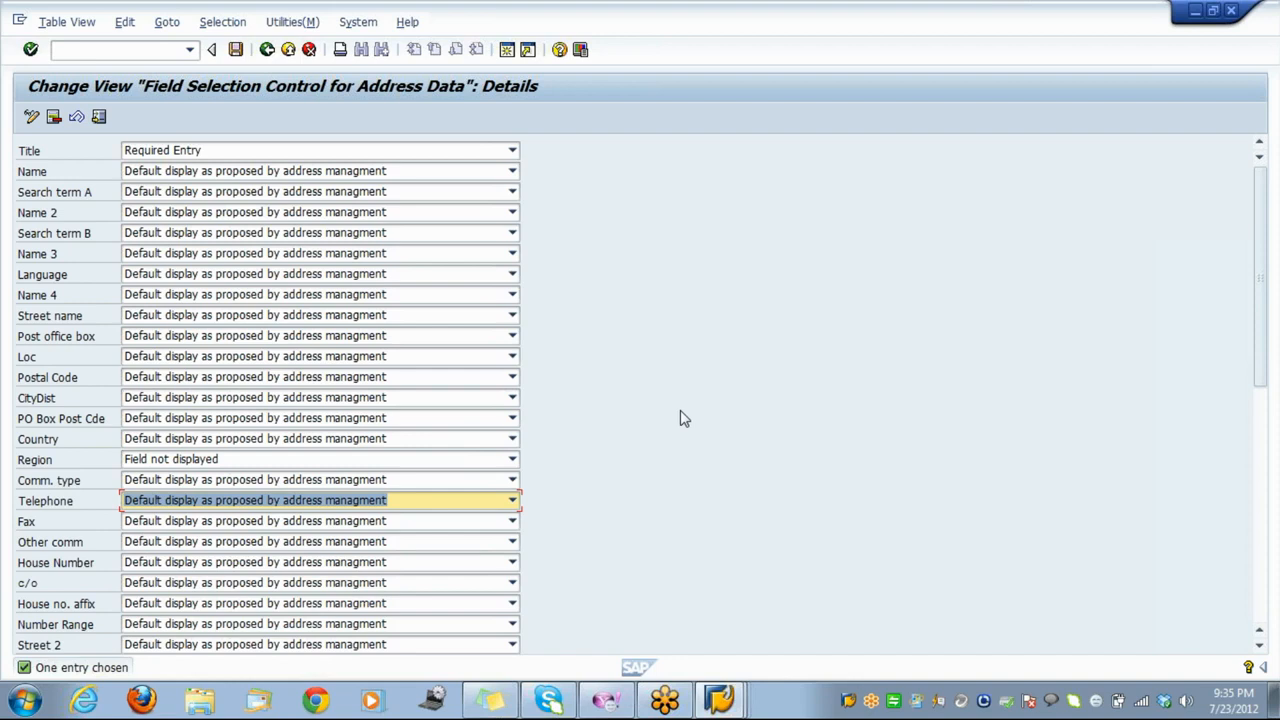
{"action": "left_click", "coordinate": [237, 50]}
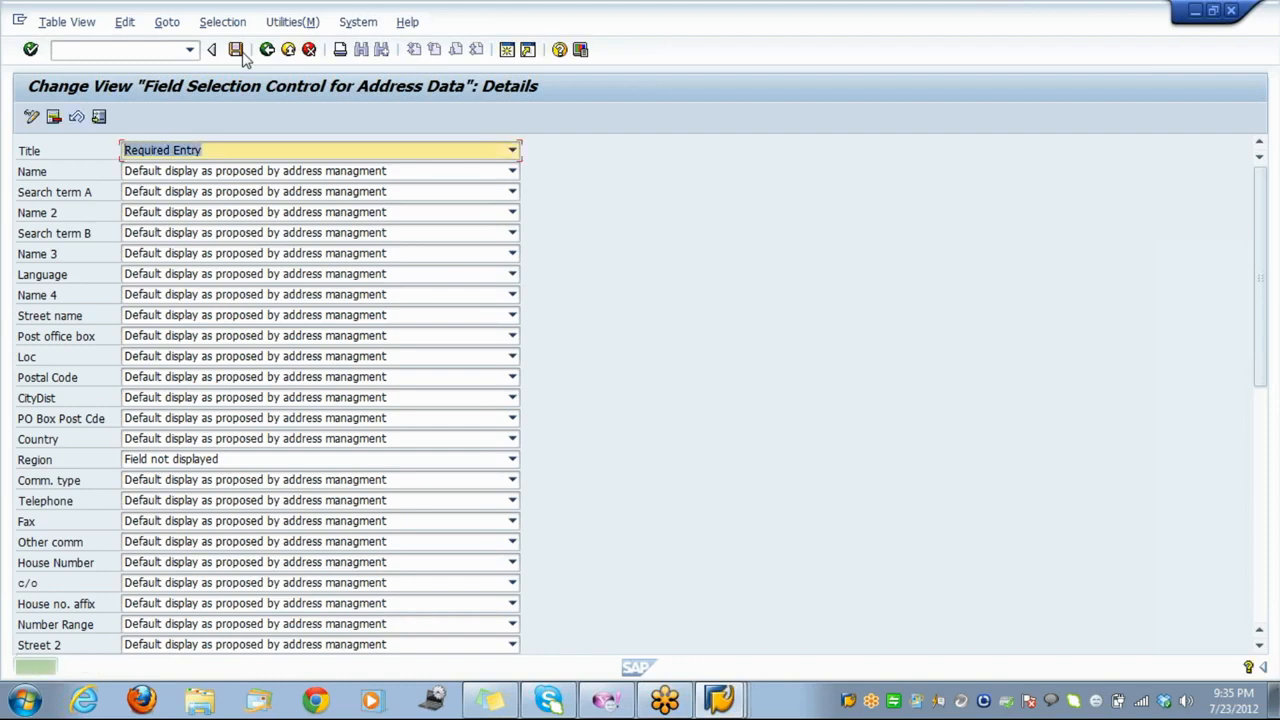
{"action": "left_click", "coordinate": [290, 50]}
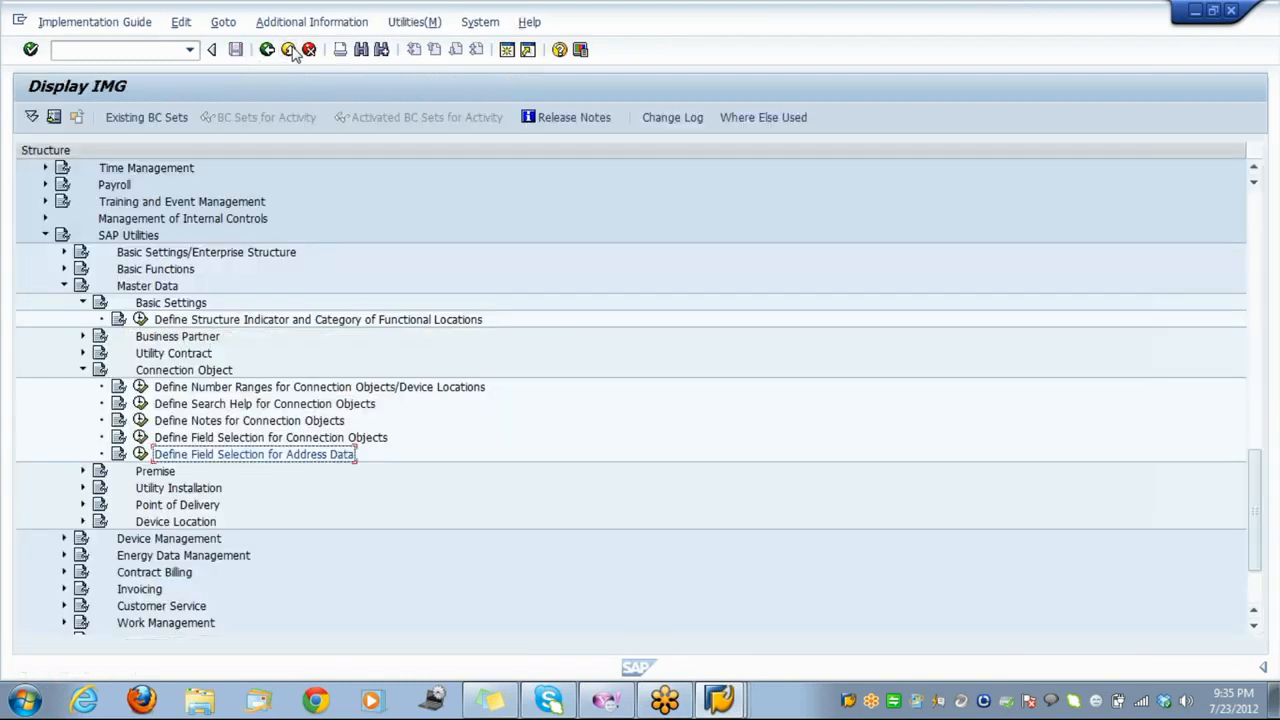
Collapse the Connection Object and Basic Settings nodes under SAP Utilities Master Data in the IMG structure.
{"action": "key", "text": "Up"}
{"action": "key", "text": "Up"}
{"action": "key", "text": "Up"}
{"action": "key", "text": "Up"}
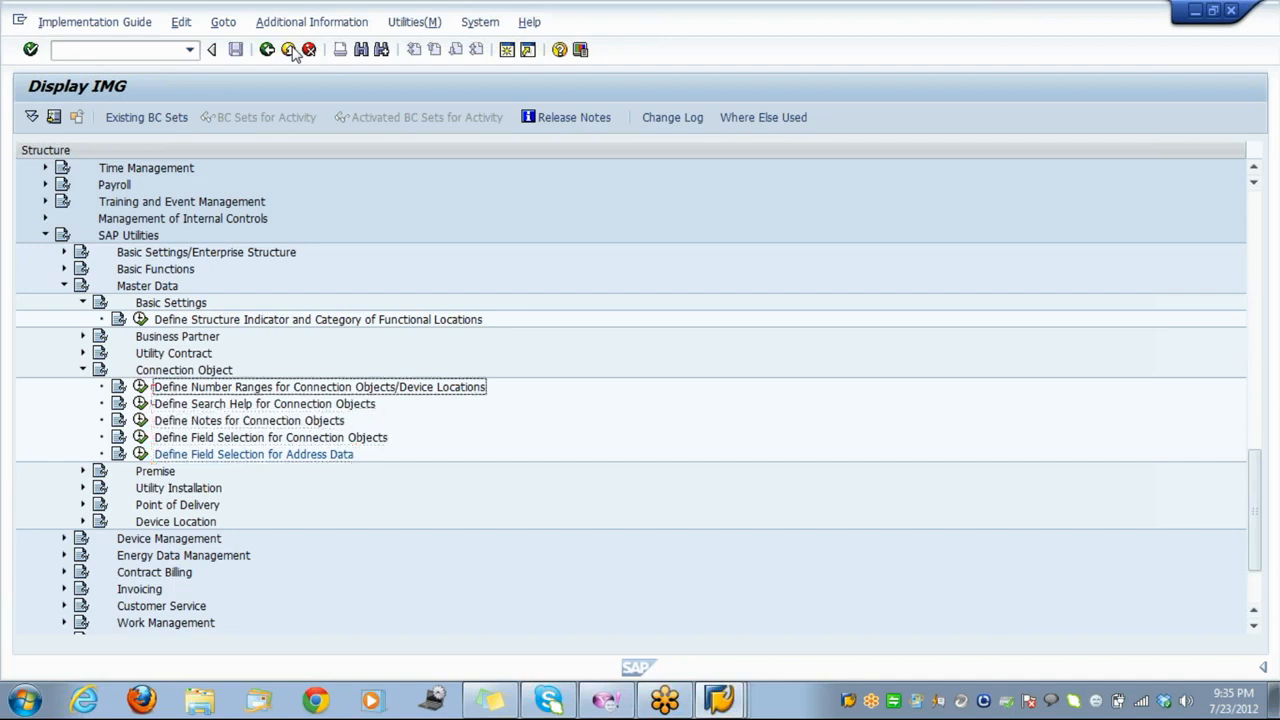
{"action": "key", "text": "Left"}
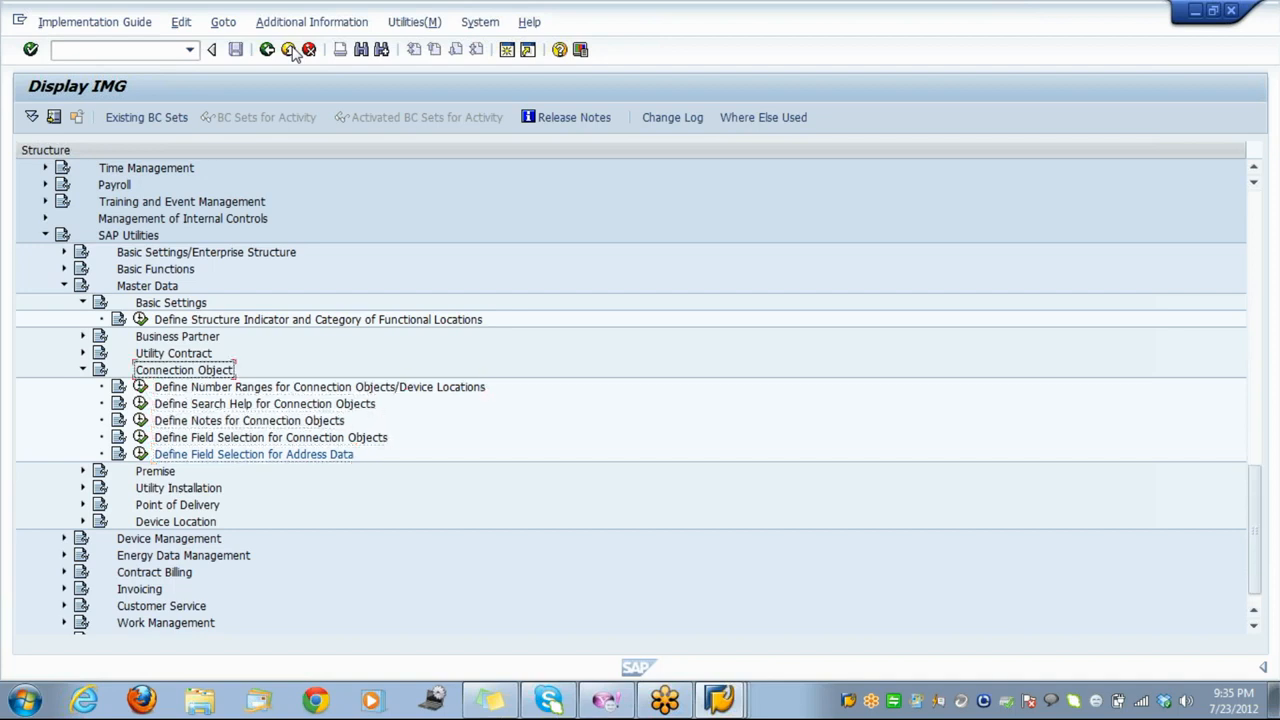
{"action": "key", "text": "Left"}
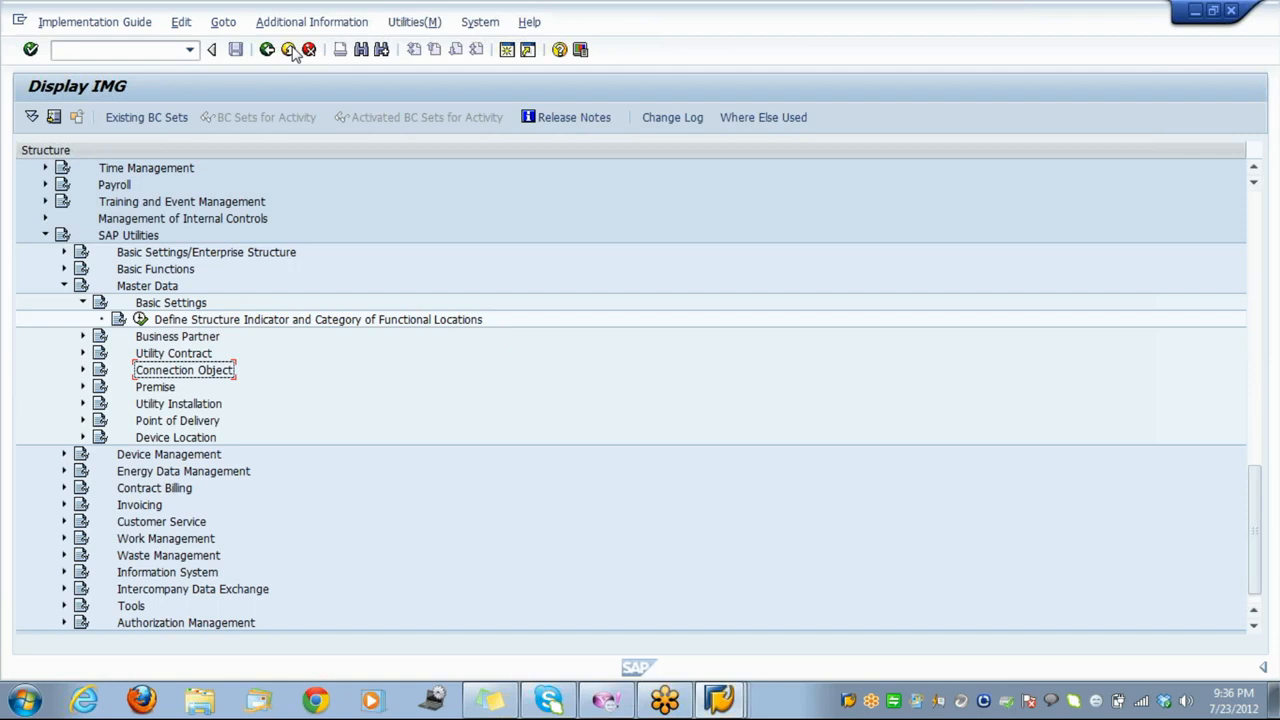
{"action": "key", "text": "Up"}
{"action": "key", "text": "Up"}
{"action": "key", "text": "Up"}
{"action": "key", "text": "Up"}
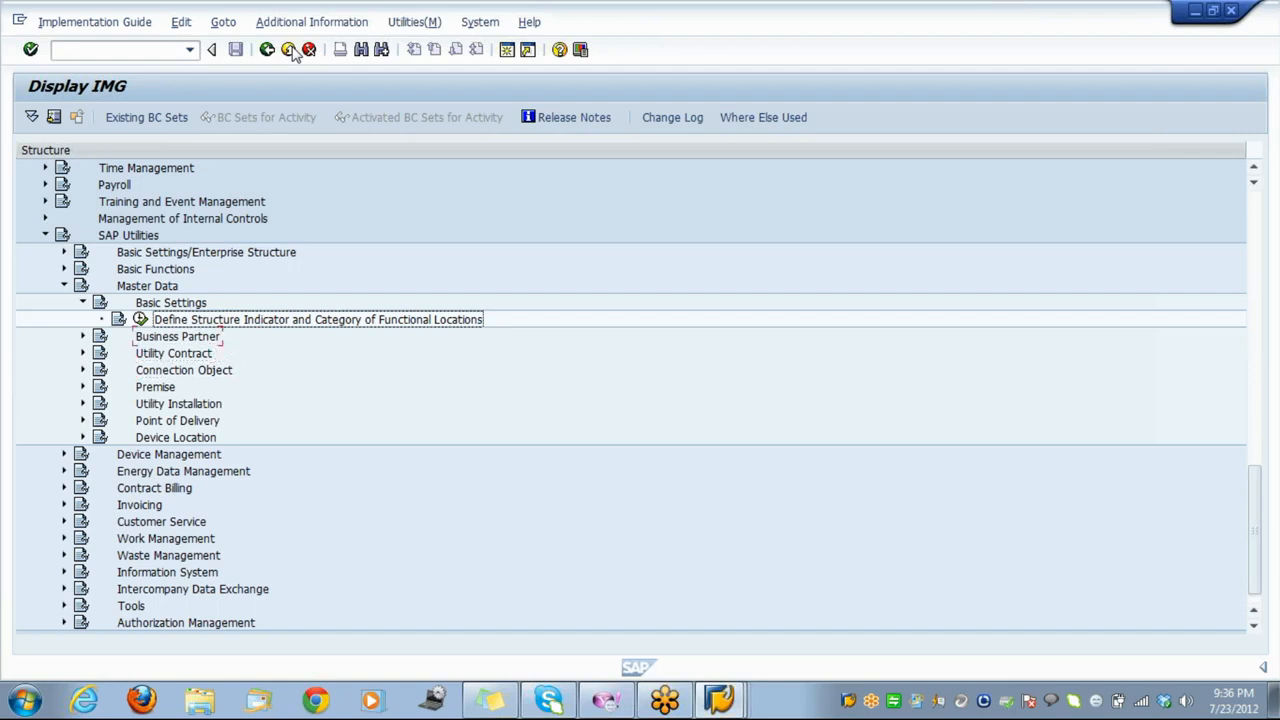
{"action": "key", "text": "Left"}
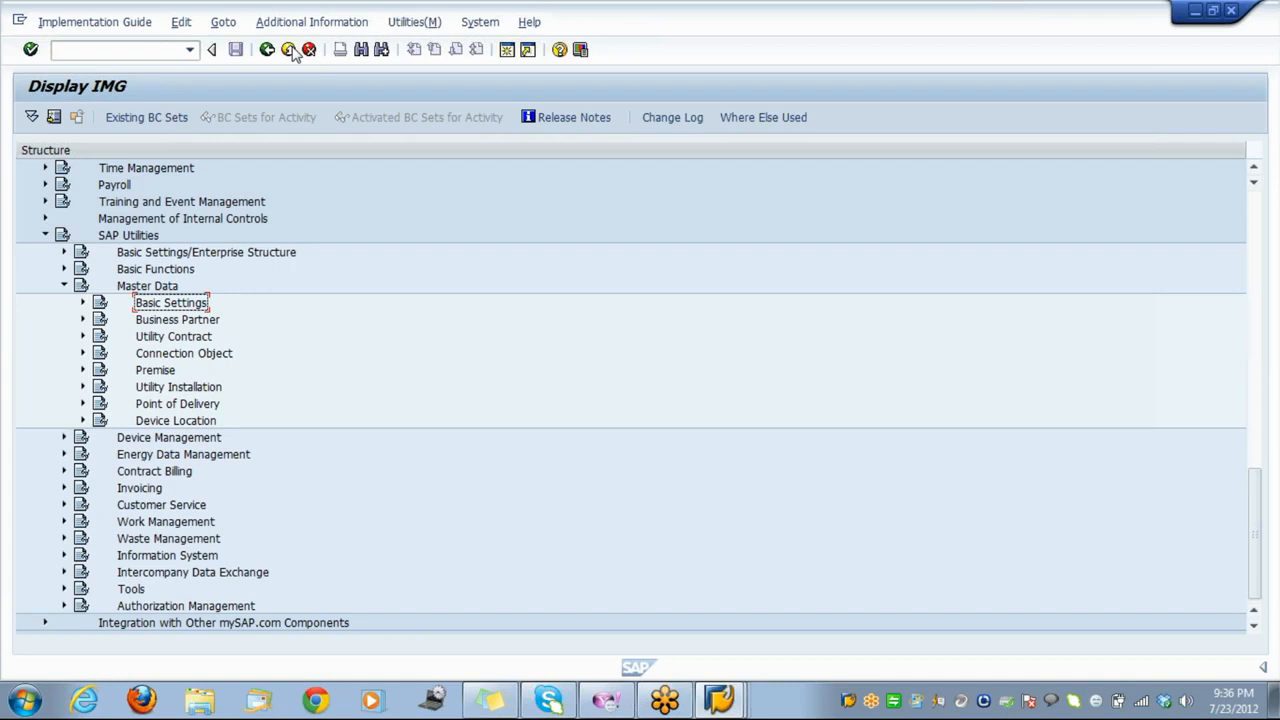
Locate the Assignment node above Consistency Check in the IMG structure.
{"action": "key", "text": "Up"}
{"action": "key", "text": "Up"}
{"action": "key", "text": "Up"}
{"action": "key", "text": "Up"}
{"action": "key", "text": "Up"}
{"action": "key", "text": "Up"}
{"action": "key", "text": "Up"}
{"action": "key", "text": "Up"}
{"action": "key", "text": "Up"}
{"action": "key", "text": "Up"}
{"action": "key", "text": "Up"}
{"action": "key", "text": "Up"}
{"action": "key", "text": "Up"}
{"action": "key", "text": "Up"}
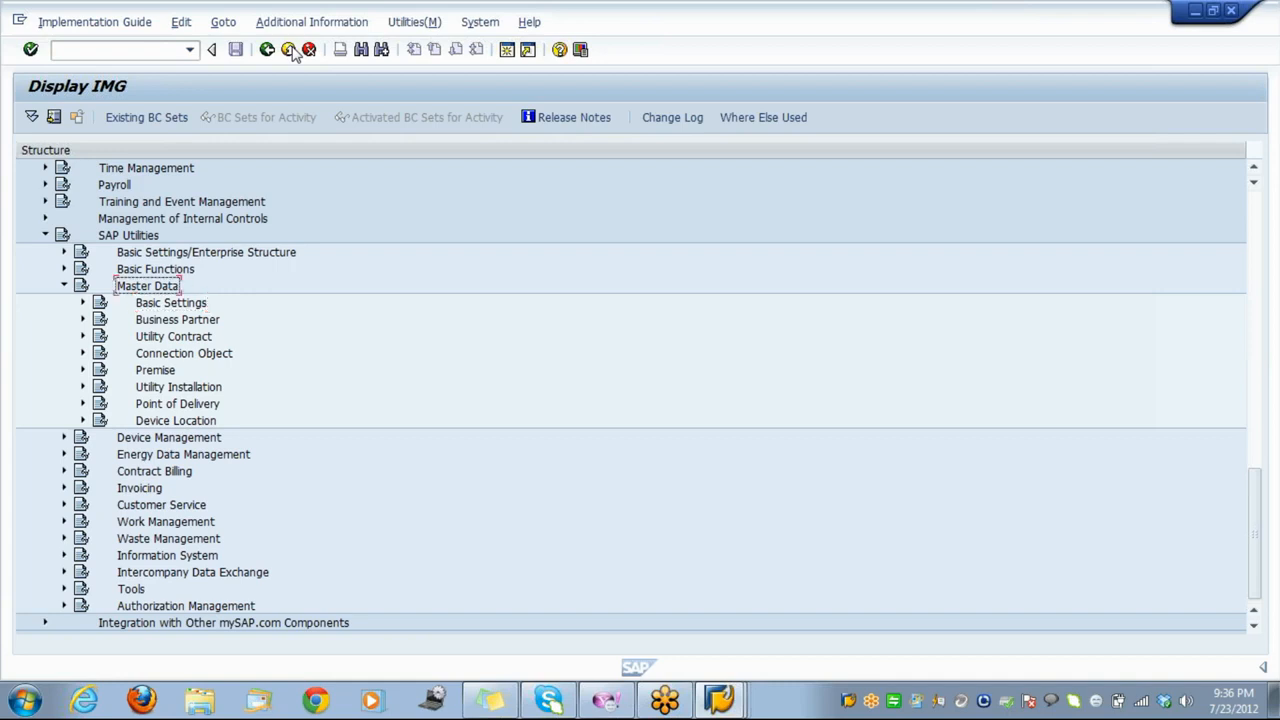
{"action": "key", "text": "Up"}
{"action": "key", "text": "Up"}
{"action": "key", "text": "Up"}
{"action": "key", "text": "Up"}
{"action": "key", "text": "Up"}
{"action": "key", "text": "Up"}
{"action": "key", "text": "Up"}
{"action": "key", "text": "Up"}
{"action": "key", "text": "Up"}
{"action": "key", "text": "Up"}
{"action": "key", "text": "Up"}
{"action": "key", "text": "Up"}
{"action": "key", "text": "Up"}
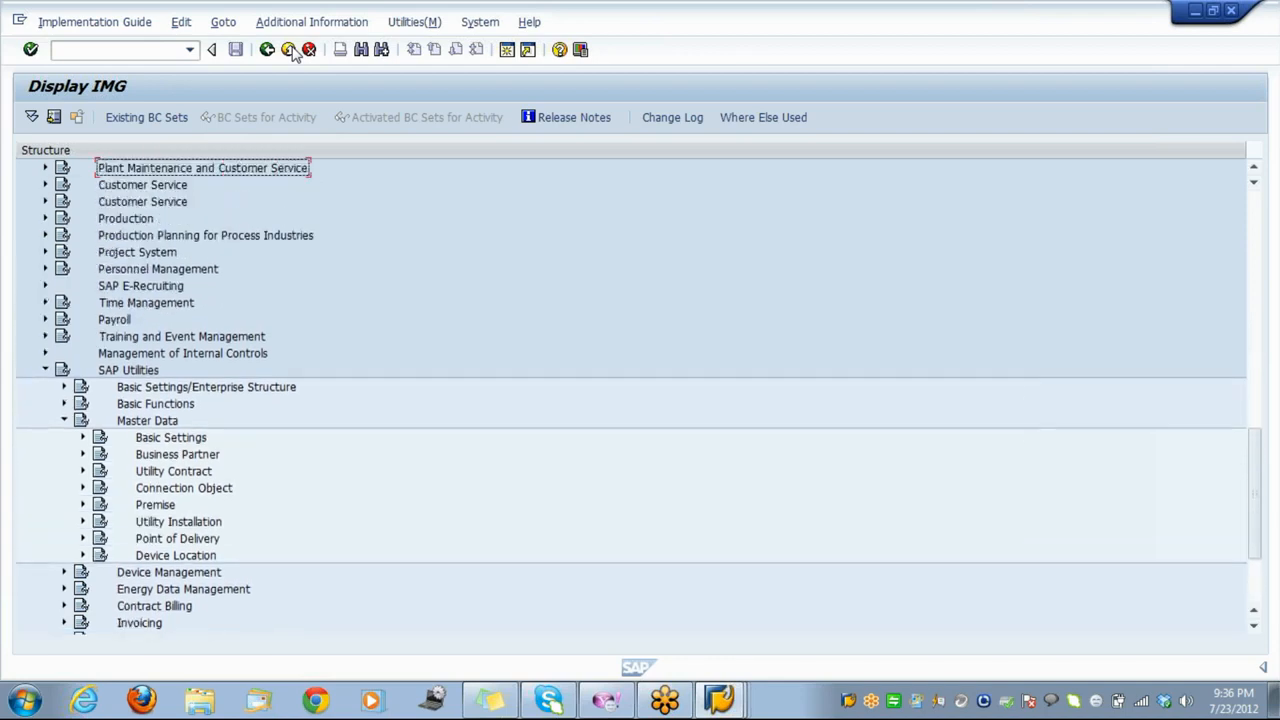
{"action": "key", "text": "Up"}
{"action": "key", "text": "Up"}
{"action": "key", "text": "Up"}
{"action": "key", "text": "Up"}
{"action": "key", "text": "Up"}
{"action": "key", "text": "Up"}
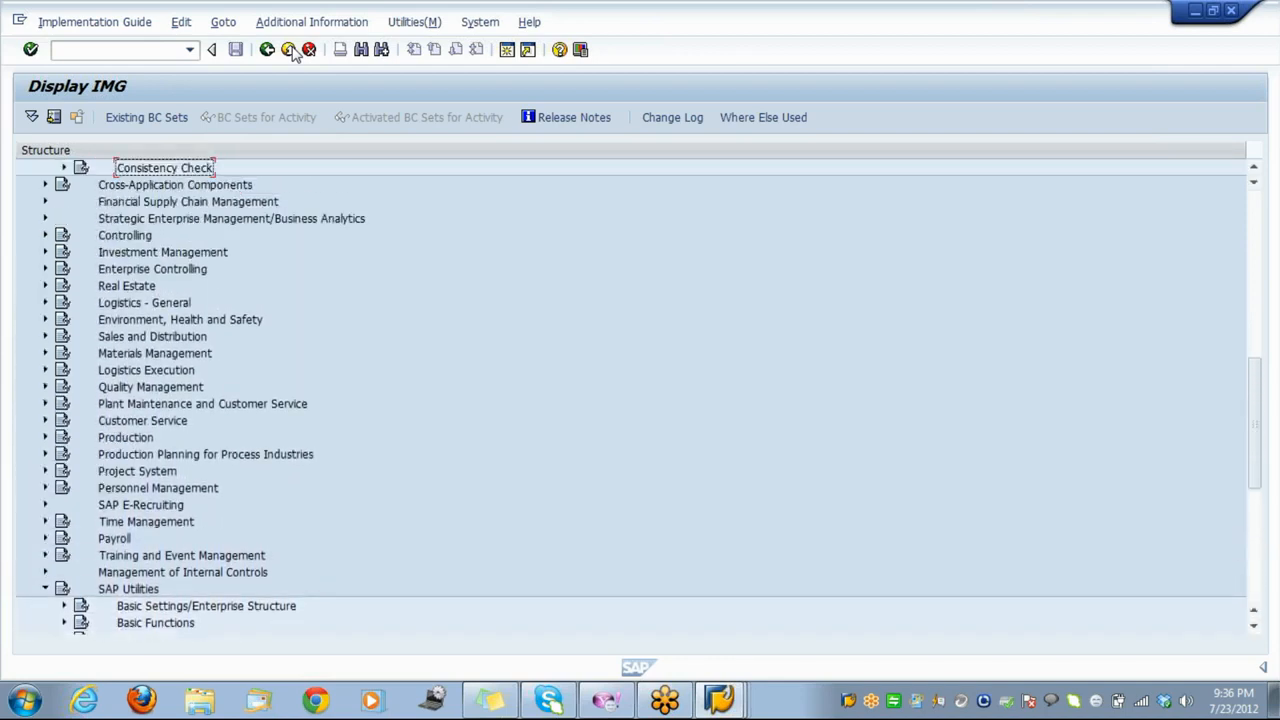
{"action": "key", "text": "Up"}
{"action": "key", "text": "Up"}
{"action": "key", "text": "Up"}
{"action": "key", "text": "Up"}
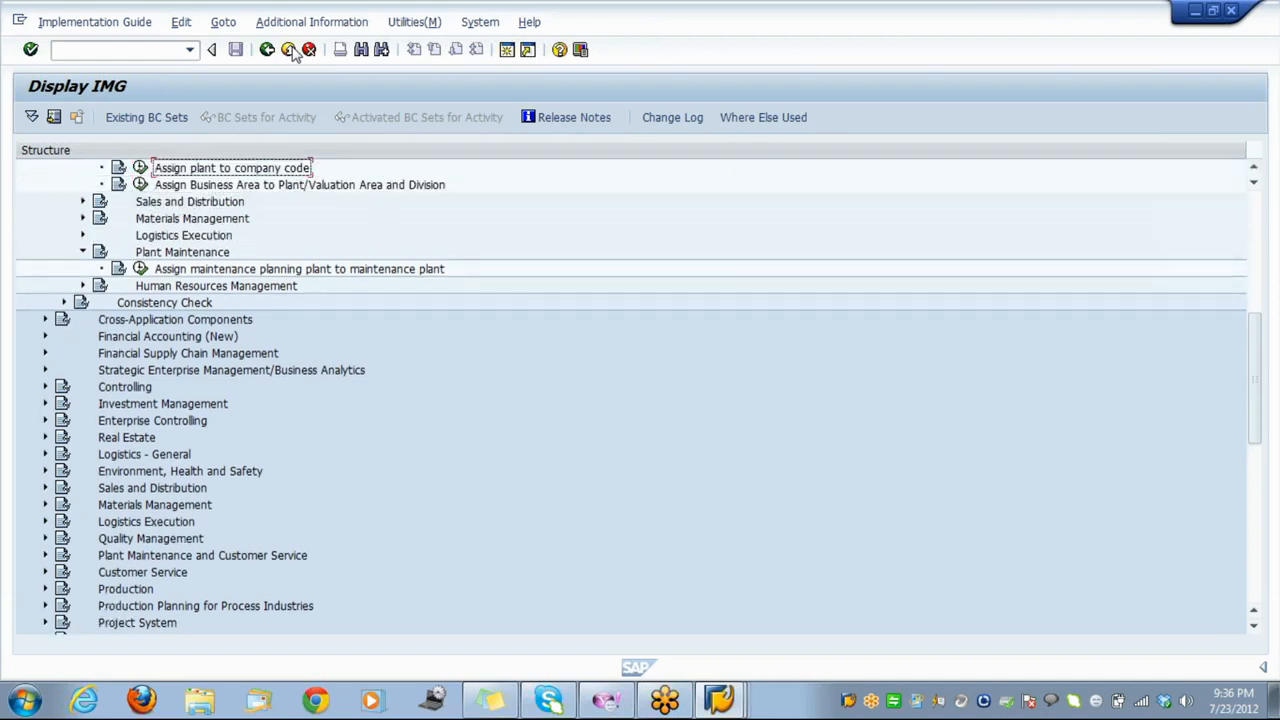
{"action": "key", "text": "Up"}
{"action": "key", "text": "Up"}
{"action": "key", "text": "Up"}
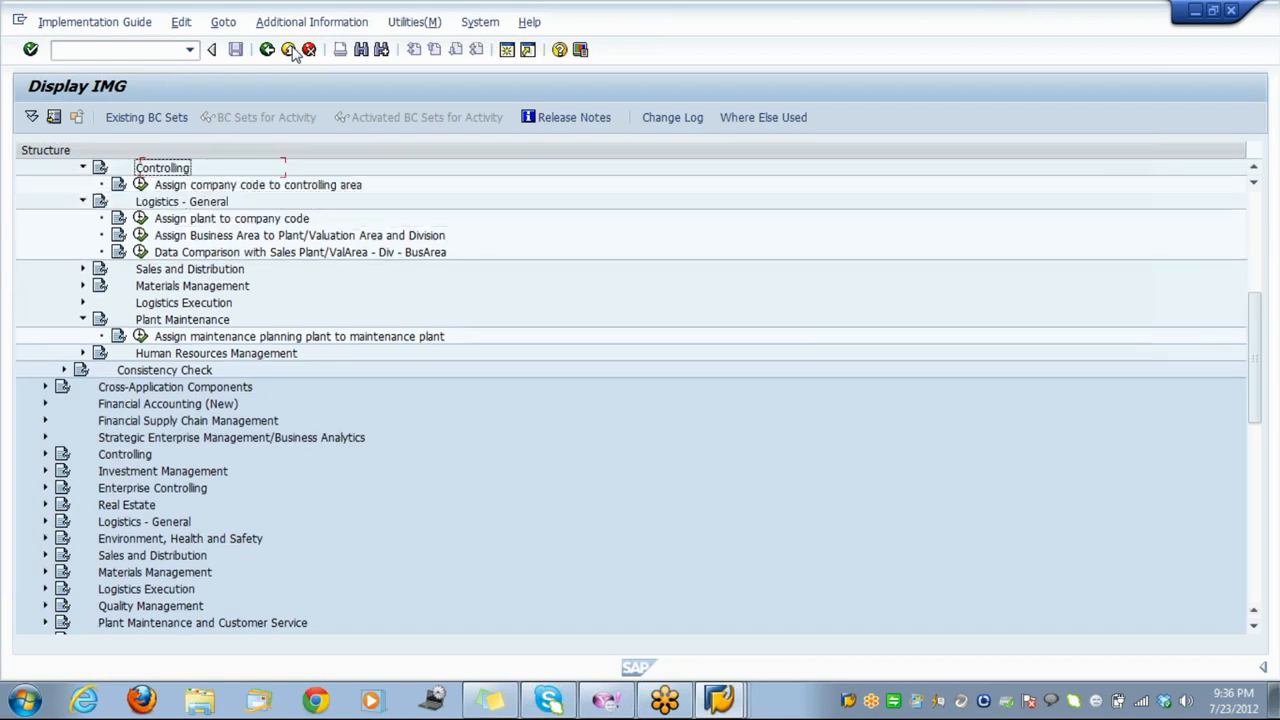
{"action": "key", "text": "Up"}
{"action": "key", "text": "Up"}
{"action": "key", "text": "Up"}
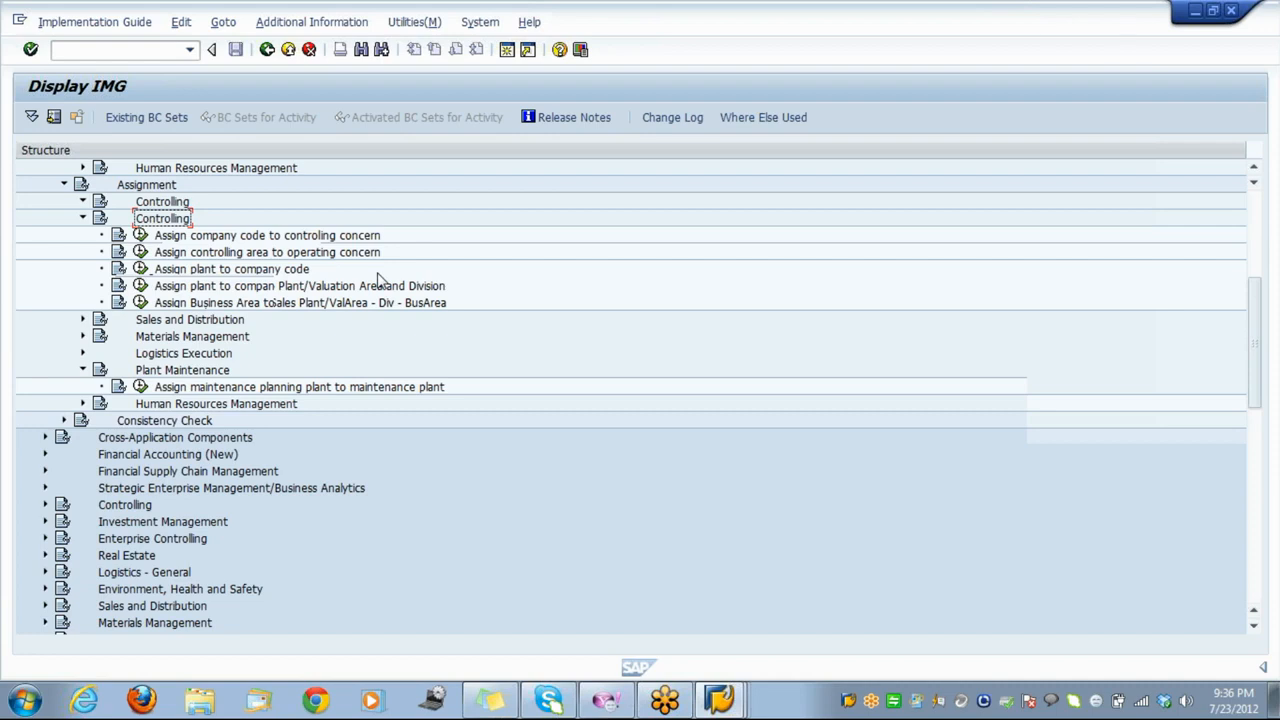
{"action": "left_click", "coordinate": [161, 242]}
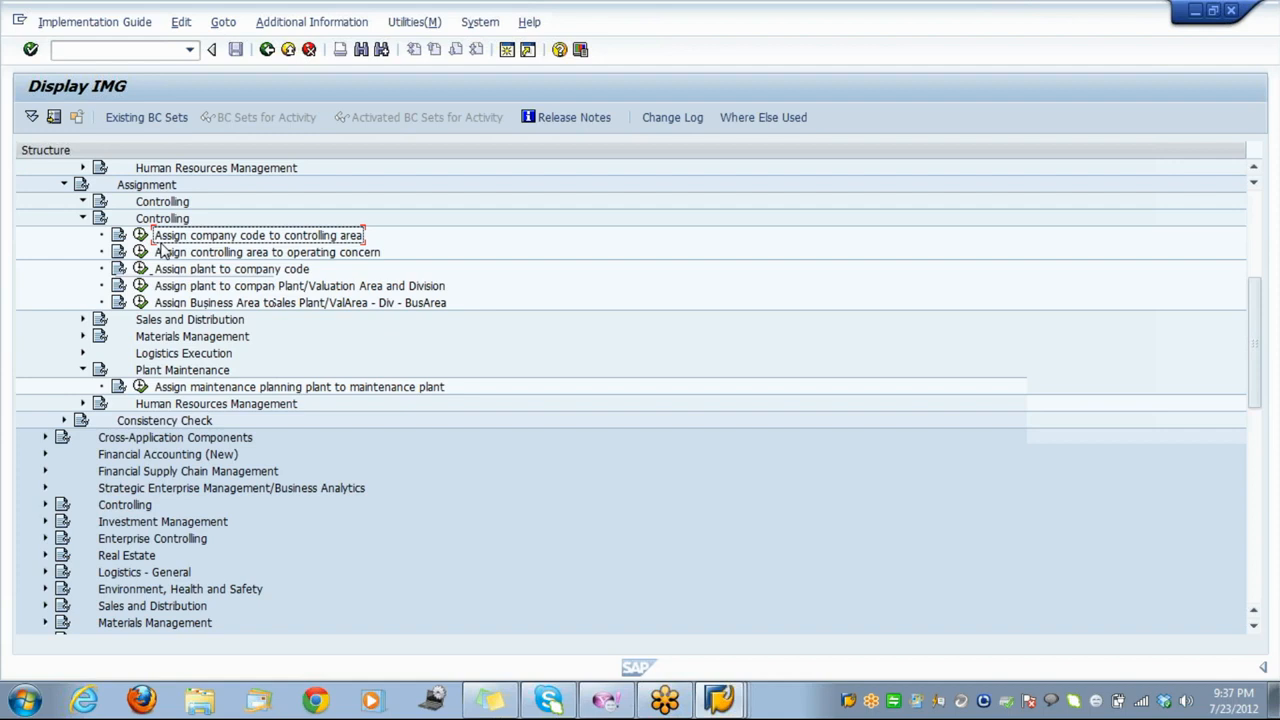
{"action": "key", "text": "Up"}
{"action": "key", "text": "Up"}
{"action": "key", "text": "Up"}
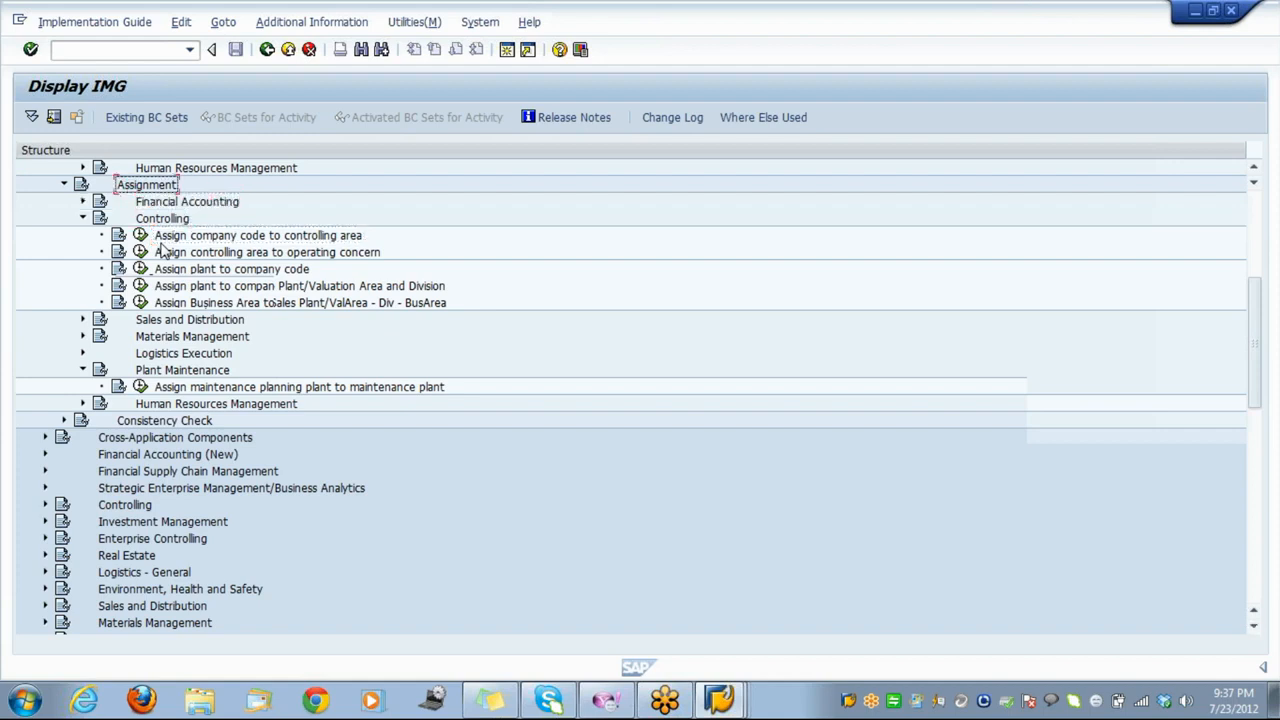
Refresh the Assignment node by collapsing and re-expanding it, and open the Assign plant to company code activity under Logistics - General.
{"action": "key", "text": "Left"}
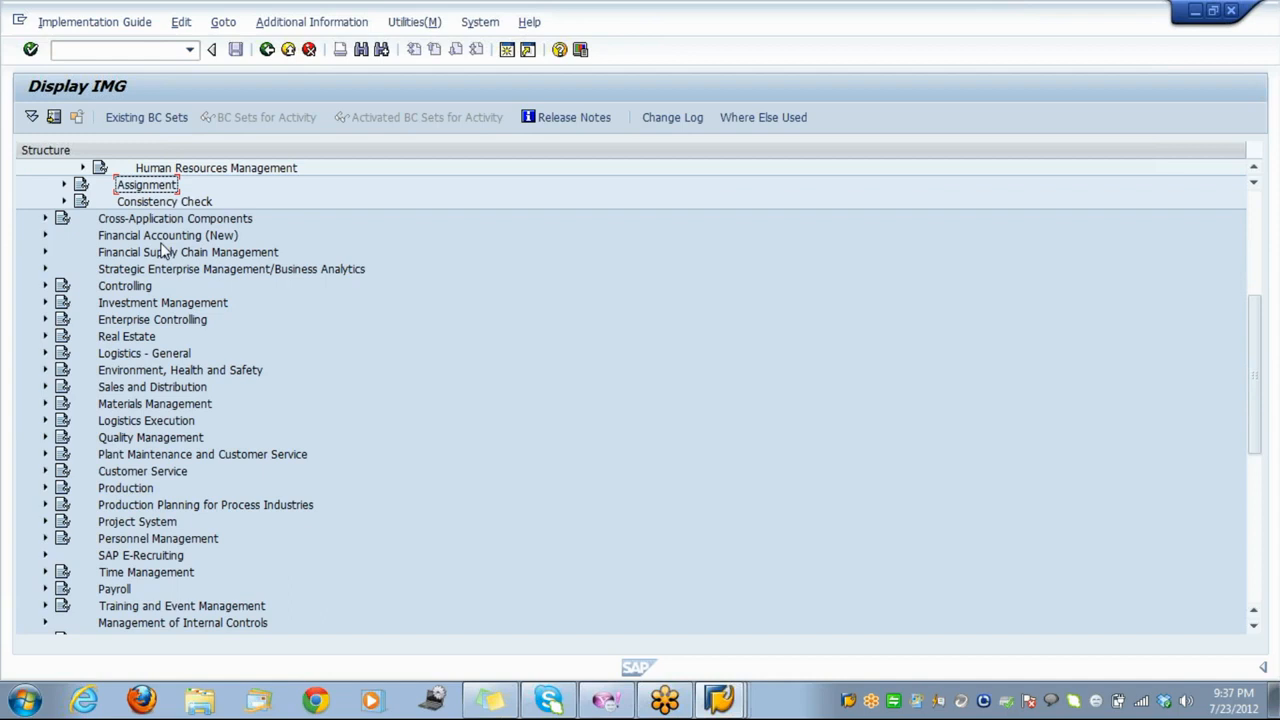
{"action": "key", "text": "Right"}
{"action": "key", "text": "Down"}
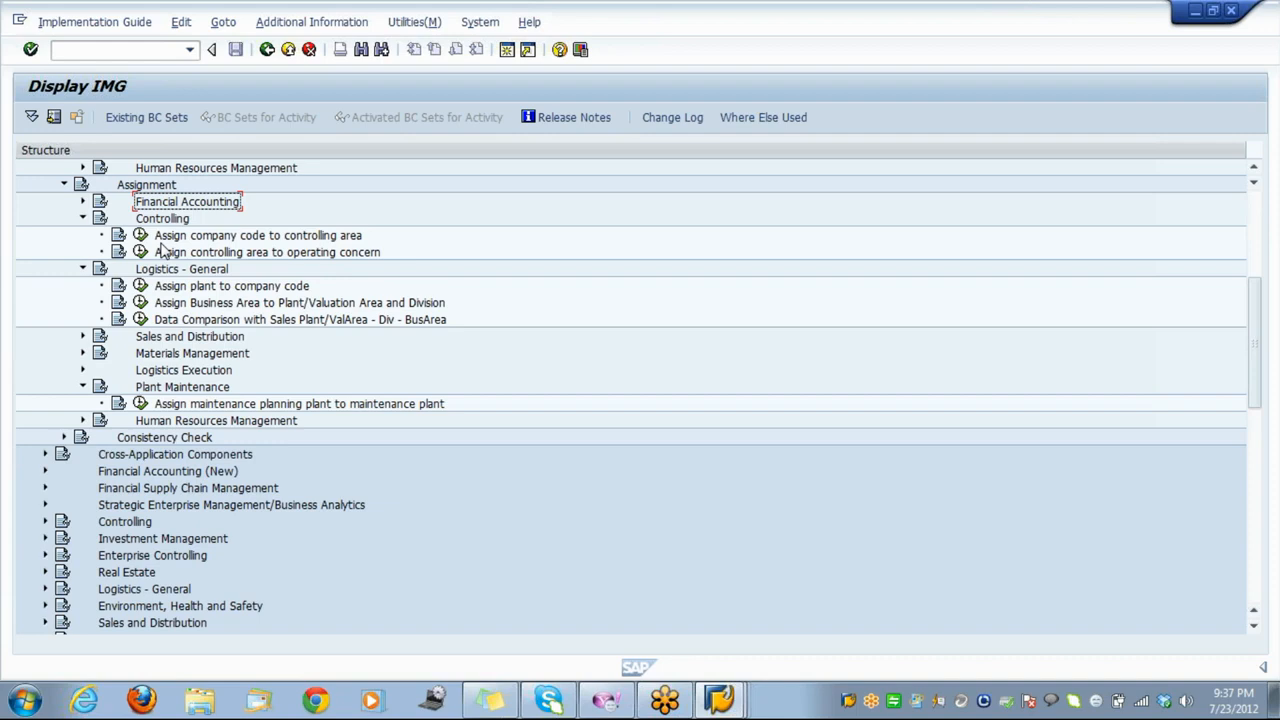
{"action": "key", "text": "Down"}
{"action": "key", "text": "Down"}
{"action": "key", "text": "Down"}
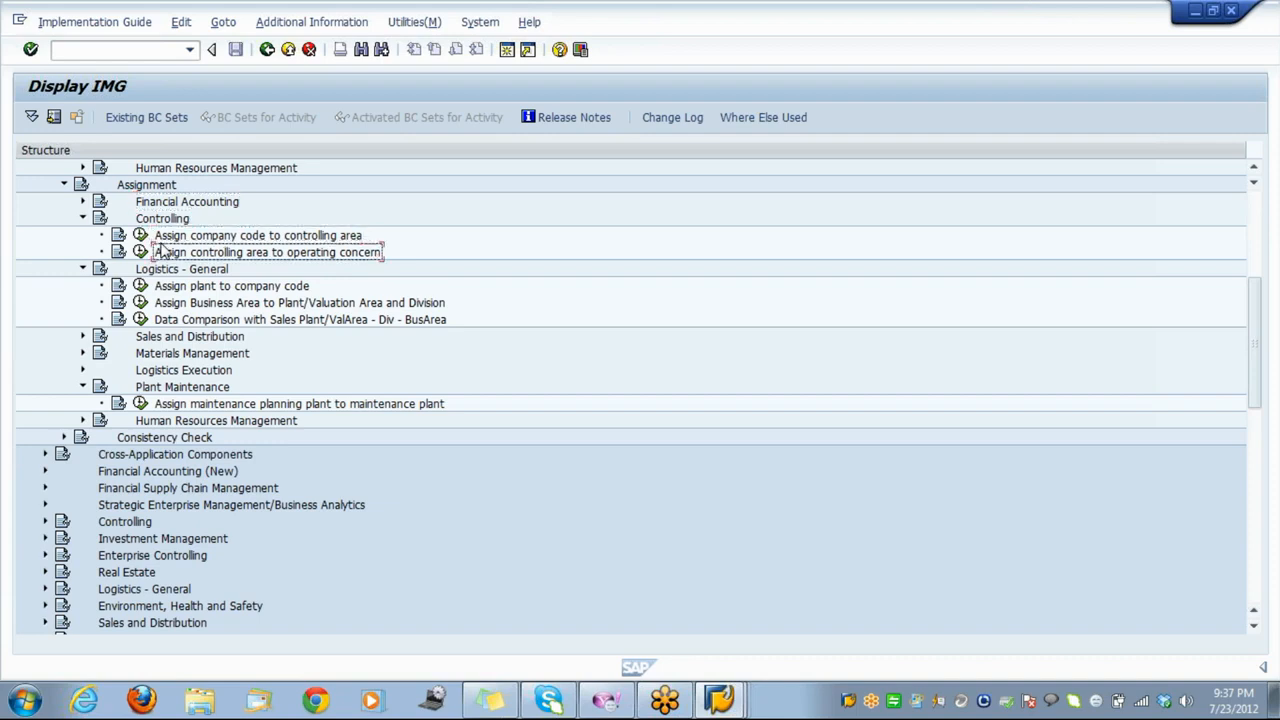
{"action": "key", "text": "Down"}
{"action": "key", "text": "Down"}
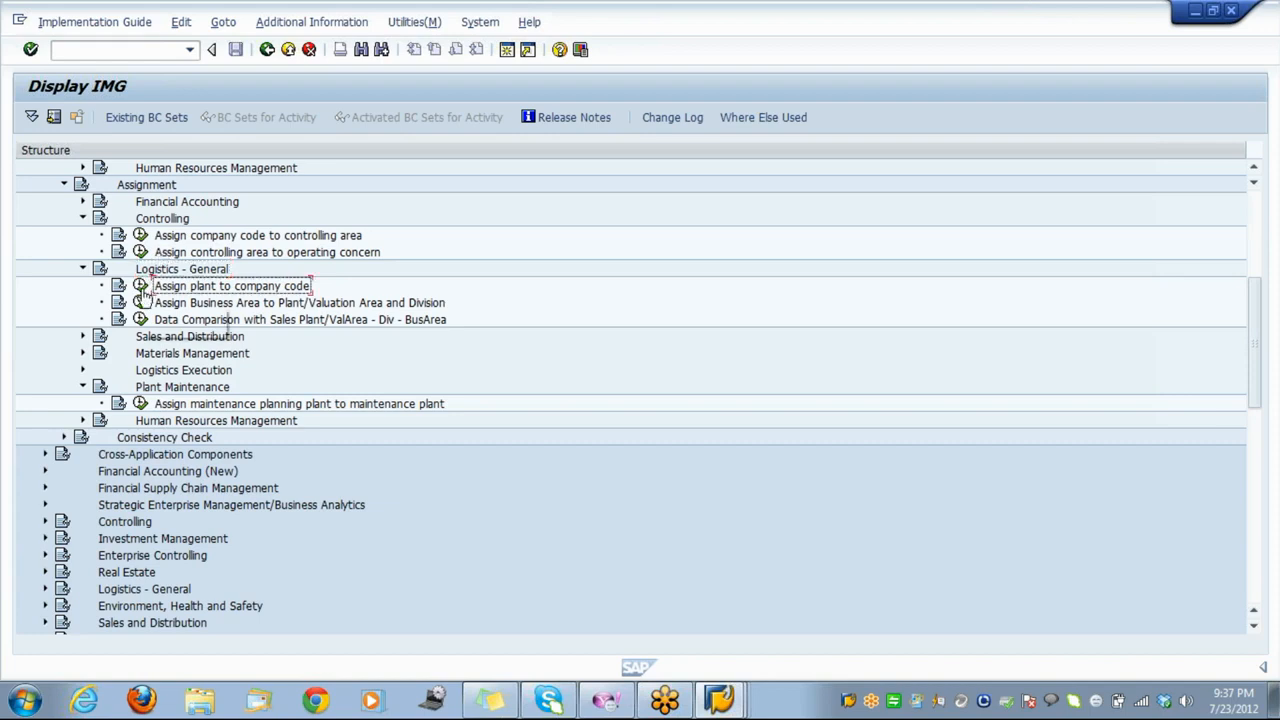
{"action": "left_click", "coordinate": [142, 287]}
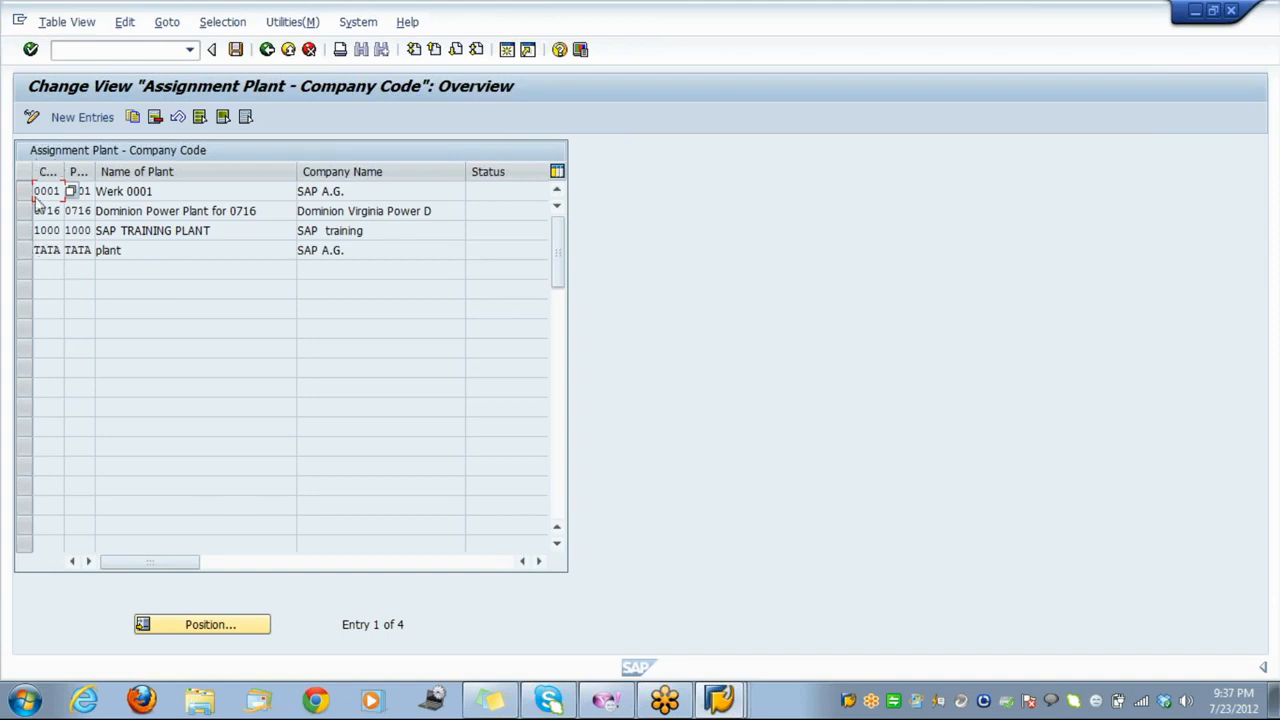
Delete the TATA entry from the plant to company code assignments and confirm the deletion despite its valuation grouping code.
{"action": "left_click", "coordinate": [33, 251]}
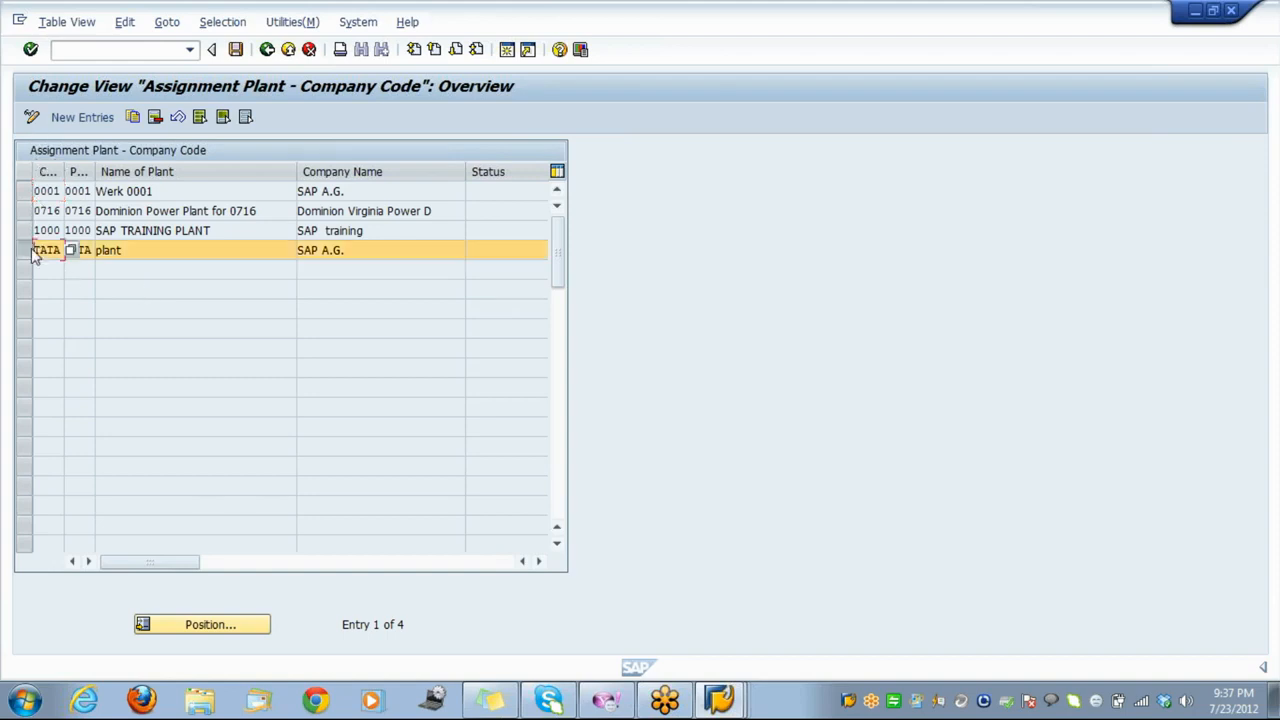
{"action": "left_click", "coordinate": [36, 126]}
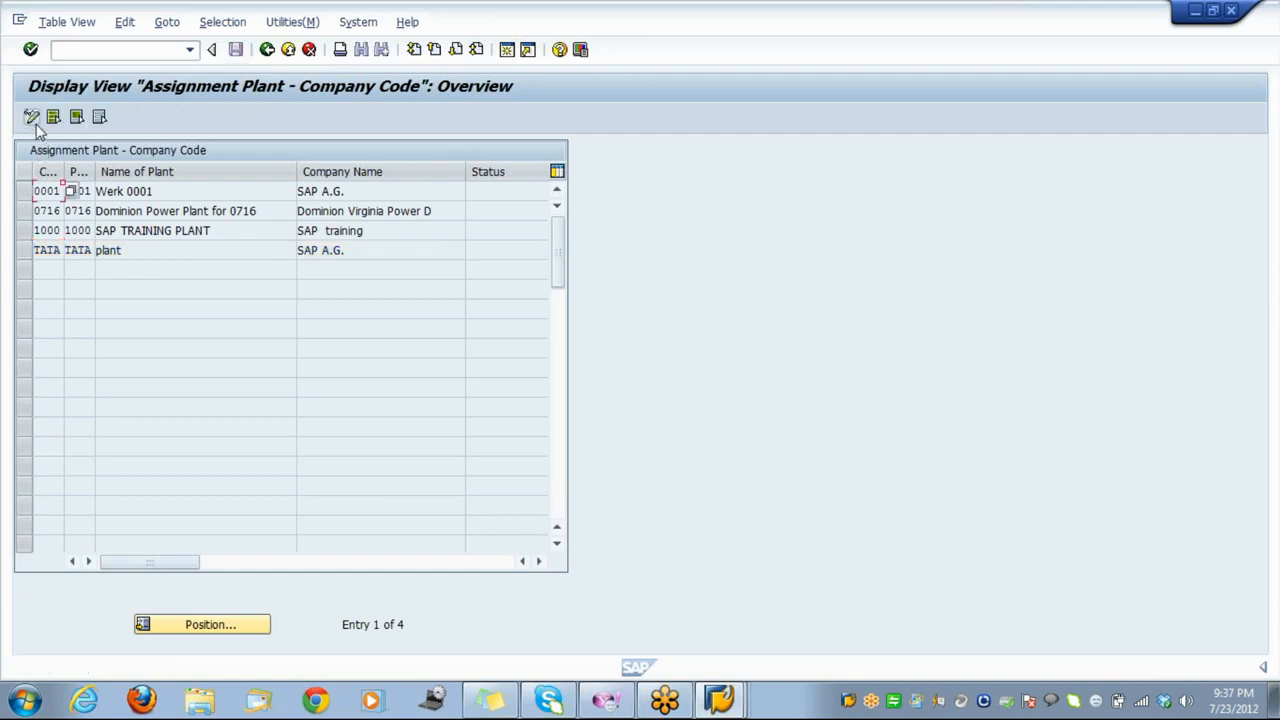
{"action": "left_click", "coordinate": [66, 250]}
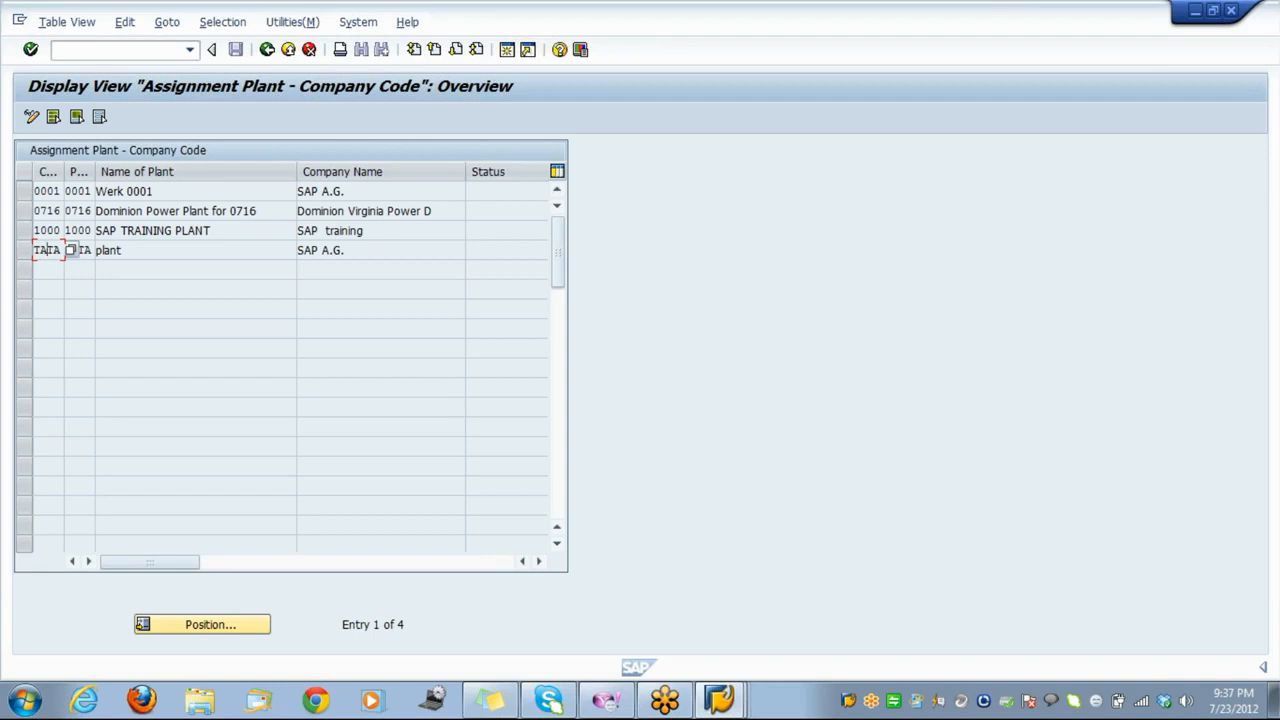
{"action": "left_click", "coordinate": [31, 118]}
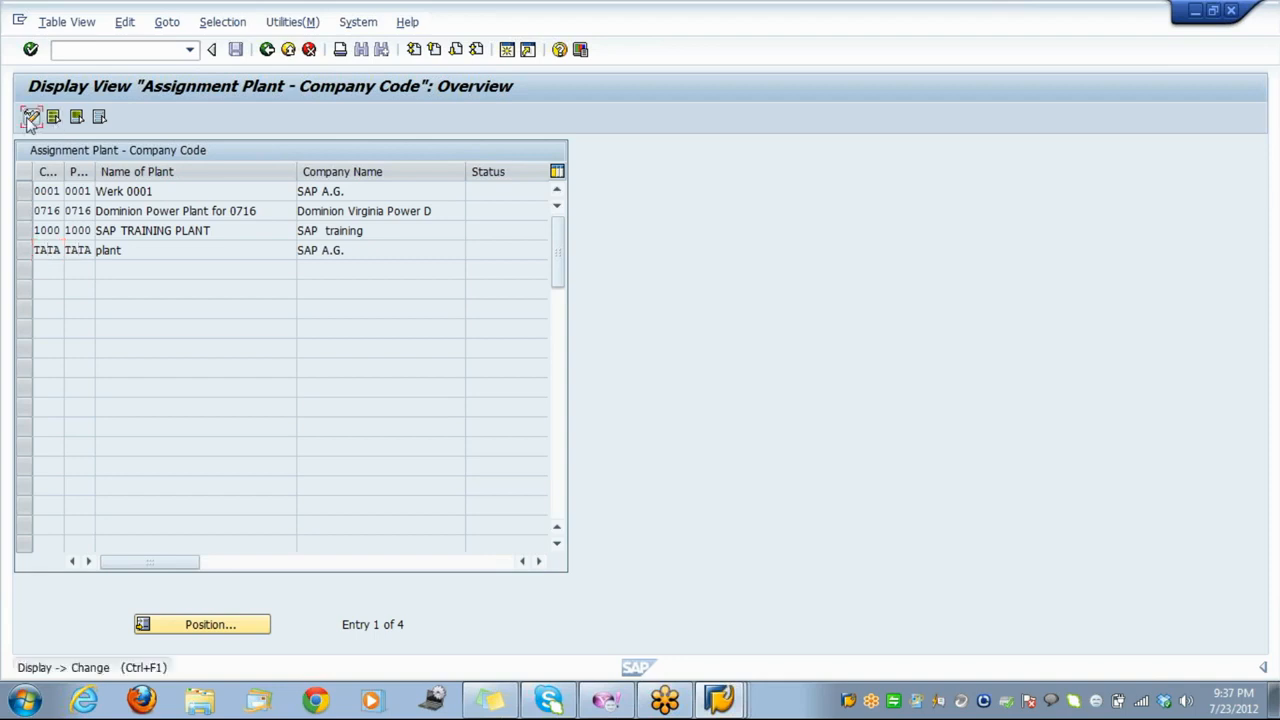
{"action": "left_click", "coordinate": [26, 252]}
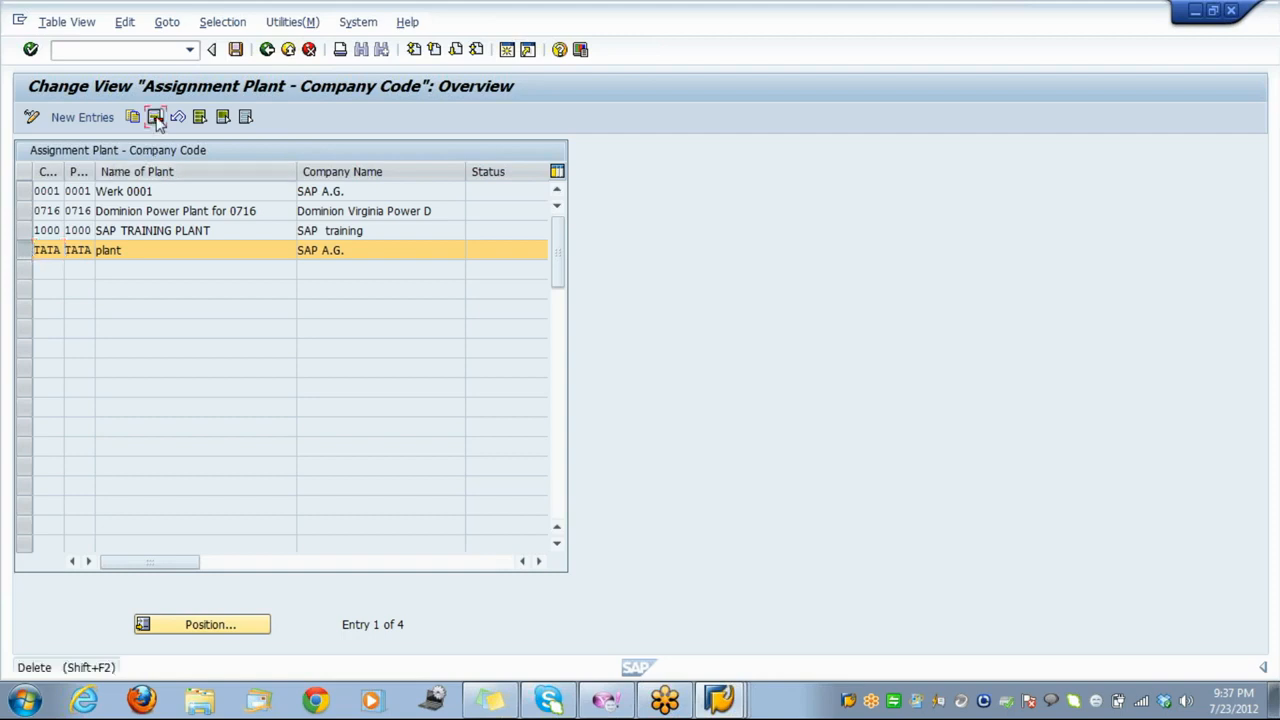
{"action": "left_click", "coordinate": [156, 117]}
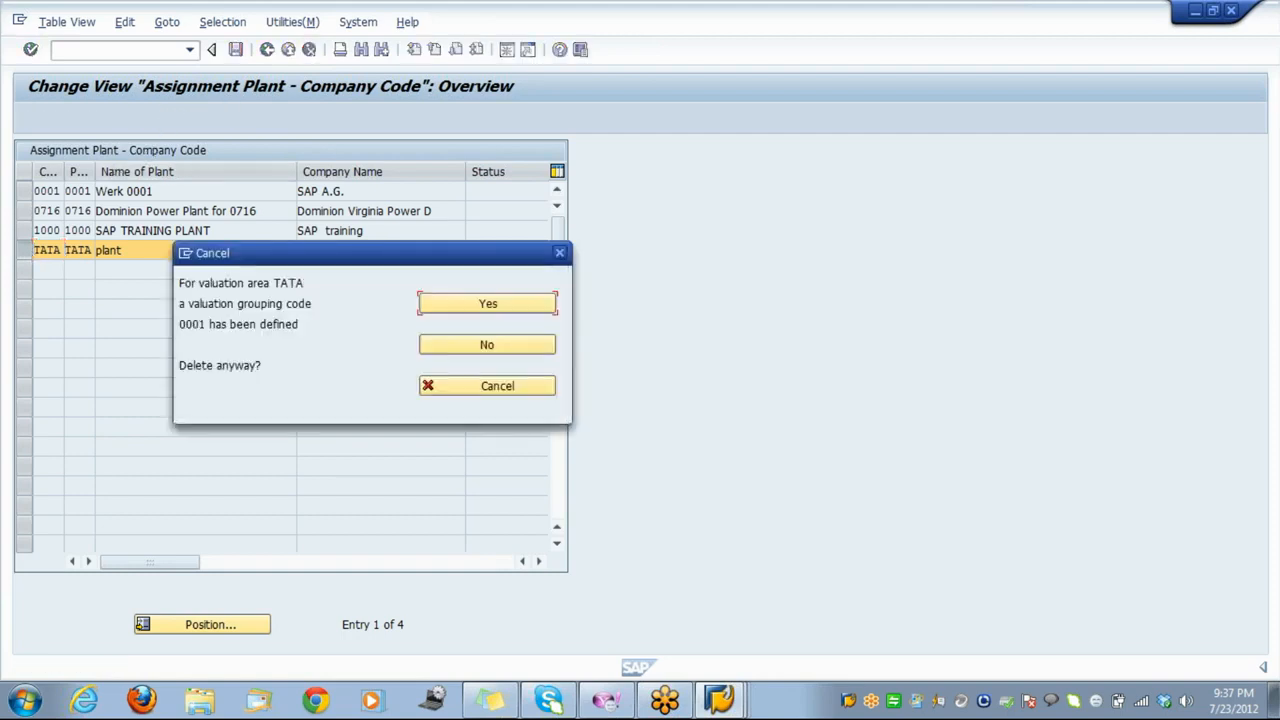
{"action": "left_click", "coordinate": [470, 314]}
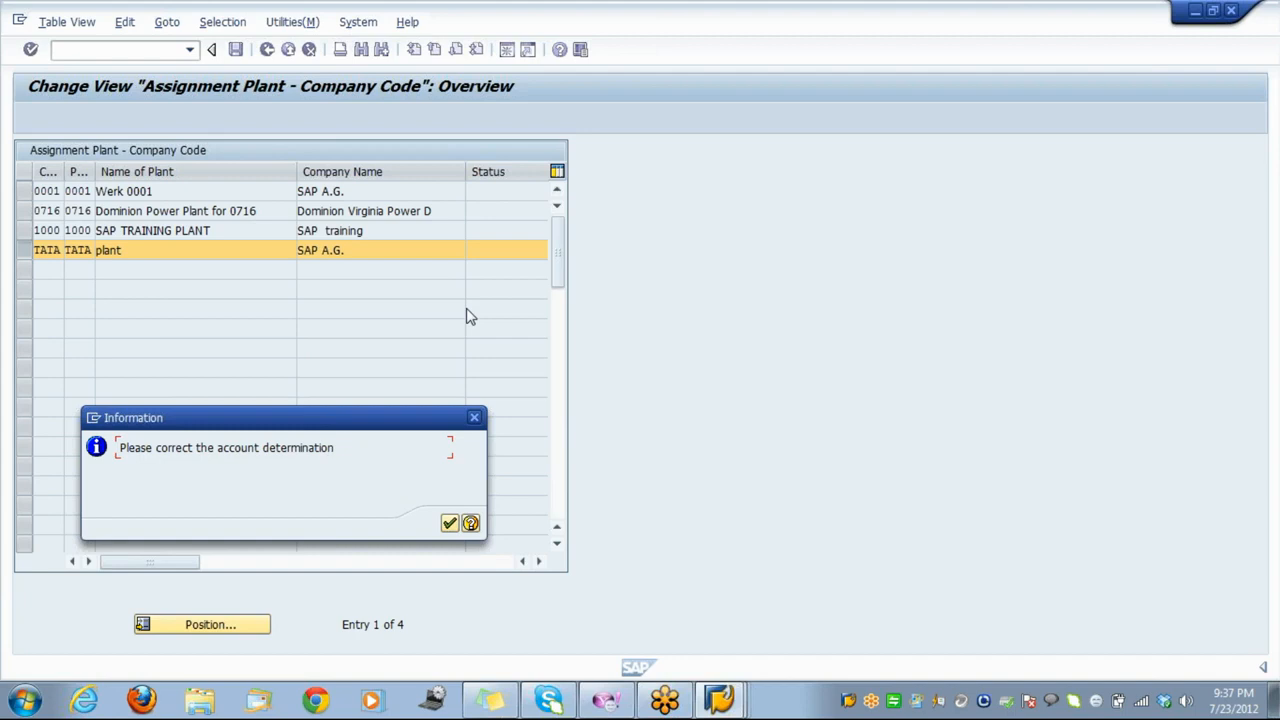
{"action": "left_click", "coordinate": [449, 524]}
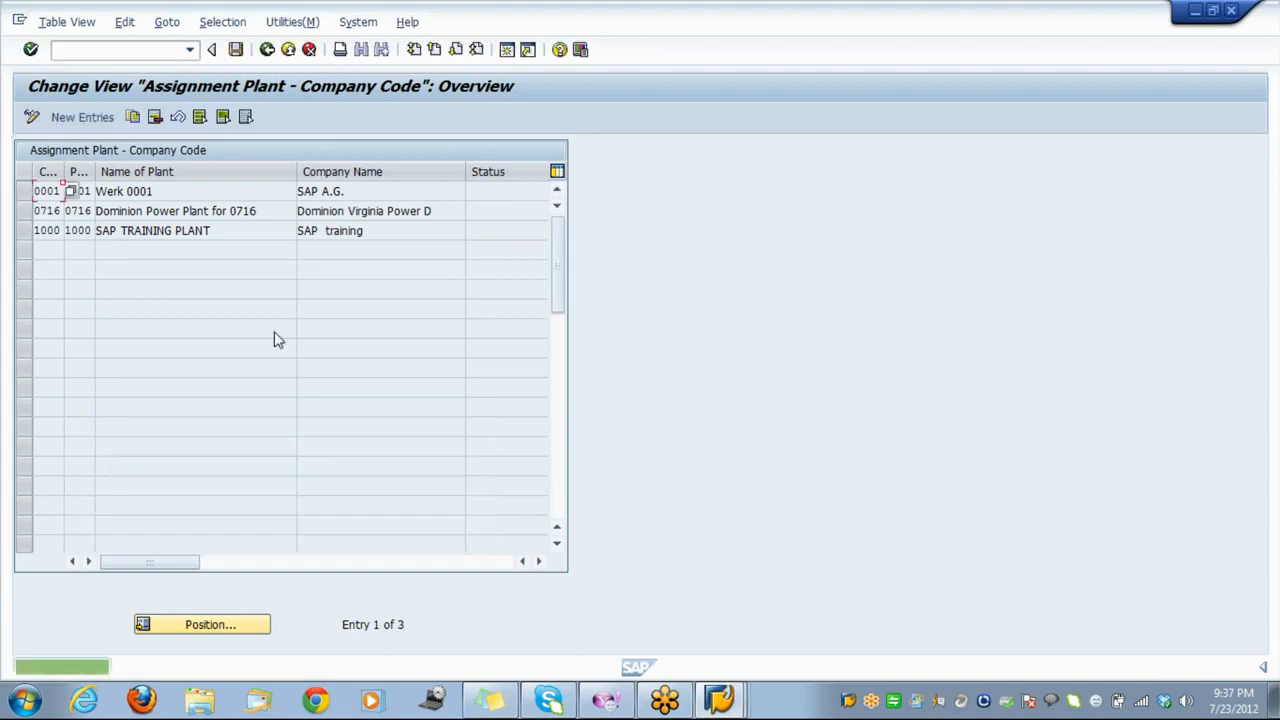
Add a new entry assigning plant TATA to company code 0001, and accept the country difference notice.
{"action": "left_click", "coordinate": [72, 118]}
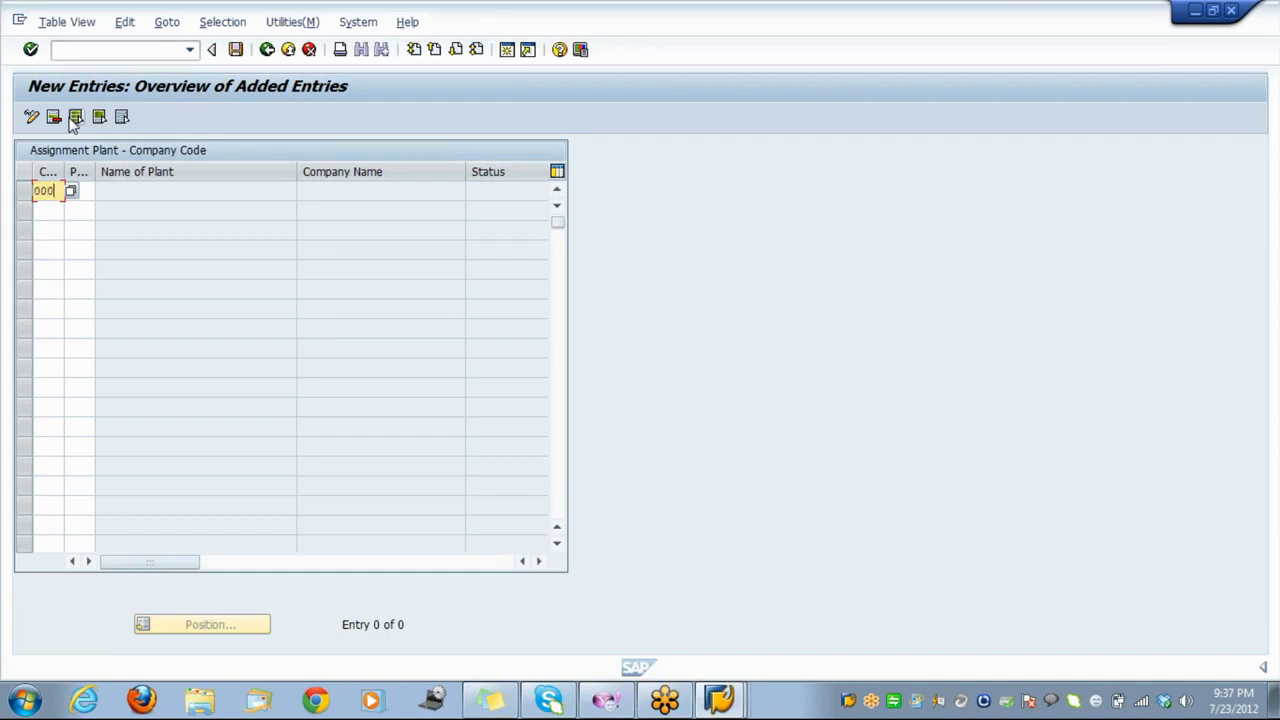
{"action": "key", "text": "Tab"}
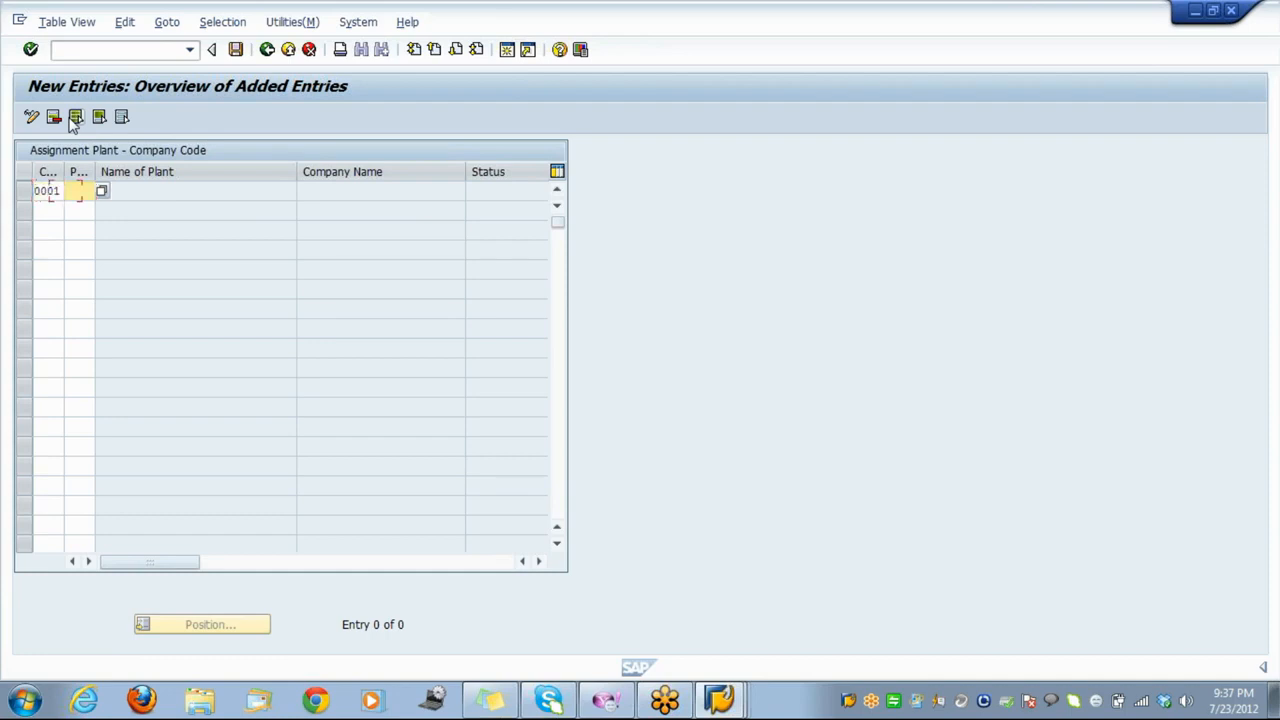
{"action": "type", "text": "tata"}
{"action": "key", "text": "Return"}
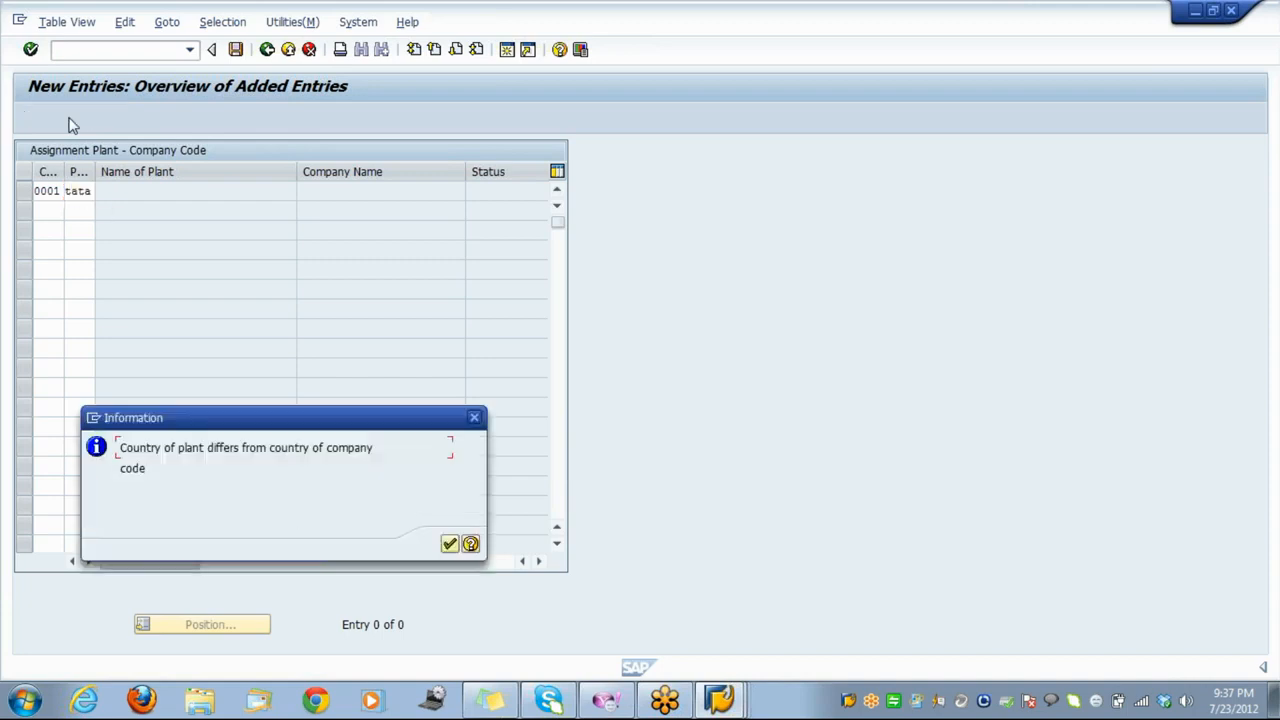
{"action": "left_click", "coordinate": [449, 543]}
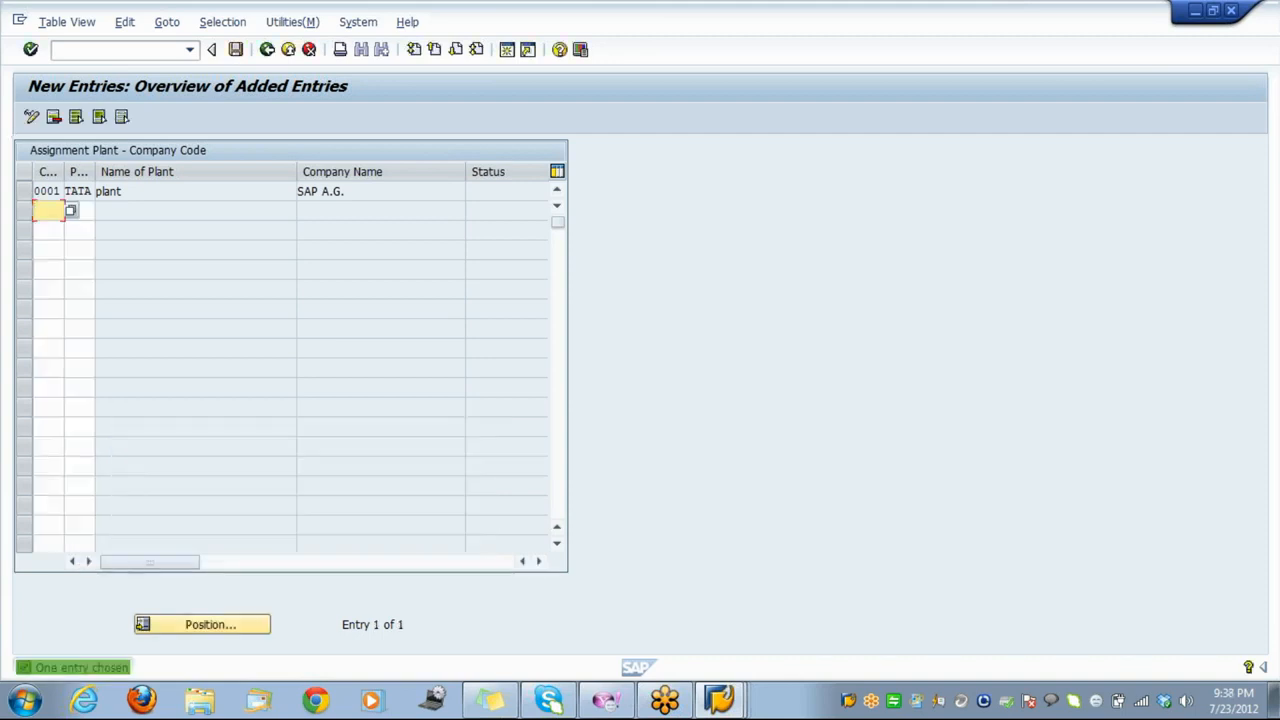
Save the plant assignment in customizing request ECCK900021 and return to the IMG structure, saving the changes on exit.
{"action": "left_click", "coordinate": [237, 50]}
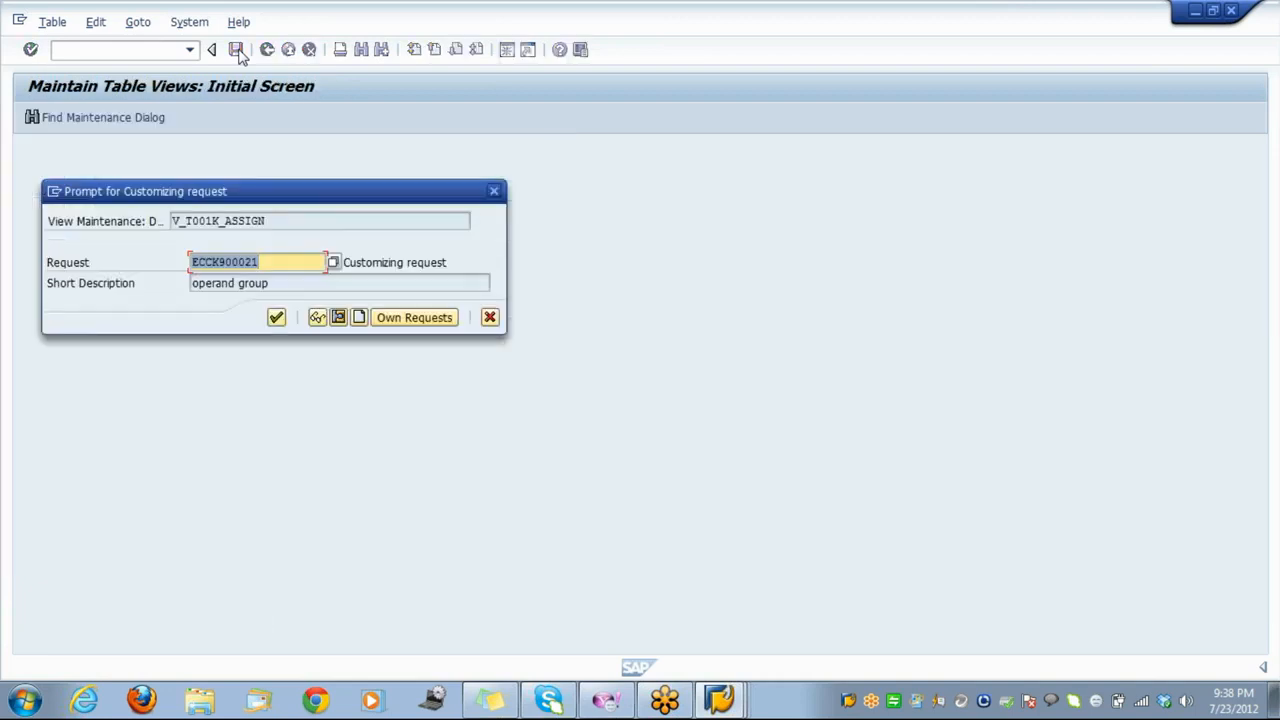
{"action": "left_click", "coordinate": [276, 318]}
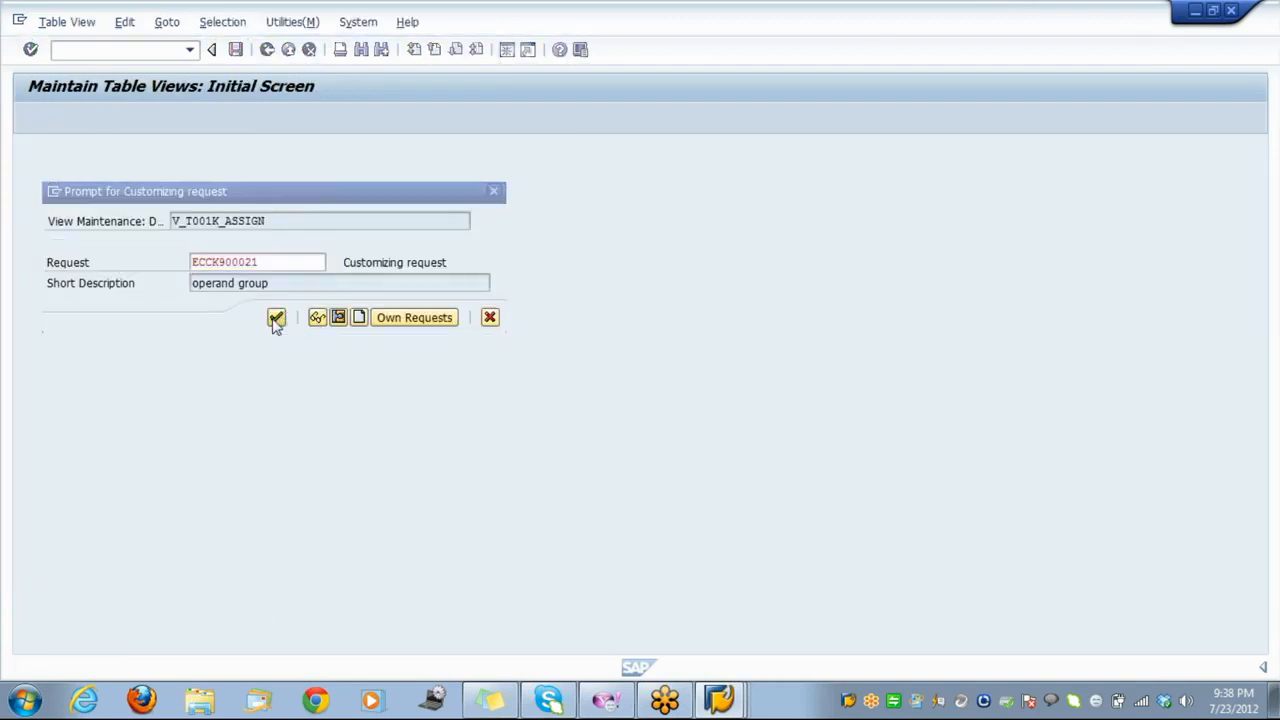
{"action": "left_click", "coordinate": [270, 50]}
{"action": "left_click", "coordinate": [268, 50]}
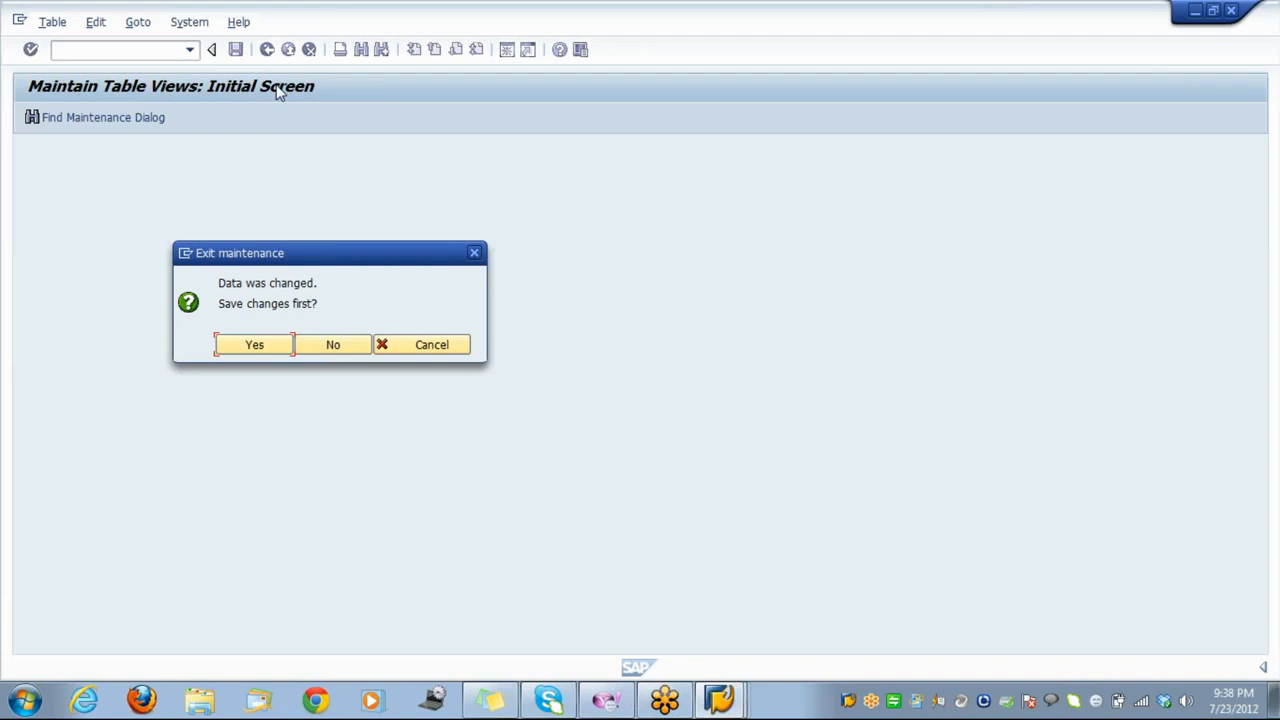
{"action": "left_click", "coordinate": [280, 350]}
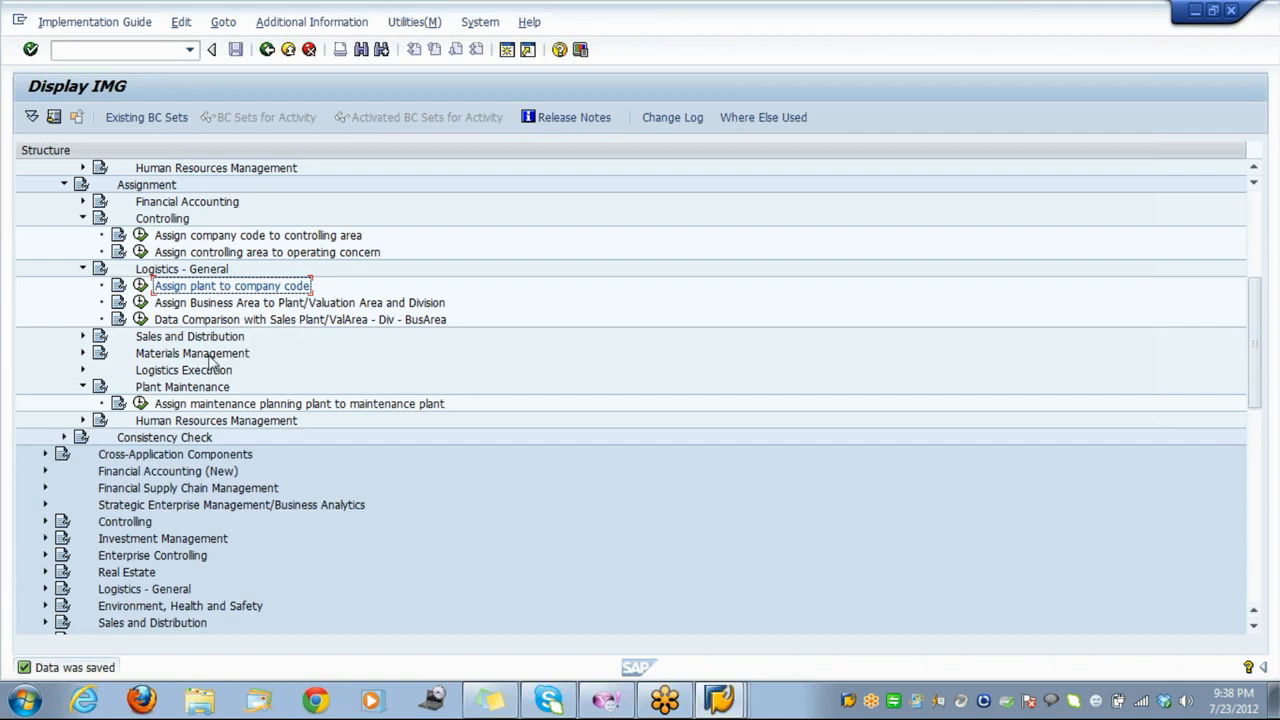
Assign the TATA sales organization to company code 0001 under Sales and Distribution, saving it in customizing request ECCK900021.
{"action": "double_click", "coordinate": [178, 340]}
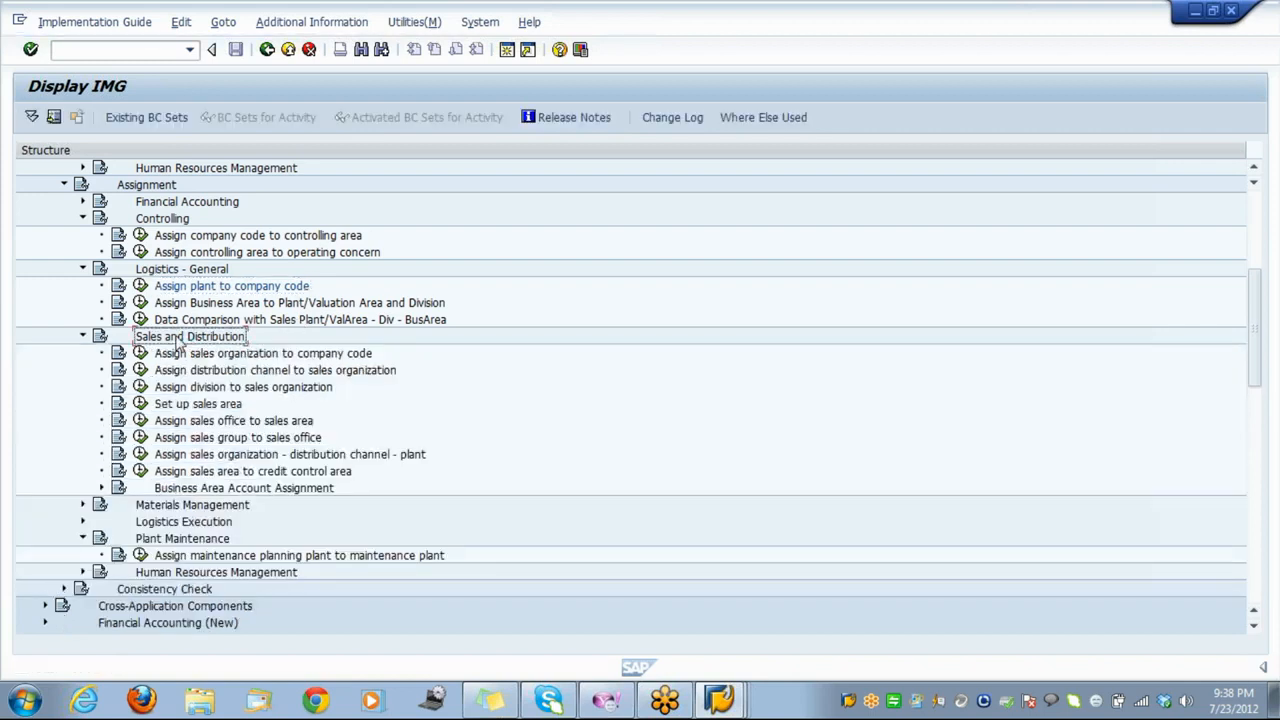
{"action": "left_click", "coordinate": [142, 356]}
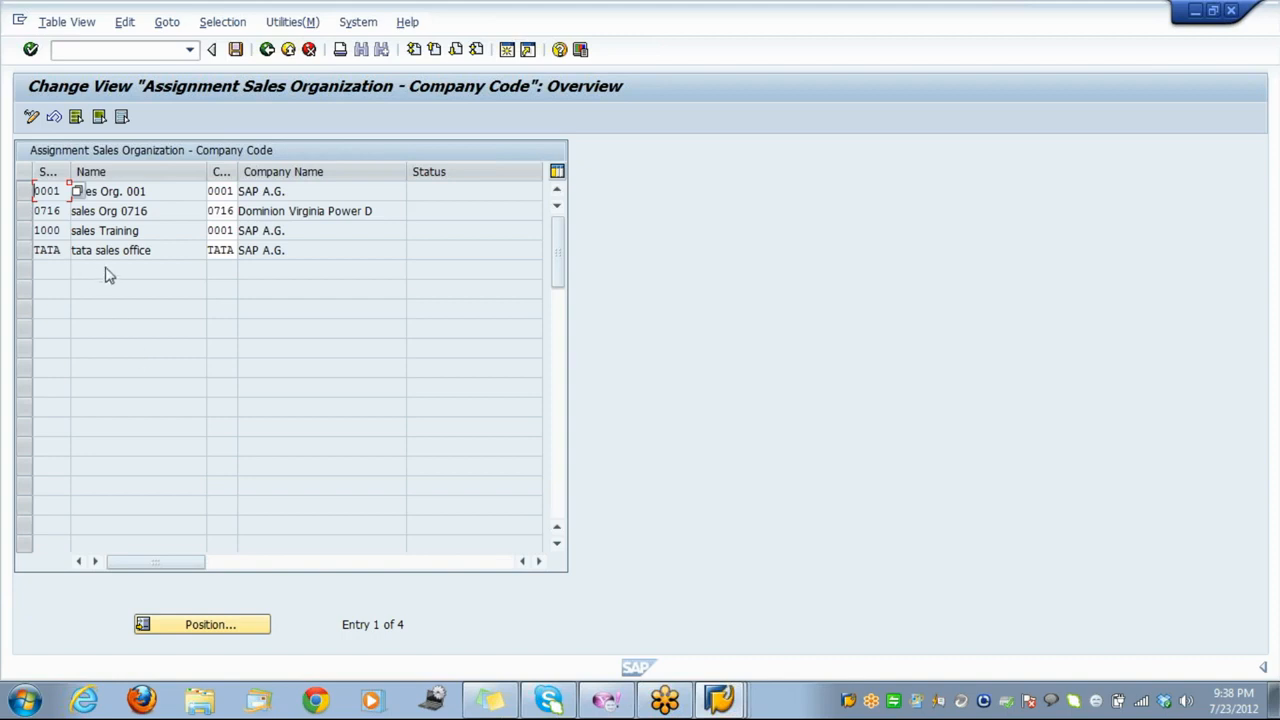
{"action": "double_click", "coordinate": [241, 249]}
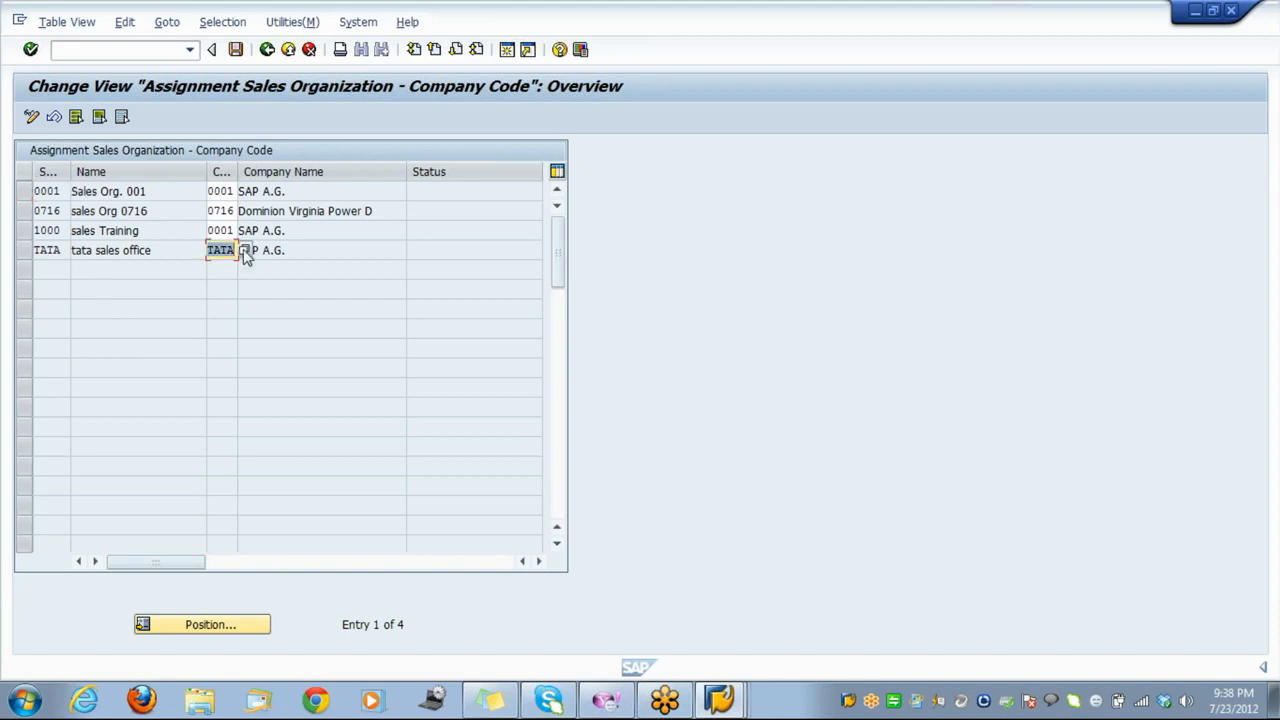
{"action": "type", "text": "0001"}
{"action": "double_click", "coordinate": [241, 250]}
{"action": "left_click", "coordinate": [235, 50]}
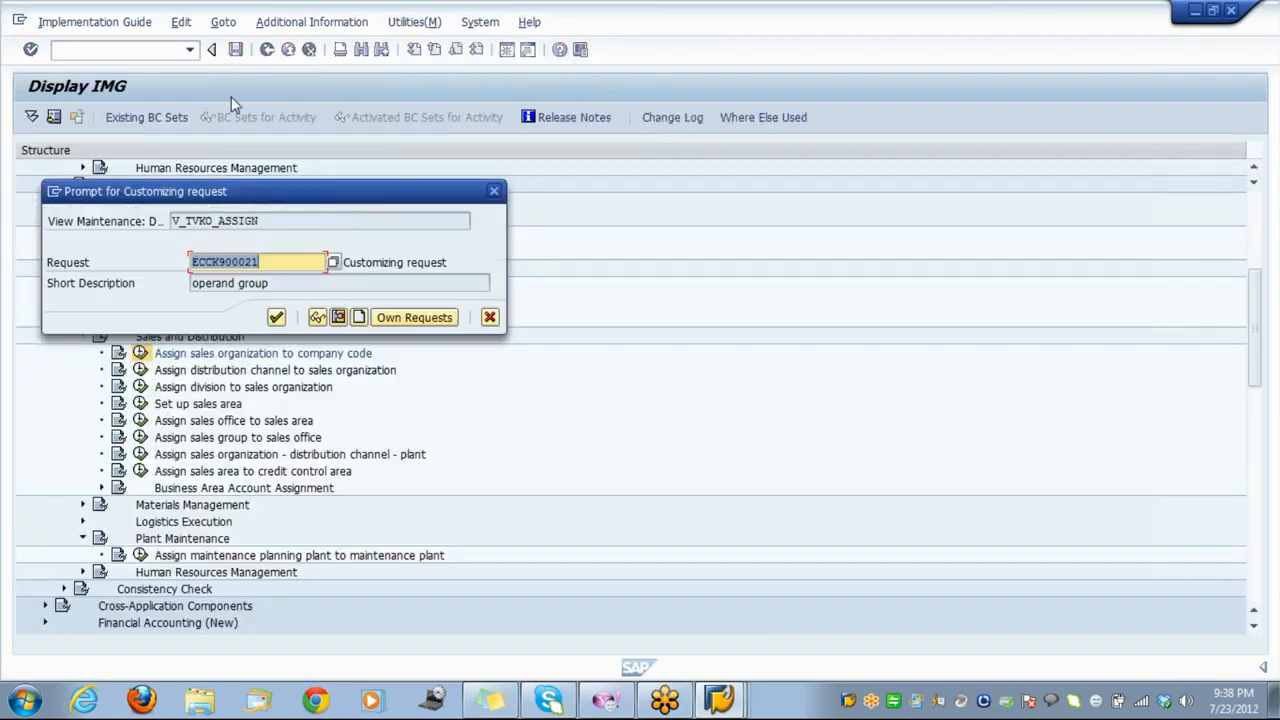
{"action": "left_click", "coordinate": [274, 319]}
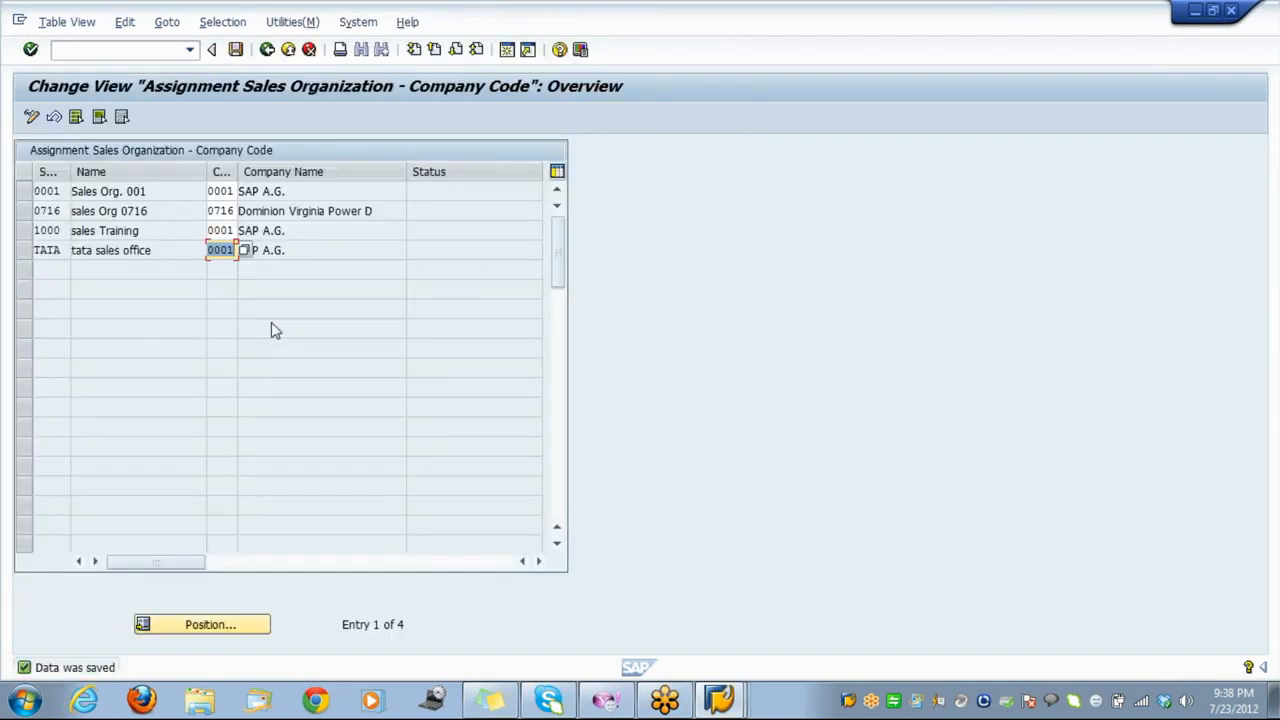
{"action": "left_click", "coordinate": [288, 50]}
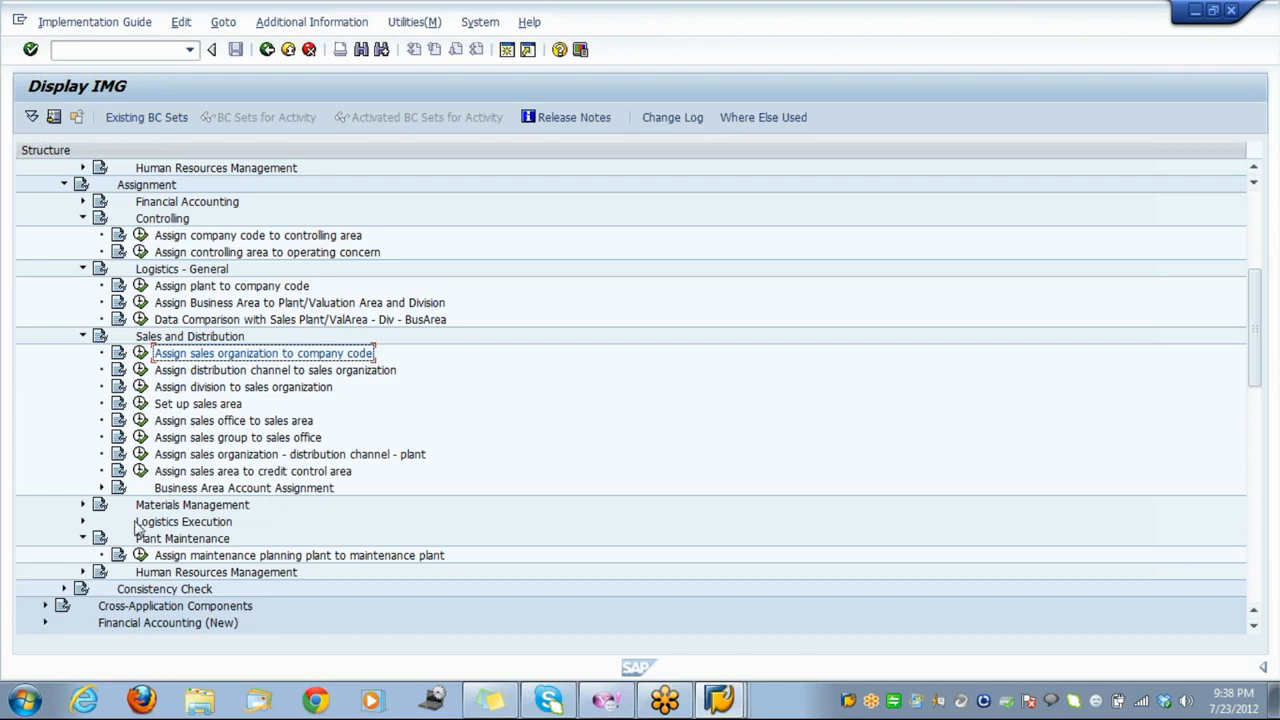
Assign maintenance planning plant TATA to maintenance plant TATA under Plant Maintenance, and save it in customizing request ECCK900021.
{"action": "left_click", "coordinate": [140, 555]}
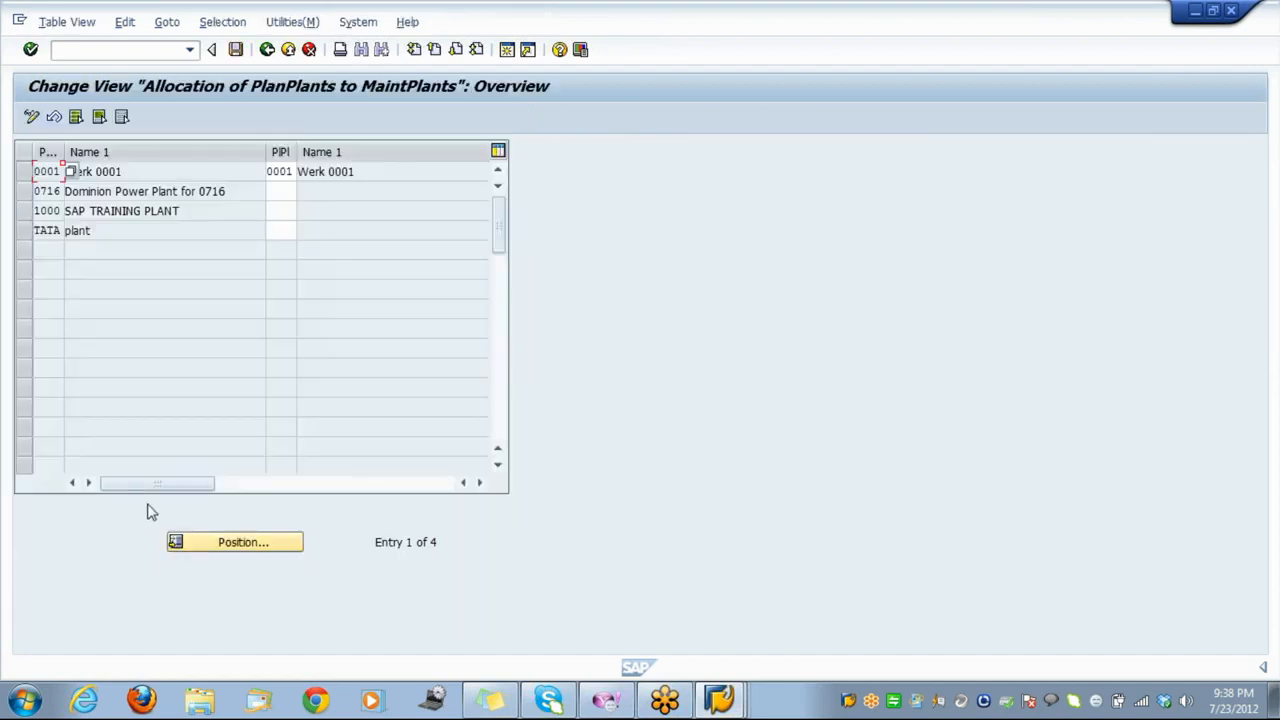
{"action": "left_click", "coordinate": [294, 230]}
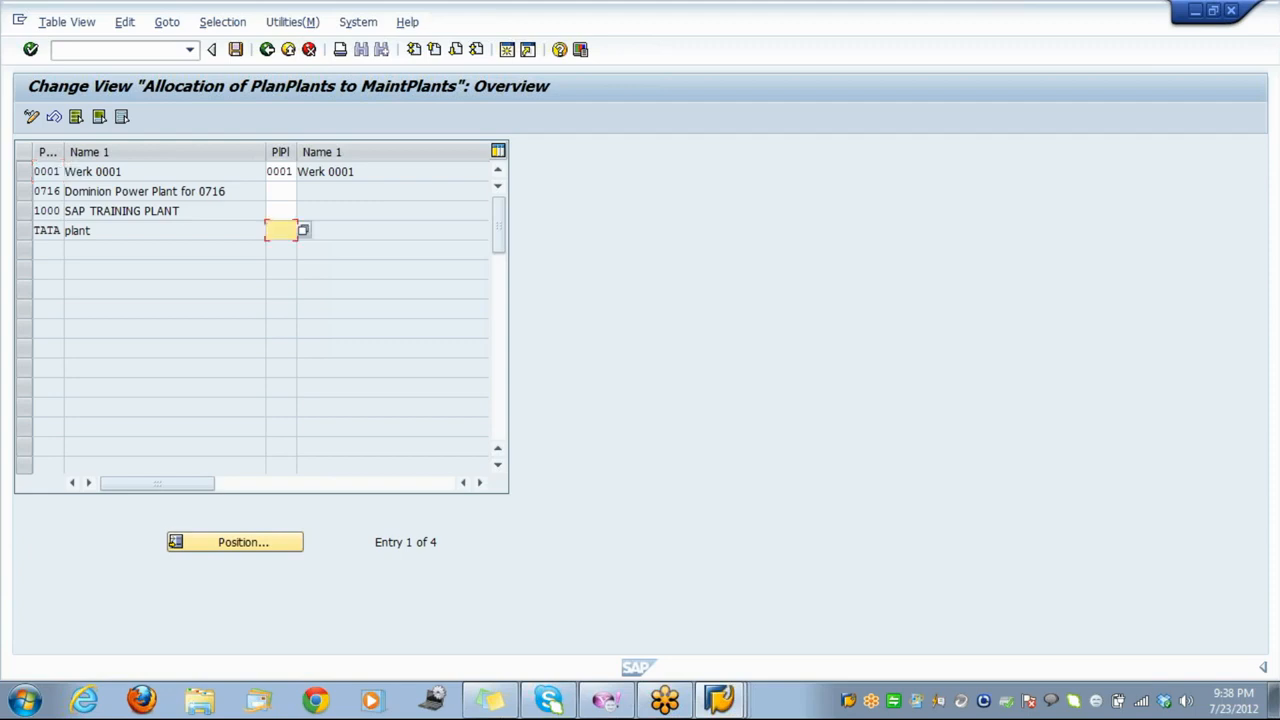
{"action": "type", "text": "tata"}
{"action": "key", "text": "Return"}
{"action": "left_click", "coordinate": [235, 49]}
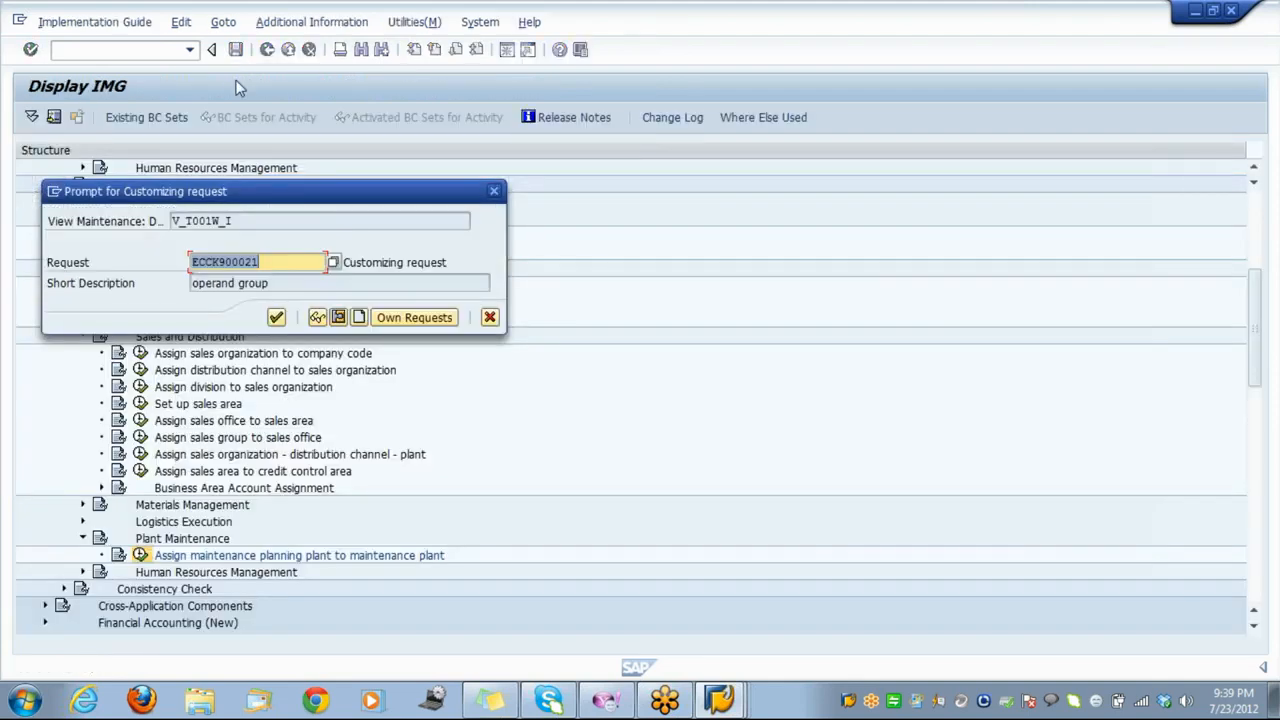
{"action": "left_click", "coordinate": [277, 318]}
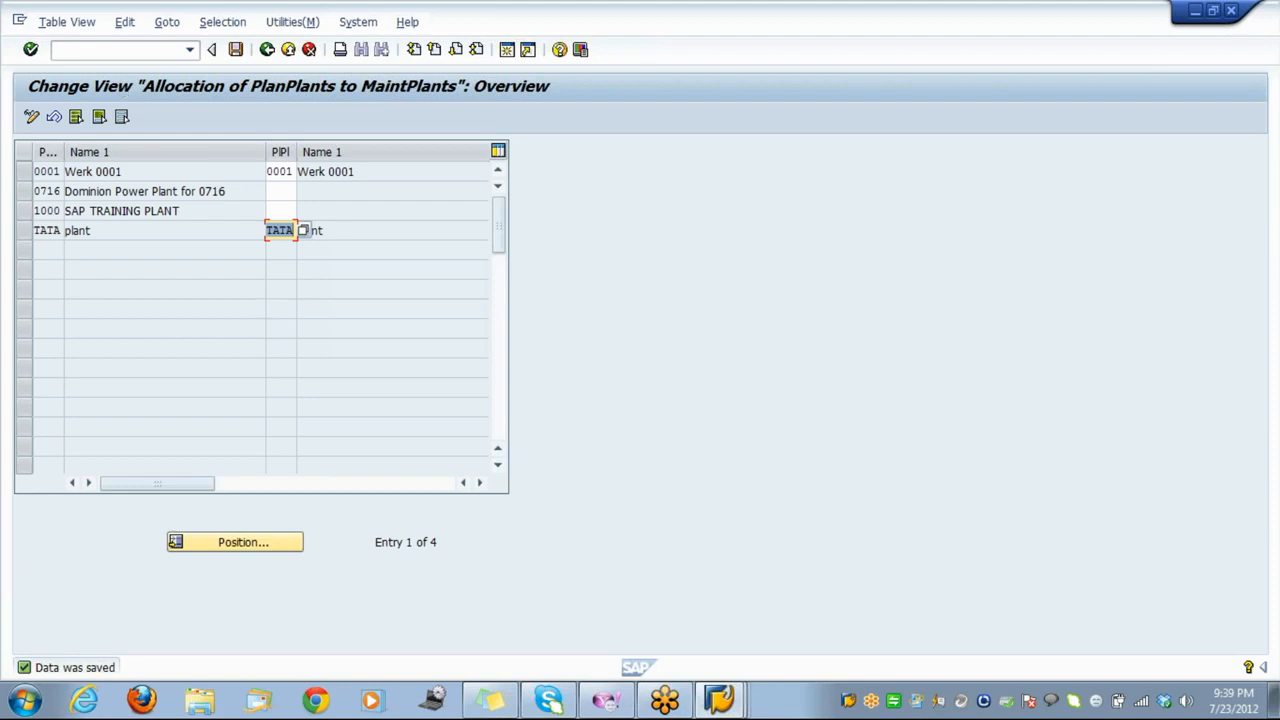
Switch to the Create Connection Object session and restart the transaction to begin a new connection object.
{"action": "left_click", "coordinate": [720, 698]}
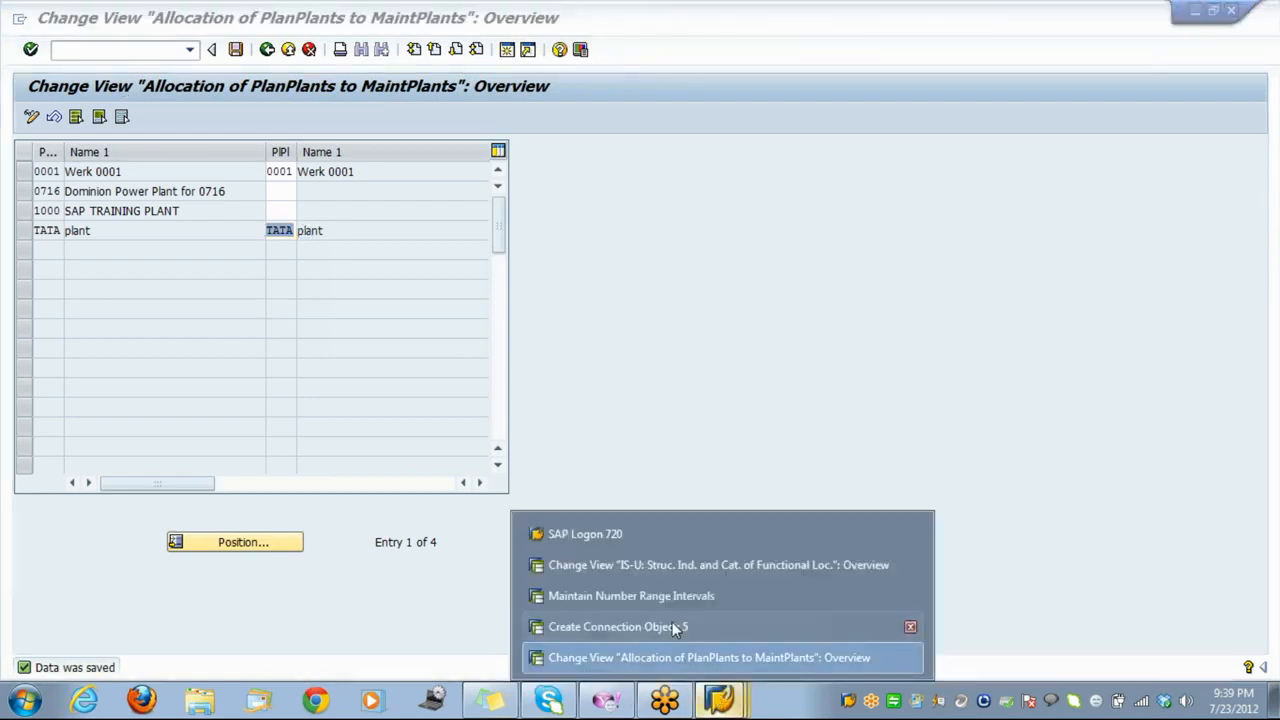
{"action": "left_click", "coordinate": [909, 626]}
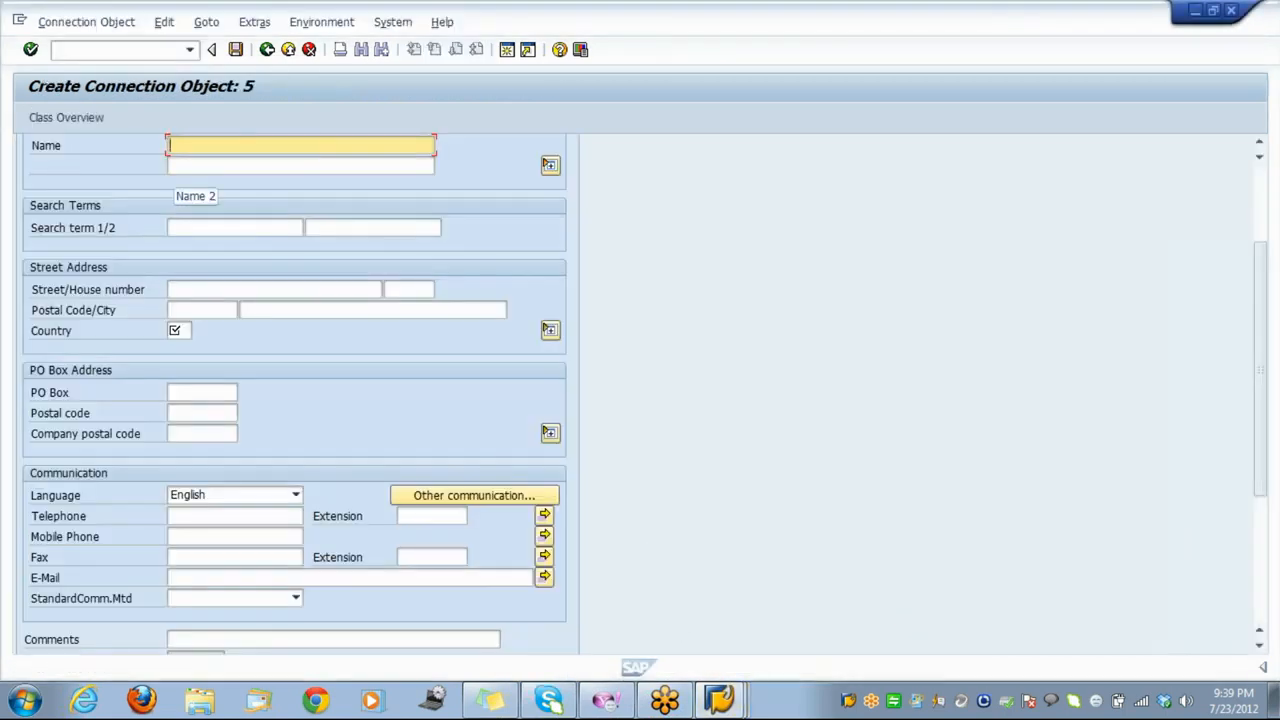
{"action": "left_click", "coordinate": [138, 51]}
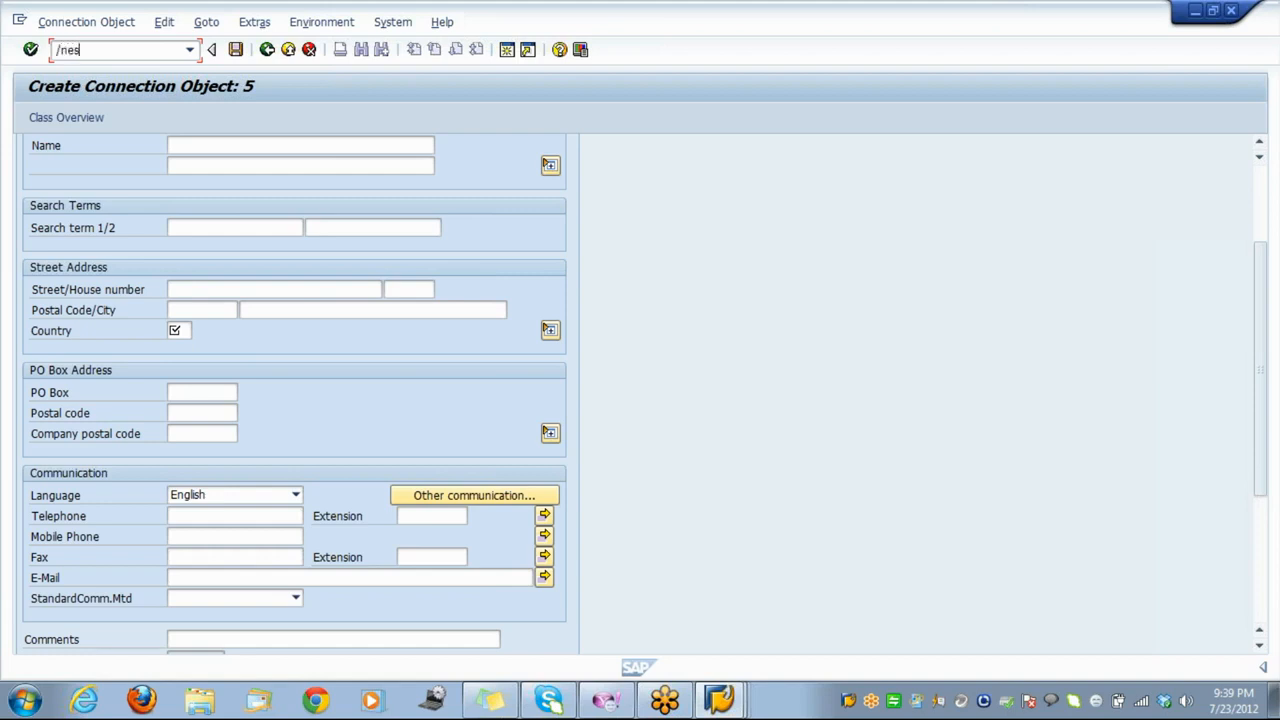
{"action": "key", "text": "Return"}
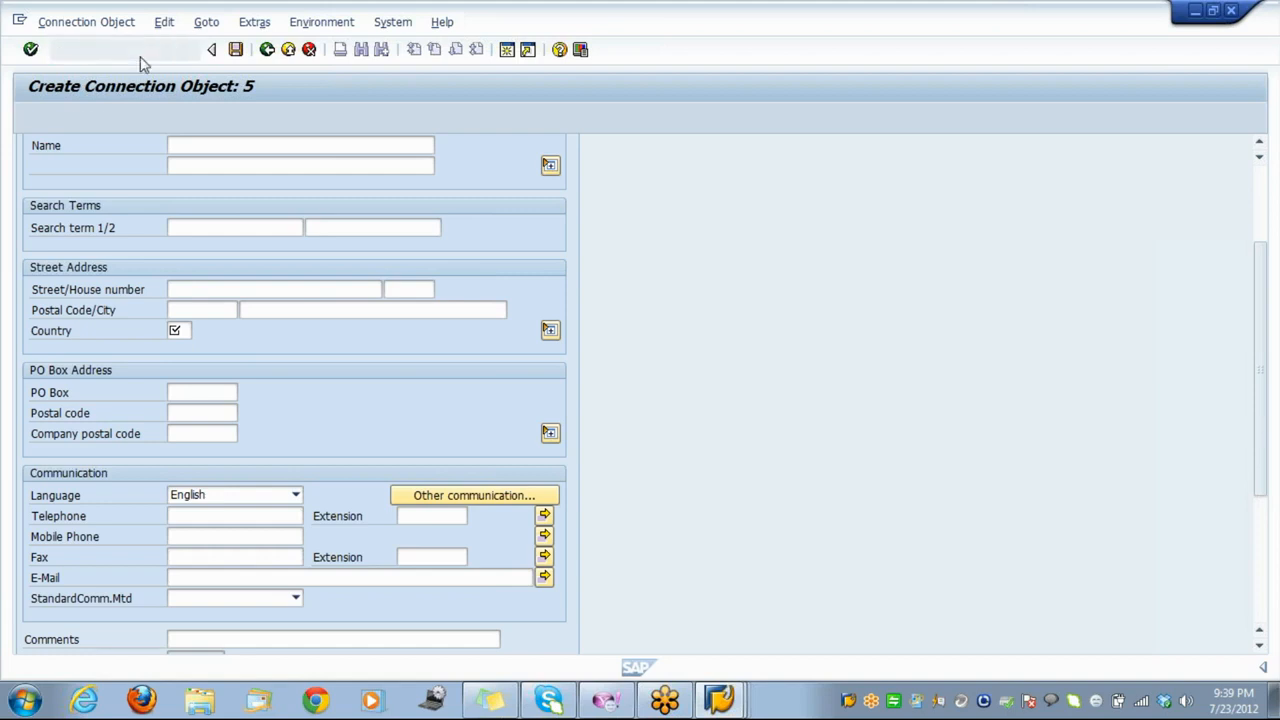
{"action": "key", "text": "Return"}
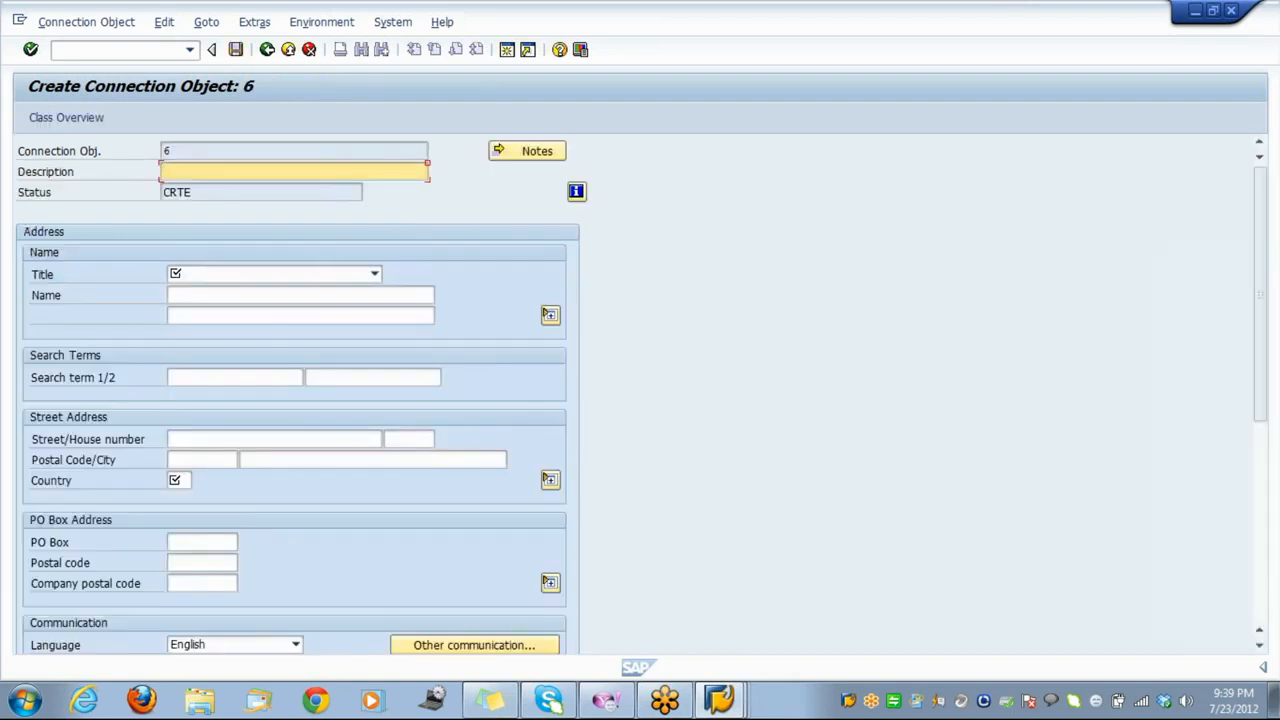
Set the new connection object's description to kolakata and its title to Dr.
{"action": "type", "text": "kolakata"}
{"action": "left_click", "coordinate": [248, 277]}
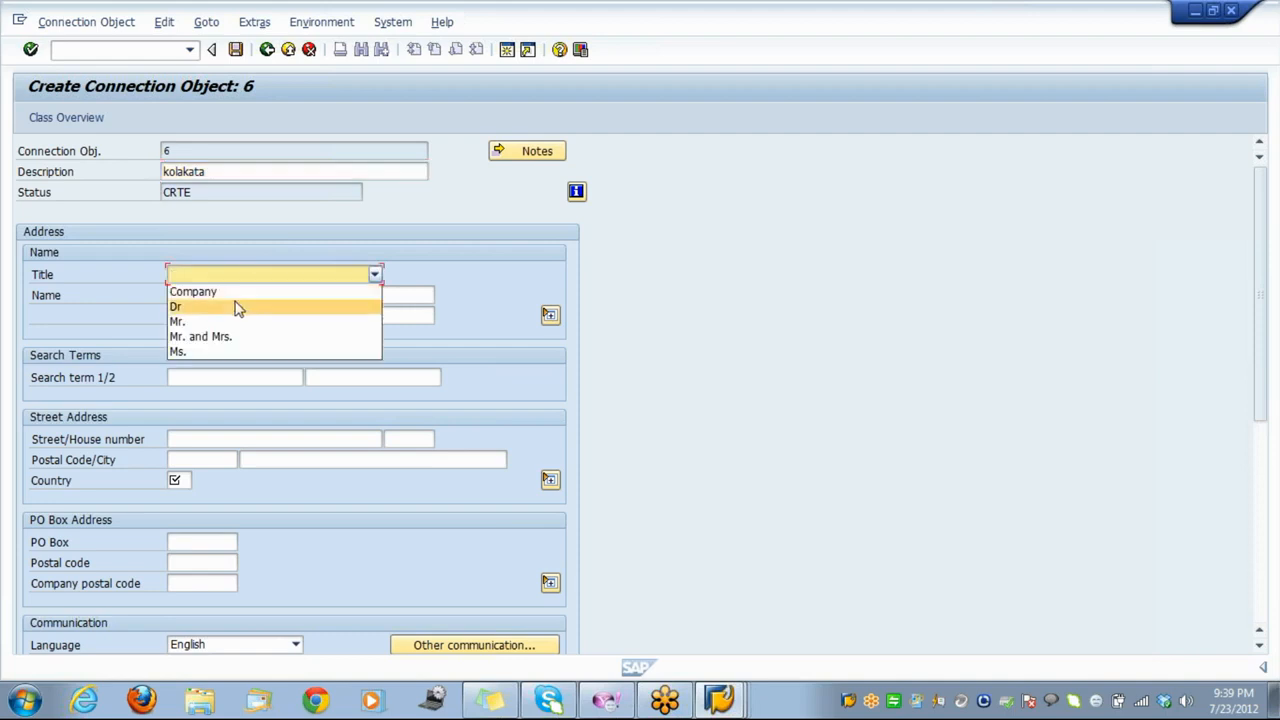
{"action": "left_click", "coordinate": [236, 307]}
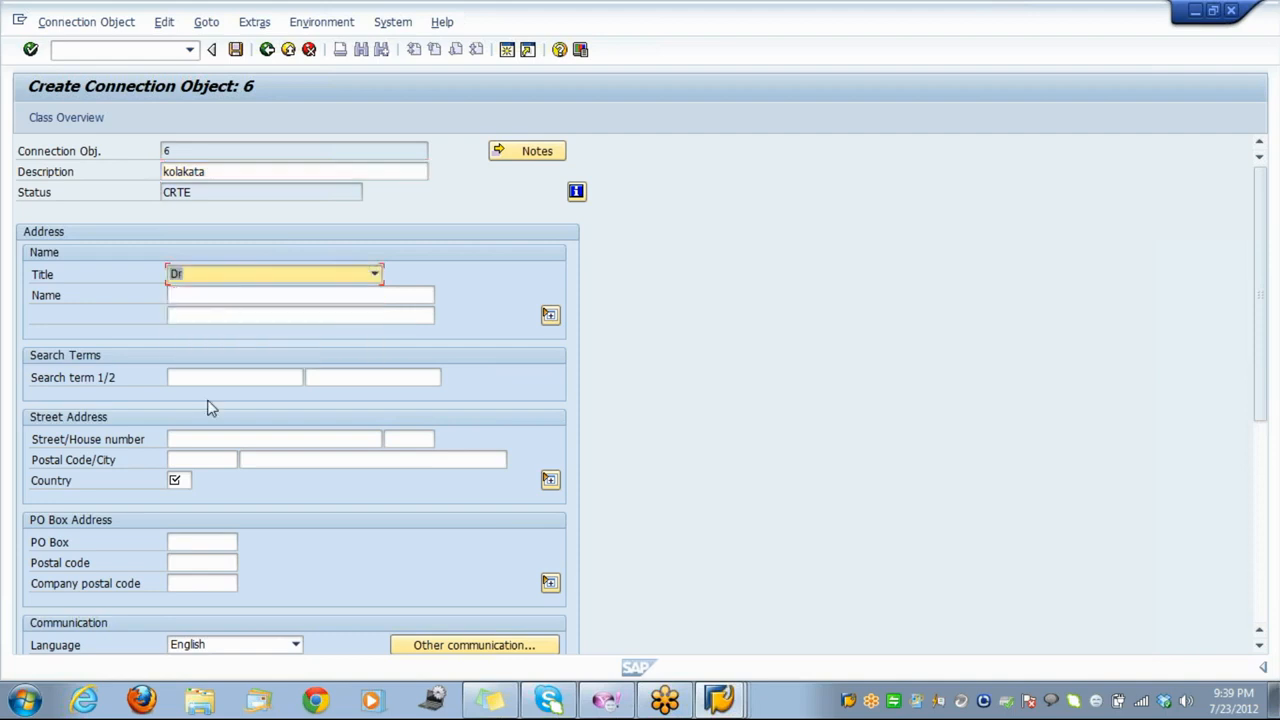
Set the connection object's country to in within the street address and advance to the attributes section.
{"action": "left_click", "coordinate": [178, 481]}
{"action": "type", "text": "in"}
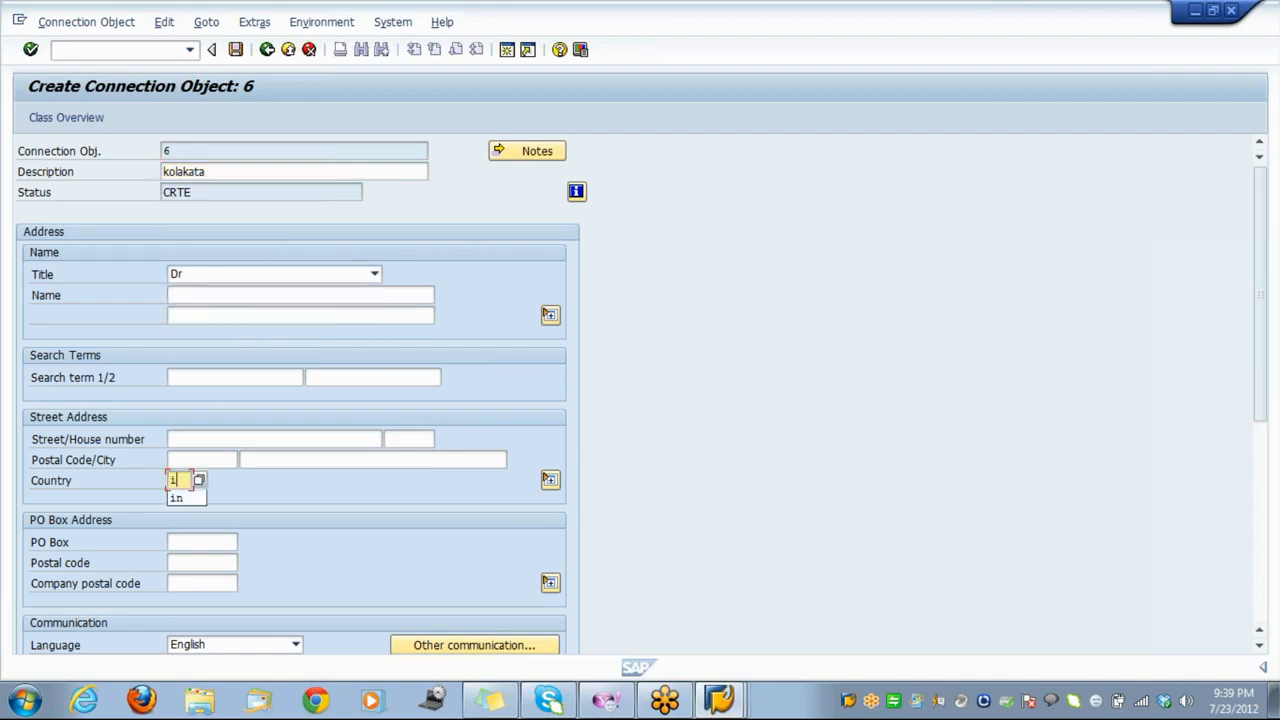
{"action": "key", "text": "Tab"}
{"action": "key", "text": "Tab"}
{"action": "key", "text": "Tab"}
{"action": "key", "text": "Tab"}
{"action": "key", "text": "Tab"}
{"action": "key", "text": "Tab"}
{"action": "key", "text": "Tab"}
{"action": "key", "text": "Tab"}
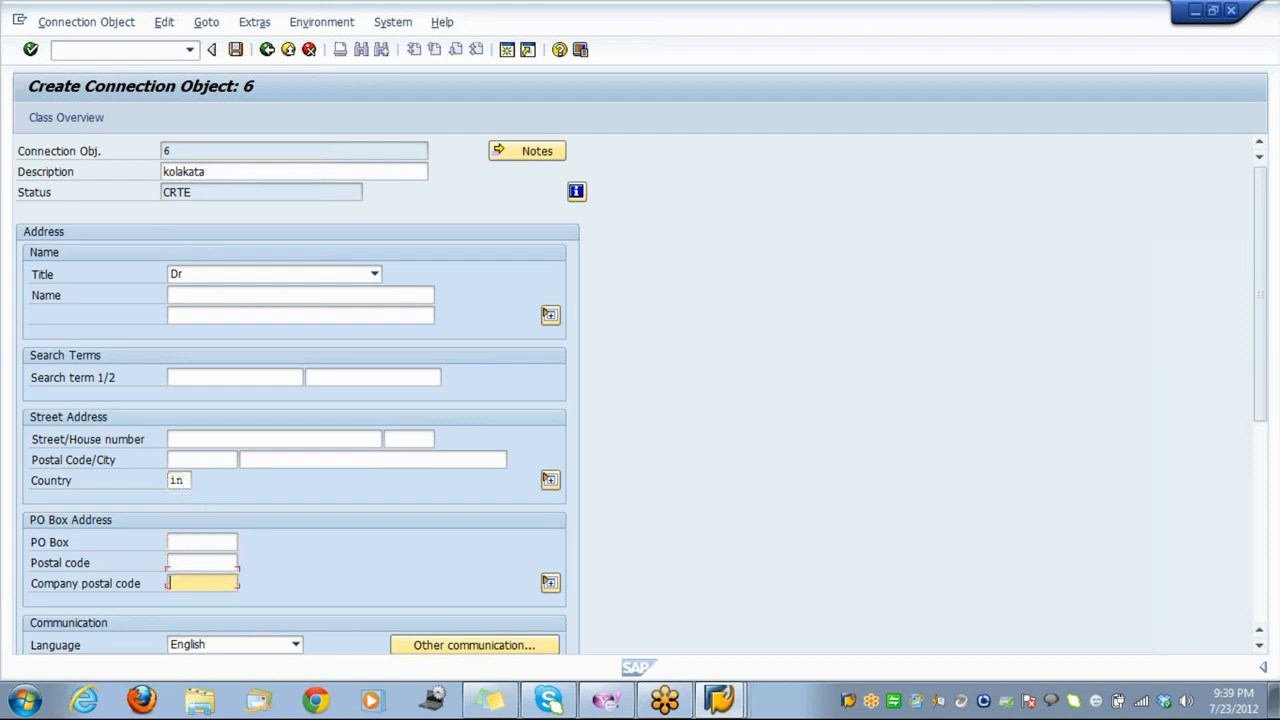
{"action": "key", "text": "Tab"}
{"action": "key", "text": "Tab"}
{"action": "key", "text": "Tab"}
{"action": "key", "text": "Tab"}
{"action": "key", "text": "Tab"}
{"action": "key", "text": "Tab"}
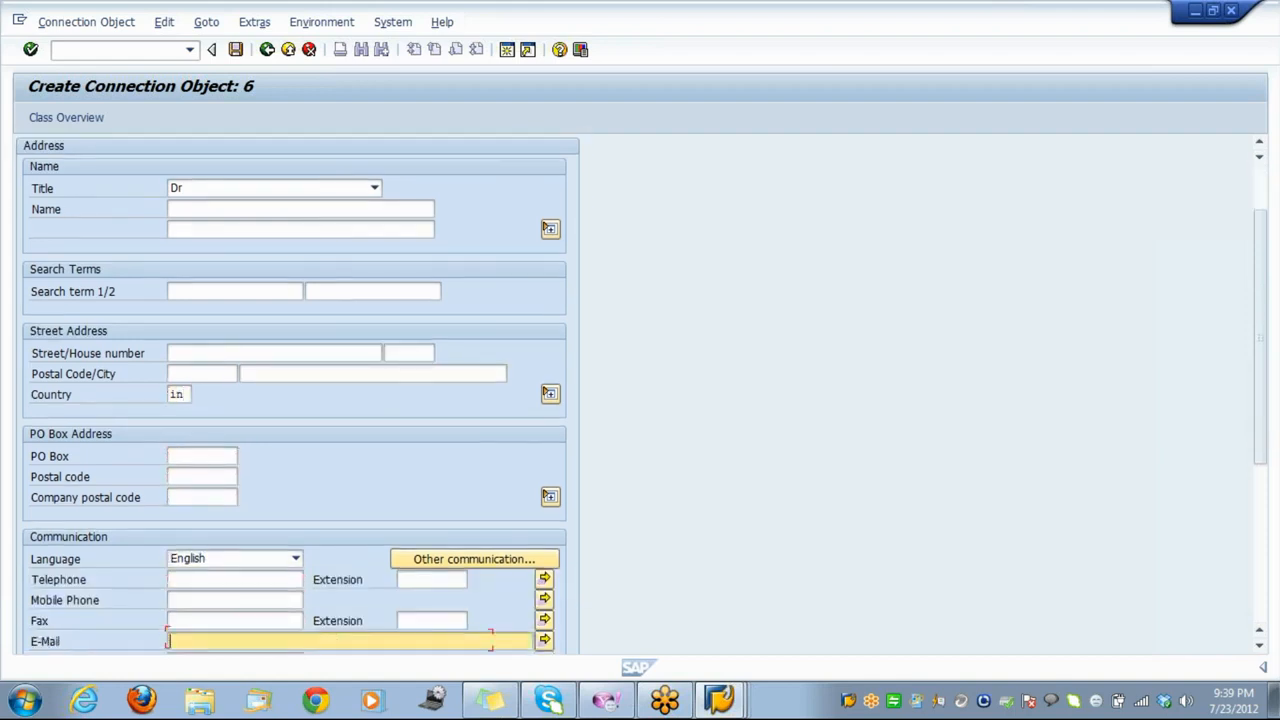
{"action": "key", "text": "Tab"}
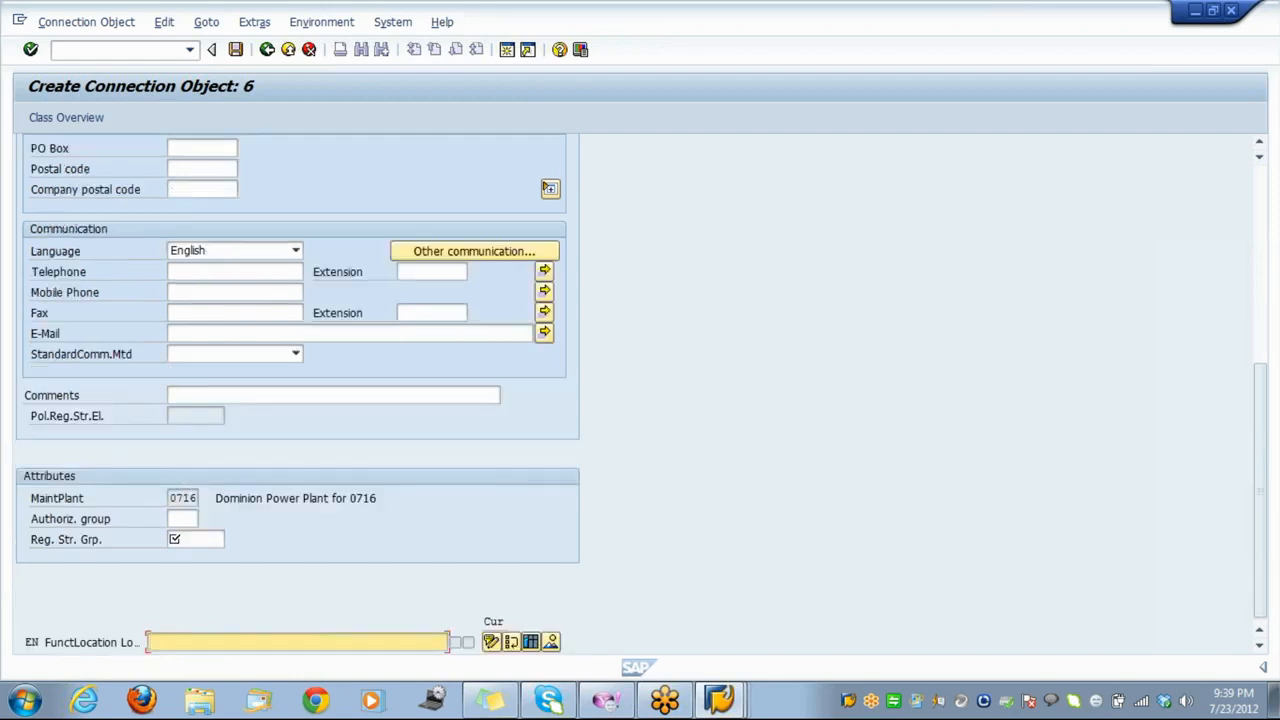
View the possible regional structure groupings for the connection object, and close the list without choosing one.
{"action": "left_click", "coordinate": [191, 539]}
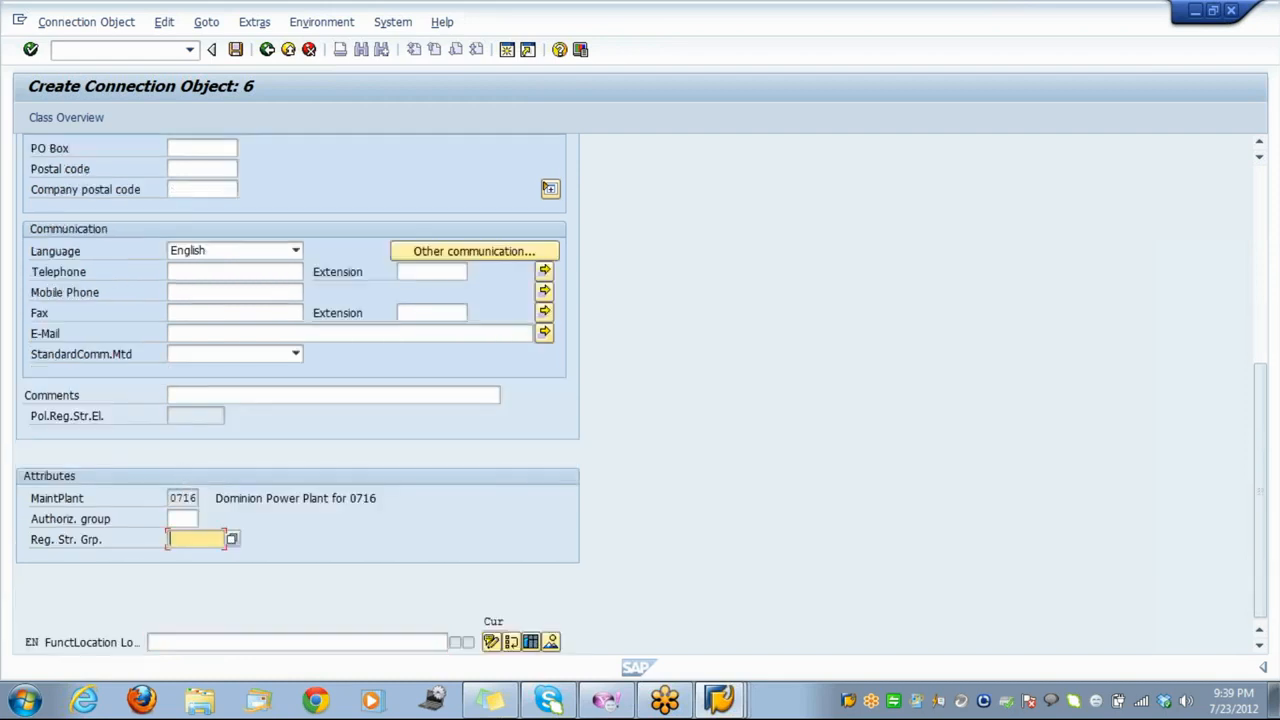
{"action": "left_click", "coordinate": [232, 540]}
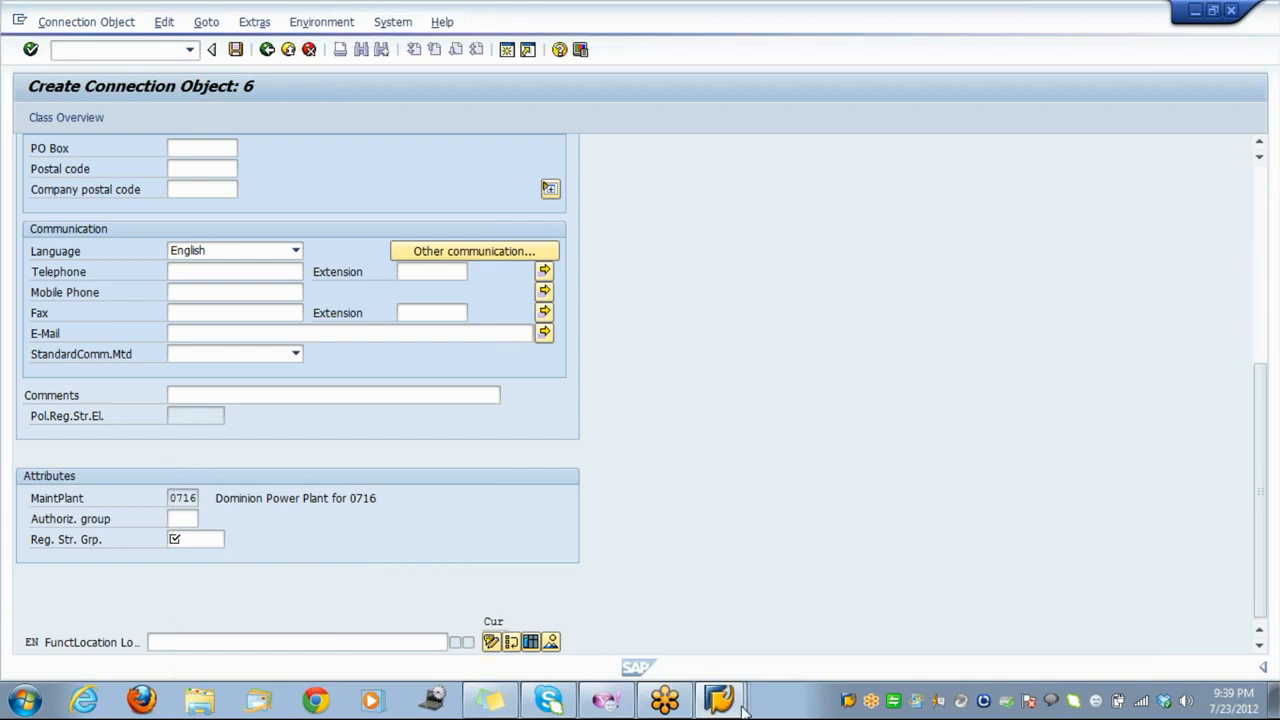
{"action": "mouse_move", "coordinate": [720, 703]}
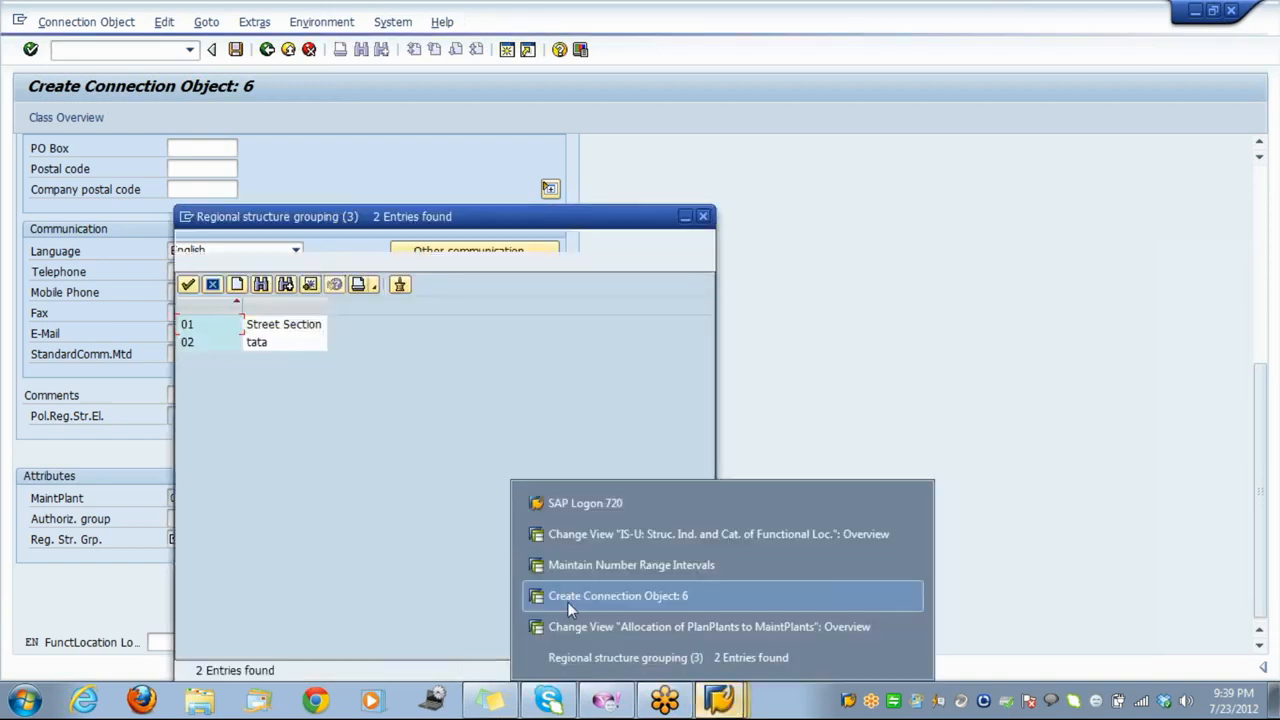
{"action": "left_click", "coordinate": [580, 658]}
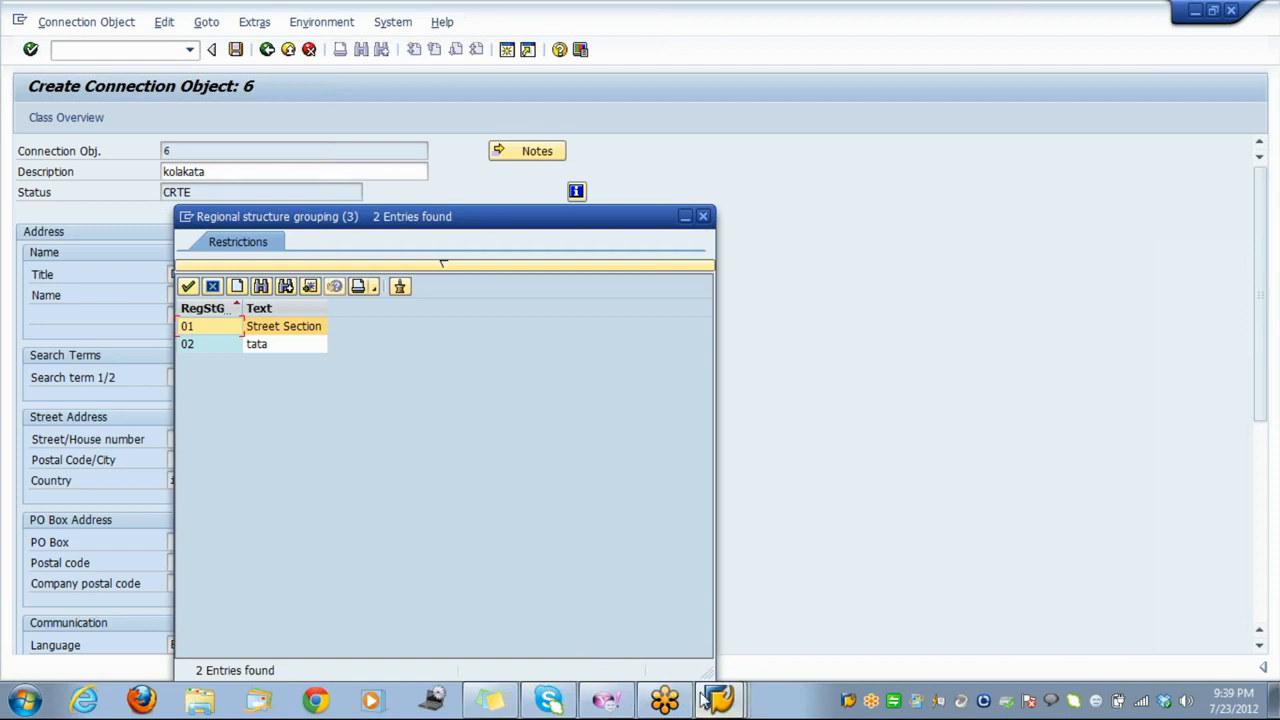
{"action": "left_click", "coordinate": [705, 220]}
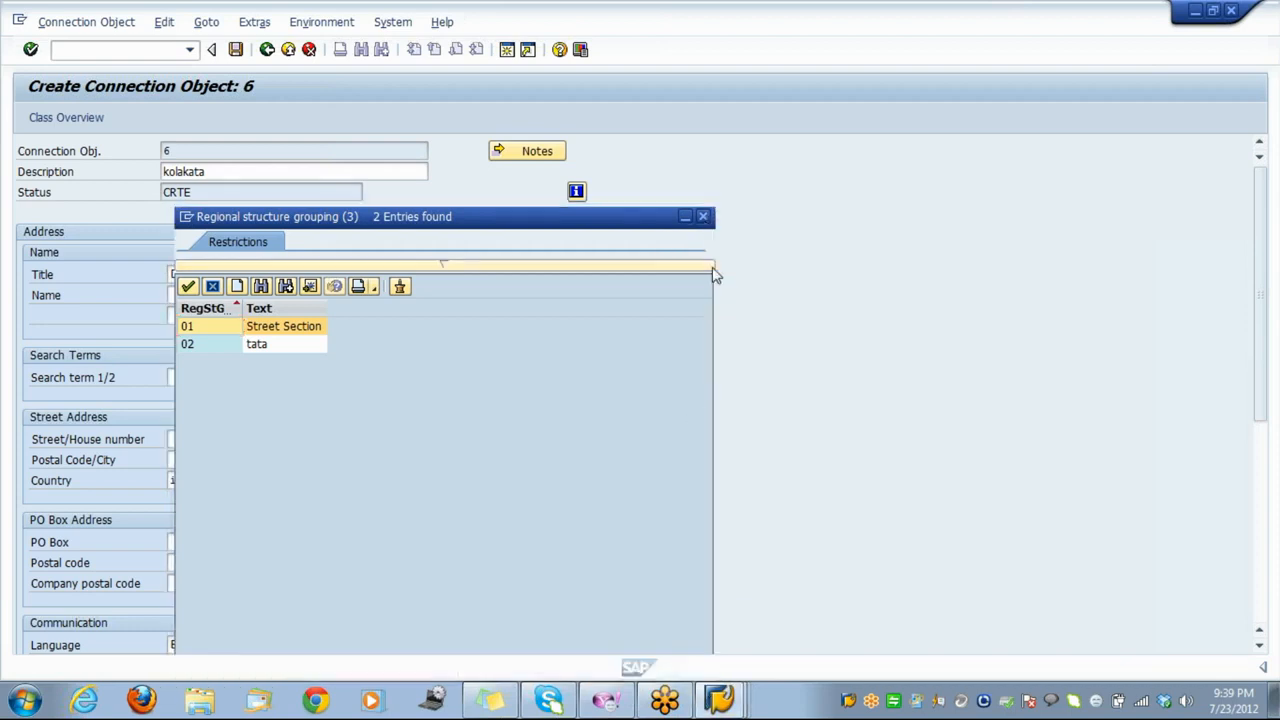
Switch to the session with the structure indicator and functional location category view, and return to the Implementation Guide.
{"action": "left_click", "coordinate": [725, 700]}
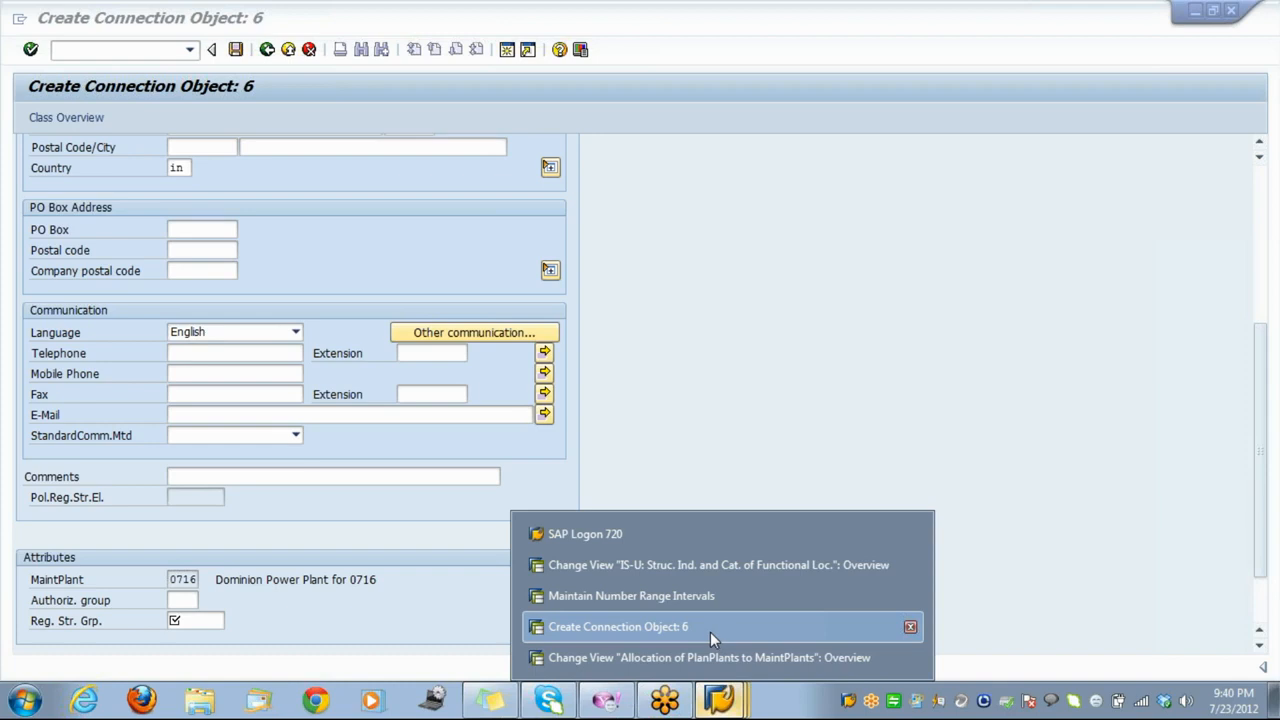
{"action": "left_click", "coordinate": [712, 565]}
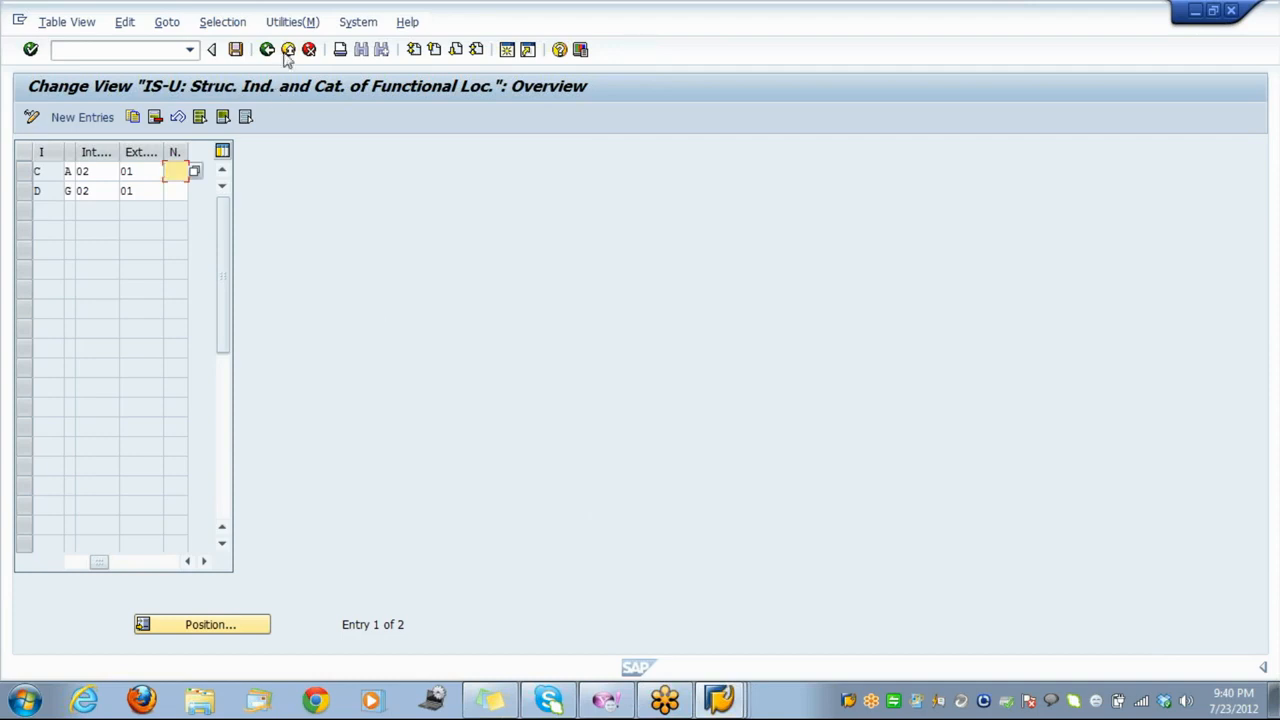
{"action": "left_click", "coordinate": [236, 52]}
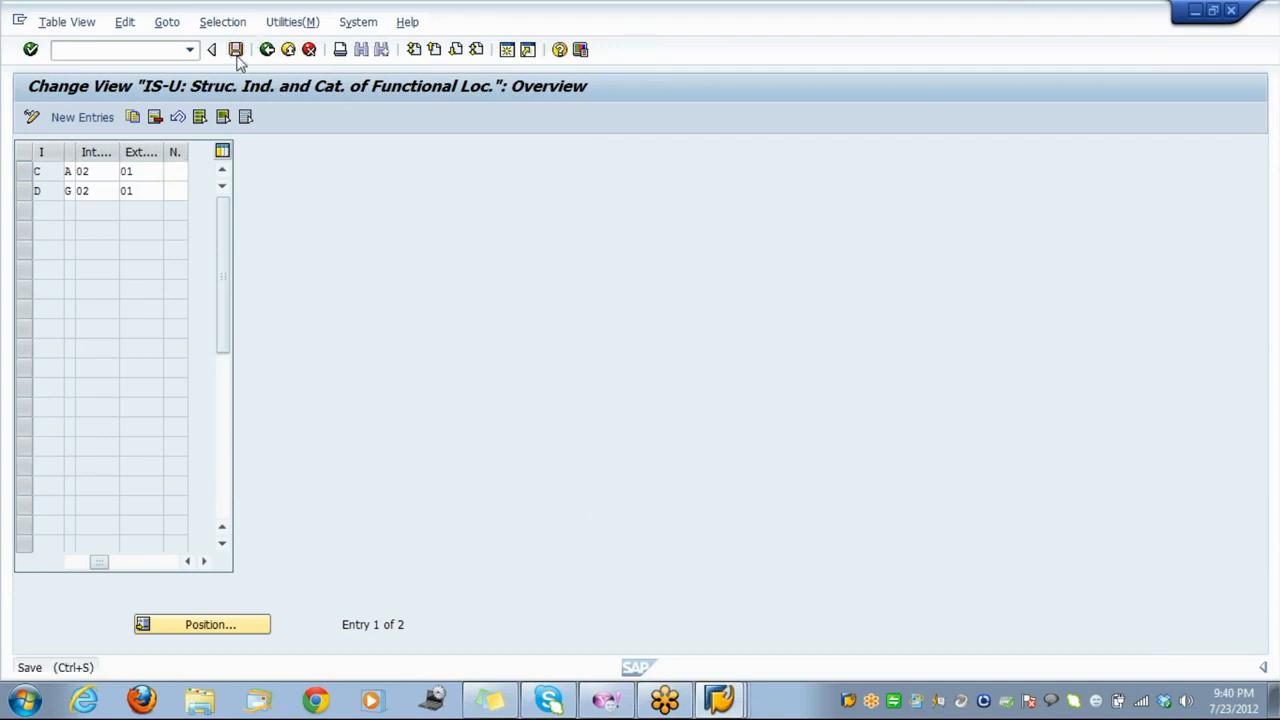
{"action": "left_click", "coordinate": [288, 51]}
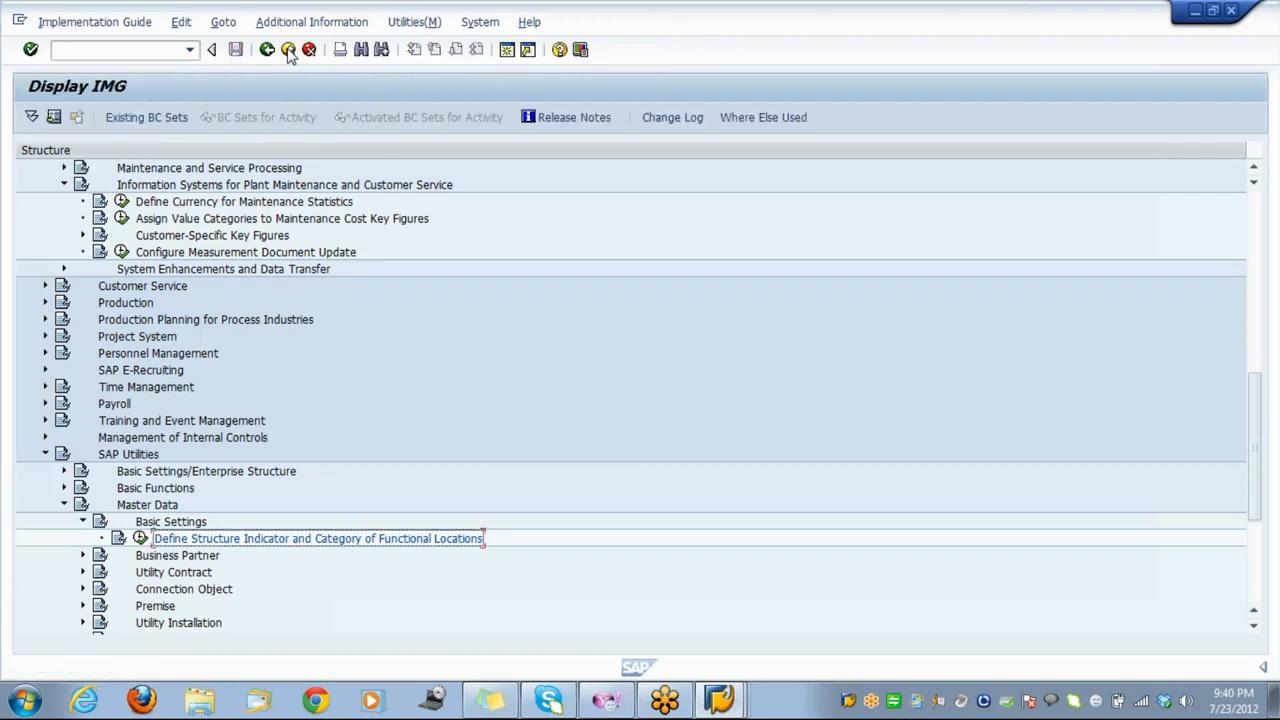
Open Define Field Selection for Connection Objects under SAP Utilities, Master Data, Connection Object for the connection object's main screen.
{"action": "key", "text": "Down"}
{"action": "key", "text": "Down"}
{"action": "key", "text": "Down"}
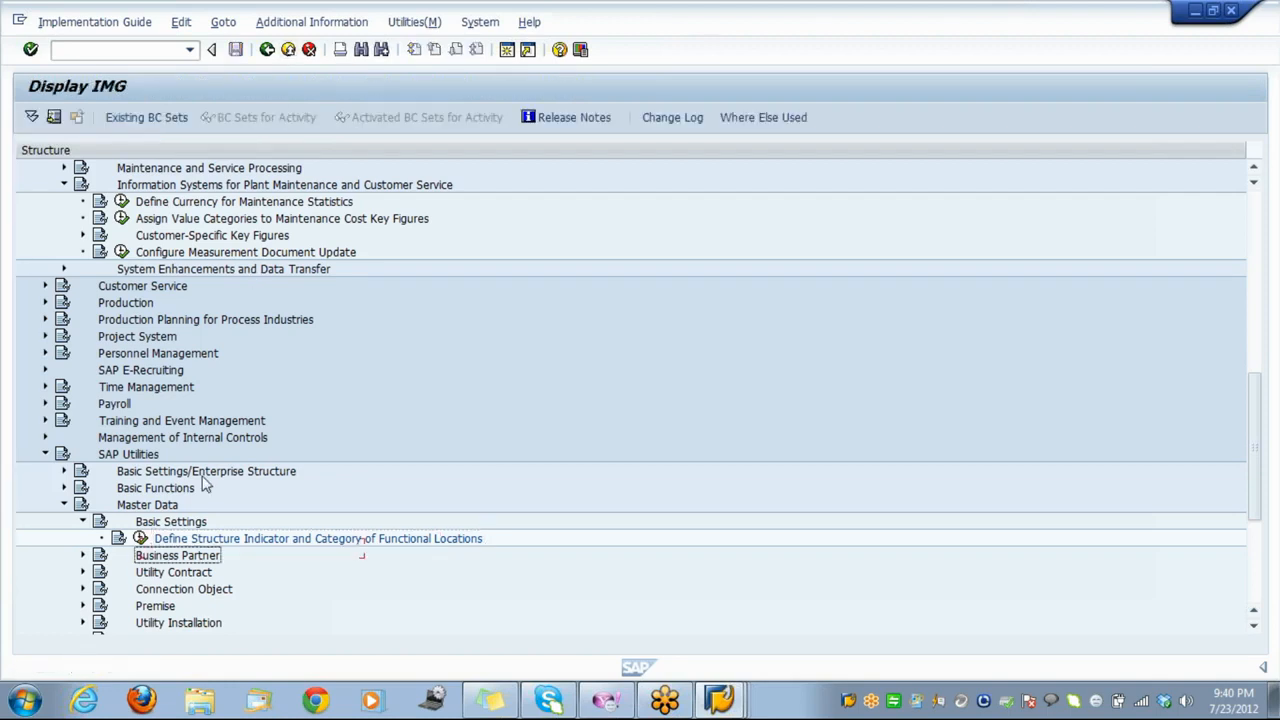
{"action": "key", "text": "Right"}
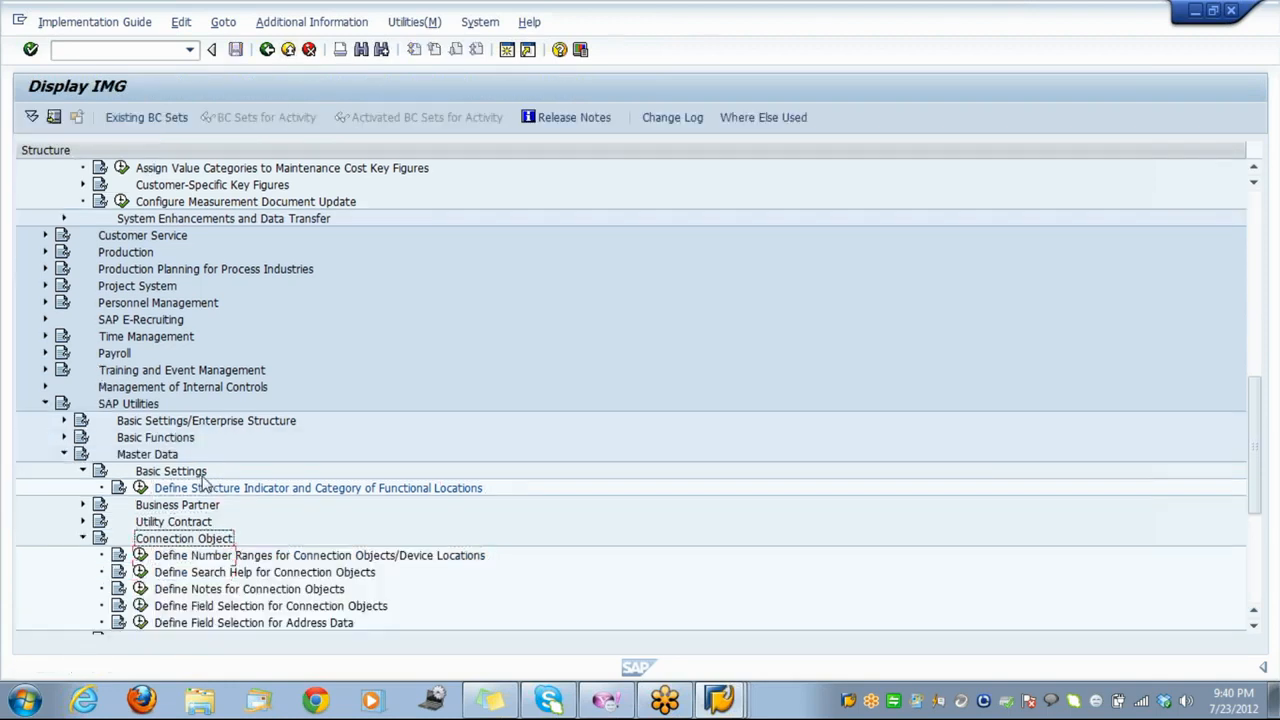
{"action": "key", "text": "Down"}
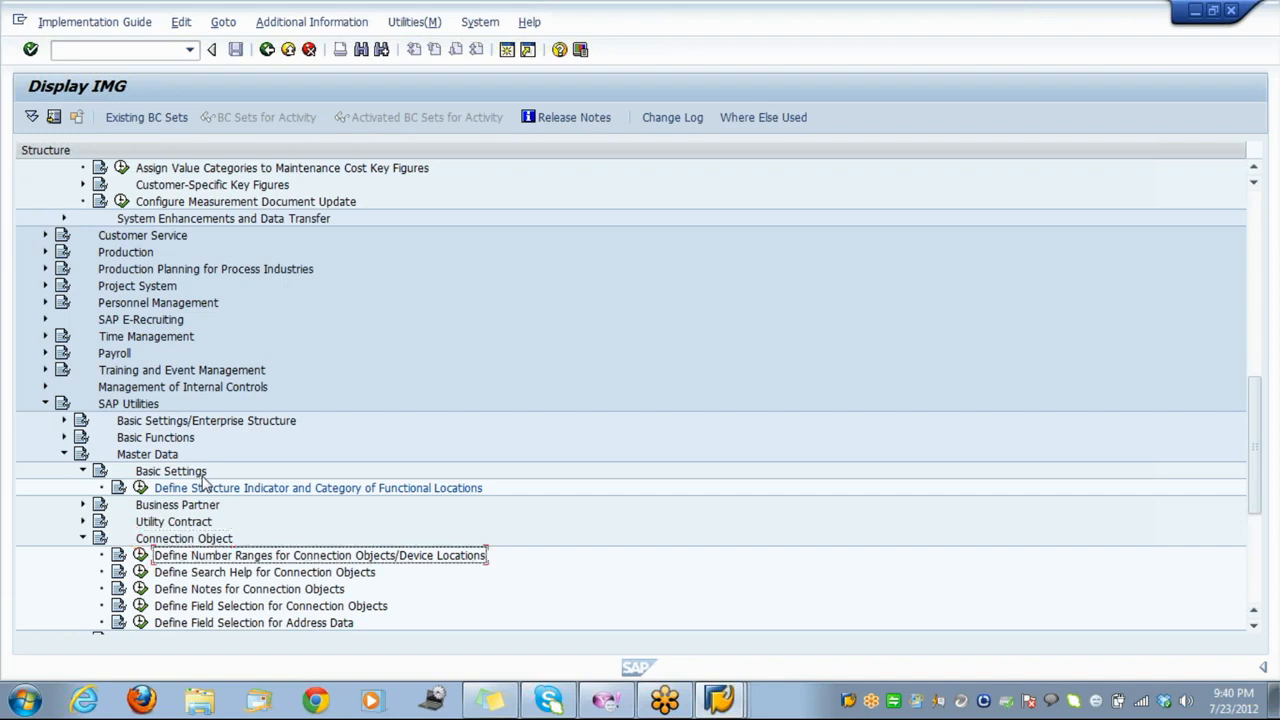
{"action": "key", "text": "Down"}
{"action": "key", "text": "Down"}
{"action": "key", "text": "Down"}
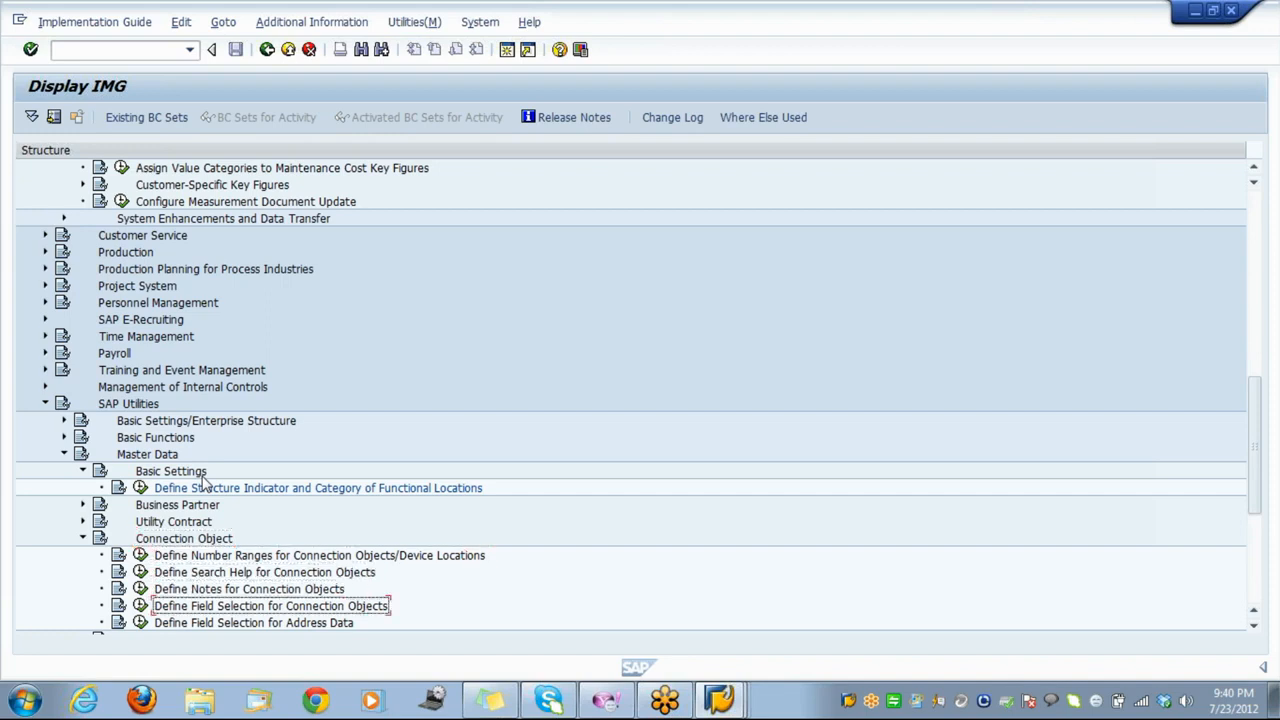
{"action": "key", "text": "Return"}
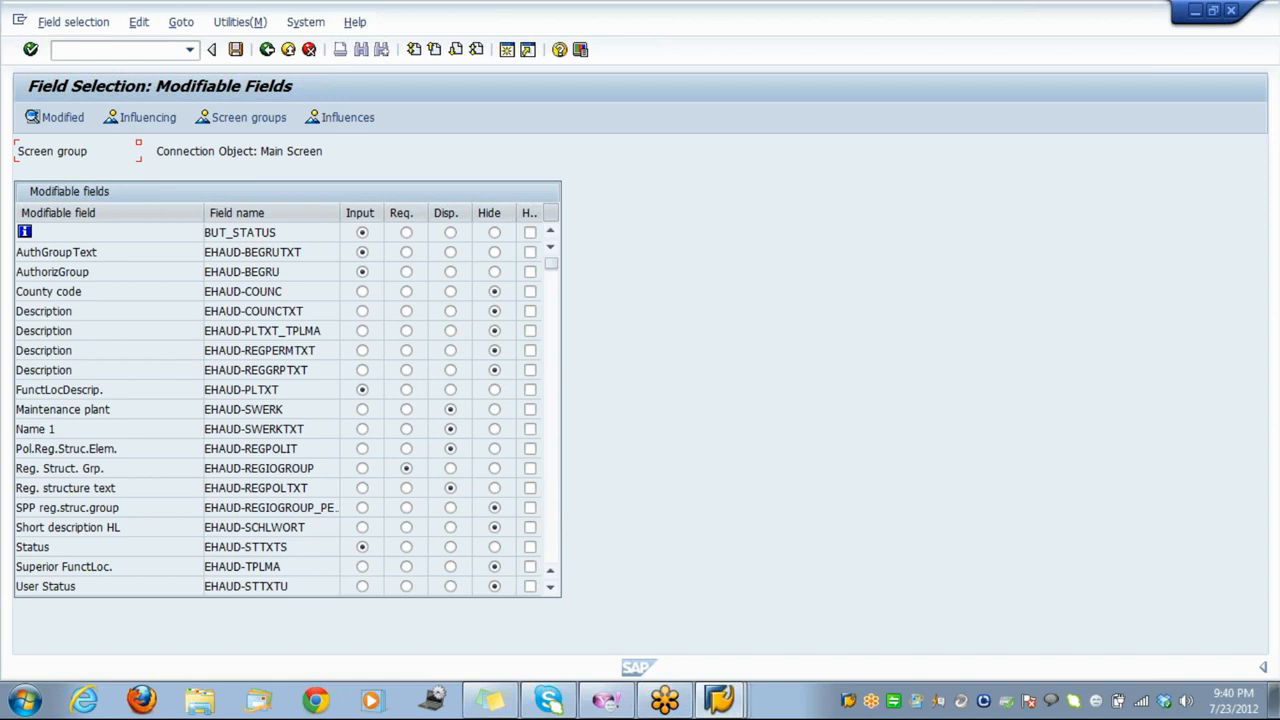
Change the Maintenance plant field (EHAUD-SWERK) to Input and save the field selection in customizing request ECCK900021.
{"action": "left_click", "coordinate": [362, 409]}
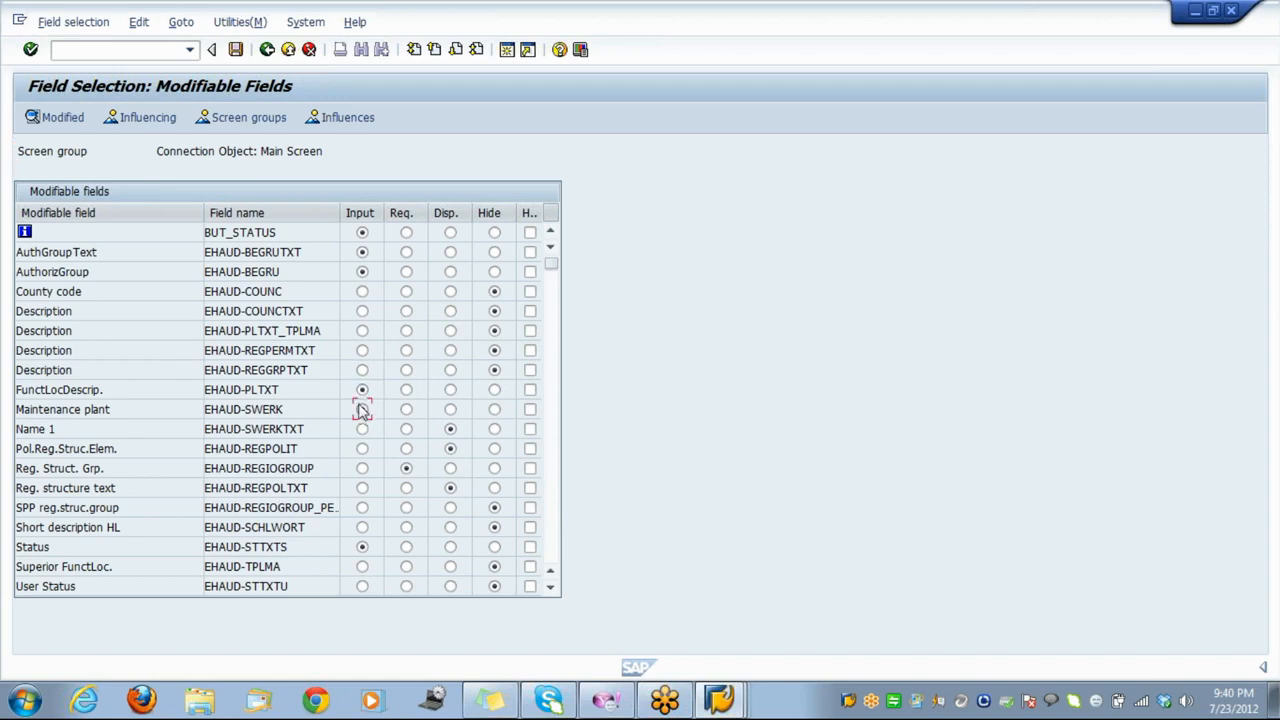
{"action": "left_click", "coordinate": [236, 54]}
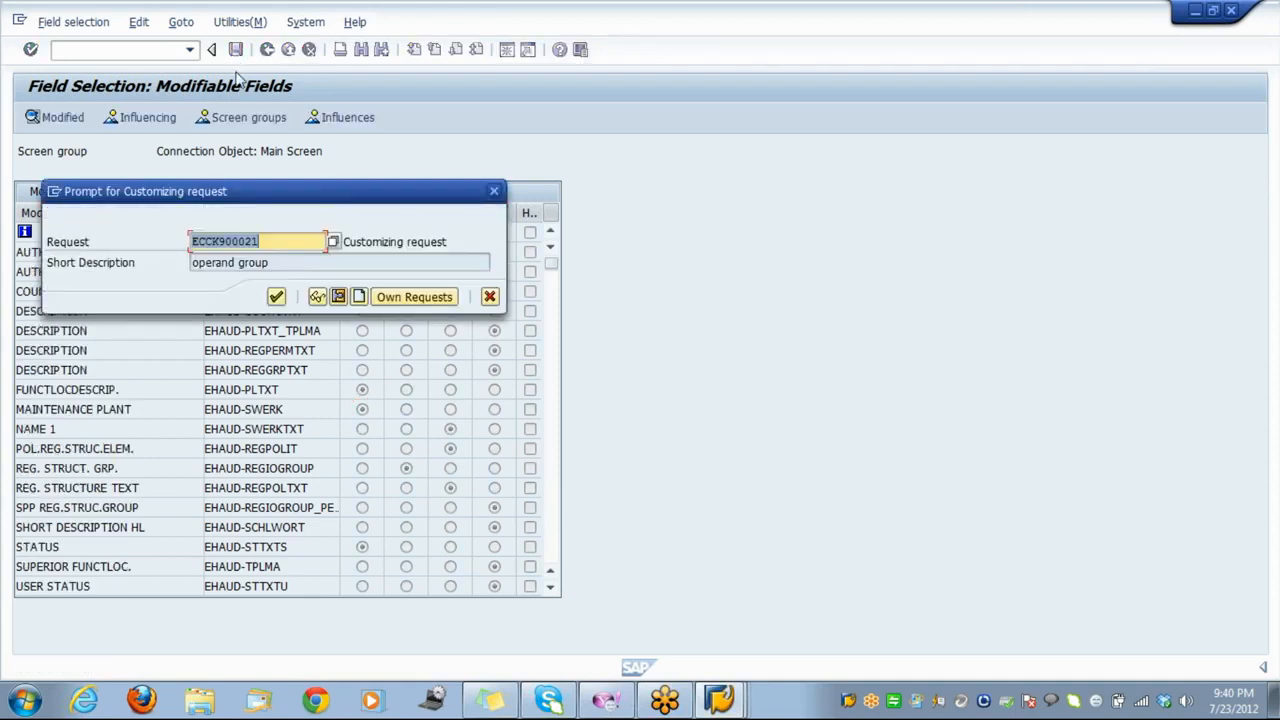
{"action": "left_click", "coordinate": [276, 297]}
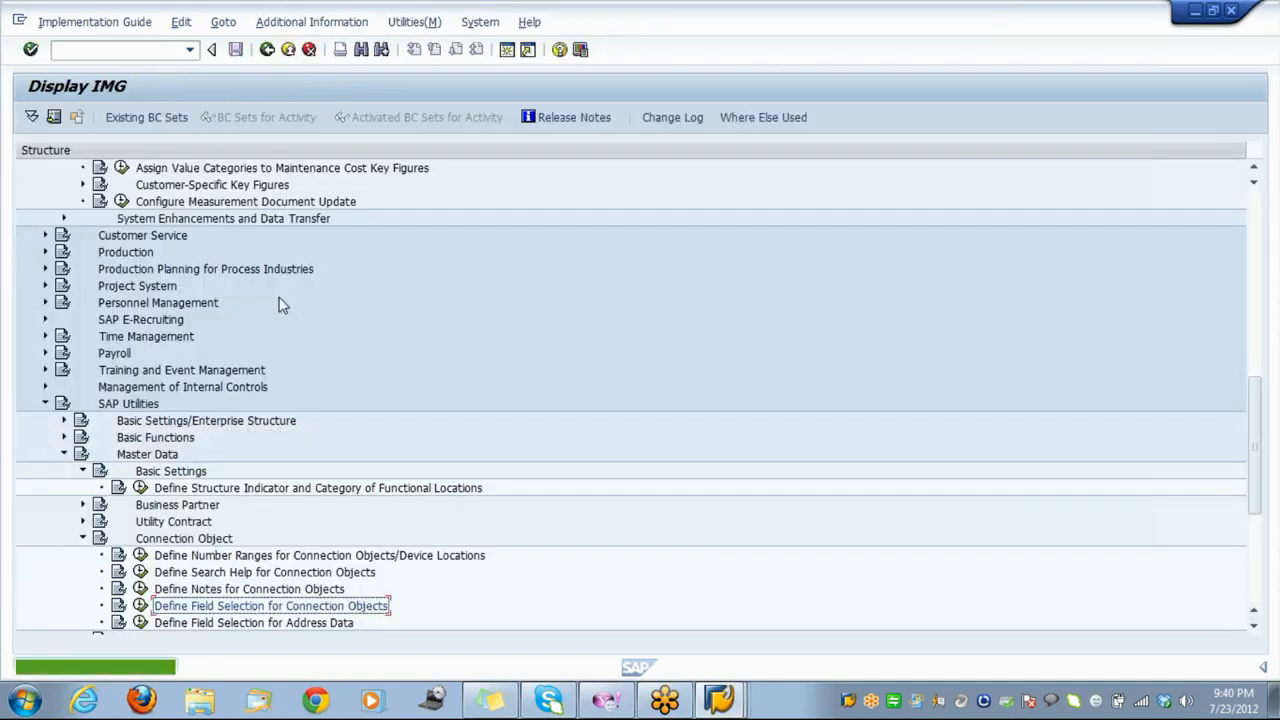
Switch back to the Create Connection Object session and restart the transaction to begin a new connection object.
{"action": "left_click", "coordinate": [725, 703]}
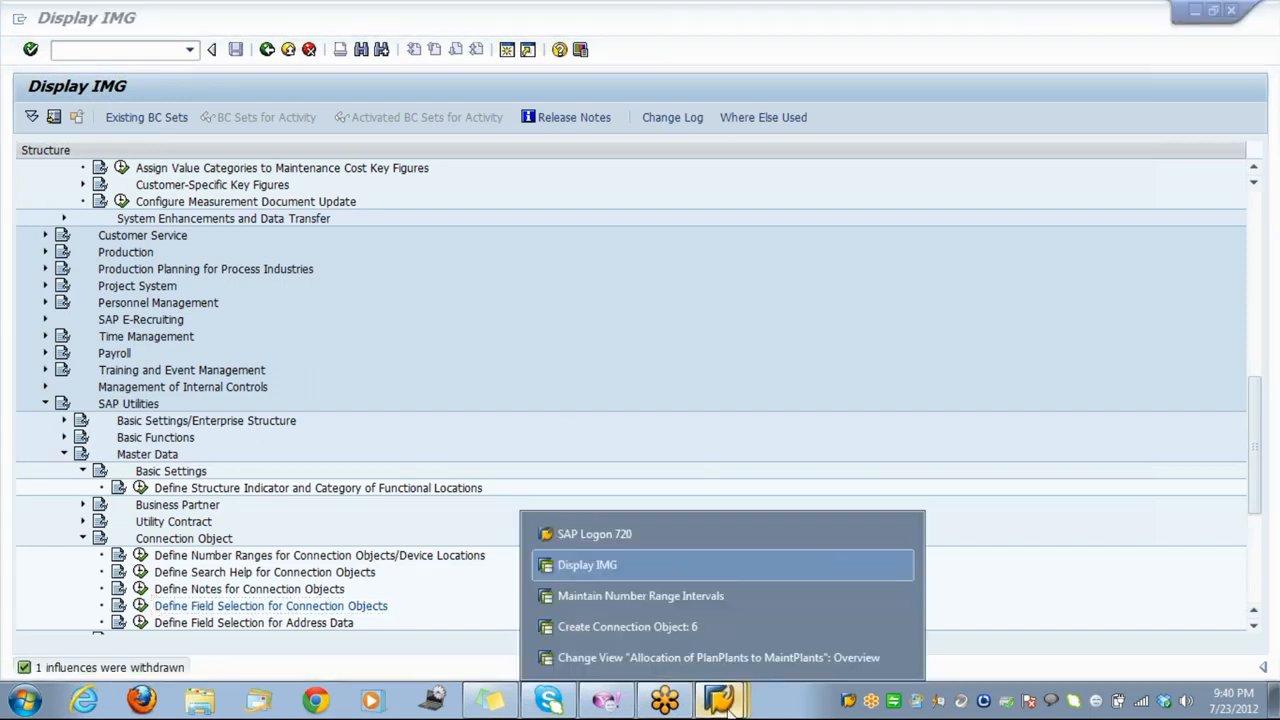
{"action": "left_click", "coordinate": [685, 621]}
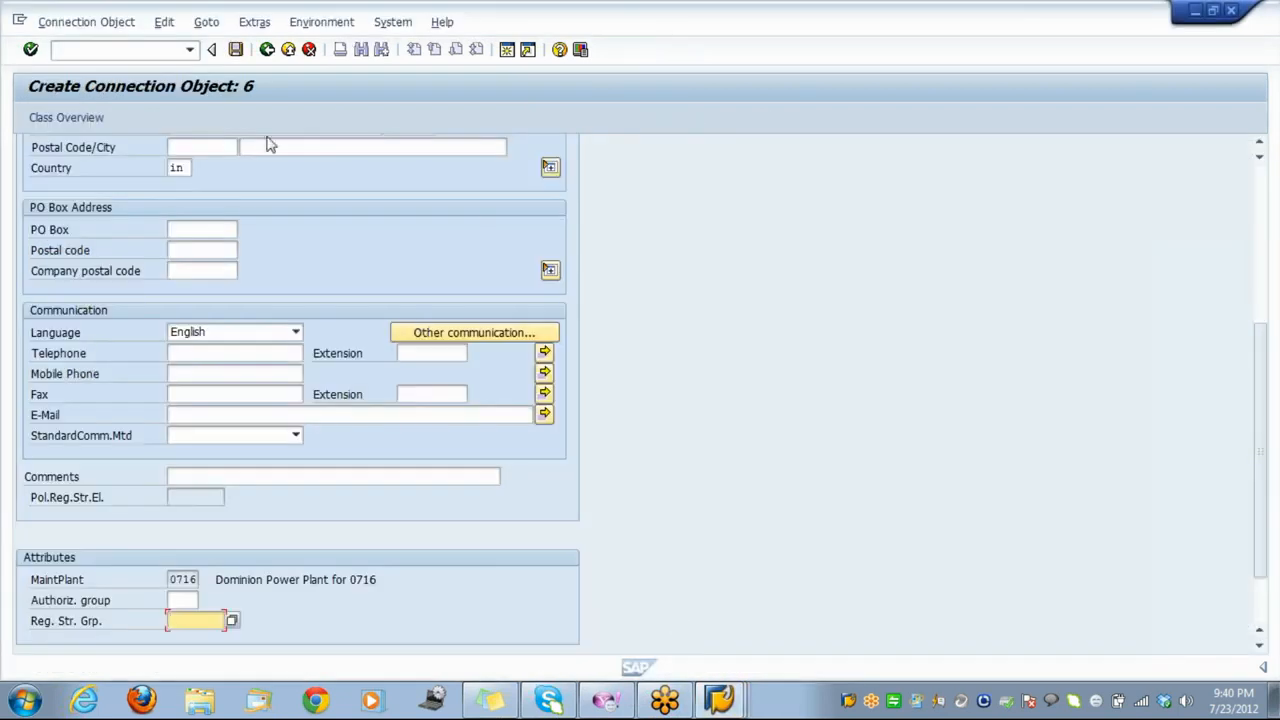
{"action": "left_click", "coordinate": [55, 49]}
{"action": "type", "text": "/nes5"}
{"action": "type", "text": "1"}
{"action": "key", "text": "Return"}
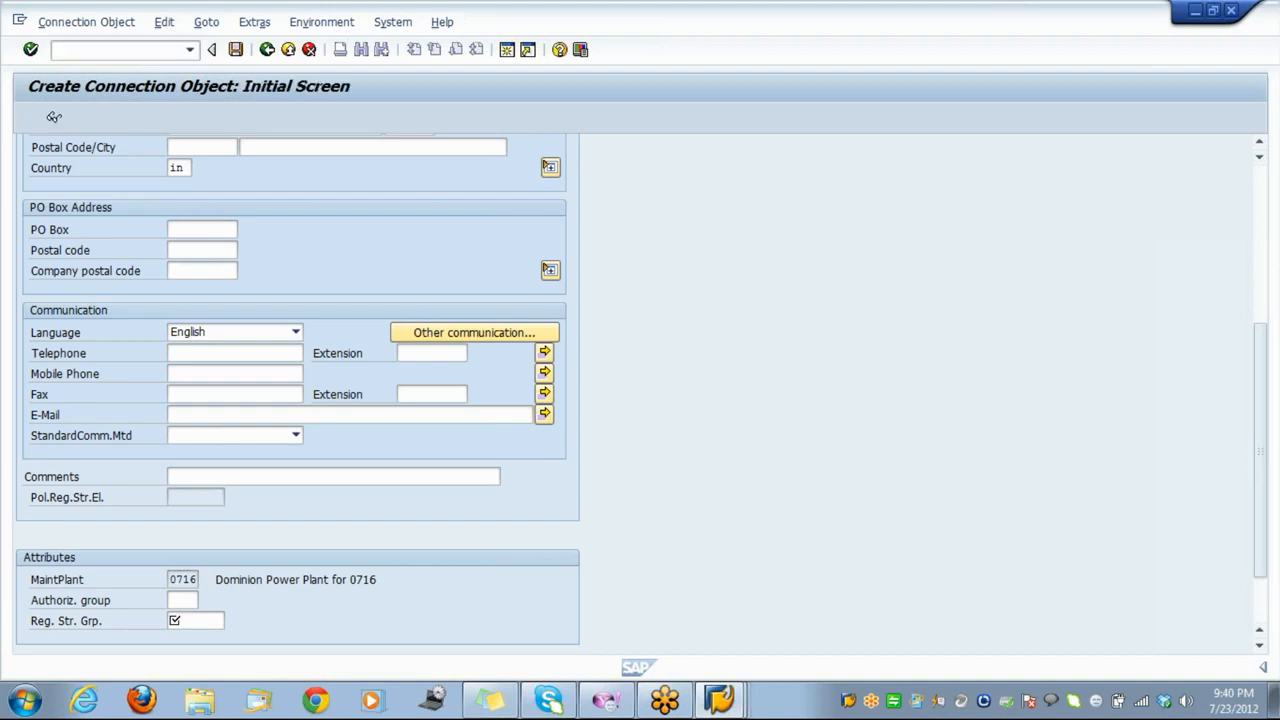
{"action": "key", "text": "Return"}
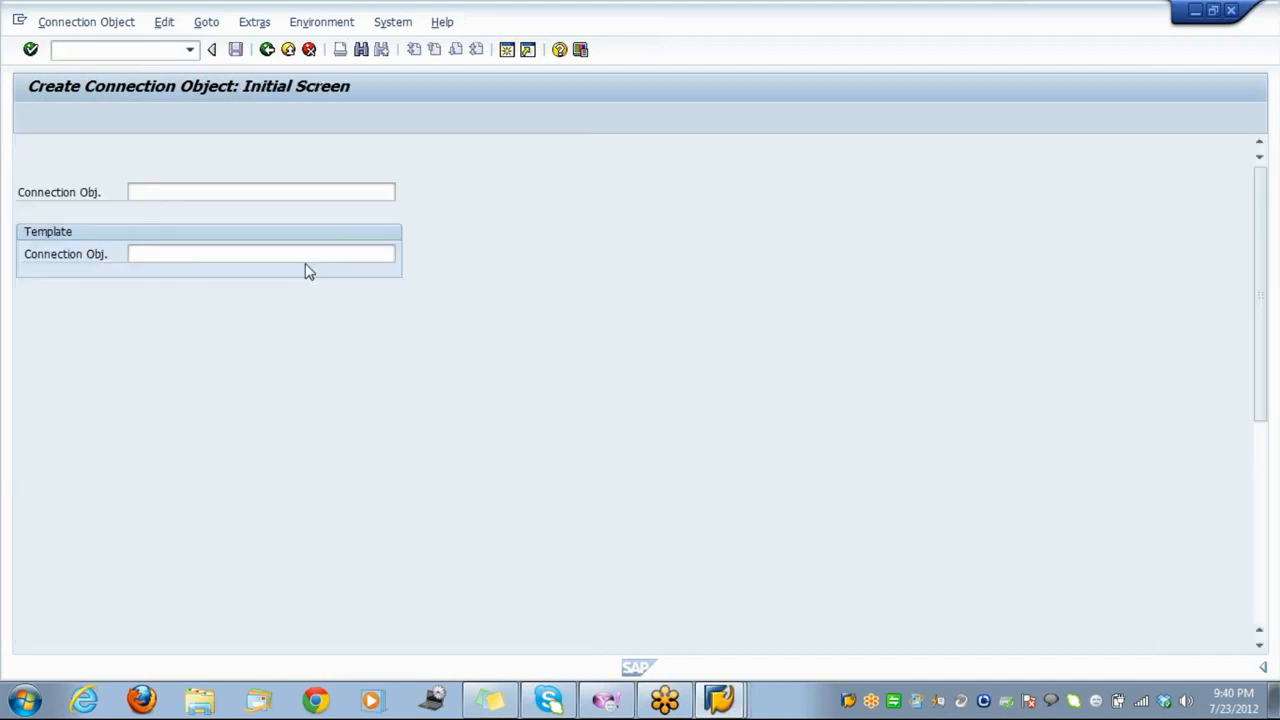
Fill in the new connection object's basic data with description kolakata, title Dr and country in.
{"action": "type", "text": "k"}
{"action": "key", "text": "Down"}
{"action": "key", "text": "Return"}
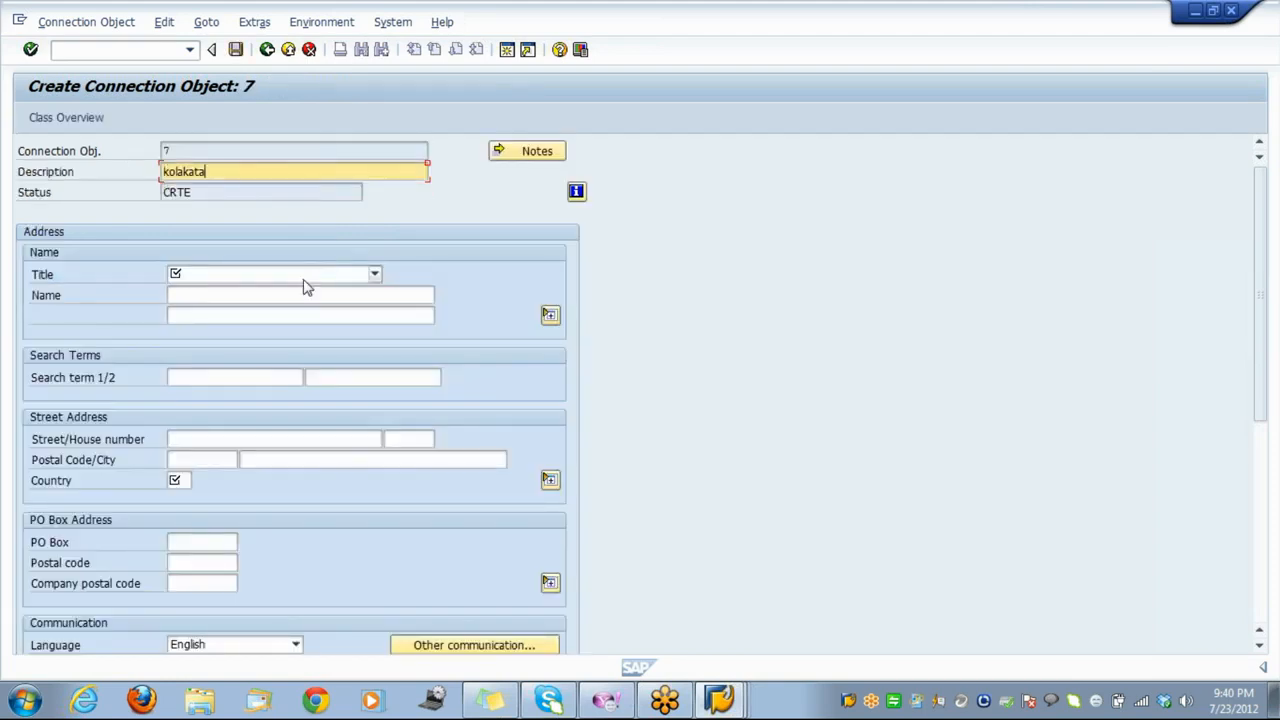
{"action": "left_click", "coordinate": [306, 279]}
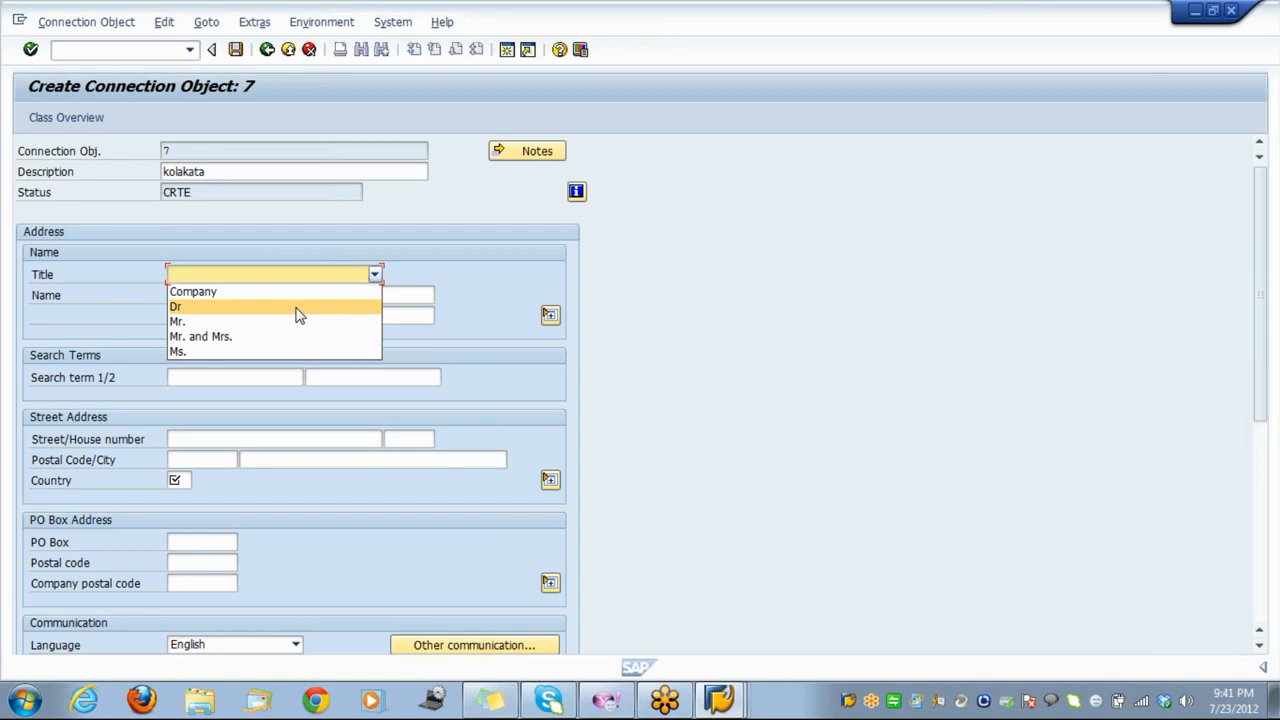
{"action": "left_click", "coordinate": [297, 309]}
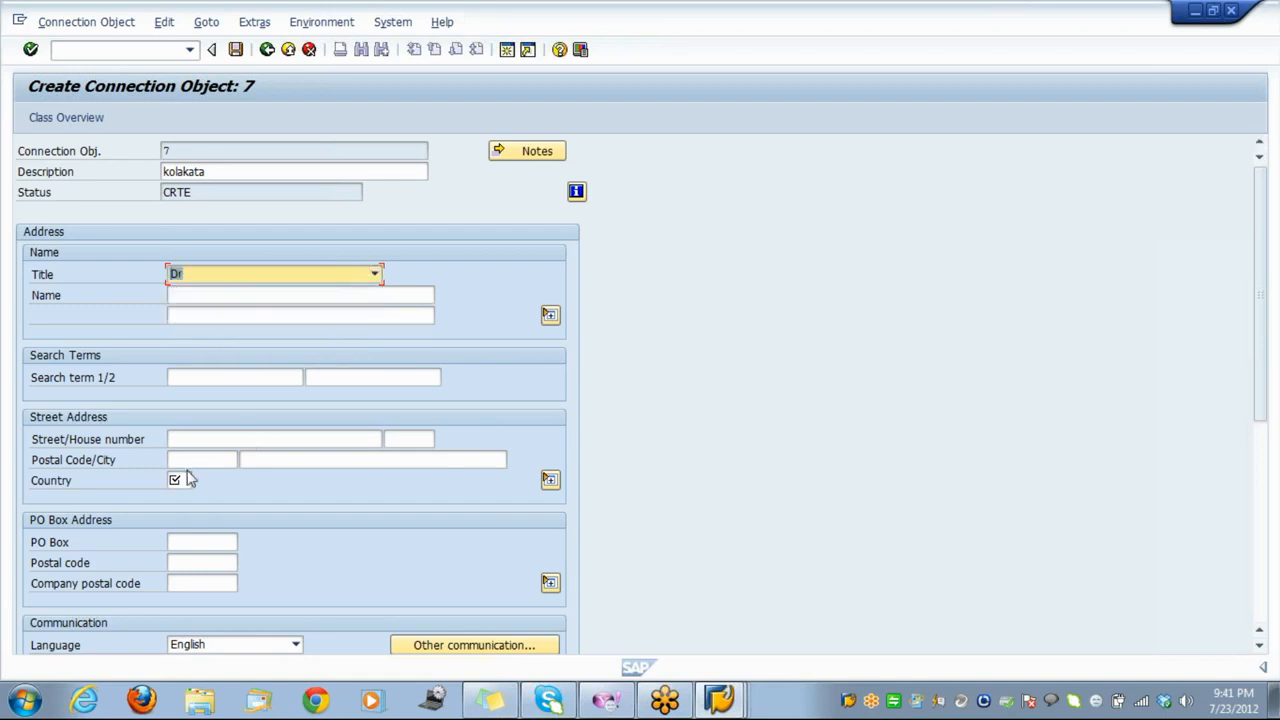
{"action": "left_click", "coordinate": [178, 481]}
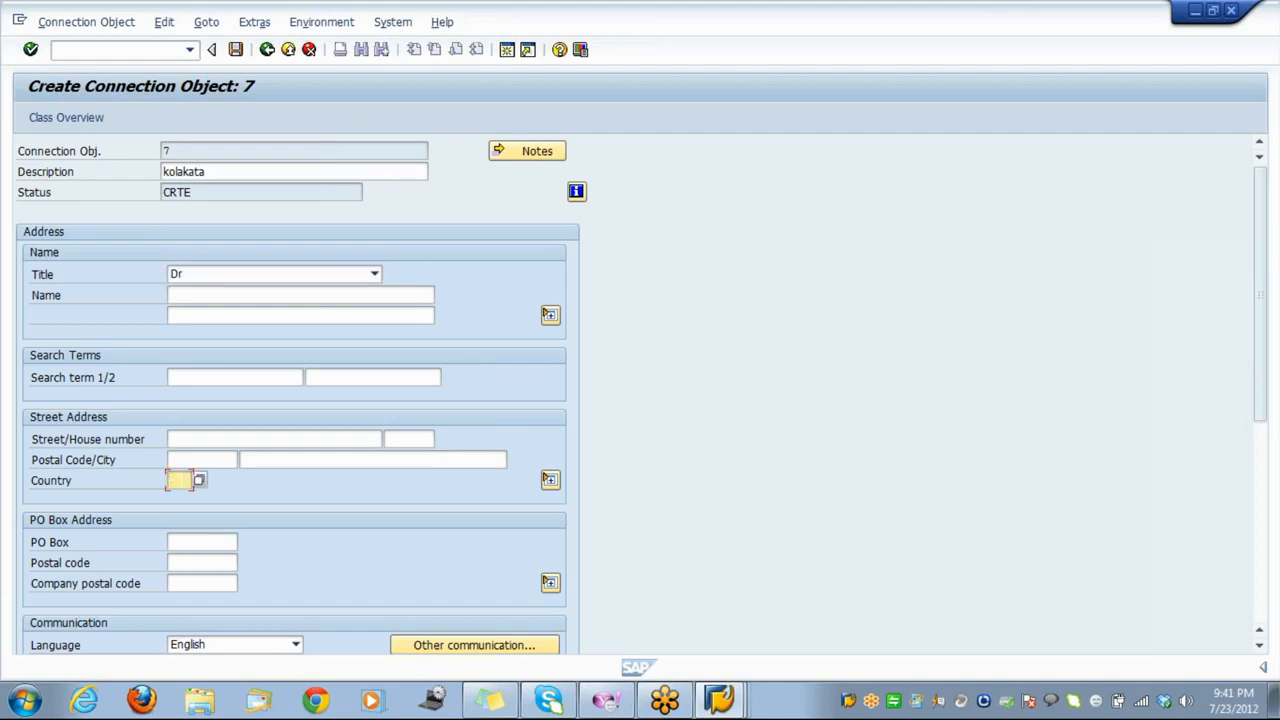
{"action": "type", "text": "in"}
Set the maintenance plant in the connection object's attributes to tata.
{"action": "key", "text": "Tab"}
{"action": "key", "text": "Tab"}
{"action": "key", "text": "Tab"}
{"action": "key", "text": "Tab"}
{"action": "key", "text": "Tab"}
{"action": "key", "text": "Tab"}
{"action": "key", "text": "Tab"}
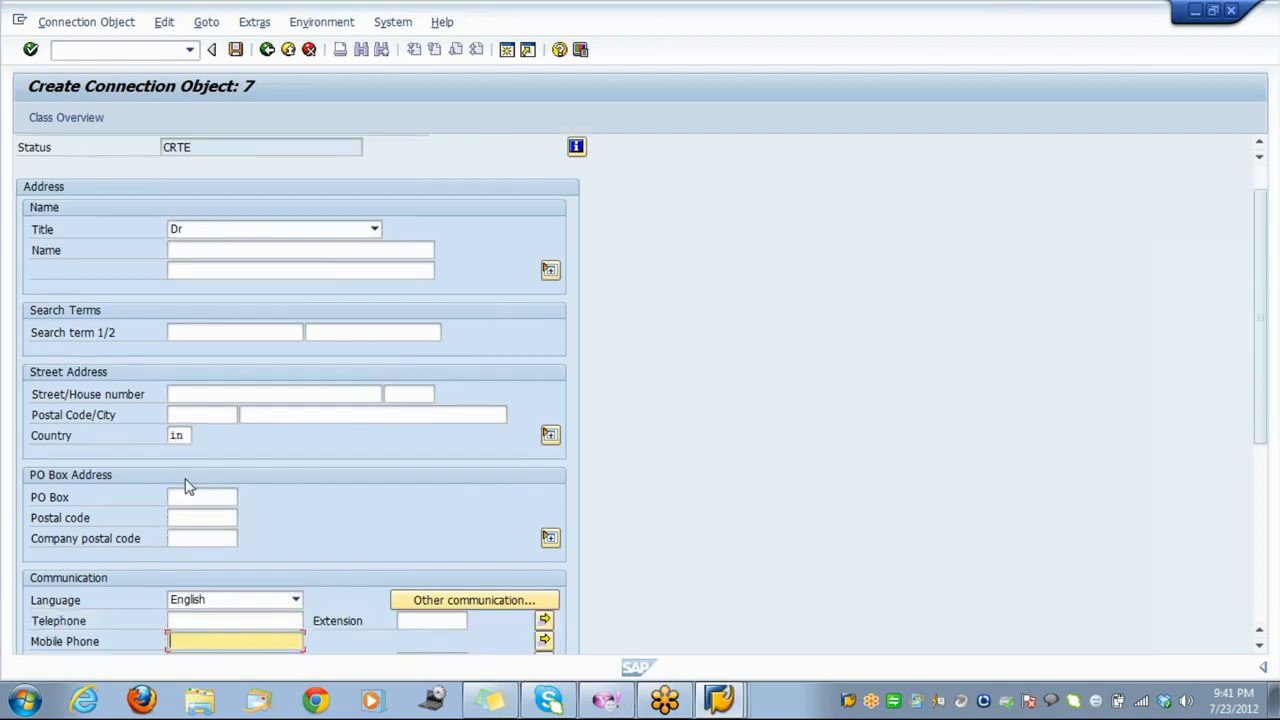
{"action": "key", "text": "Tab"}
{"action": "key", "text": "Tab"}
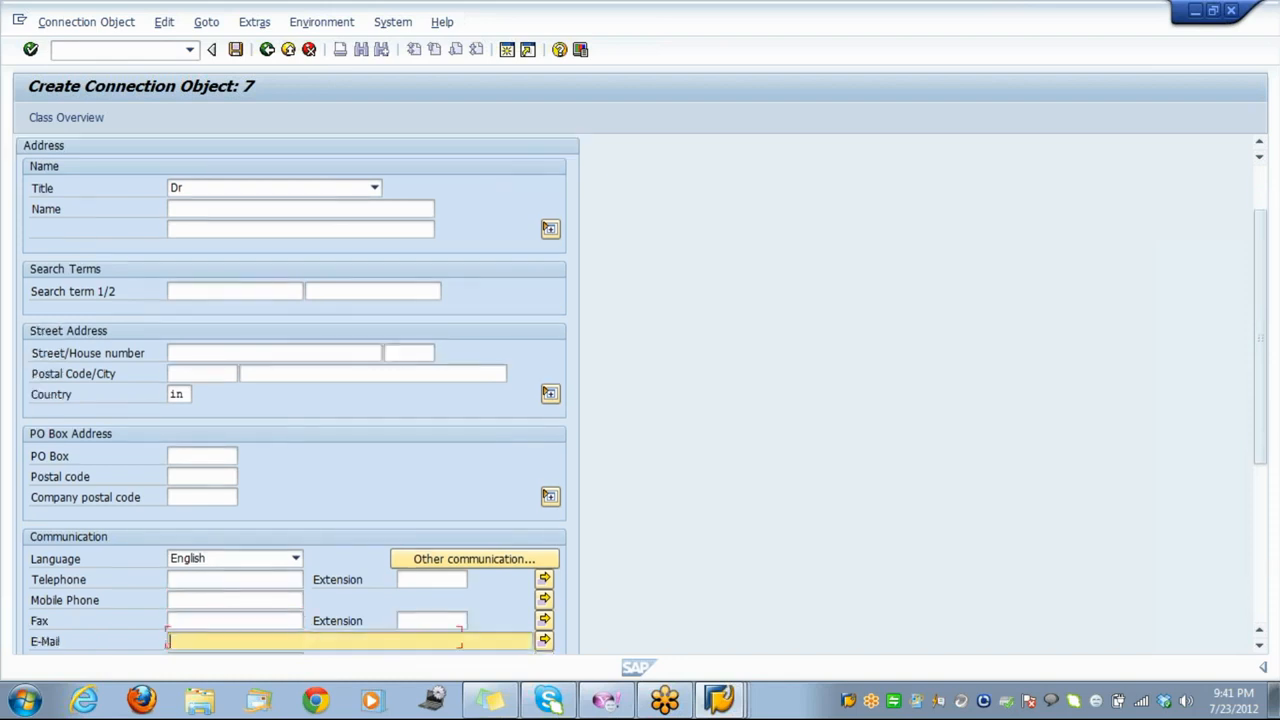
{"action": "key", "text": "Tab"}
{"action": "key", "text": "Tab"}
{"action": "key", "text": "Tab"}
{"action": "key", "text": "Tab"}
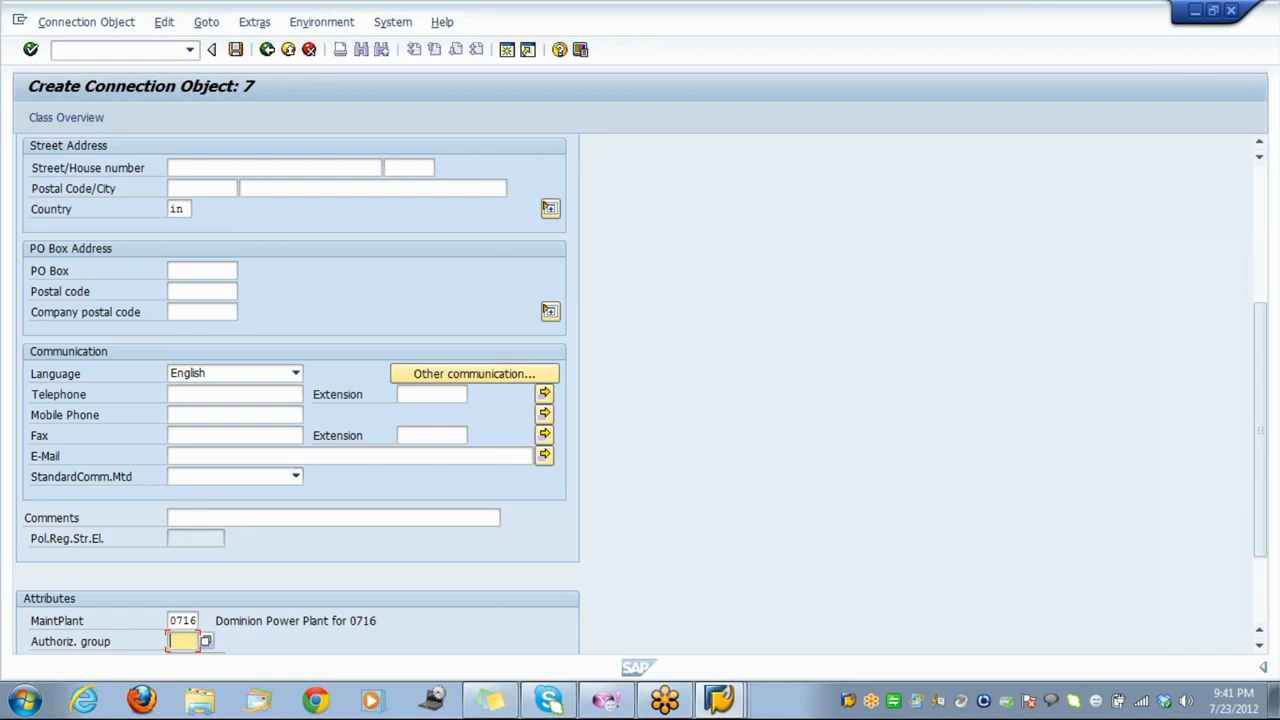
{"action": "left_click_drag", "start_coordinate": [169, 621], "coordinate": [204, 621]}
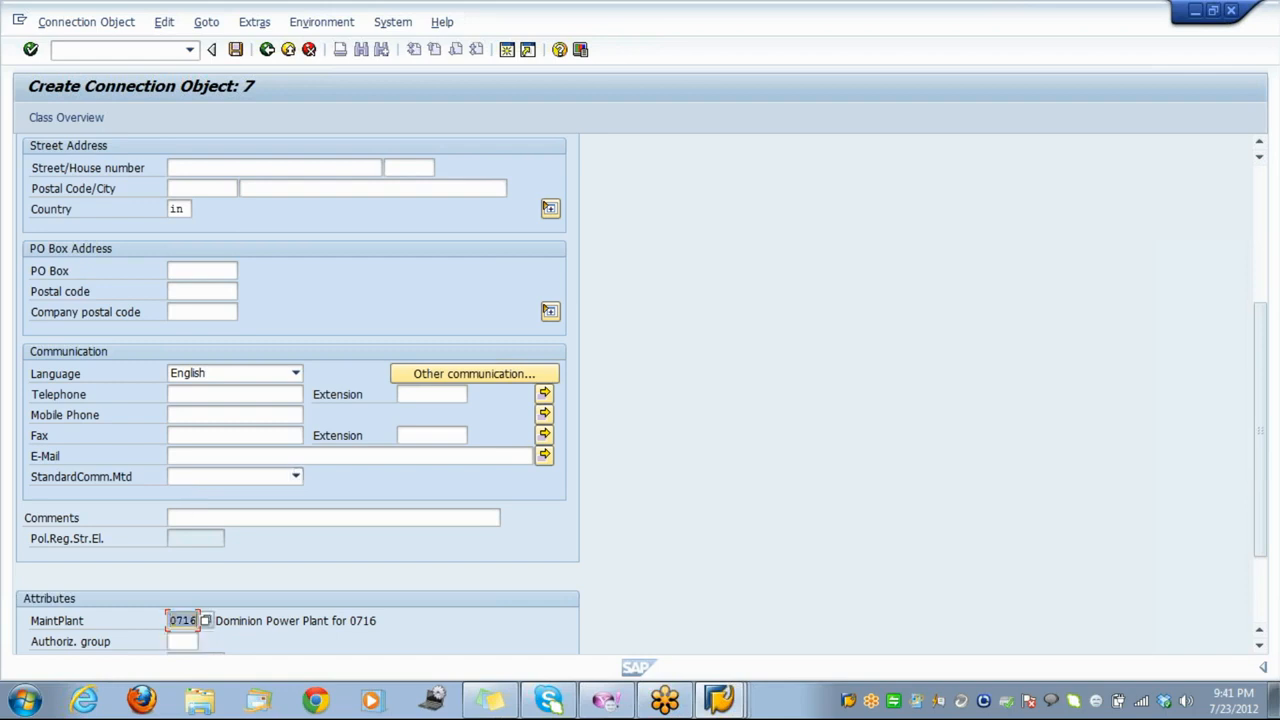
{"action": "type", "text": "tata"}
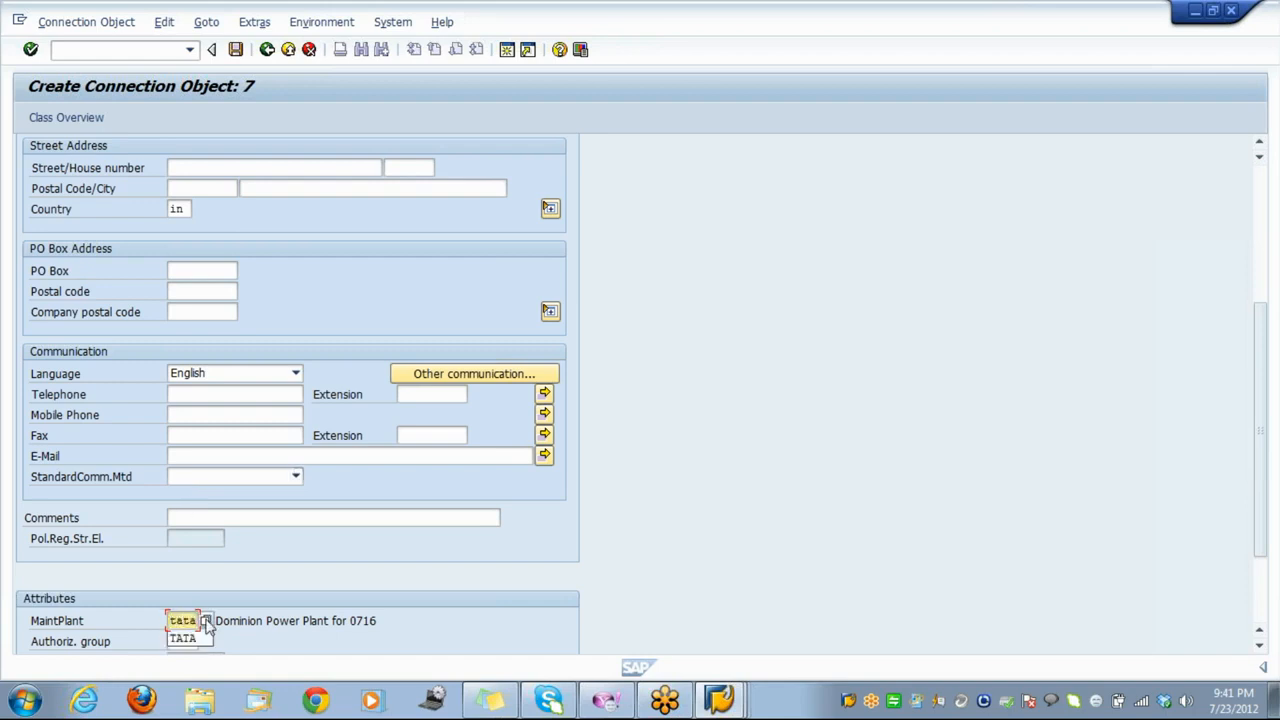
{"action": "key", "text": "Return"}
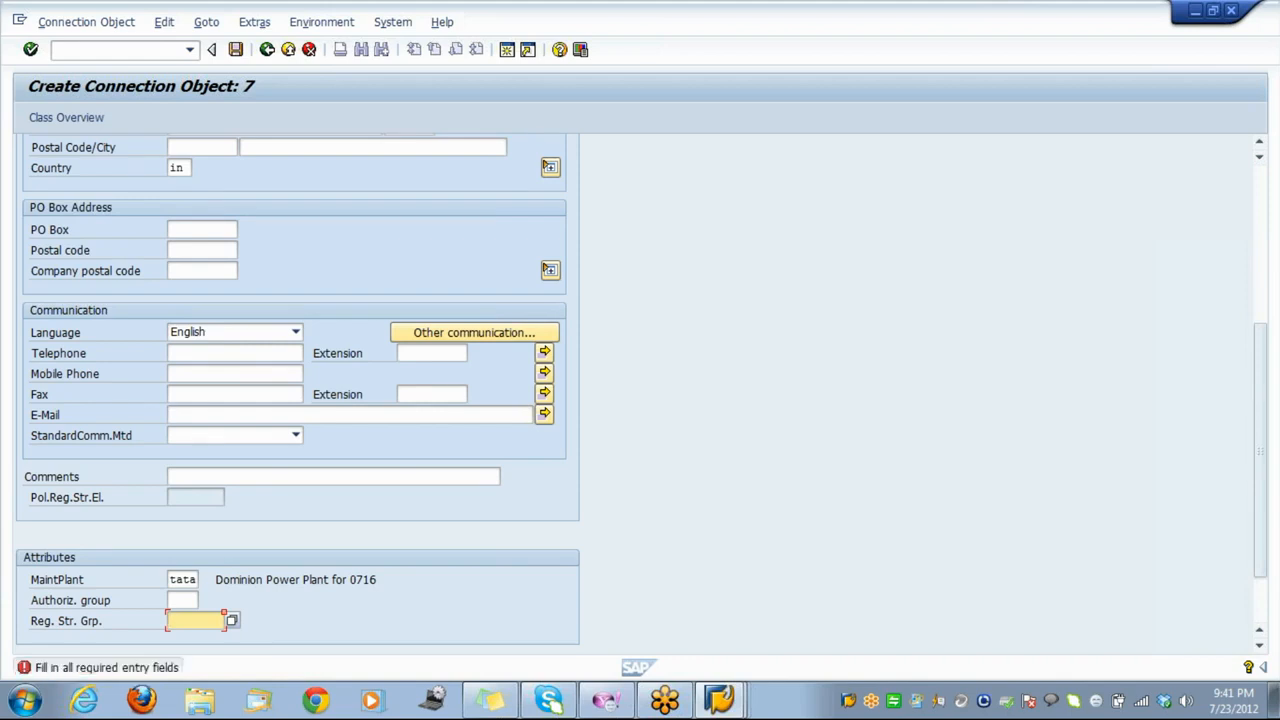
Assign regional structure group 02 (tata) to the connection object and confirm the entries.
{"action": "left_click", "coordinate": [231, 621]}
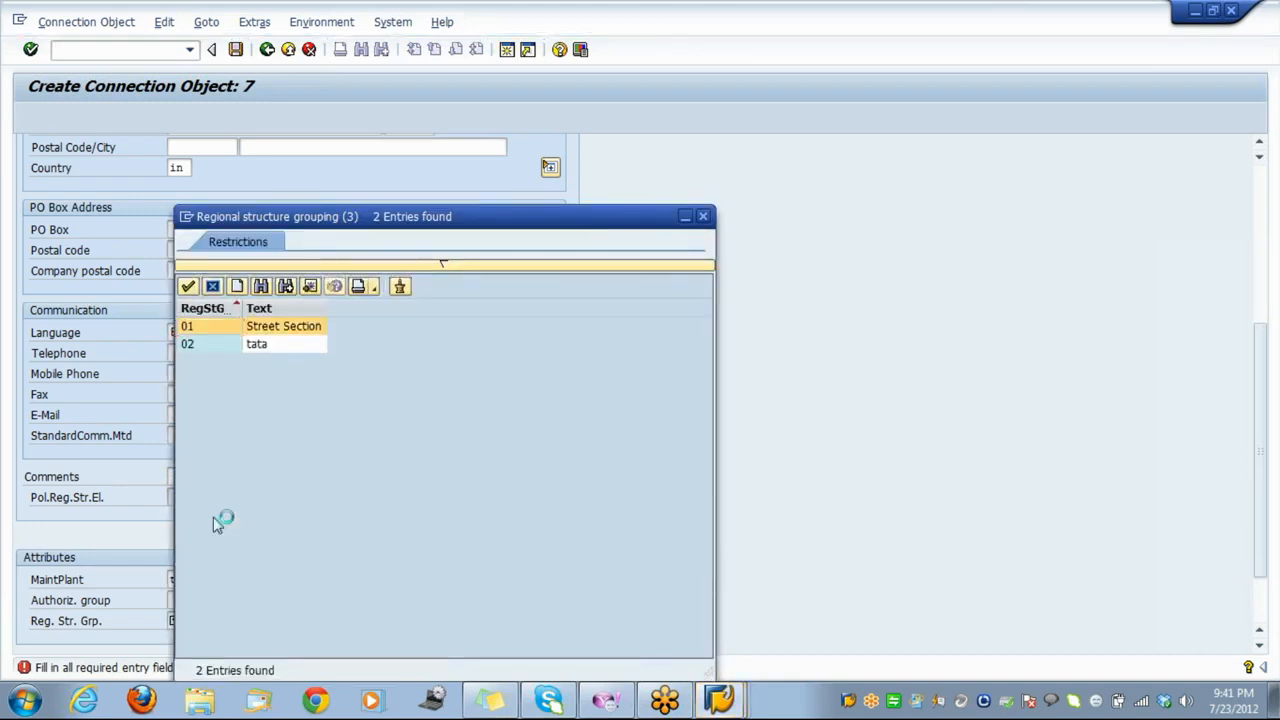
{"action": "key", "text": "Down"}
{"action": "key", "text": "Return"}
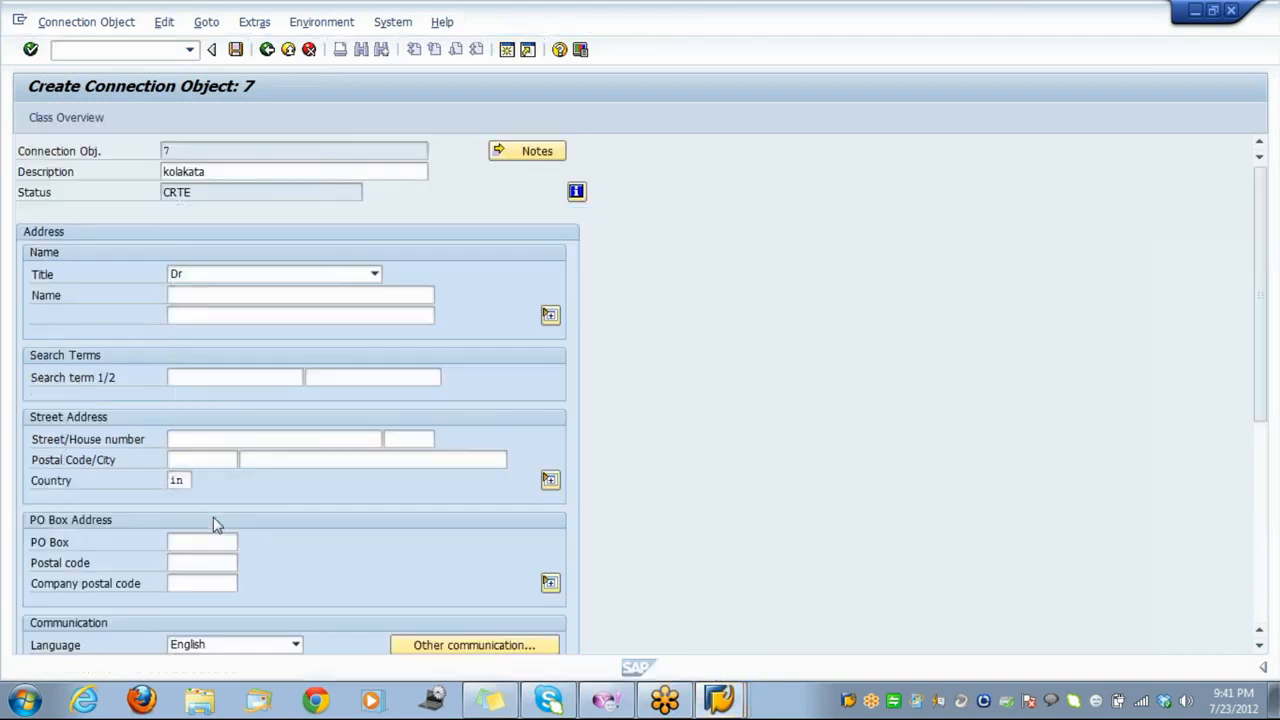
{"action": "key", "text": "Return"}
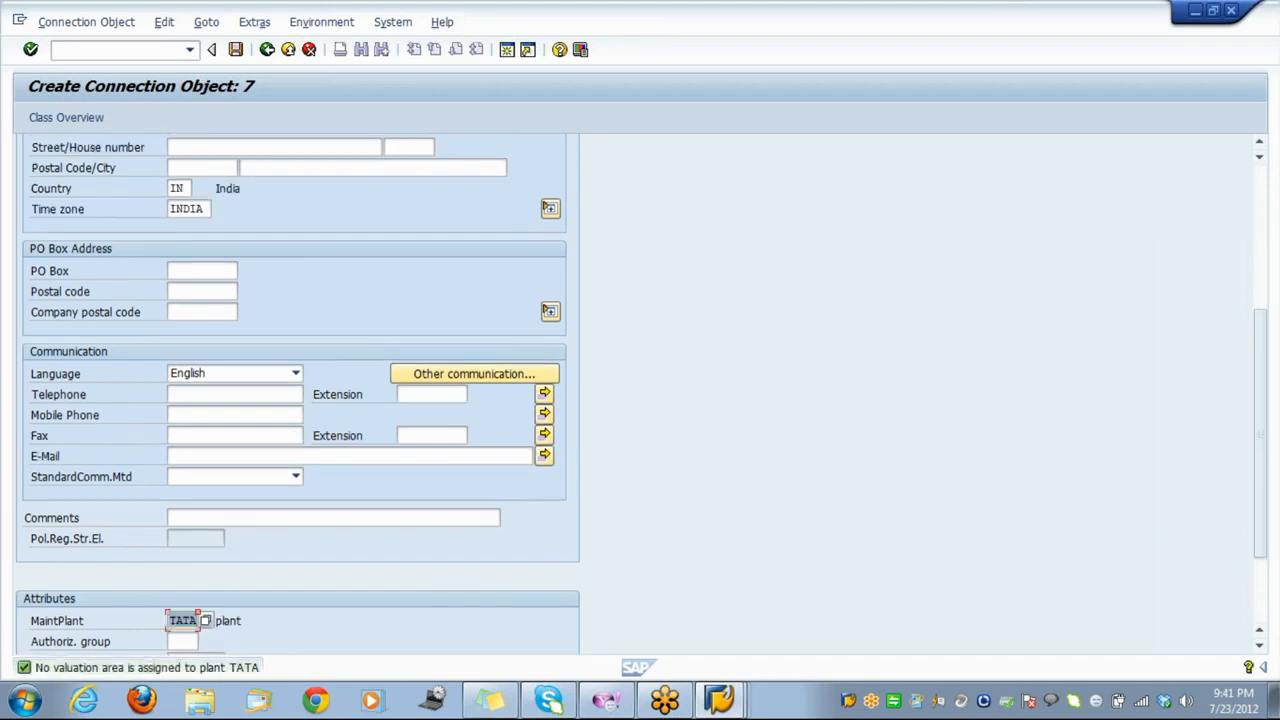
Try to save the connection object and check the detailed explanation of the resulting message.
{"action": "left_click", "coordinate": [235, 50]}
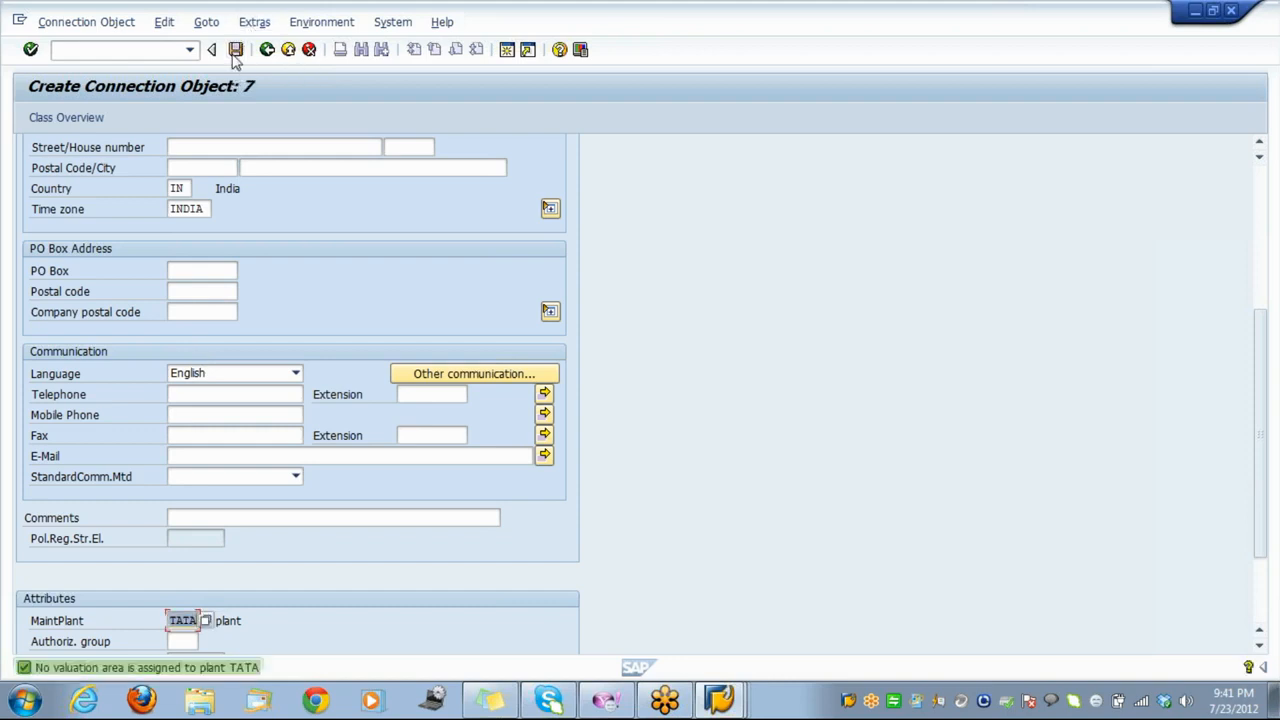
{"action": "key", "text": "Return"}
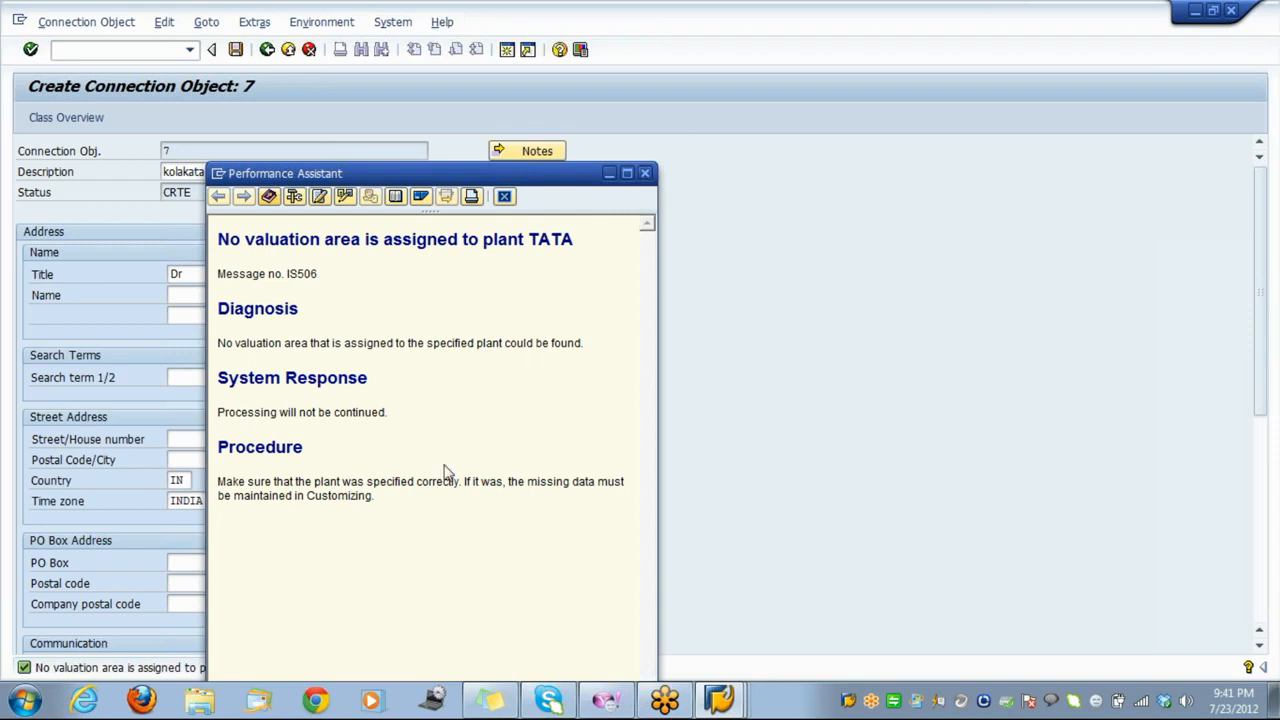
{"action": "key", "text": "Escape"}
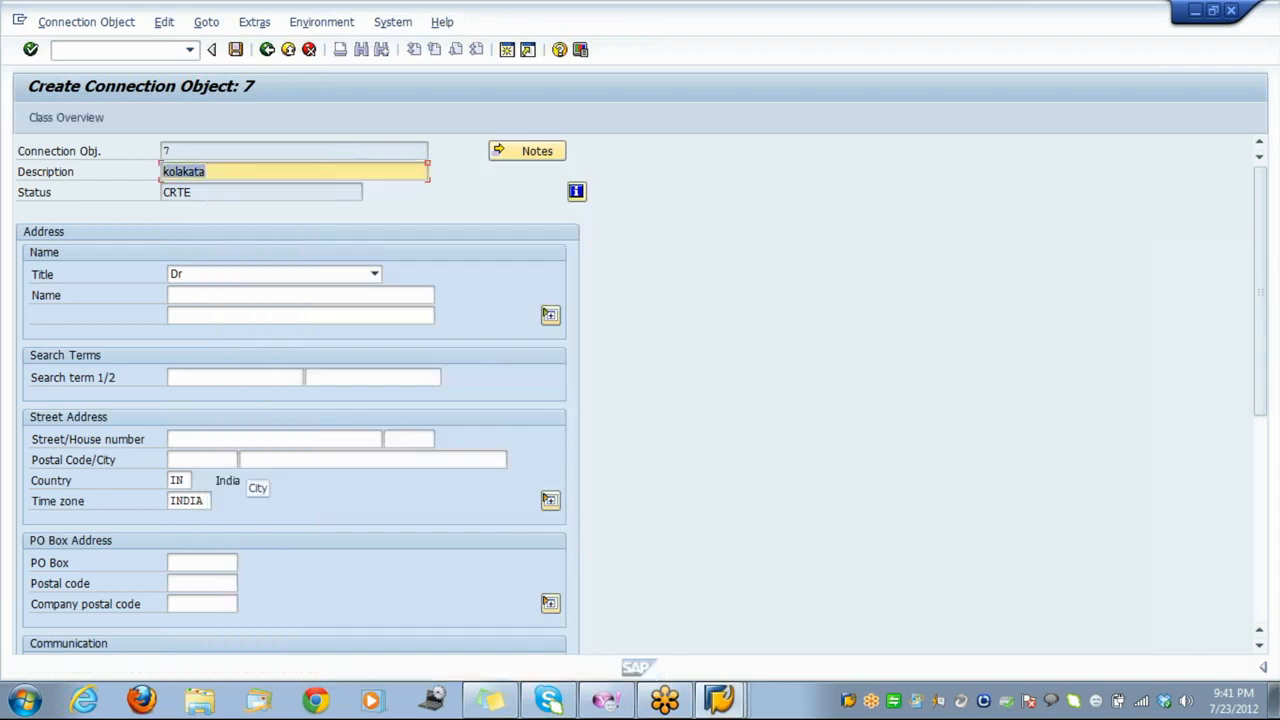
Replace the maintenance plant in the connection object's attributes with A and try to save.
{"action": "key", "text": "Tab"}
{"action": "key", "text": "Tab"}
{"action": "key", "text": "Tab"}
{"action": "key", "text": "Tab"}
{"action": "key", "text": "Tab"}
{"action": "key", "text": "Tab"}
{"action": "key", "text": "Tab"}
{"action": "key", "text": "Tab"}
{"action": "key", "text": "Tab"}
{"action": "key", "text": "Tab"}
{"action": "key", "text": "Tab"}
{"action": "key", "text": "Tab"}
{"action": "key", "text": "Tab"}
{"action": "key", "text": "Tab"}
{"action": "key", "text": "Tab"}
{"action": "key", "text": "Tab"}
{"action": "key", "text": "Tab"}
{"action": "key", "text": "Tab"}
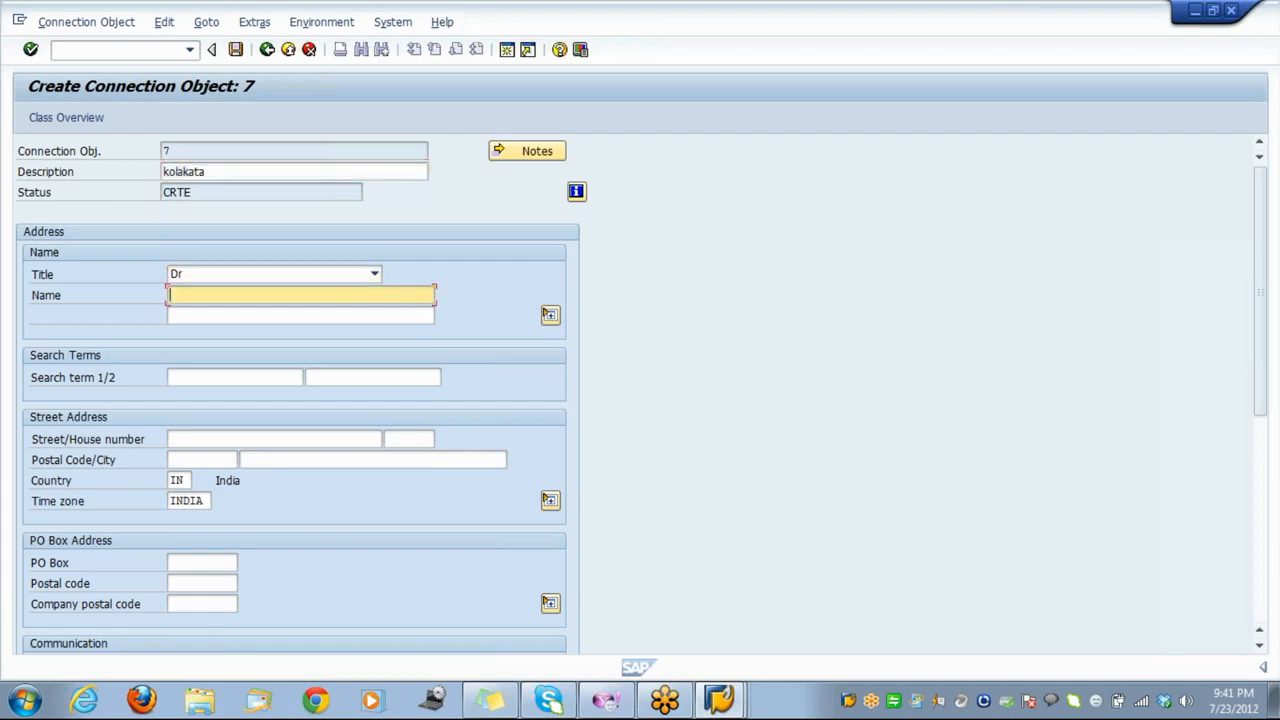
{"action": "key", "text": "Tab"}
{"action": "key", "text": "Tab"}
{"action": "key", "text": "Tab"}
{"action": "key", "text": "Tab"}
{"action": "key", "text": "Tab"}
{"action": "key", "text": "Tab"}
{"action": "key", "text": "Tab"}
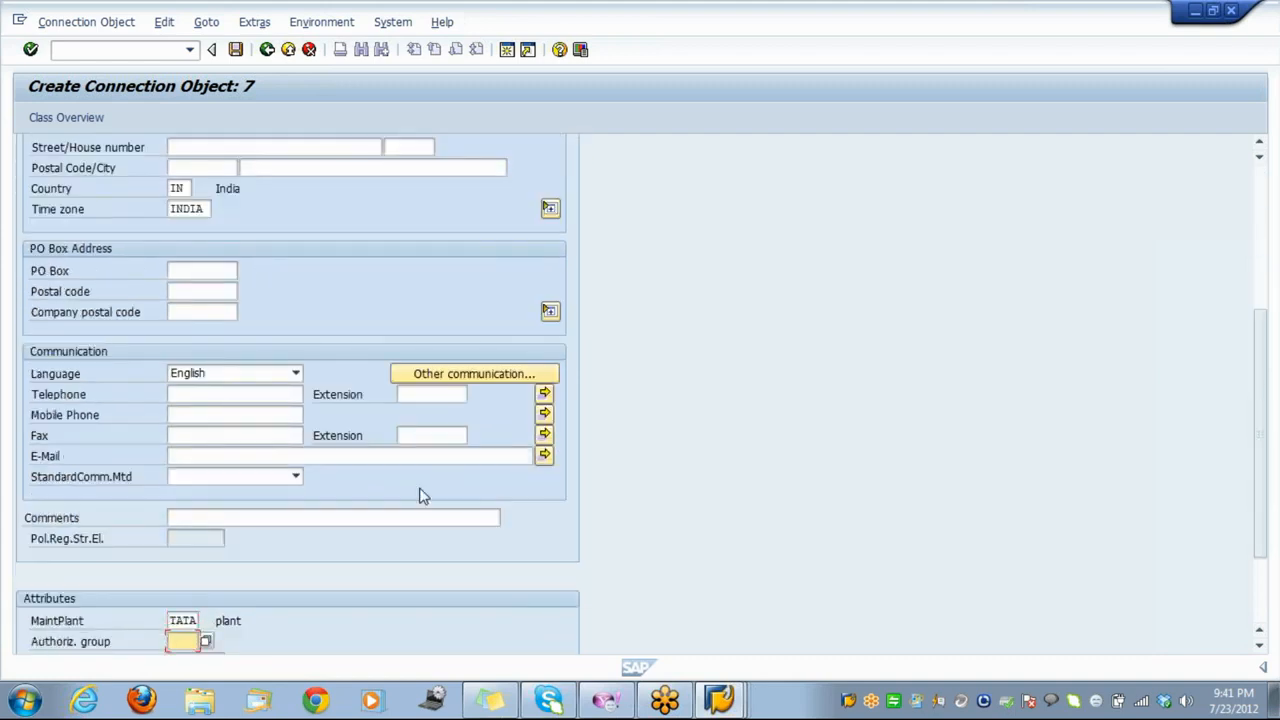
{"action": "left_click", "coordinate": [174, 620]}
{"action": "key", "text": "Delete"}
{"action": "key", "text": "Delete"}
{"action": "key", "text": "Delete"}
{"action": "key", "text": "BackSpace"}
{"action": "type", "text": "a"}
{"action": "key", "text": "Return"}
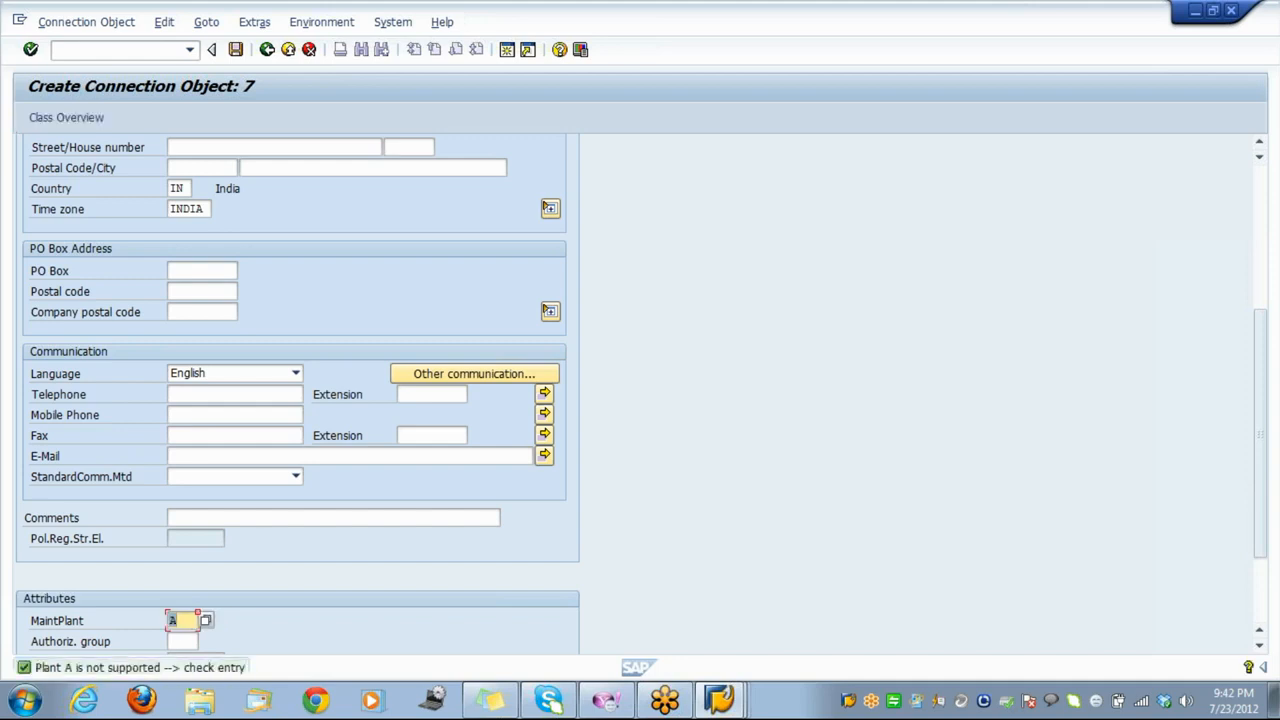
{"action": "key", "text": "Return"}
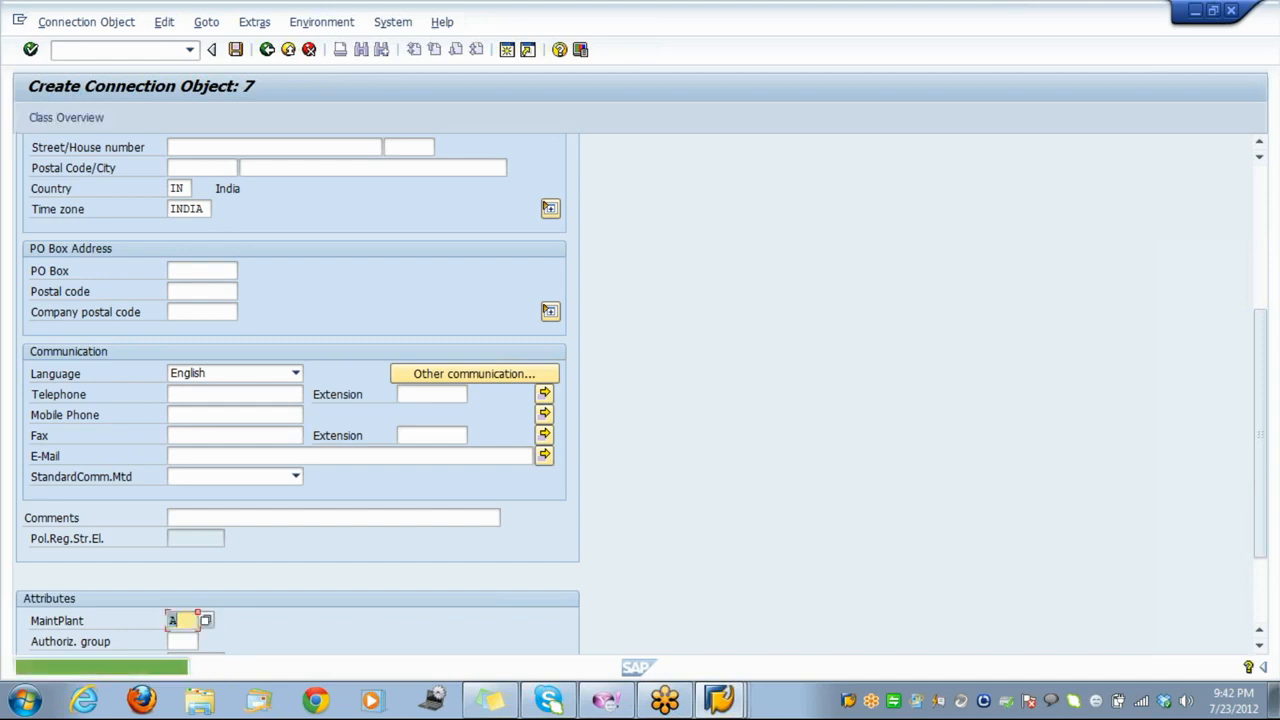
{"action": "left_click", "coordinate": [236, 50]}
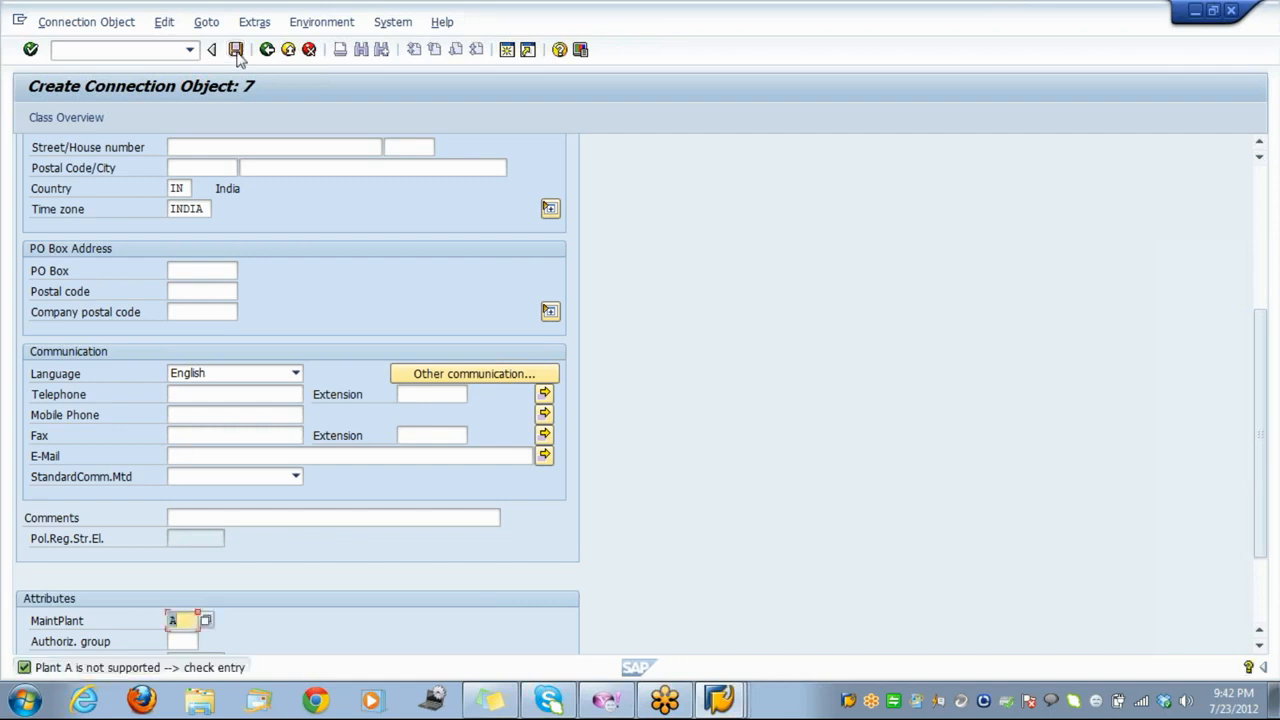
Pick maintenance plant 1000 (SAP TRAINING PLANT) from the possible entries and confirm it.
{"action": "left_click", "coordinate": [207, 621]}
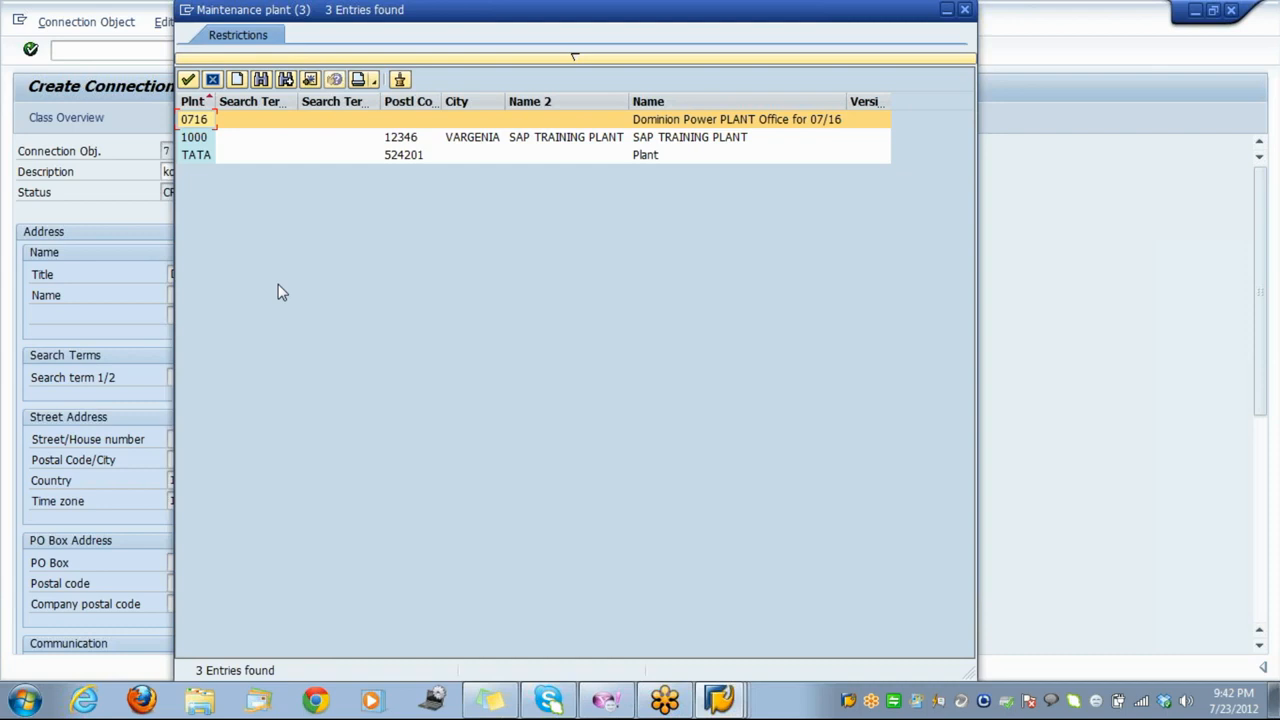
{"action": "double_click", "coordinate": [195, 139]}
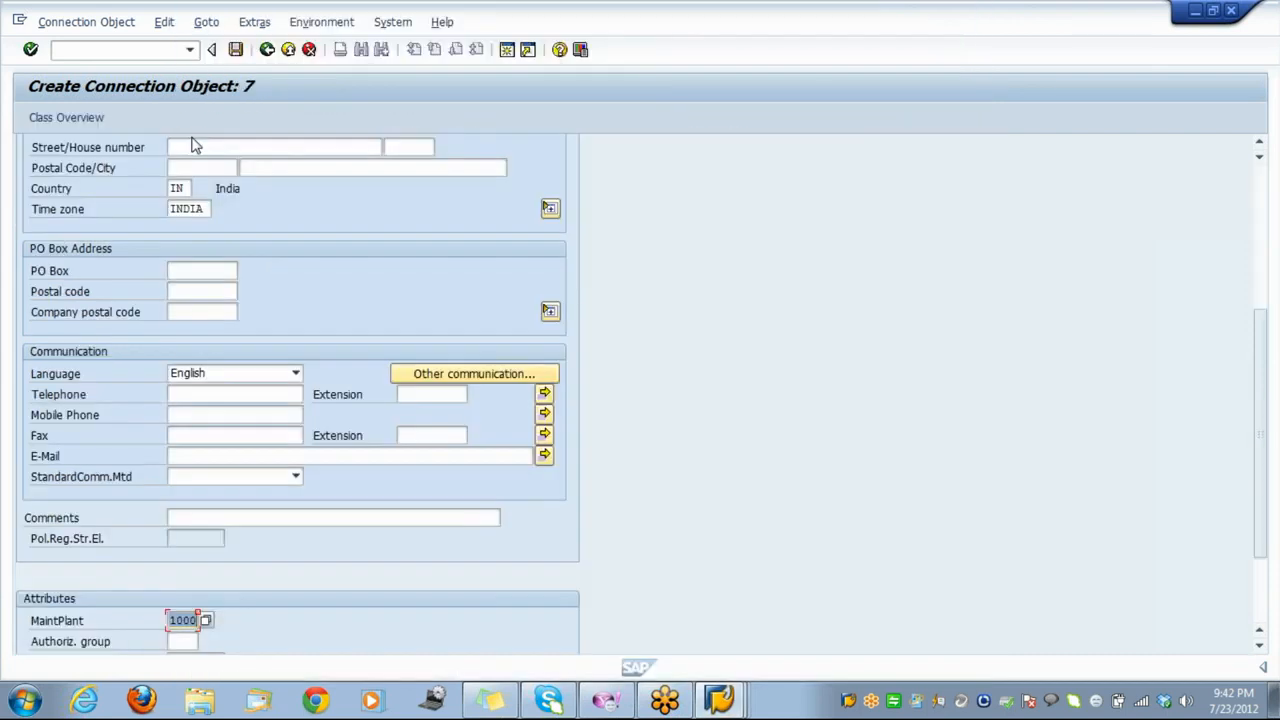
{"action": "key", "text": "Return"}
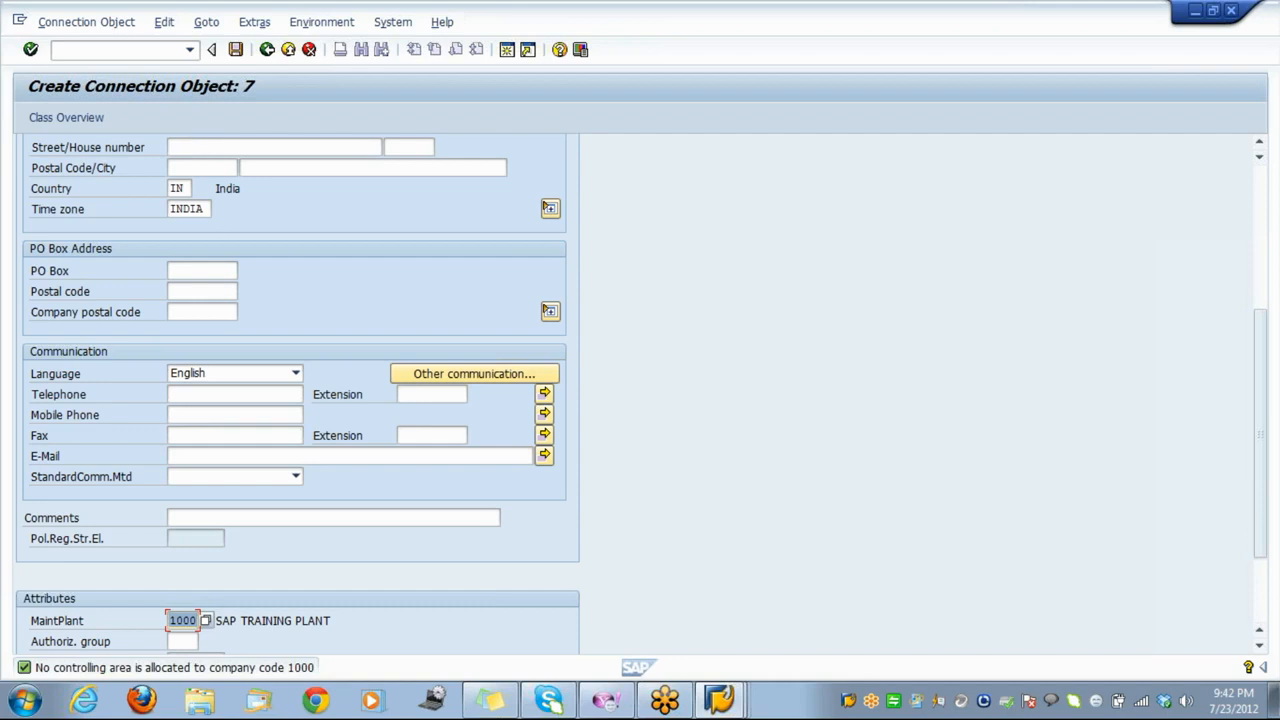
Set the maintenance plant back to TATA from the list of possible entries and confirm it.
{"action": "left_click", "coordinate": [206, 621]}
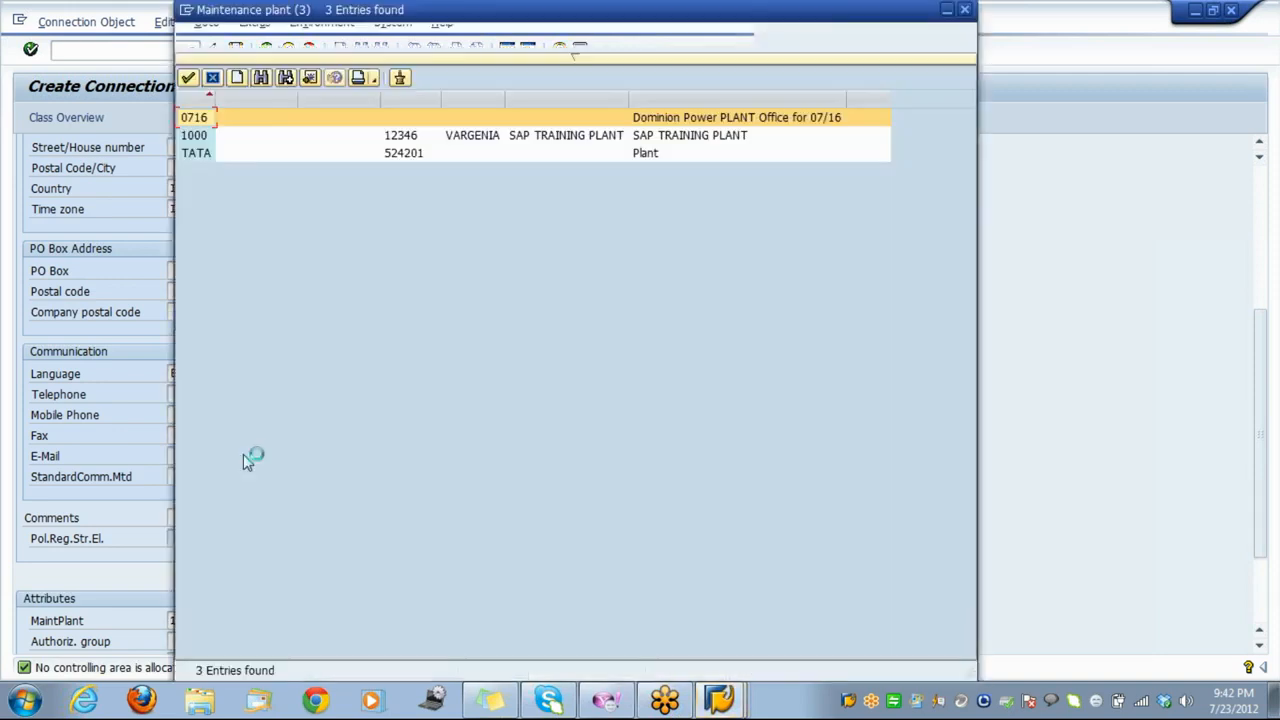
{"action": "left_click", "coordinate": [198, 156]}
{"action": "double_click", "coordinate": [198, 156]}
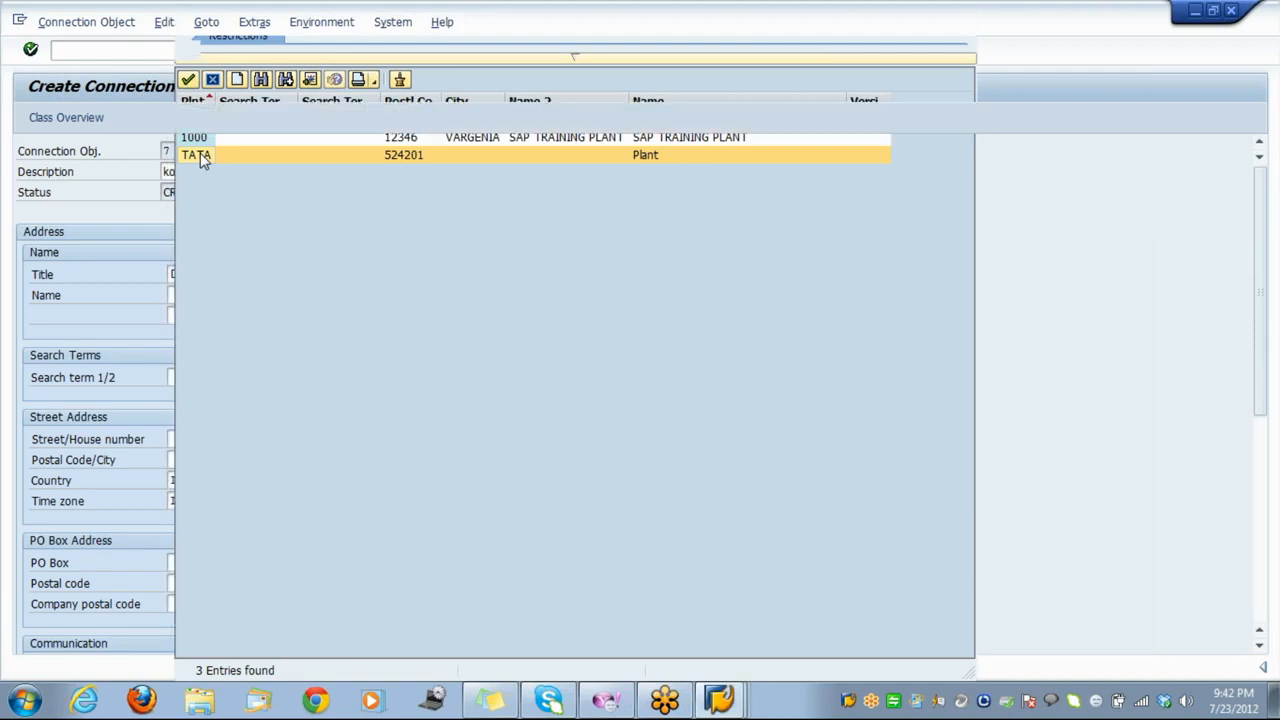
{"action": "key", "text": "Return"}
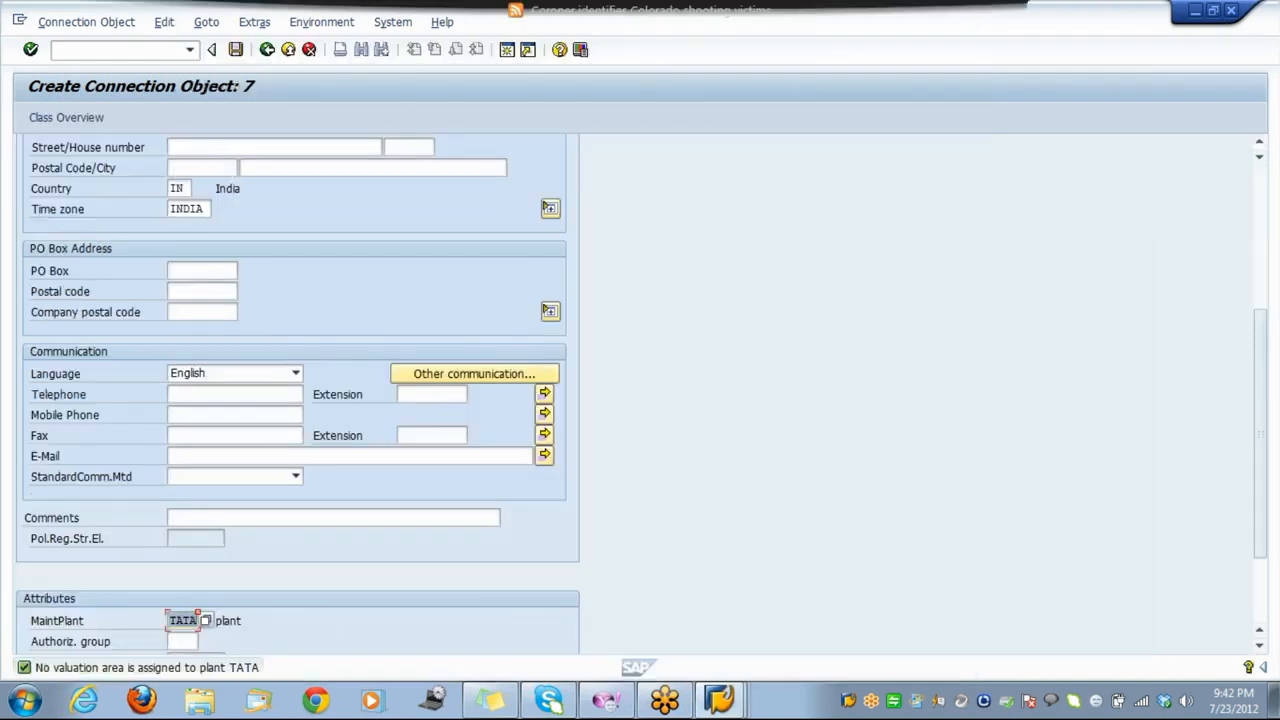
Cancel creating the connection object, discard its data, and leave the transaction and that session.
{"action": "left_click", "coordinate": [118, 50]}
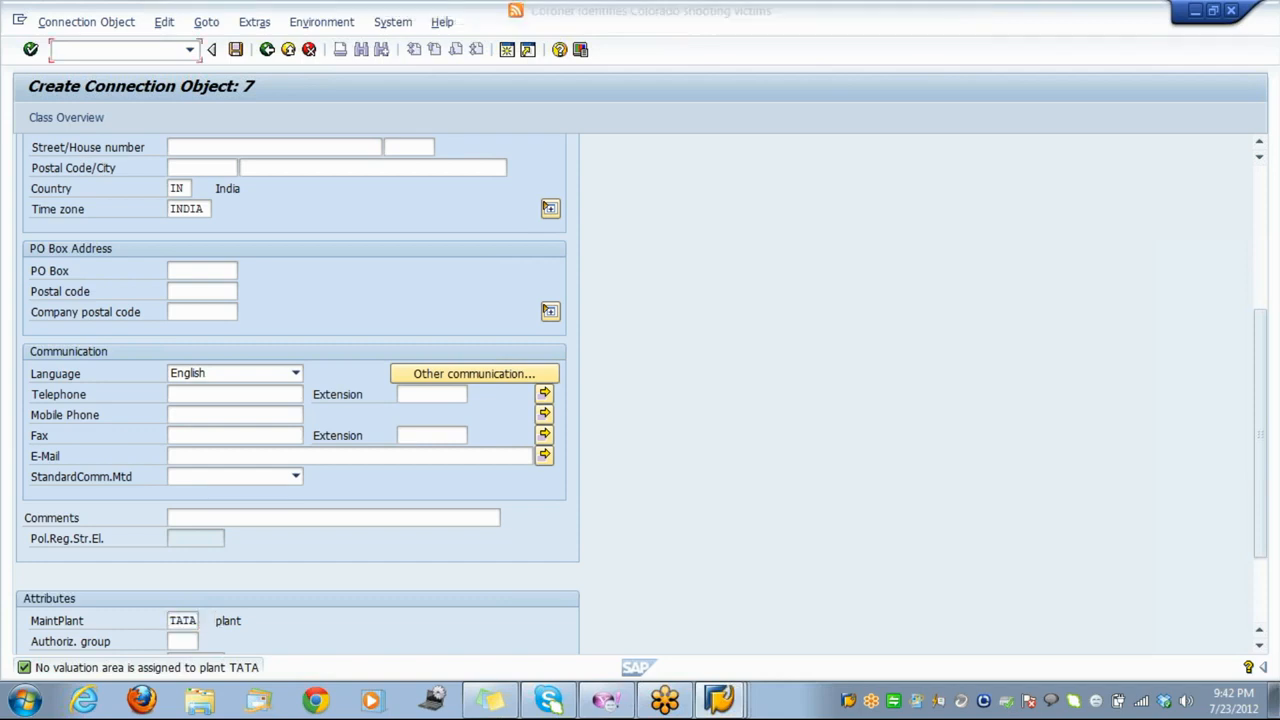
{"action": "left_click", "coordinate": [309, 50]}
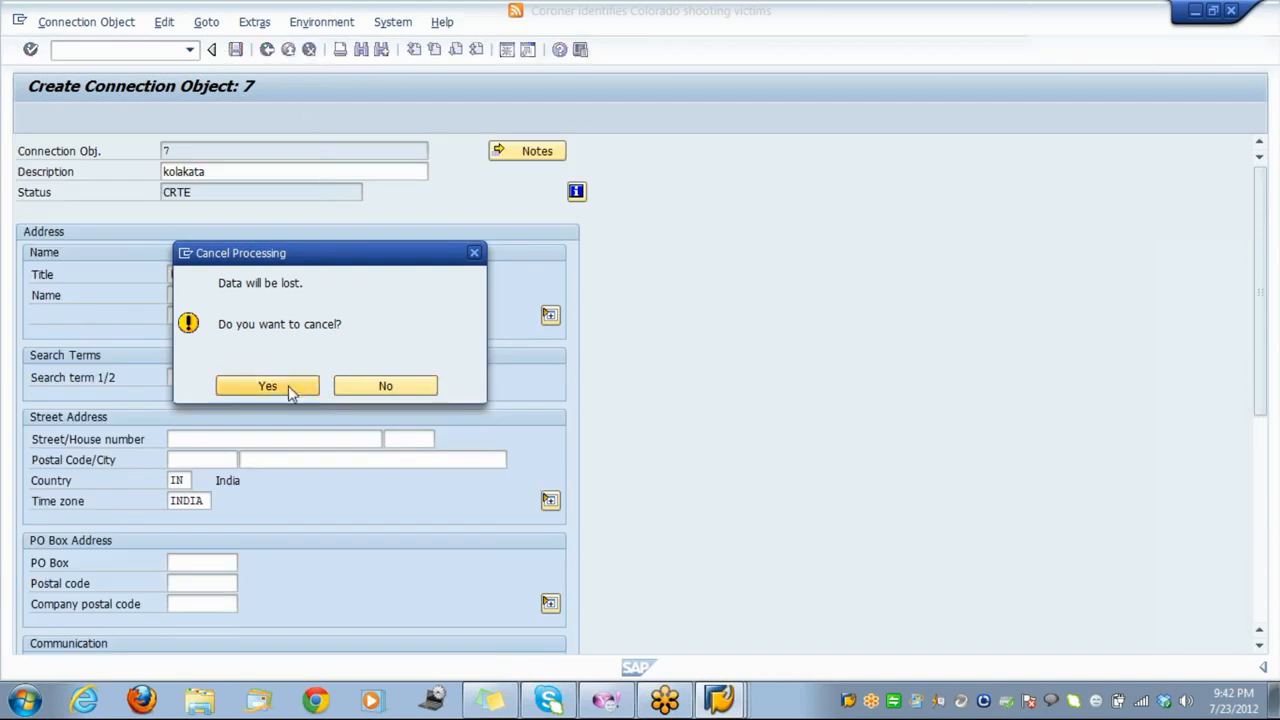
{"action": "left_click", "coordinate": [288, 385]}
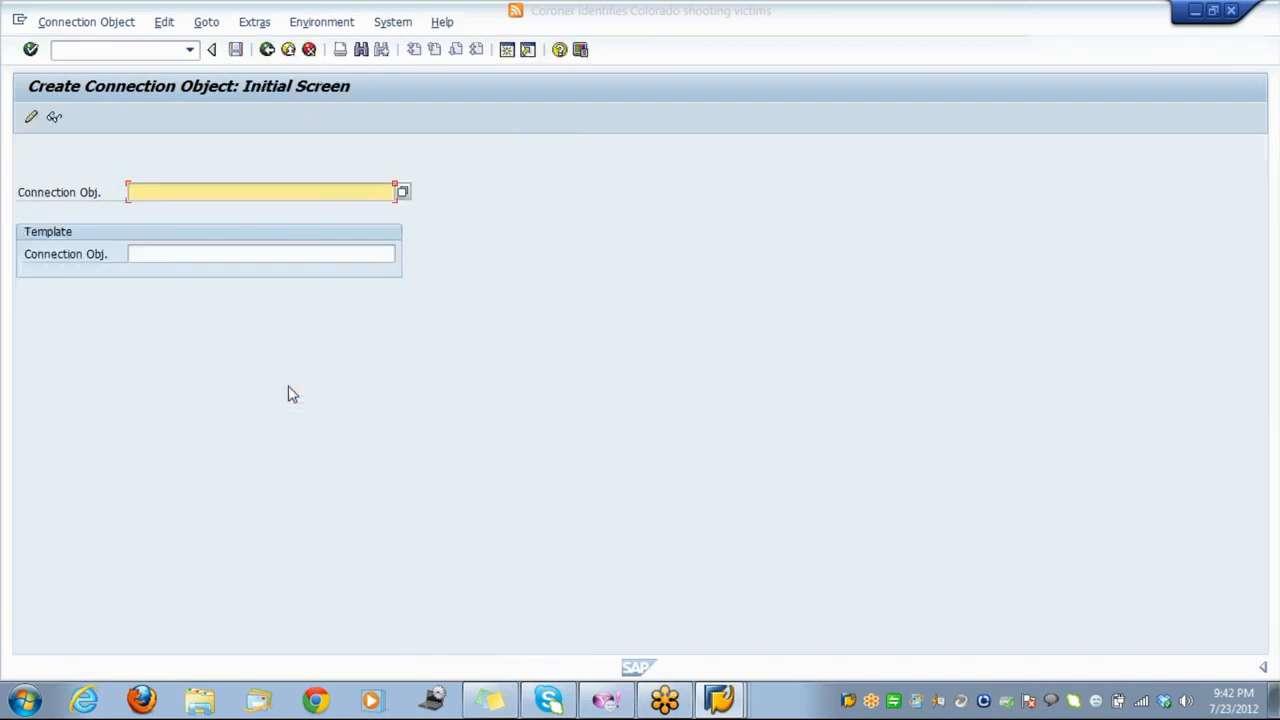
{"action": "left_click", "coordinate": [309, 52]}
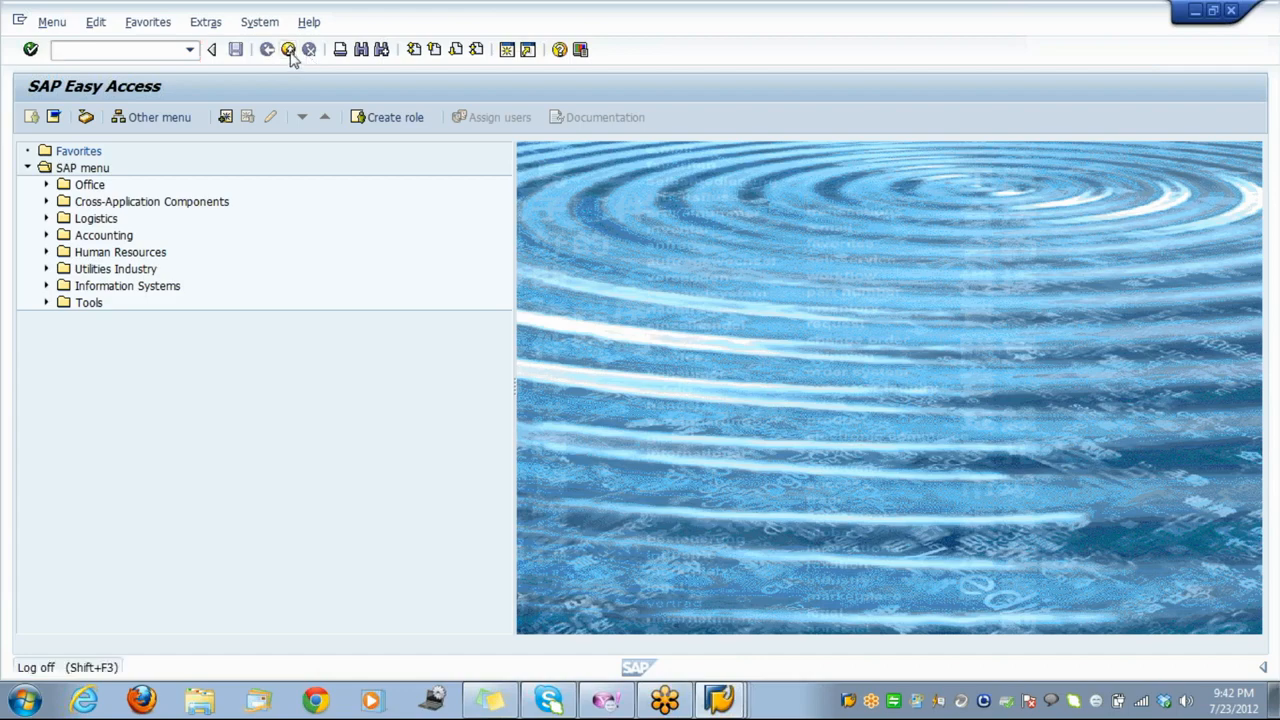
{"action": "left_click", "coordinate": [288, 50]}
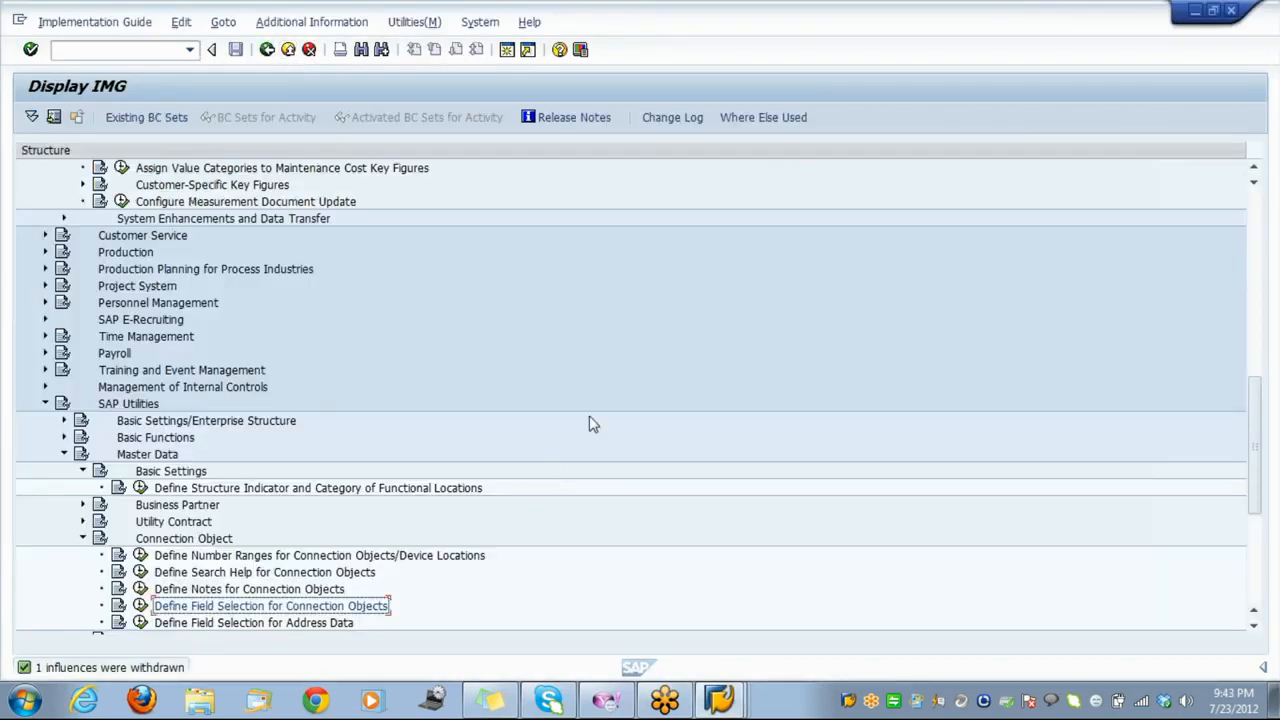
Bring up the SAP Logon 720 window and close it.
{"action": "left_click", "coordinate": [718, 700]}
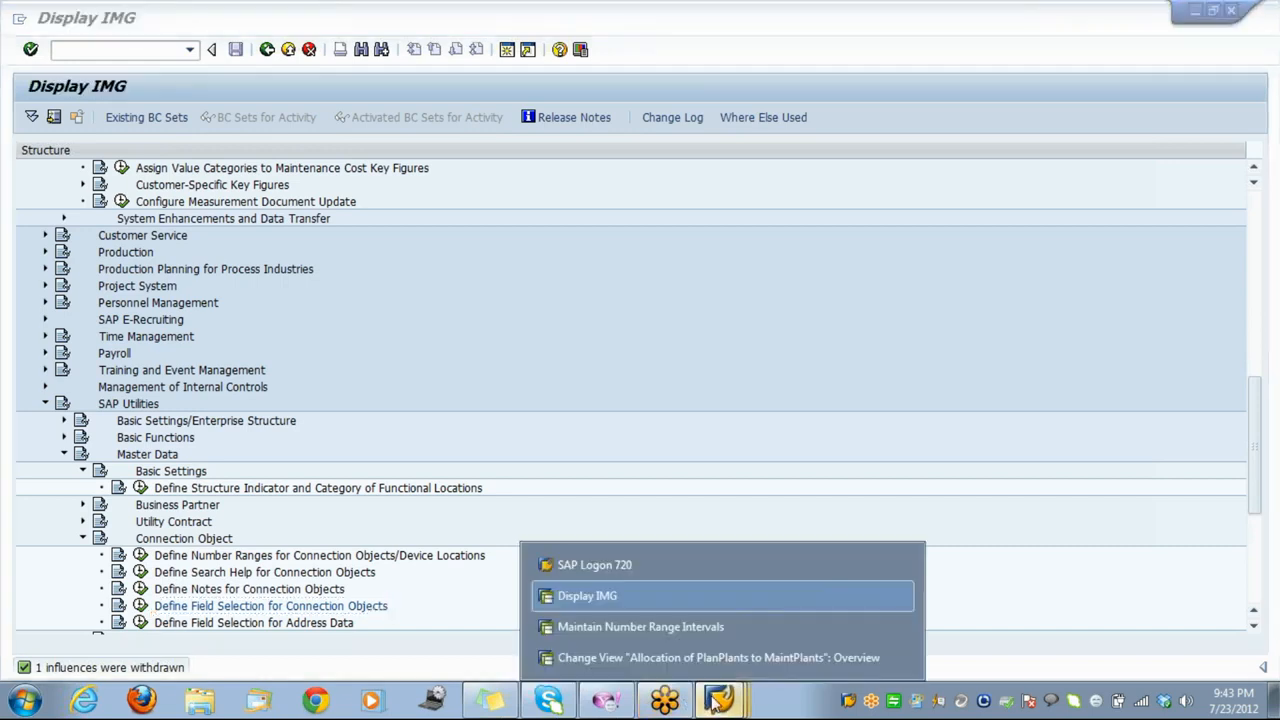
{"action": "left_click", "coordinate": [672, 573]}
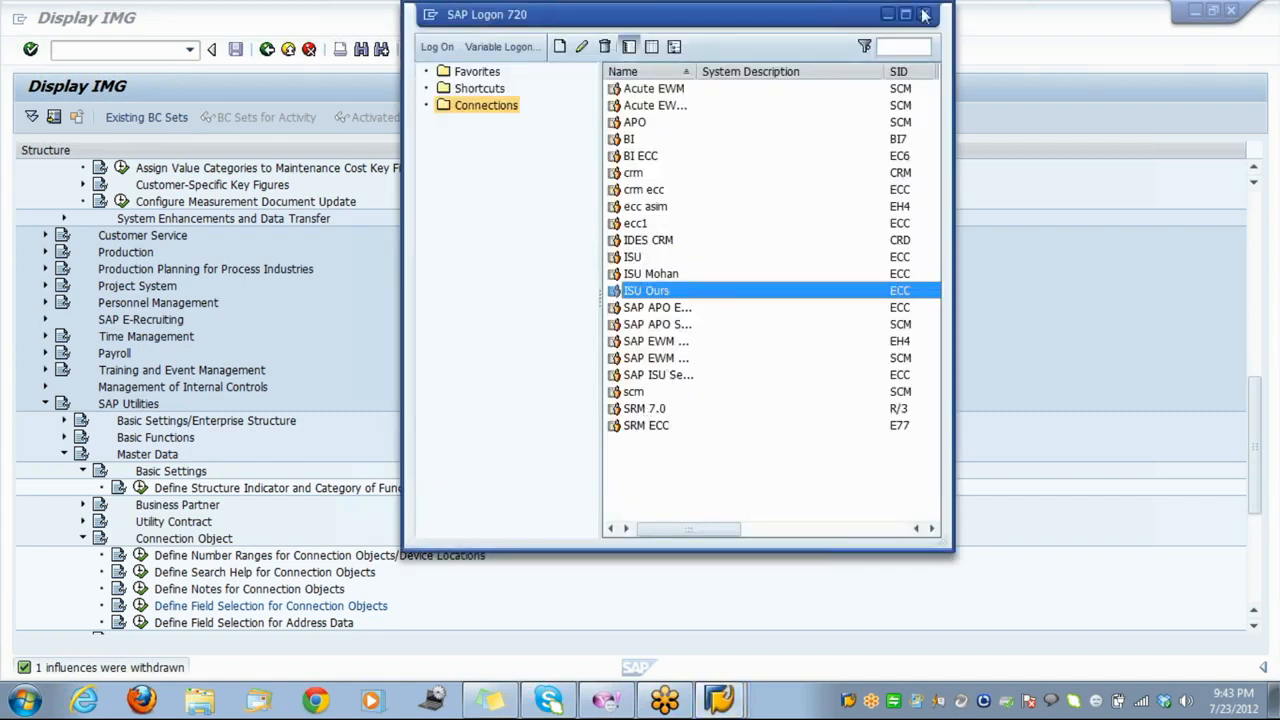
{"action": "left_click", "coordinate": [925, 14]}
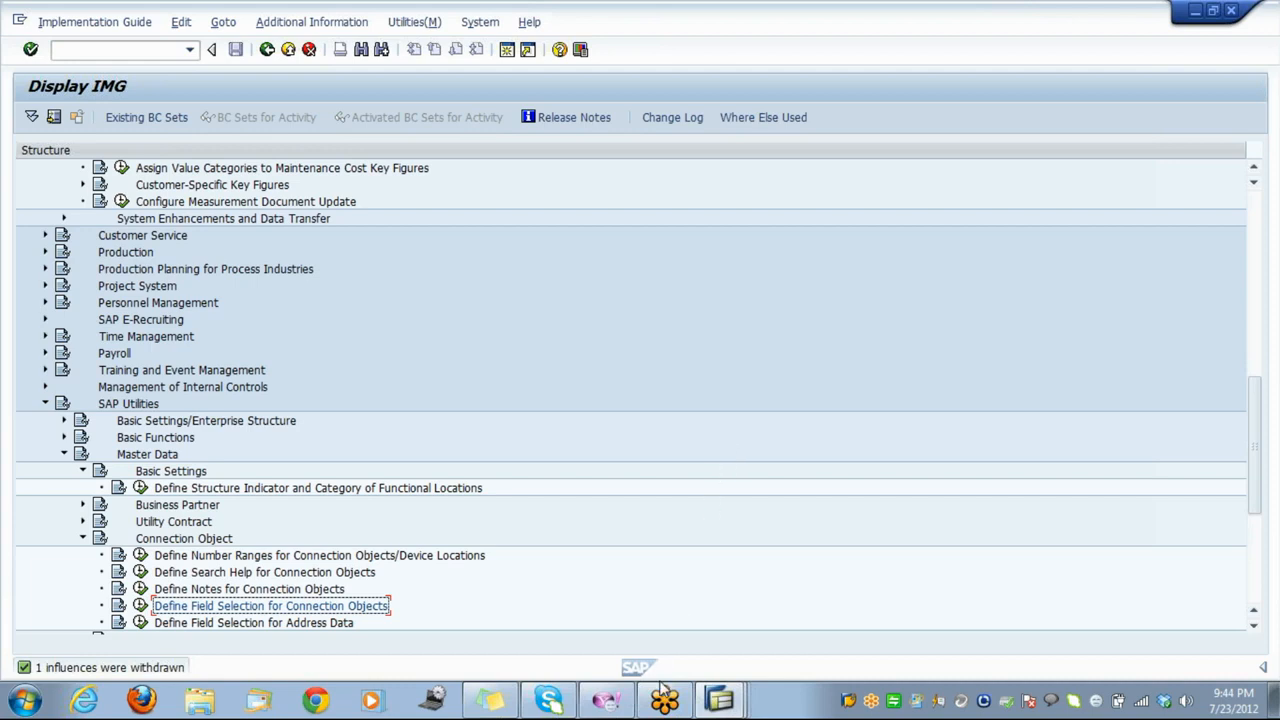
Switch to the Maintain Number Range Intervals session and exit it back to the implementation guide.
{"action": "mouse_move", "coordinate": [553, 705]}
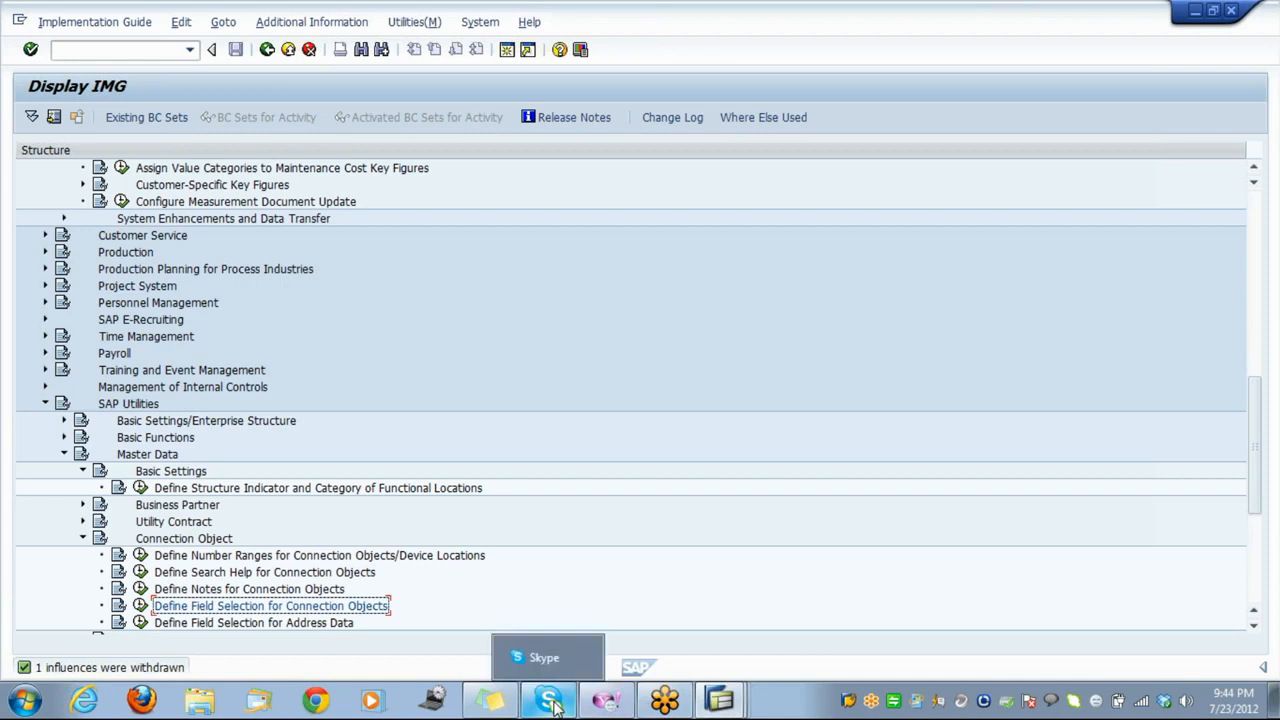
{"action": "mouse_move", "coordinate": [505, 707]}
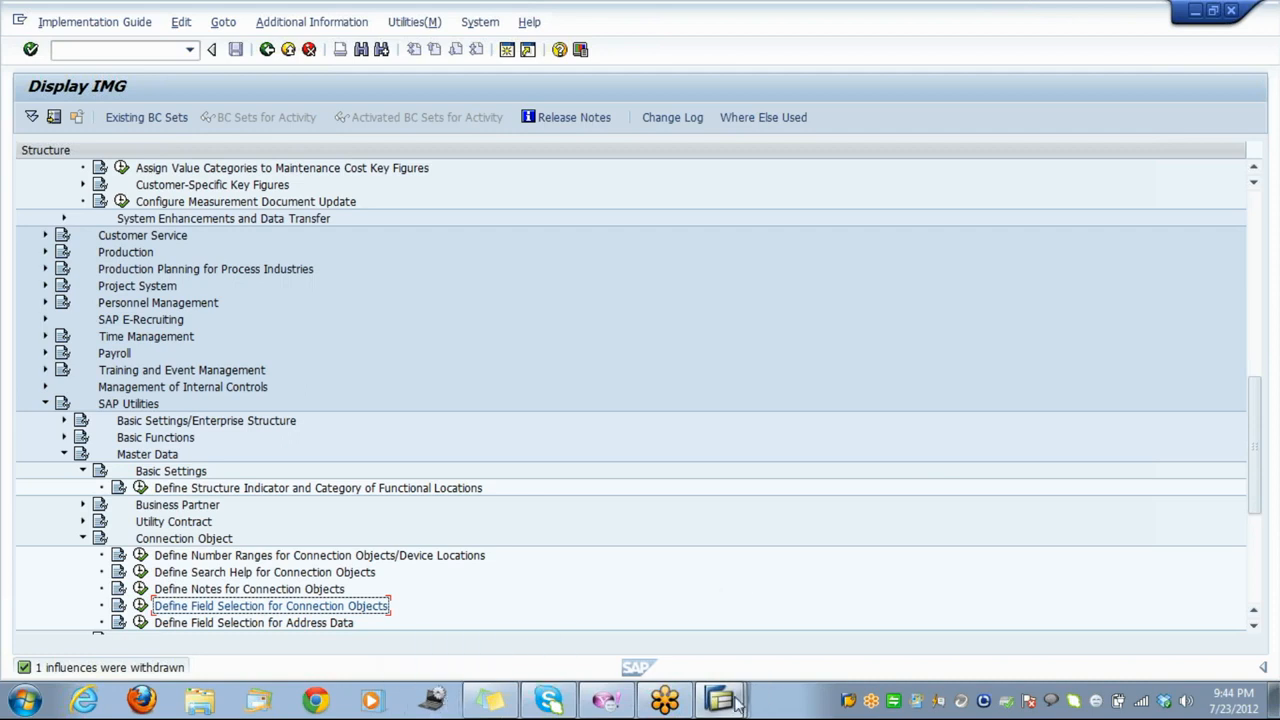
{"action": "mouse_move", "coordinate": [735, 703]}
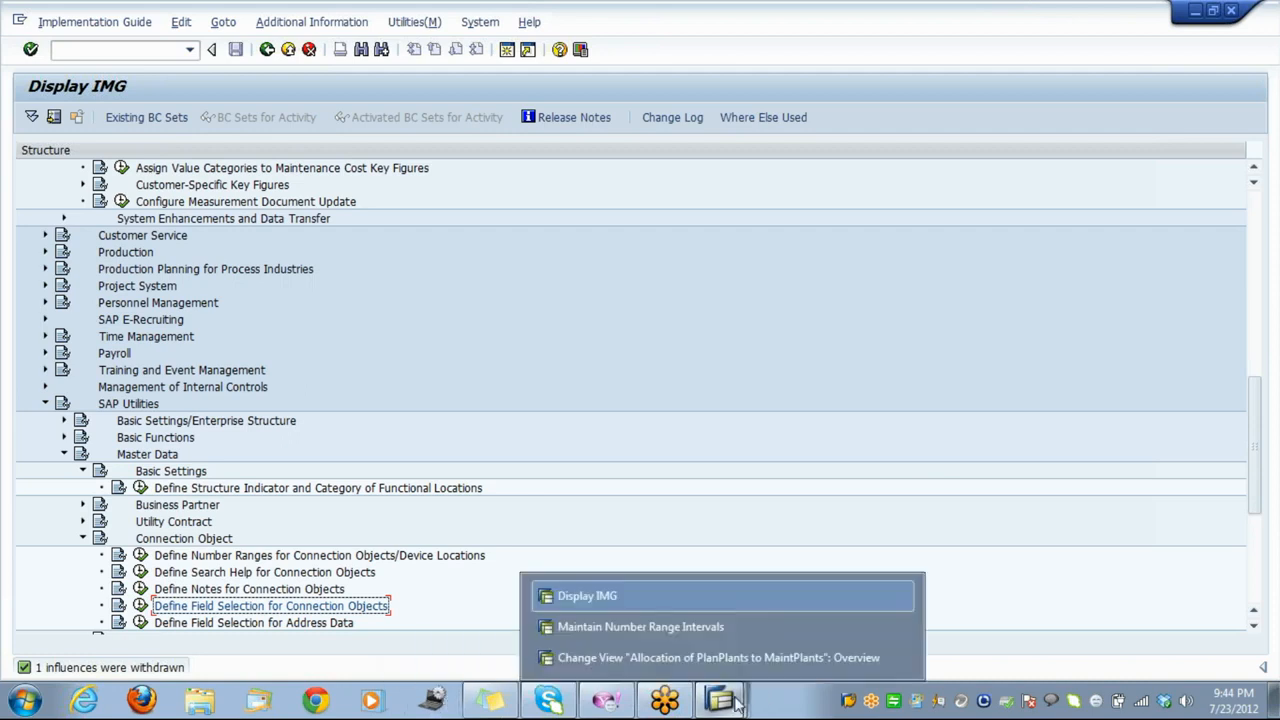
{"action": "mouse_move", "coordinate": [665, 708]}
{"action": "key", "text": "Down"}
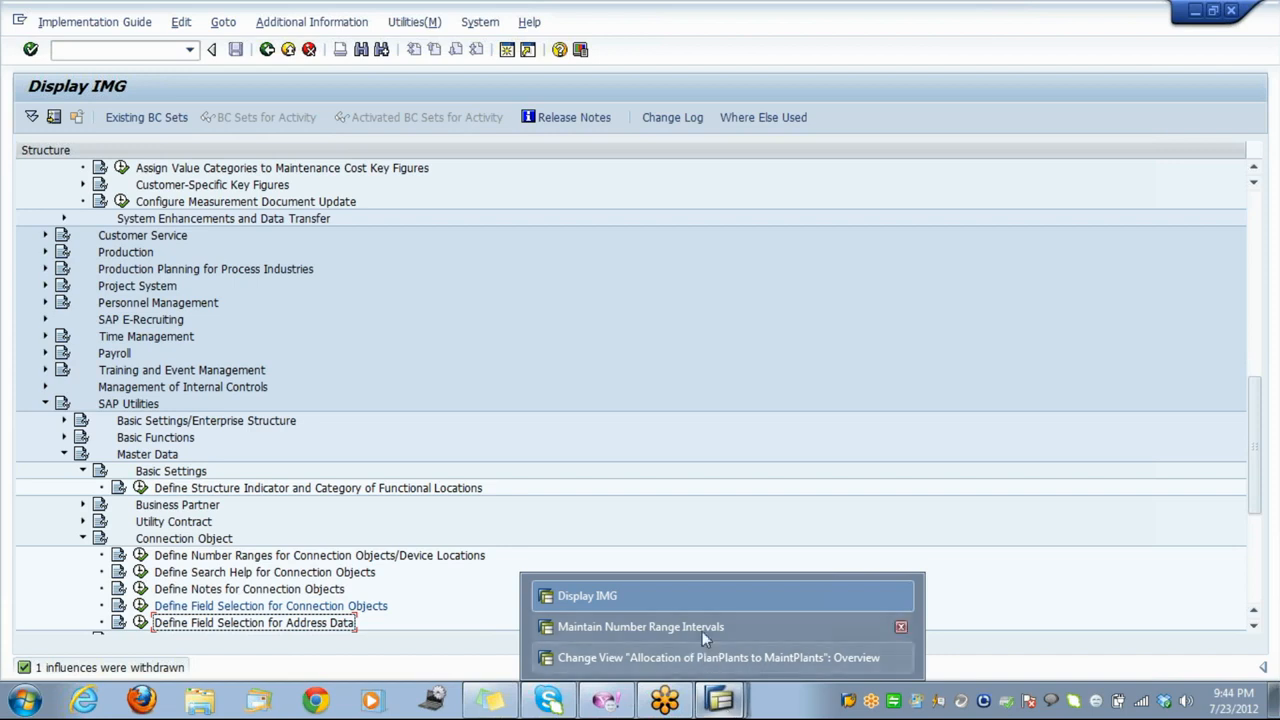
{"action": "left_click", "coordinate": [702, 628]}
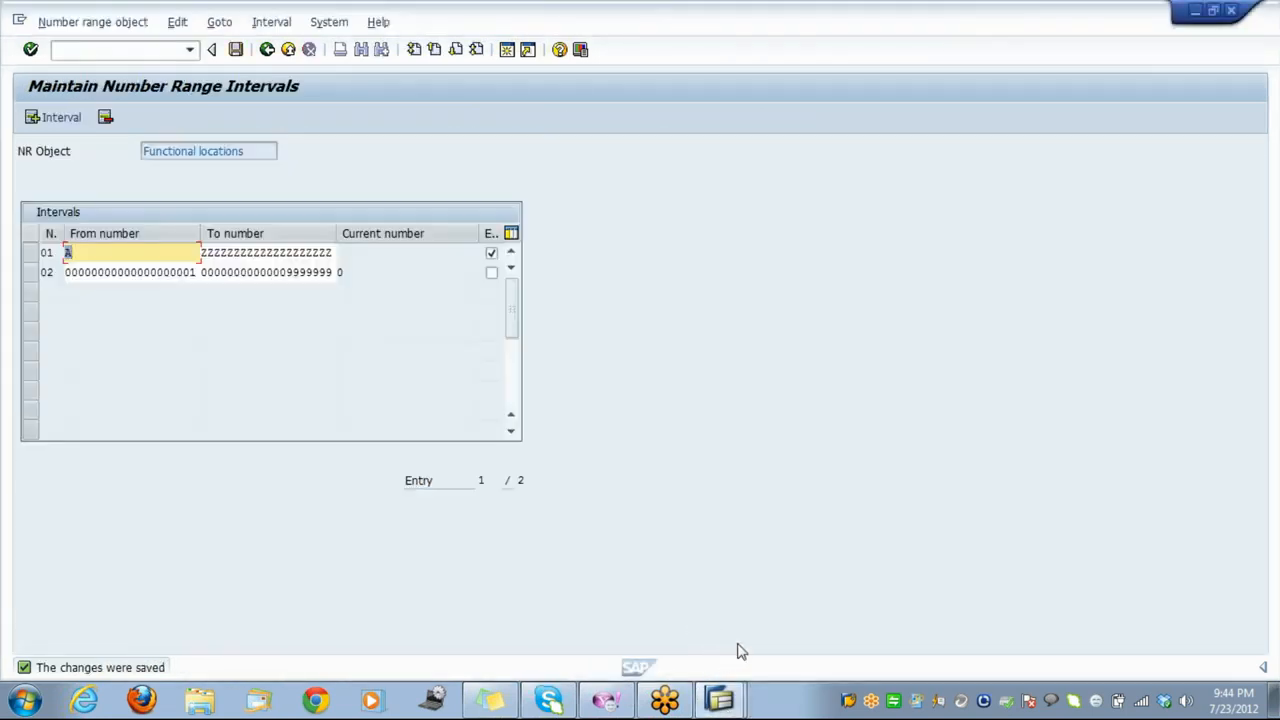
{"action": "left_click", "coordinate": [719, 700]}
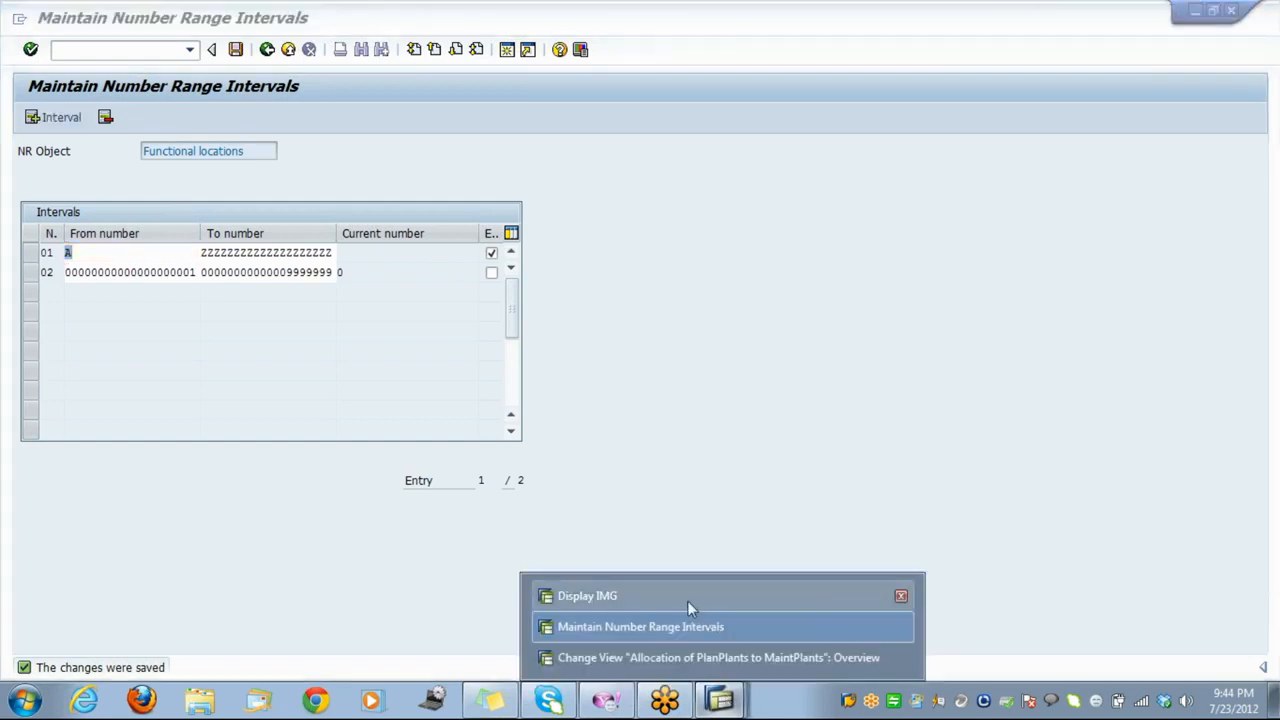
{"action": "left_click", "coordinate": [288, 50]}
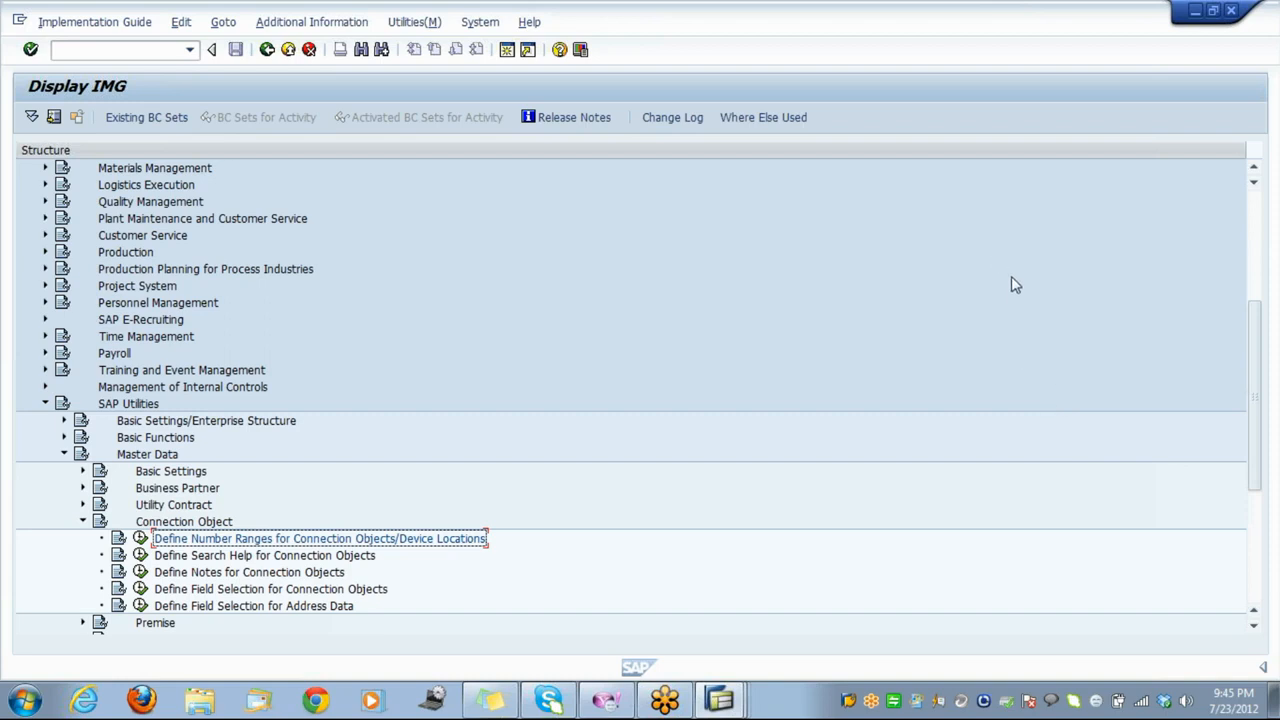
{"action": "key", "text": "alt+Tab"}
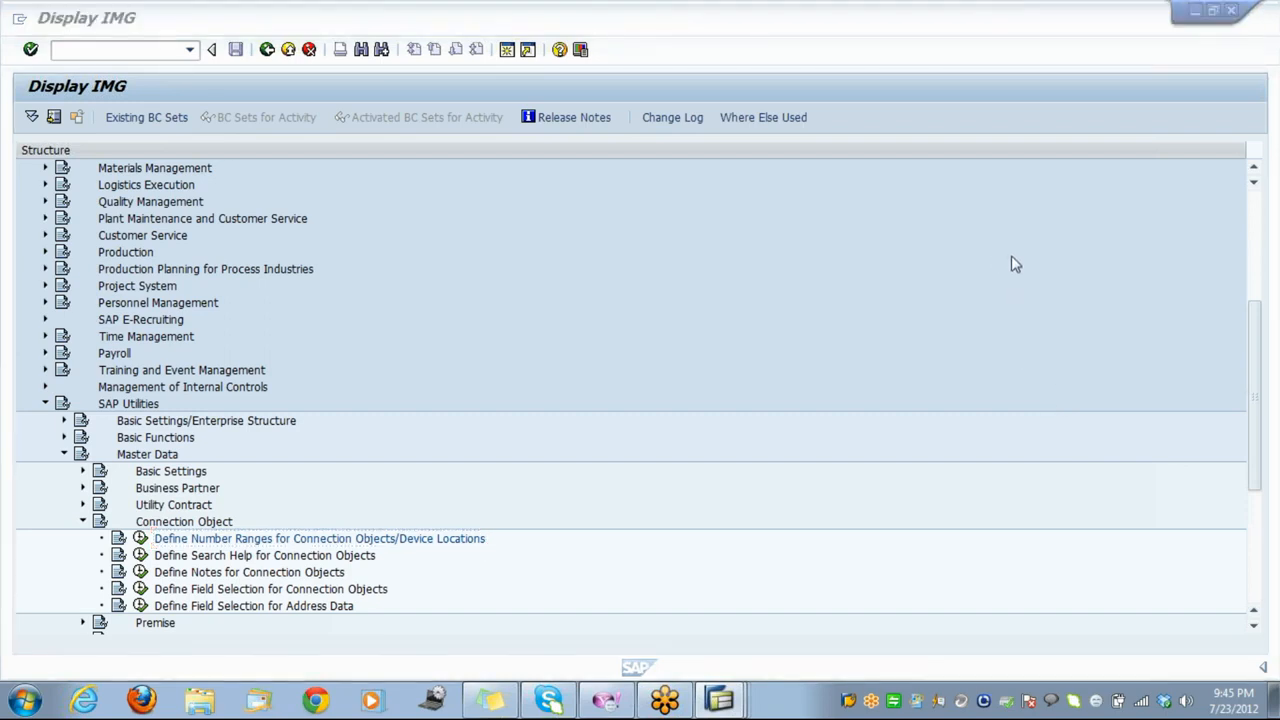
{"action": "left_click", "coordinate": [799, 282]}
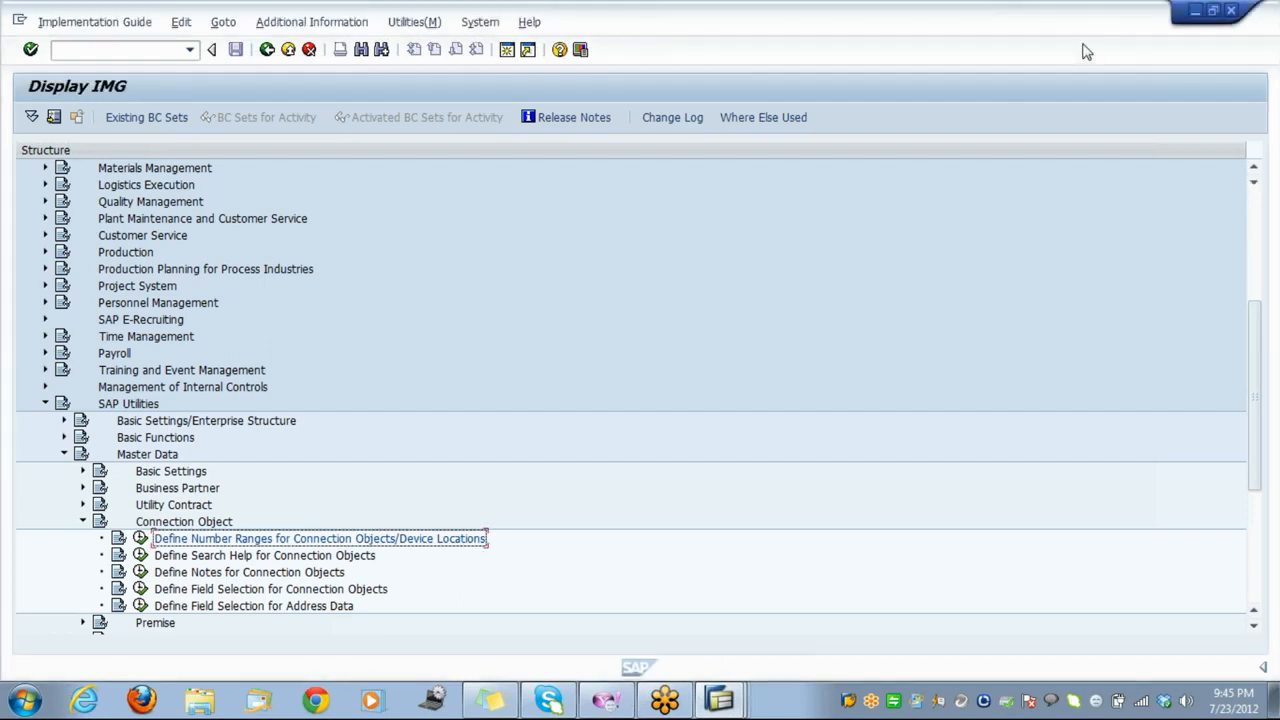